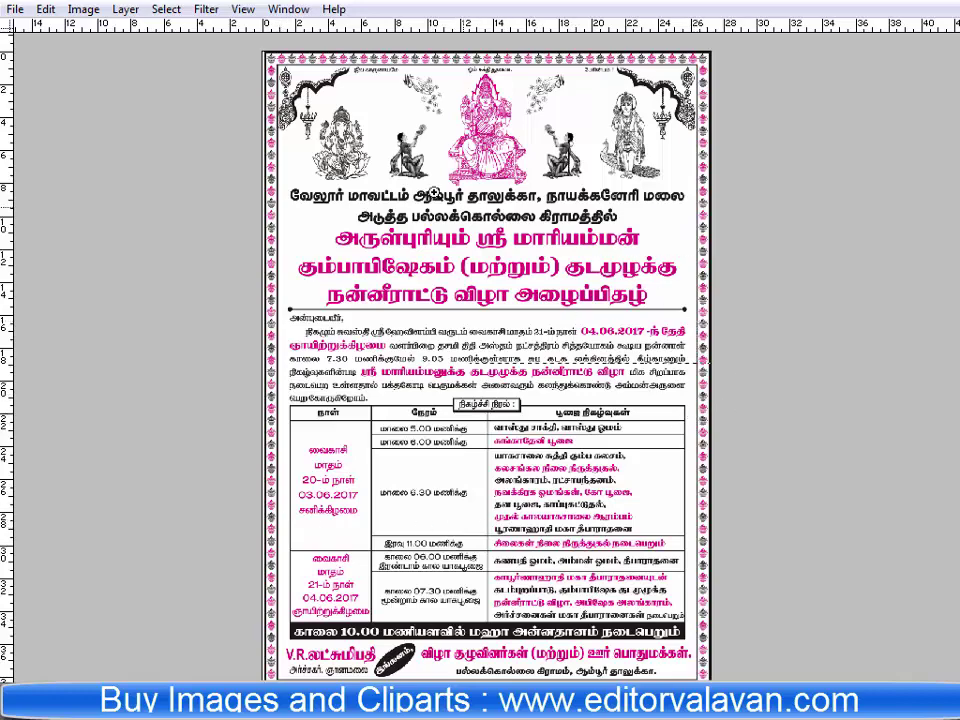
Zoom around the reference poster, viewing actual pixels, then its header images and title.
key("ctrl+a")
left_click(222, 72)
scroll(390, 390, "down", 5)
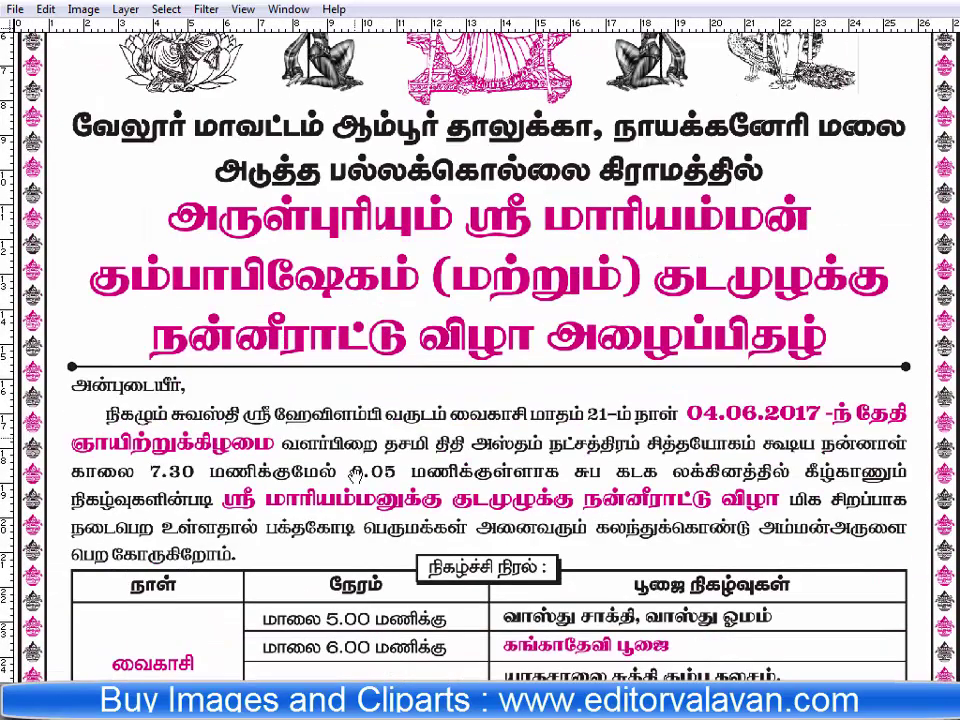
scroll(439, 302, "down", 3)
scroll(439, 302, "up", 4)
scroll(470, 230, "up", 1)
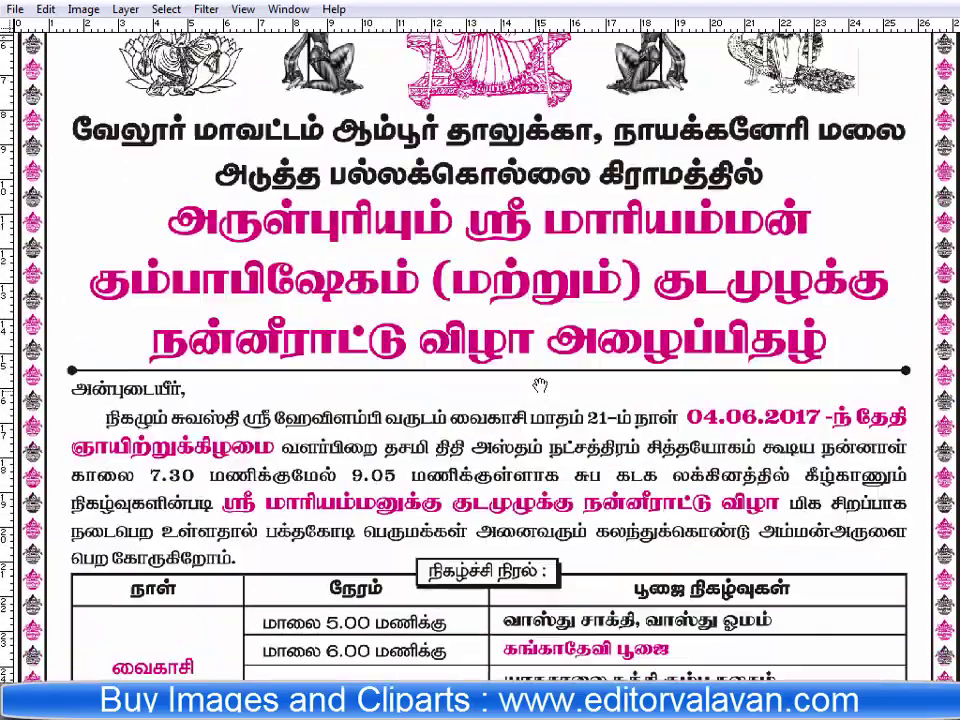
scroll(505, 148, "up", 1)
scroll(503, 148, "up", 3)
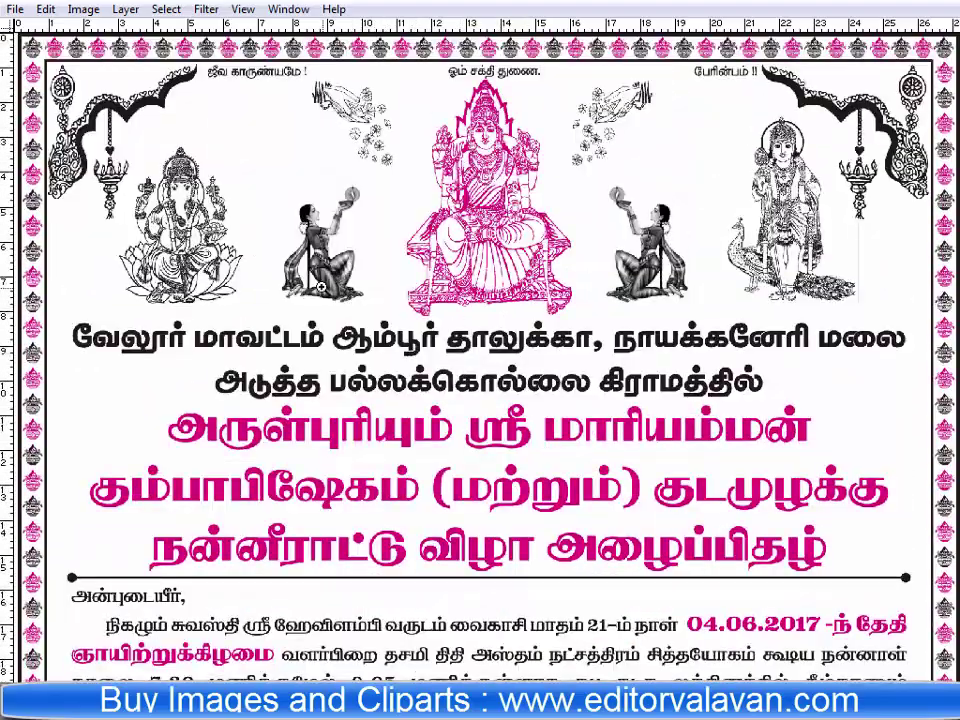
right_click(348, 303)
left_click(409, 333)
right_click(334, 306)
left_click(377, 318)
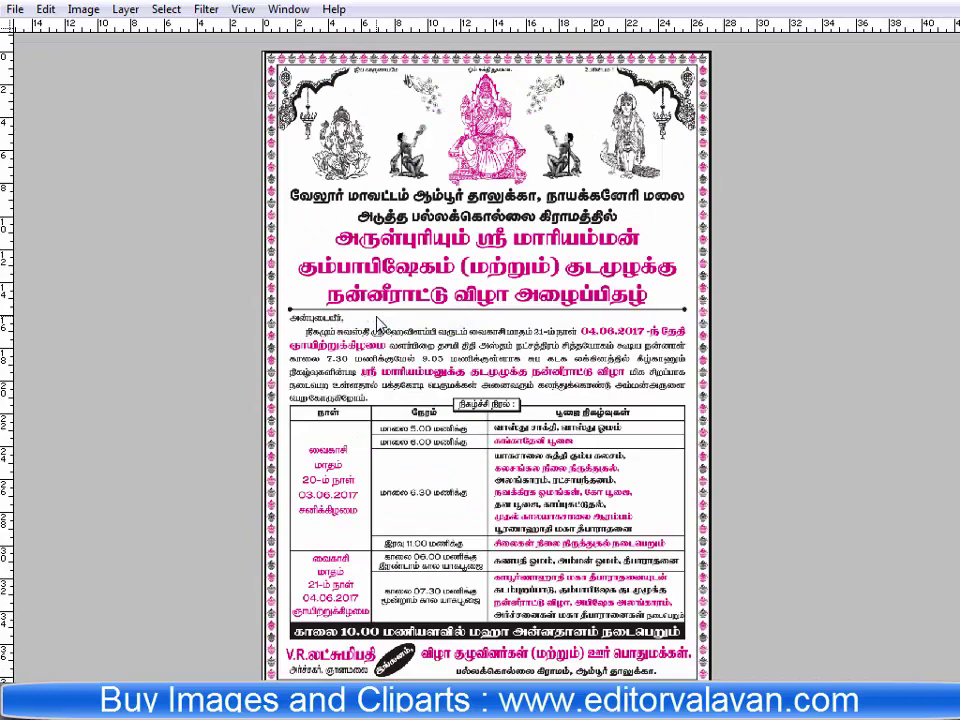
left_click(227, 127)
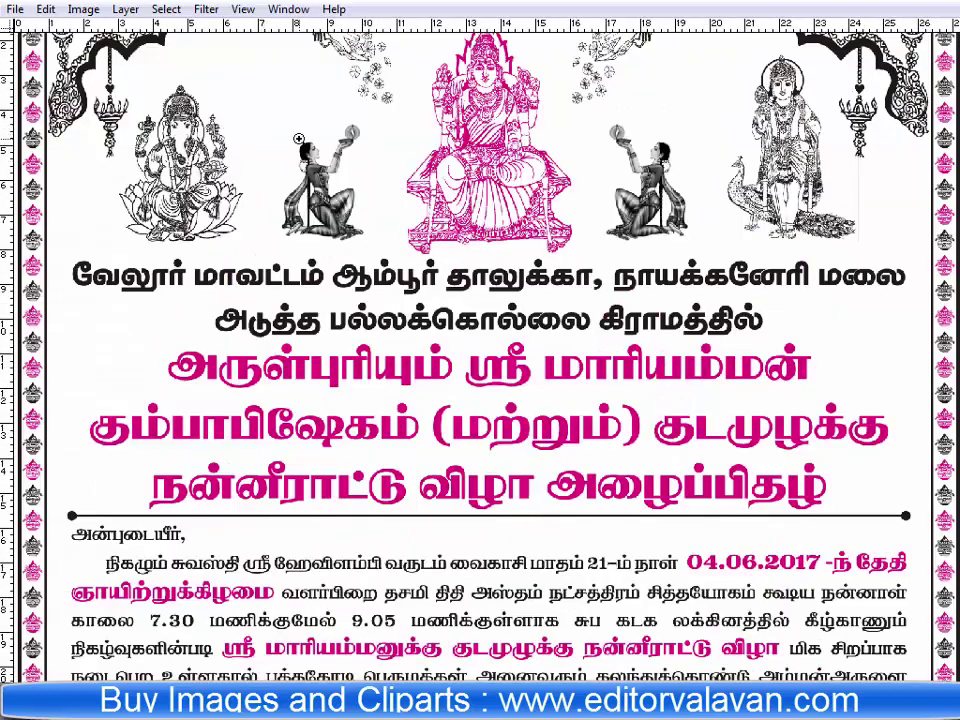
Inspect the reference's layers list, then fit the whole invitation page on screen.
key("F7")
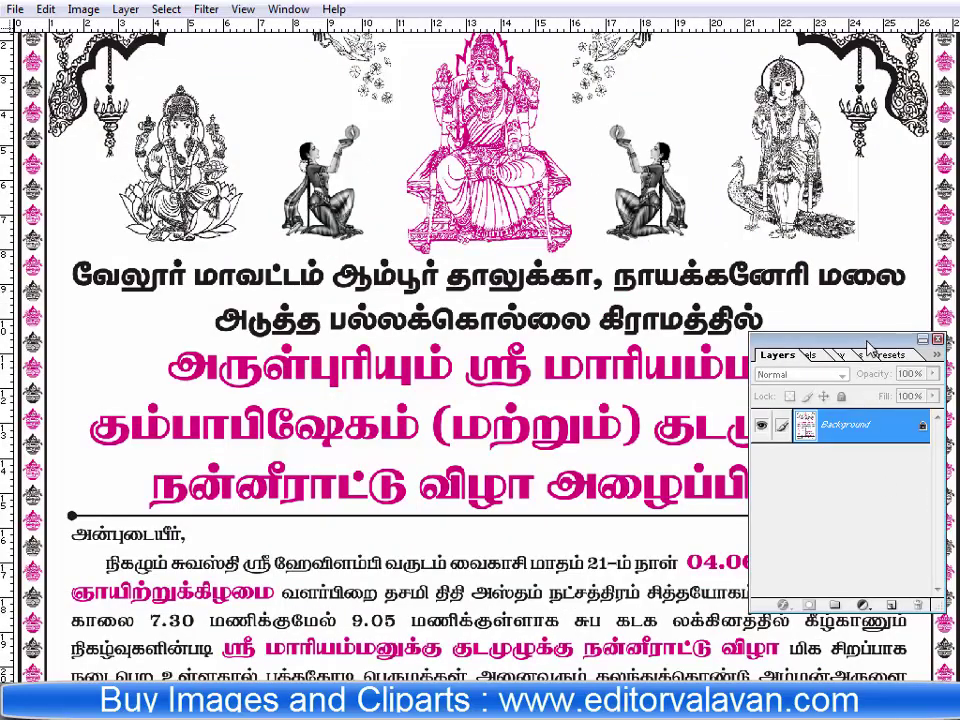
left_click_drag(866, 341, 845, 265)
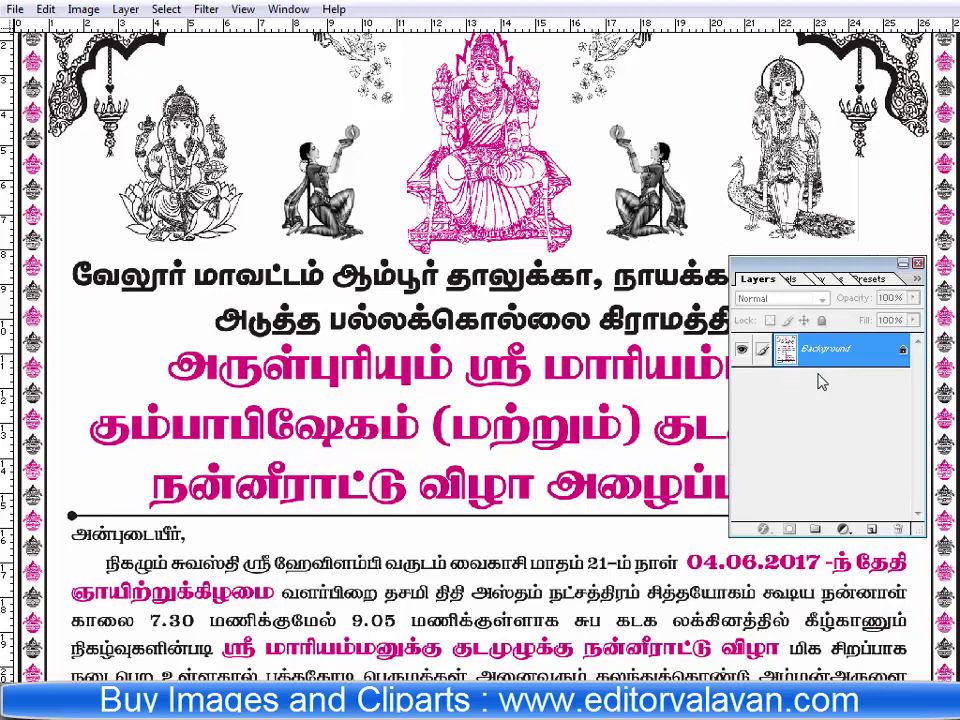
key("F7")
scroll(520, 380, "up", 1)
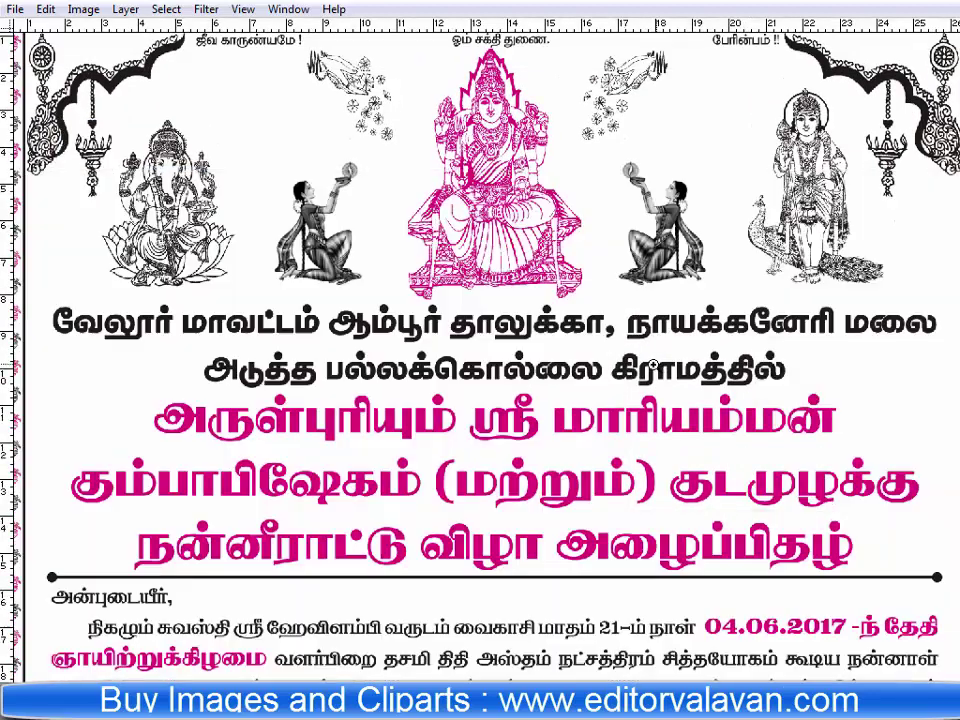
right_click(520, 380)
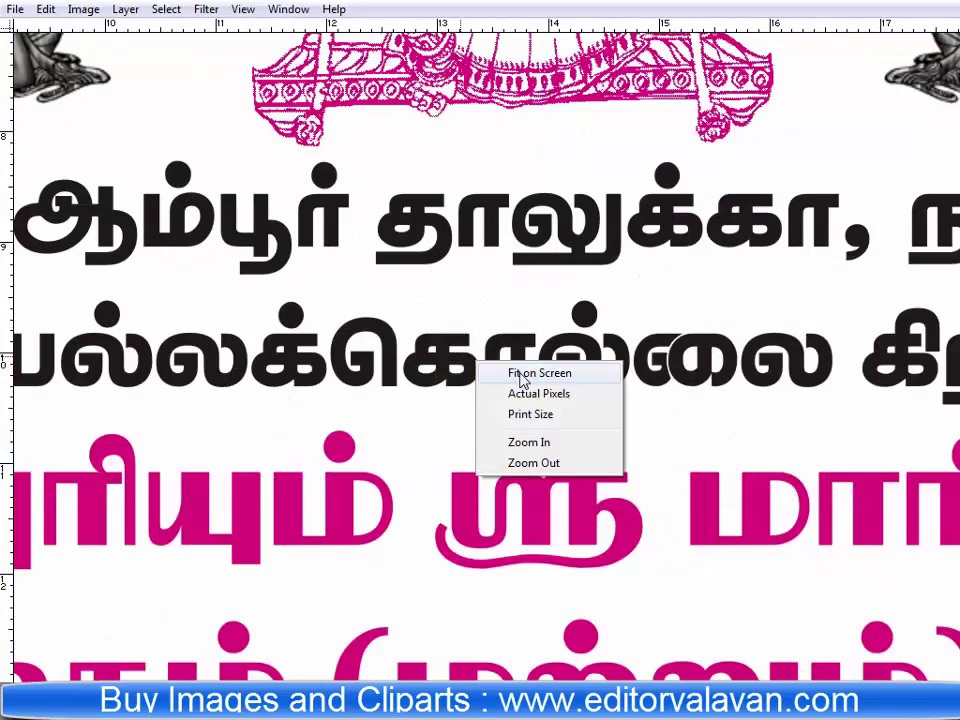
left_click(513, 375)
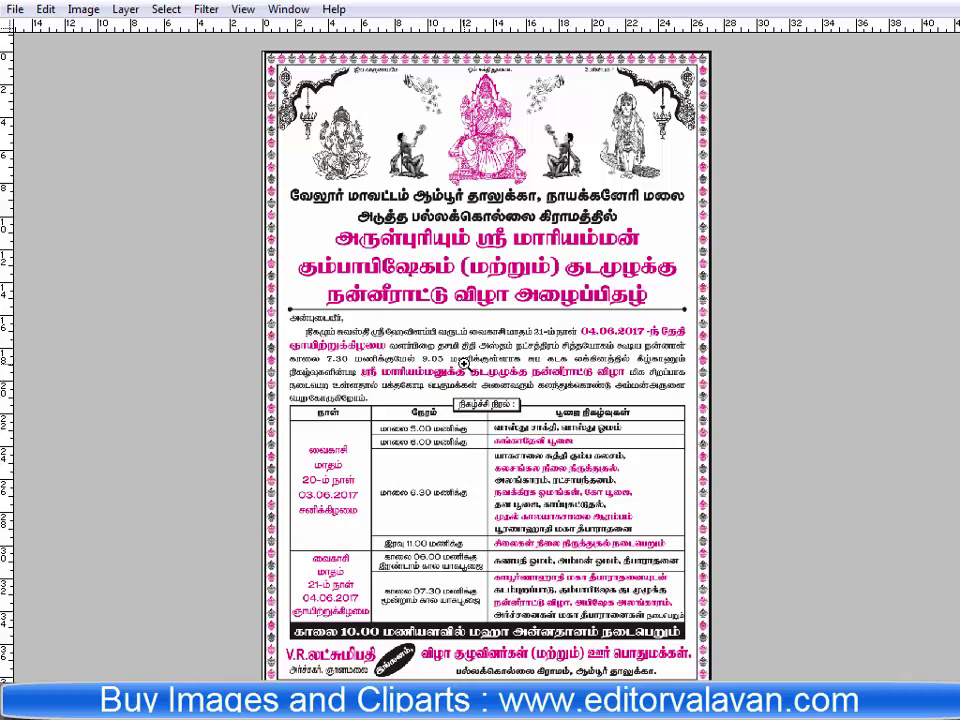
Start a new document measured in inches with 100 ppi resolution.
key("ctrl+n")
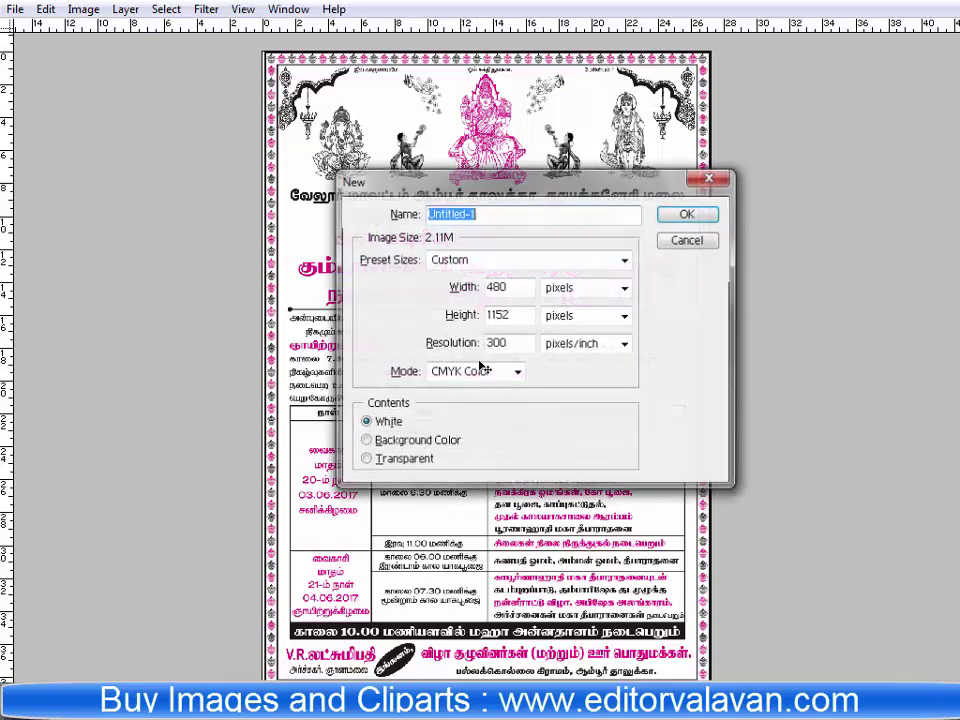
left_click(626, 290)
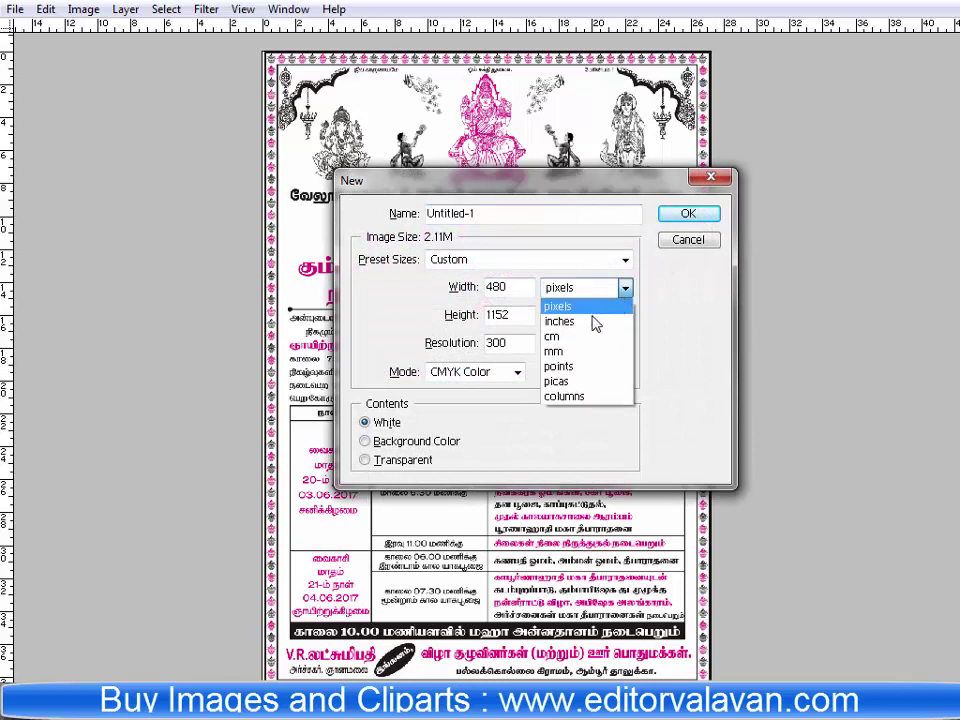
left_click(594, 321)
left_click(626, 315)
left_click(583, 349)
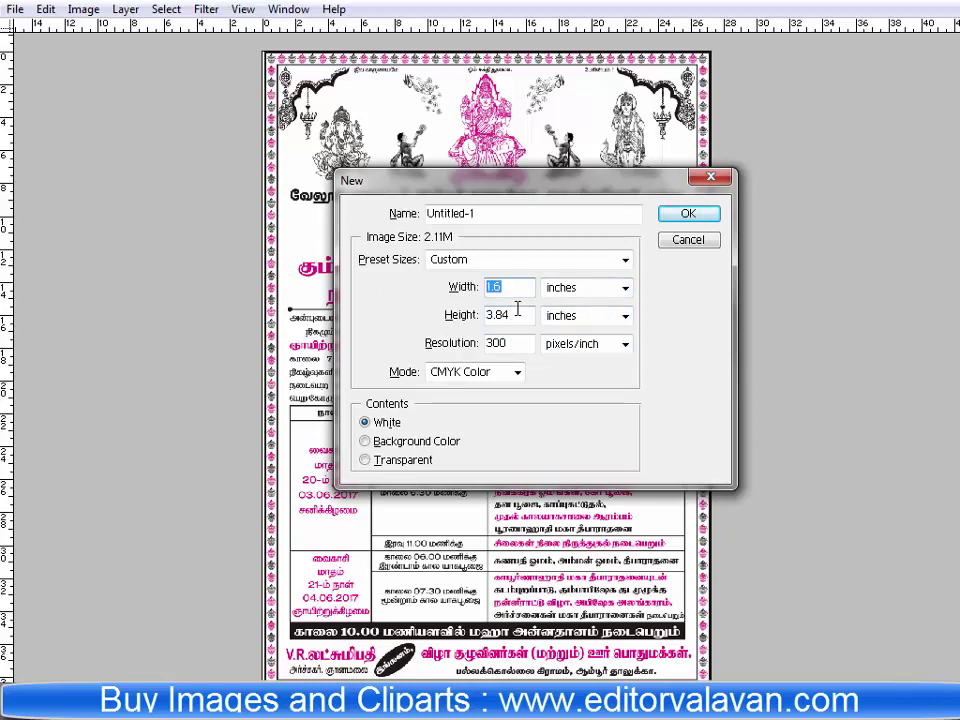
key("Tab")
left_click_drag(514, 343, 398, 343)
type("1")
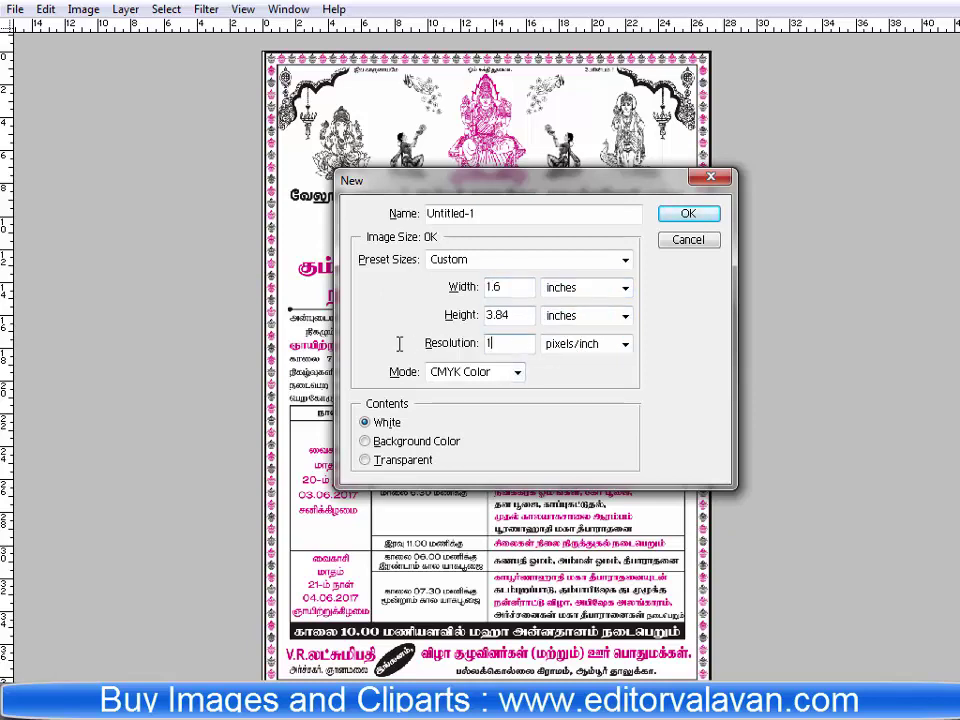
type("00")
Set width 32 and height 24 inches and name it 'Single Bit Poster Koil'.
left_click_drag(515, 287, 357, 290)
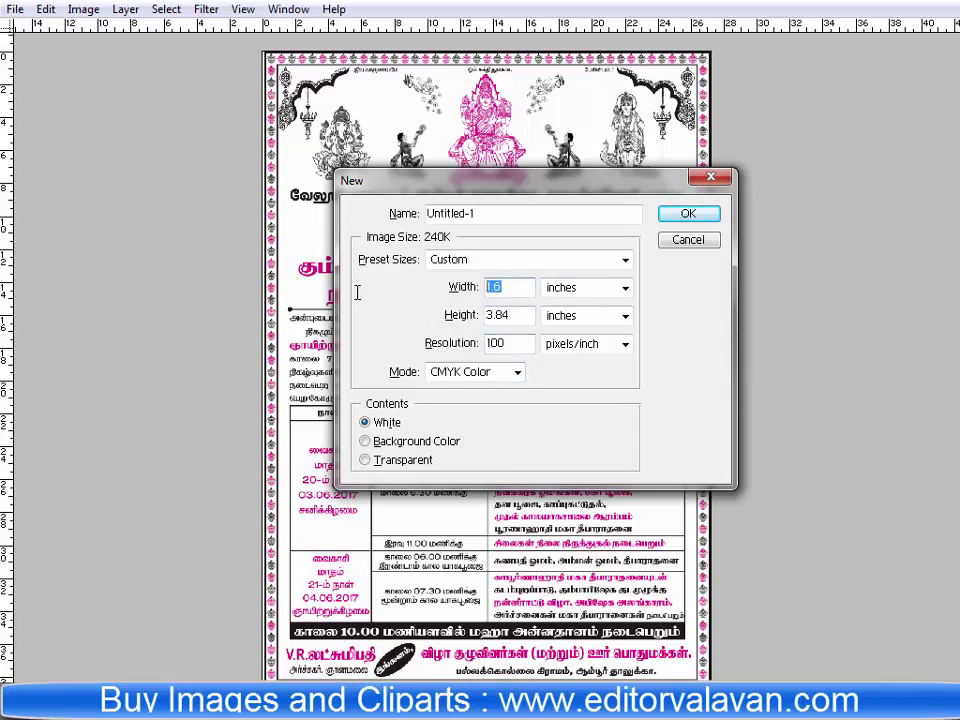
type("32")
key("Tab")
type("2")
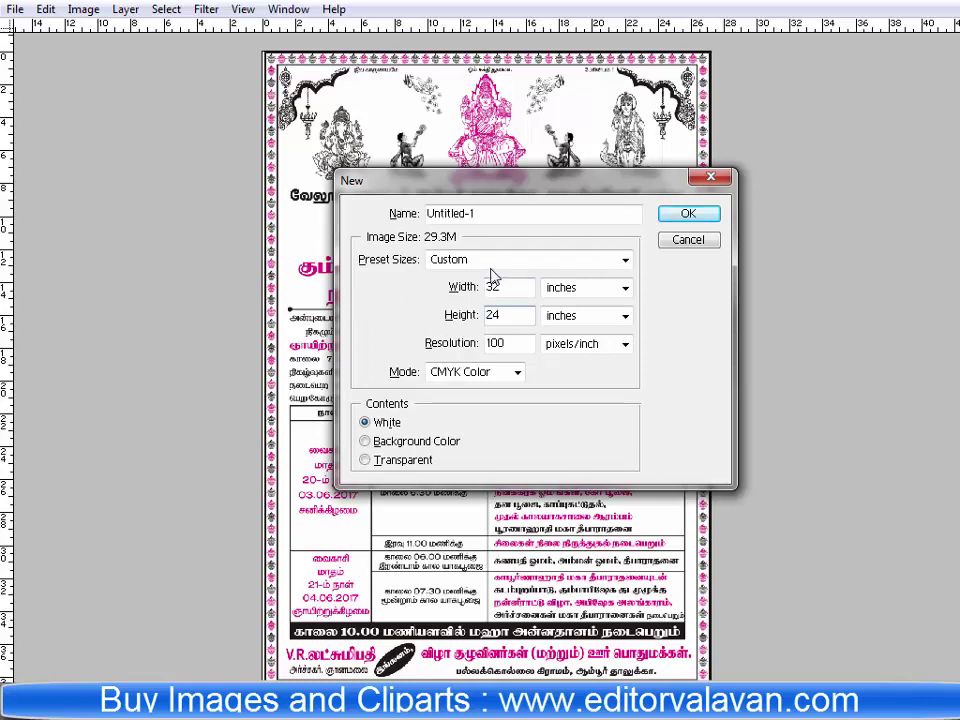
left_click_drag(563, 213, 306, 208)
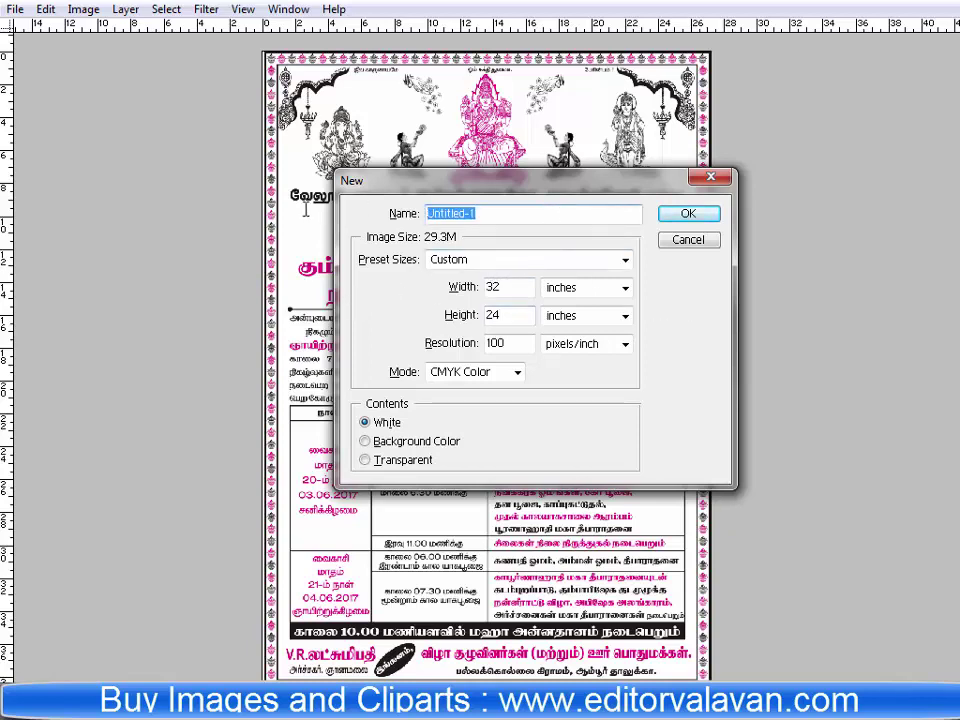
type("Single Bit Poster Koil")
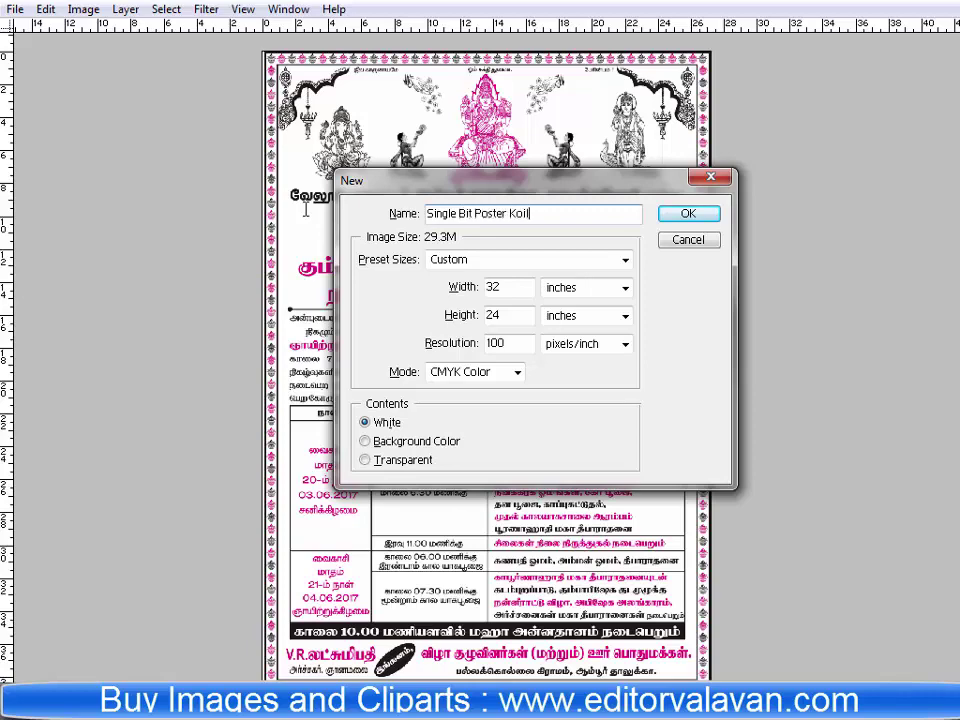
Create the new document and maximize its window to fill the workspace.
left_click(686, 216)
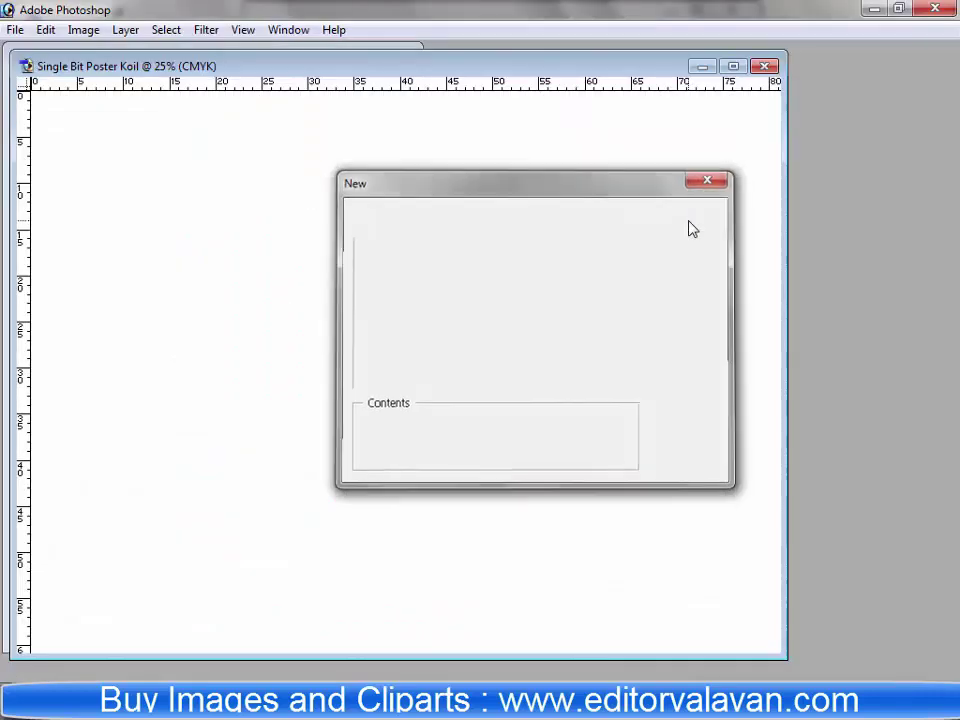
left_click_drag(100, 80, 255, 110)
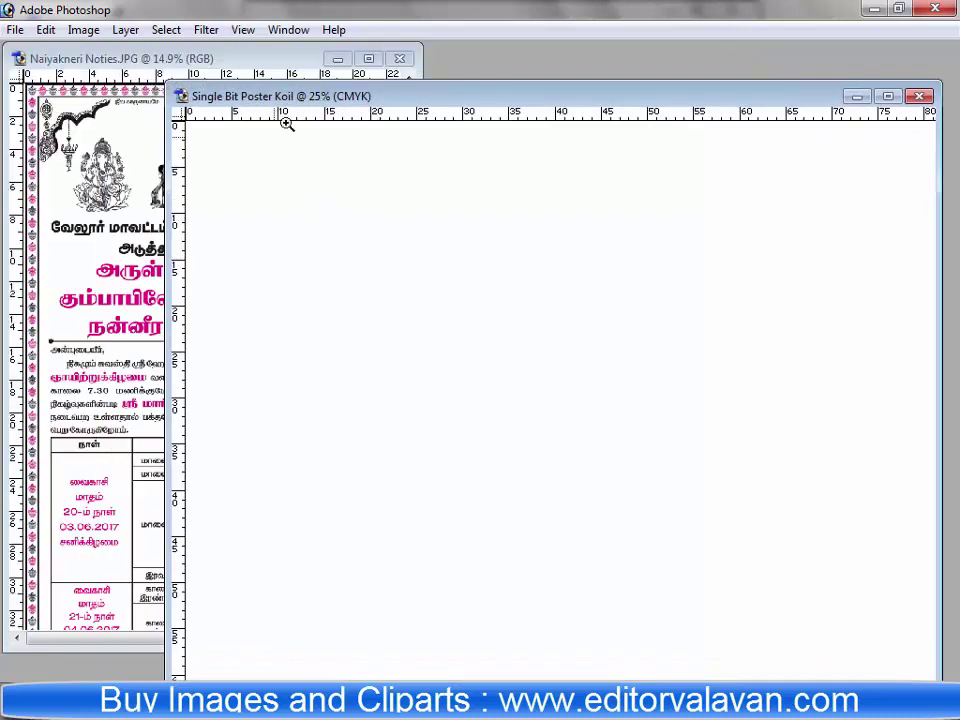
left_click_drag(250, 96, 190, 86)
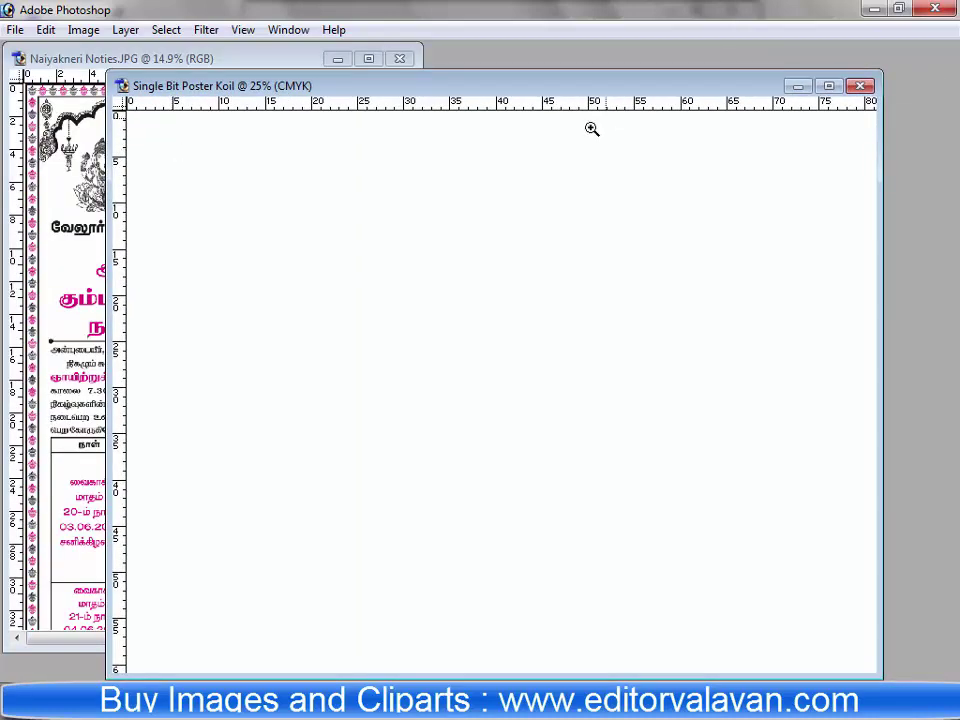
left_click_drag(381, 90, 448, 94)
double_click(462, 87)
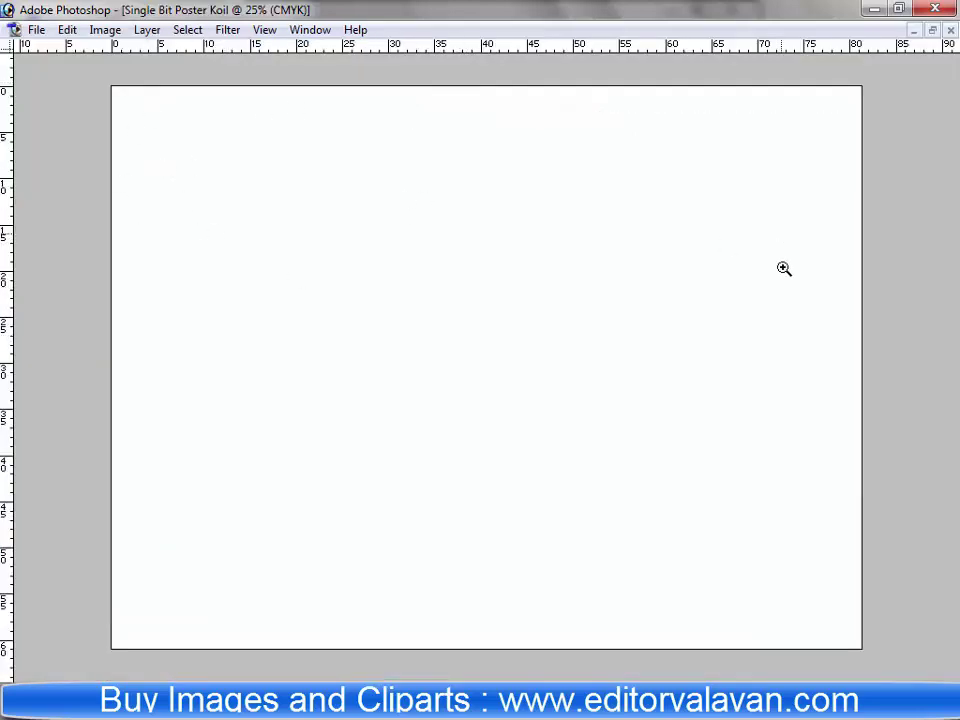
Add and remove a test vertical guide at 1, then switch rulers to inches.
left_click(262, 30)
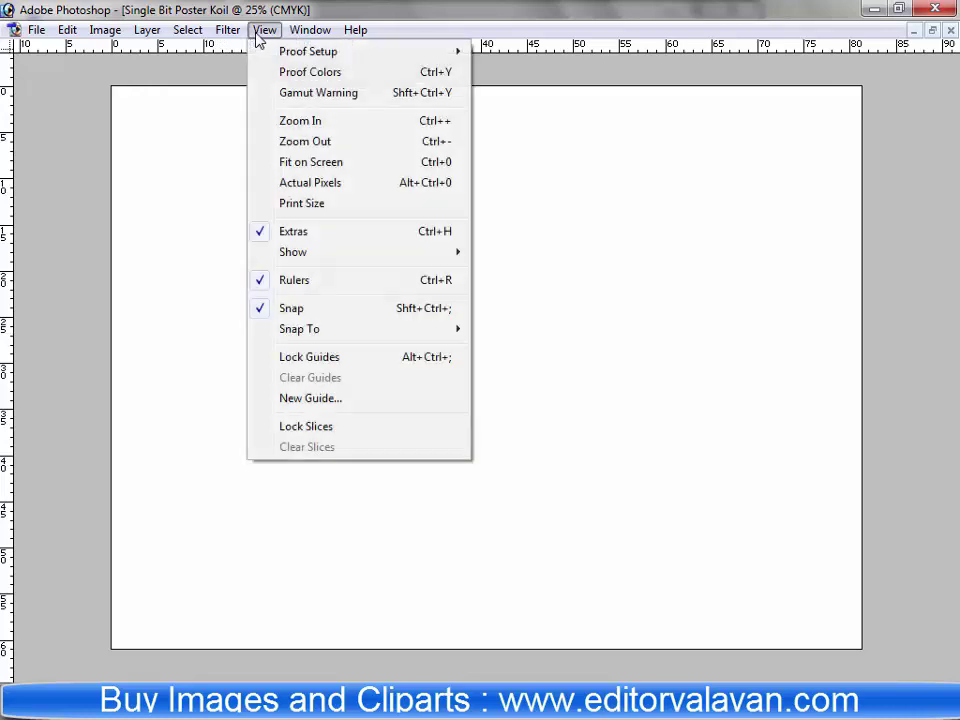
left_click(306, 398)
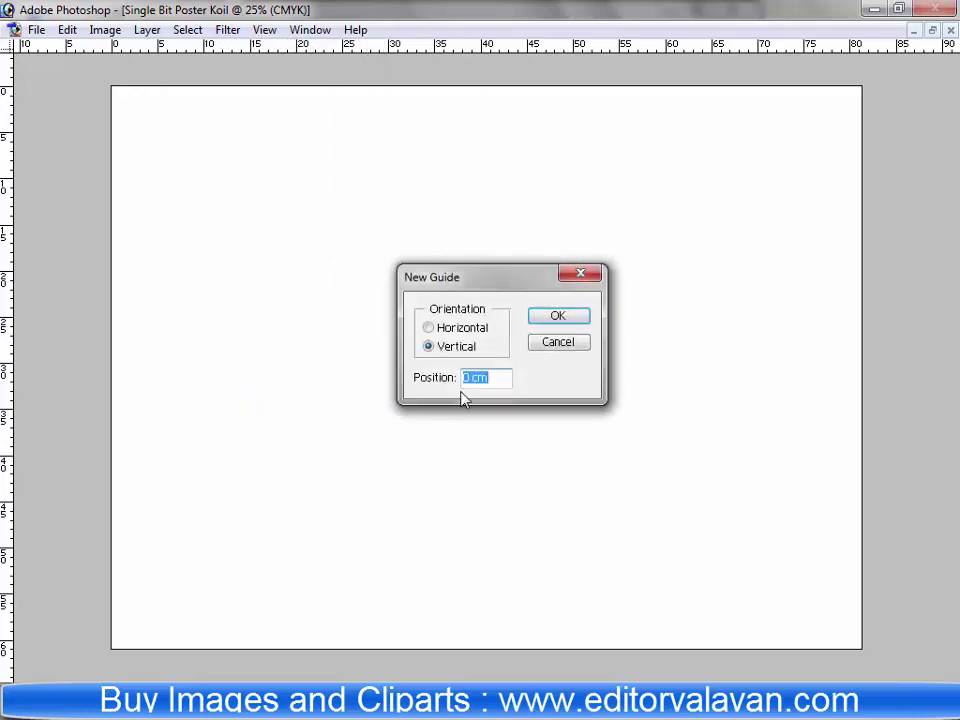
type("1")
key("Return")
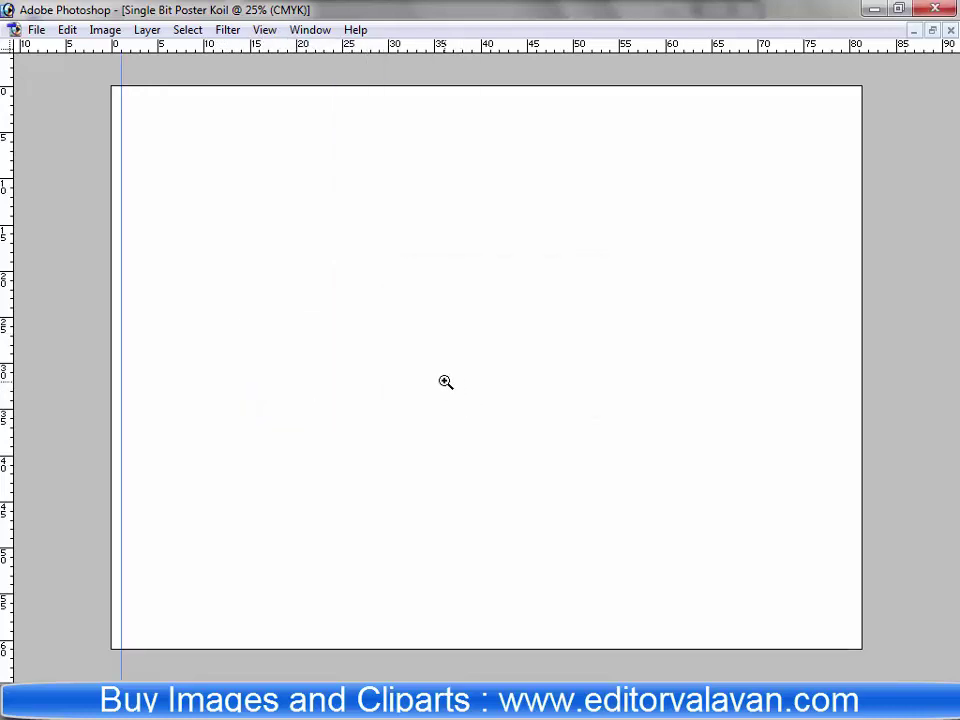
left_click_drag(121, 300, 5, 286)
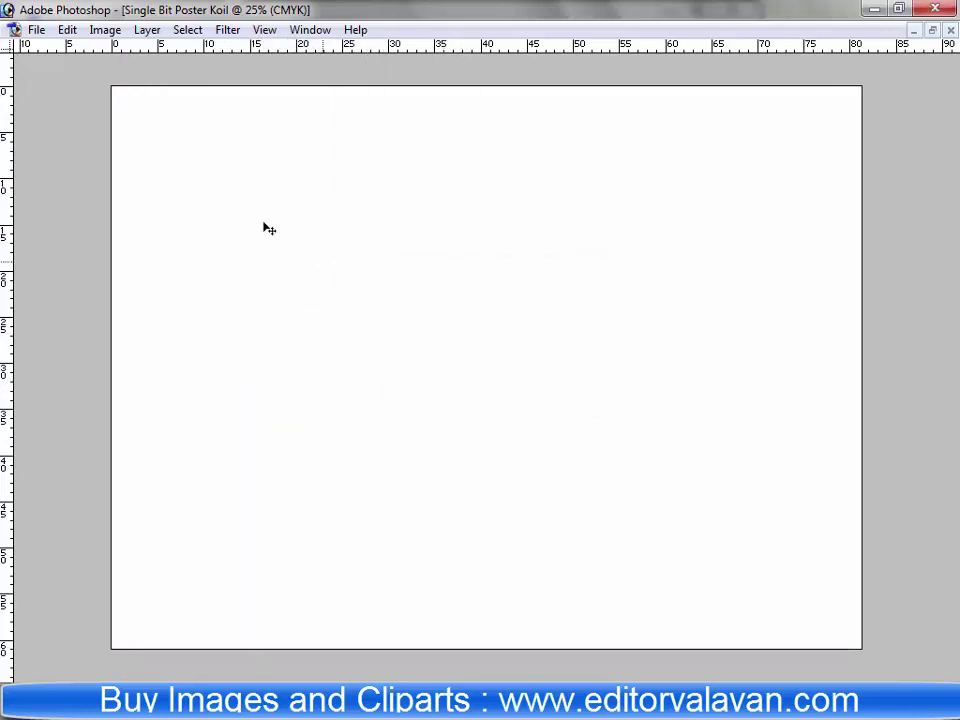
right_click(360, 58)
left_click(428, 86)
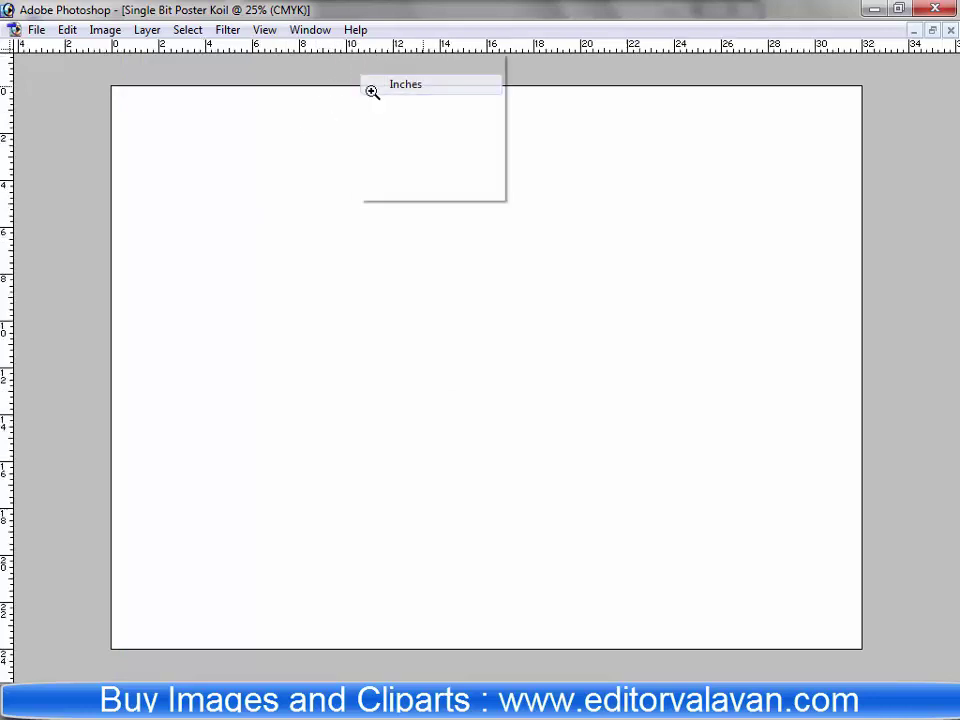
Add a vertical guide at 1 inch from the left edge.
right_click(5, 213)
left_click(70, 242)
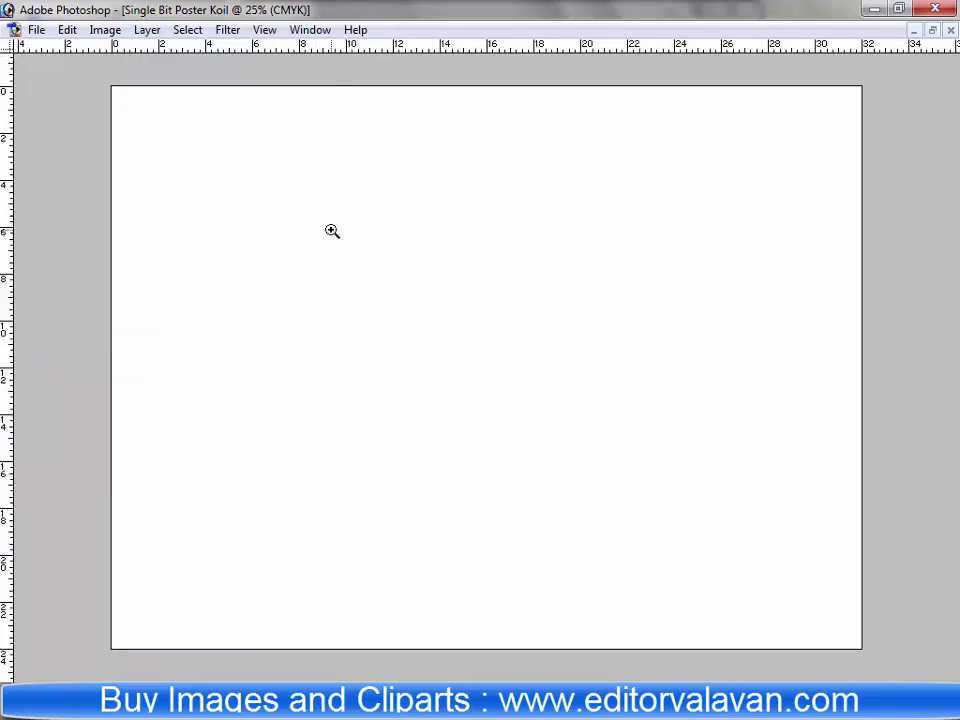
left_click(264, 29)
left_click(302, 396)
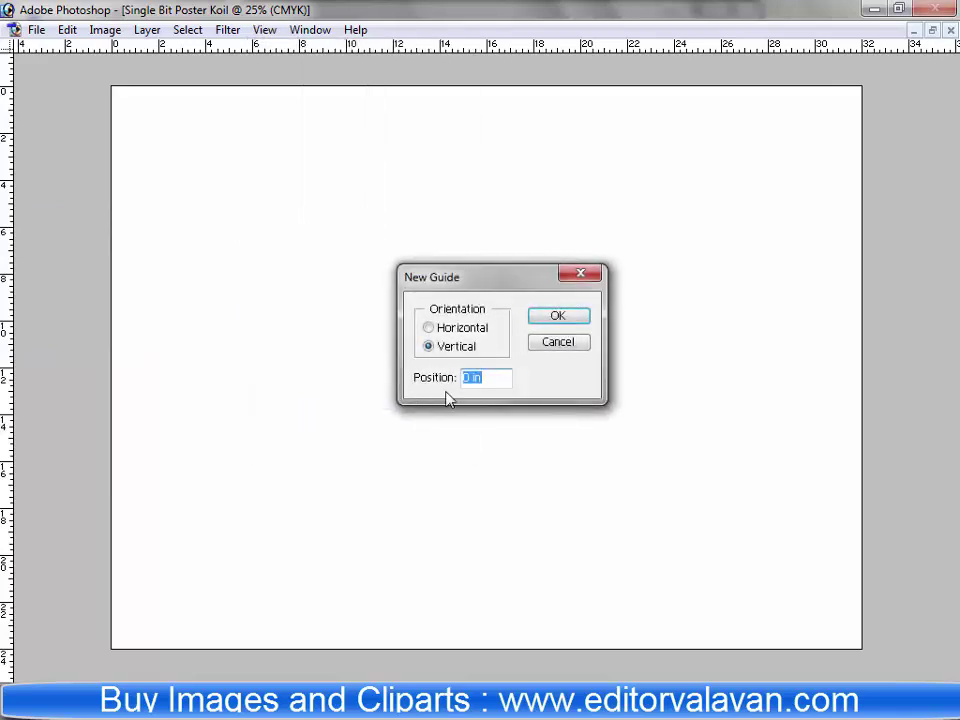
type("1")
key("Return")
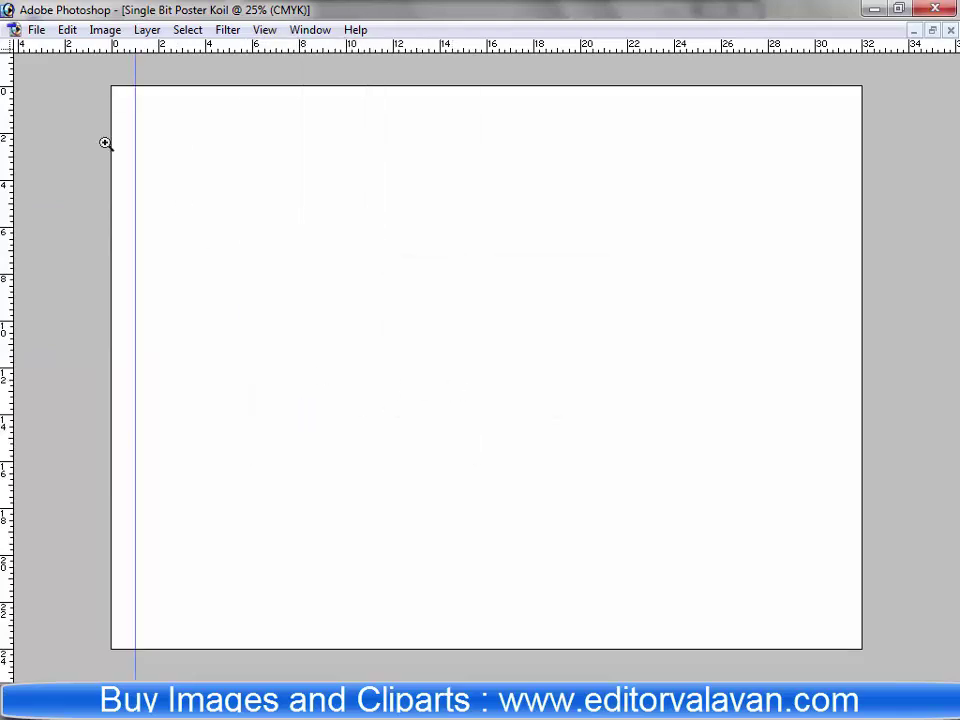
Add a horizontal guide near the top, then try a vertical guide at 35 and undo it.
left_click(264, 29)
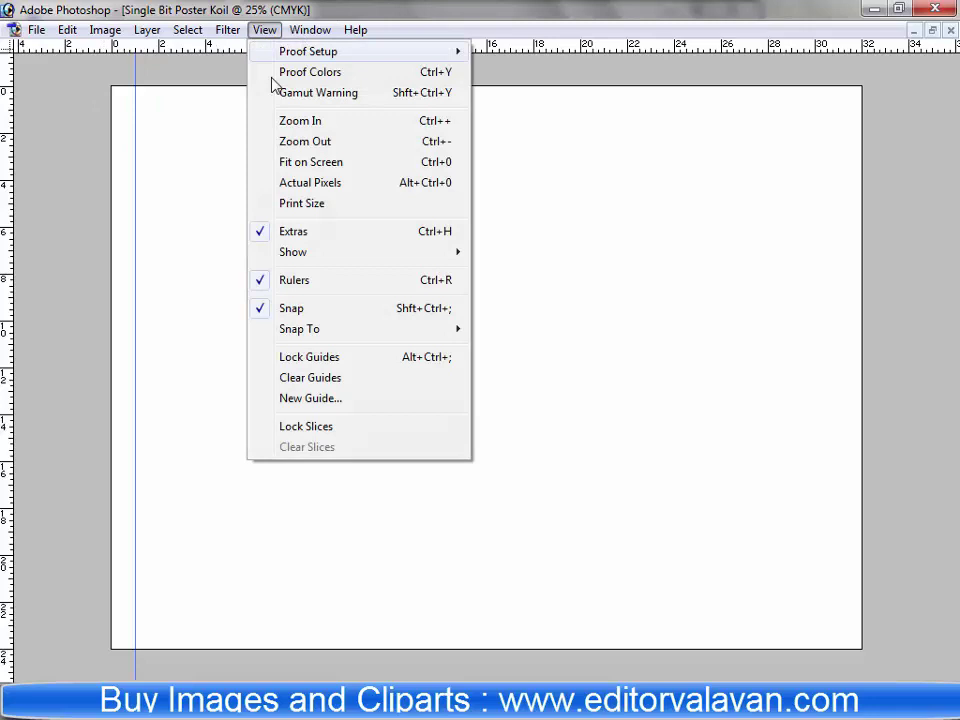
left_click(316, 398)
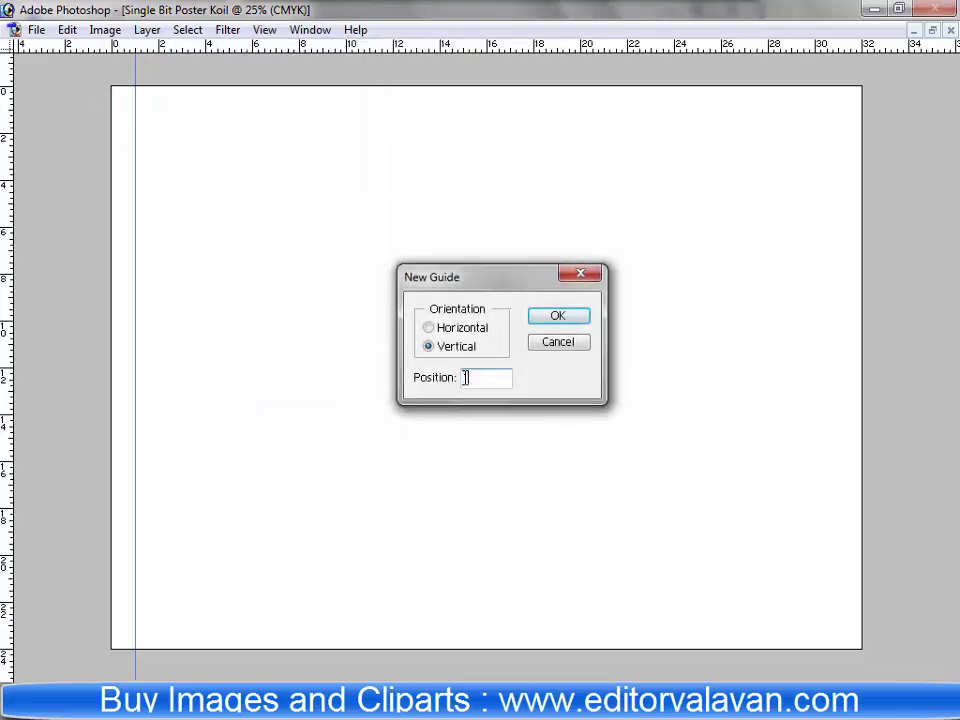
left_click(437, 328)
left_click(560, 318)
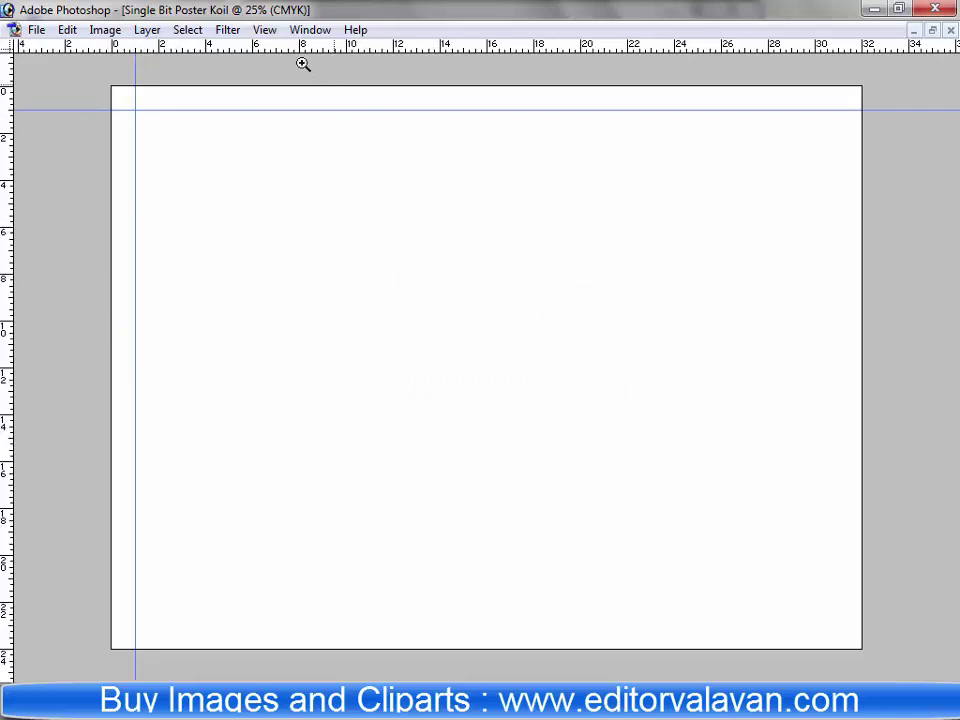
left_click(264, 29)
left_click(326, 400)
type("35")
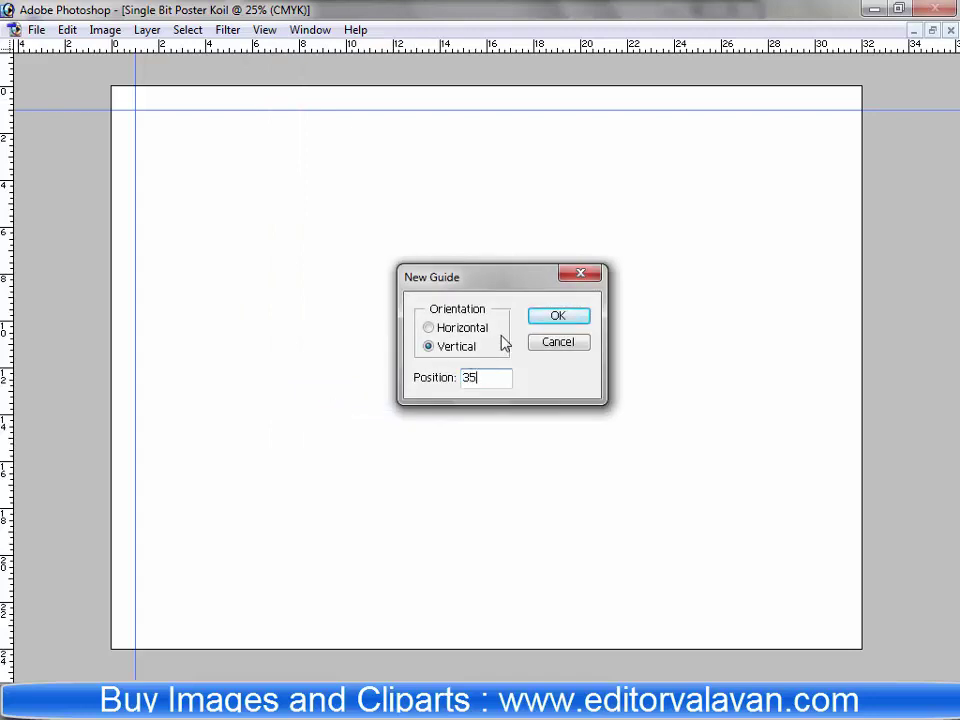
left_click(557, 318)
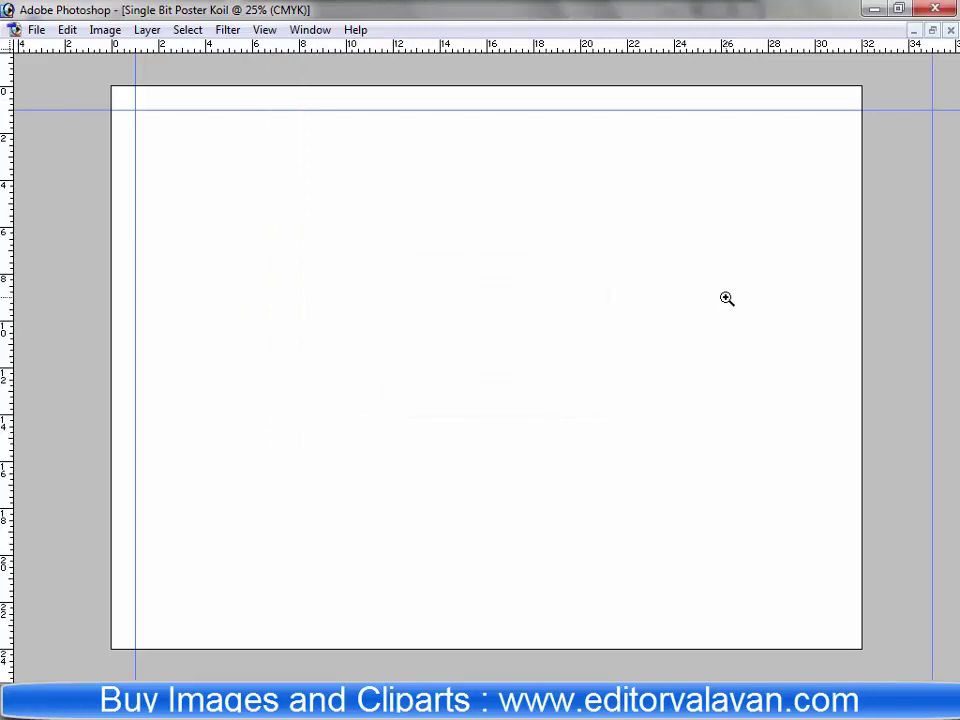
key("ctrl+z")
Check the image size, then widen the canvas to 36 inches.
key("ctrl+alt+i")
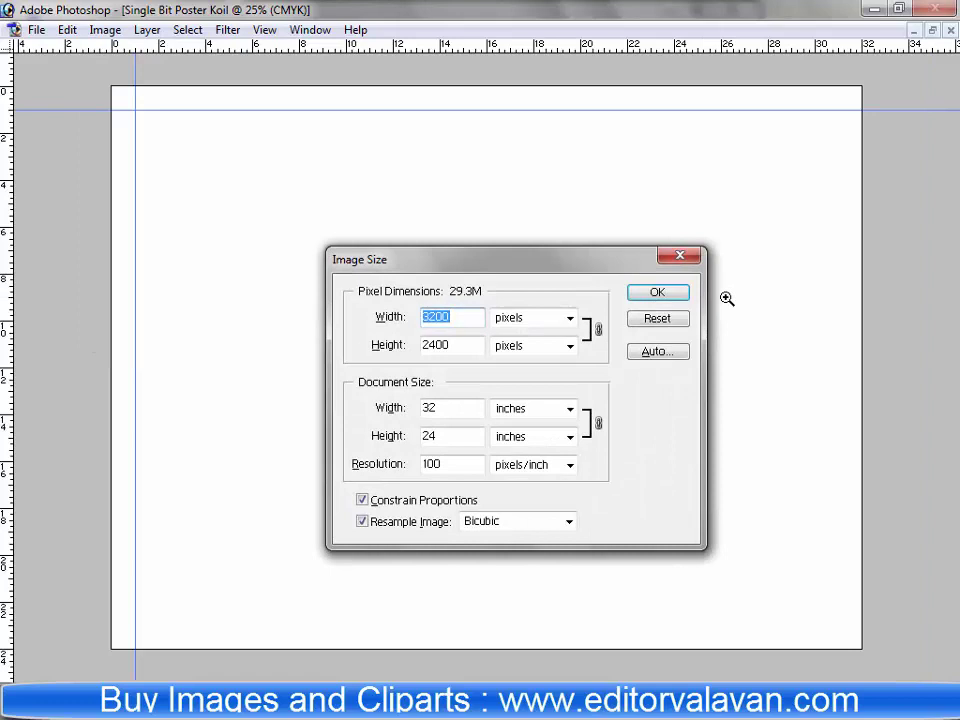
key("Escape")
key("ctrl+alt+c")
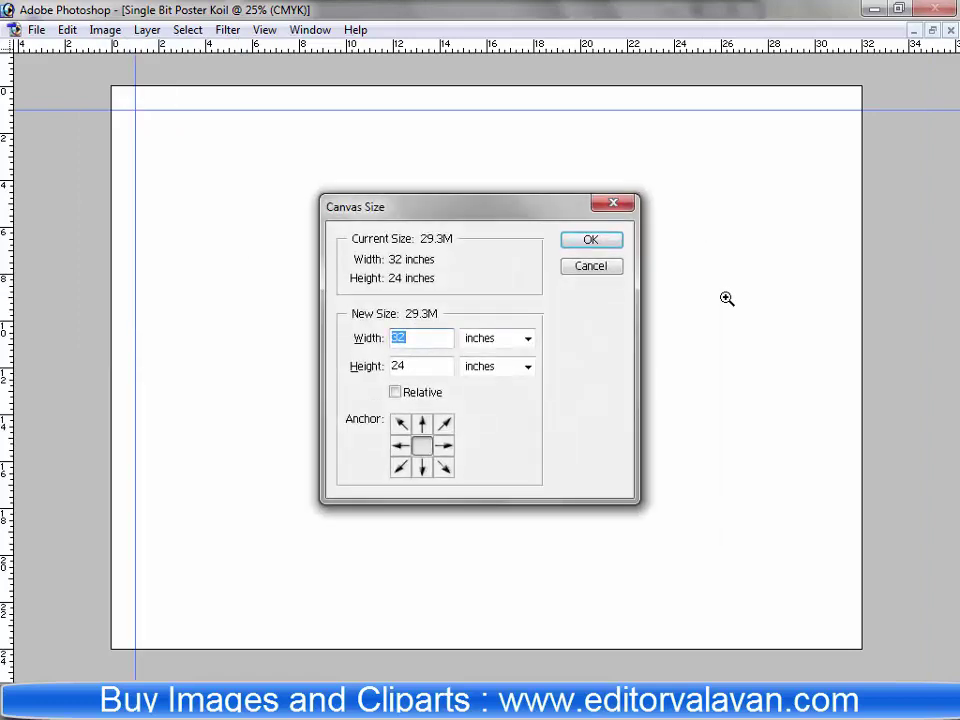
type("36")
key("Return")
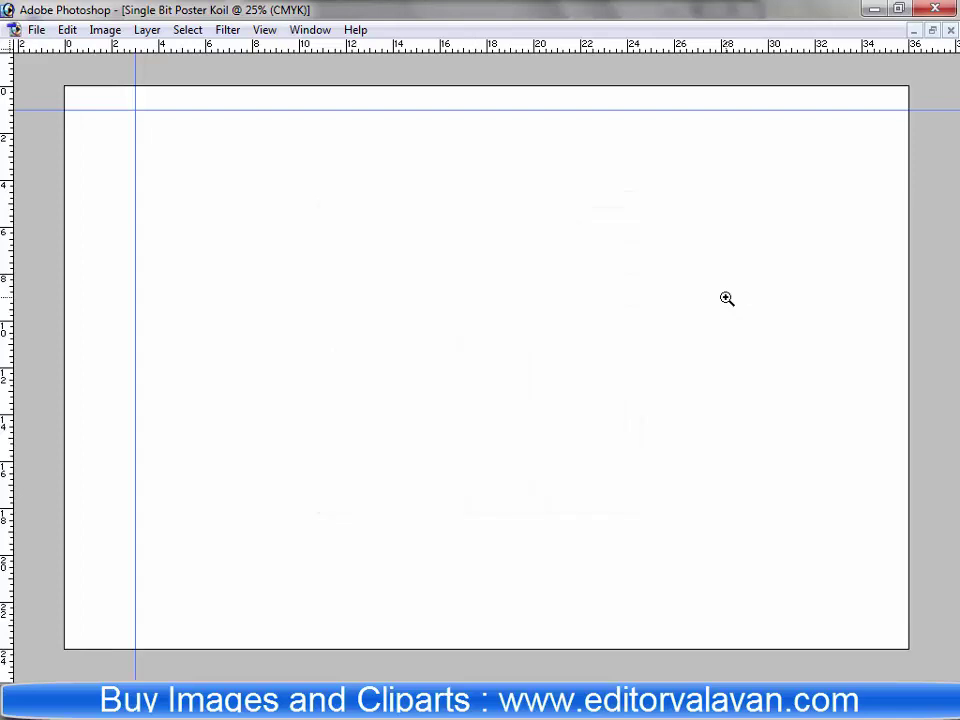
key("ctrl+minus")
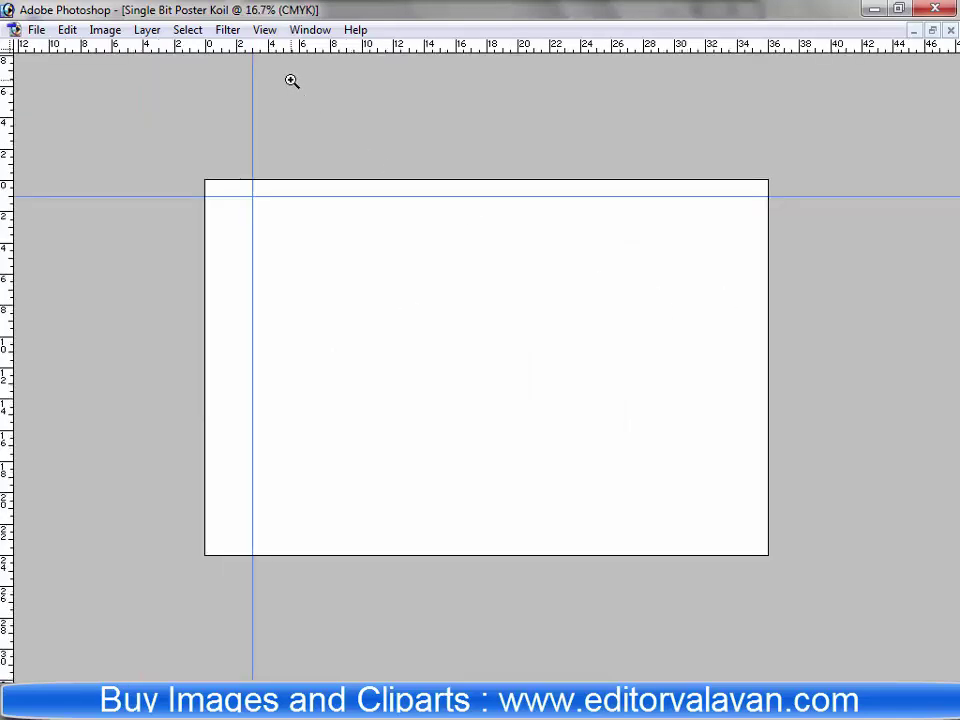
Clear all guides and add vertical guides at 1 and 35 inches.
key("ctrl+semicolon")
left_click(264, 29)
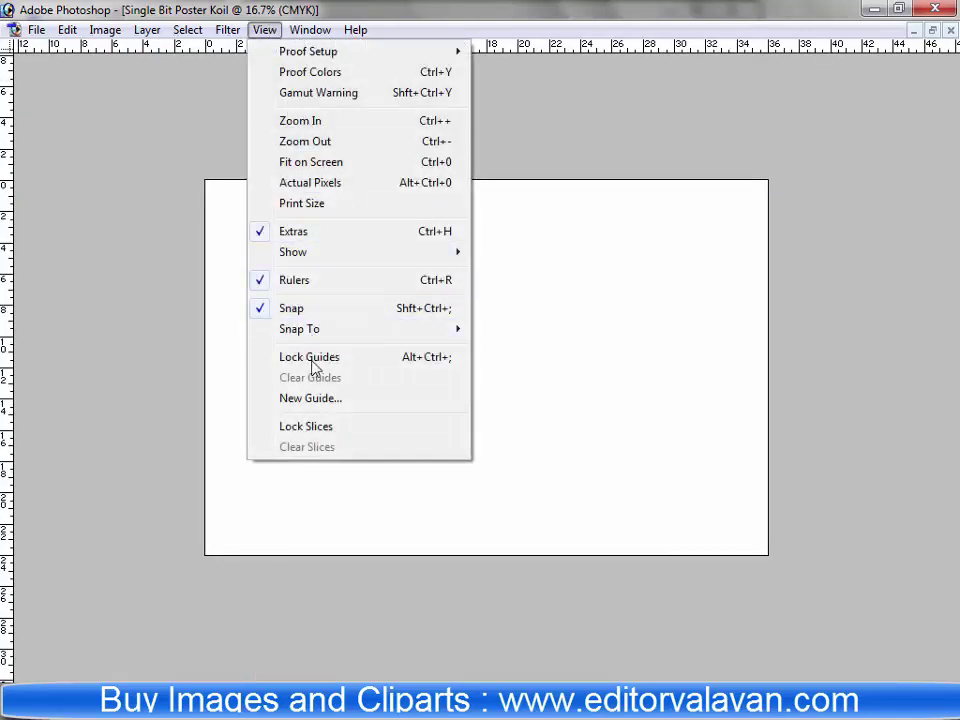
left_click(290, 398)
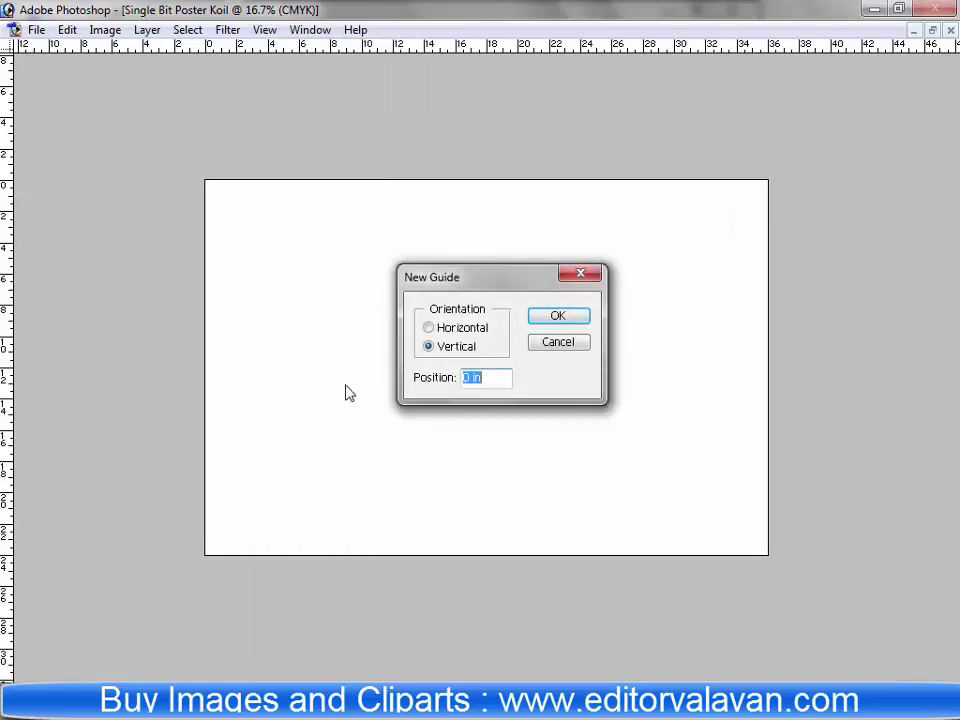
type("1")
key("Return")
left_click(233, 31)
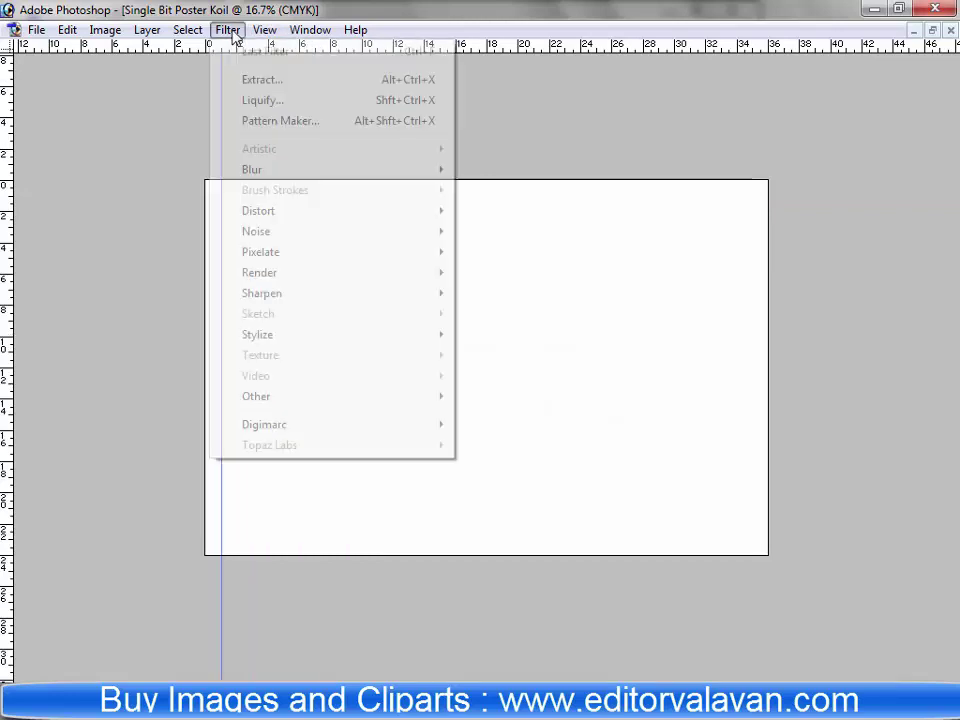
mouse_move(264, 30)
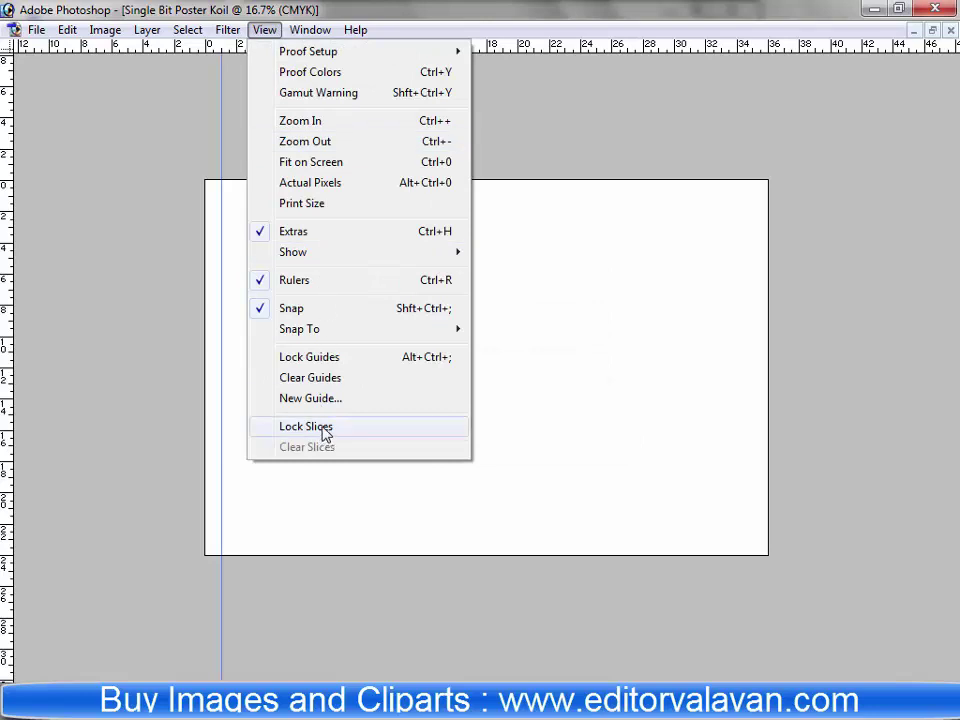
left_click(330, 398)
type("35")
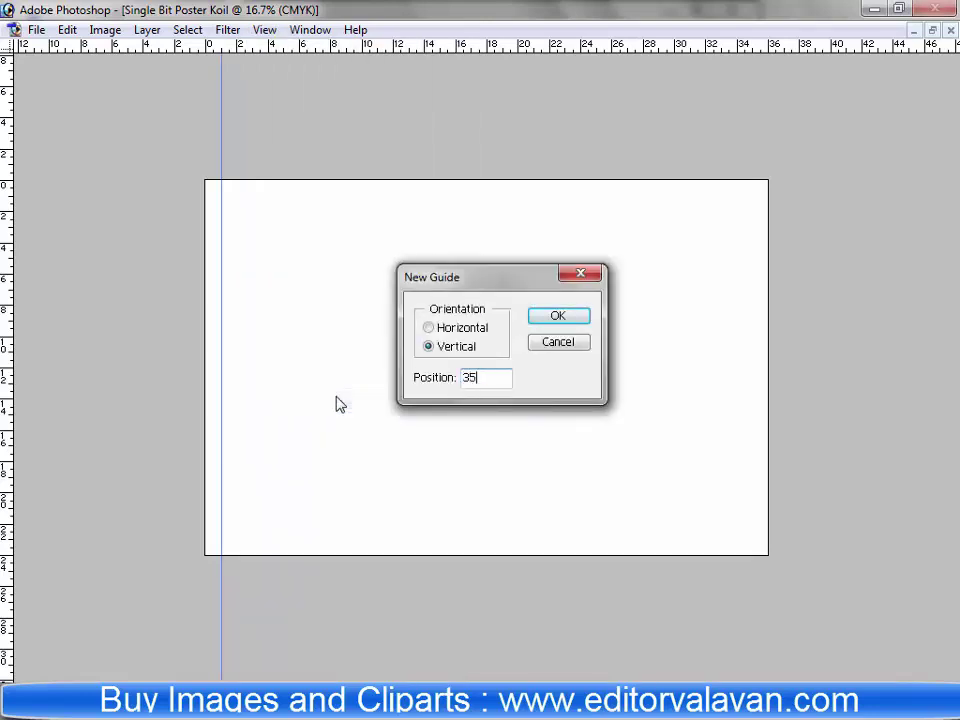
key("Return")
Add horizontal guides at 1 and 23 inches.
left_click(264, 30)
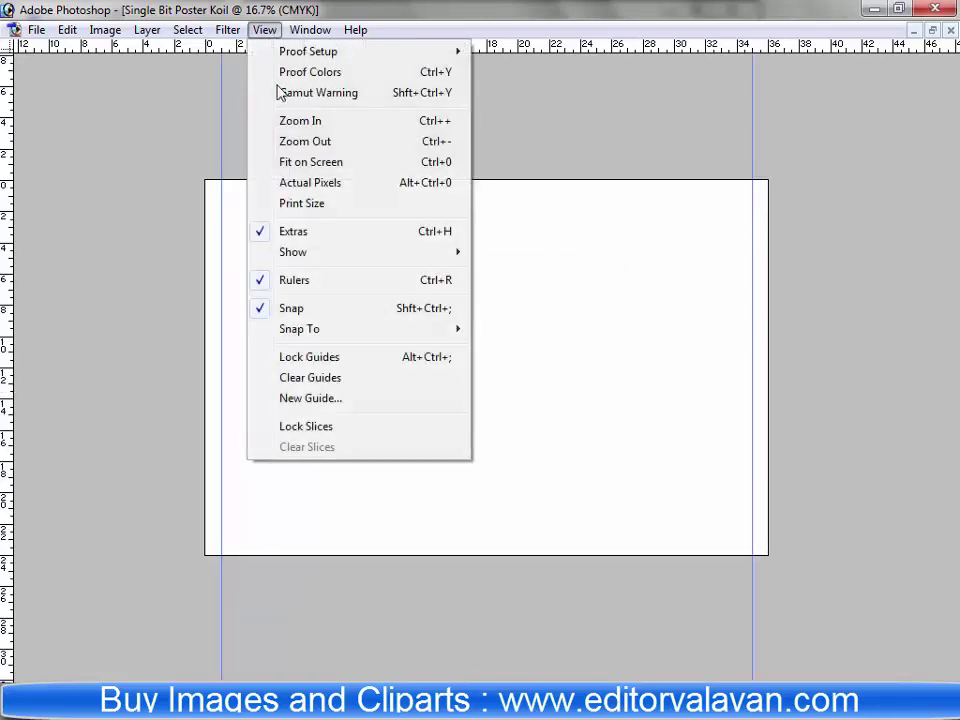
left_click(310, 399)
type("1")
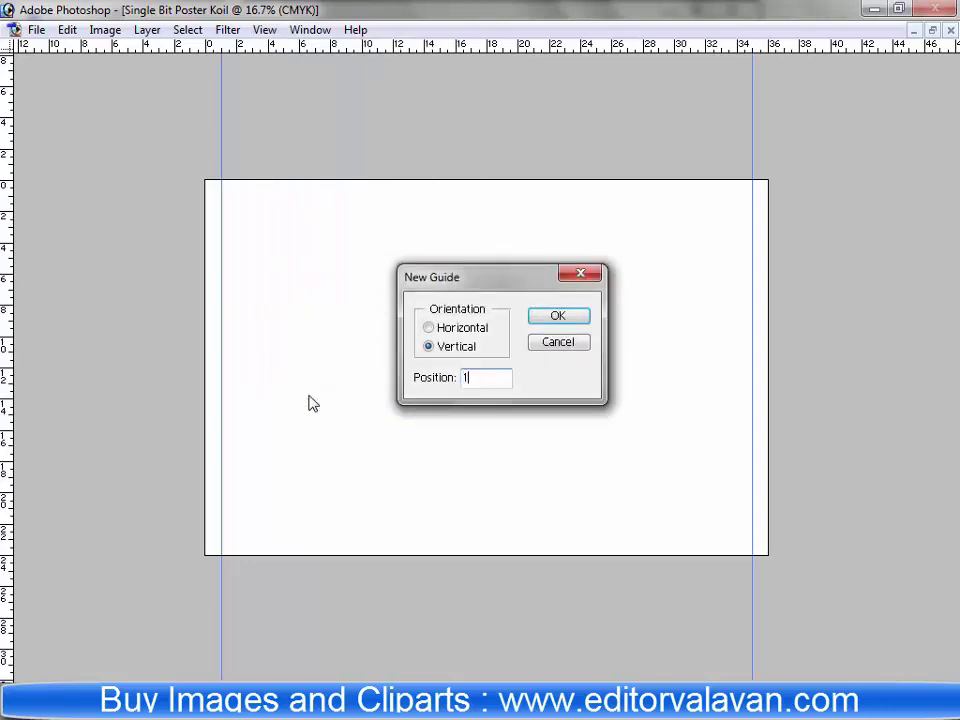
left_click(470, 337)
left_click(559, 318)
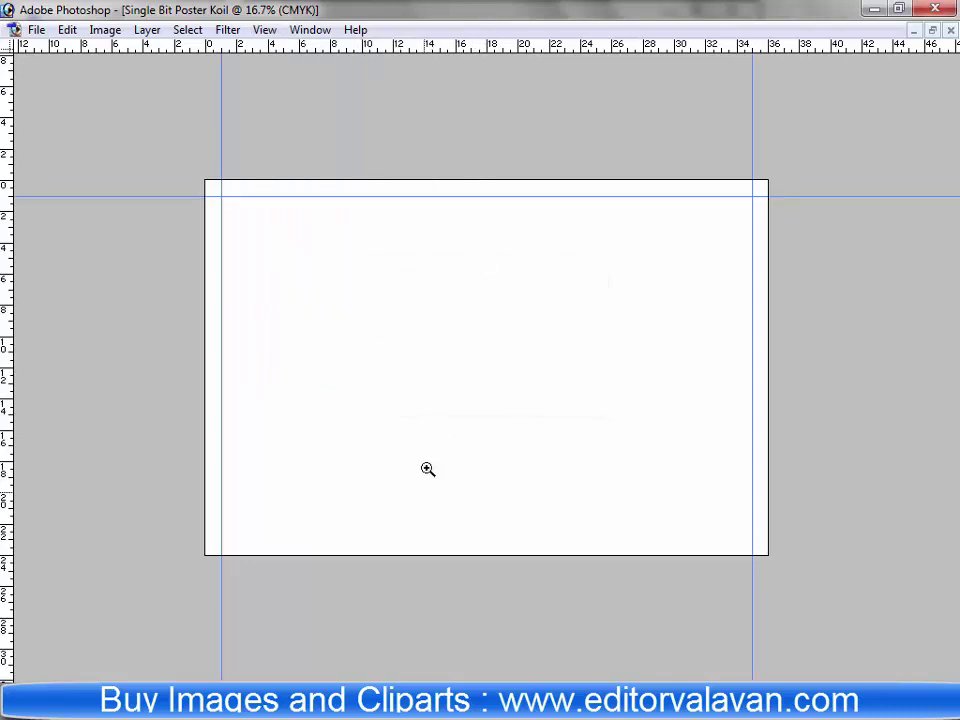
left_click(264, 30)
left_click(318, 397)
type("23")
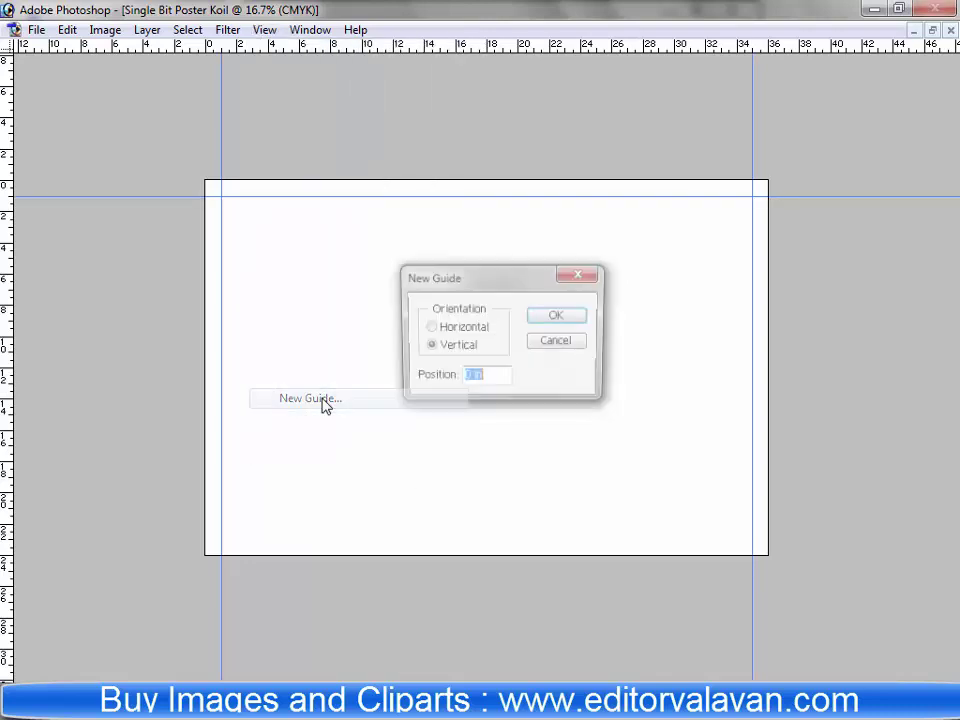
left_click(447, 331)
left_click(553, 318)
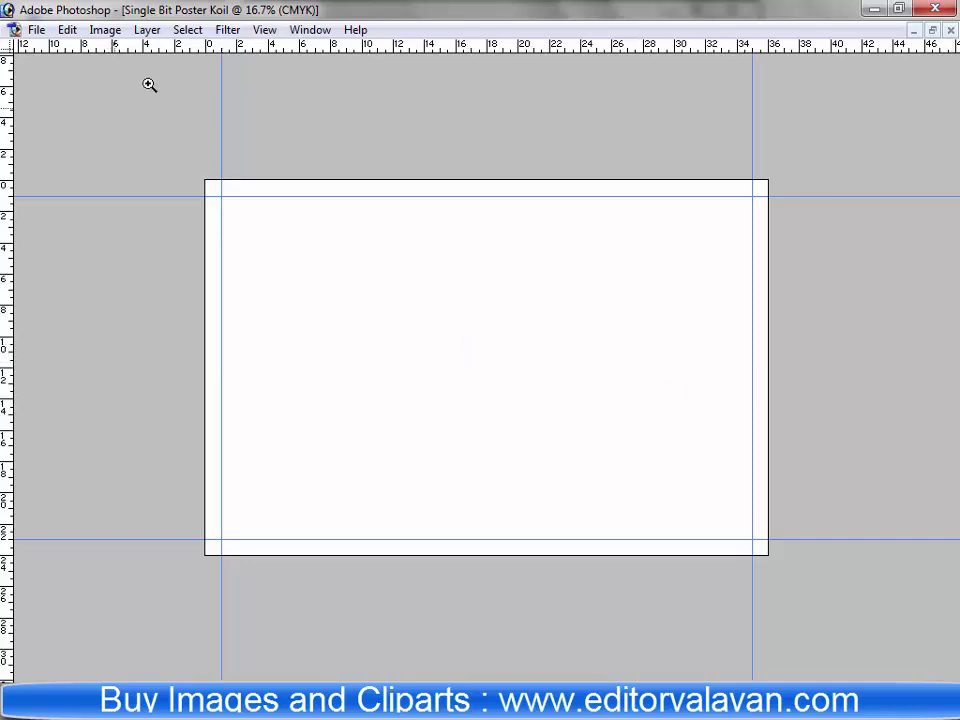
left_click(310, 29)
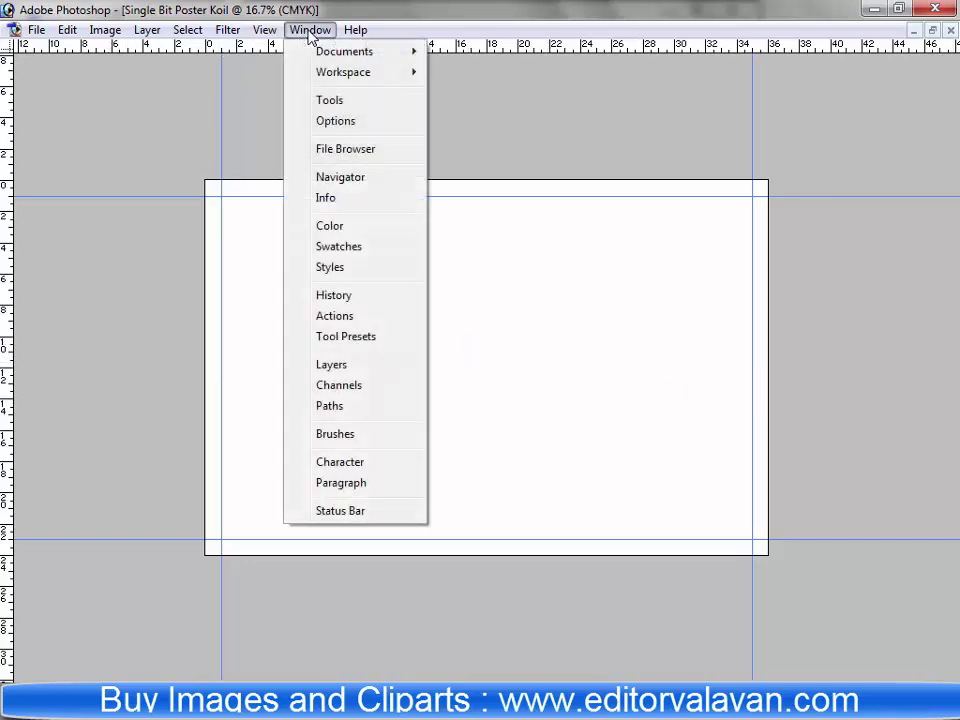
Marquee the area inside the four guides, invert it to the border strip, and show Layers.
left_click(354, 100)
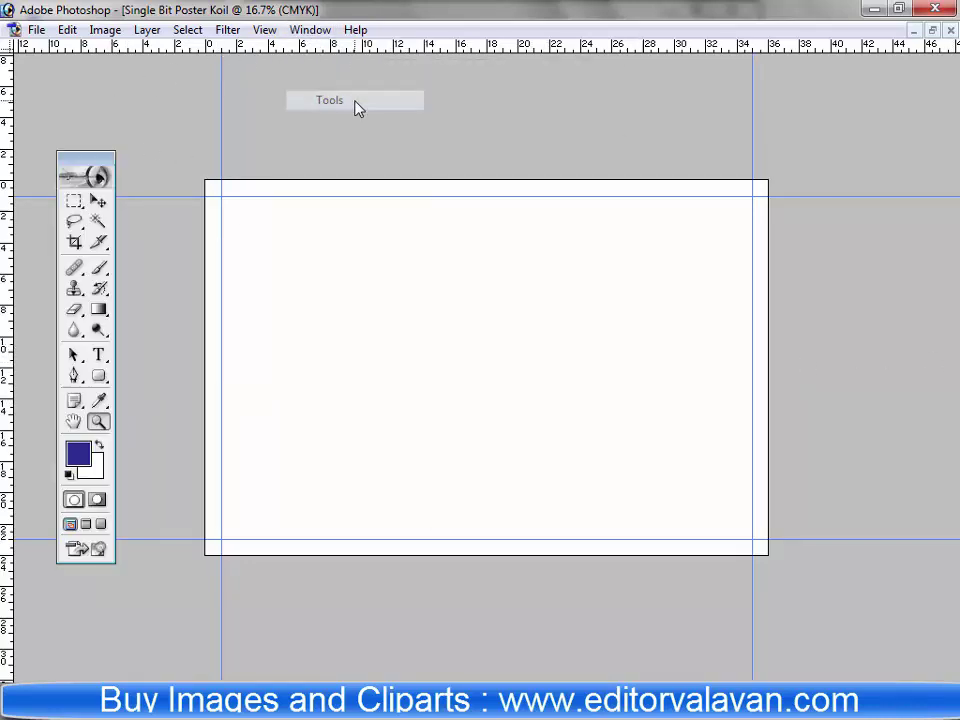
left_click(75, 202)
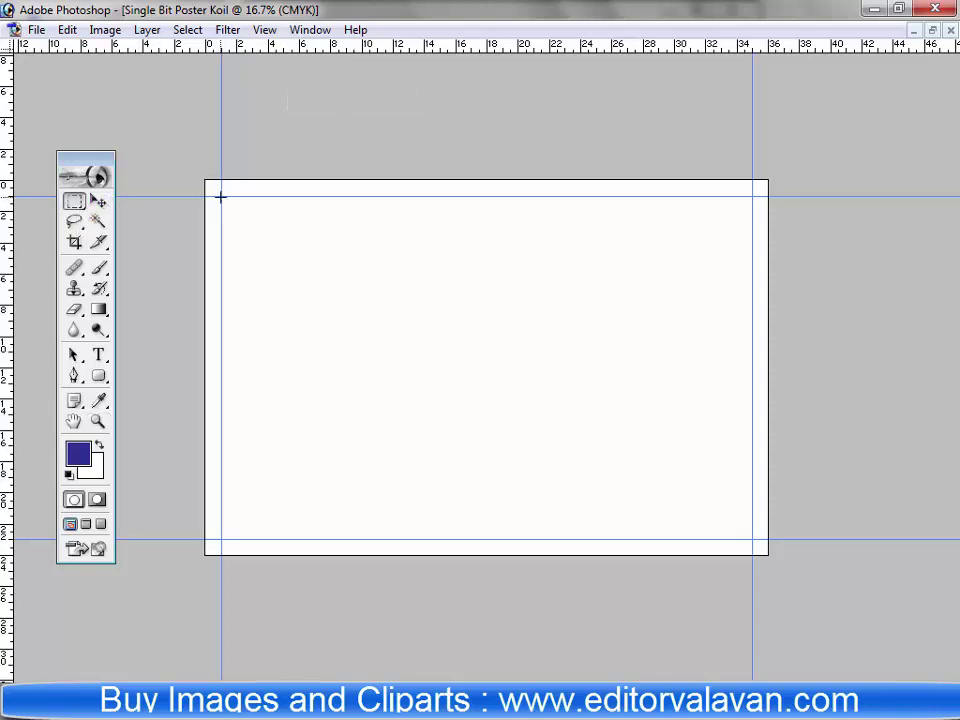
left_click_drag(350, 314, 752, 540)
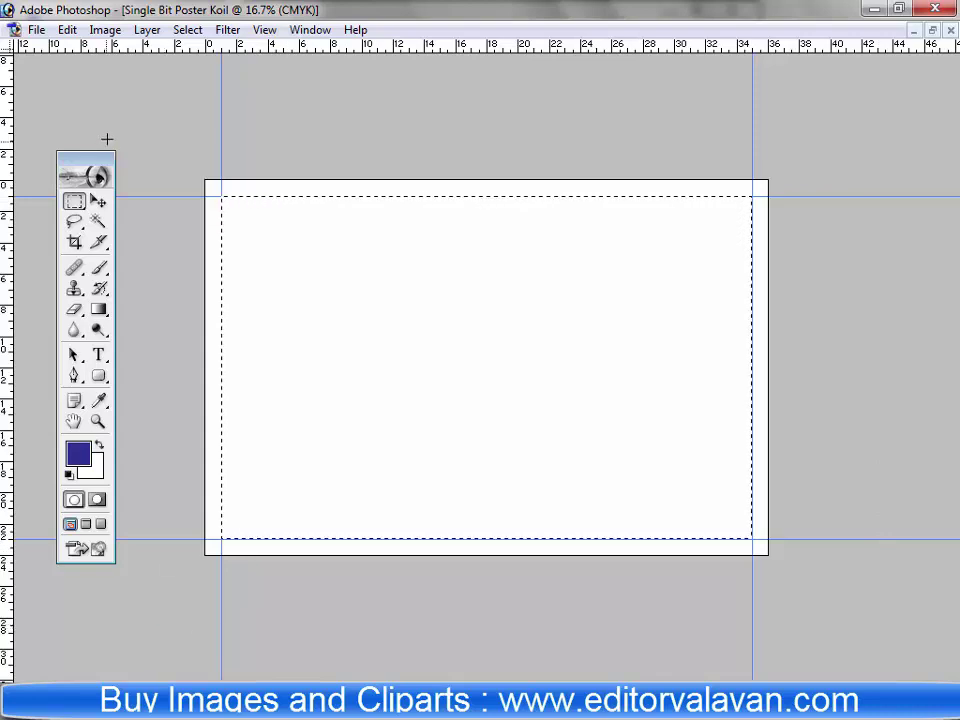
left_click(187, 29)
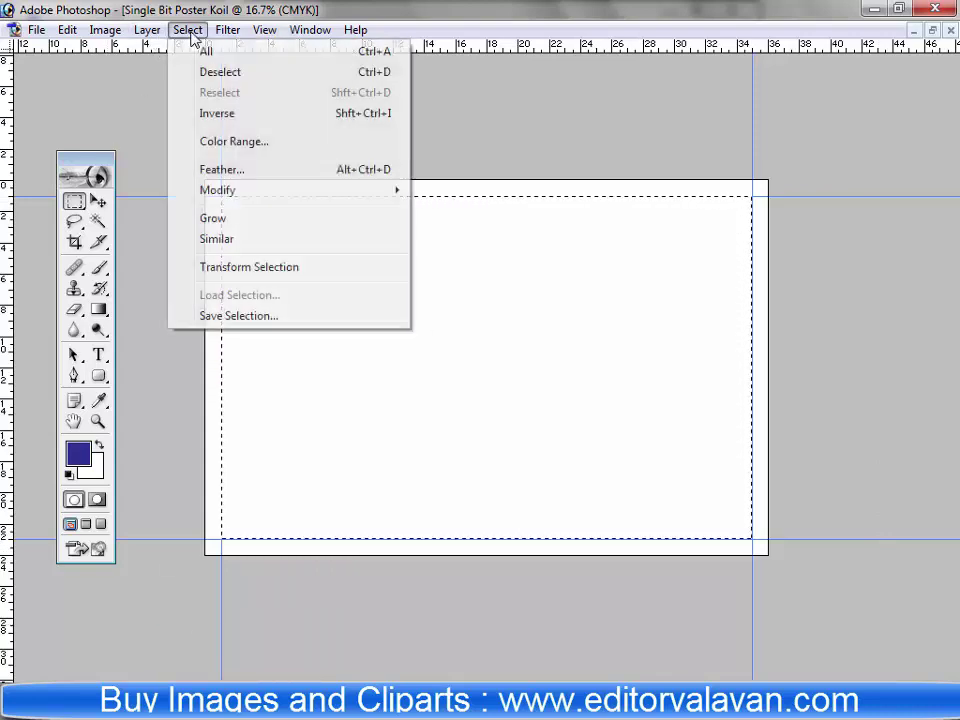
left_click(218, 115)
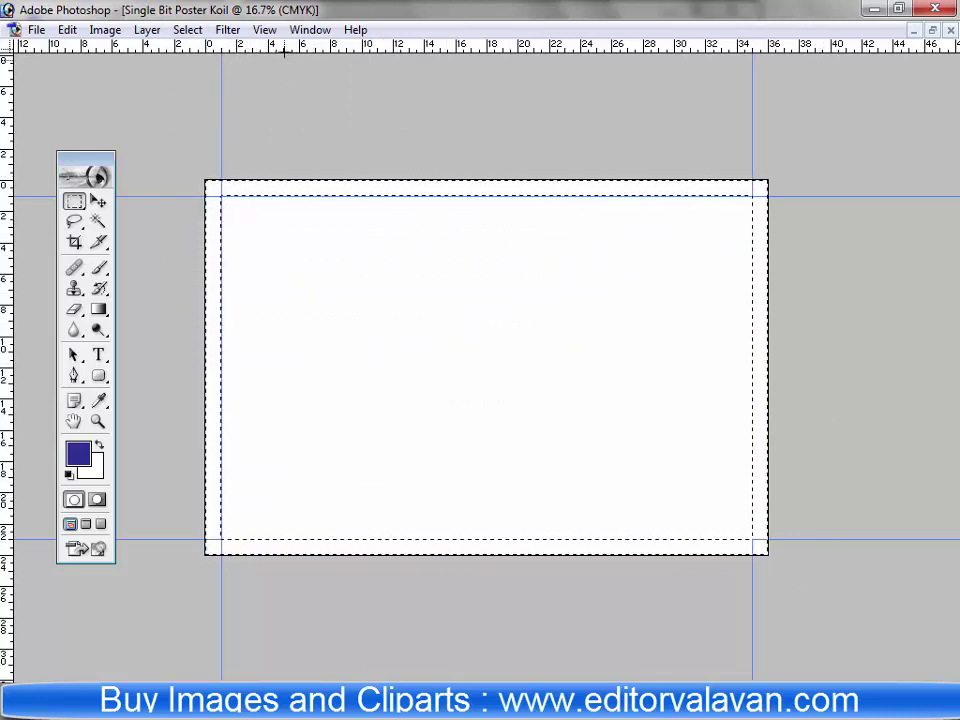
left_click(310, 29)
left_click(333, 364)
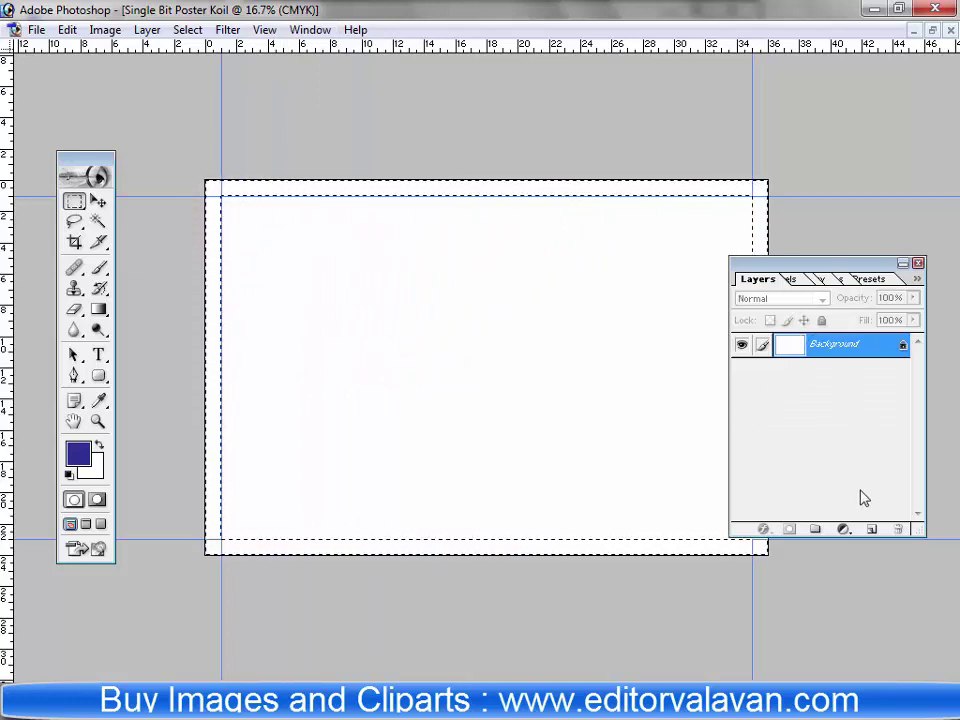
Fill the border strip dark blue on a new Layer 1, deselect, and undo a trial move.
left_click(871, 531)
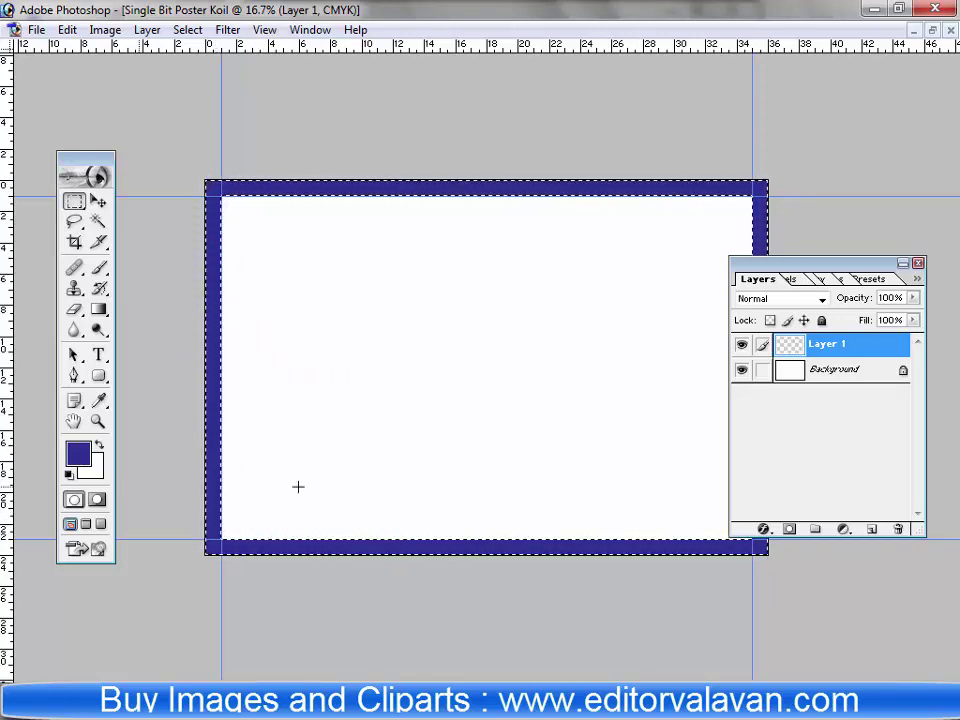
left_click(187, 29)
left_click(197, 71)
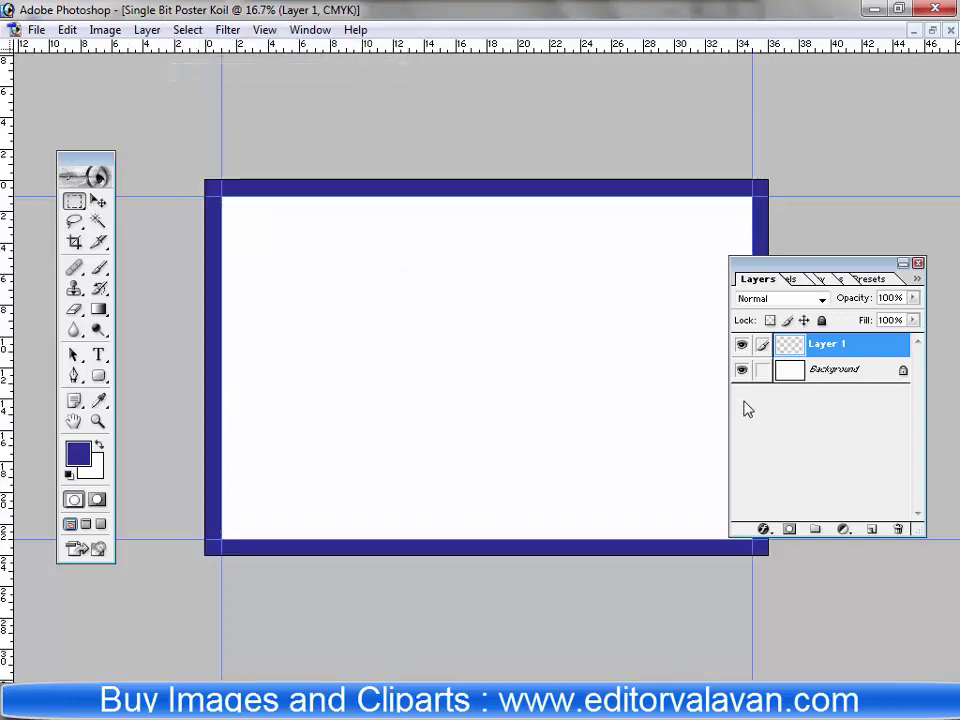
left_click(98, 201)
left_click_drag(231, 212, 247, 227)
left_click_drag(393, 255, 460, 297)
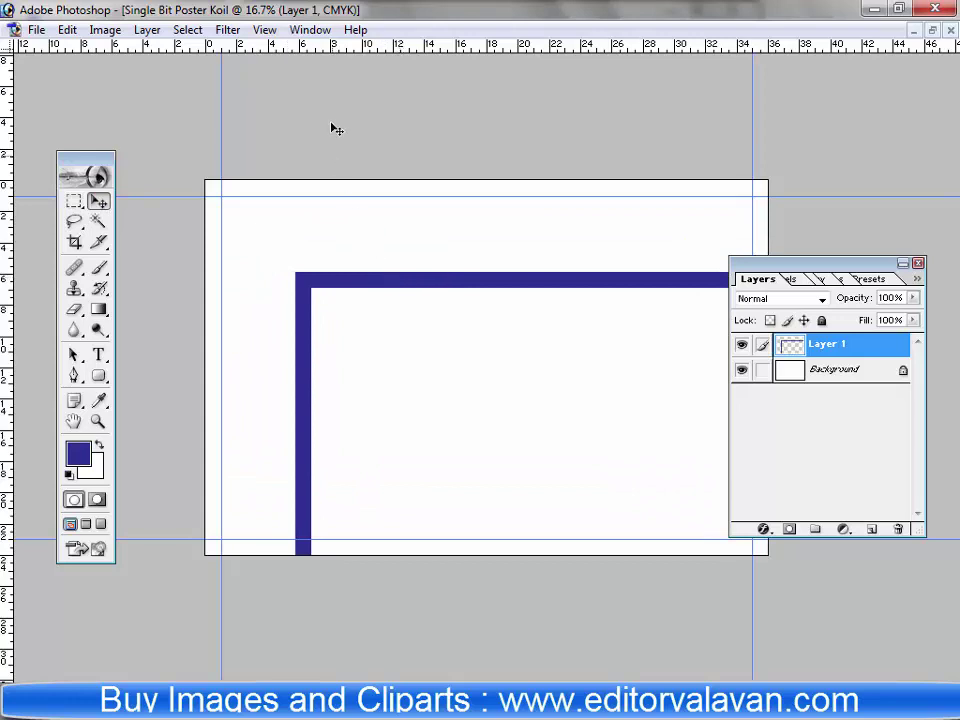
left_click(67, 30)
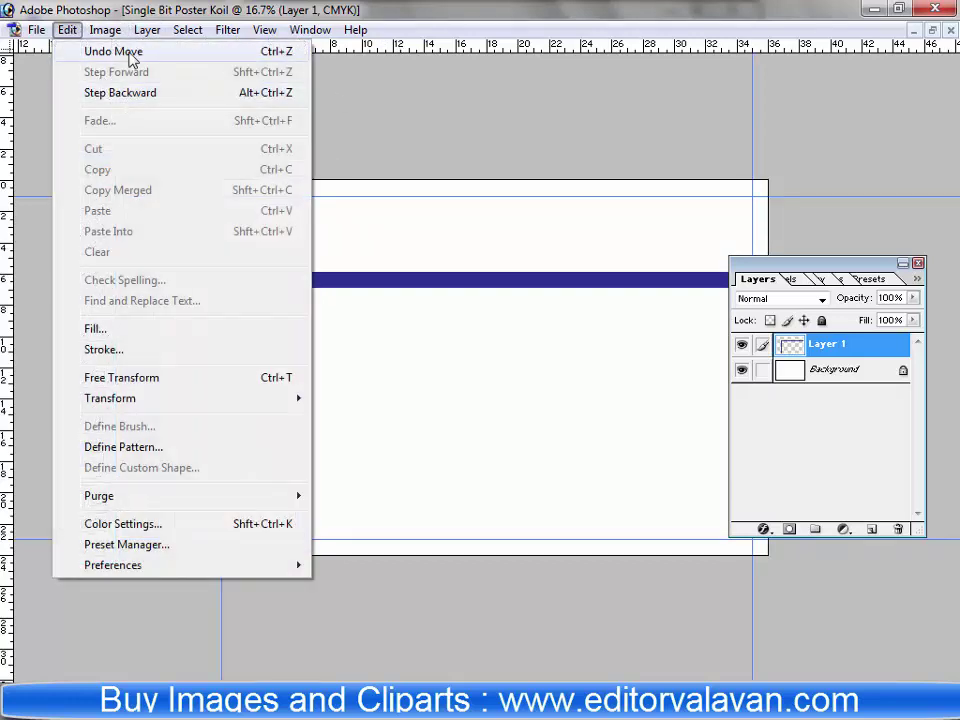
left_click(113, 51)
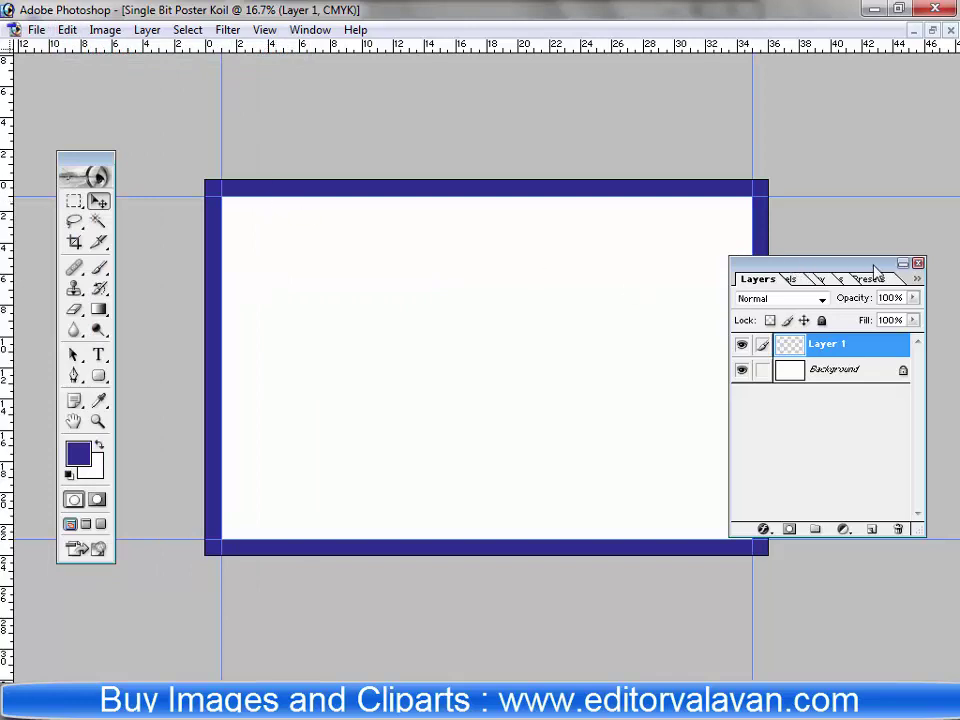
Reposition the Layers panel and make the Background layer active.
left_click_drag(875, 270, 884, 315)
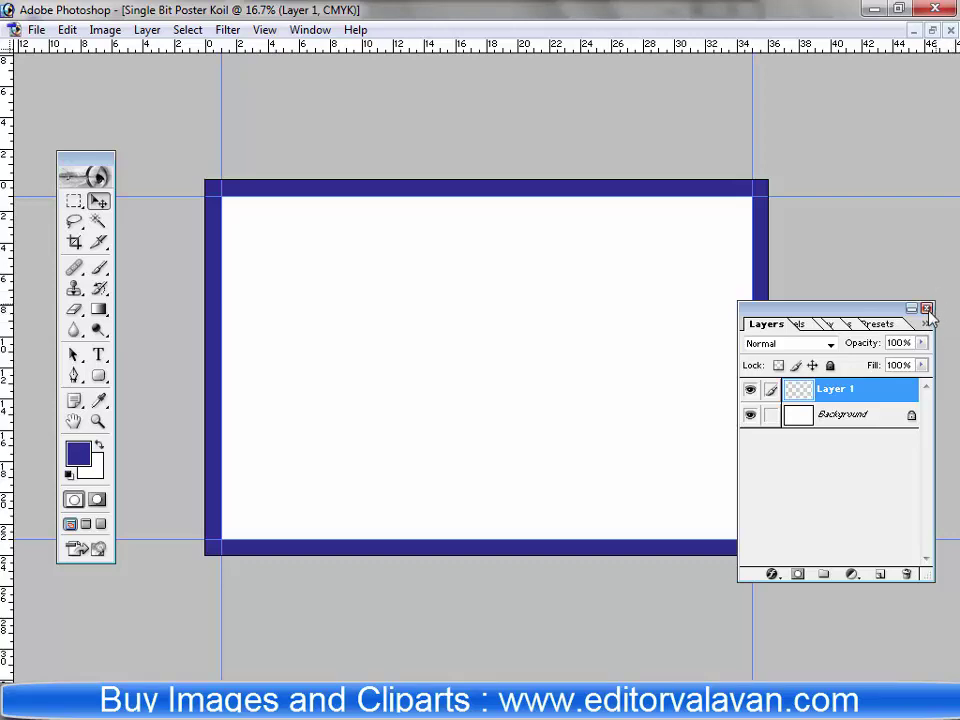
left_click_drag(850, 308, 845, 218)
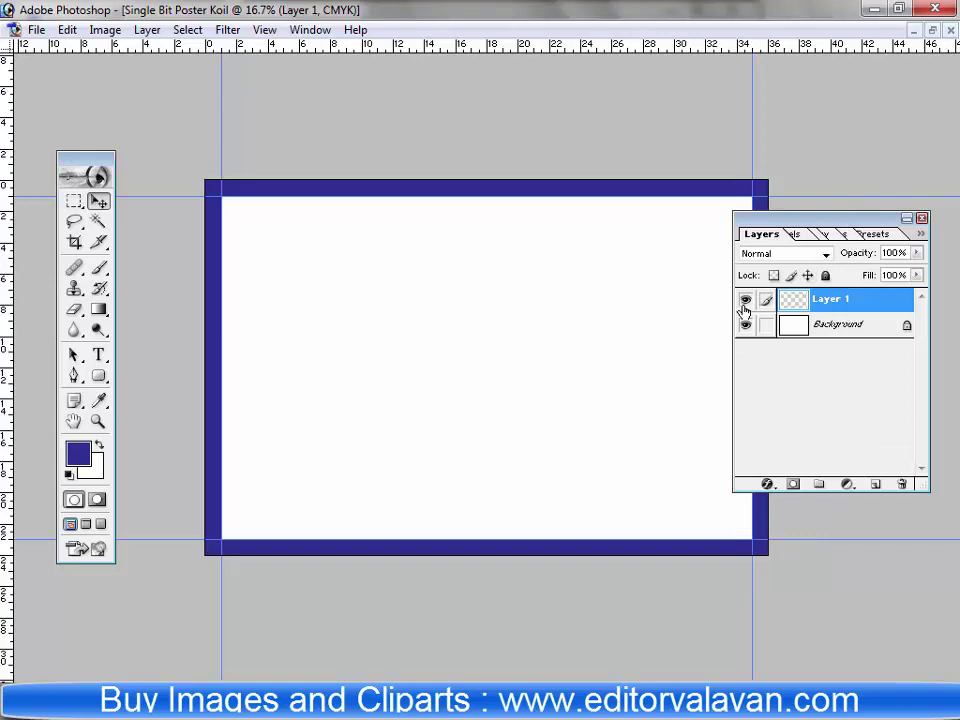
key("alt+bracketleft")
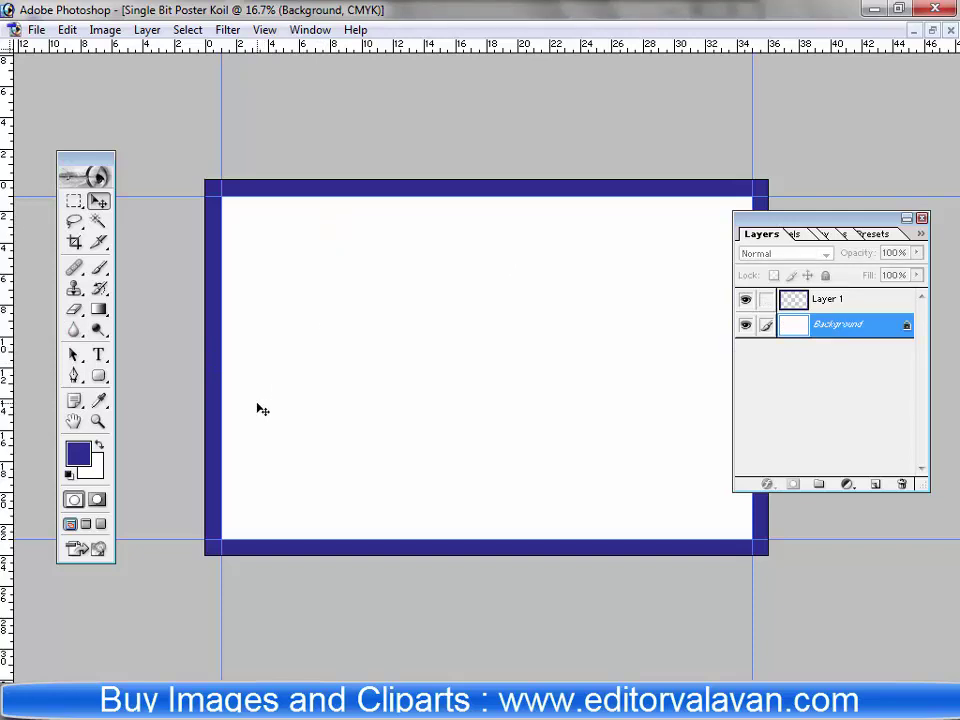
key("ctrl+o")
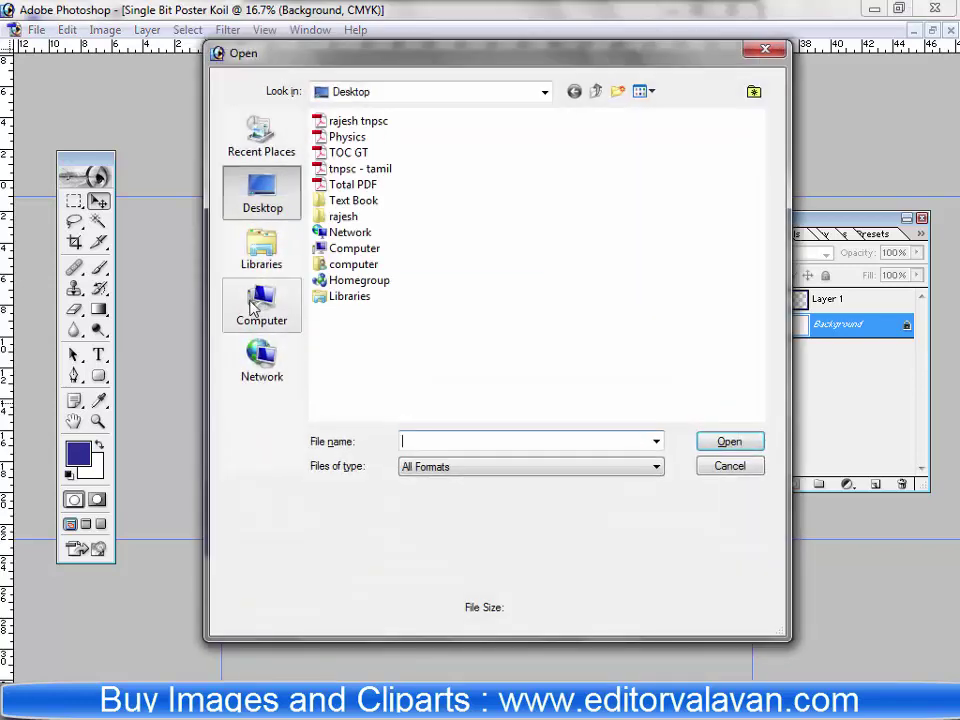
Browse to Photos (D:) > images > PSD Collection 6.
left_click(262, 305)
left_click(455, 218)
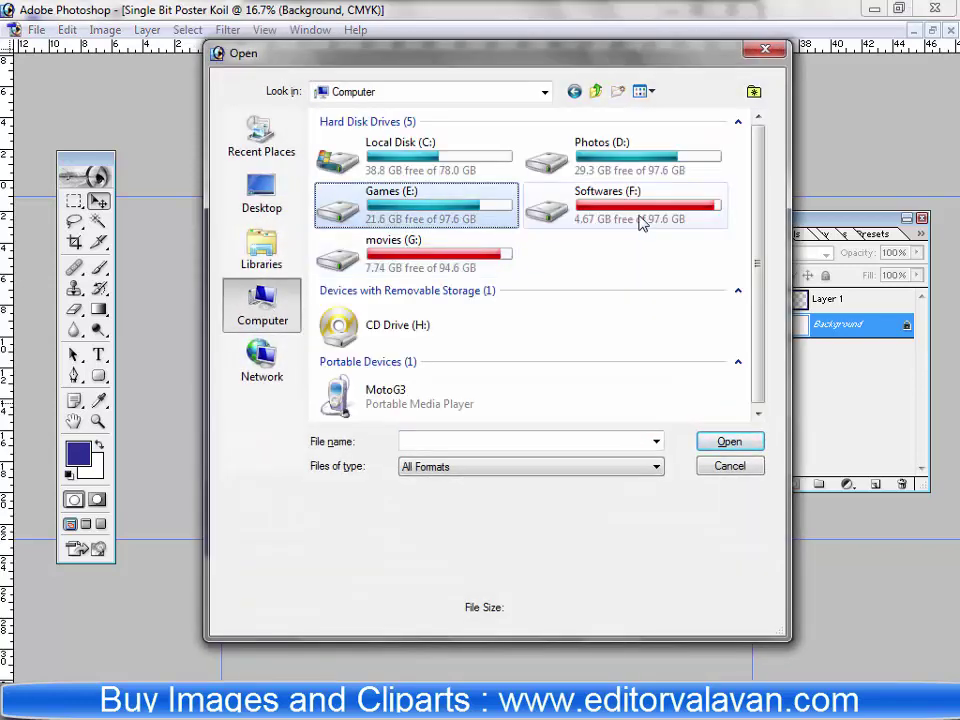
double_click(610, 160)
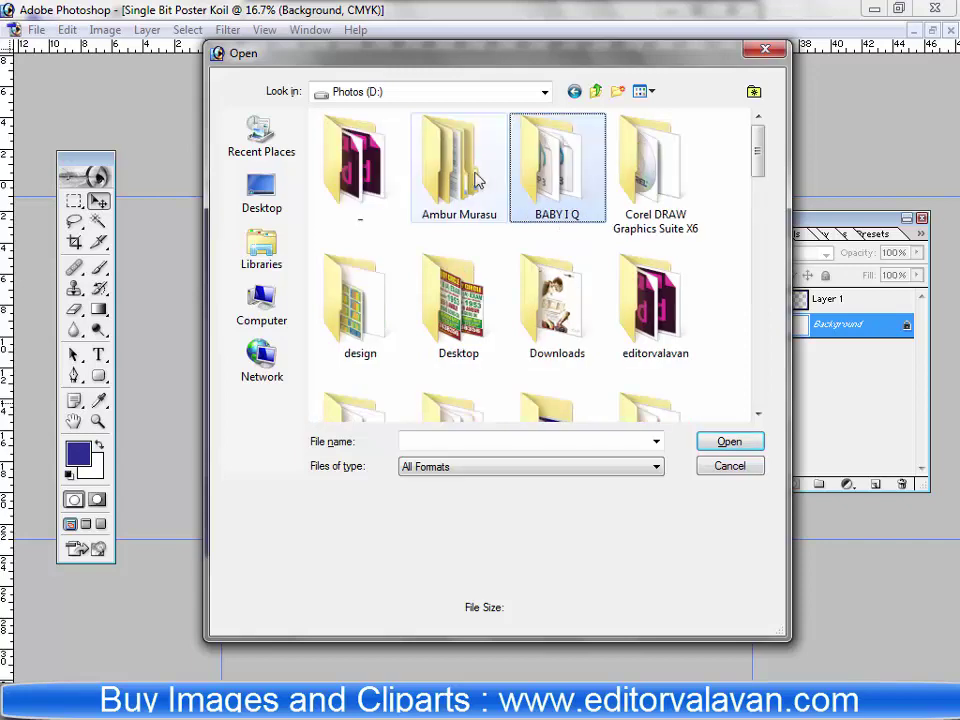
type("im")
key("Return")
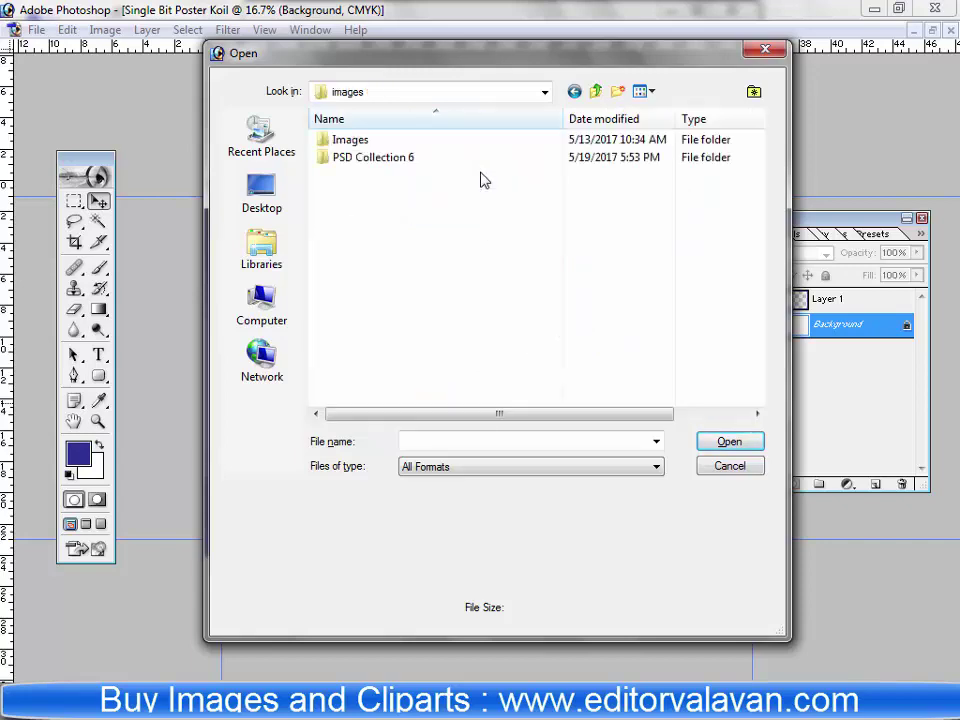
double_click(411, 161)
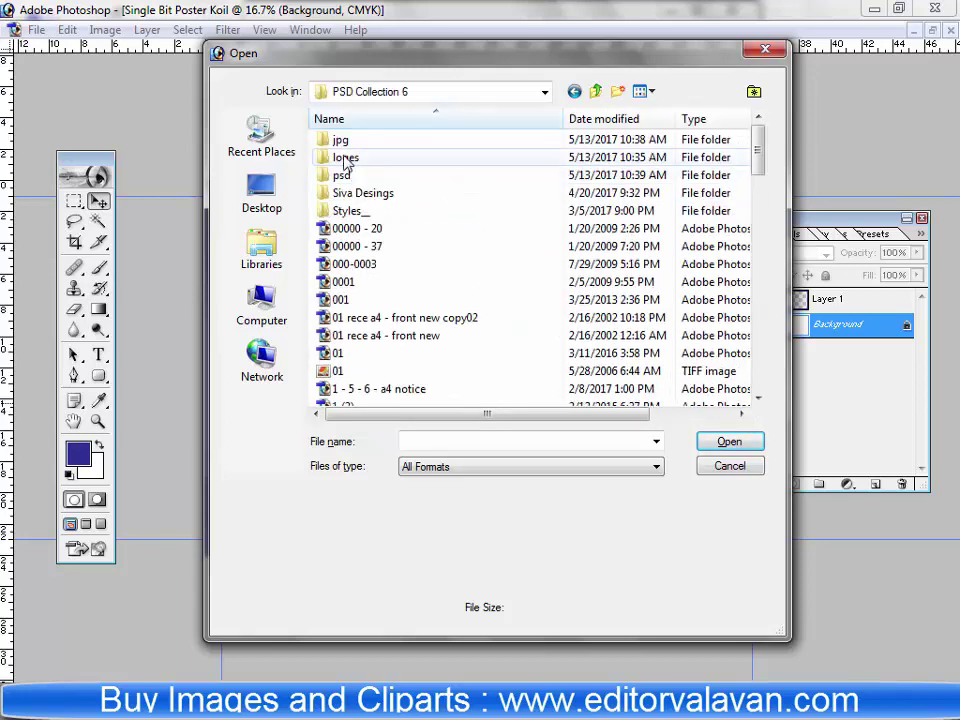
Preview the files and open '10 x 10 - new'.
key("Down")
key("Down")
key("Down")
key("Down")
key("Down")
key("Down")
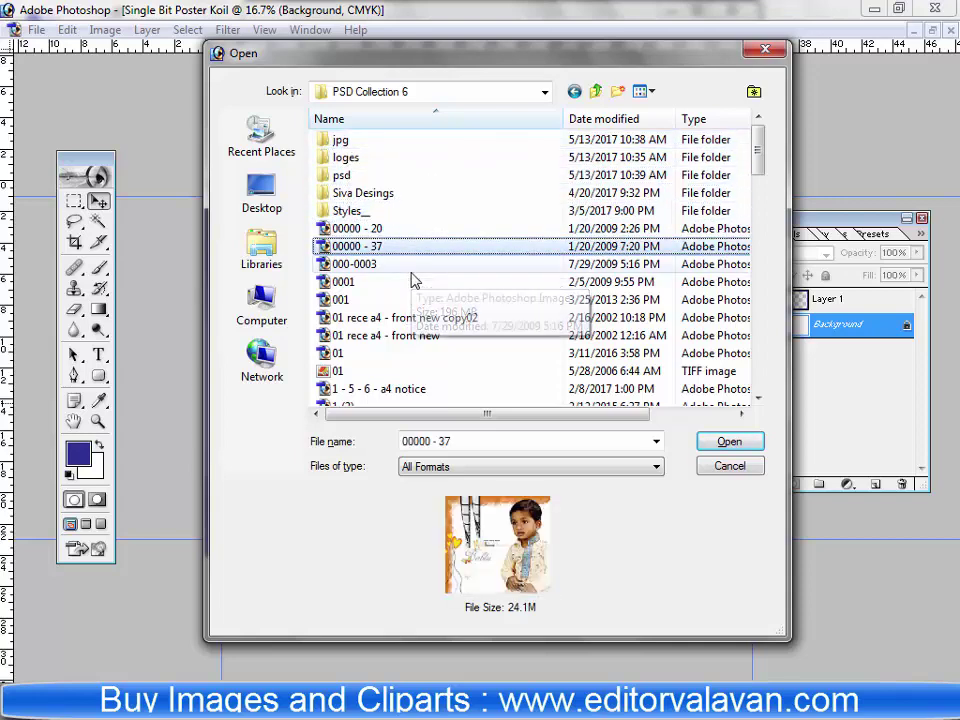
key("Down")
key("Down")
key("Down")
key("Down")
key("Down")
key("Down")
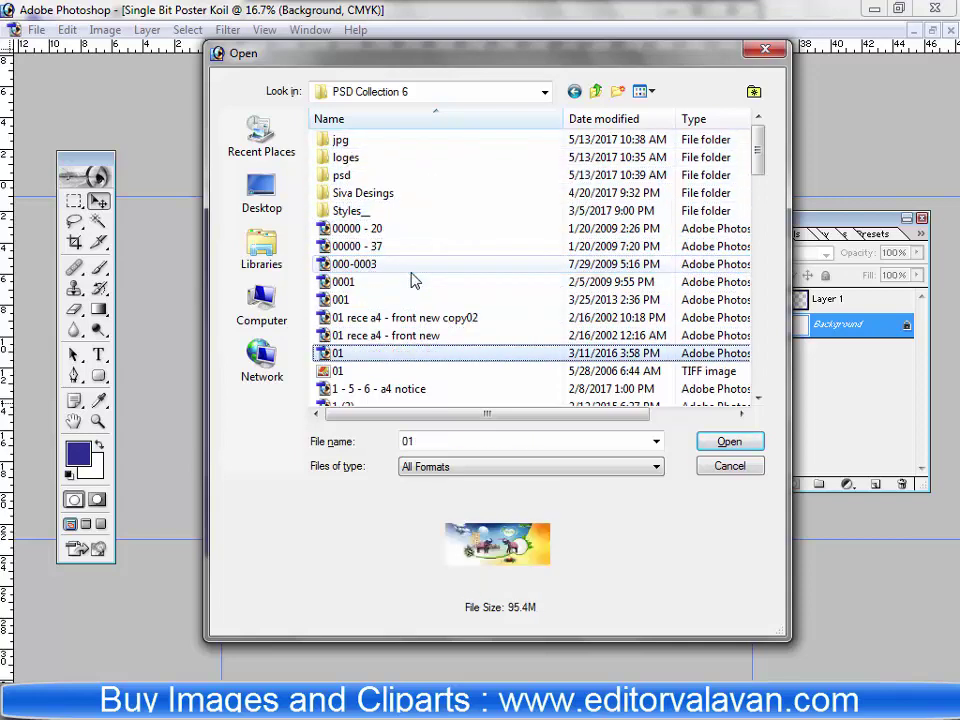
key("Down")
key("Down")
key("Down")
key("Down")
key("Down")
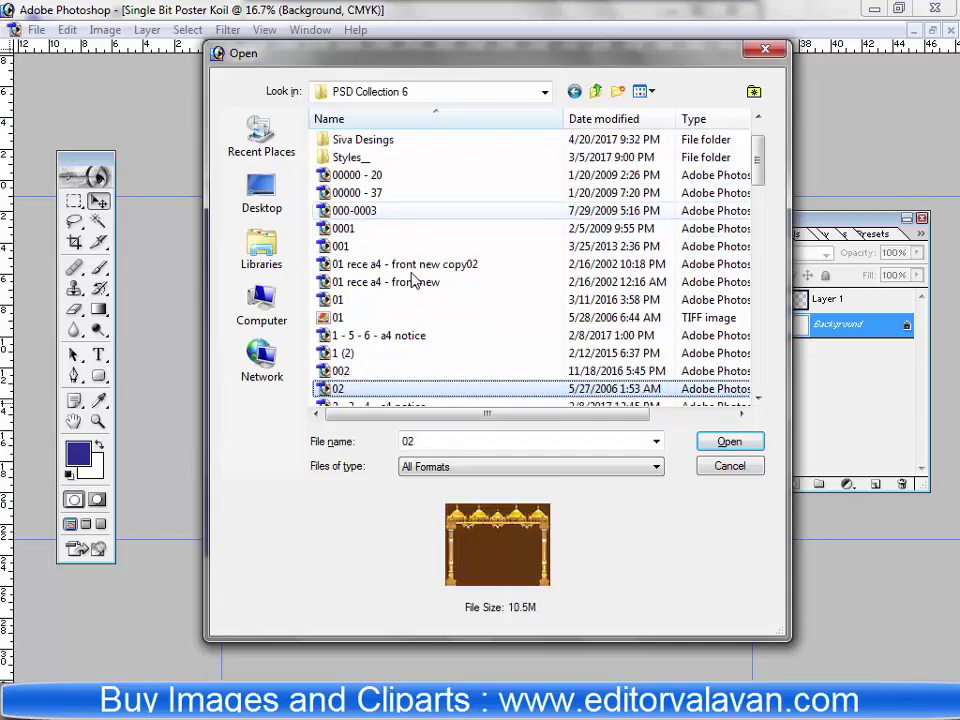
key("Down")
key("Down")
key("Down")
key("Down")
key("Down")
key("Down")
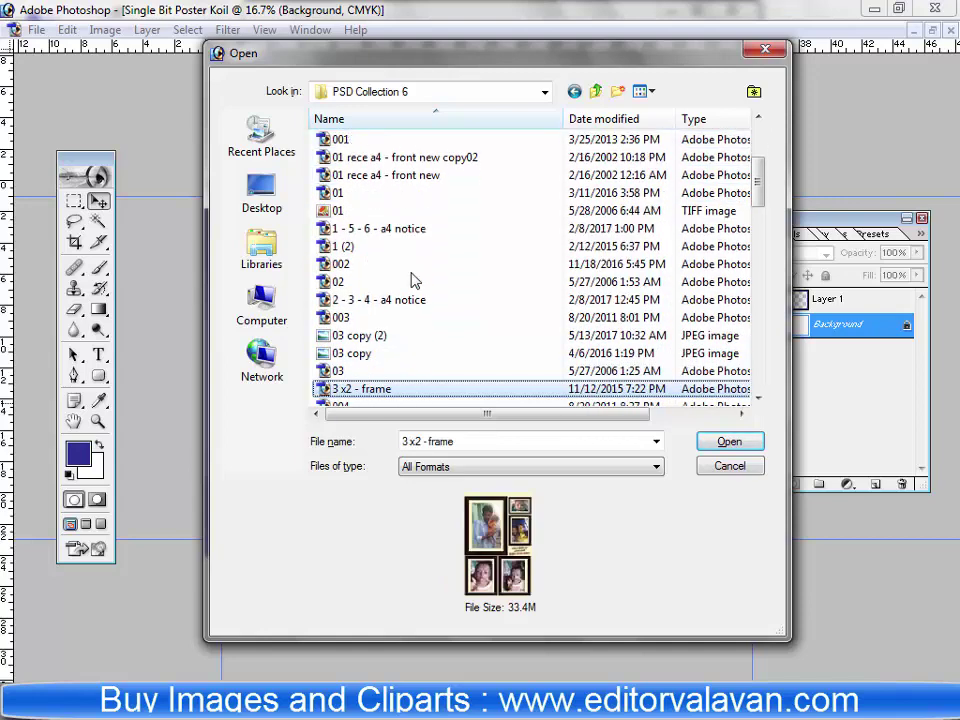
key("Down")
key("Down")
key("Down")
key("Down")
key("Down")
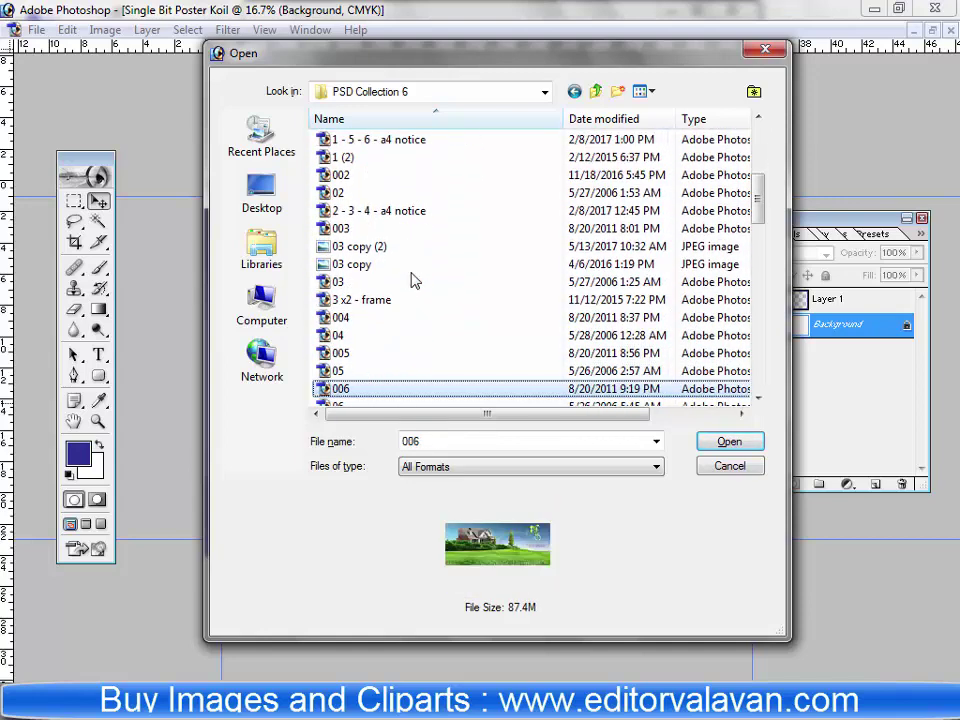
key("Down")
key("Down")
key("Down")
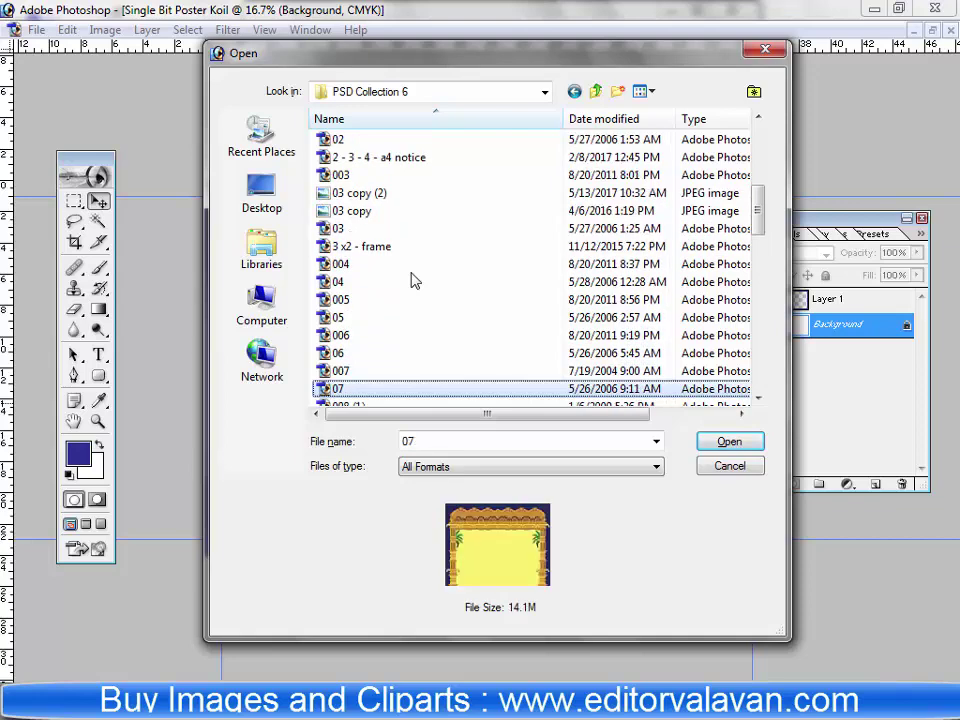
key("Down")
key("Down")
key("Down")
key("Down")
key("Down")
key("Down")
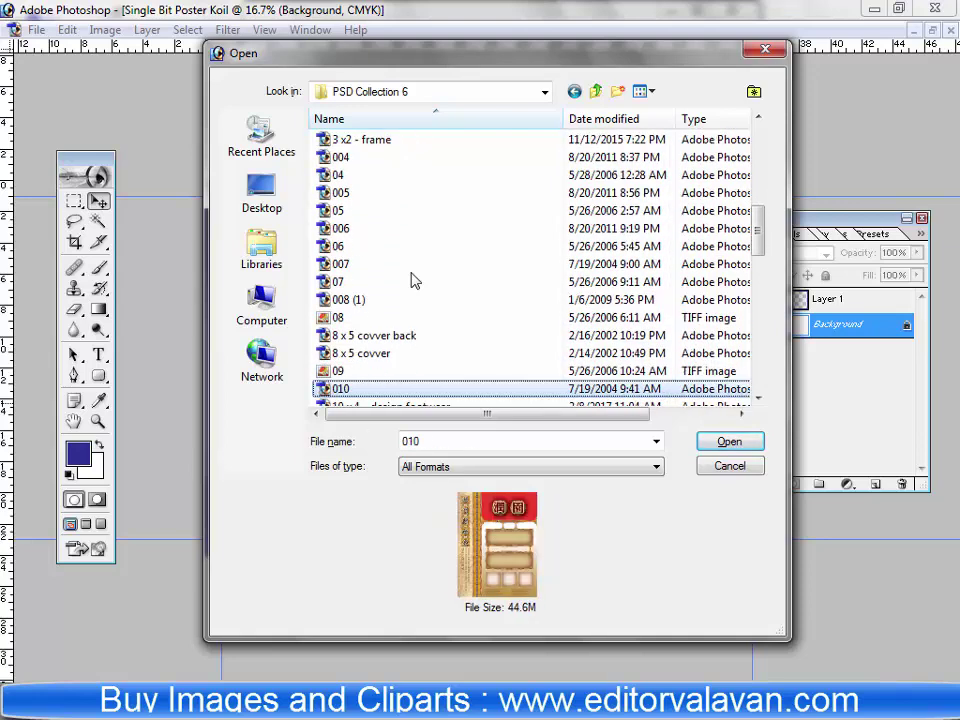
key("Down")
key("Down")
key("Down")
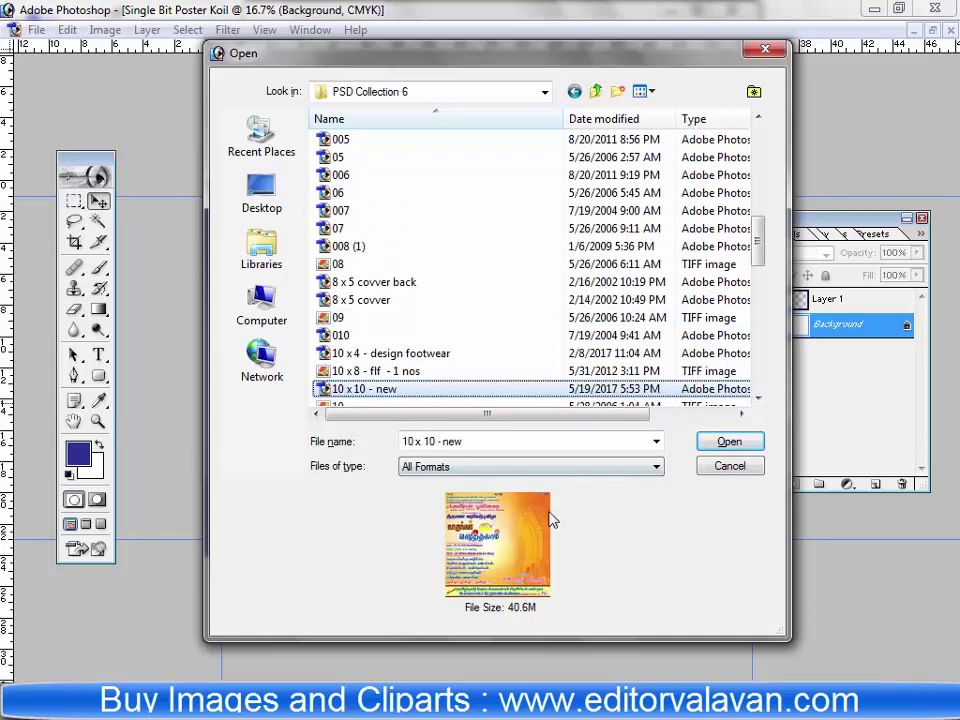
key("Return")
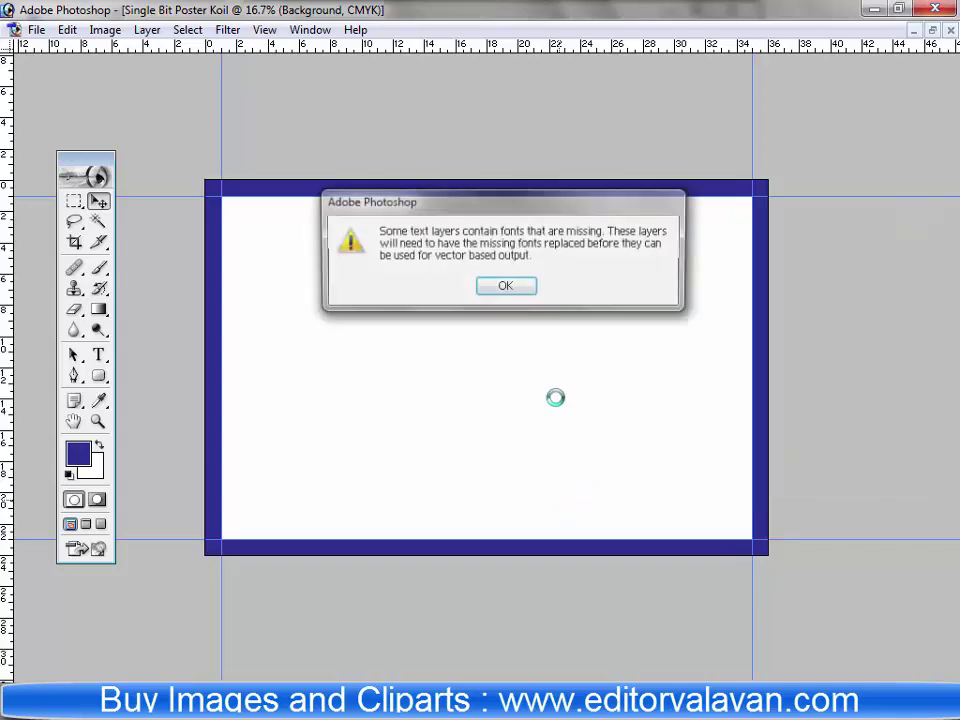
Dismiss the missing-fonts warning and position the yellow gradient on the poster.
left_click(504, 285)
left_click_drag(347, 80, 753, 262)
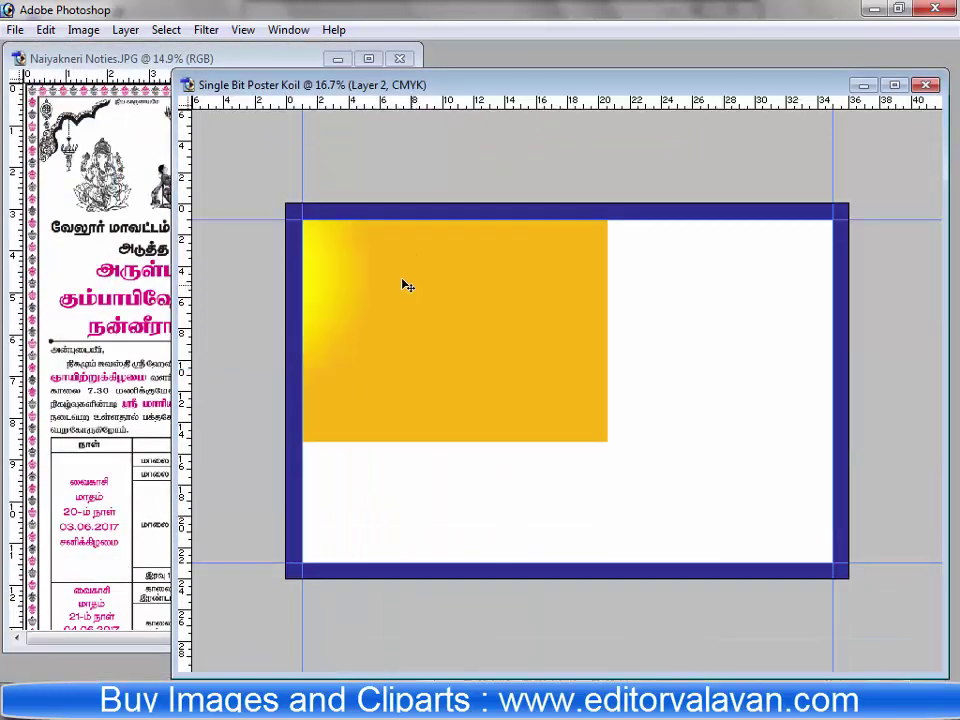
left_click_drag(669, 439, 679, 401)
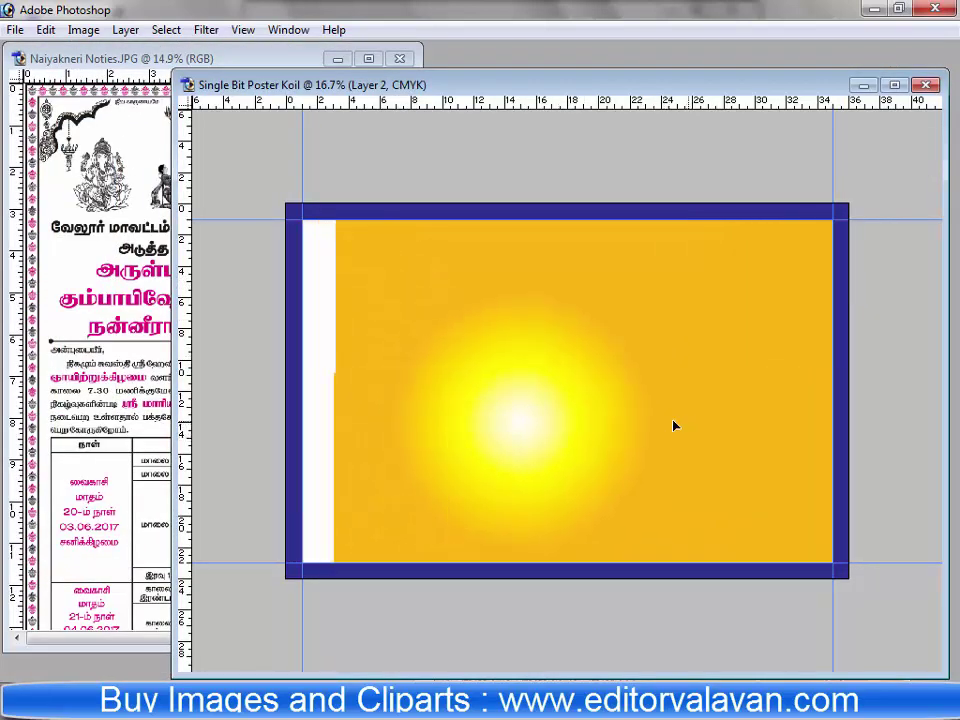
key("ctrl+minus")
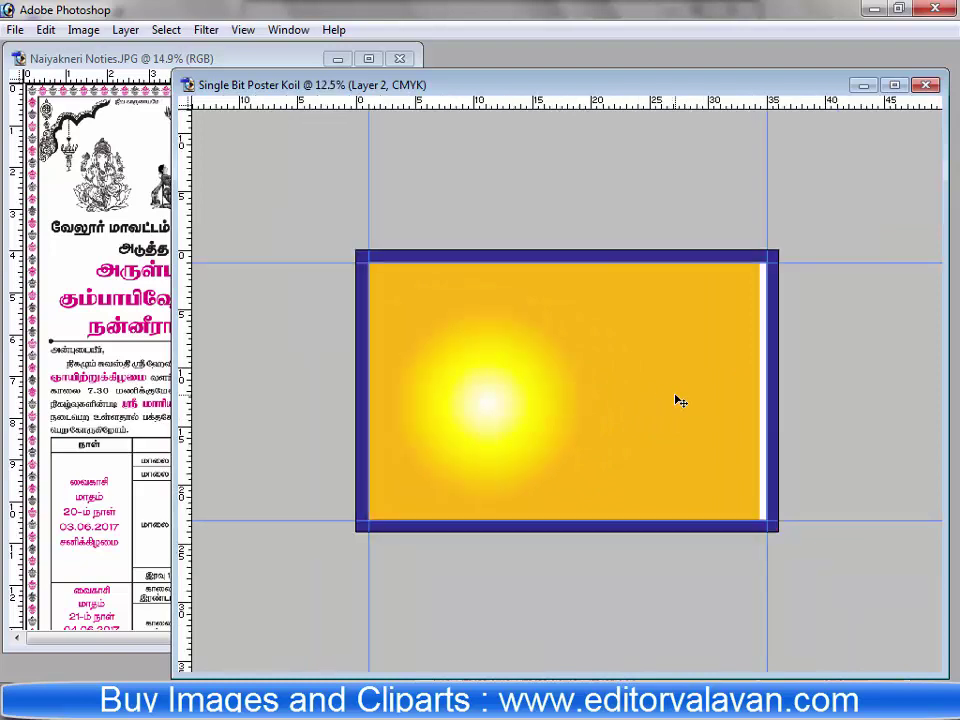
key("ctrl+minus")
Scale the gradient up to cover the frame and fit the poster in full-screen view.
key("ctrl+t")
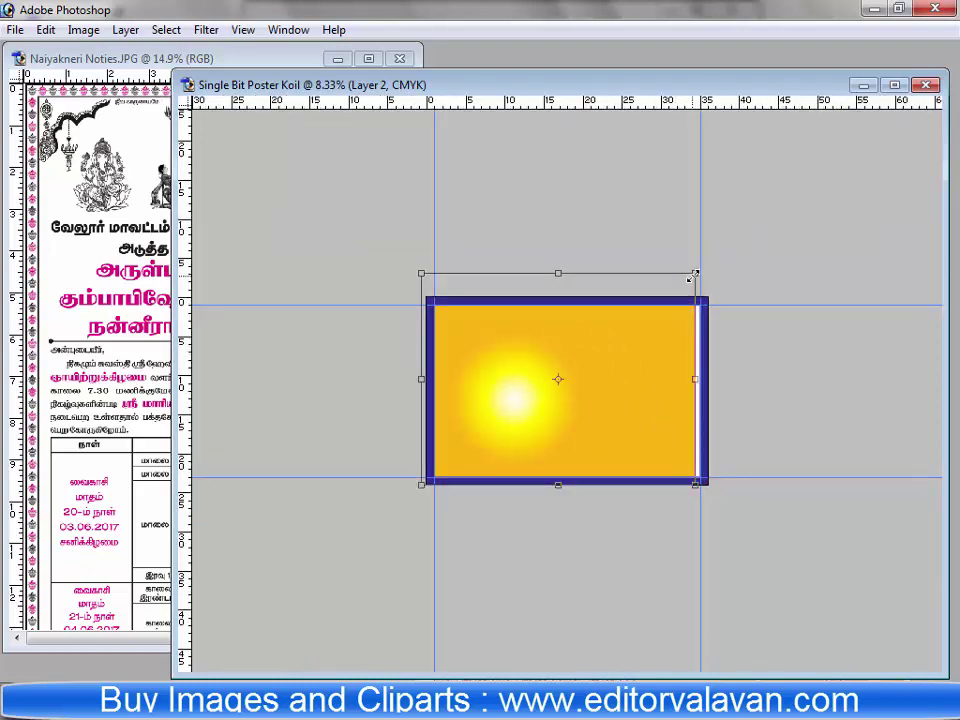
left_click(45, 30)
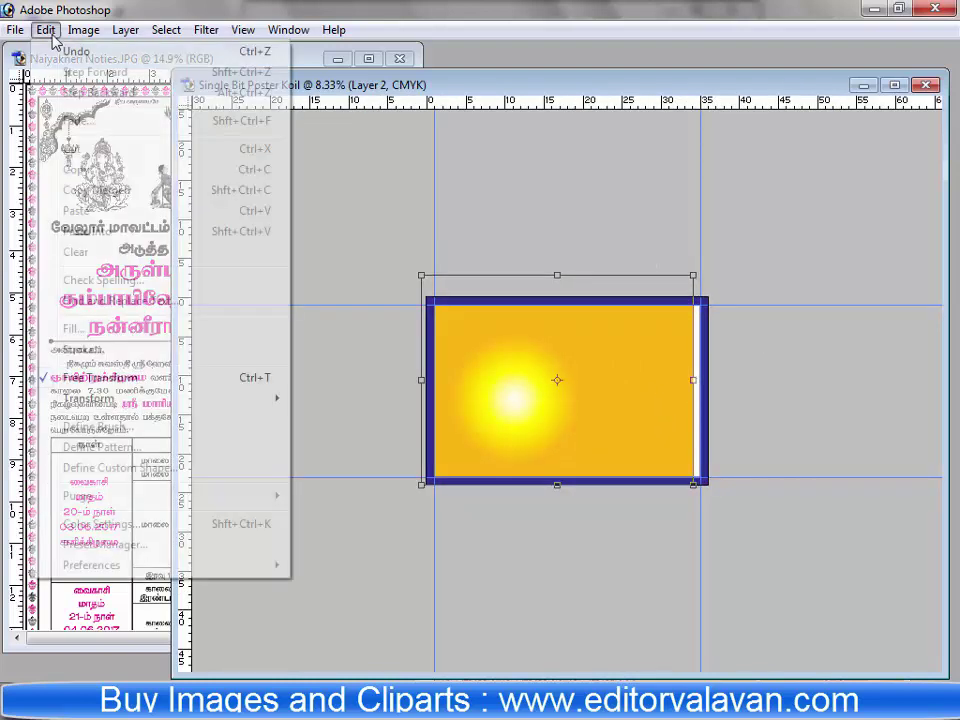
key("Escape")
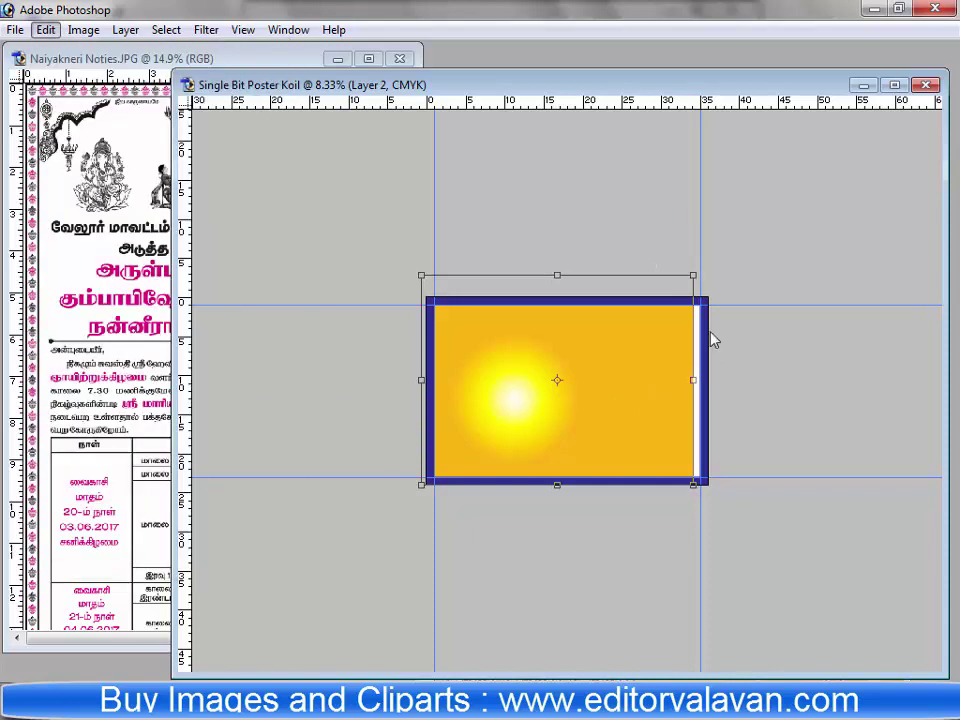
mouse_move(691, 272)
left_mouse_down()
mouse_move(789, 225)
mouse_move(796, 196)
left_mouse_up()
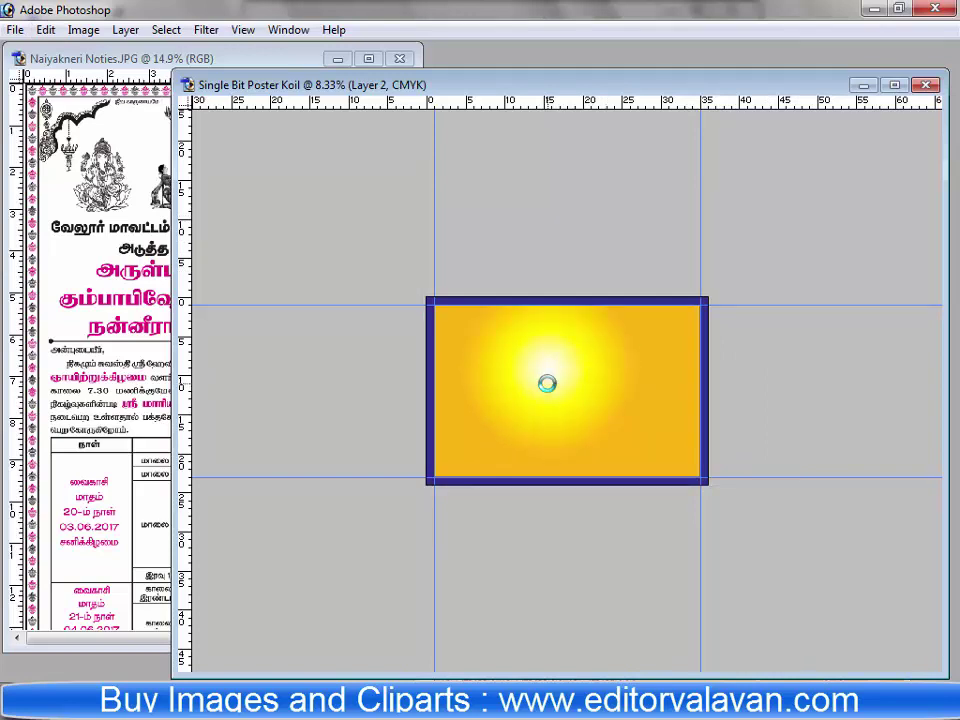
key("f")
key("ctrl+0")
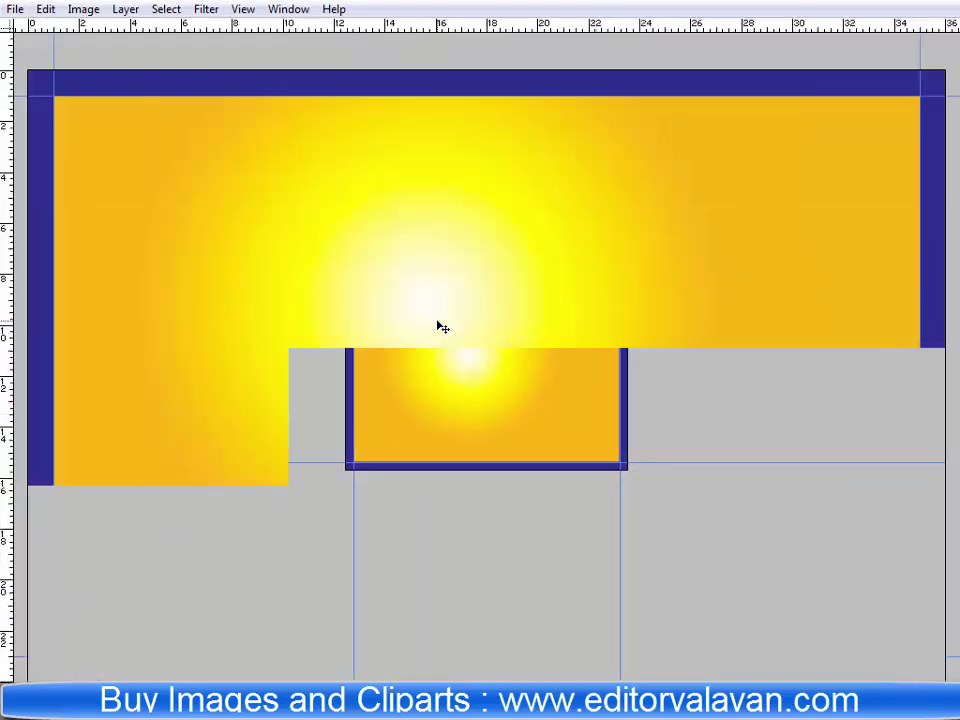
right_click(430, 89)
Set the foreground to dark ochre 845C00 and fill Layer 1's border with it.
left_click(468, 100)
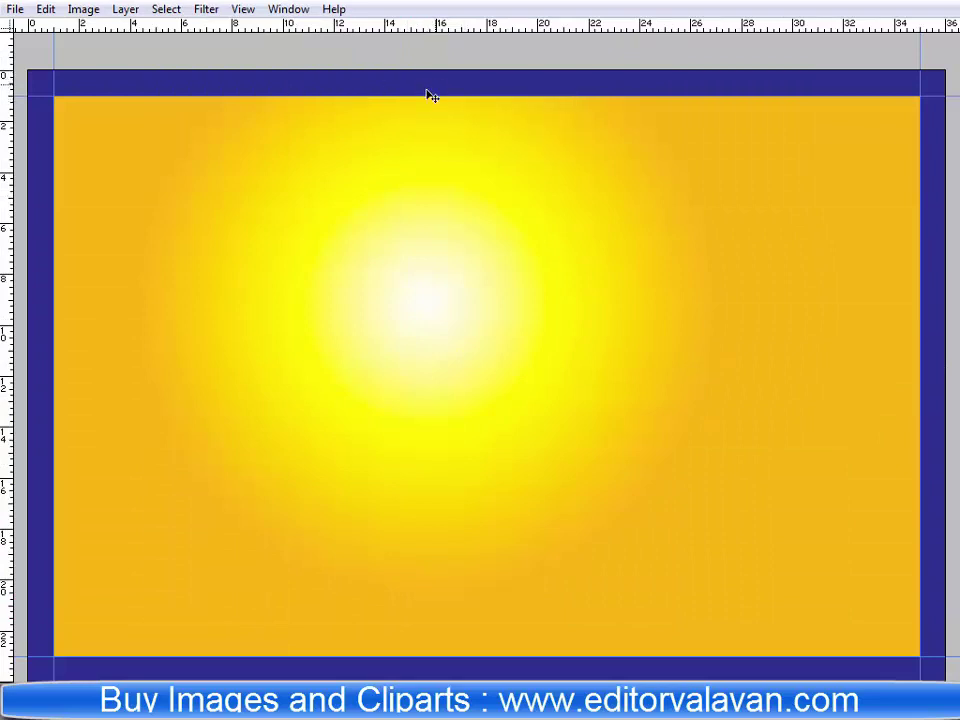
key("Tab")
left_click(80, 454)
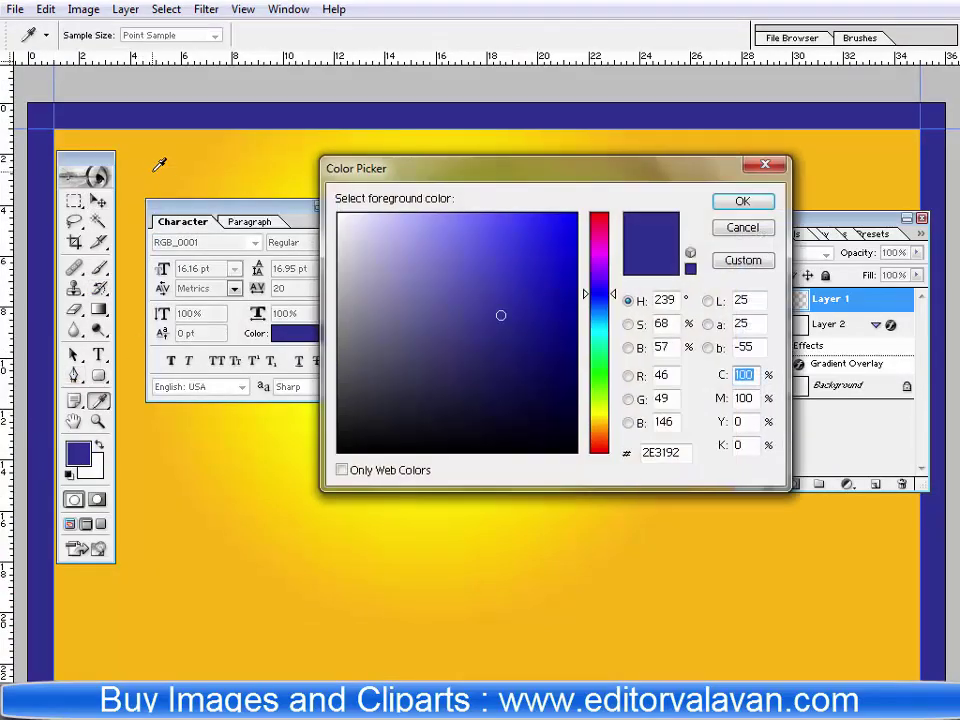
left_click(177, 142)
left_click_drag(534, 293, 577, 328)
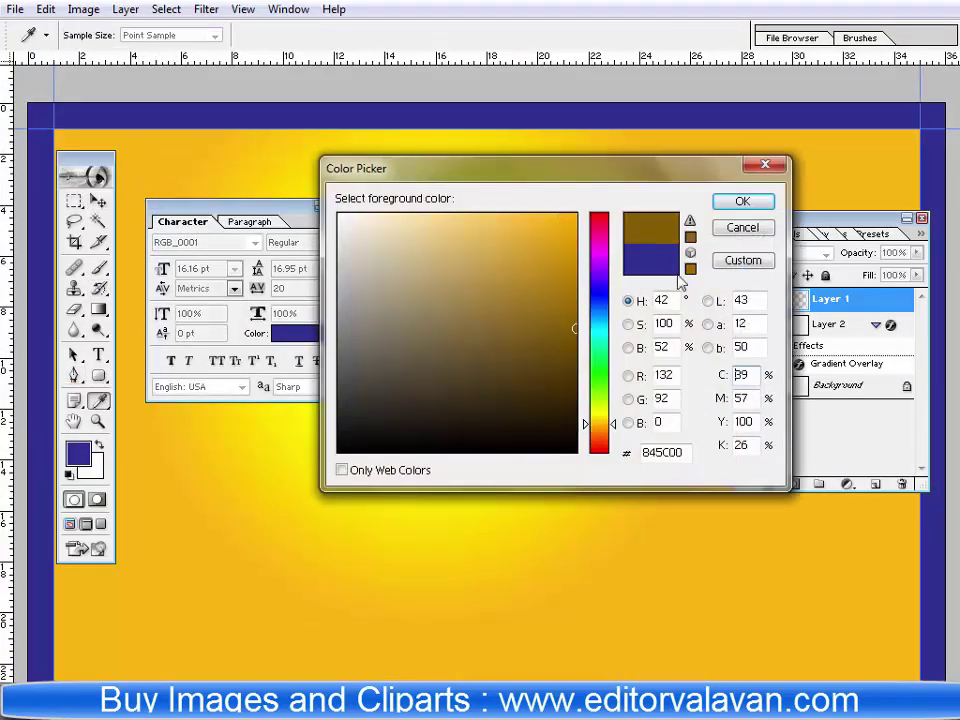
left_click(743, 202)
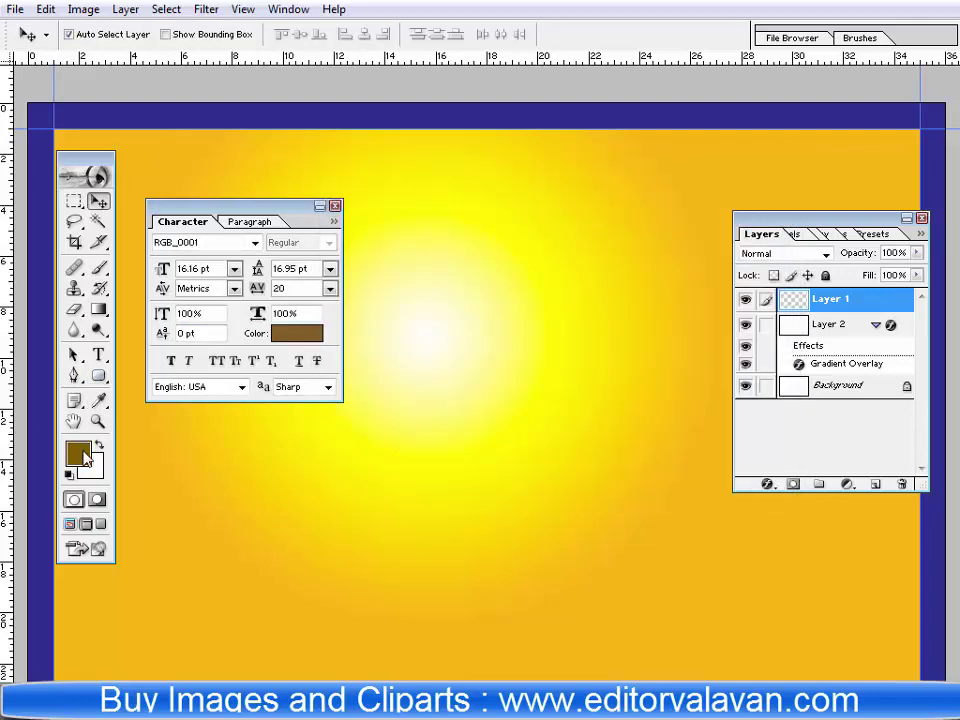
right_click(176, 112)
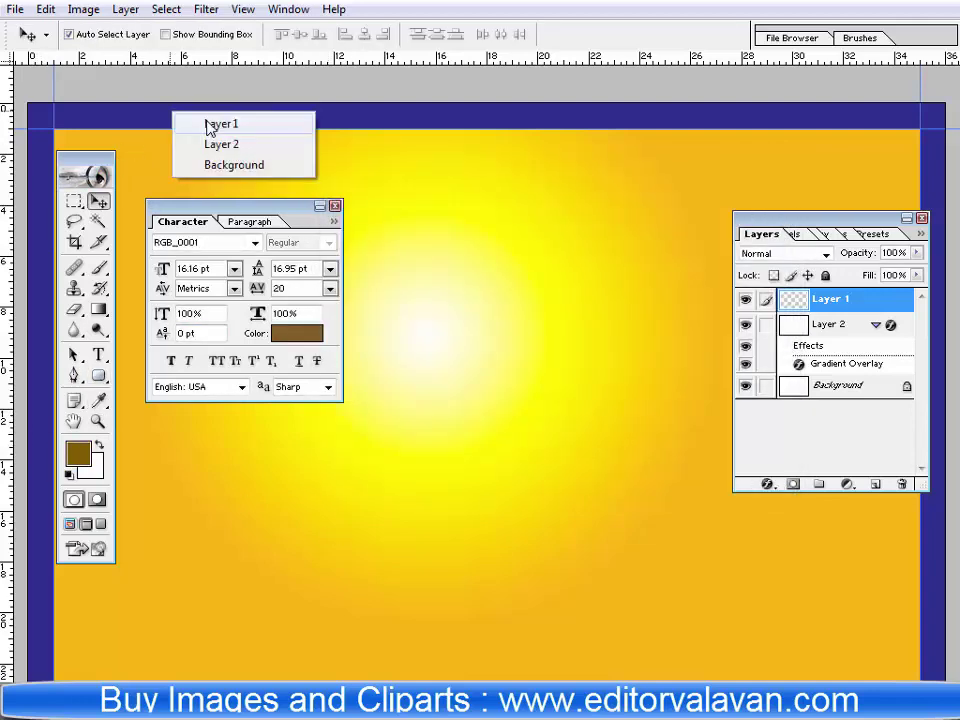
left_click(208, 124)
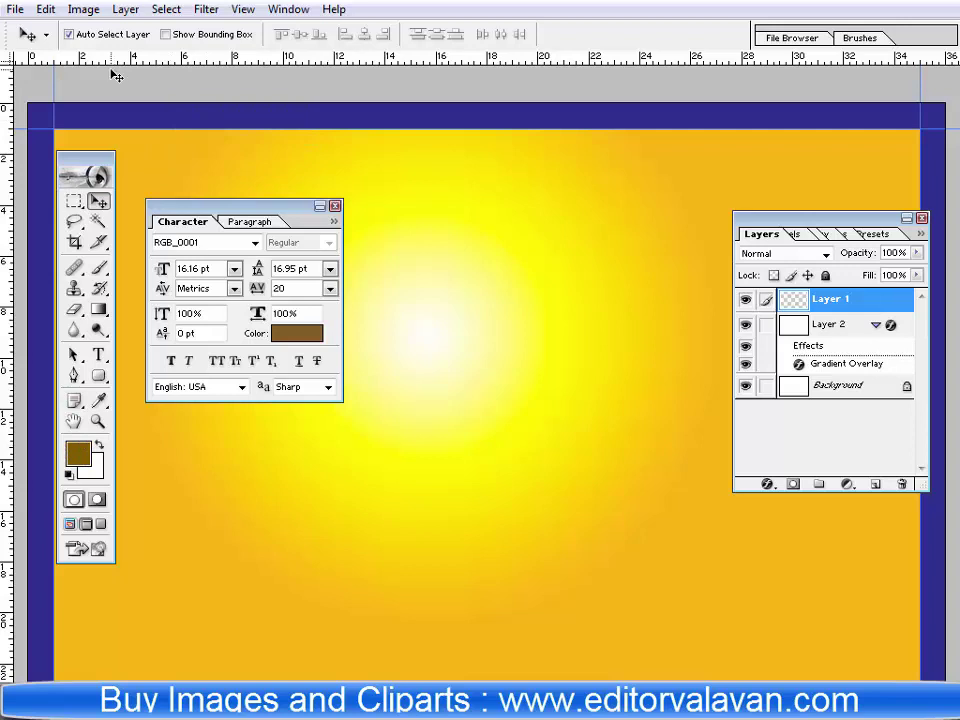
key("alt+shift+BackSpace")
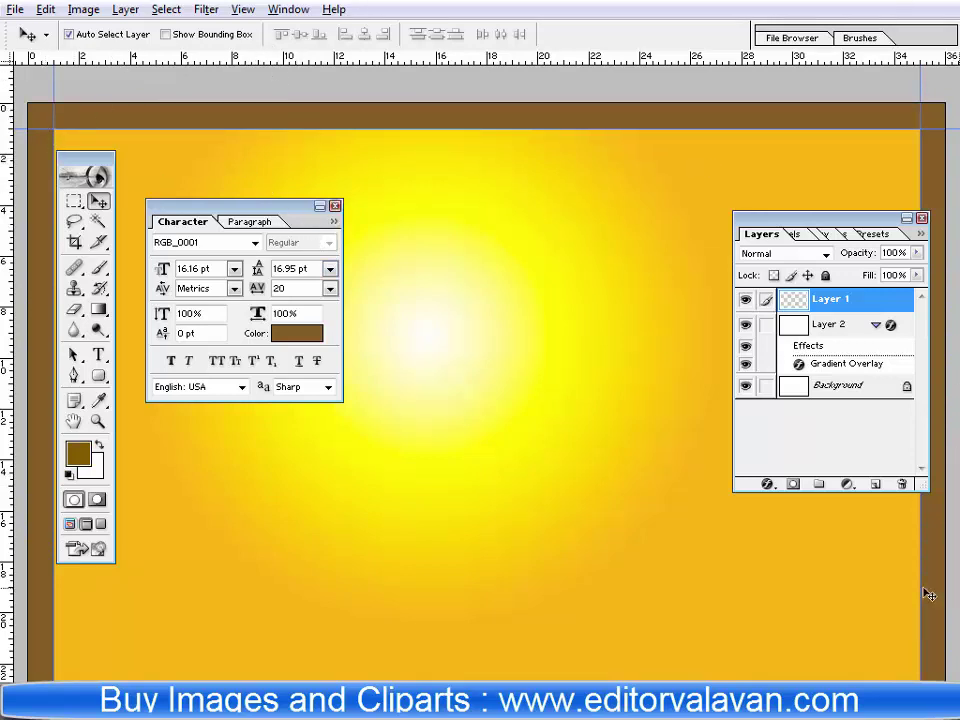
Turn off guides under View > Show, briefly hiding and restoring the palettes to check.
left_click(247, 12)
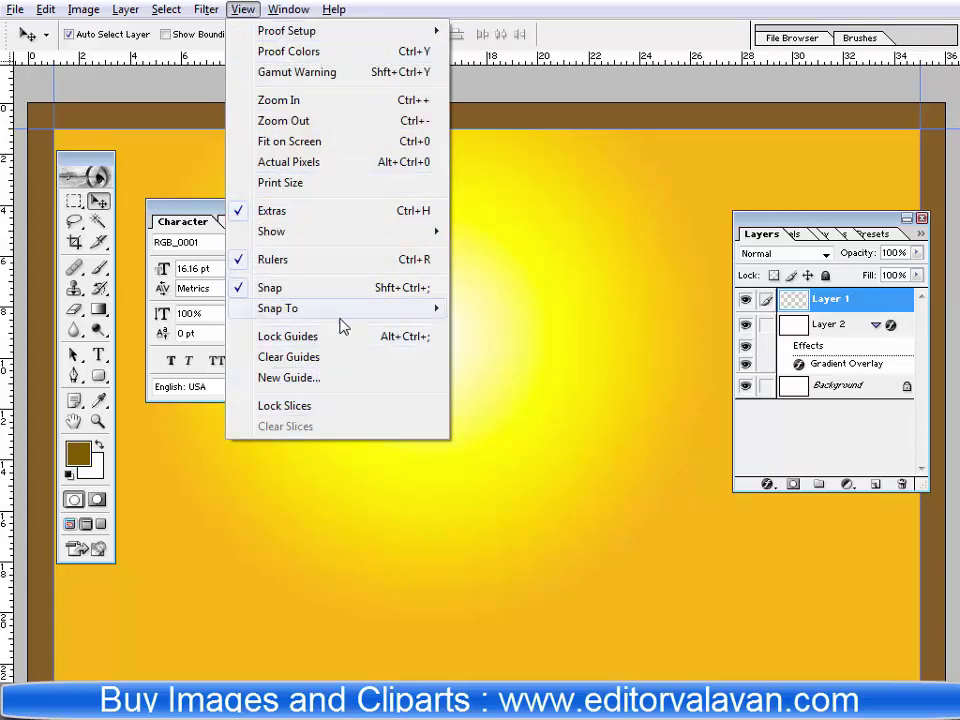
mouse_move(272, 231)
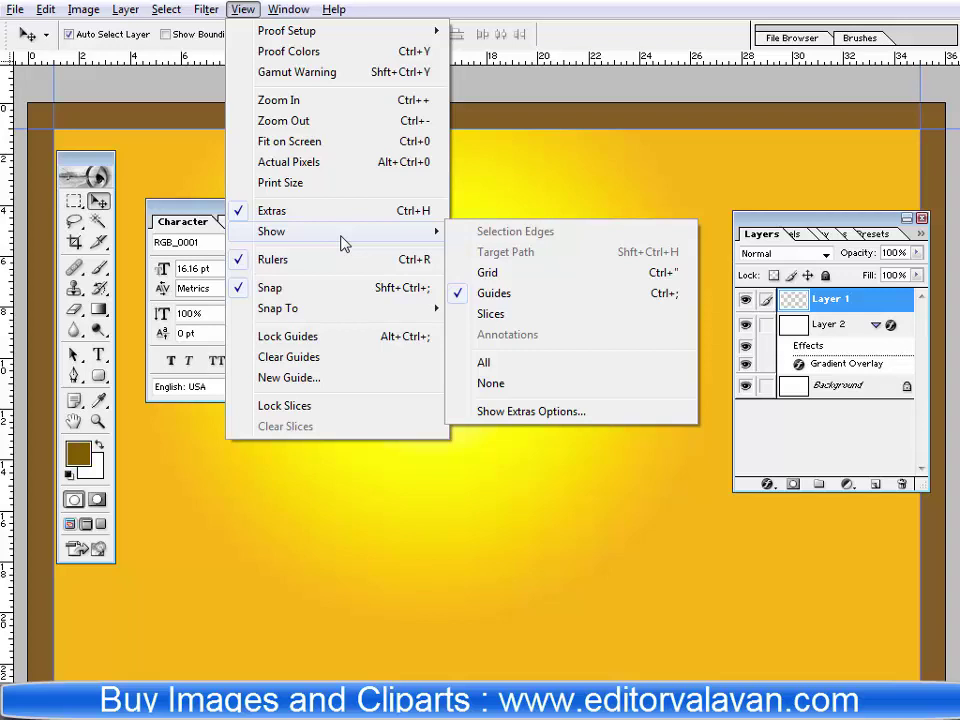
left_click(505, 294)
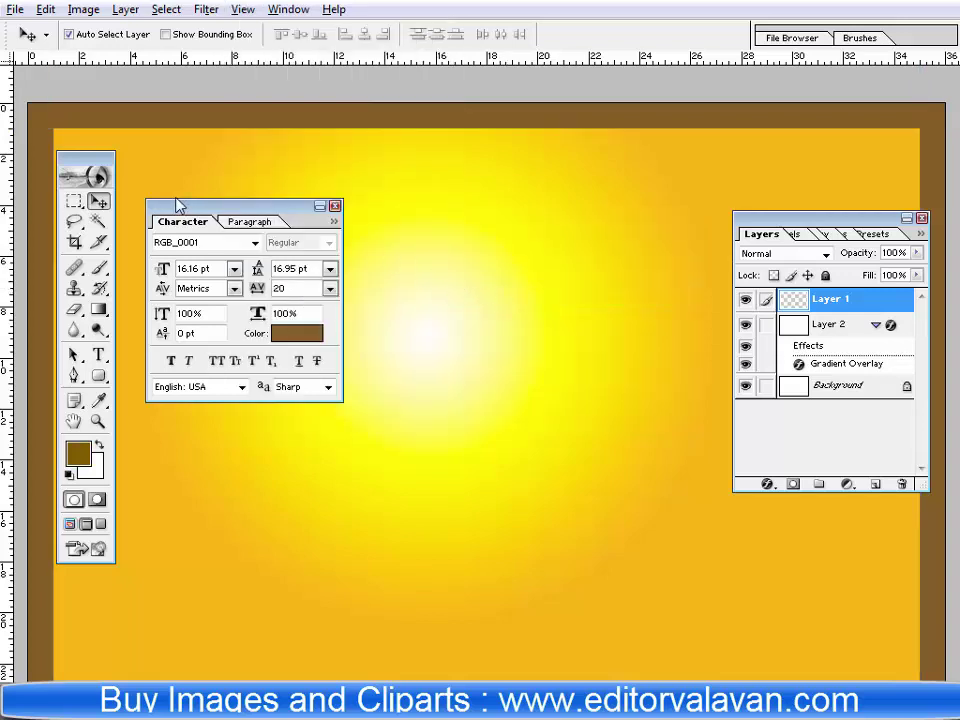
key("Tab")
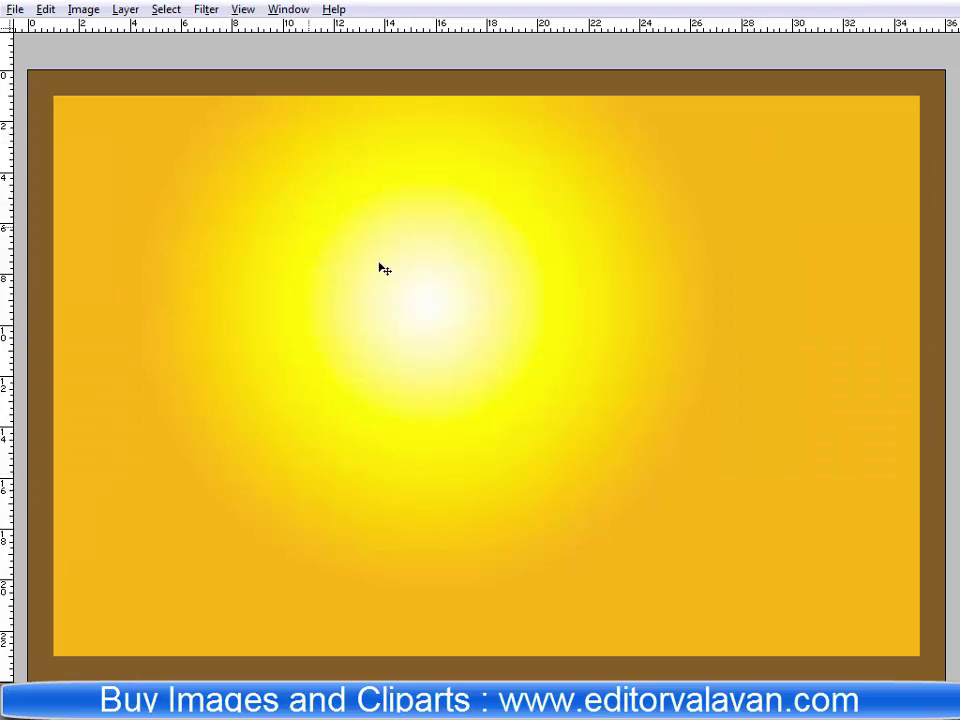
key("Tab")
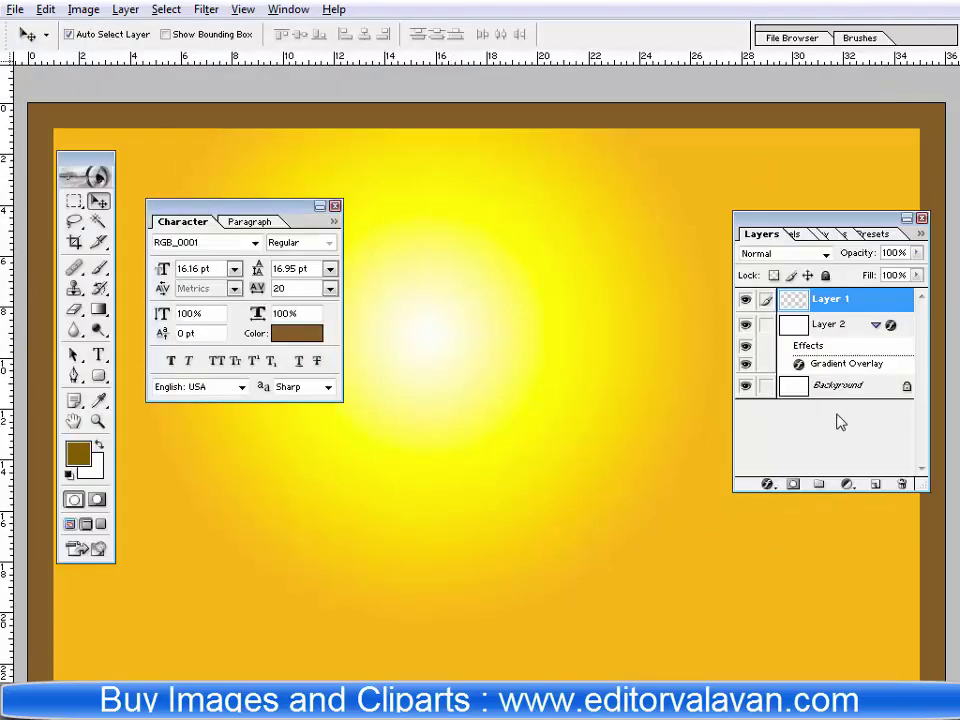
Give Layer 1 a thin white outside Stroke layer style.
right_click(755, 299)
left_click(818, 335)
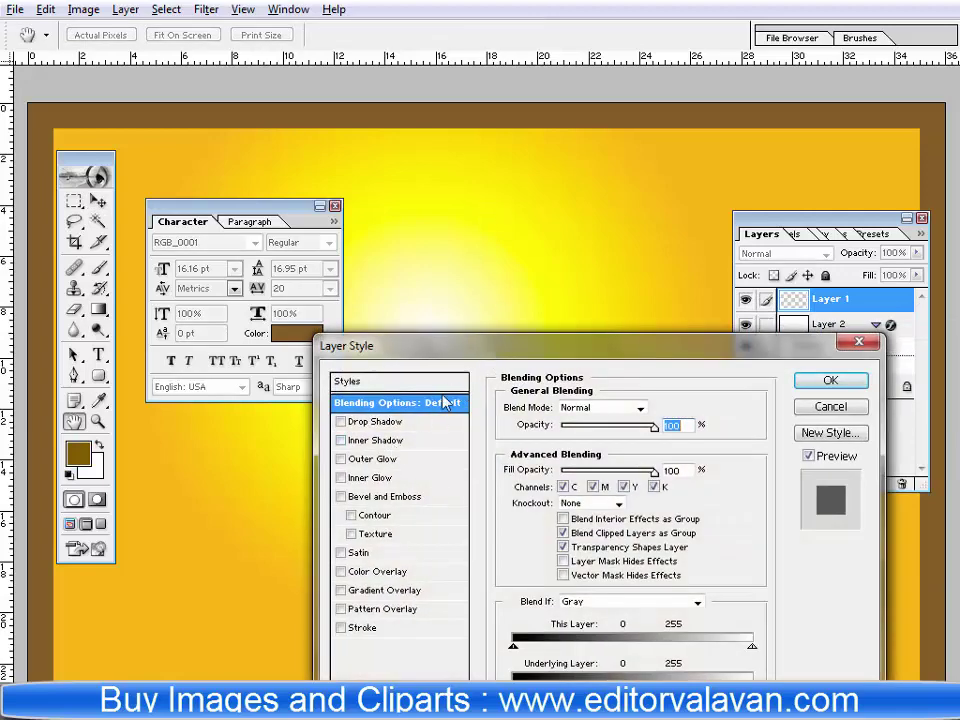
left_click_drag(483, 347, 446, 231)
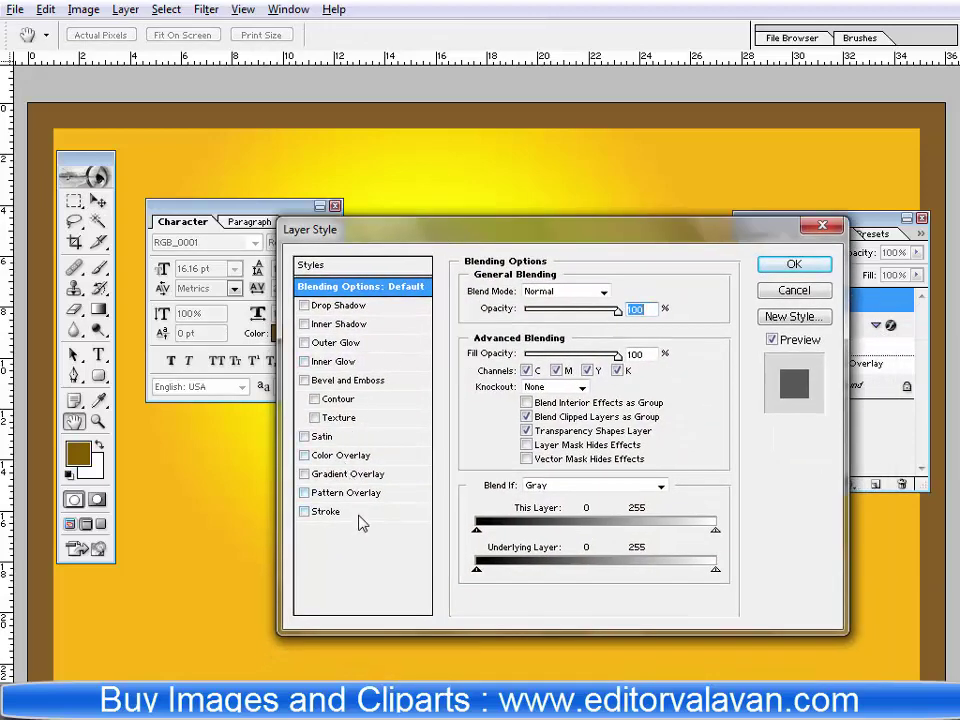
left_click(358, 513)
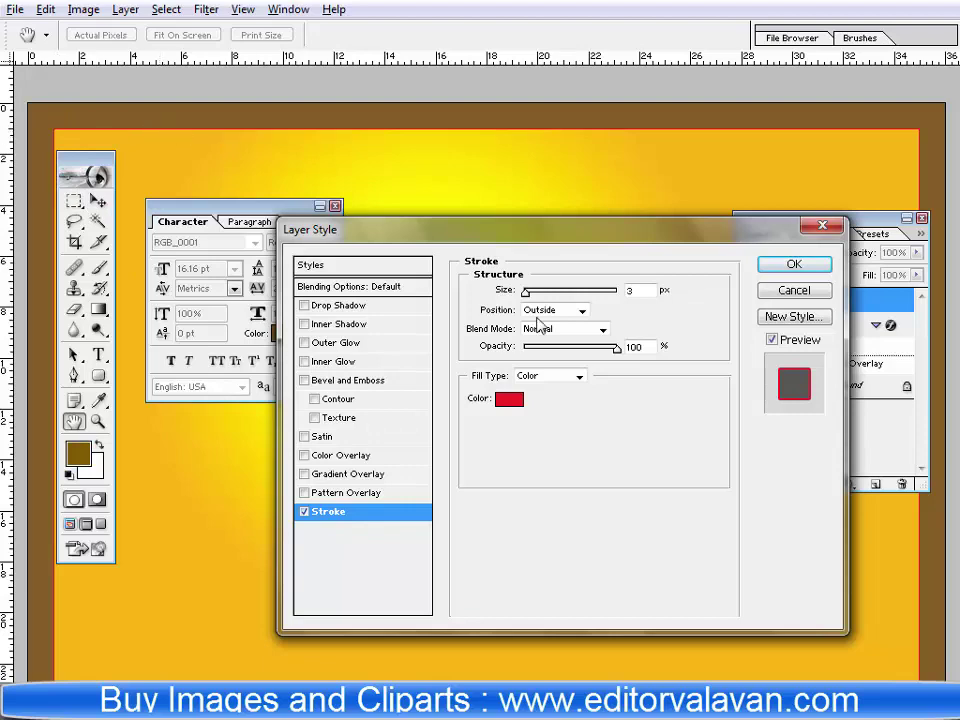
left_click_drag(531, 291, 510, 292)
left_click(509, 399)
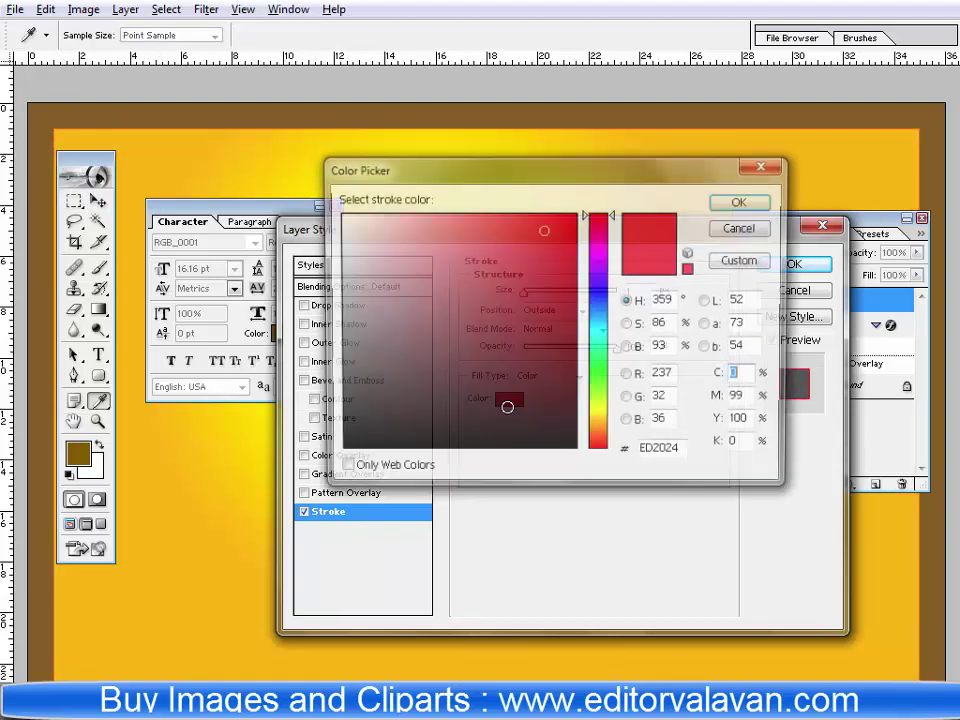
left_click_drag(380, 306, 272, 152)
left_click(745, 203)
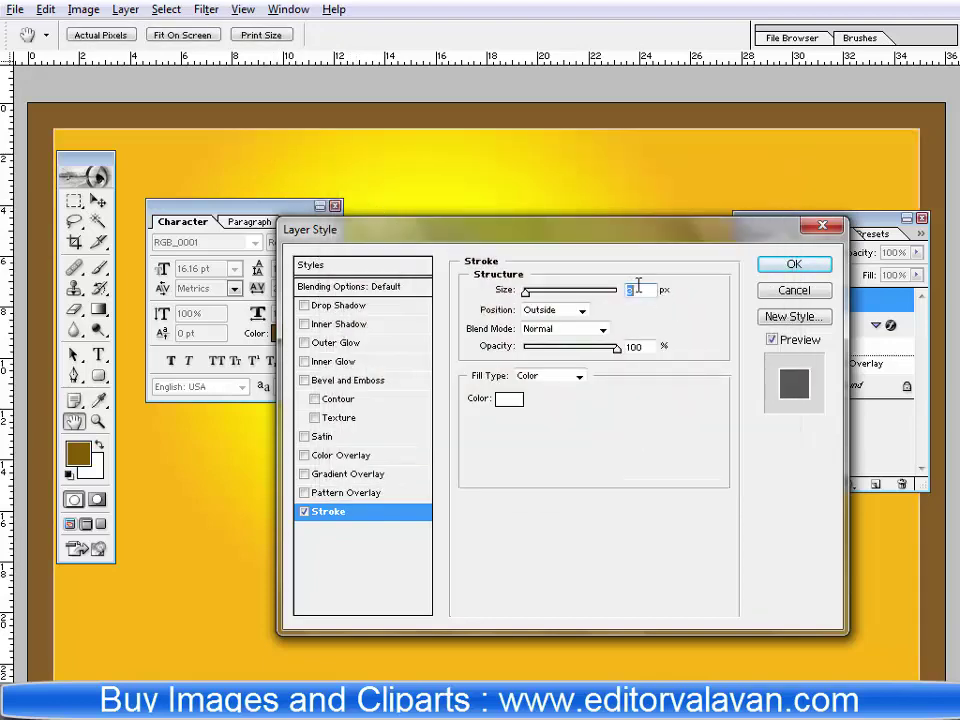
left_click(793, 264)
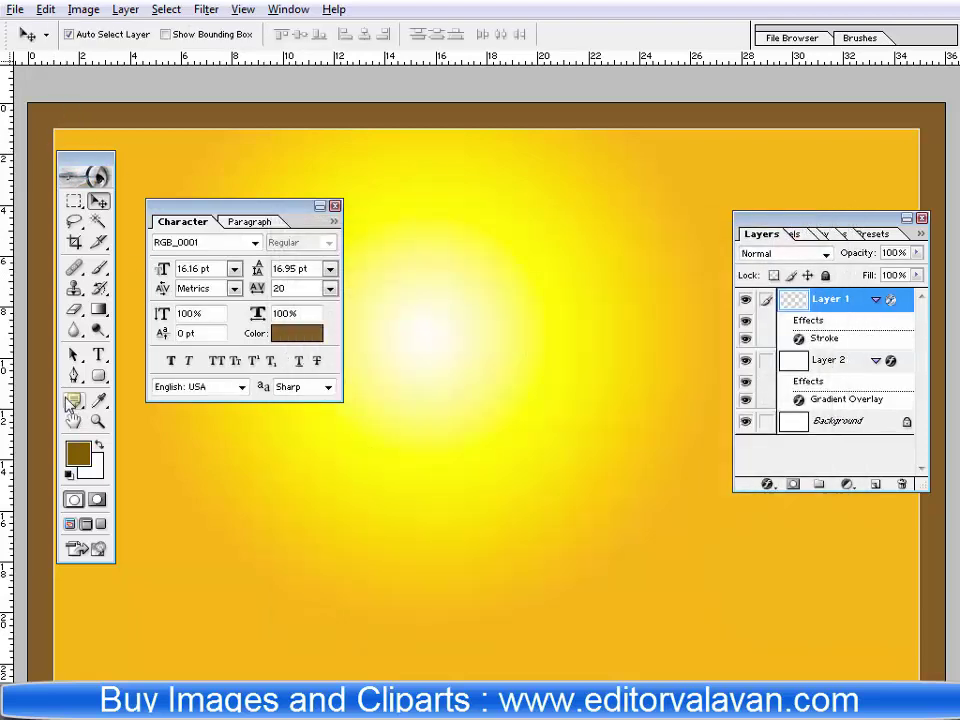
Zoom into the top-left corner, then fit the poster on screen and toggle full-screen view.
left_click(98, 421)
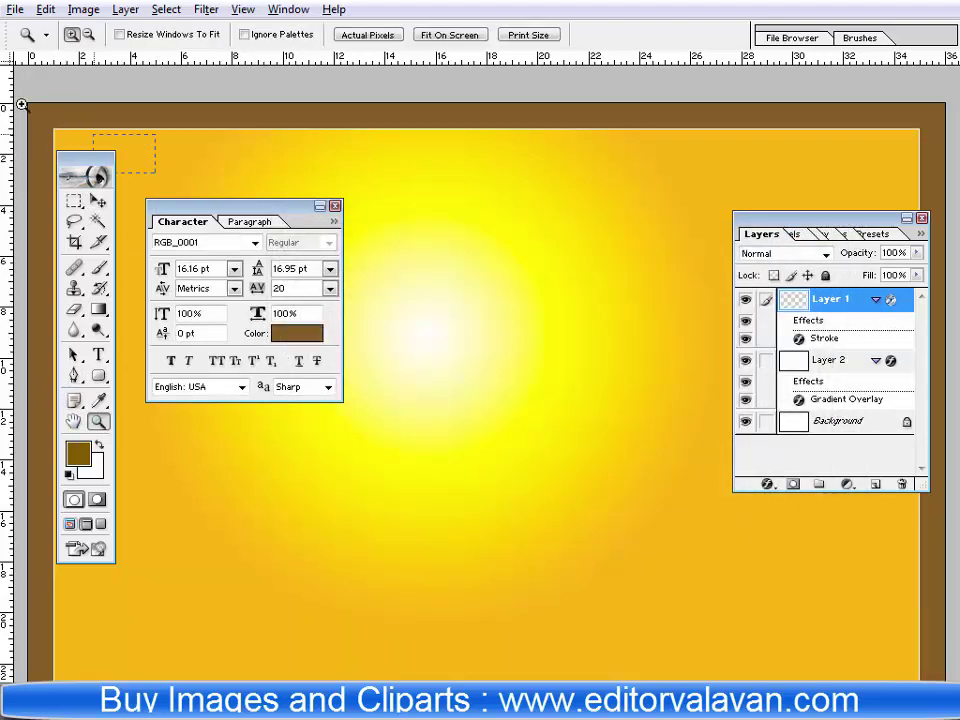
left_click_drag(94, 129, 154, 171)
right_click(511, 352)
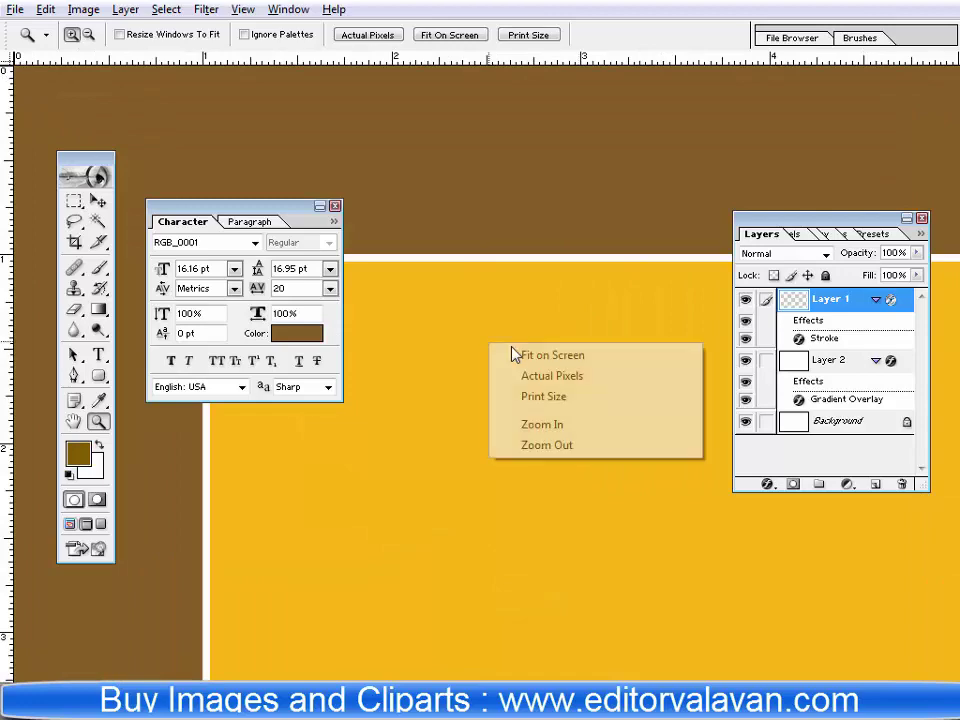
left_click(562, 378)
right_click(522, 362)
left_click(560, 373)
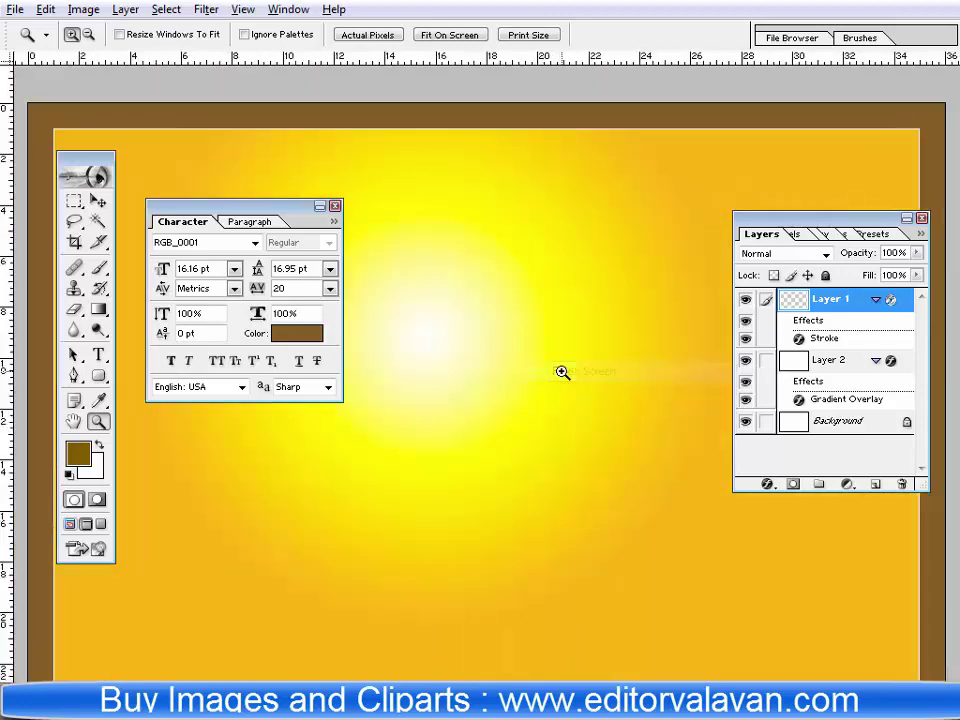
key("Tab")
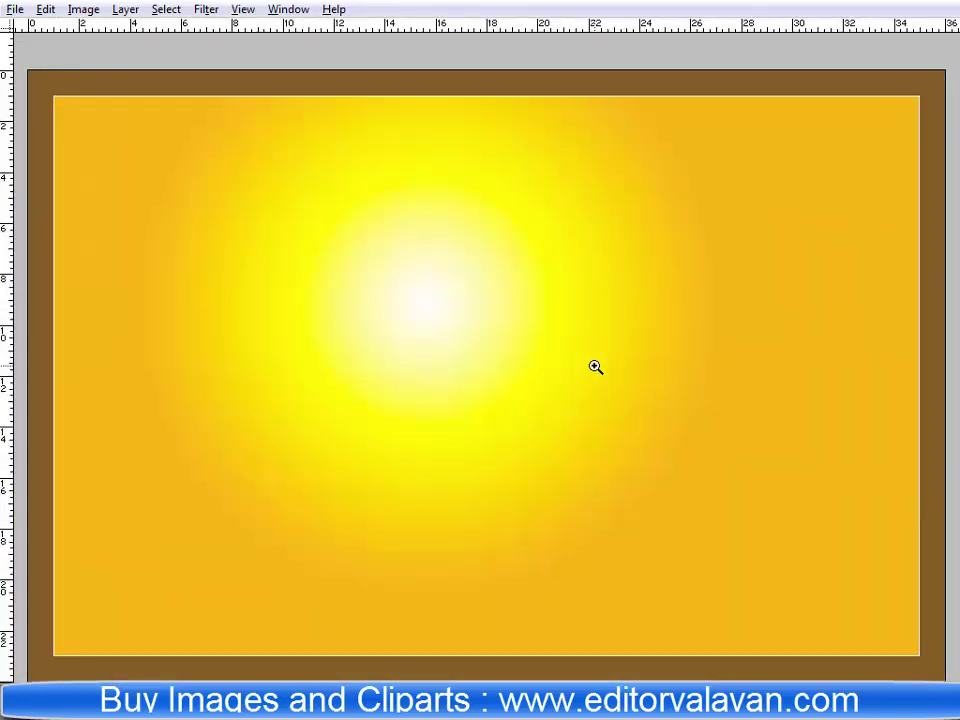
key("f")
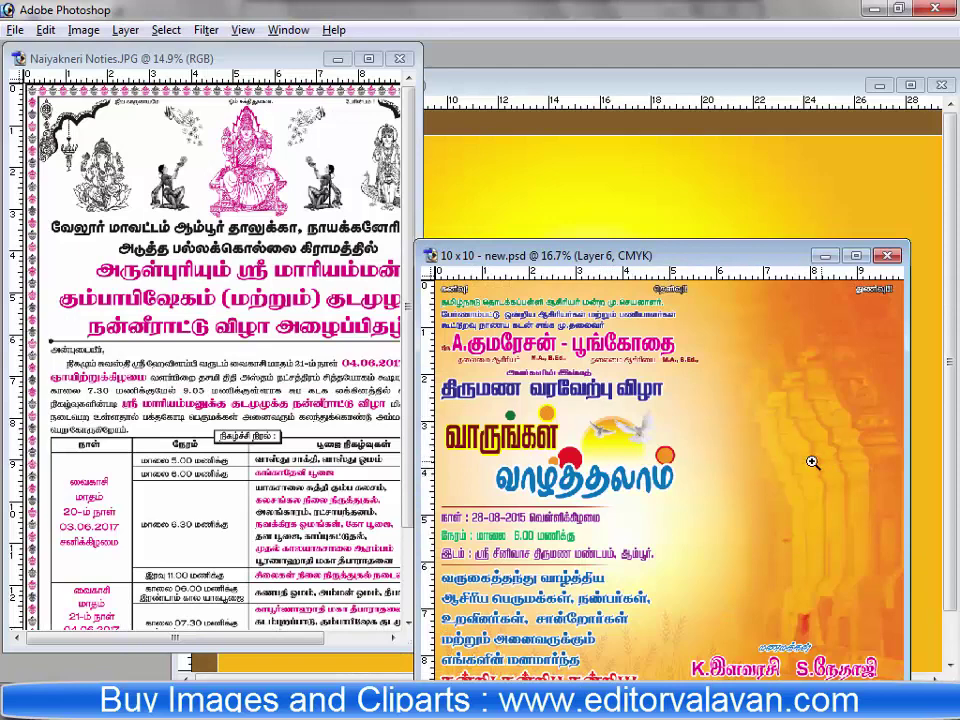
Move the new.psd window aside and restore the Tools panel from the Window menu.
left_click_drag(713, 258, 272, 190)
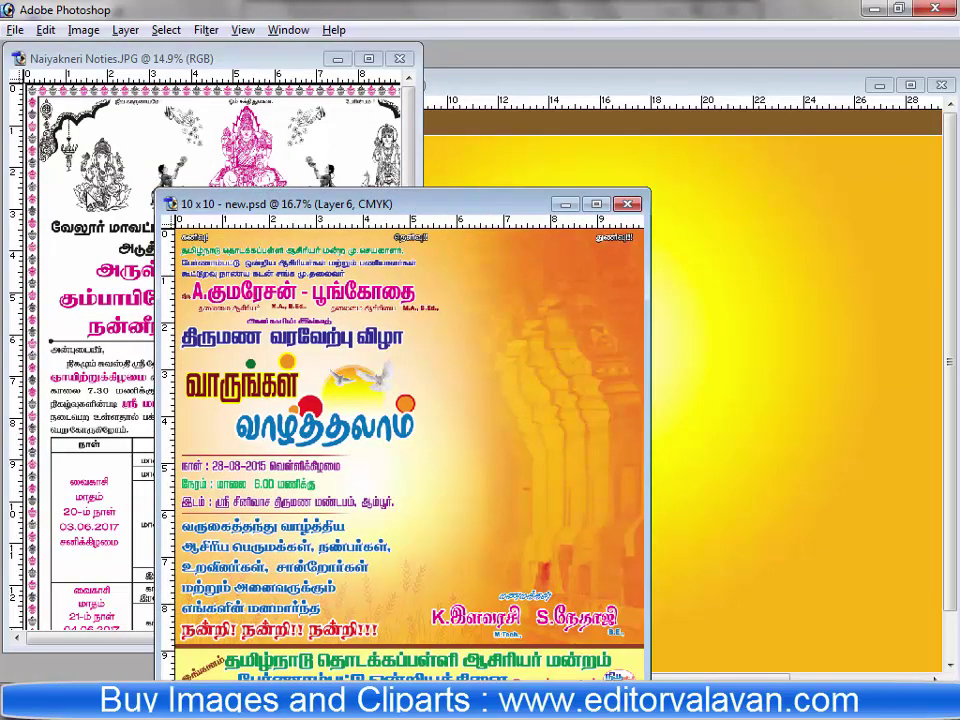
left_click(288, 30)
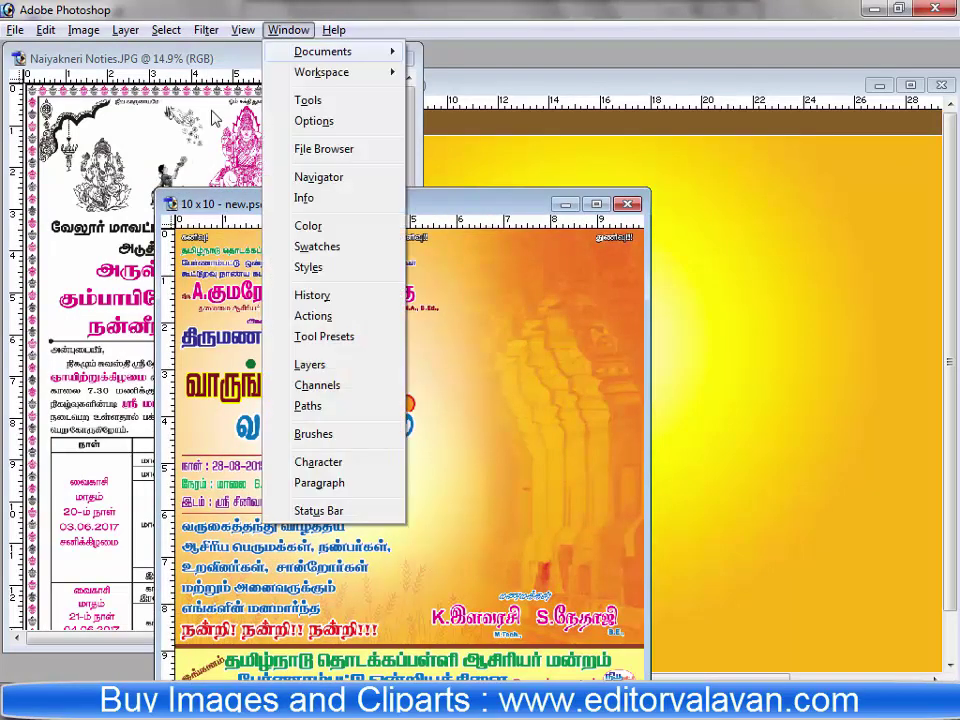
left_click(309, 100)
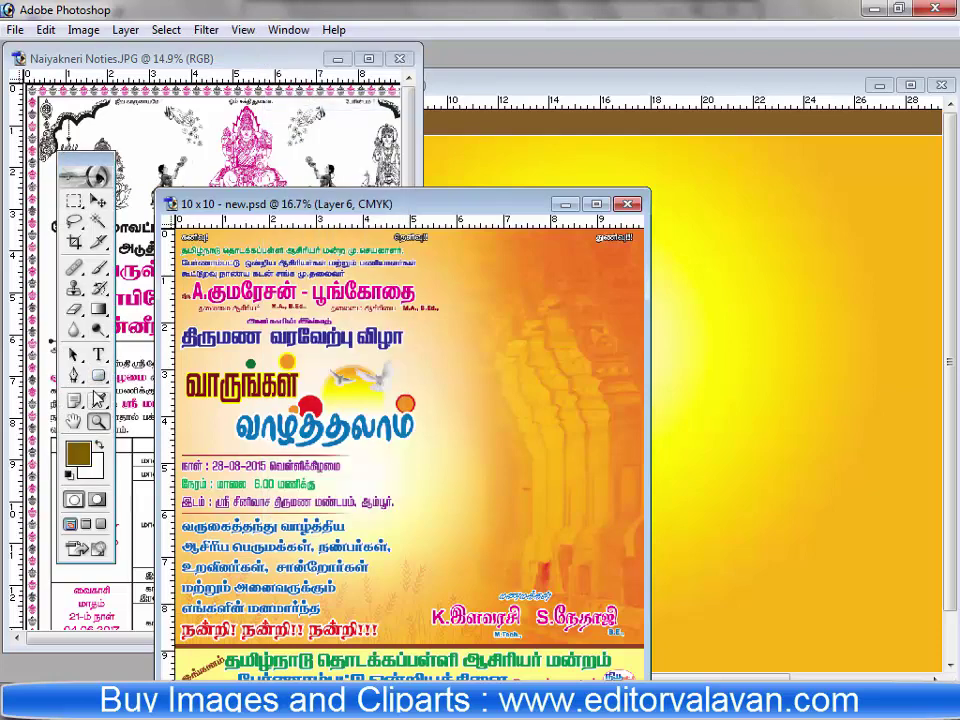
Drag the temple pillar image from new.psd onto the yellow poster's right side.
left_click(98, 200)
left_click_drag(473, 400, 464, 414)
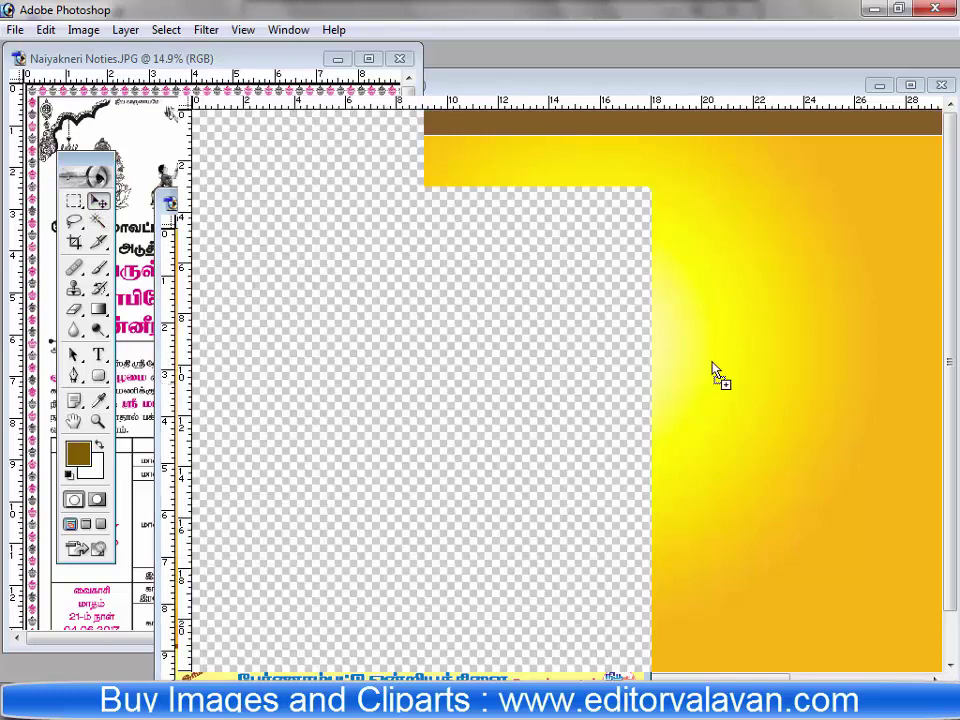
left_click_drag(464, 414, 713, 370)
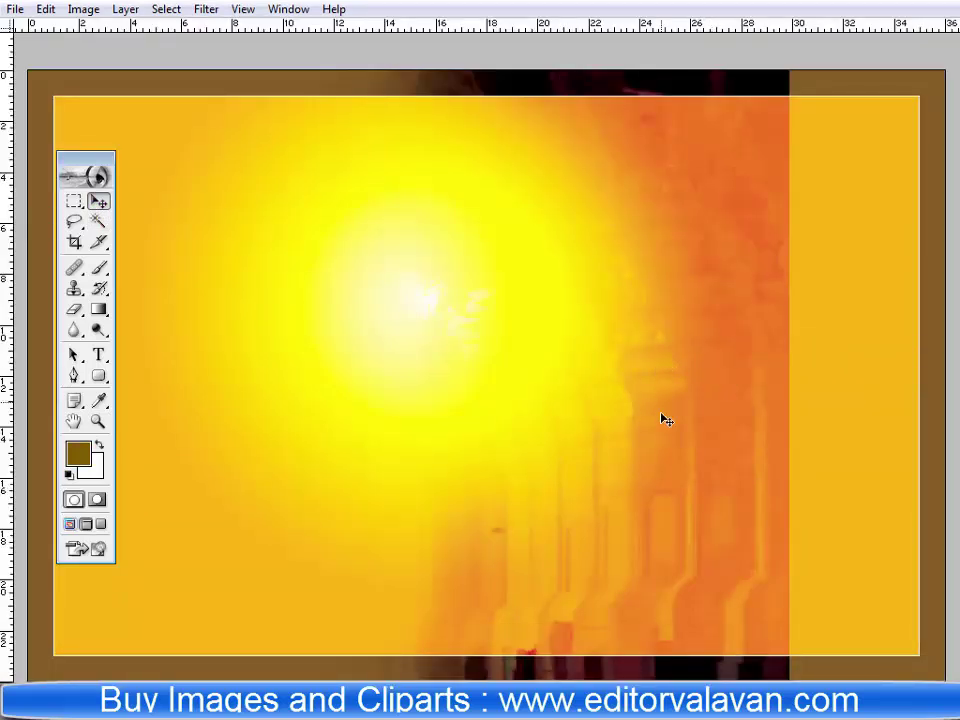
left_click_drag(665, 420, 812, 318)
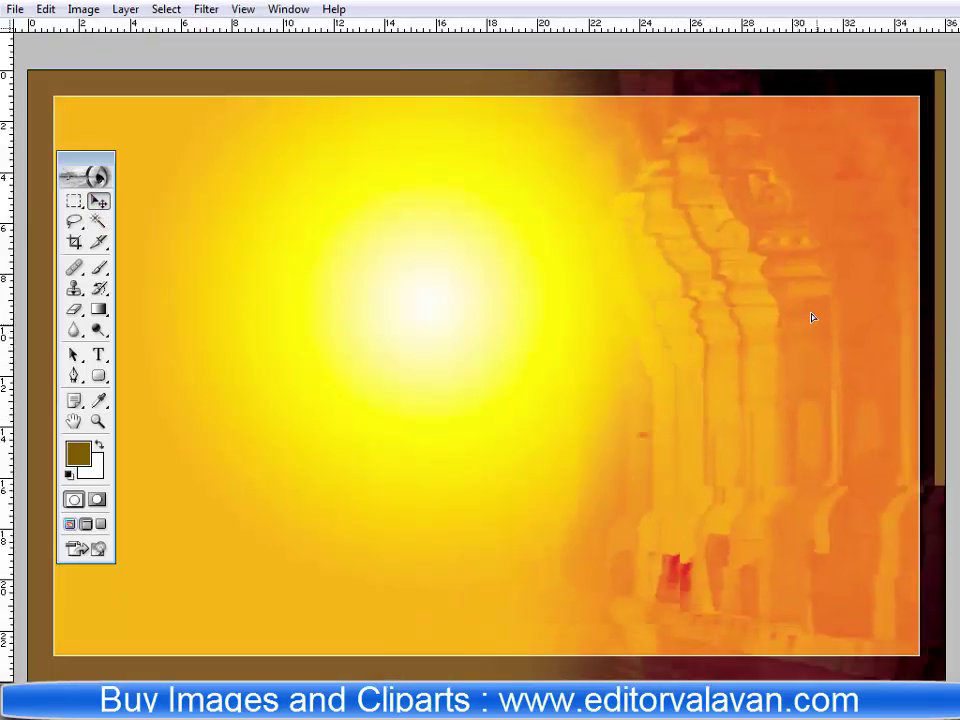
key("ctrl+minus")
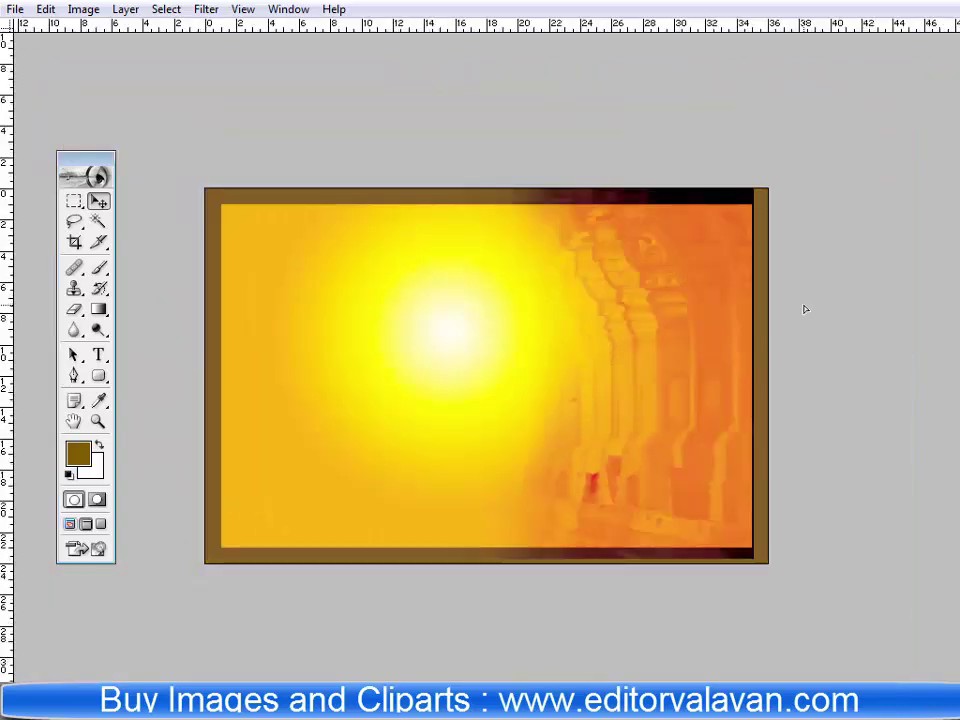
Scale the pillar image down from its top-left corner onto the poster's right side.
left_click_drag(733, 267, 703, 421)
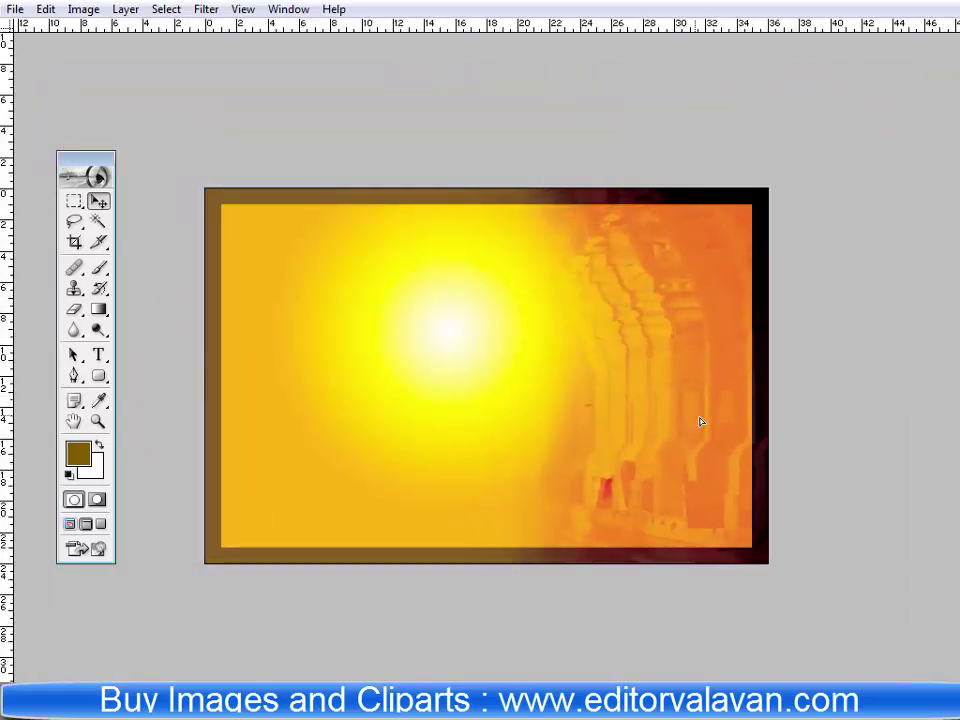
key("ctrl+t")
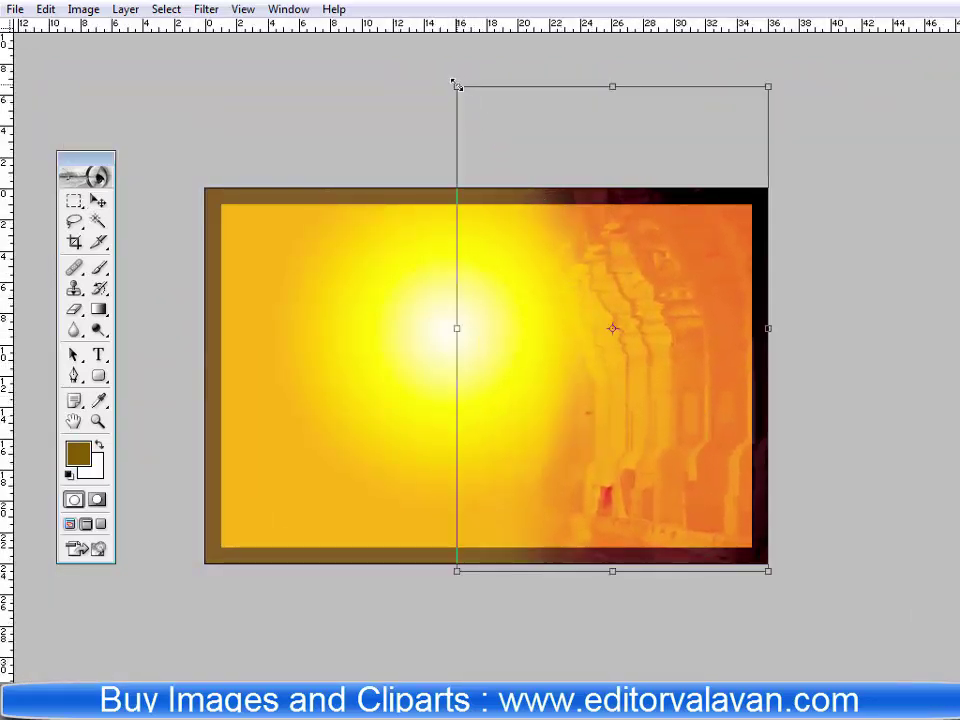
mouse_move(456, 86)
left_mouse_down()
mouse_move(597, 166)
mouse_move(568, 154)
left_mouse_up()
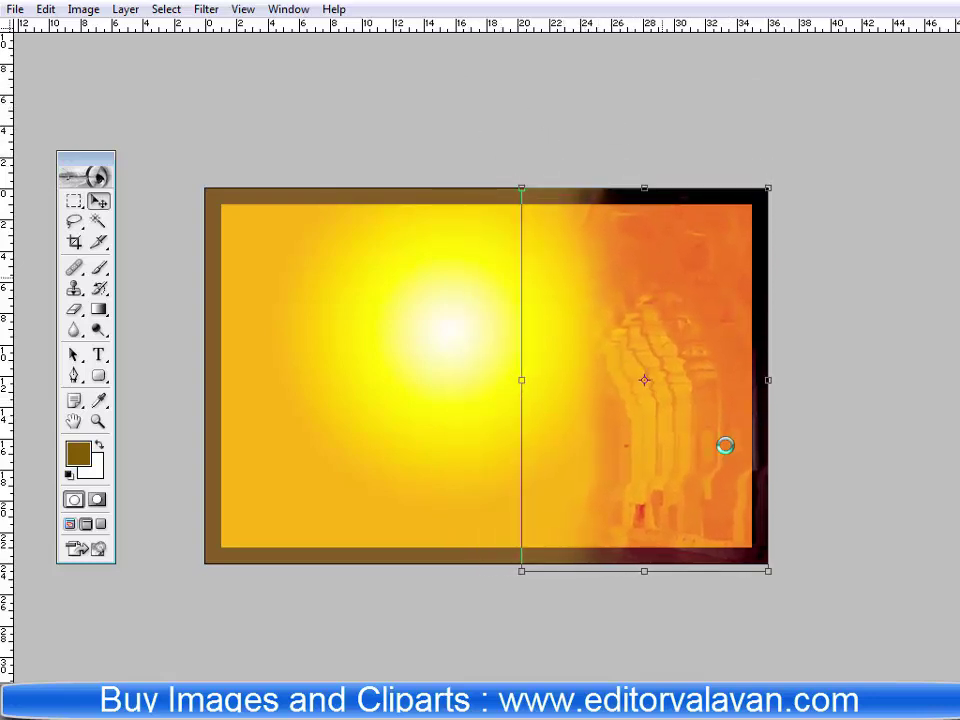
key("Return")
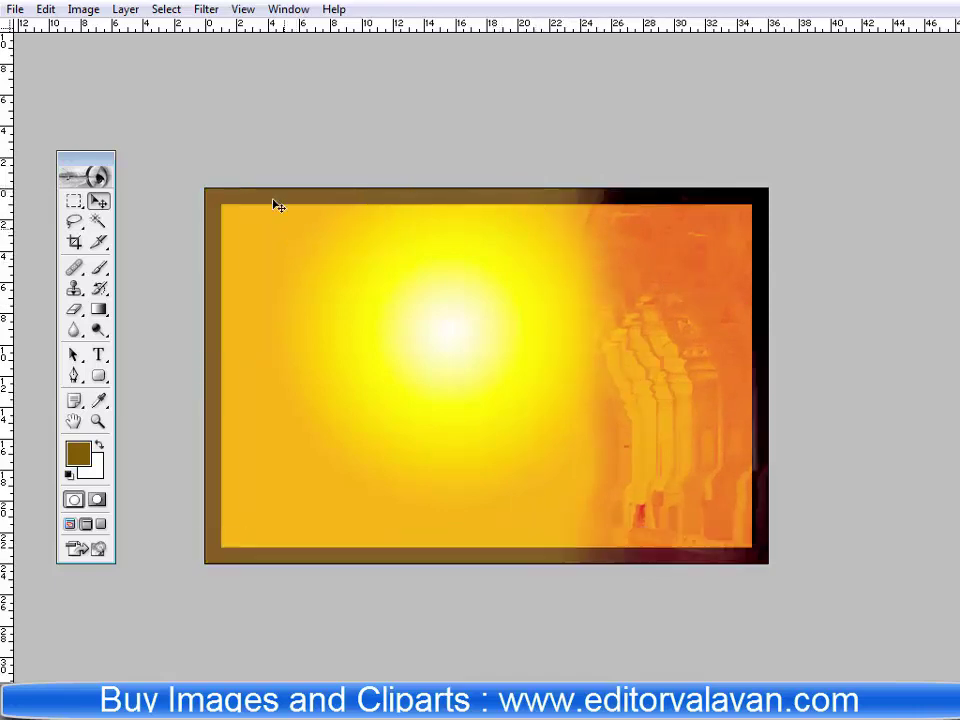
Move Layer 1 above the pillar layer so the brown border shows.
key("Tab")
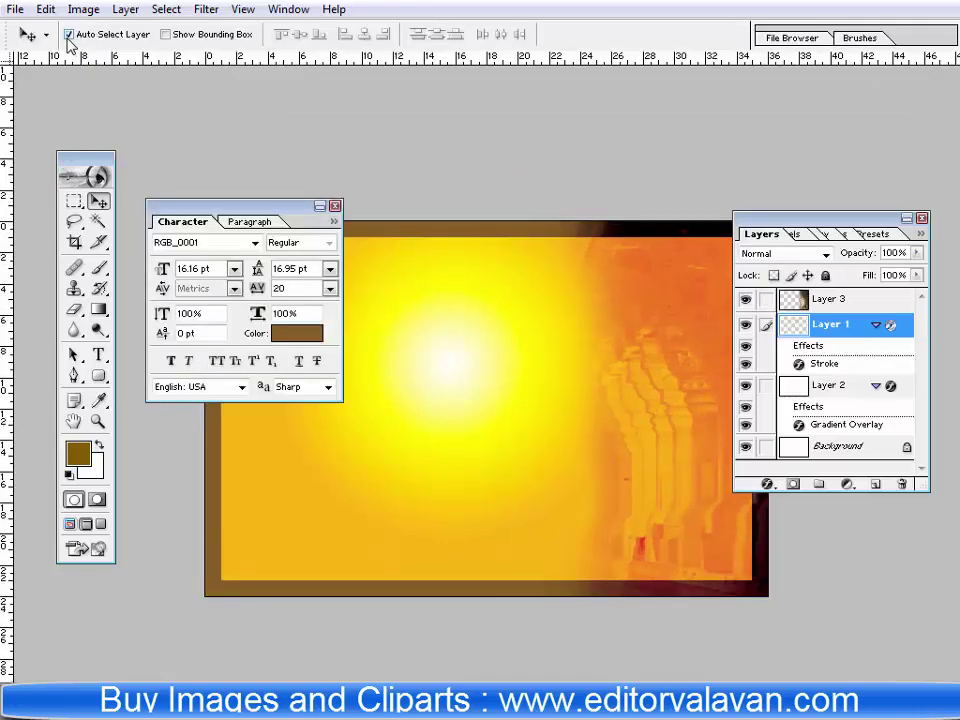
left_click(448, 388)
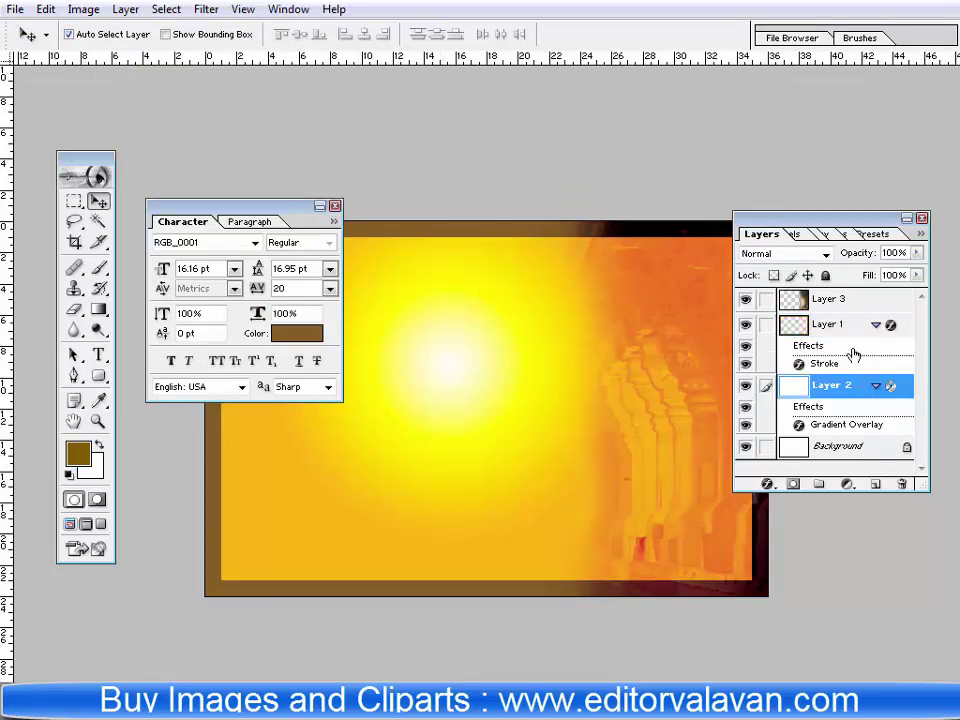
left_click(372, 237)
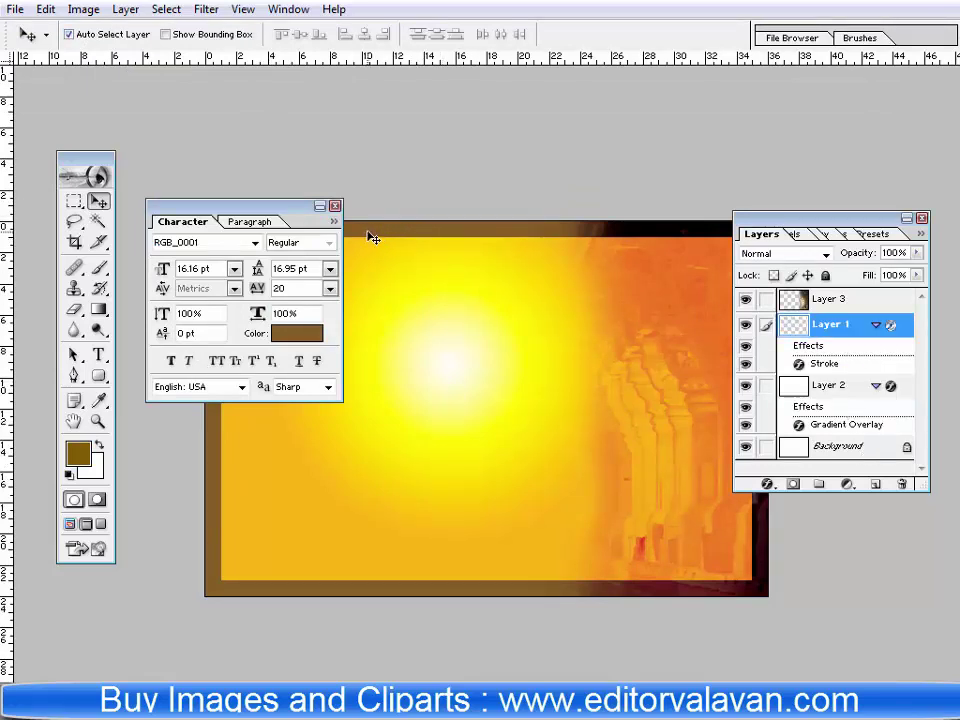
left_click_drag(845, 342, 846, 298)
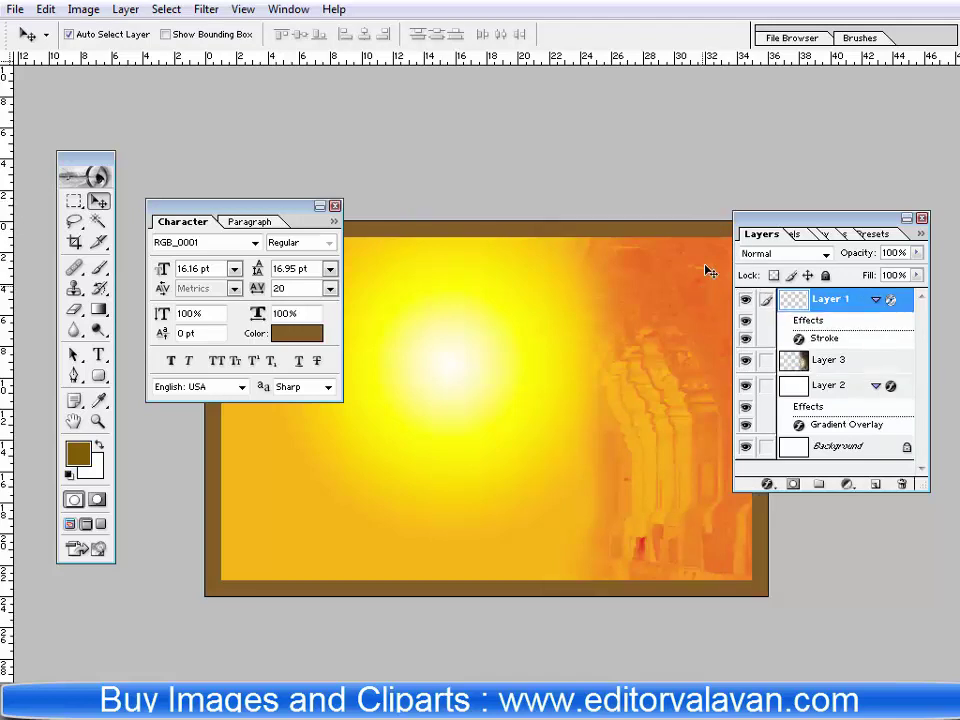
key("Tab")
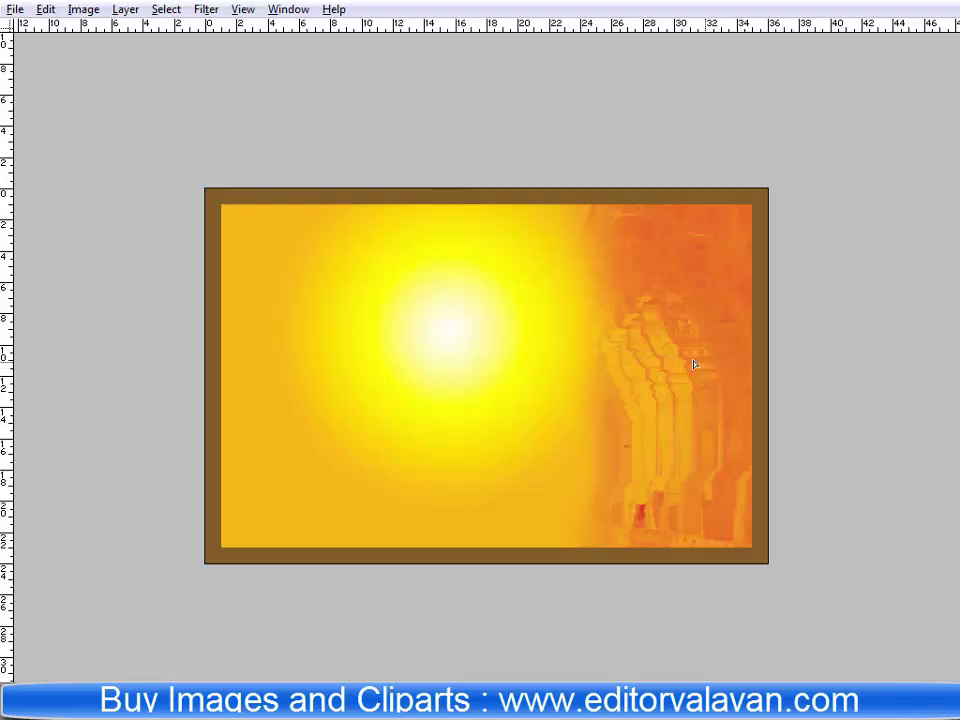
Duplicate the pillar image, flip it horizontally, and place it on the poster's left side.
mouse_move(697, 368)
left_mouse_down()
mouse_move(261, 349)
mouse_move(262, 338)
left_mouse_up()
key("ctrl+t")
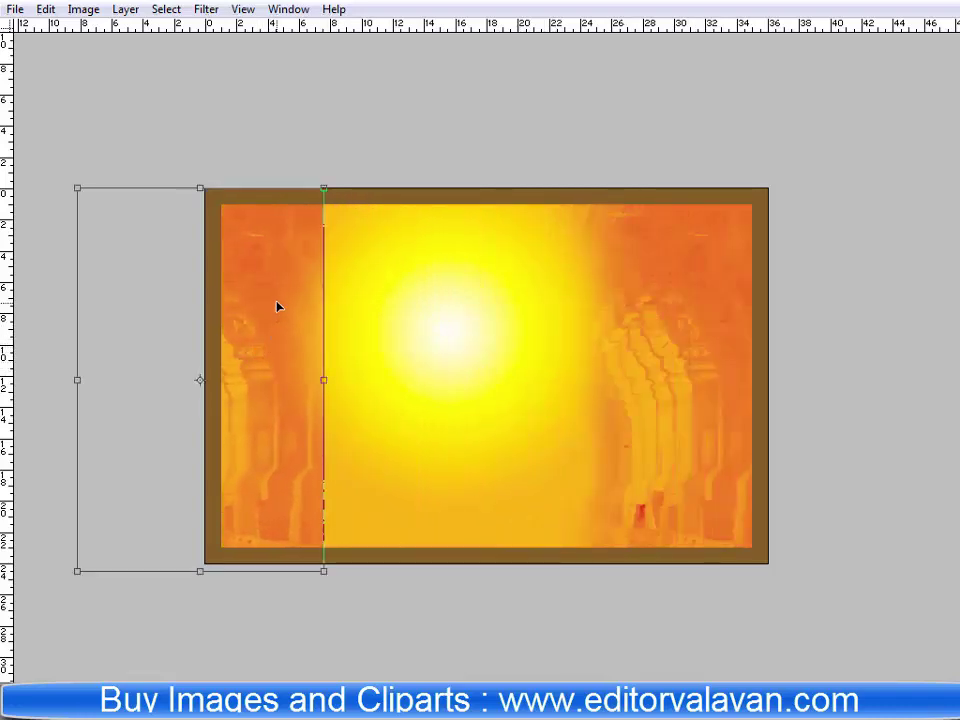
right_click(276, 305)
left_click(376, 530)
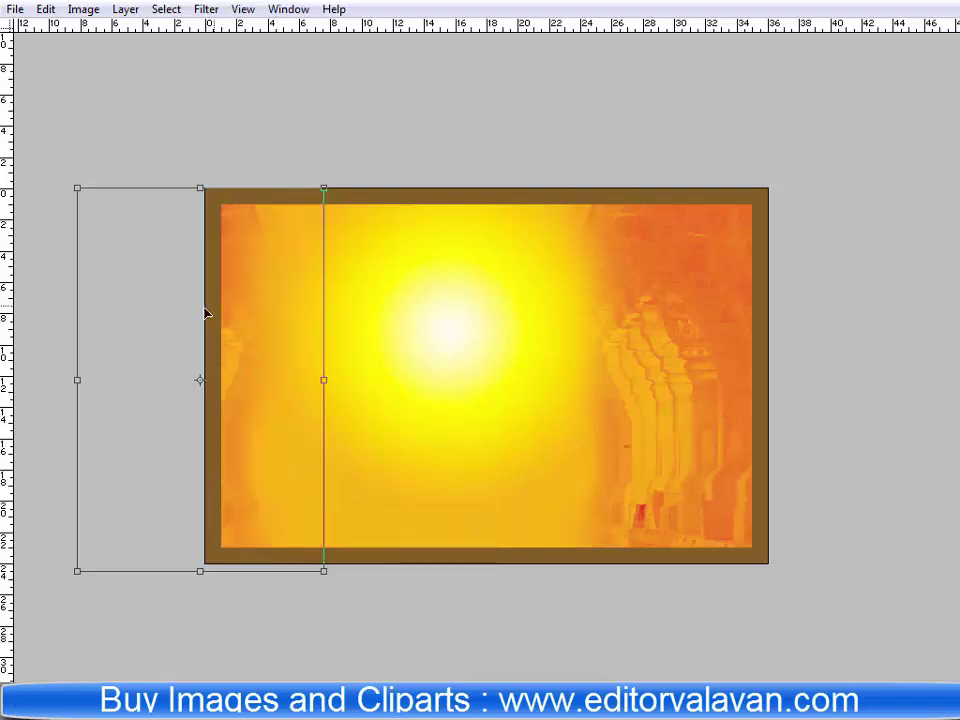
left_click_drag(171, 373, 290, 378)
key("Return")
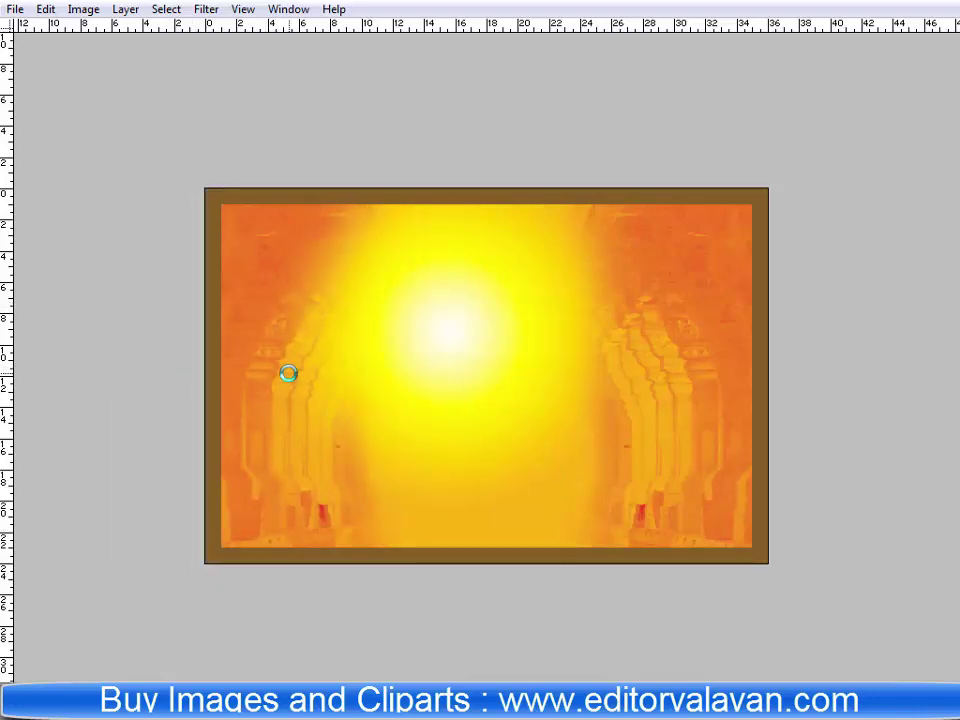
Reposition and stretch the flipped pillar copy over the white strip.
mouse_move(465, 432)
left_mouse_down()
mouse_move(510, 459)
mouse_move(506, 474)
left_mouse_up()
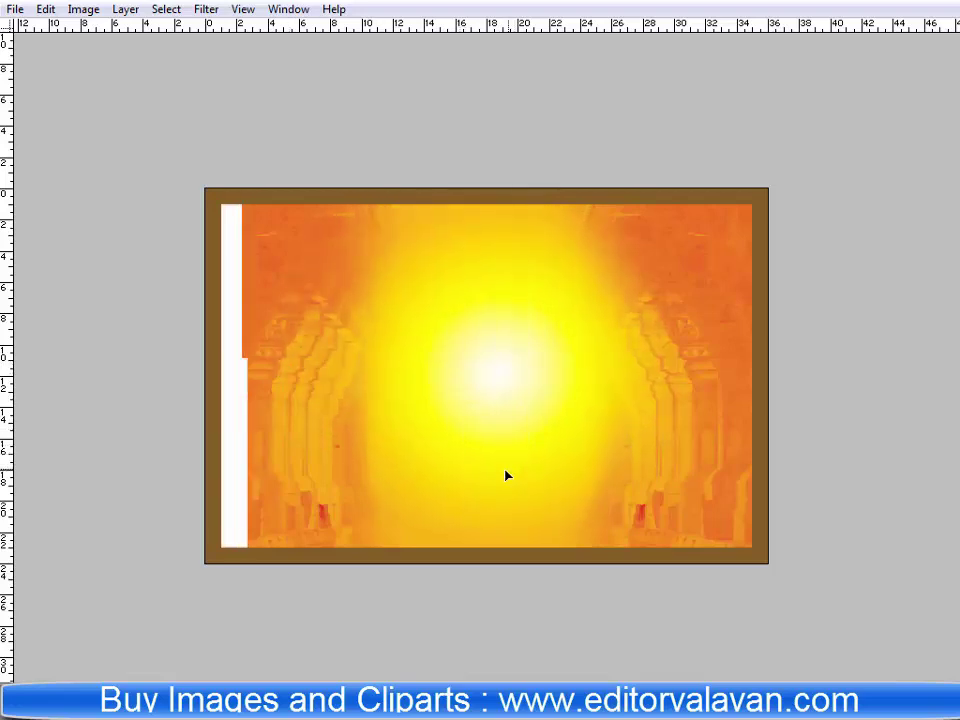
key("ctrl+t")
left_click_drag(238, 323, 33, 318)
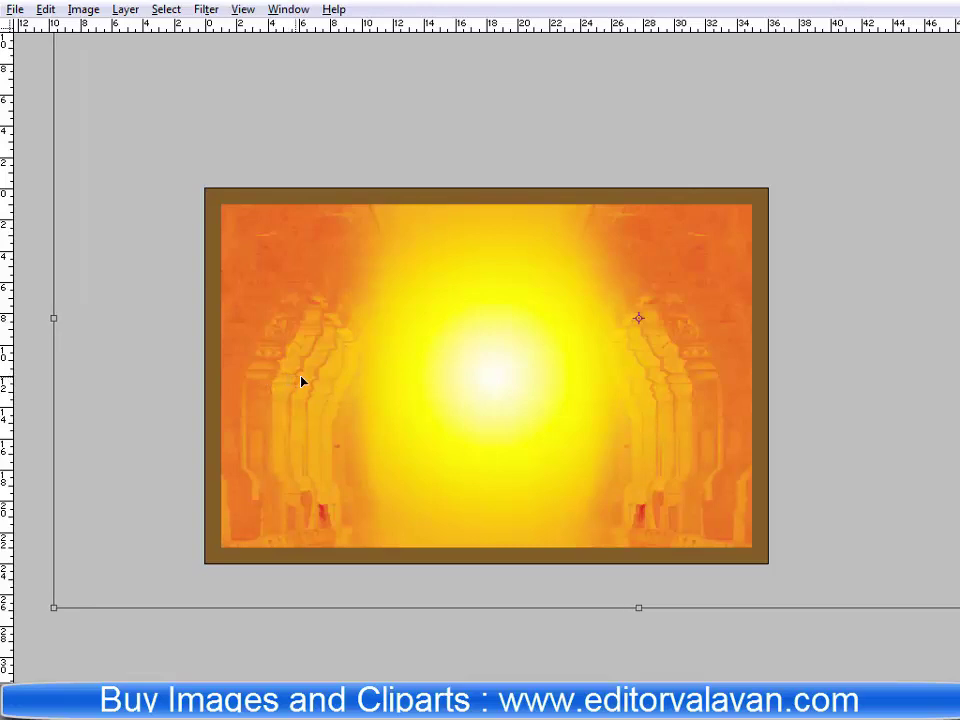
key("Return")
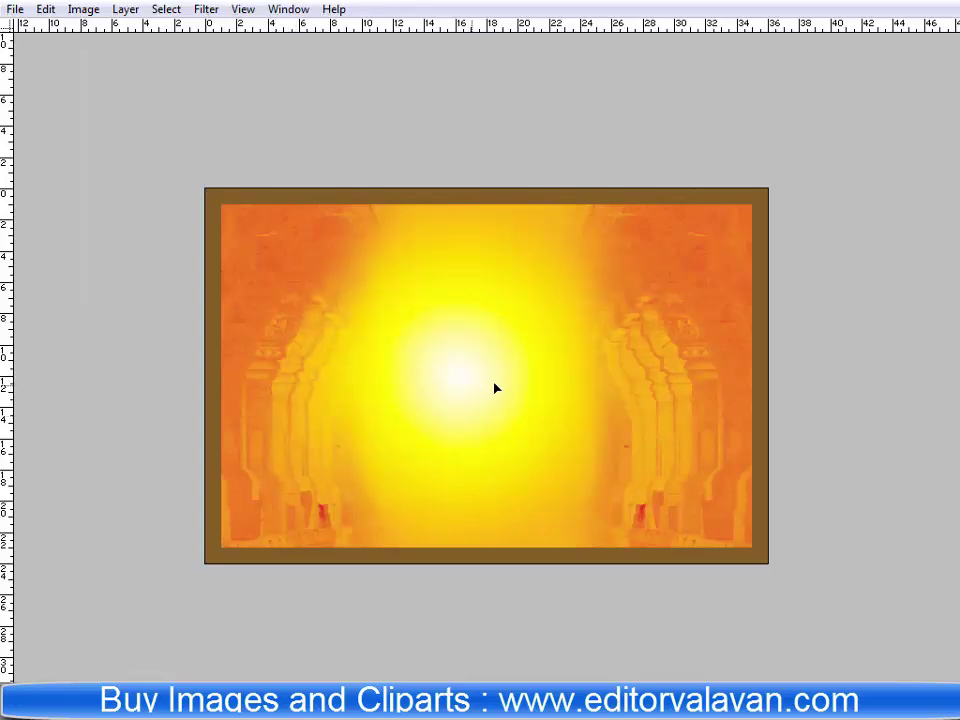
Move the white glow up and fit the whole poster on screen.
mouse_move(494, 388)
left_mouse_down()
mouse_move(502, 377)
mouse_move(493, 336)
mouse_move(482, 343)
left_mouse_up()
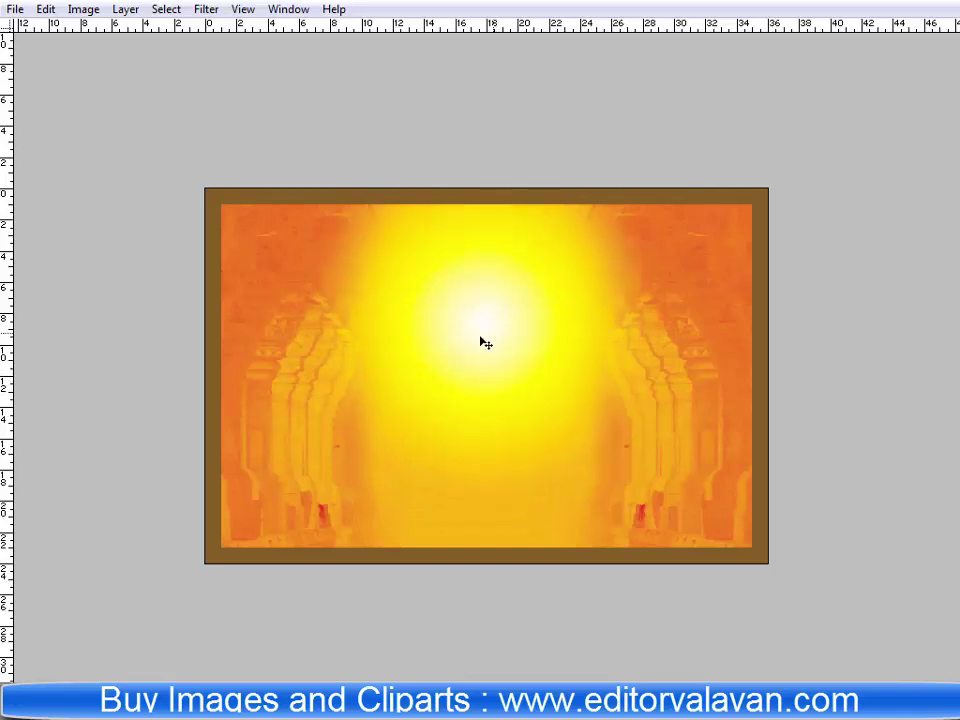
right_click(490, 366)
left_click(491, 368)
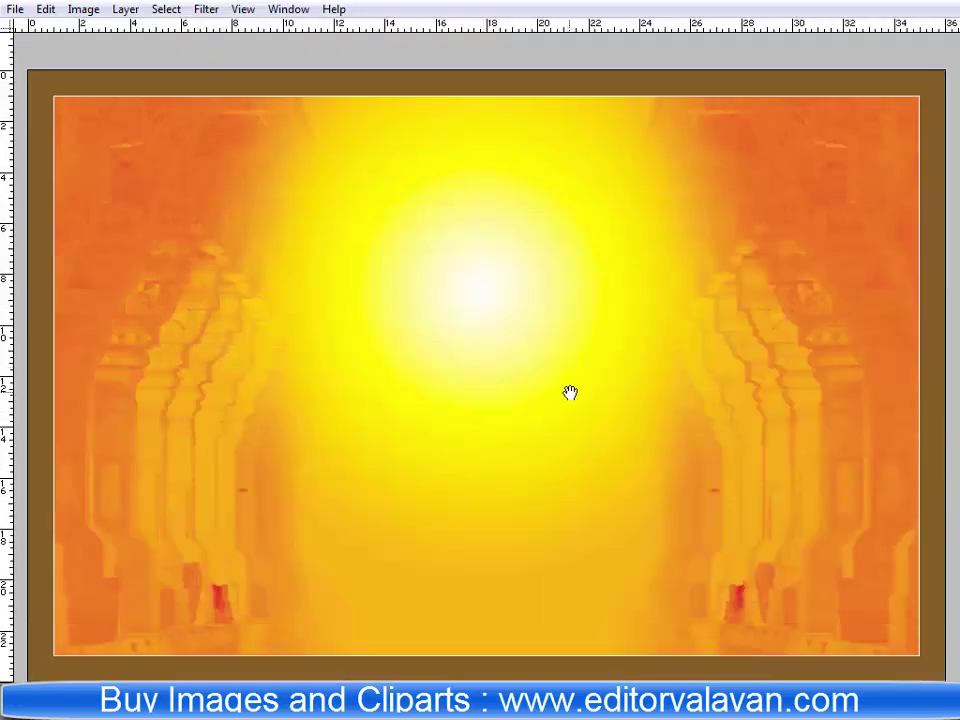
right_click(468, 393)
left_click(499, 403)
key("z")
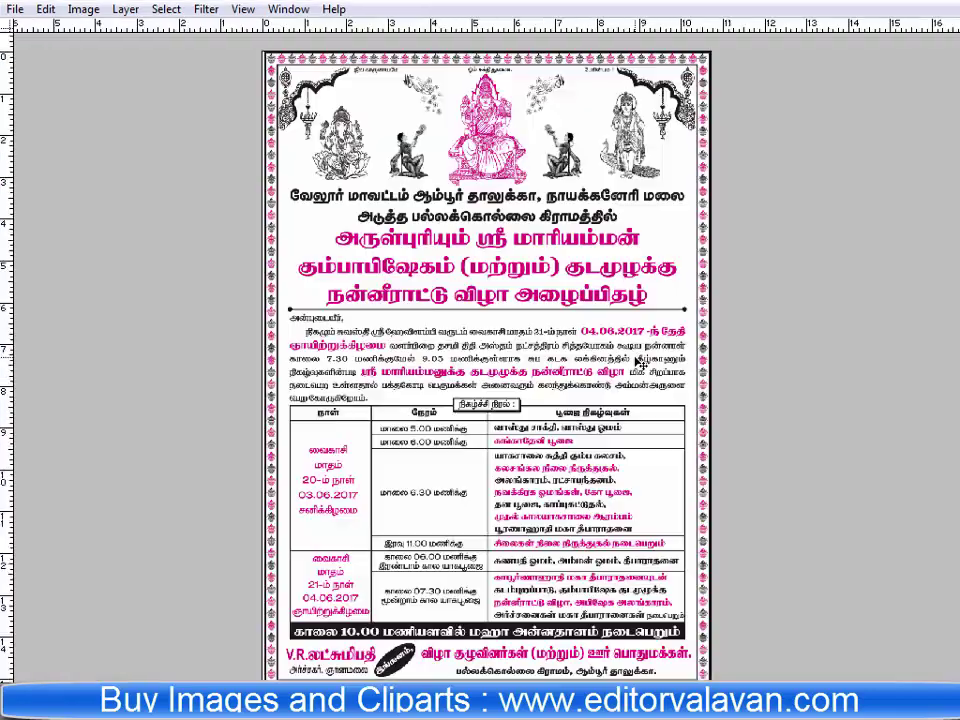
Zoom in and scroll through the invitation's header and schedule table, then bring up the Open dialog.
left_click(488, 200)
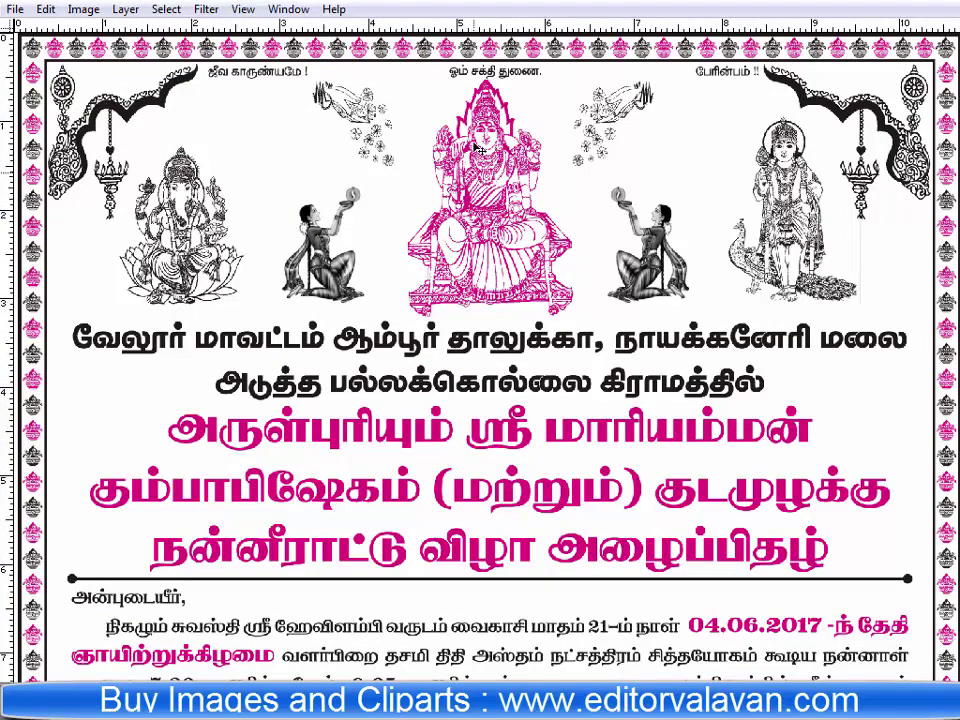
scroll(405, 560, "down", 10)
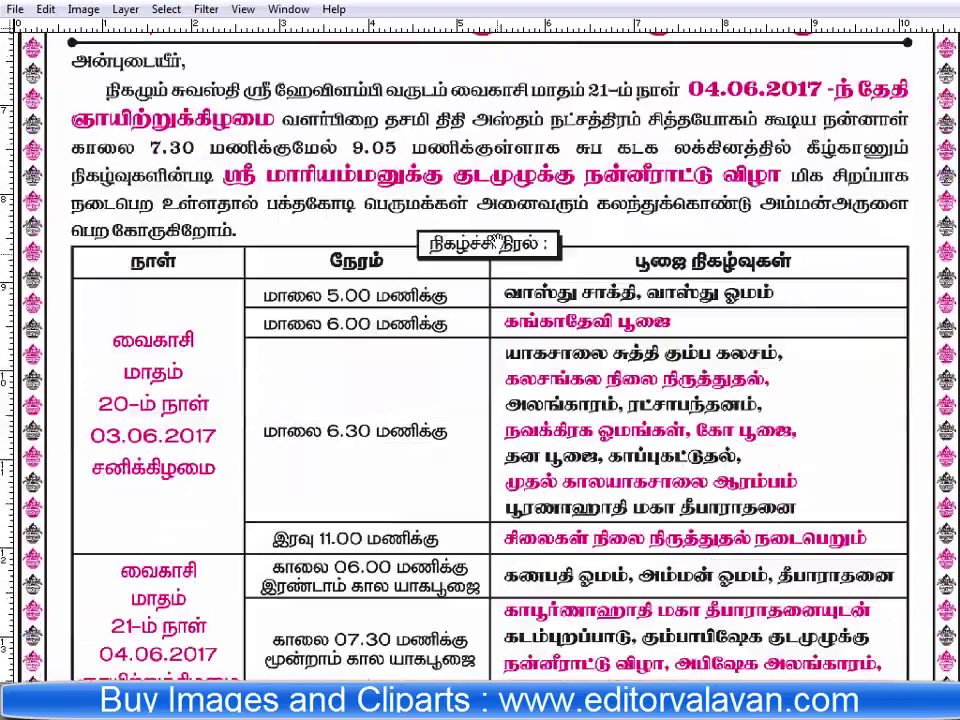
scroll(415, 535, "down", 2)
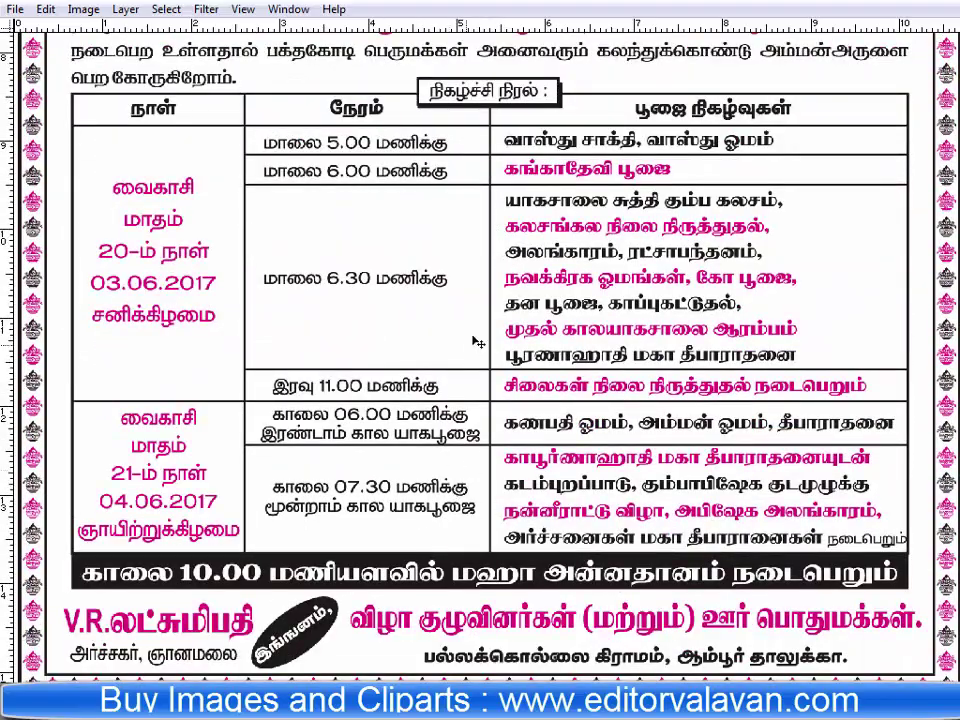
scroll(478, 342, "up", 5)
scroll(415, 403, "up", 3)
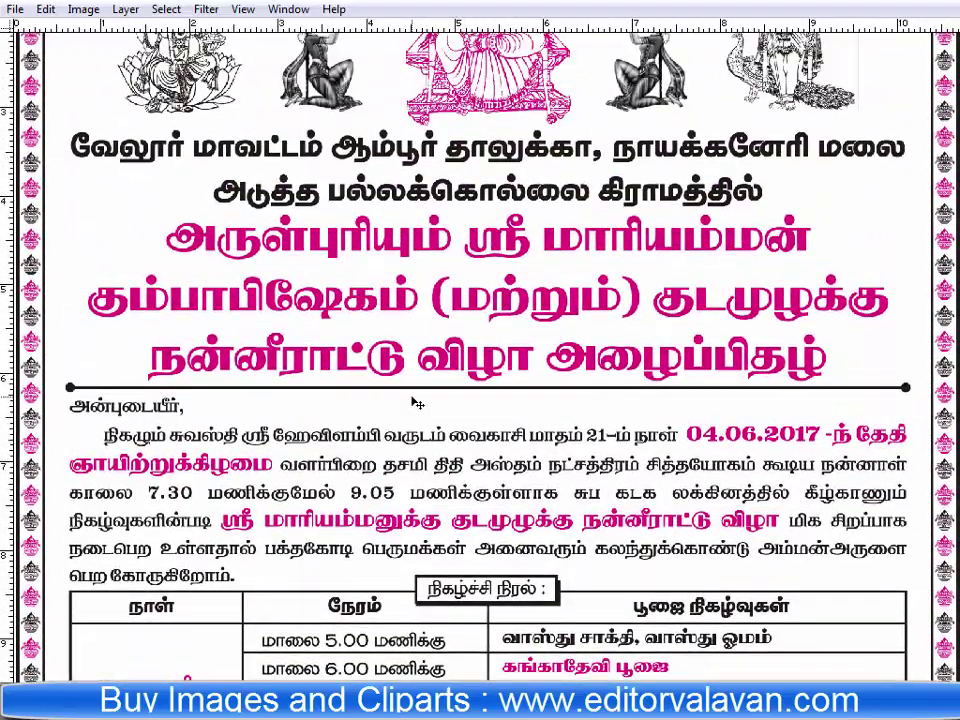
scroll(478, 342, "up", 3)
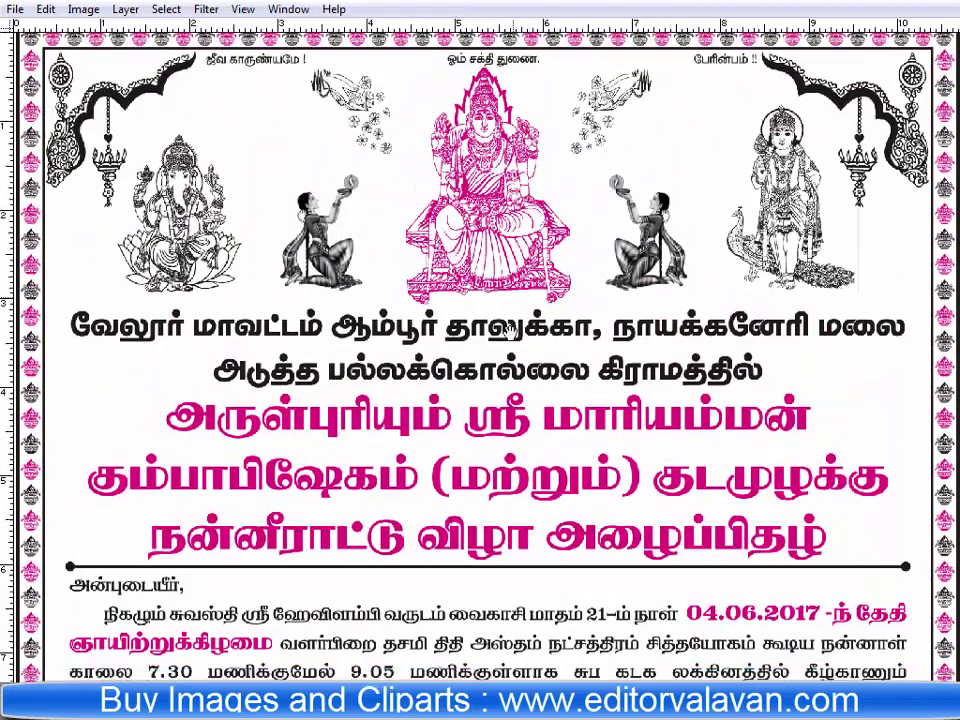
key("ctrl+o")
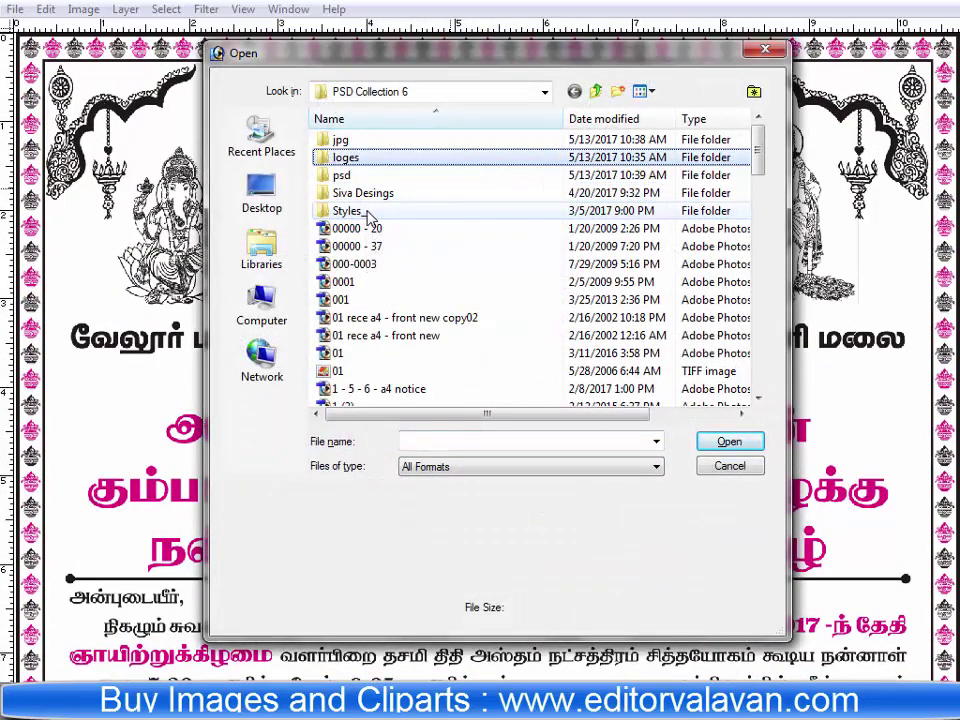
Browse and preview files in the psd and PSD Collection 6 folders.
double_click(341, 175)
key("Down")
key("Down")
key("Down")
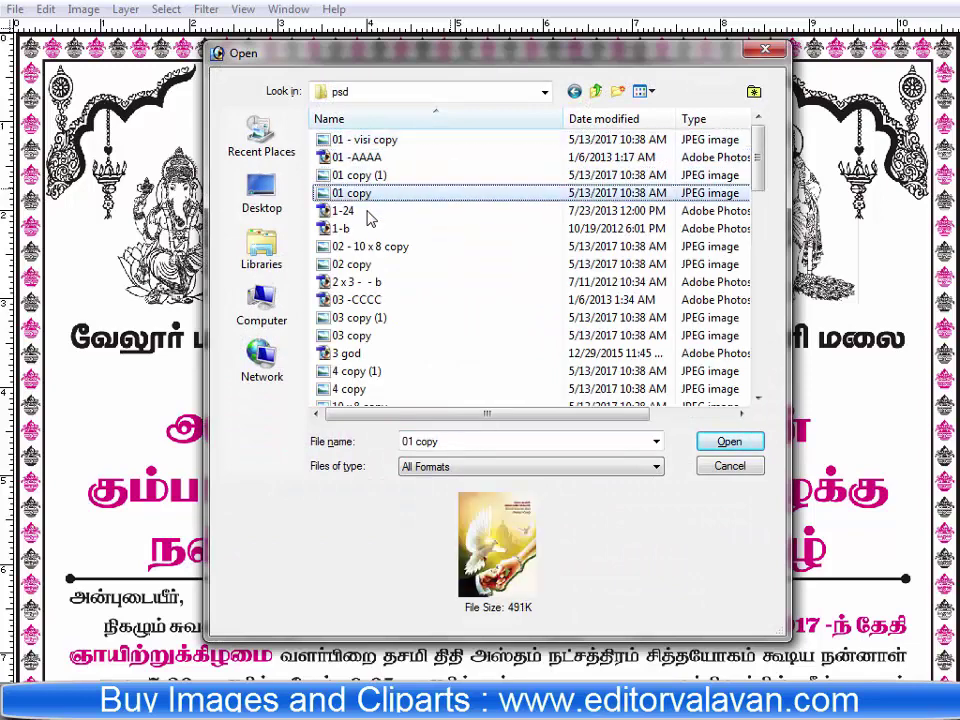
key("Down")
key("Down")
left_click(367, 211)
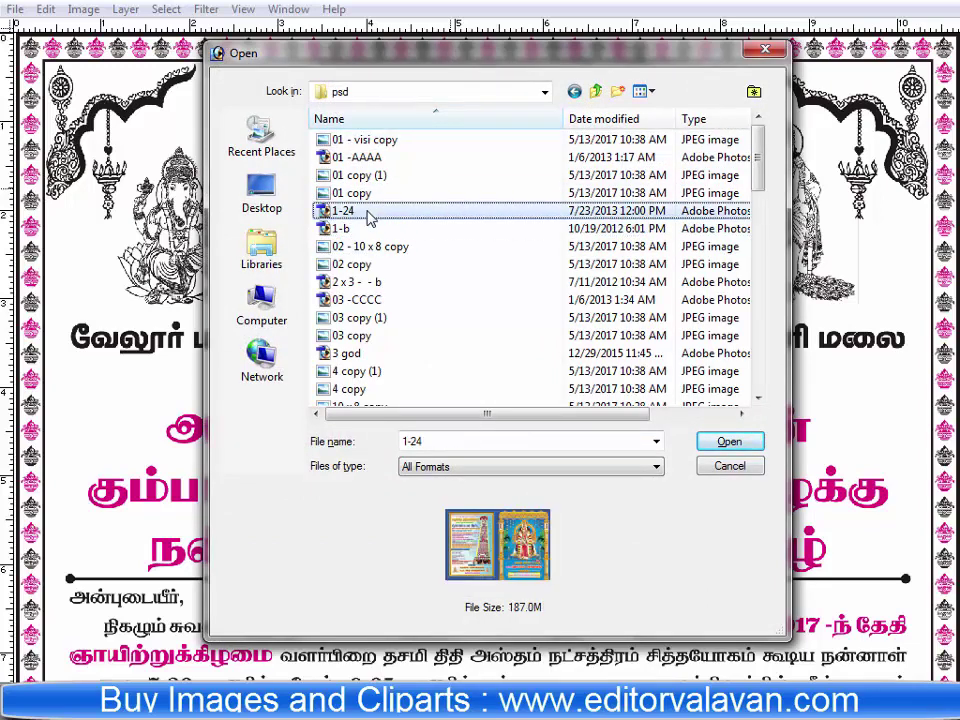
key("Down")
key("Down")
key("Down")
key("Down")
key("Down")
key("Down")
key("Down")
key("Down")
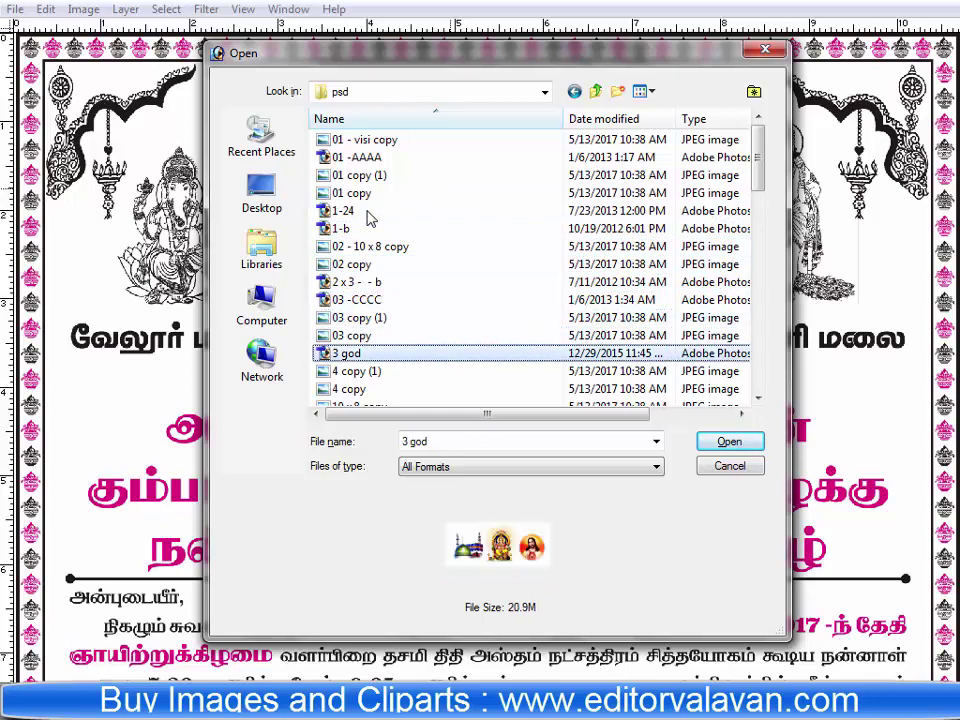
key("Down")
key("Down")
key("BackSpace")
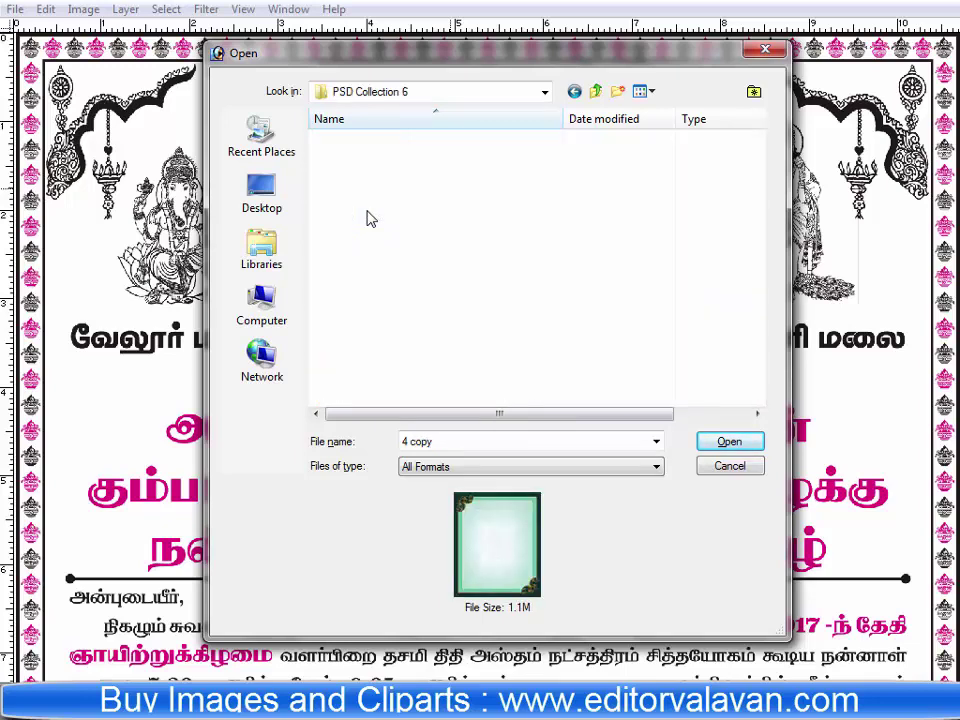
key("Down")
key("Down")
key("Down")
key("Down")
key("Down")
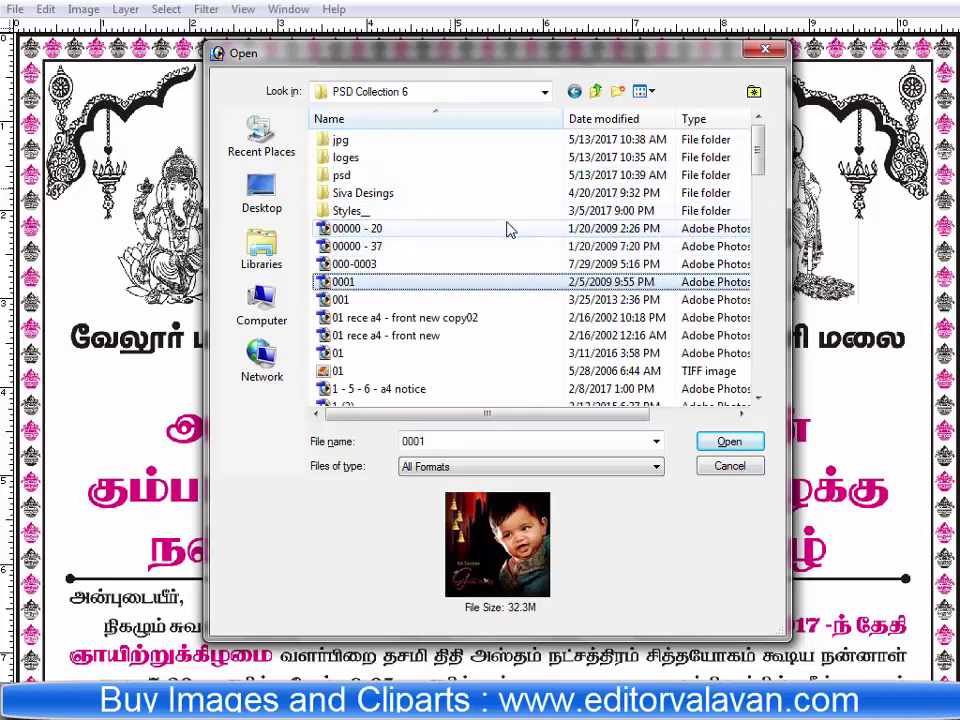
key("Down")
key("Down")
key("Down")
key("Down")
key("Down")
key("Down")
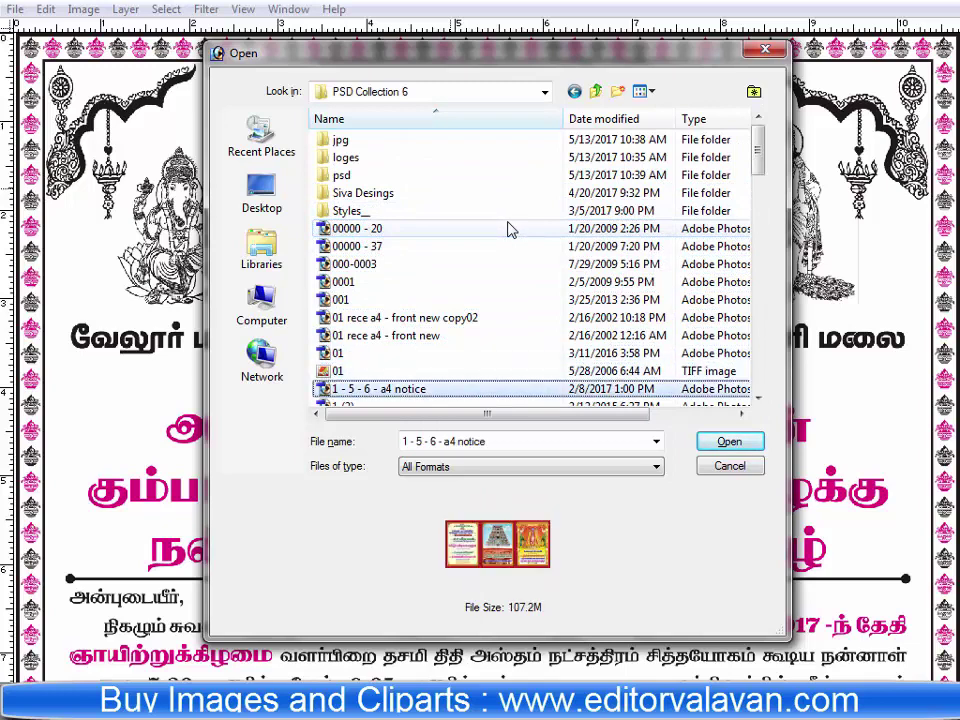
key("End")
key("Up")
key("Up")
key("Up")
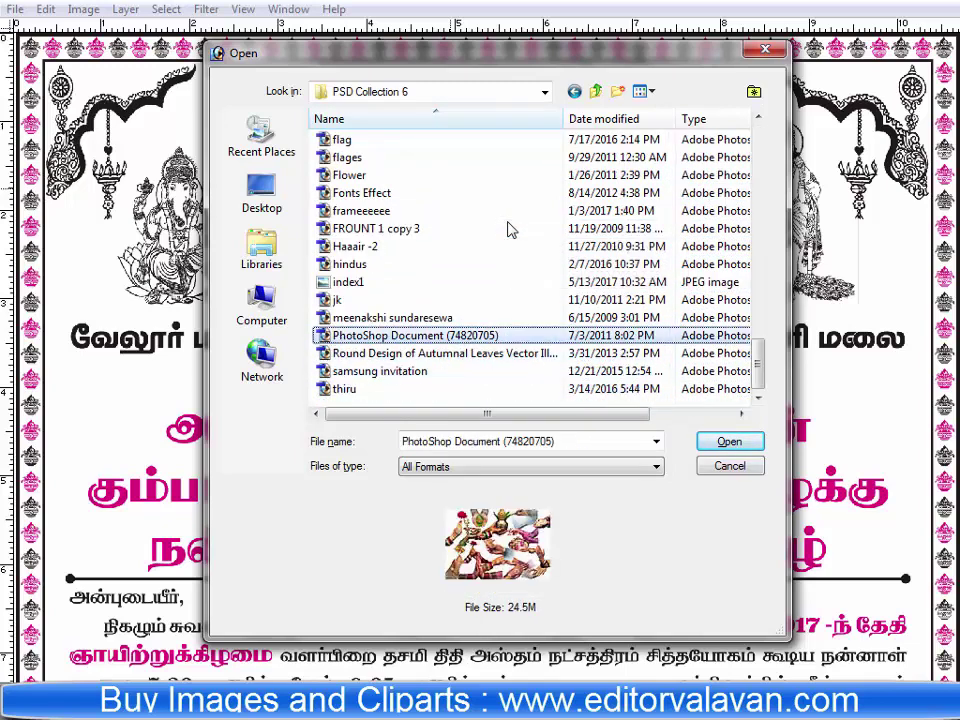
key("Up")
Go up to Photos (D:), enter the gods folder, and open the Amman image.
key("BackSpace")
key("BackSpace")
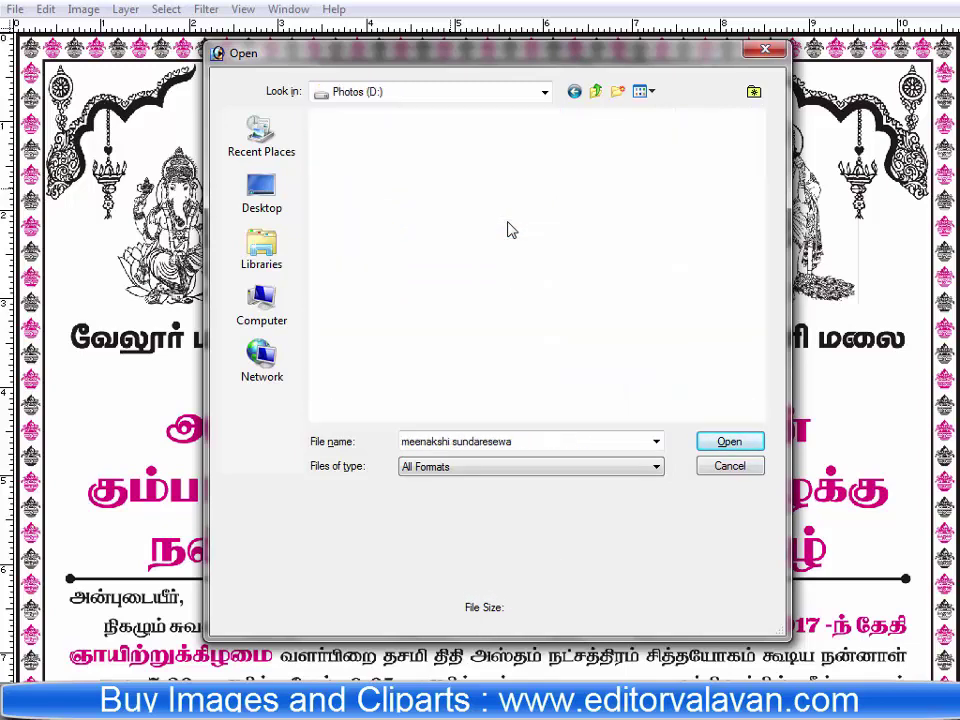
scroll(510, 230, "down", 1)
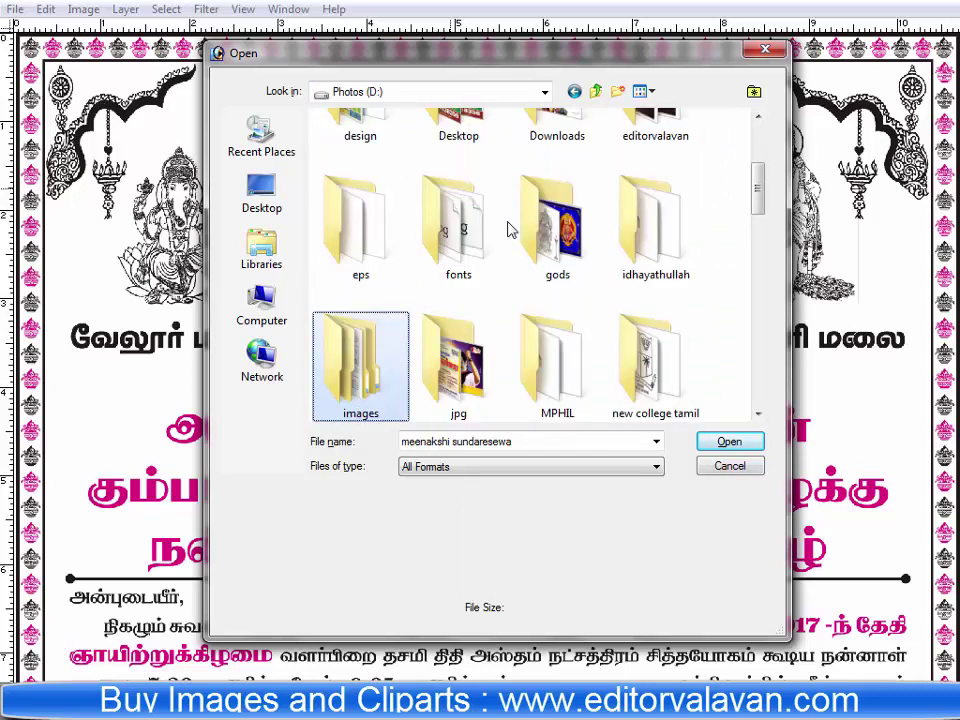
double_click(510, 230)
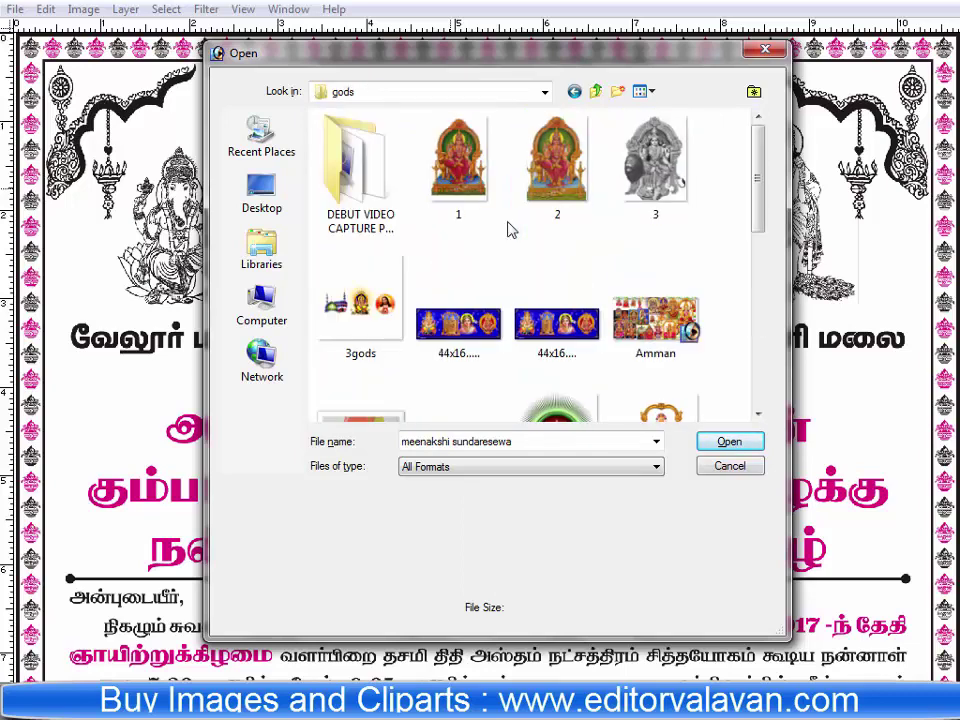
key("Down")
key("Right")
key("Right")
key("Right")
key("Return")
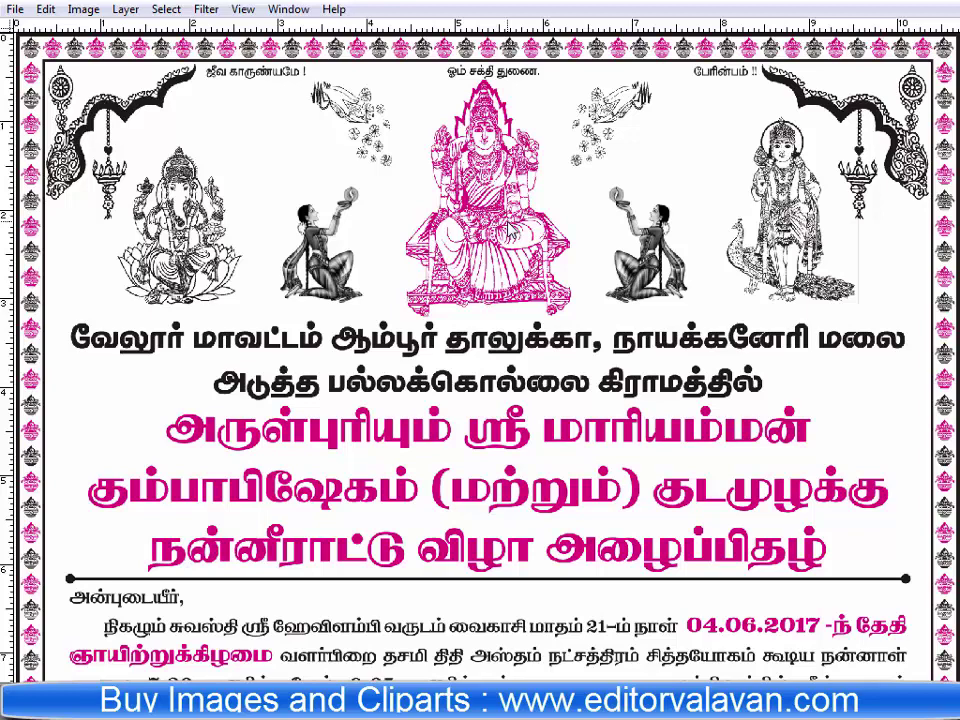
Dismiss the missing-fonts alert so Amman.psd opens in its own window.
key("ctrl+p")
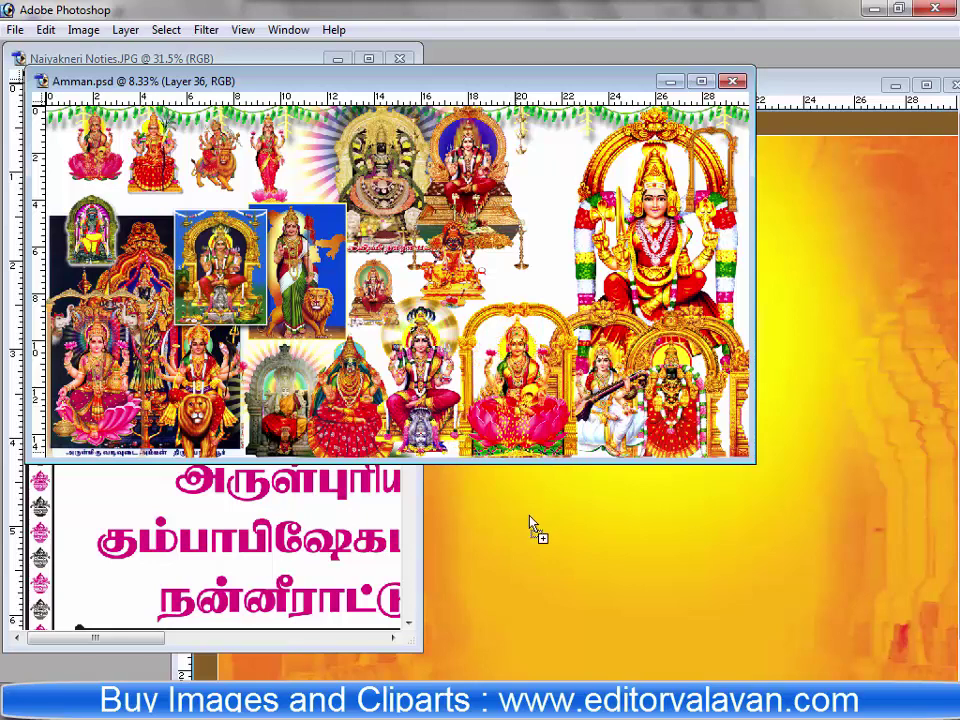
Copy the seated goddess into the poster, scale it down proportionally, and move it left.
left_click_drag(530, 527, 531, 516)
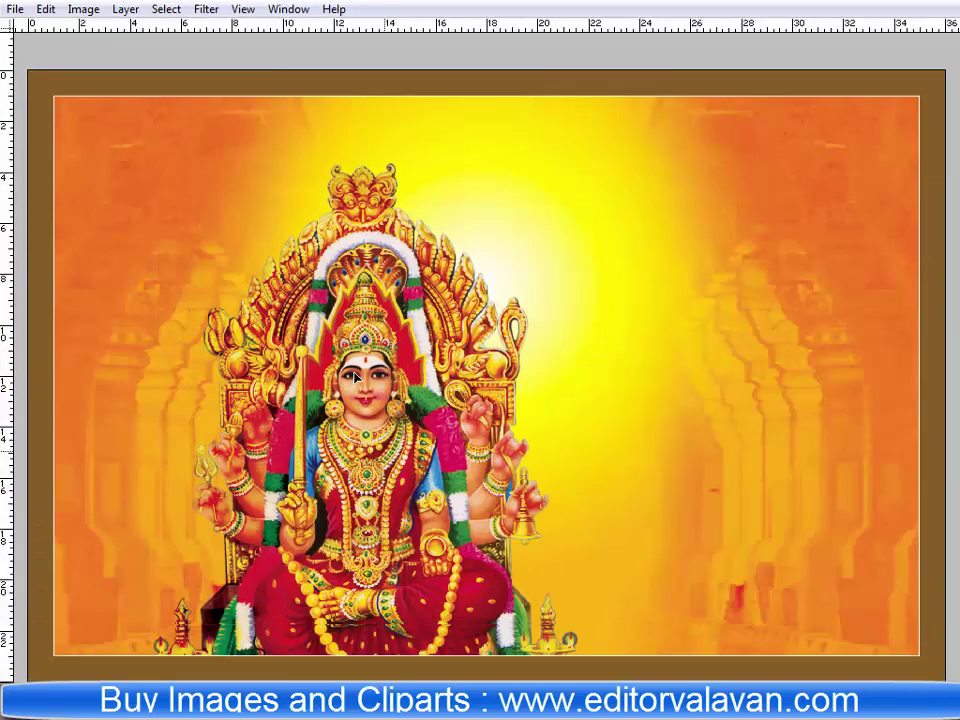
key("ctrl+t")
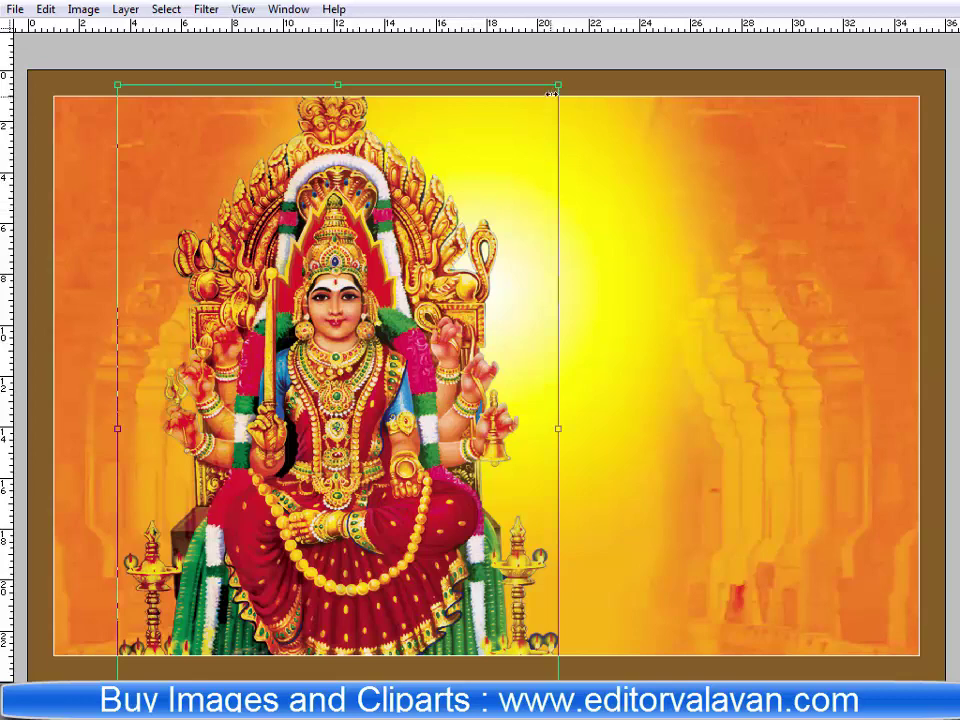
left_click_drag(563, 80, 484, 201)
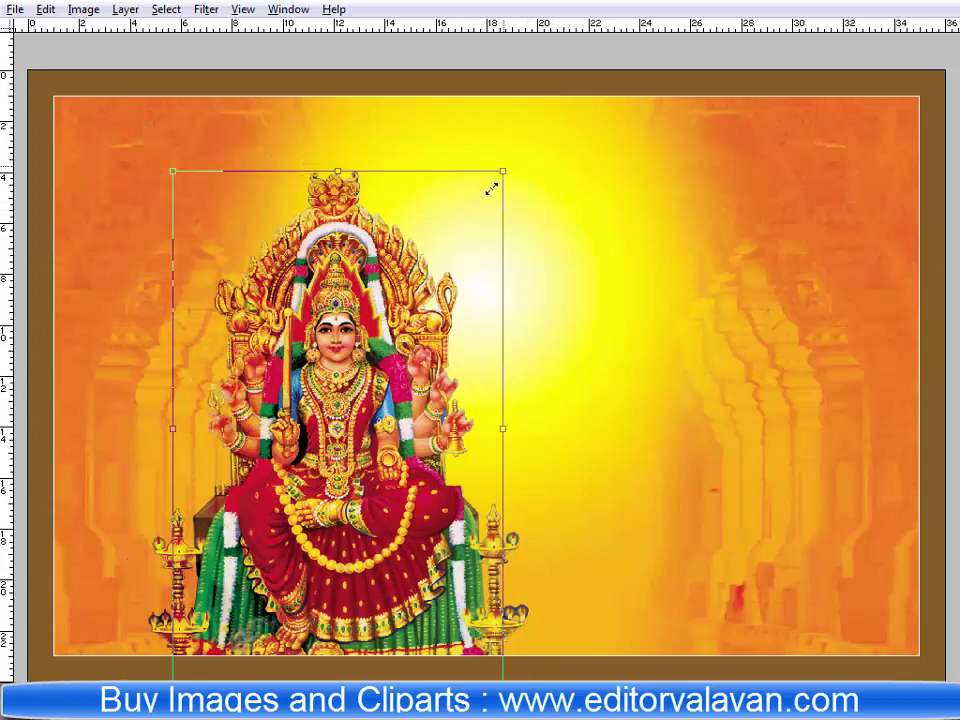
key("Return")
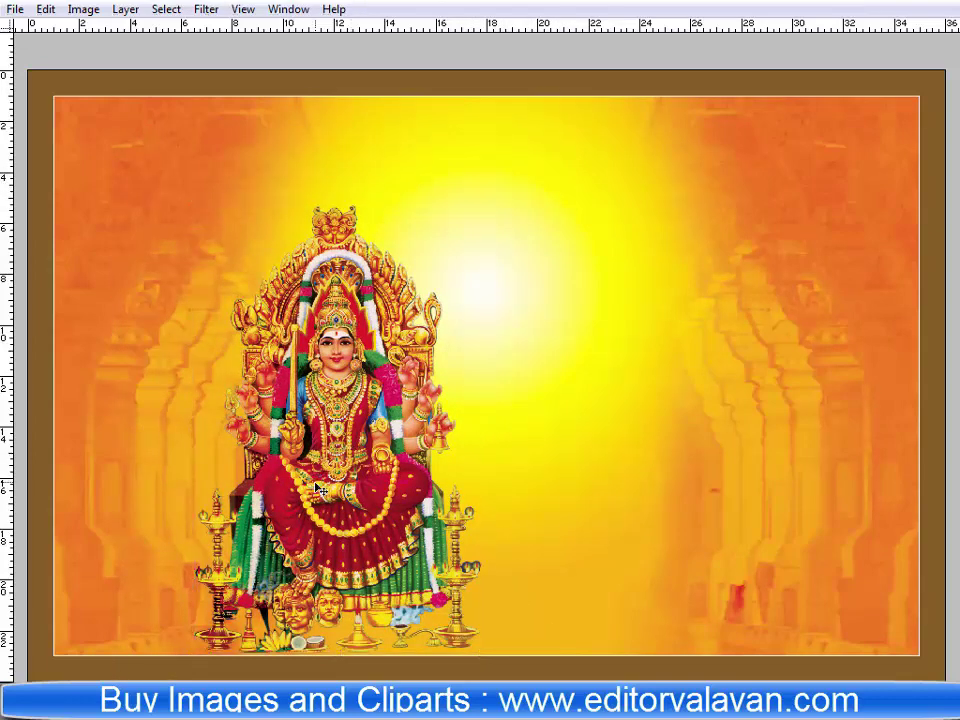
mouse_move(334, 484)
left_mouse_down()
mouse_move(197, 355)
mouse_move(167, 370)
mouse_move(188, 385)
mouse_move(198, 413)
mouse_move(216, 415)
left_mouse_up()
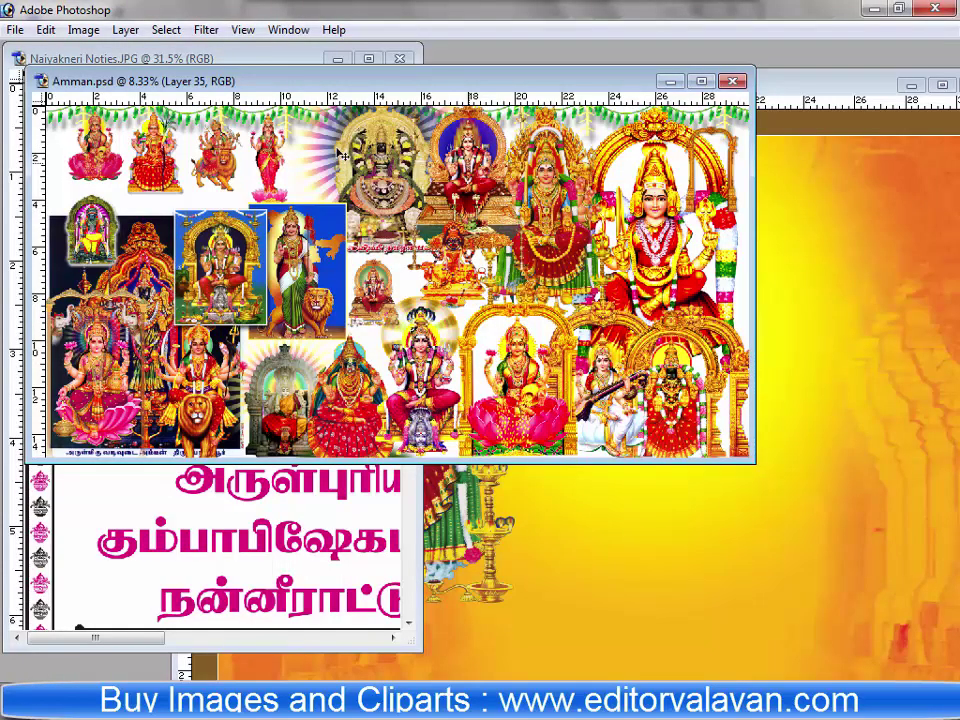
Drag the Shape 1 rainbow sunburst from Amman.psd to the poster's lower centre.
mouse_move(320, 141)
left_mouse_down()
mouse_move(315, 180)
mouse_move(497, 565)
mouse_move(515, 480)
left_mouse_up()
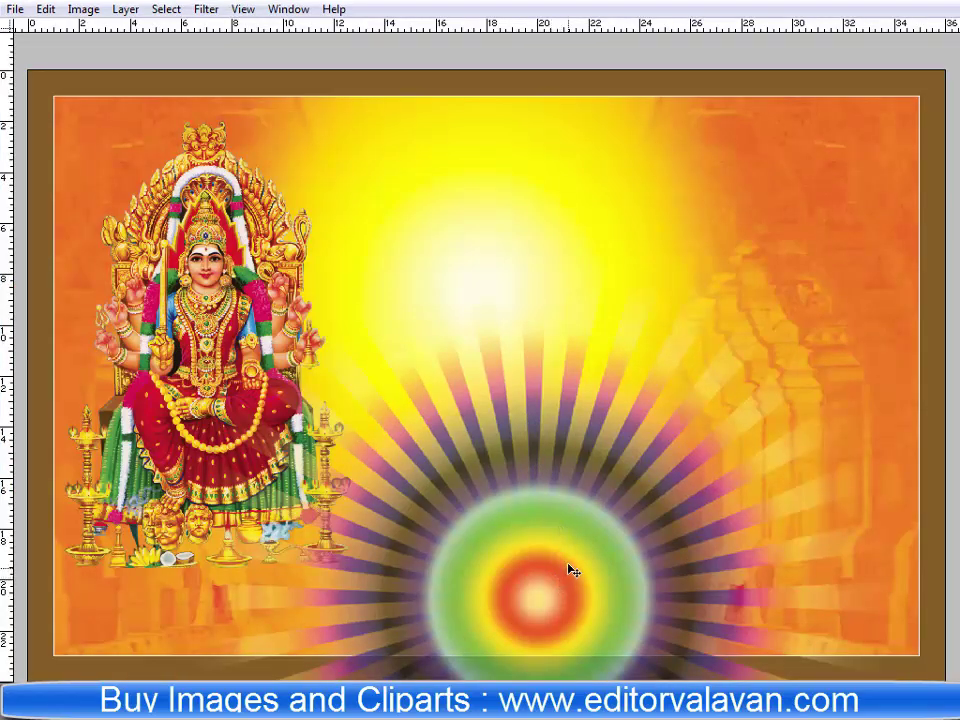
Move the sunburst over the goddess and add a vertical guide across the poster.
left_click_drag(573, 570, 343, 281)
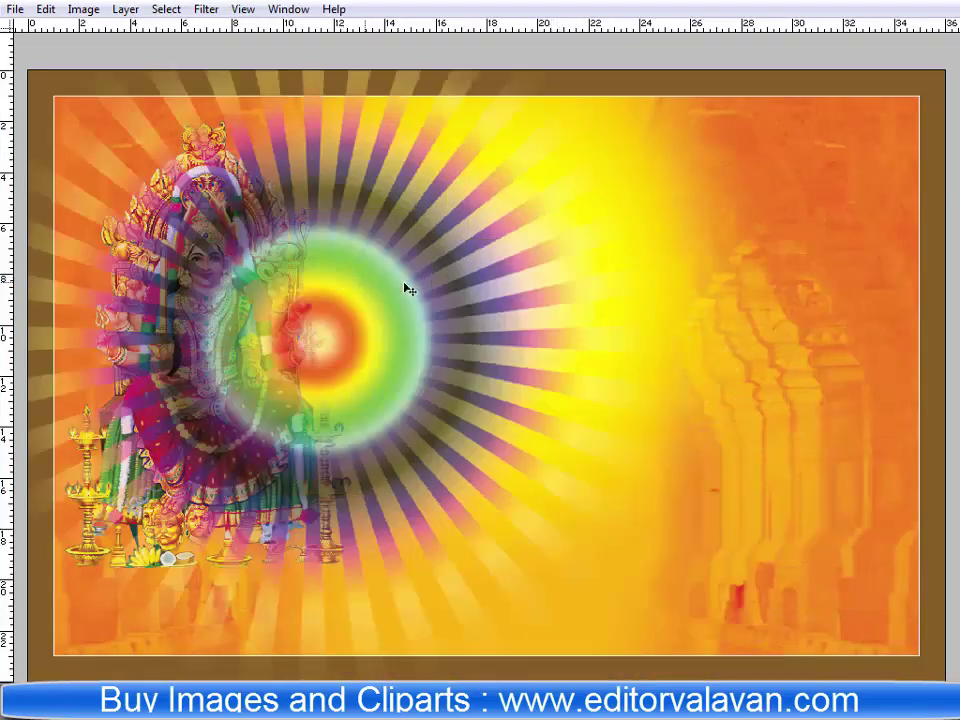
left_click_drag(5, 400, 701, 635)
key("ctrl+minus")
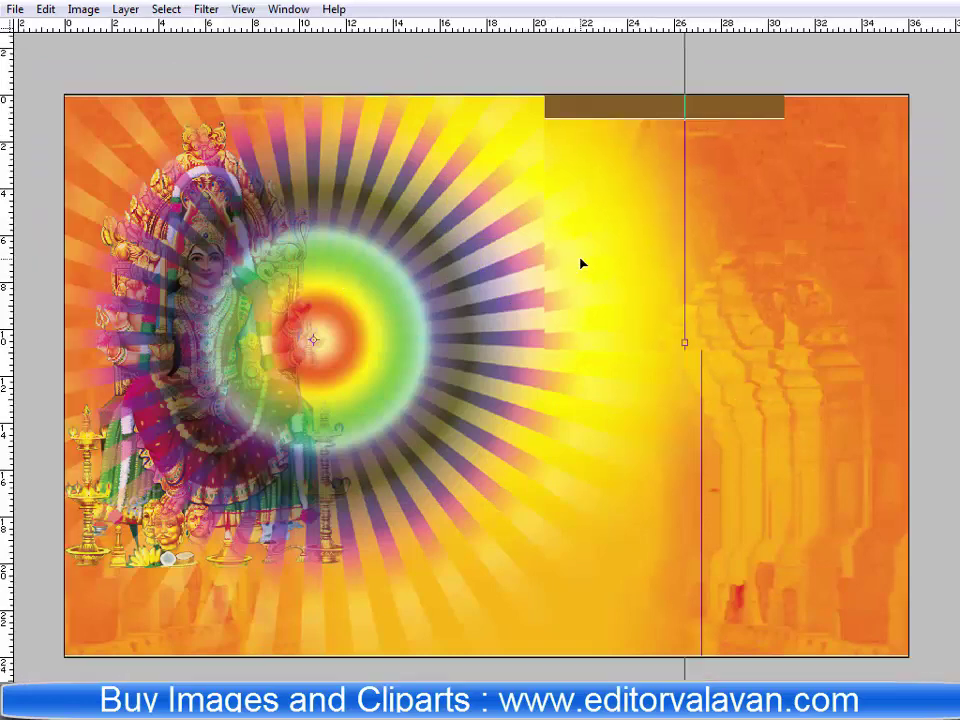
Shrink the sunburst and centre it as a halo behind the goddess's head, then restore the panels.
key("ctrl+t")
key("ctrl+minus")
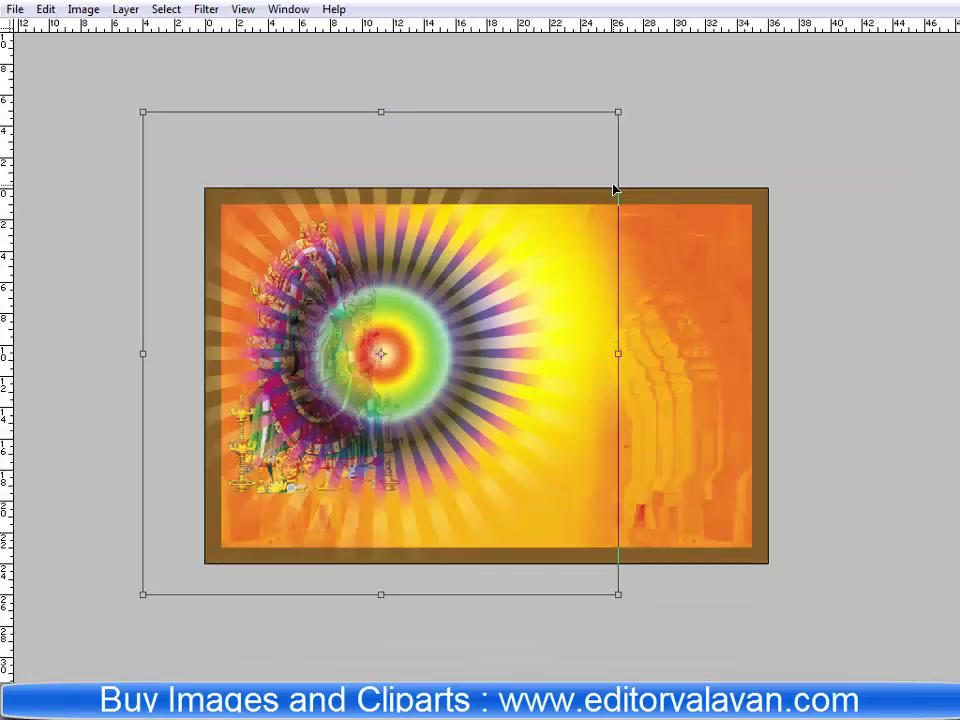
left_click_drag(576, 140, 457, 286)
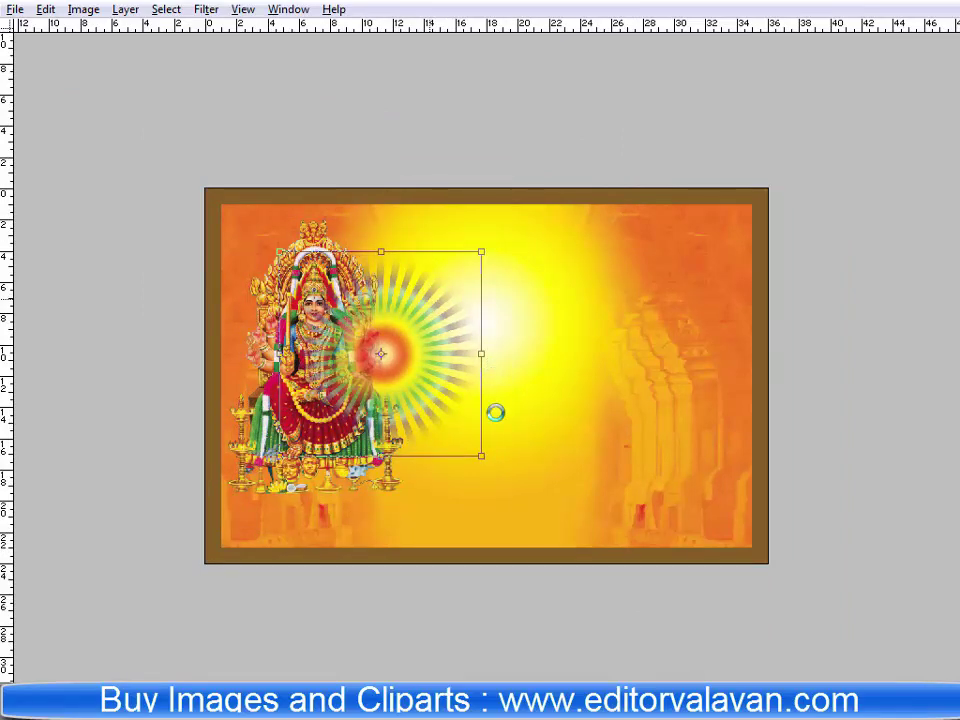
key("Return")
left_click_drag(527, 435, 167, 180)
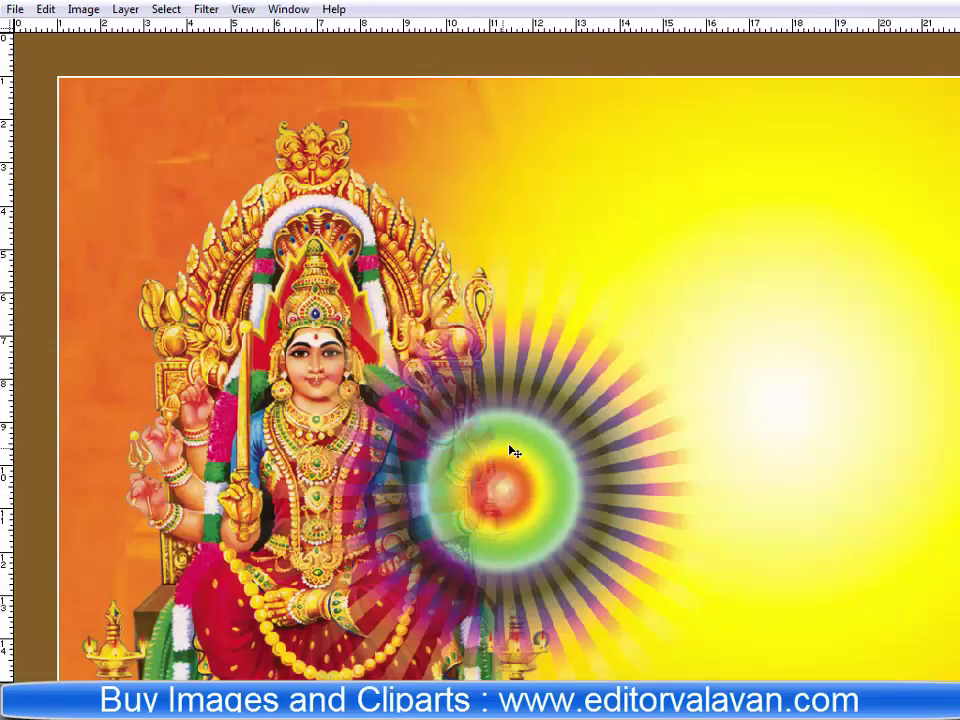
left_click_drag(513, 452, 317, 258)
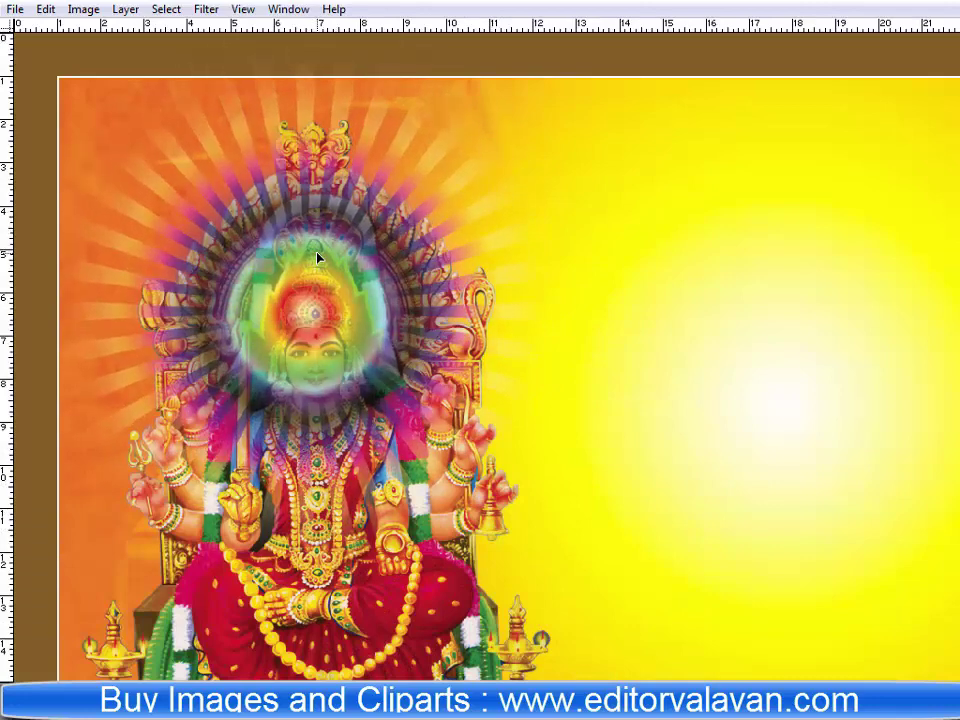
key("Tab")
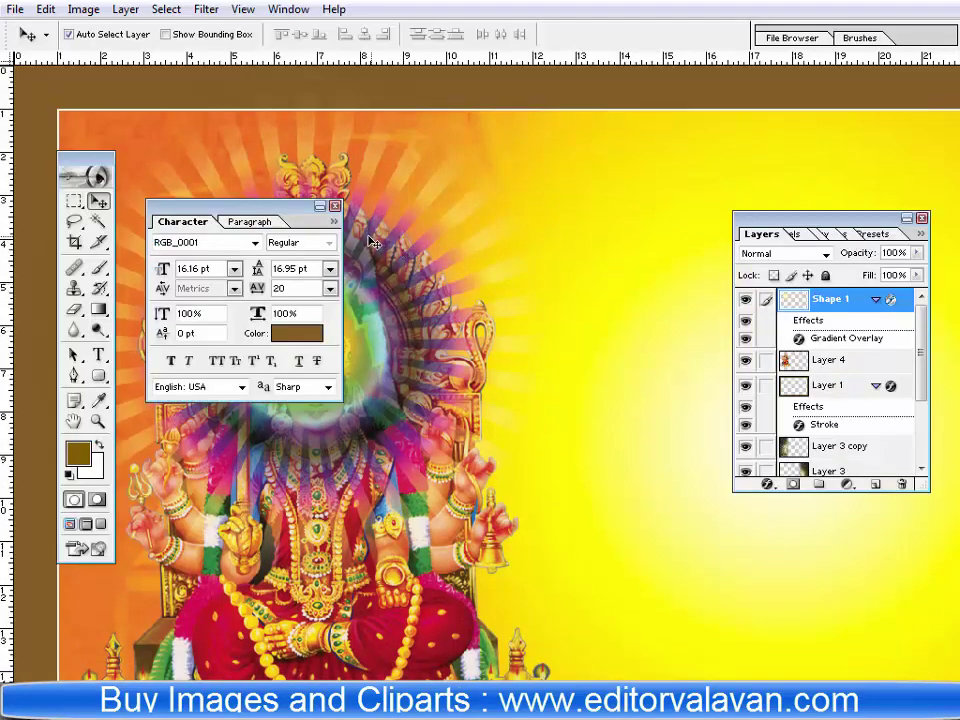
Send the sunburst two levels behind the goddess and nudge the goddess image slightly right.
key("ctrl+bracketleft")
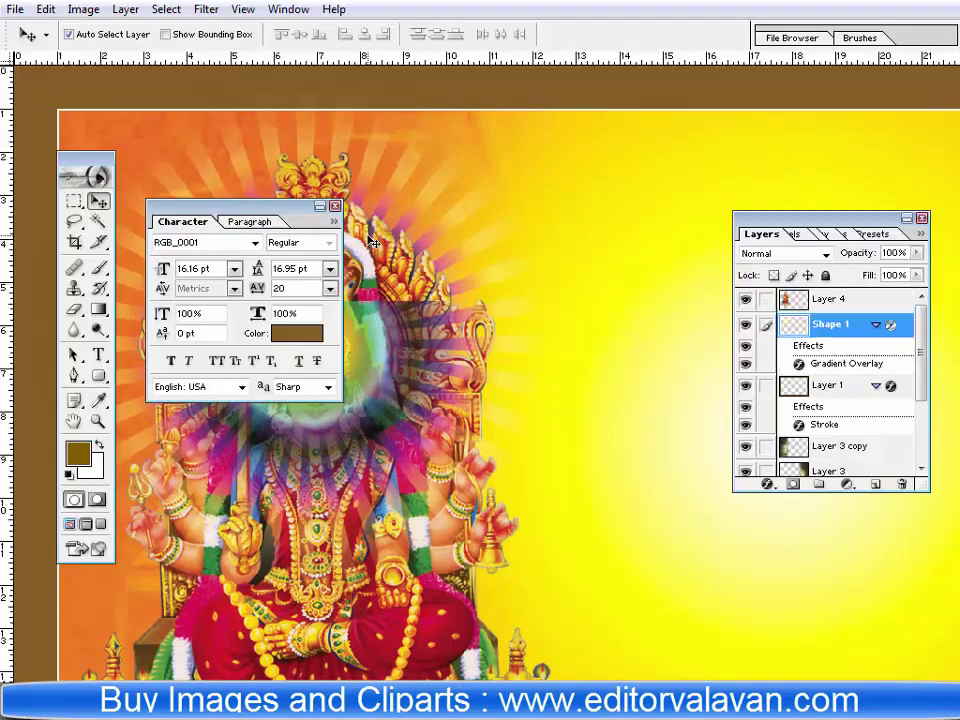
key("ctrl+bracketleft")
key("Tab")
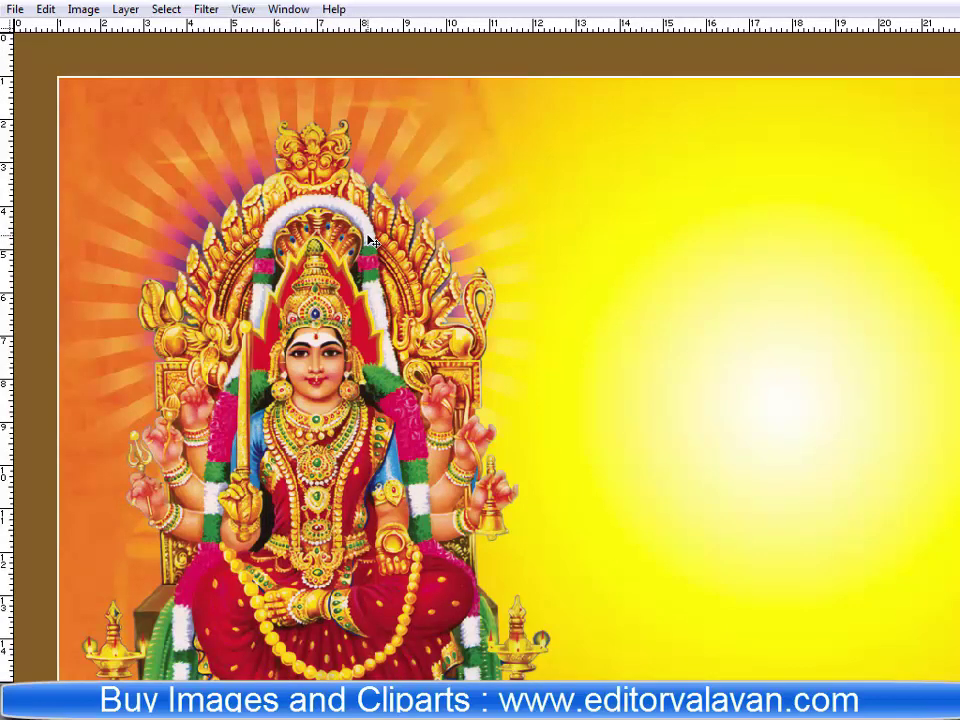
key("ctrl+t")
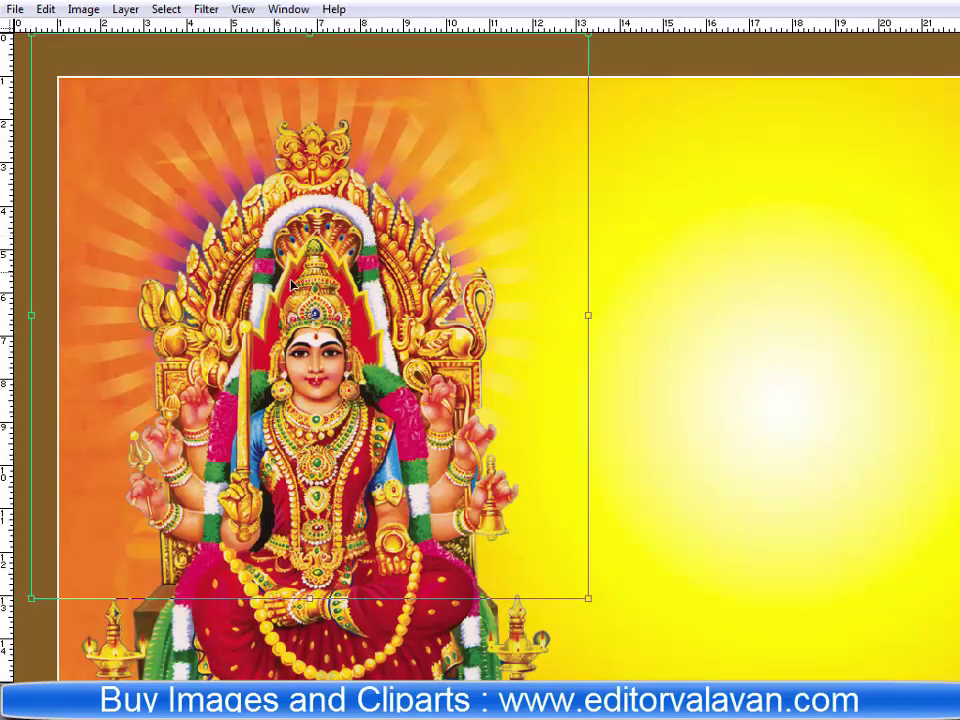
key("Right")
key("Right")
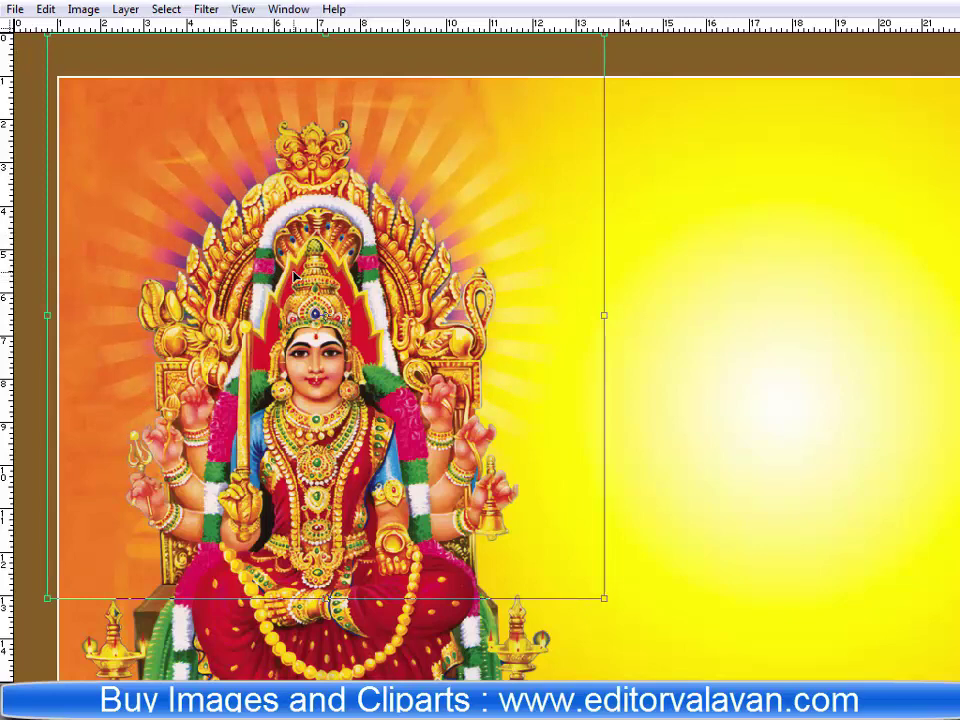
key("Return")
key("Tab")
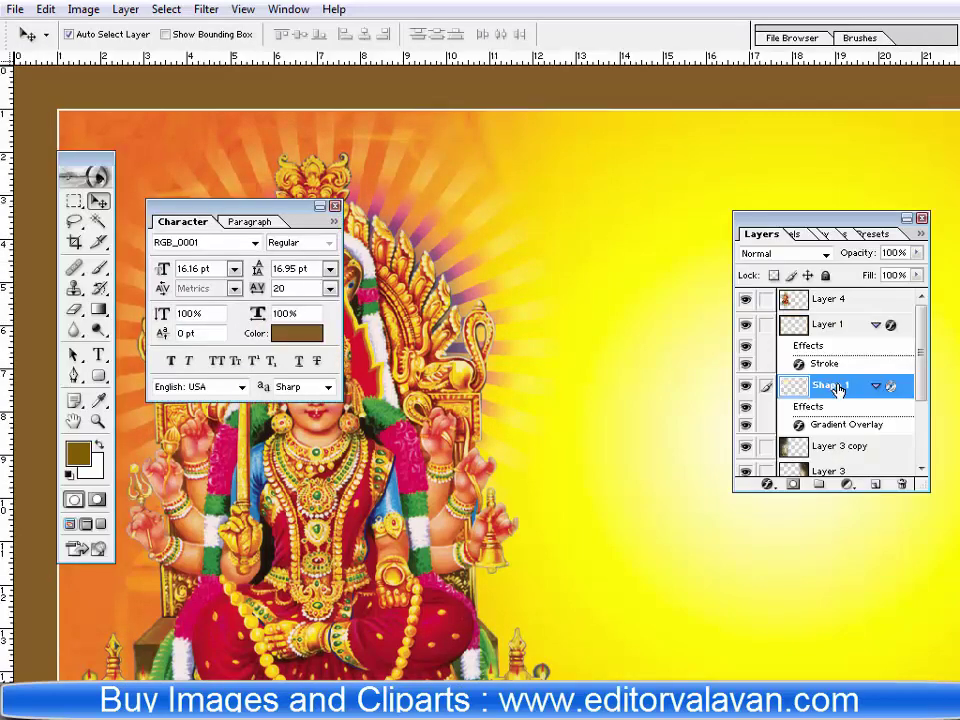
Turn off the sunburst's Gradient Overlay in Blending Options and drag the goddess figure into the layout.
right_click(838, 390)
left_click(838, 428)
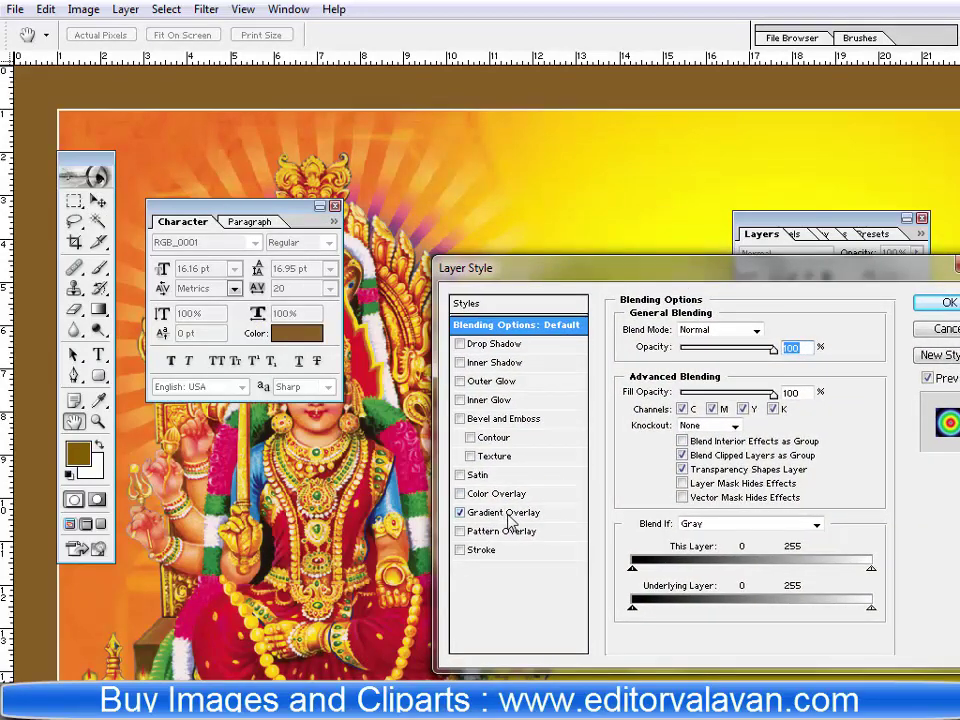
left_click(460, 513)
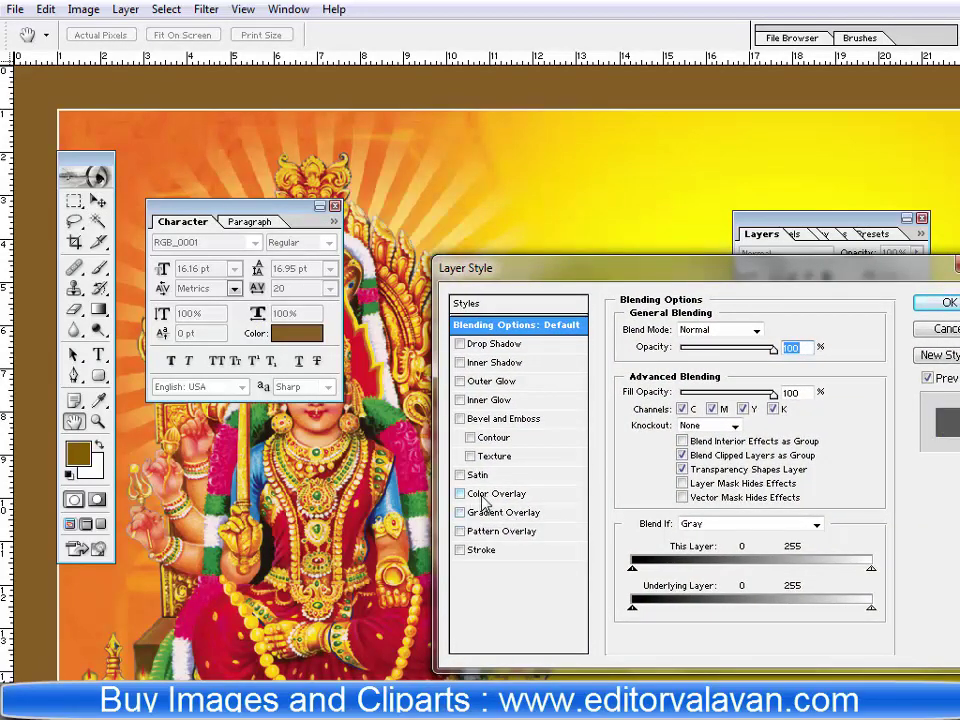
left_click(948, 302)
key("Tab")
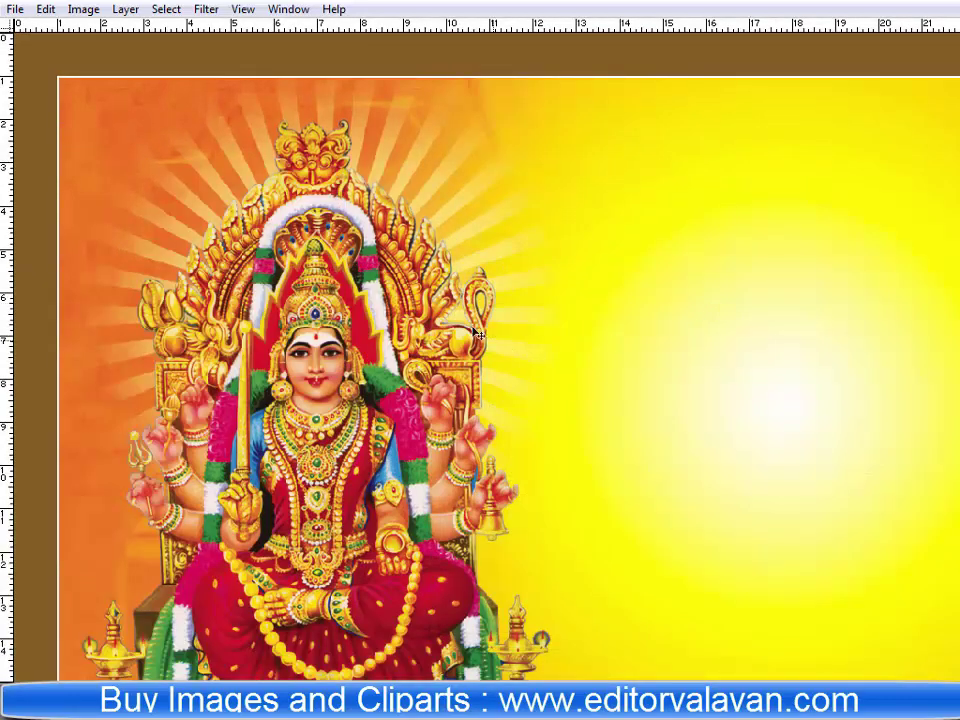
left_click_drag(333, 265, 785, 428)
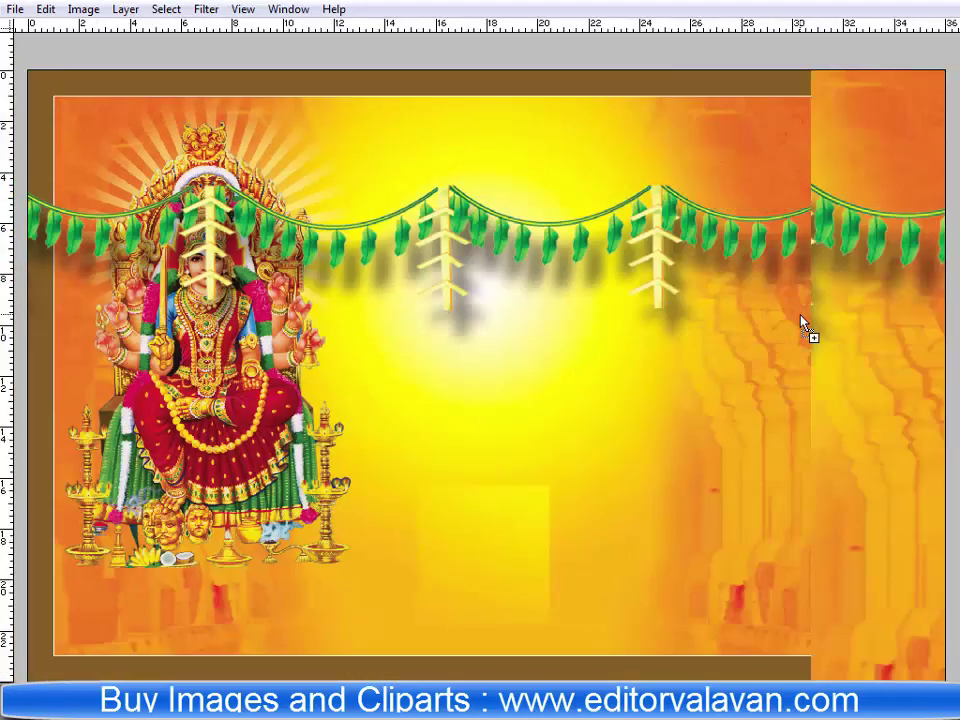
Shrink the garland into a thin strip and move it up to the poster's top edge.
key("ctrl+minus")
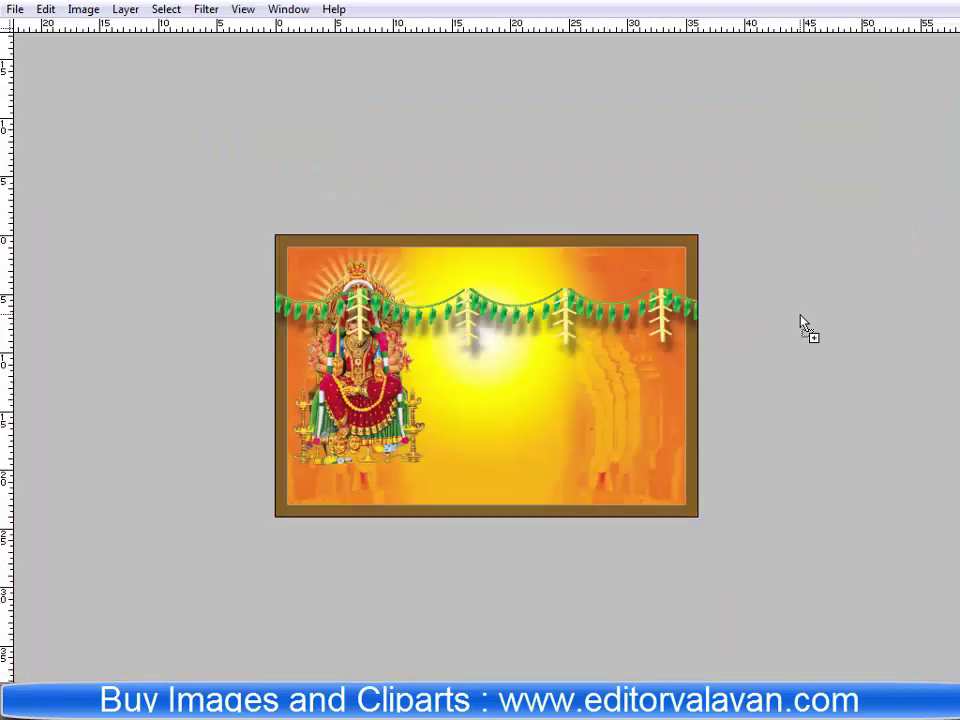
key("ctrl+t")
left_click_drag(217, 295, 641, 303)
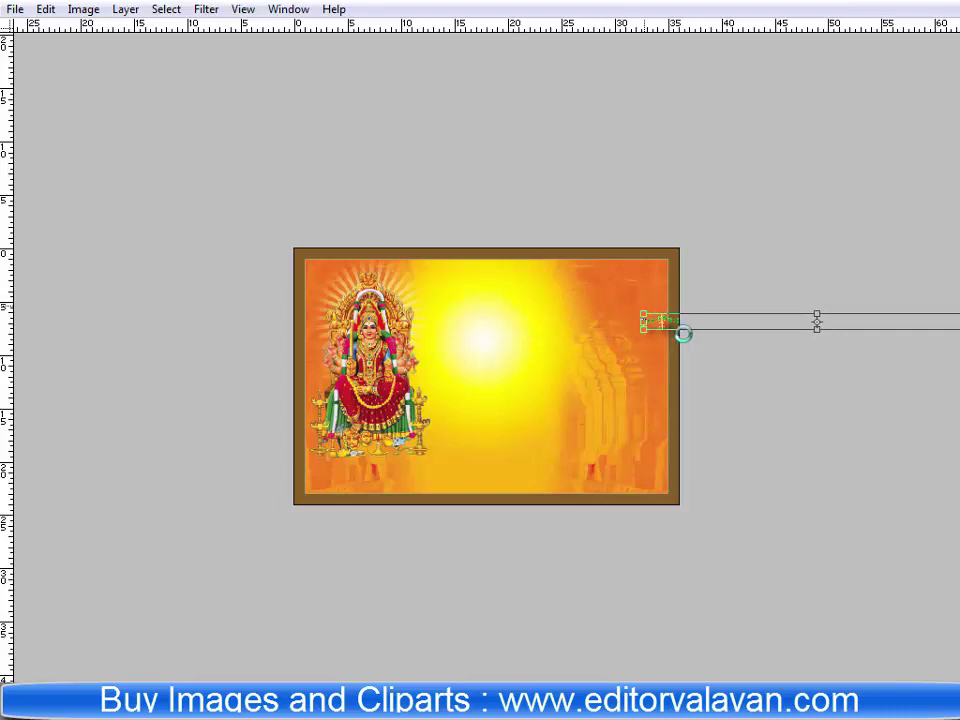
key("Return")
mouse_move(667, 324)
left_mouse_down()
mouse_move(305, 272)
mouse_move(400, 320)
left_mouse_up()
left_click_drag(272, 226, 287, 140)
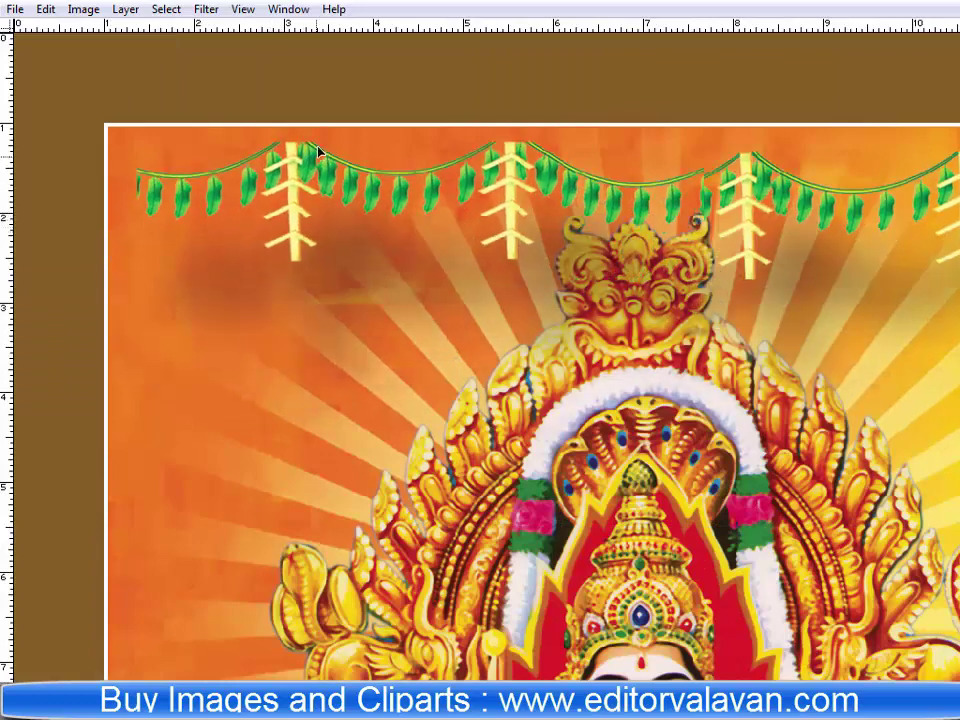
key("Left")
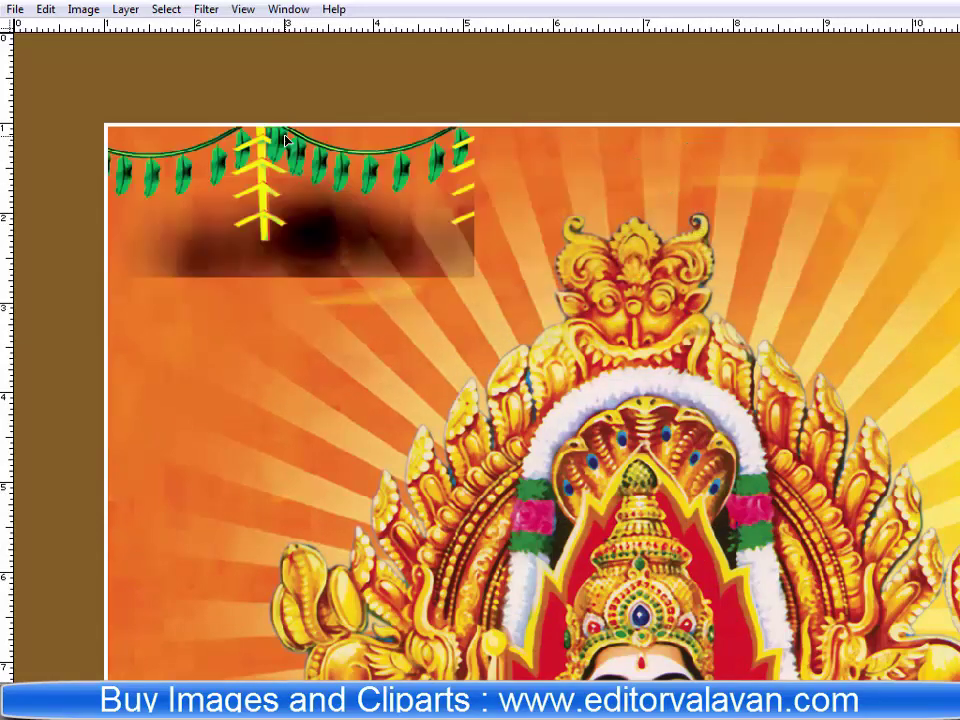
Remove the garland's dark drop shadow and fit the whole poster in view.
key("ctrl+z")
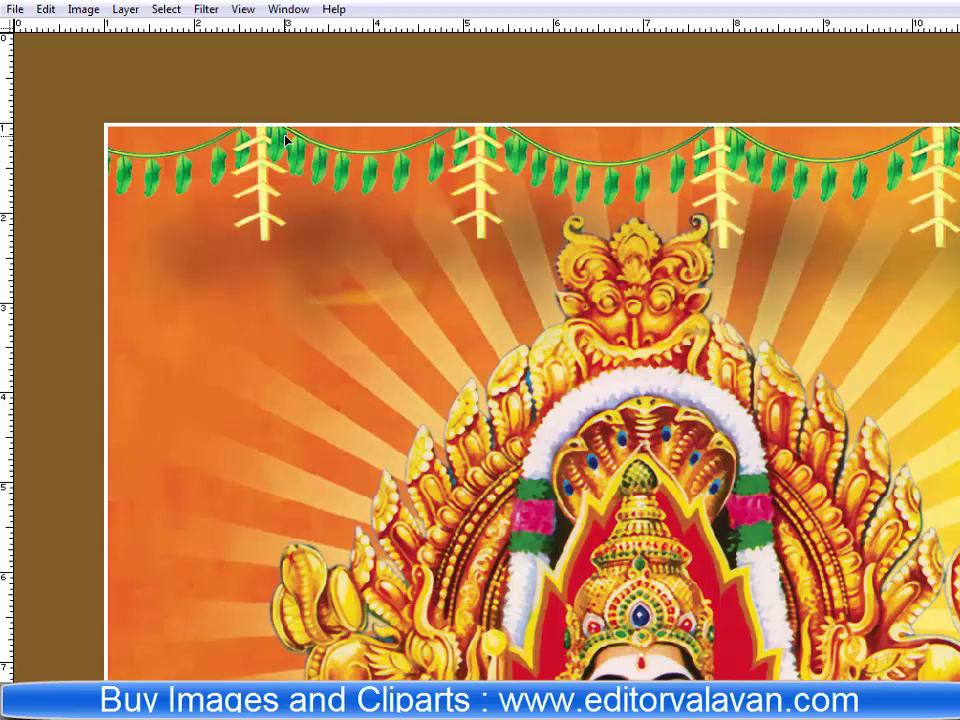
key("alt+l")
key("Escape")
key("ctrl+0")
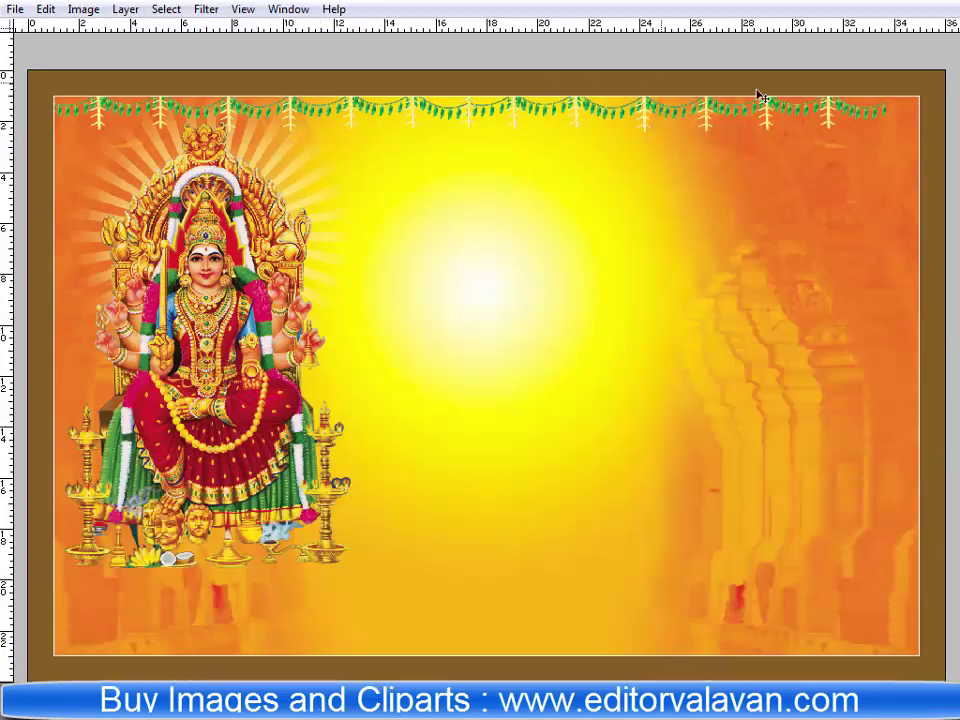
Stretch the garland strip out to the poster's right edge.
key("ctrl+t")
mouse_move(884, 115)
left_mouse_down()
mouse_move(920, 112)
mouse_move(540, 111)
left_mouse_up()
key("Escape")
key("ctrl+t")
left_click_drag(886, 103, 921, 105)
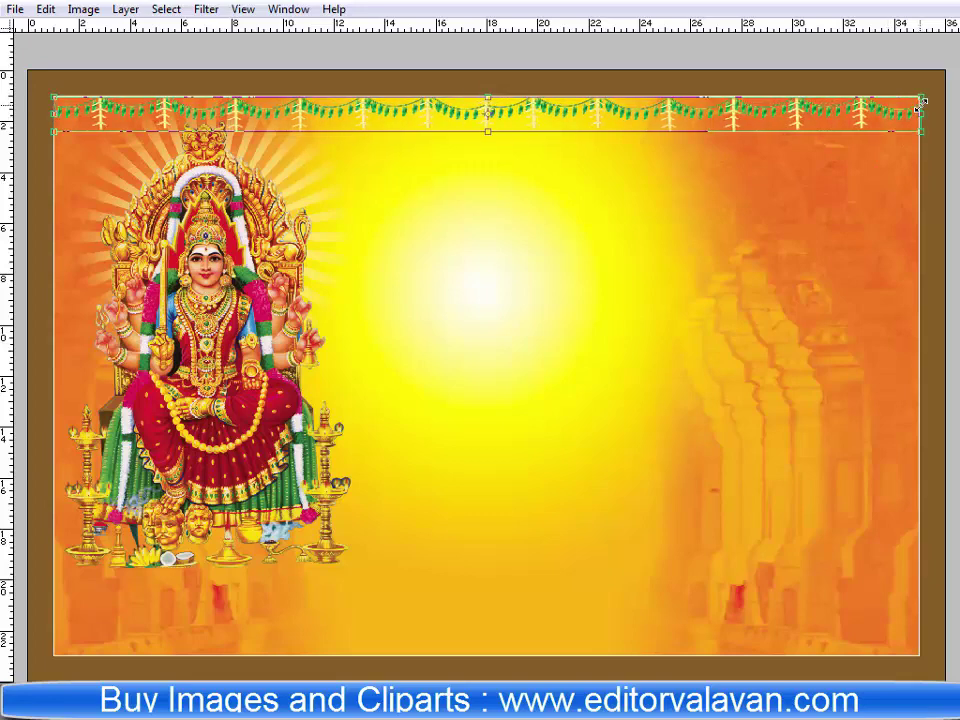
Apply the garland stretch and close Amman.psd without saving changes.
key("Return")
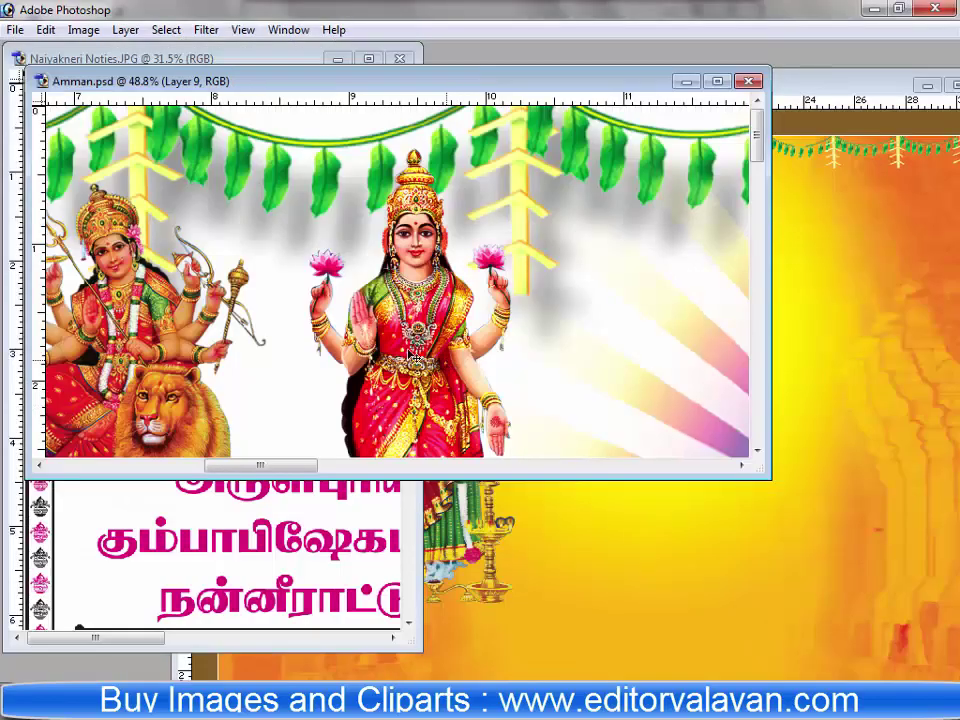
right_click(437, 328)
left_click(451, 340)
key("ctrl+w")
left_click(484, 279)
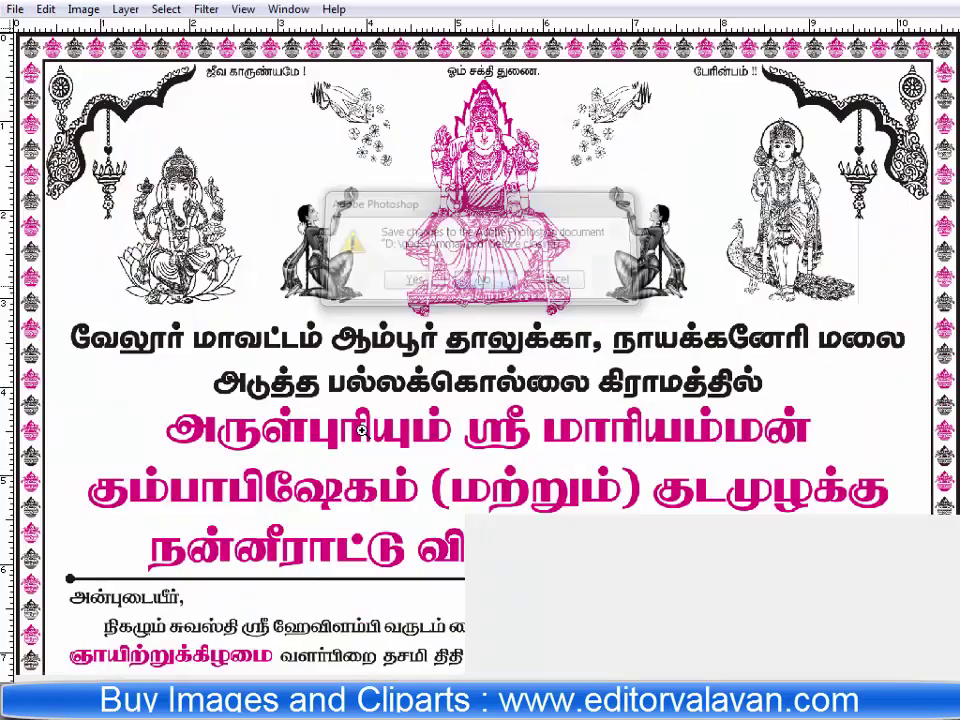
Fit the Naiyakneri Notices page to the screen and copy its footer block.
right_click(410, 397)
left_click(463, 407)
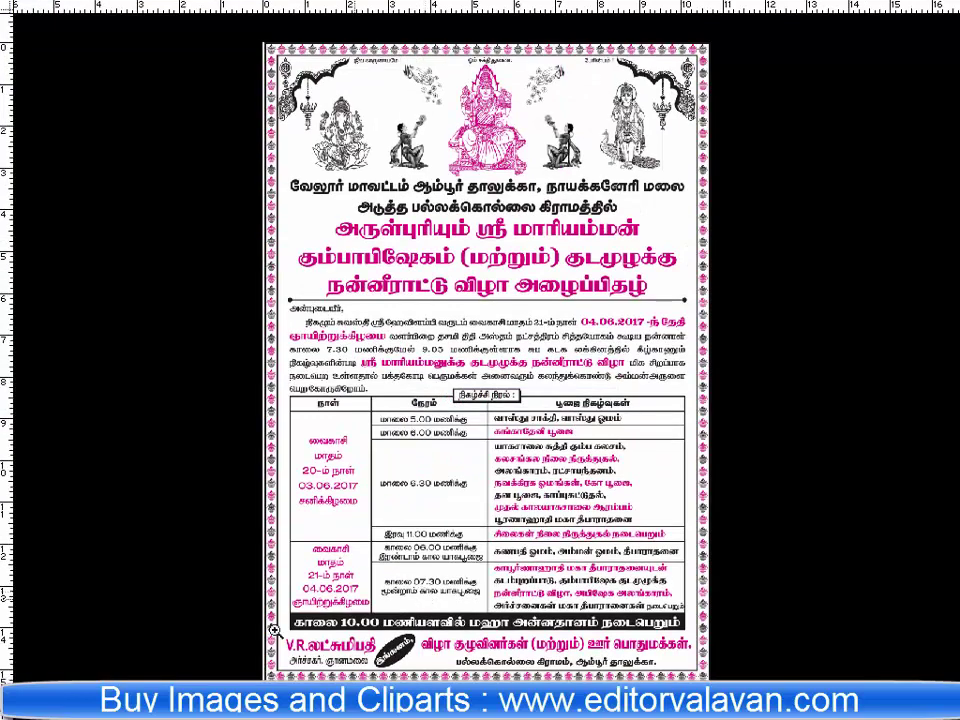
left_click(484, 521)
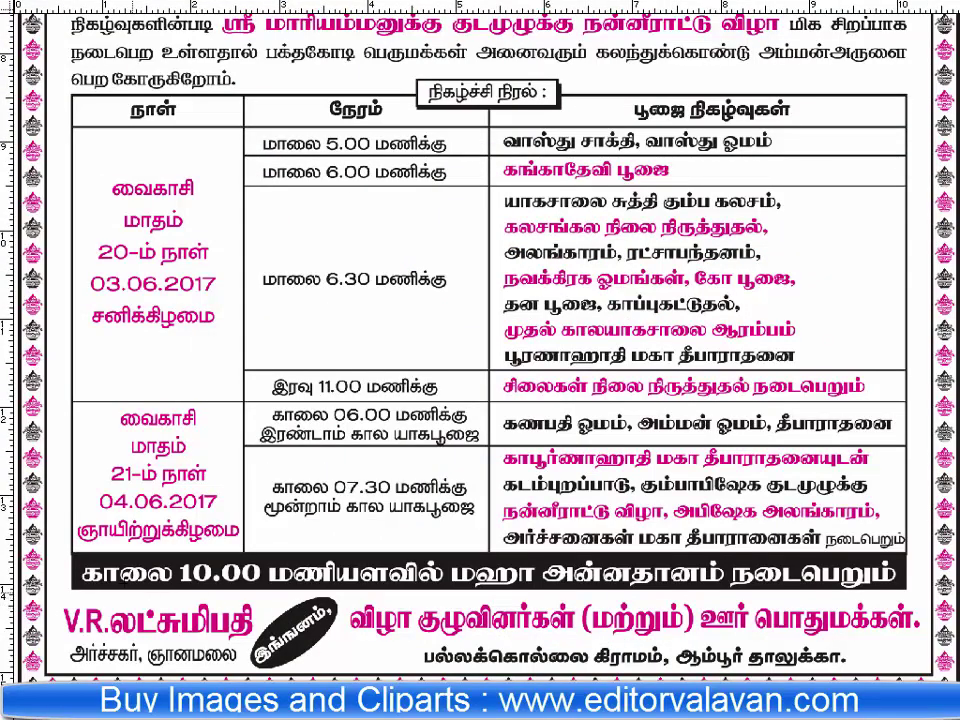
key("ctrl+d")
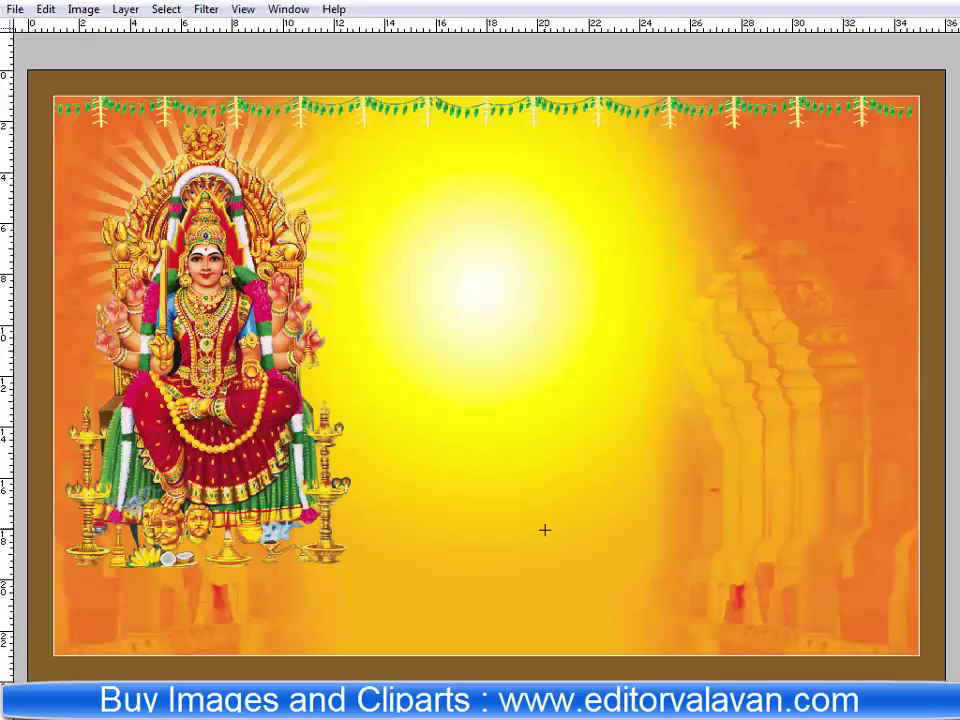
Paste the footer banner into the poster, bring it forward and move it to the bottom edge.
key("ctrl+v")
key("ctrl+bracketright")
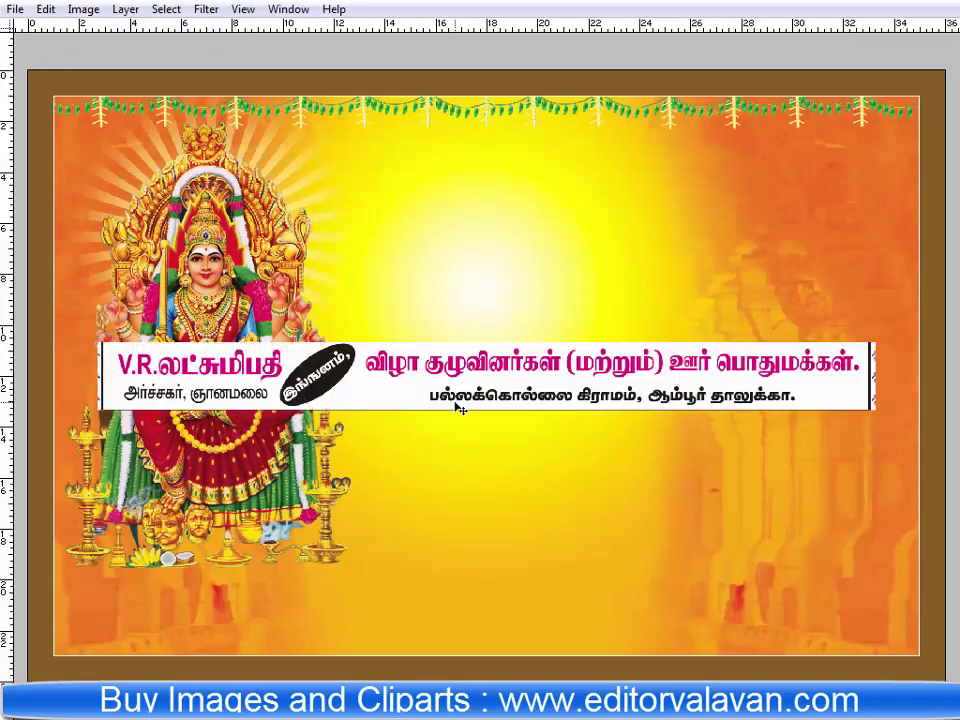
mouse_move(416, 390)
left_mouse_down()
mouse_move(404, 630)
mouse_move(423, 630)
mouse_move(422, 656)
mouse_move(418, 633)
left_mouse_up()
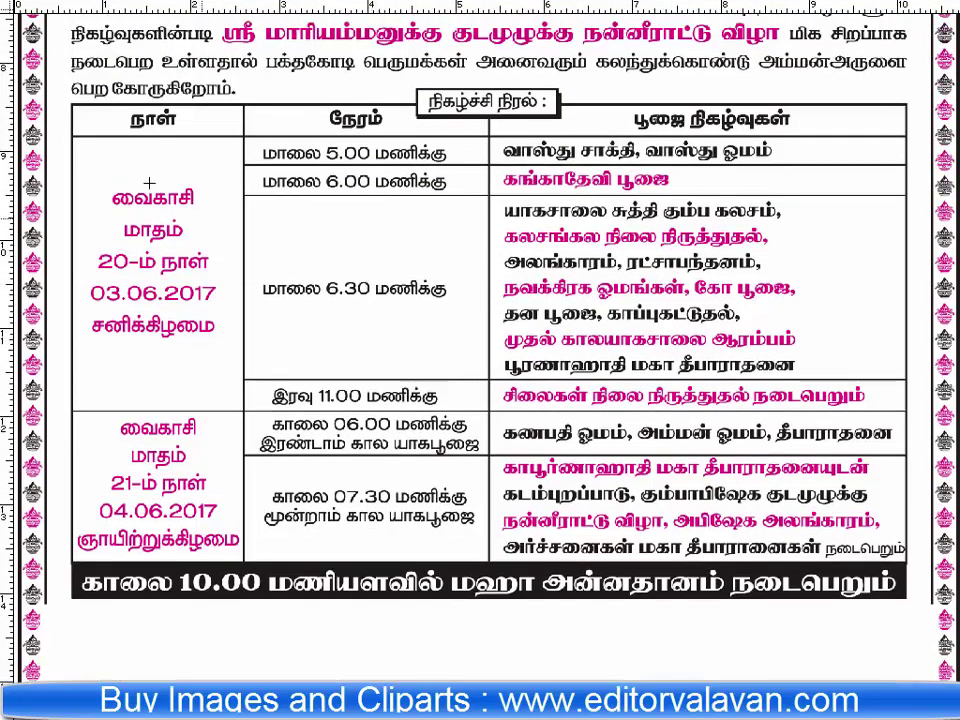
Cut the schedule table and the Tamil title lines out of the notice.
left_click_drag(67, 100, 908, 600)
key("Delete")
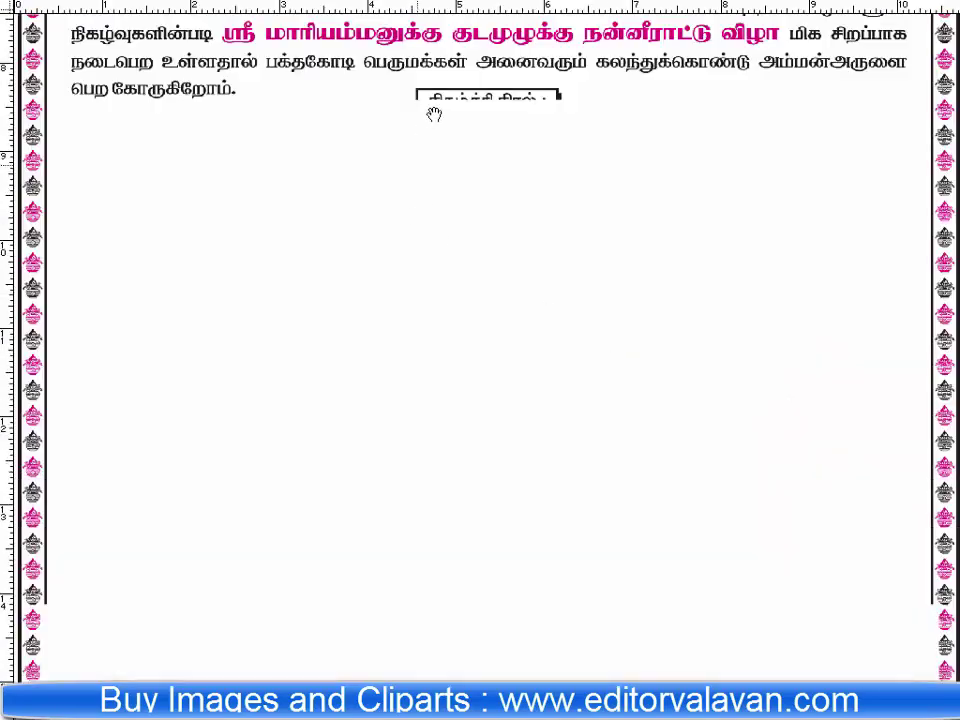
left_click_drag(433, 114, 432, 393)
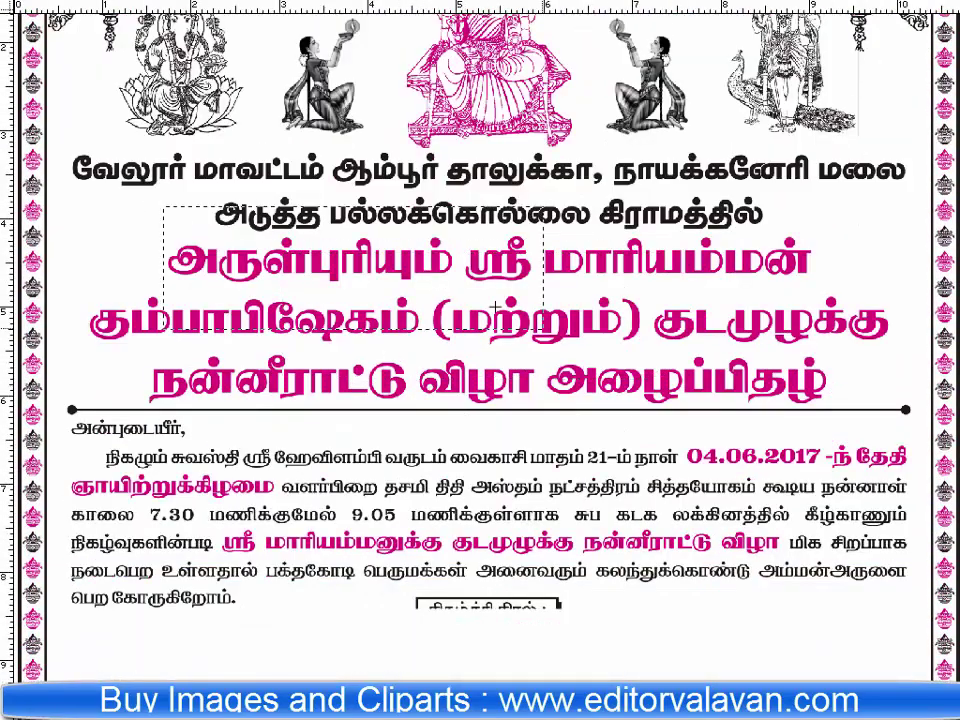
left_click_drag(47, 142, 914, 408)
key("Delete")
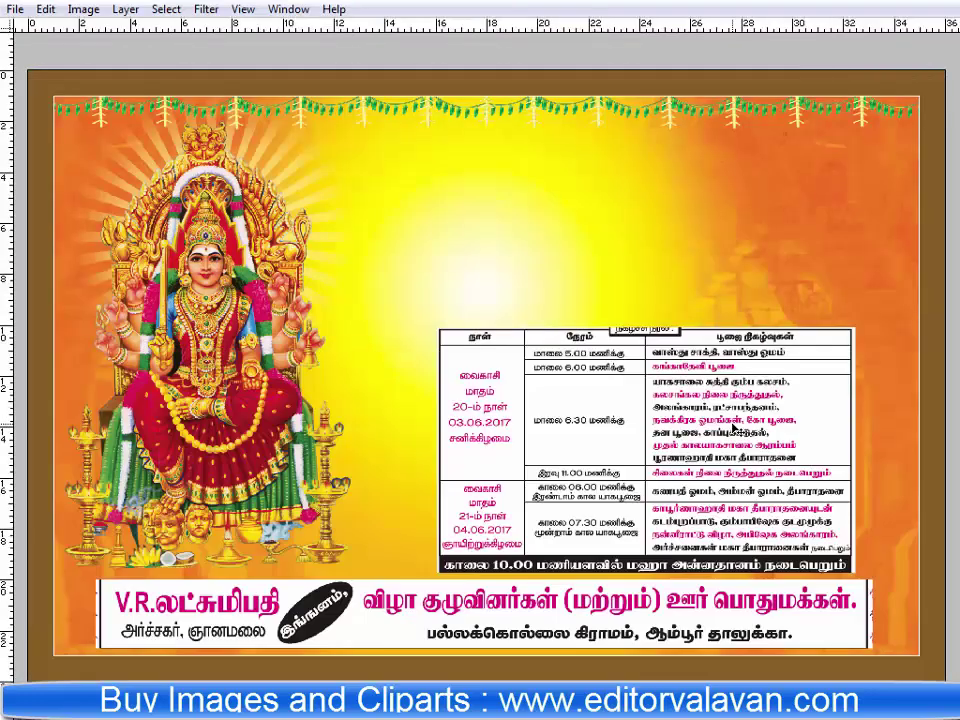
Paste the Tamil title block into the poster, move it up and shrink it slightly.
key("ctrl+v")
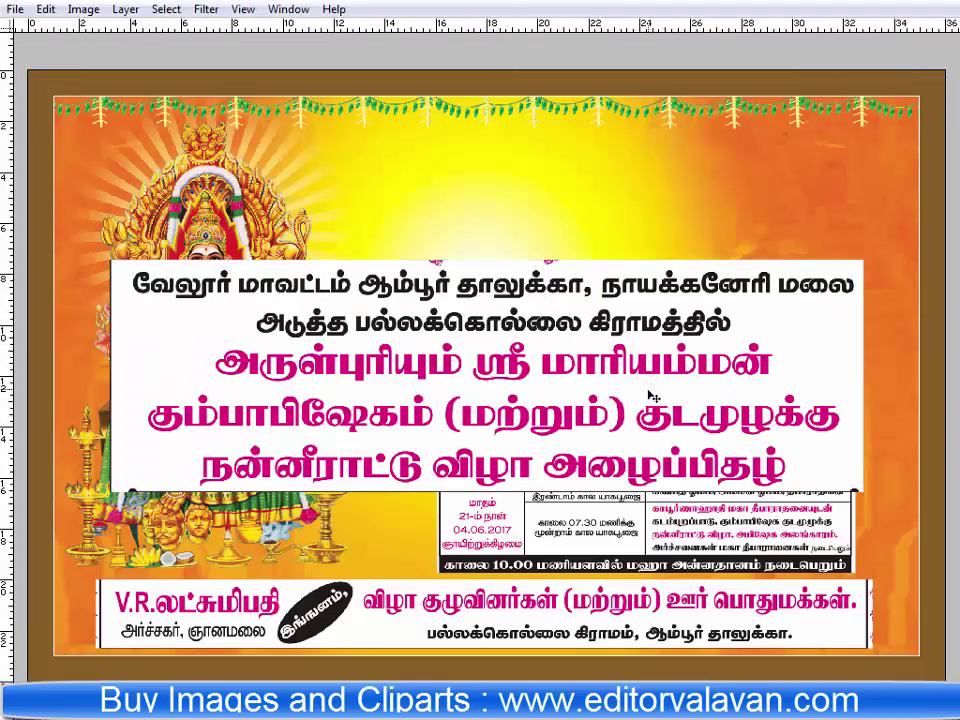
left_click_drag(652, 397, 745, 214)
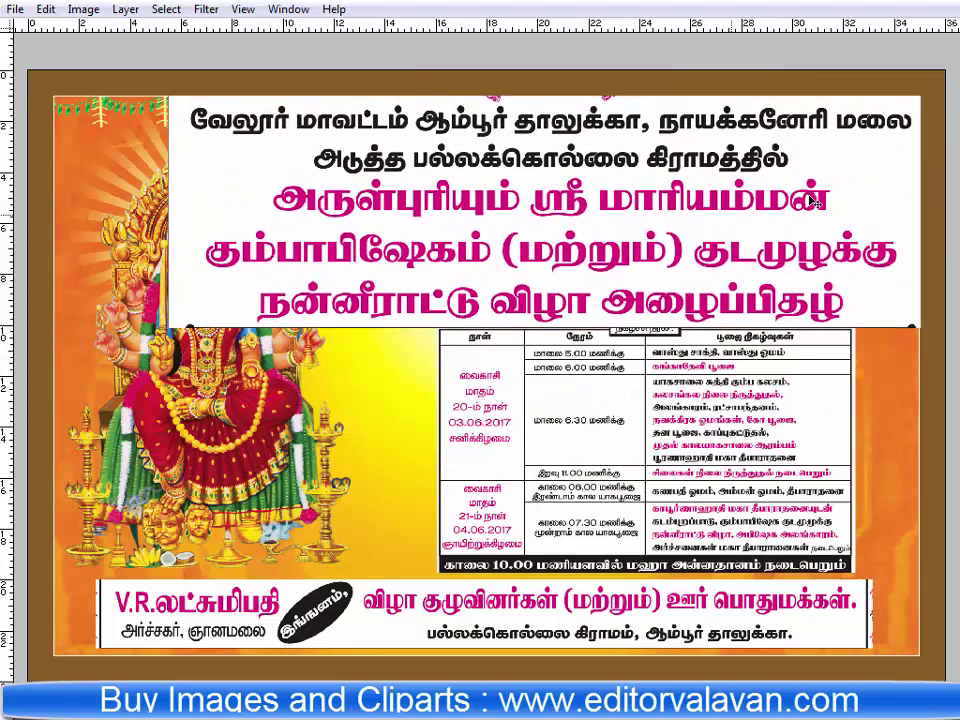
left_click_drag(918, 96, 852, 118)
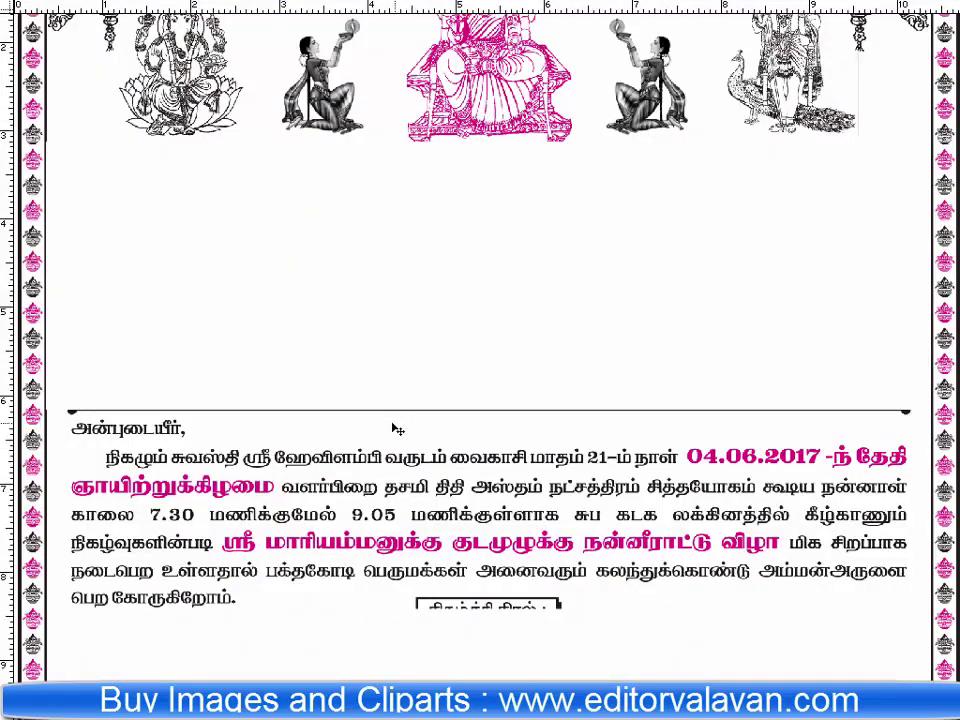
Select the date and day text in the invitation, paste it into the poster and position it.
scroll(397, 429, "down", 3)
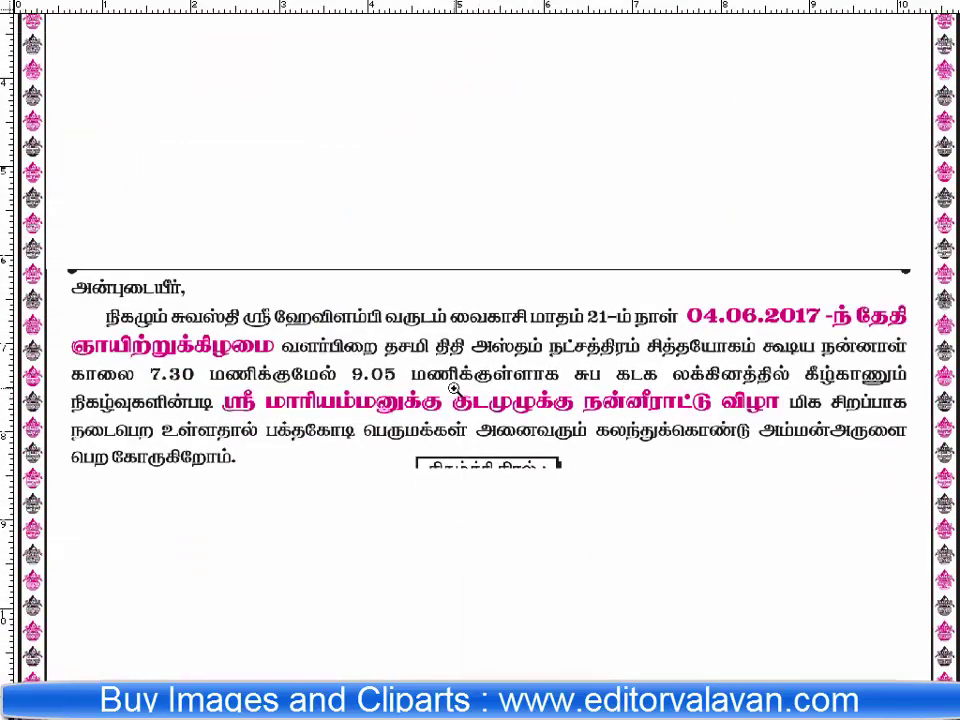
key("ctrl+0")
left_click(540, 420)
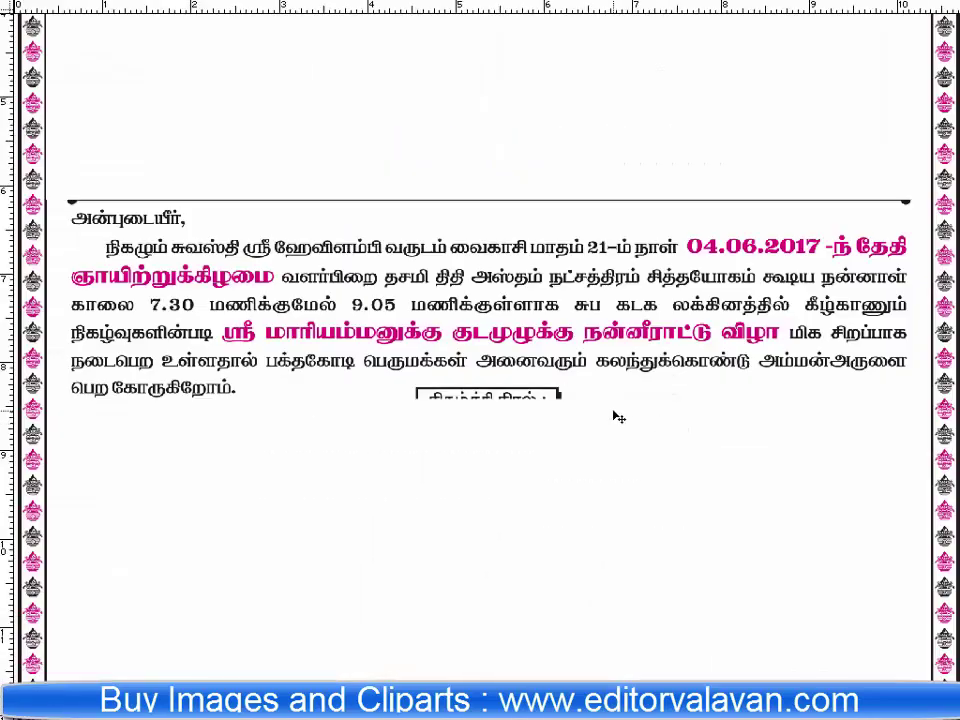
left_click_drag(63, 193, 925, 437)
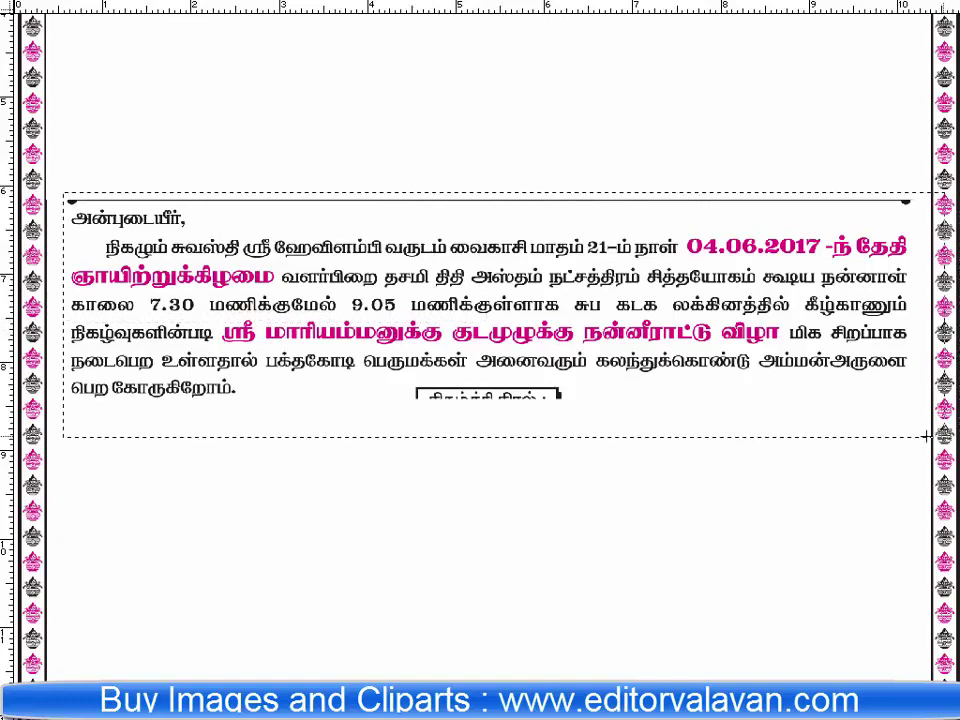
left_click(694, 167)
left_click_drag(672, 205, 916, 272)
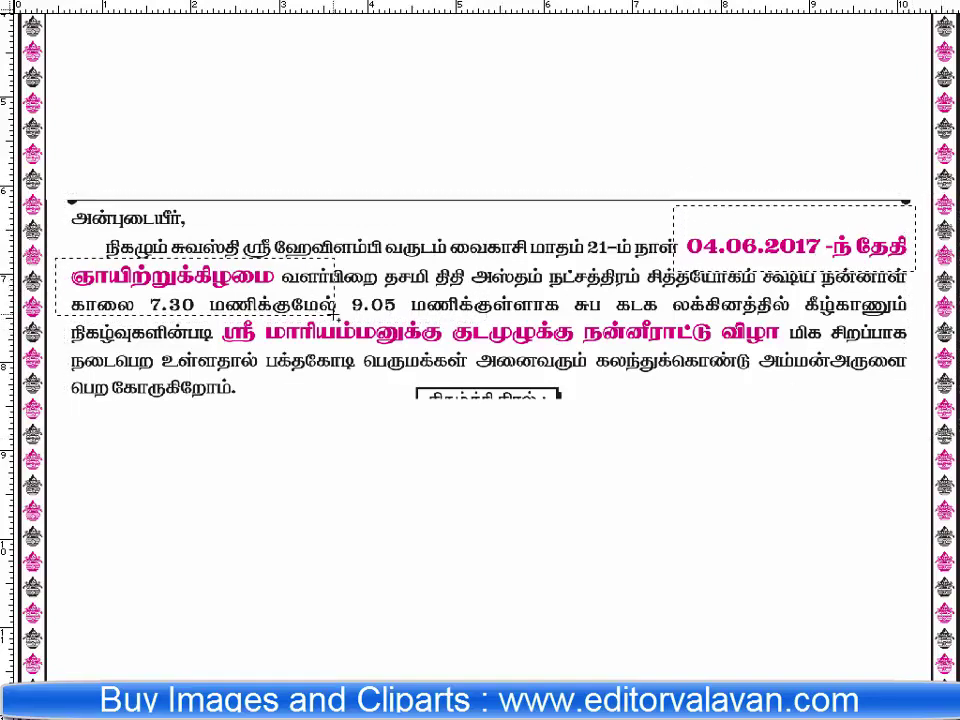
key("ctrl+v")
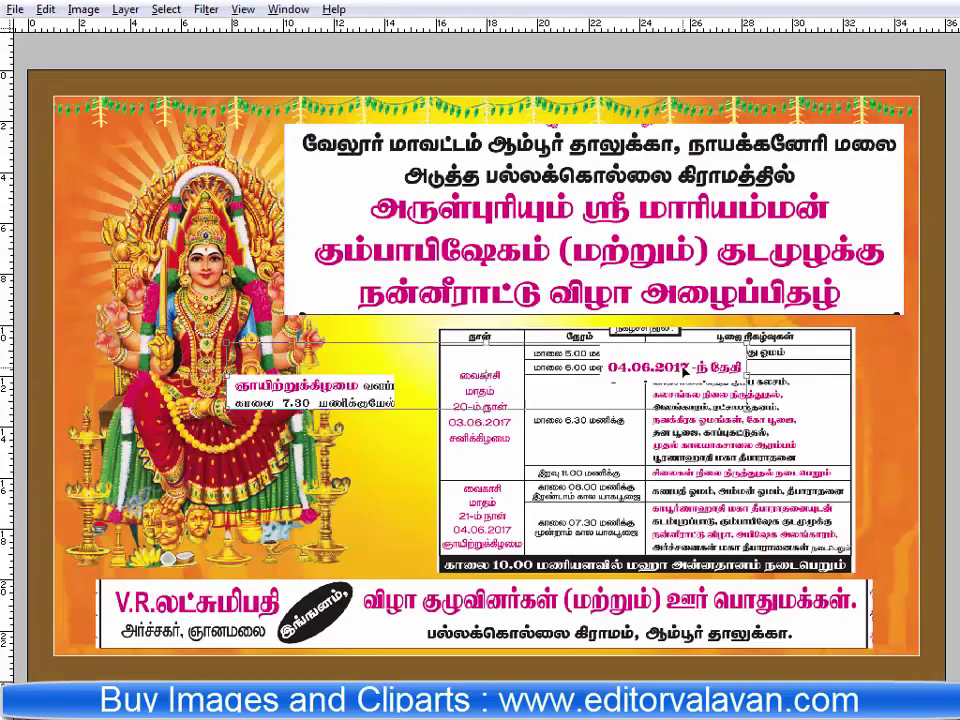
left_click_drag(240, 395, 440, 425)
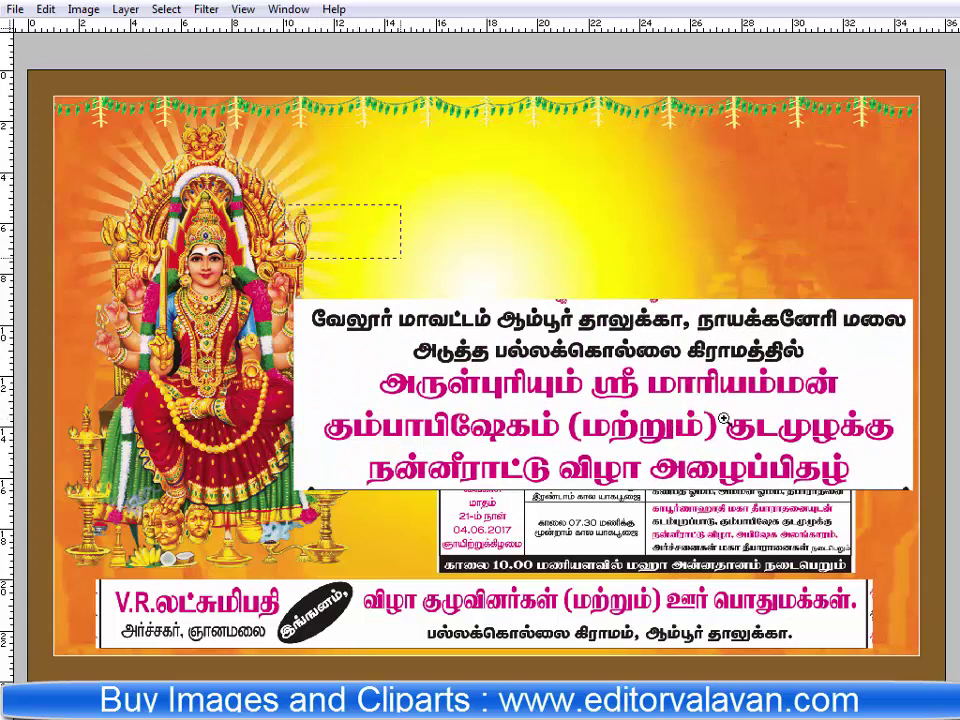
Start a new text box above the title block, choose its font and launch Keyman.
left_click(545, 312)
scroll(367, 447, "left", 3)
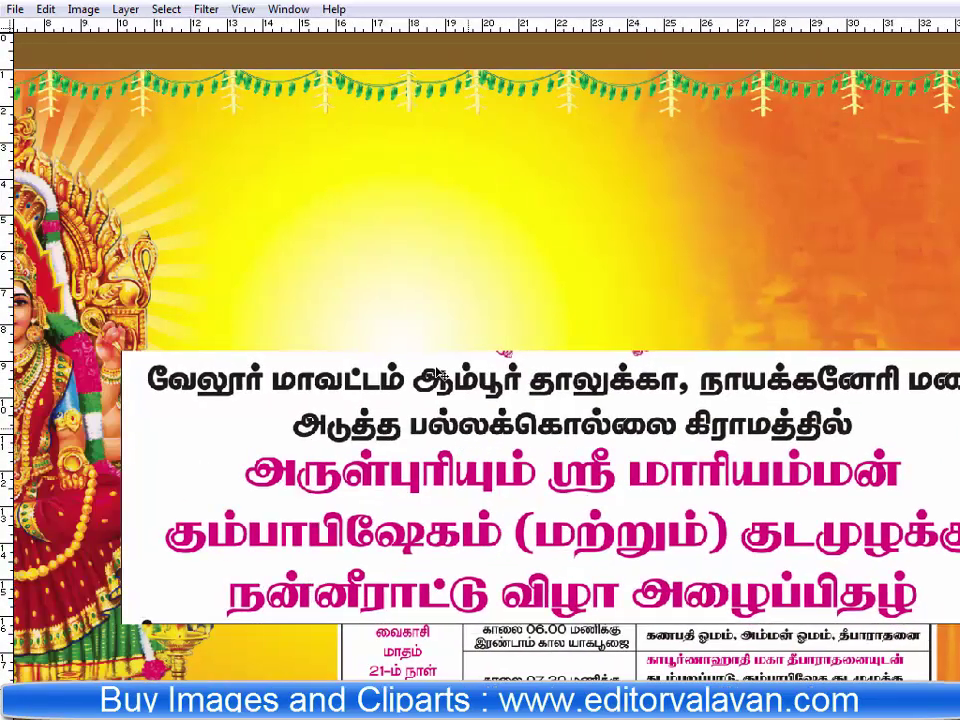
left_click(349, 216)
key("ctrl+v")
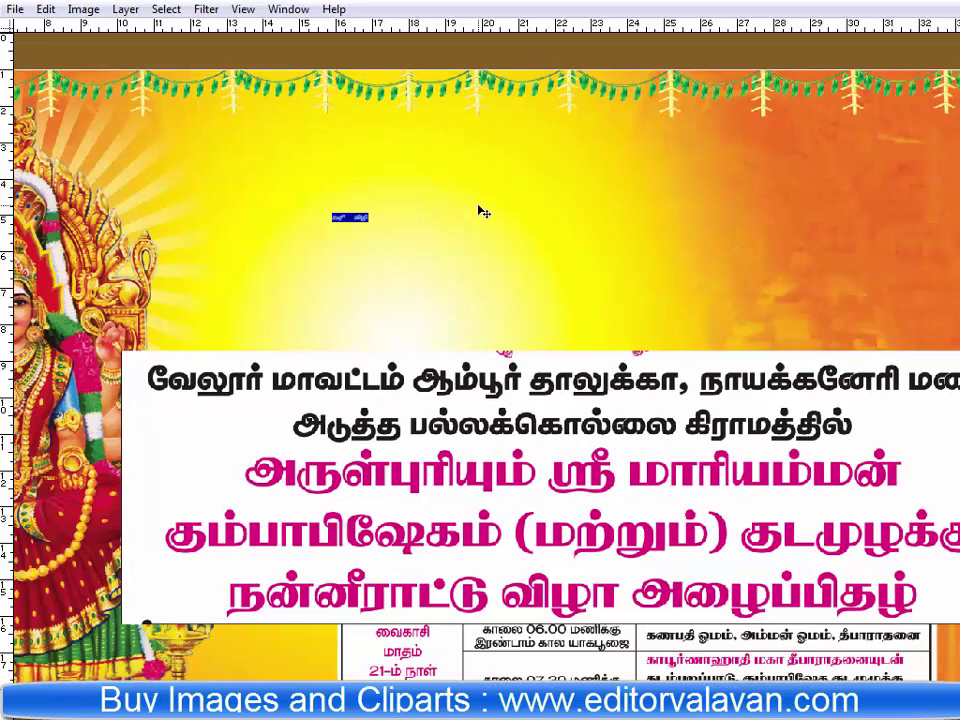
key("ctrl+t")
left_click(212, 242)
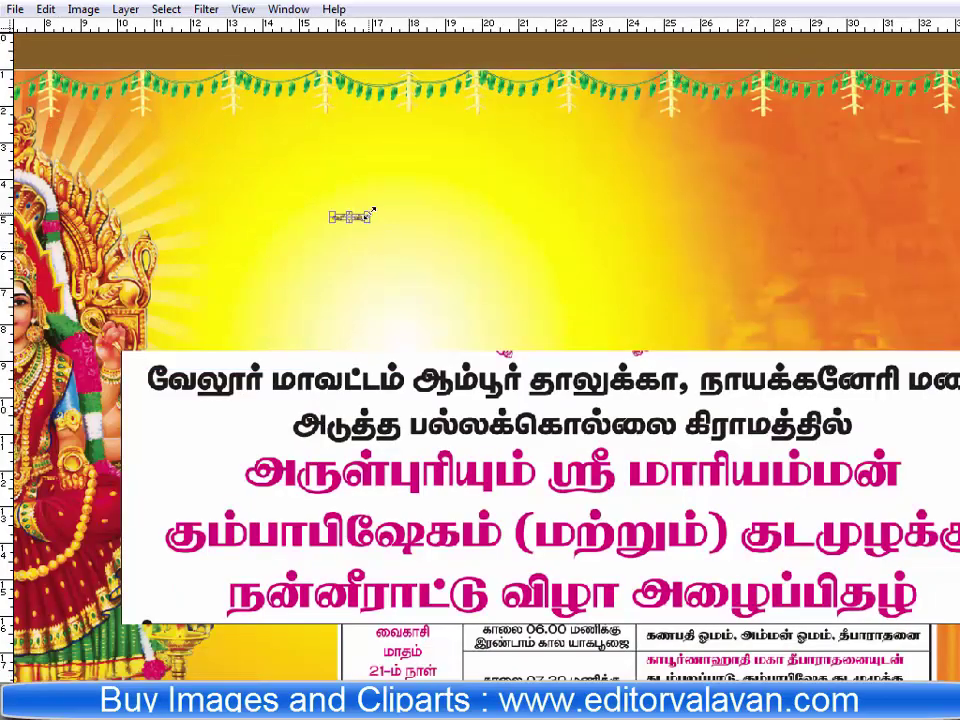
left_click_drag(371, 212, 640, 230)
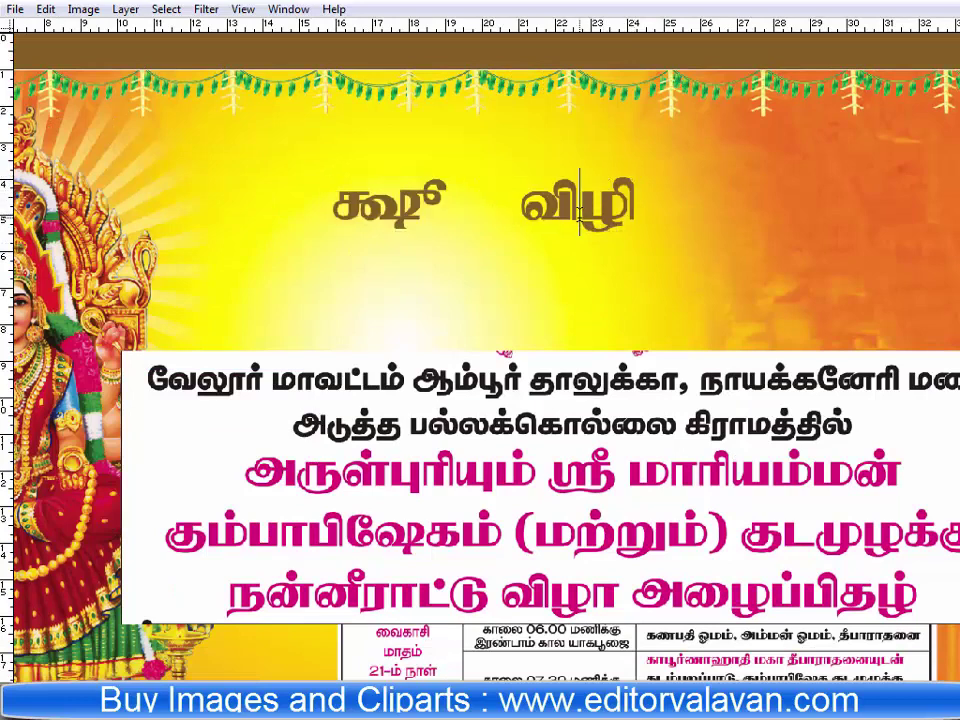
key("ctrl+a")
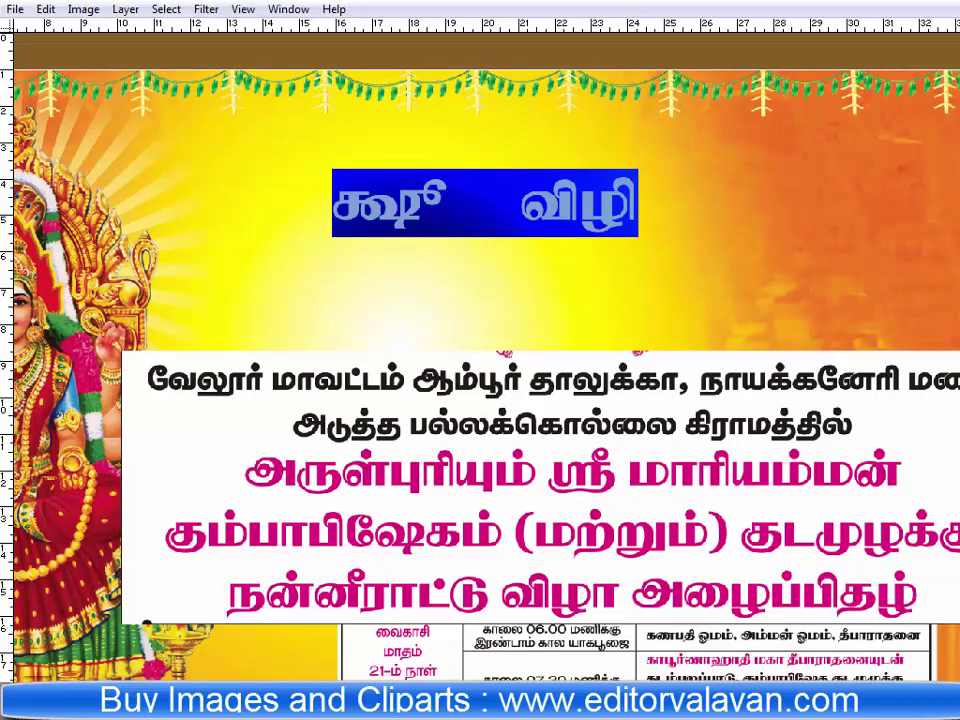
key("super")
left_click(70, 514)
Type the Tamil lines 'வேலுூர் மாவட்டம், ஆம்பூர் தாலுக்கா, நாயக்க' and 'மலைஅடுத்த பல்லக்கொல்லை கிராமத்தில்' at reduced size.
type("வேலு")
type("ூ")
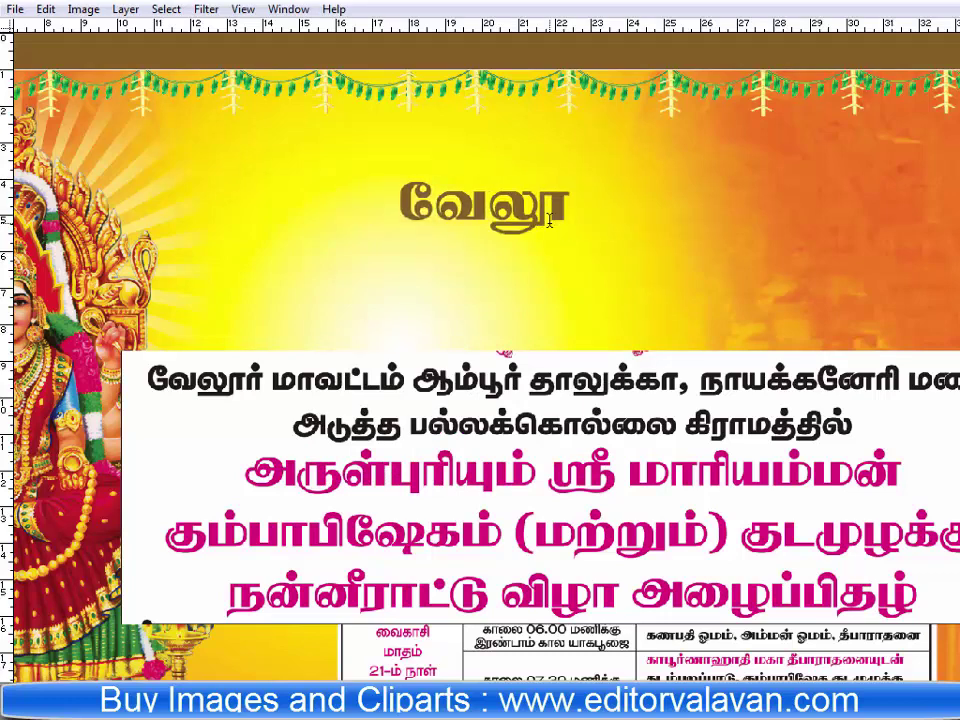
type("ர் மாவட்டம்,")
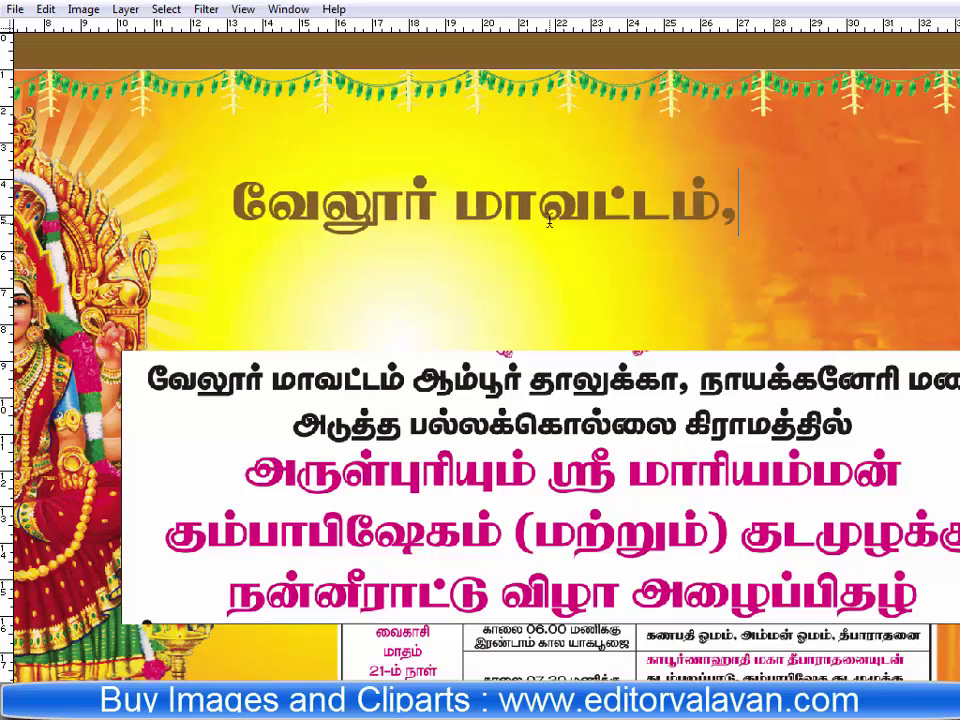
type(" ஆம்பூர் தாலு")
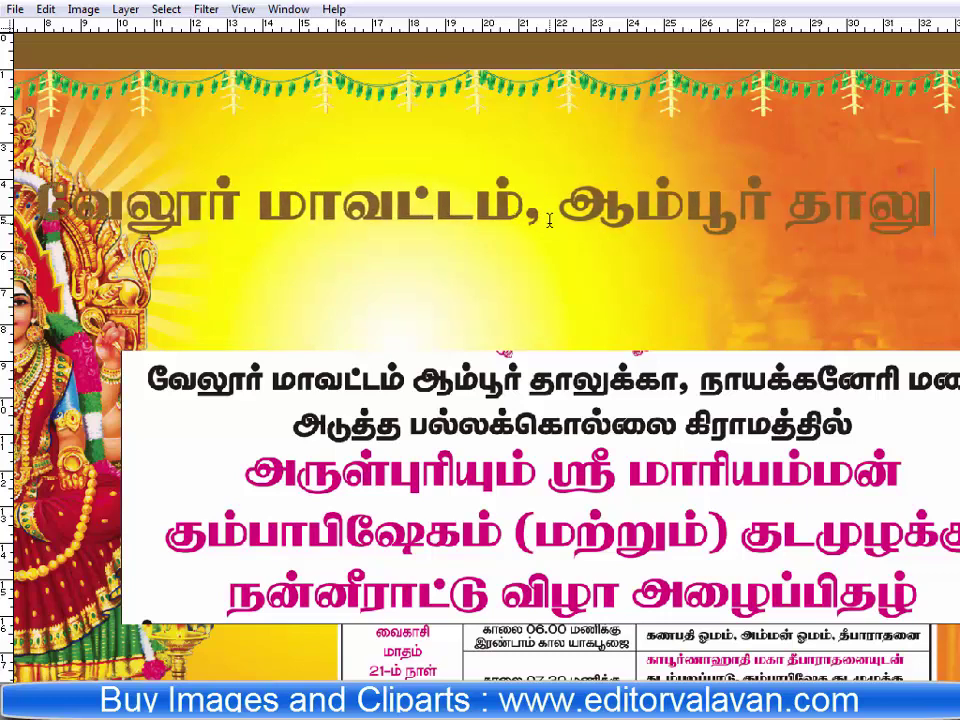
type("க்கா, நா")
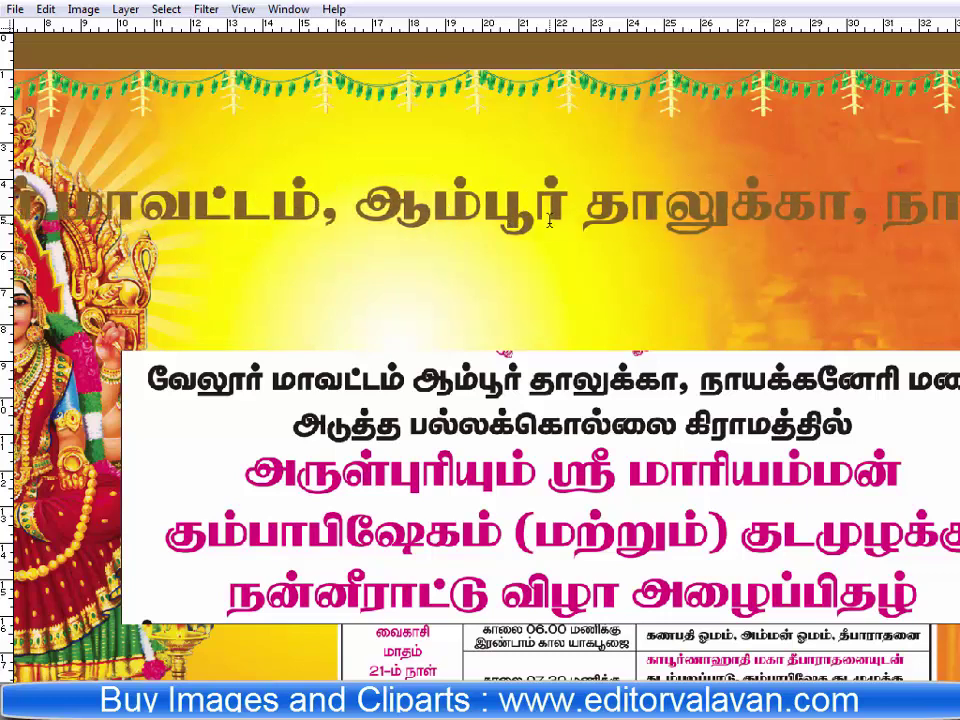
type("யக்க")
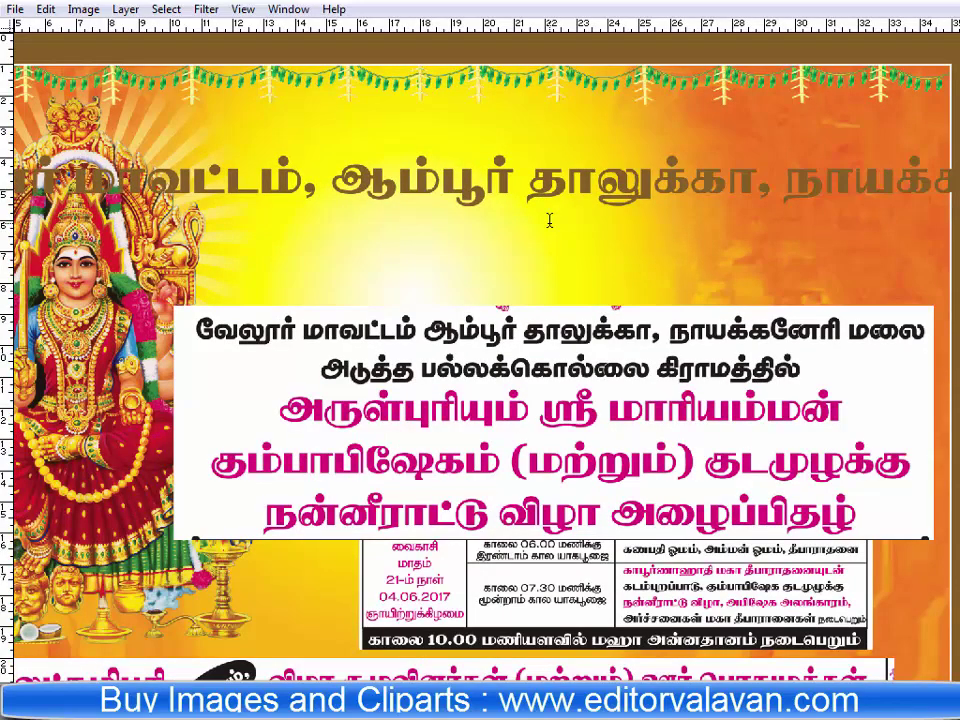
key("ctrl+a")
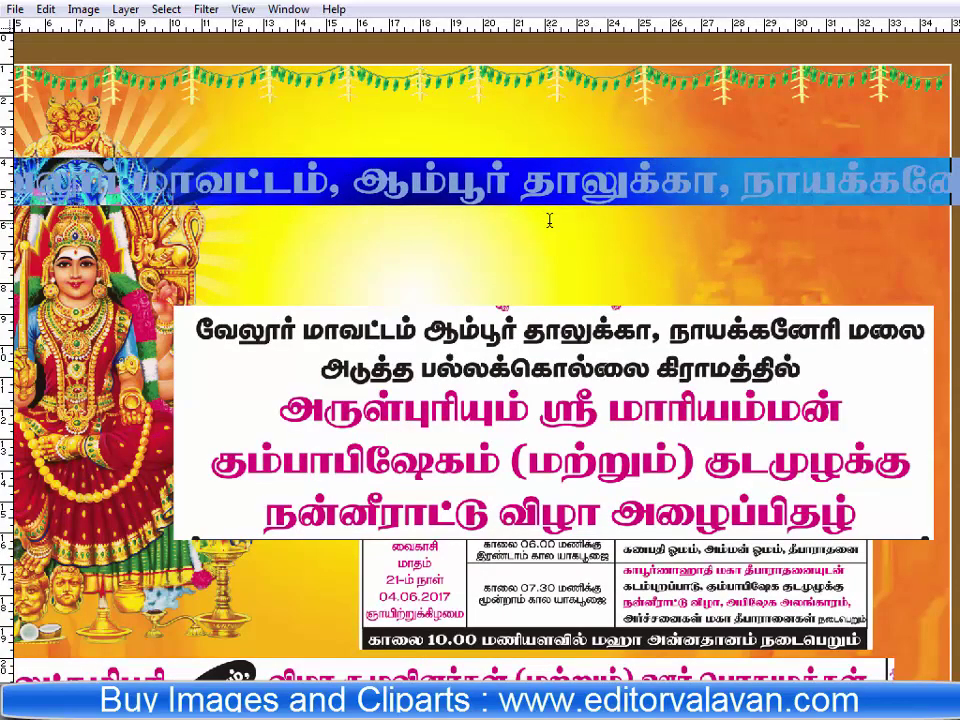
key("ctrl+shift+comma")
key("ctrl+shift+comma")
key("ctrl+shift+comma")
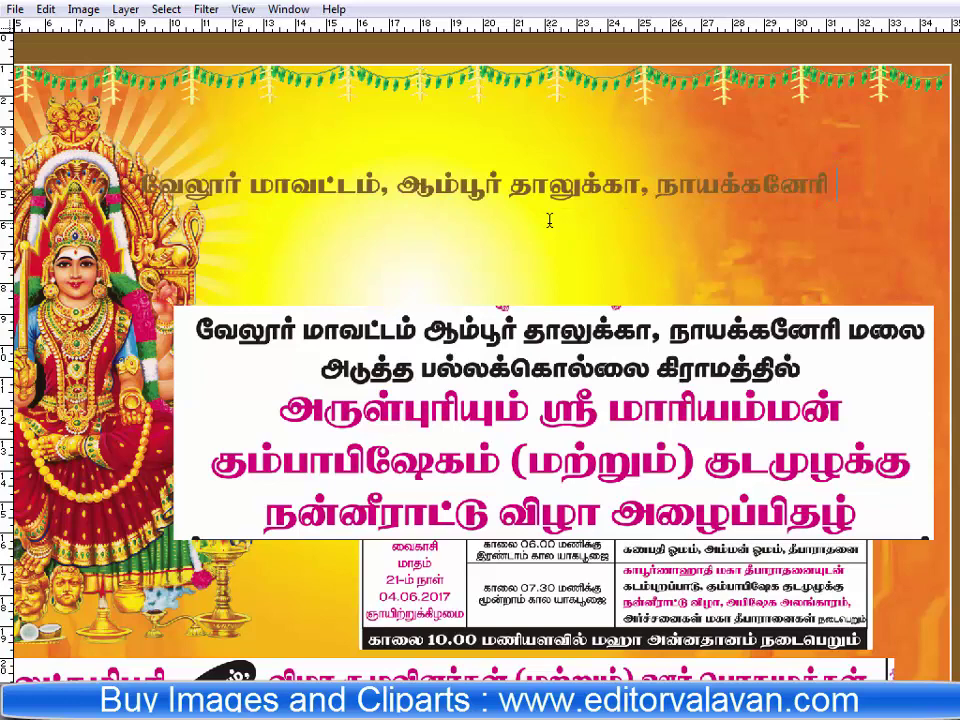
type(" மலை")
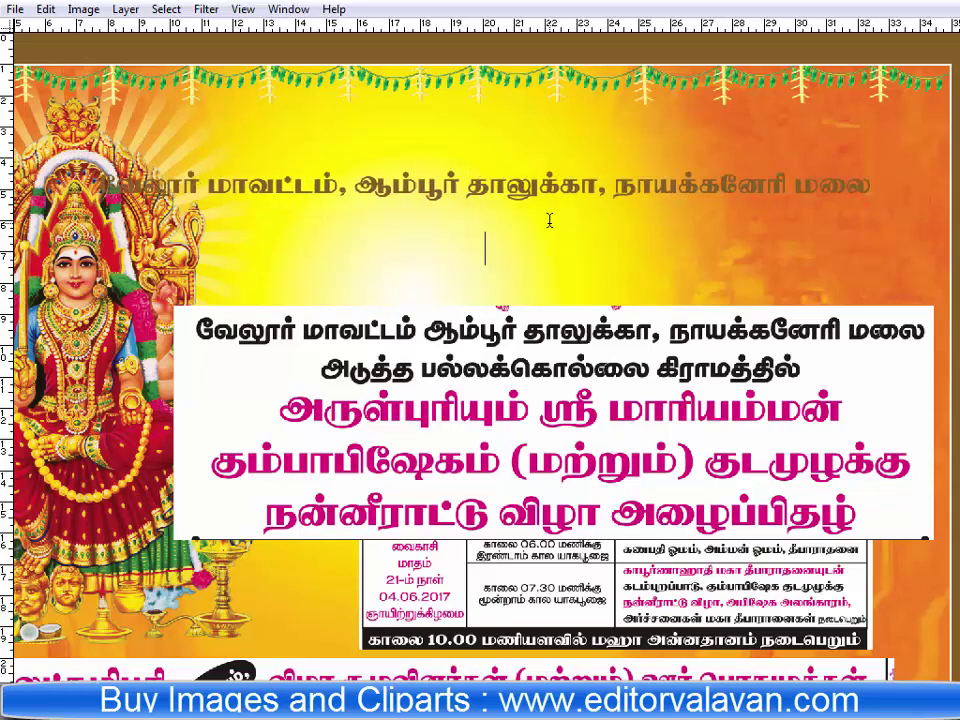
type("அடுத்த பல்லக்")
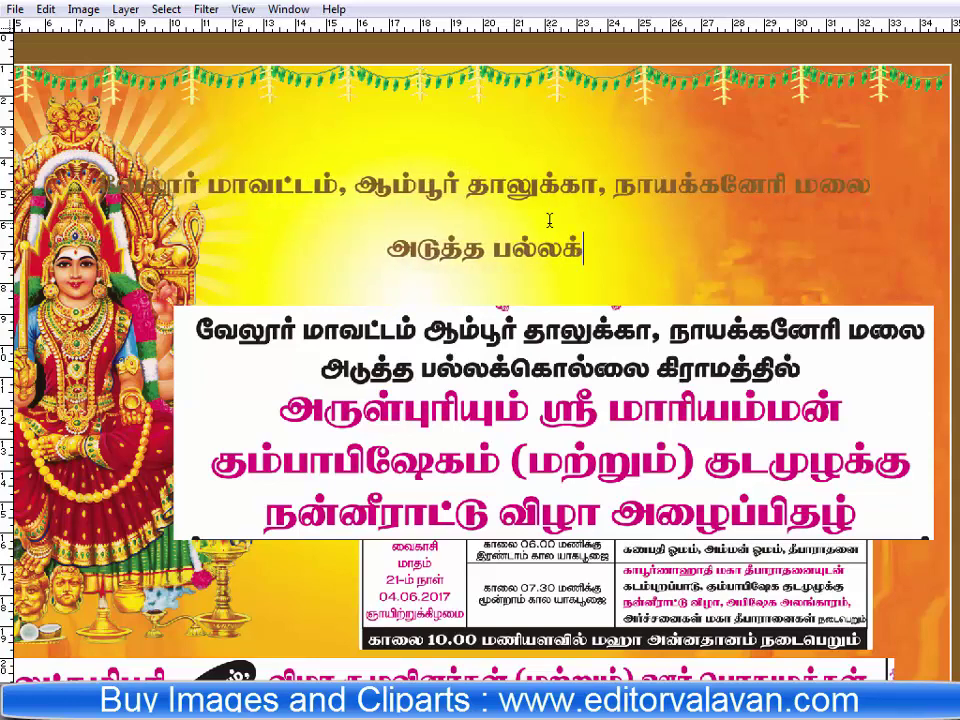
type("கொல்லை கி")
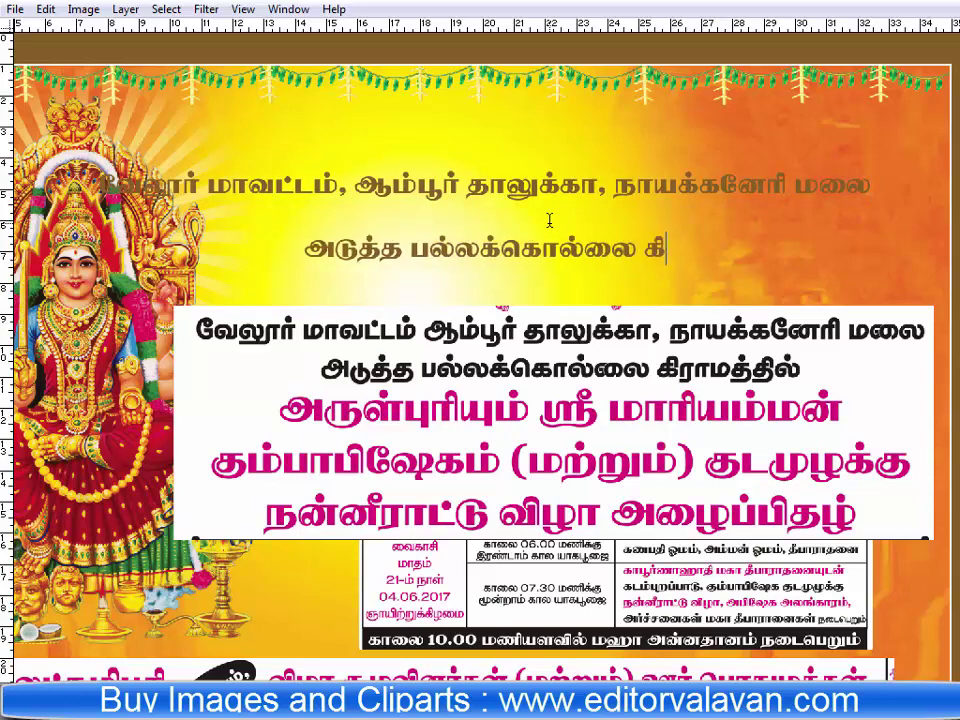
type("ராமத்தில்")
Shrink both heading lines, centre them near the poster top and commit the text.
key("ctrl+a")
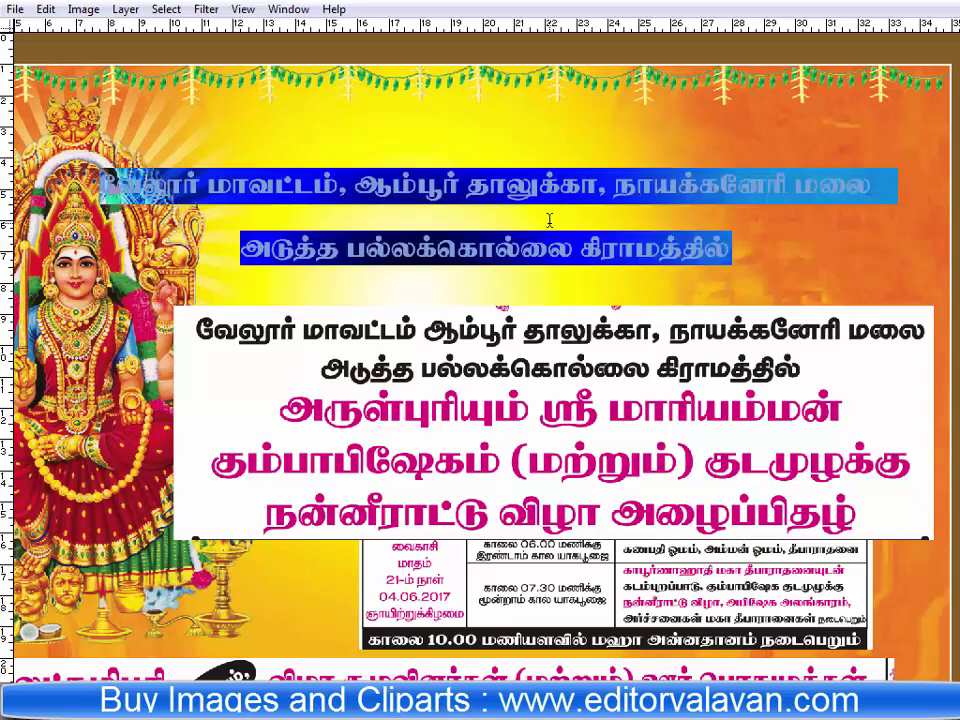
left_click_drag(549, 220, 609, 180)
key("ctrl+shift+comma")
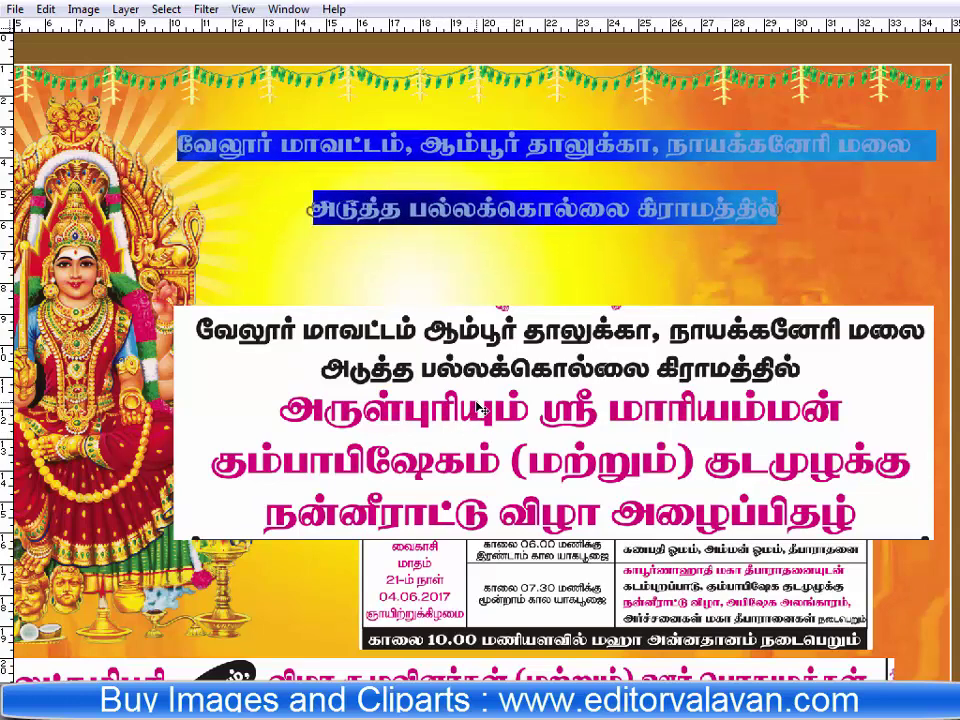
key("ctrl+shift+comma")
key("ctrl+shift+comma")
key("ctrl+shift+comma")
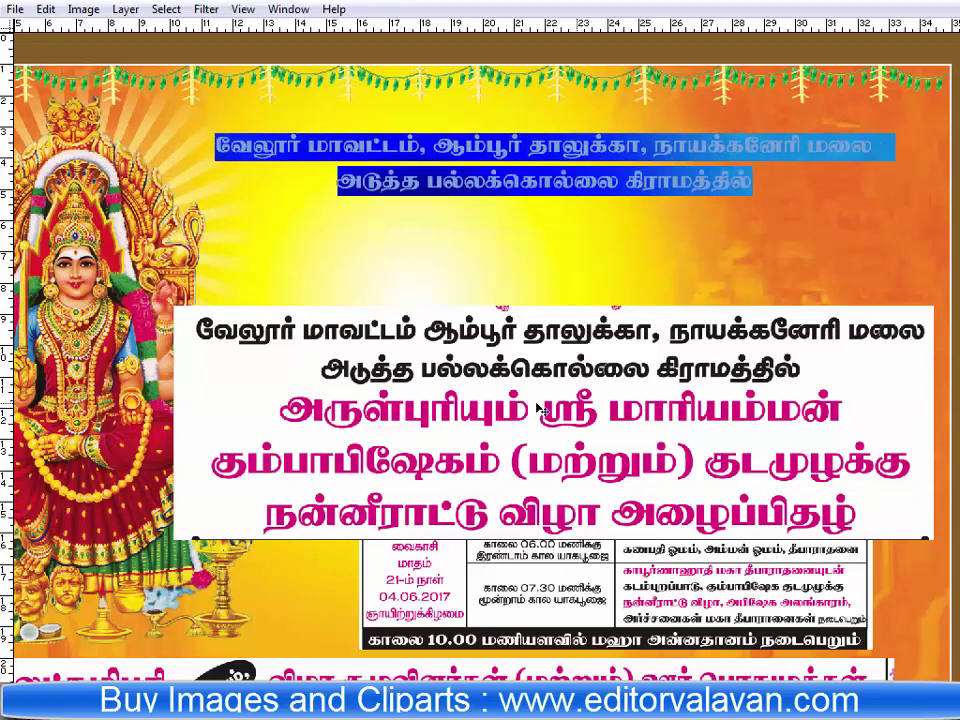
left_click_drag(580, 330, 600, 330)
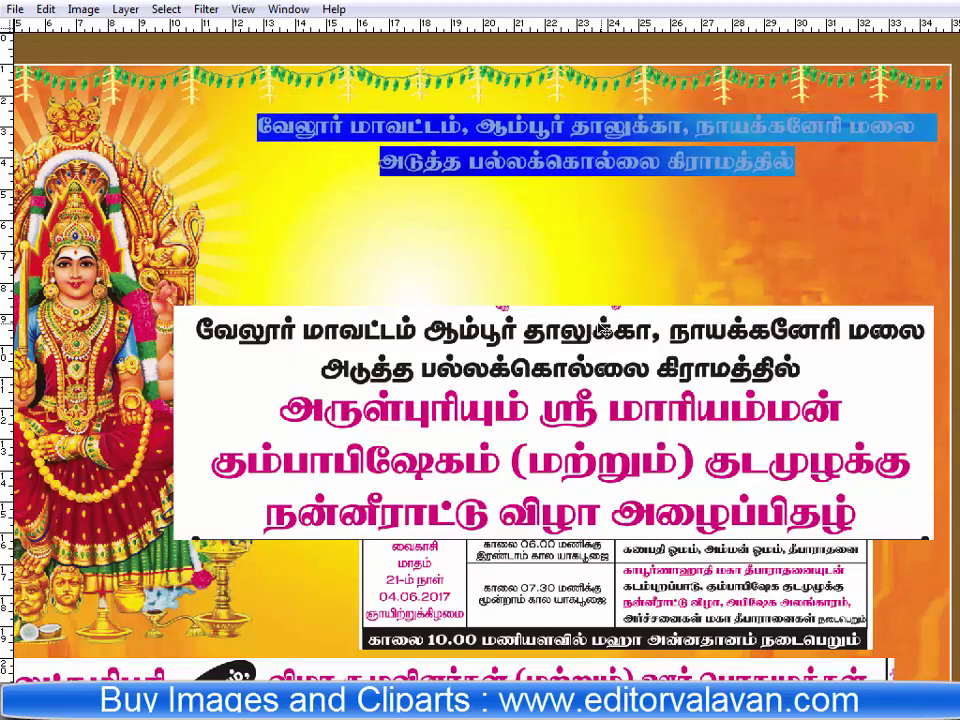
key("ctrl+Return")
key("Tab")
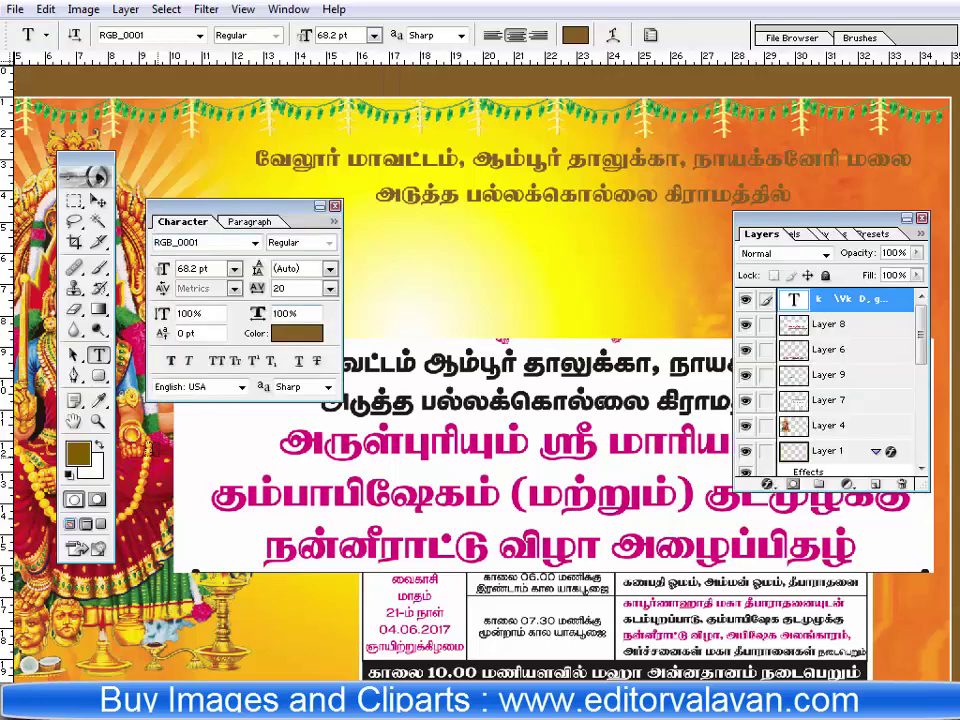
Fill the heading with cyan, entering colour values 100, 0 and 50.
left_click(80, 452)
type("10")
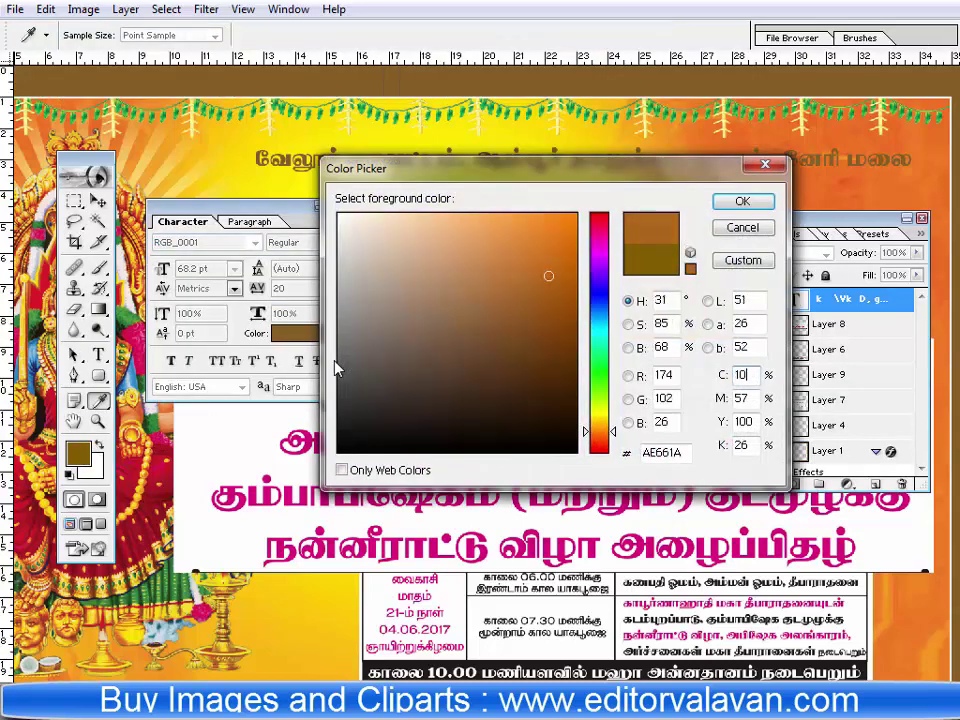
type("0")
key("Tab")
type("50")
key("Tab")
type("0")
key("Tab")
type("0")
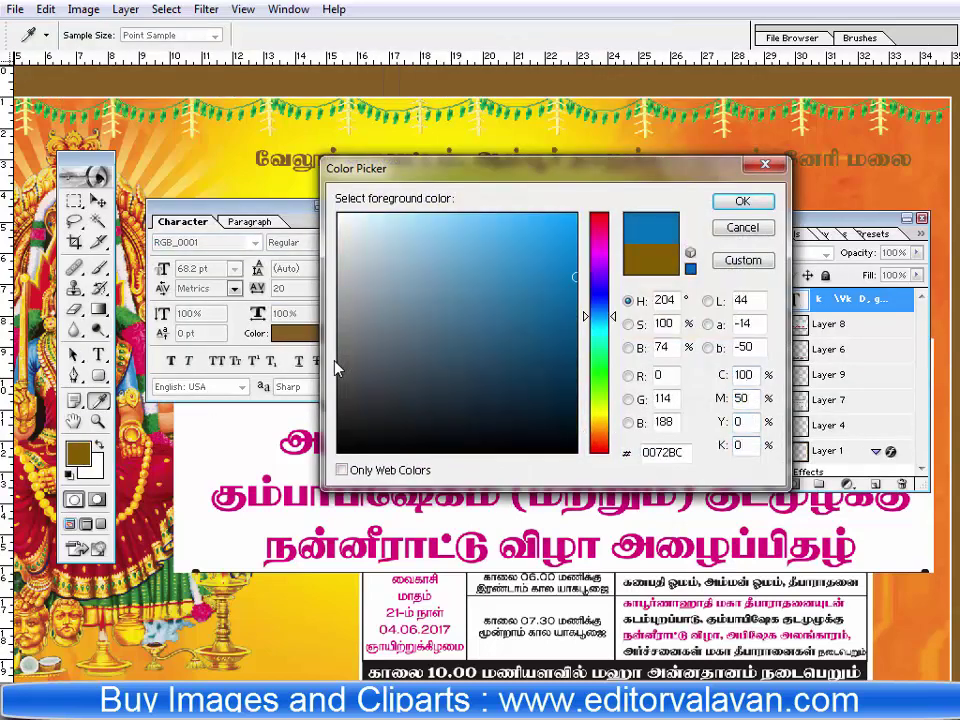
type("0")
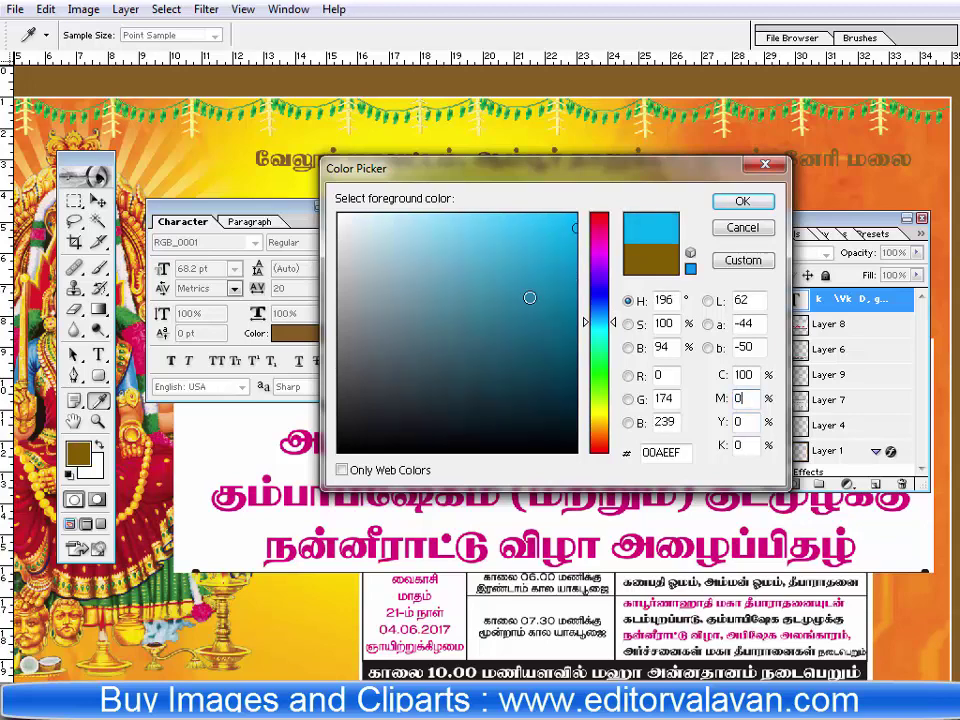
left_click(742, 203)
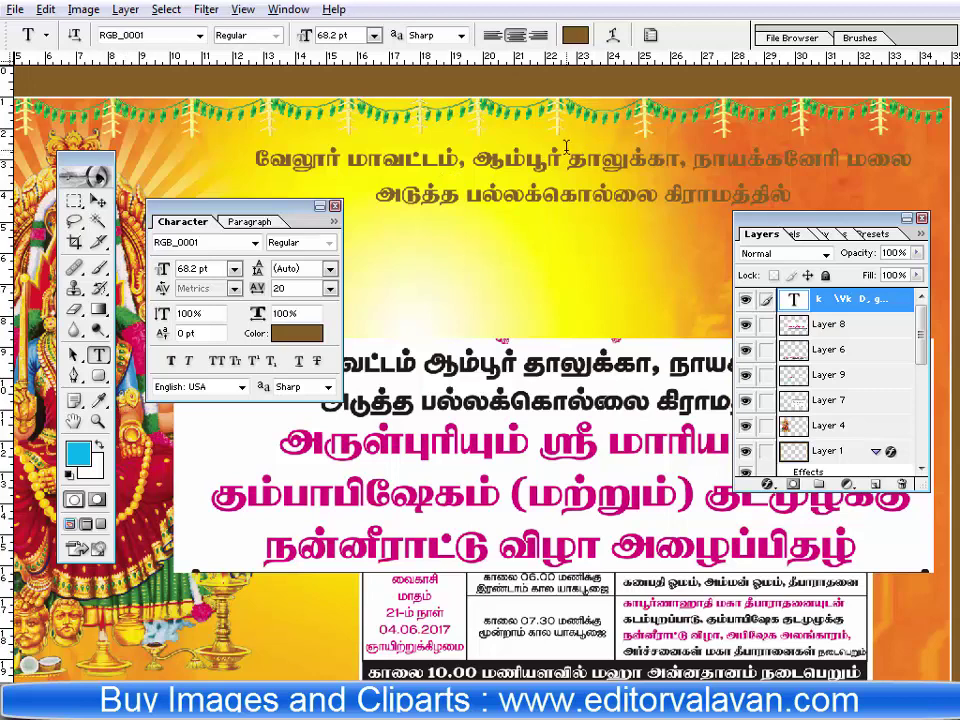
key("alt+BackSpace")
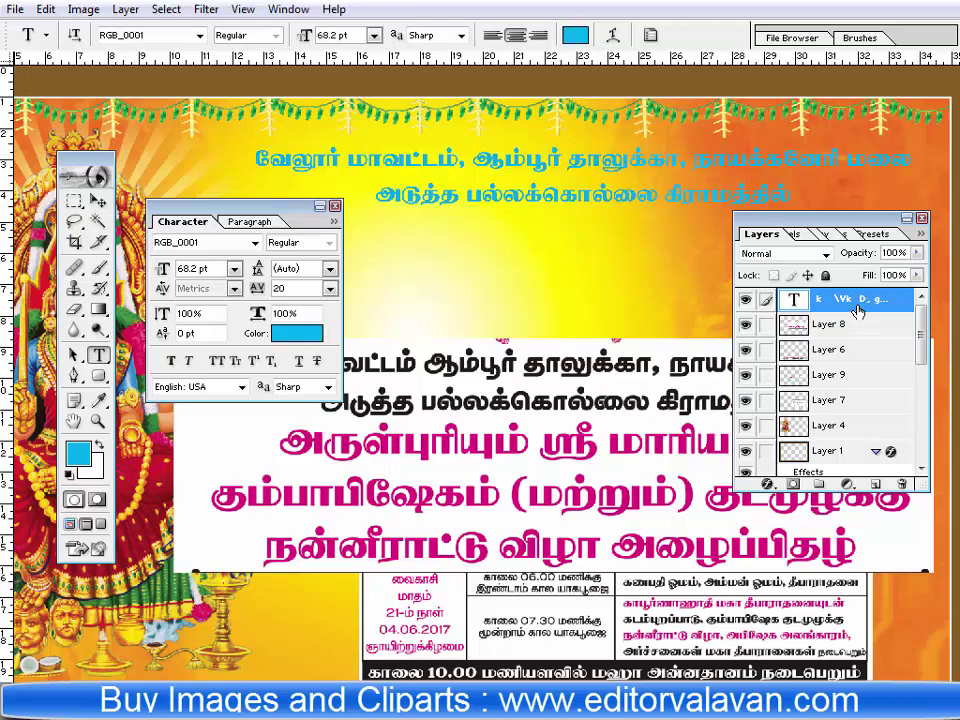
Add a 3 px white outside stroke to the heading and hide the palettes.
right_click(858, 311)
key("Escape")
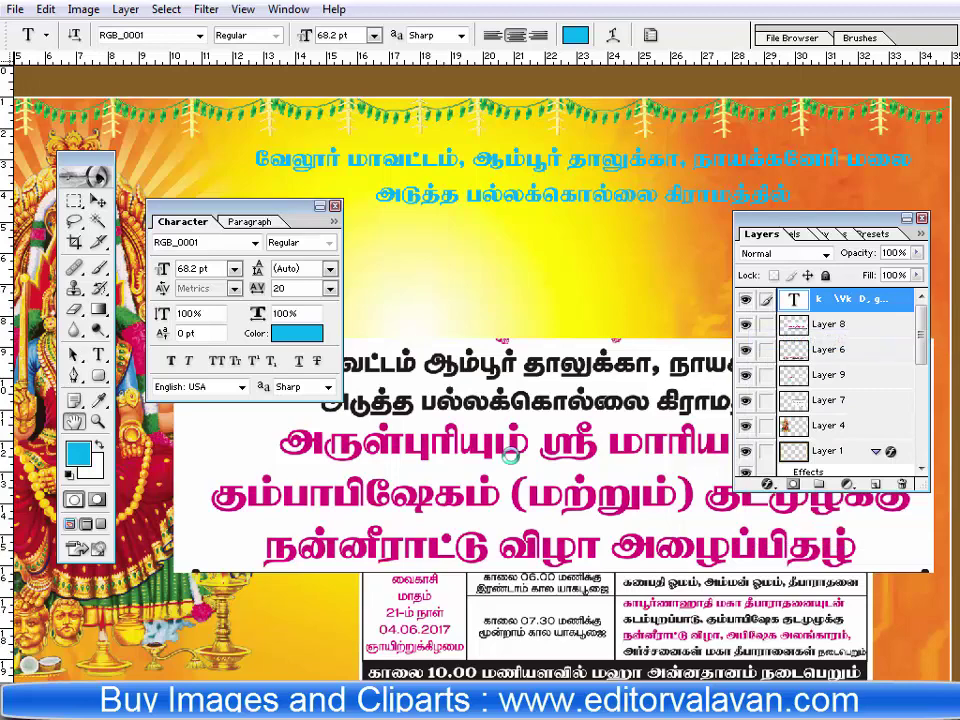
left_click(484, 550)
left_click(664, 438)
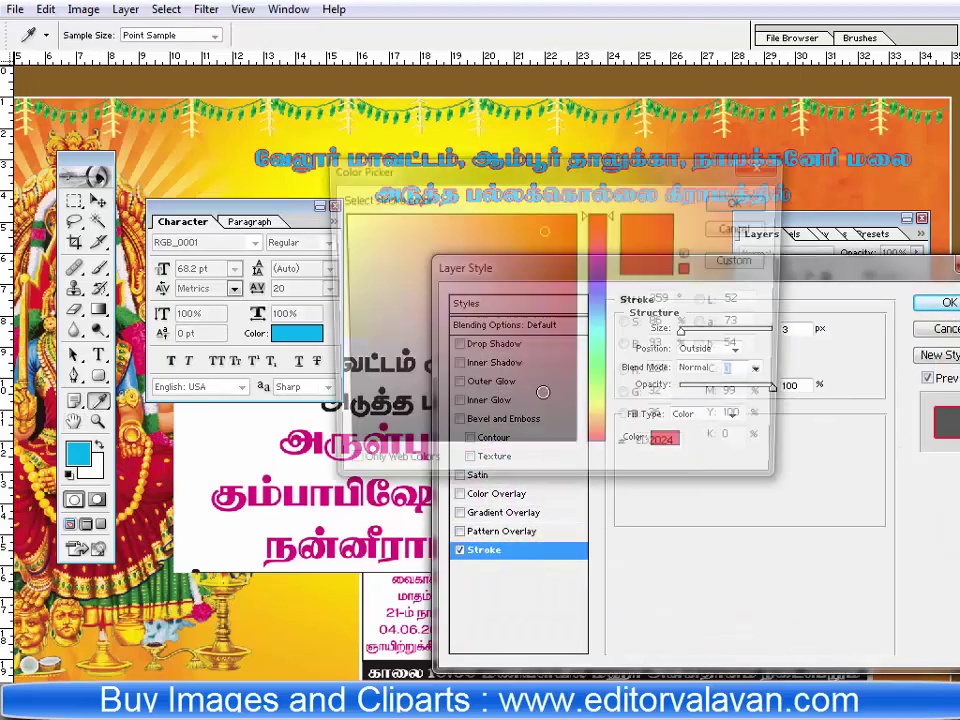
key("Return")
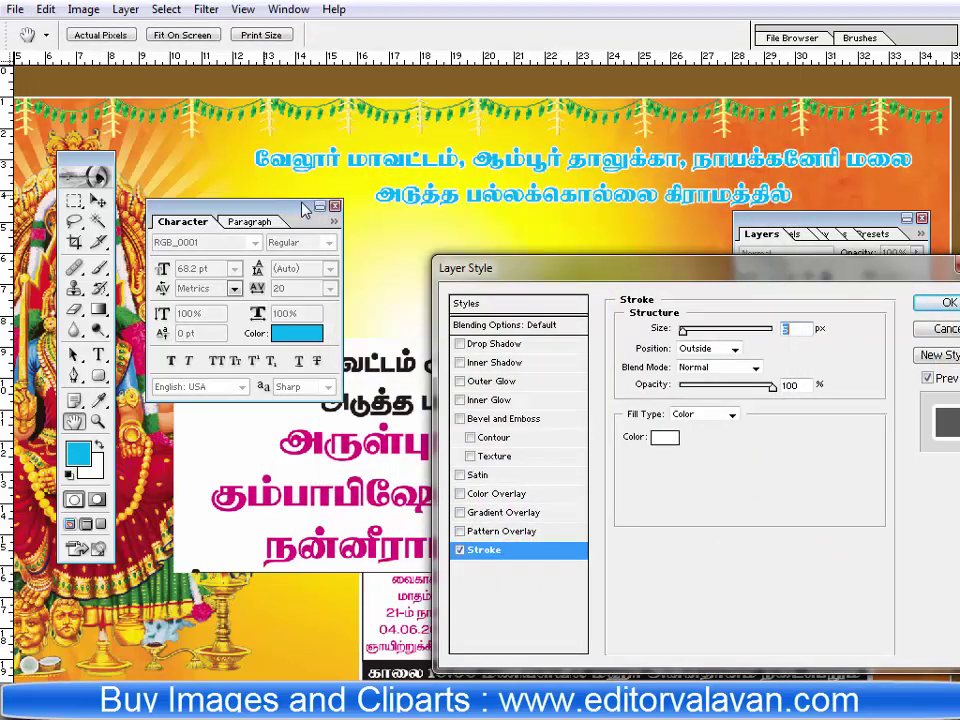
key("Return")
key("Tab")
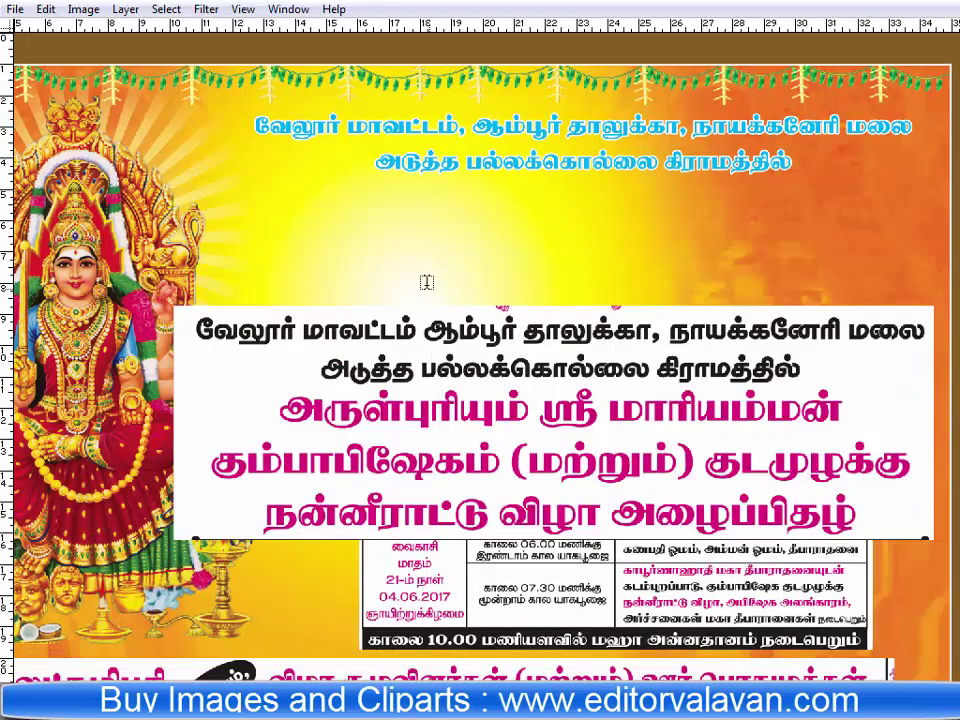
Type அருள்புரியும at the end of the second cyan line.
left_click(477, 268)
key("Escape")
left_click(745, 158)
type("அ")
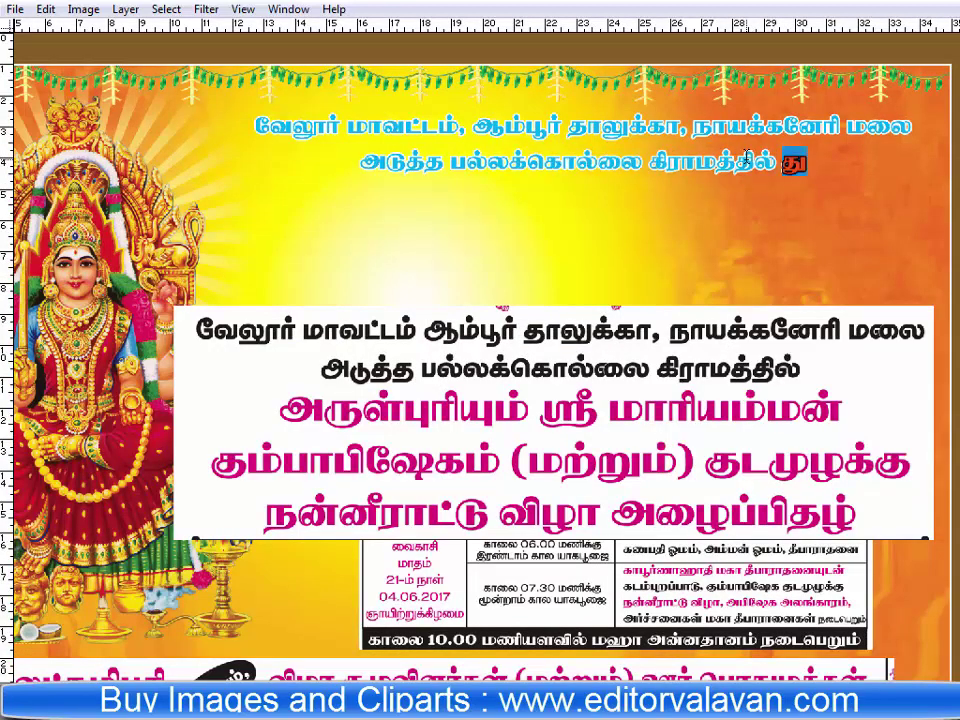
type("ருள்புரி")
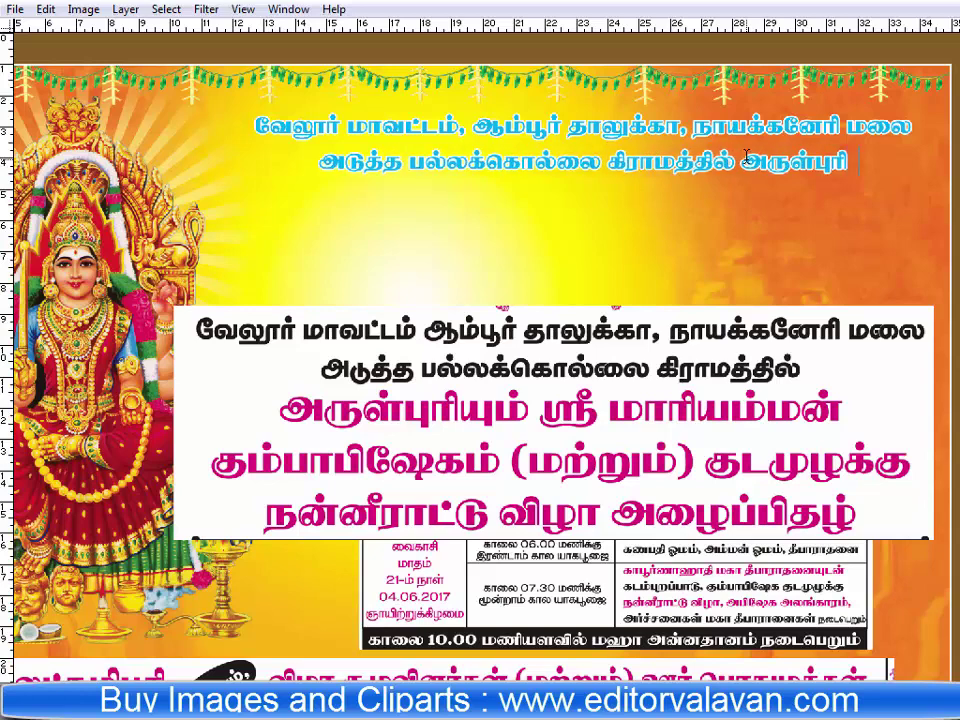
type("யும")
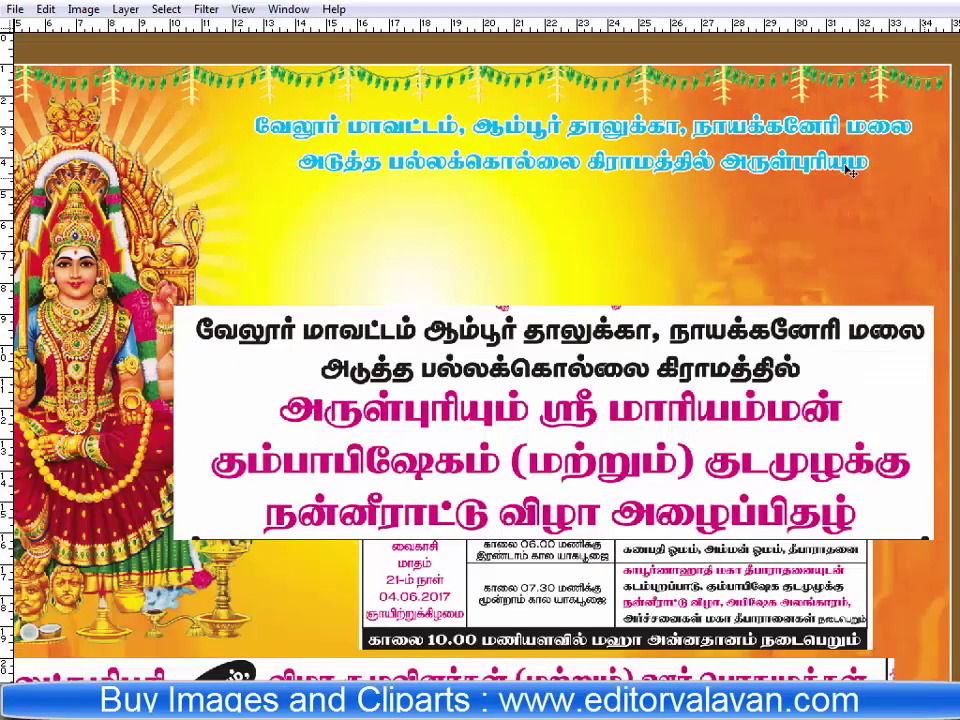
left_click_drag(851, 163, 940, 163)
type("வ;")
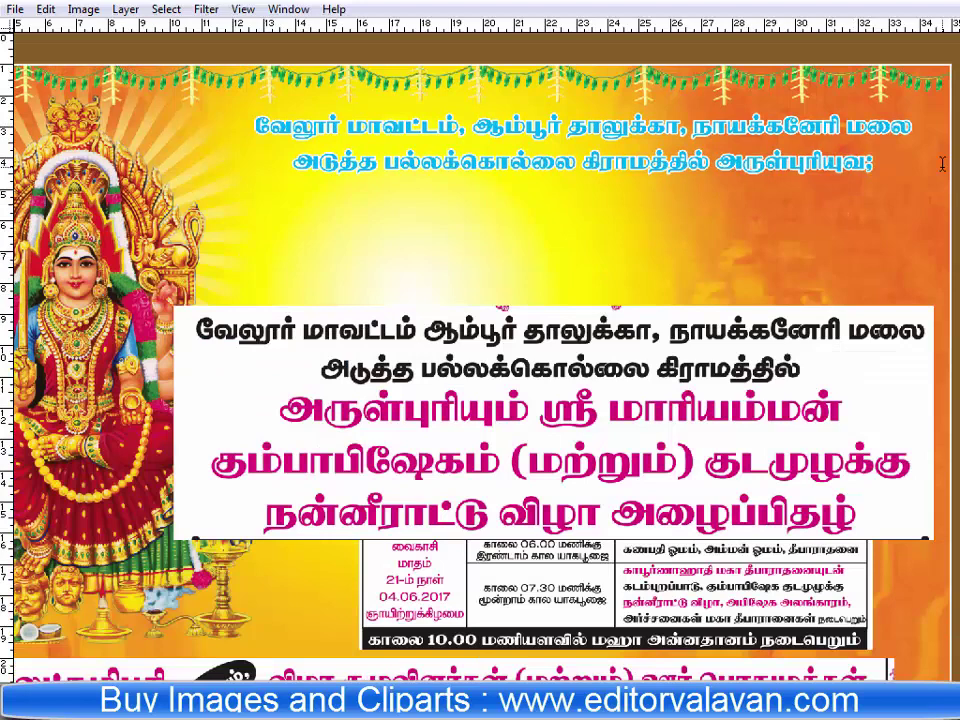
Correct the ending to அருள்புரியும் and Alt-drag a copy of both lines just below.
key("shift+Left")
key("shift+Left")
type("ம்")
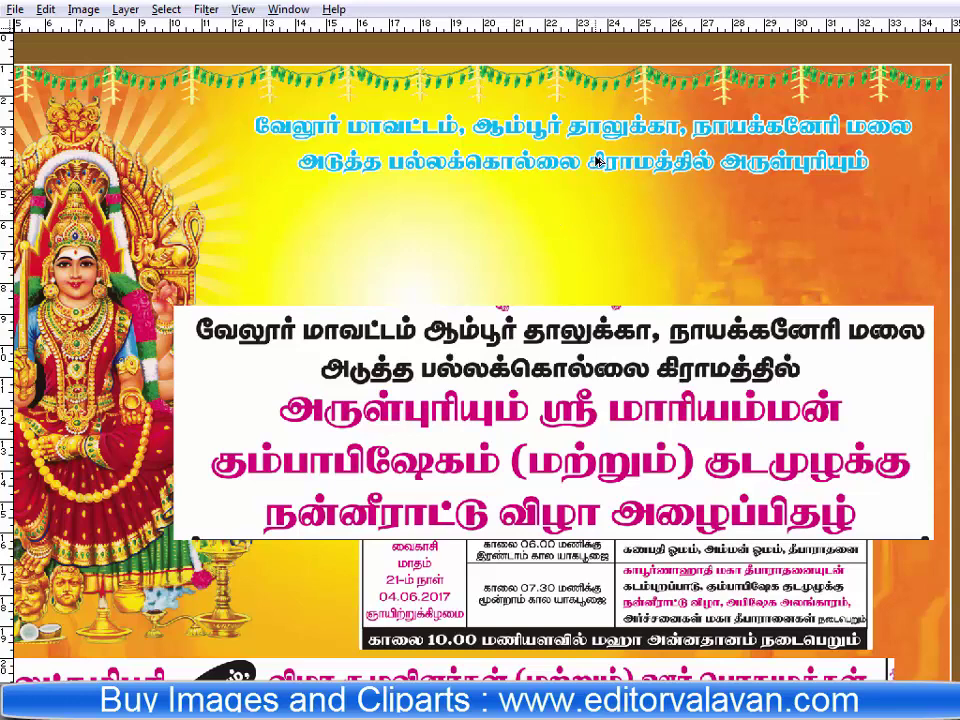
key("Escape")
left_click_drag(598, 165, 596, 236)
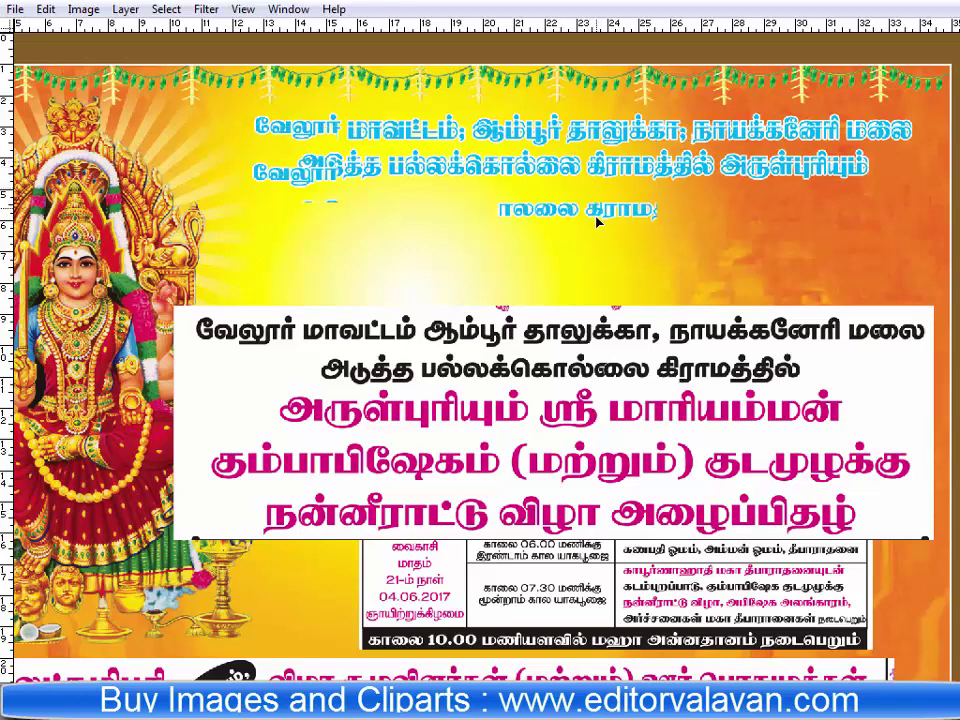
left_click(597, 236)
Replace the duplicate's text with the first line 'ஸ்ரீ மாரியம்மன் ஆலய கும்பாபிஷேகம் மற்றும்'.
key("ctrl+a")
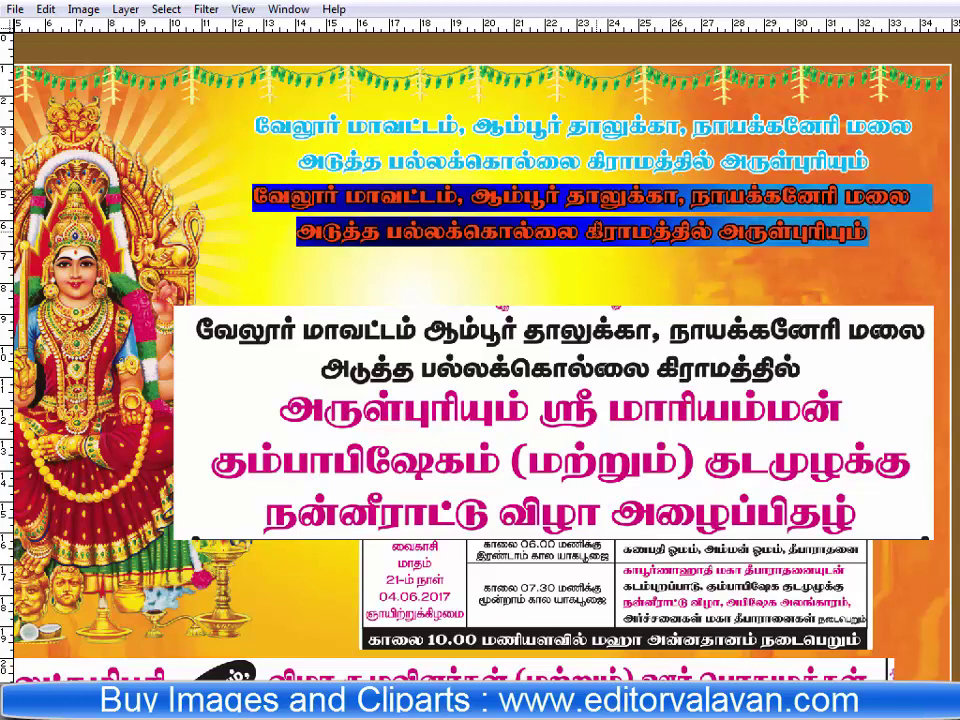
type("ஸ்ரீ")
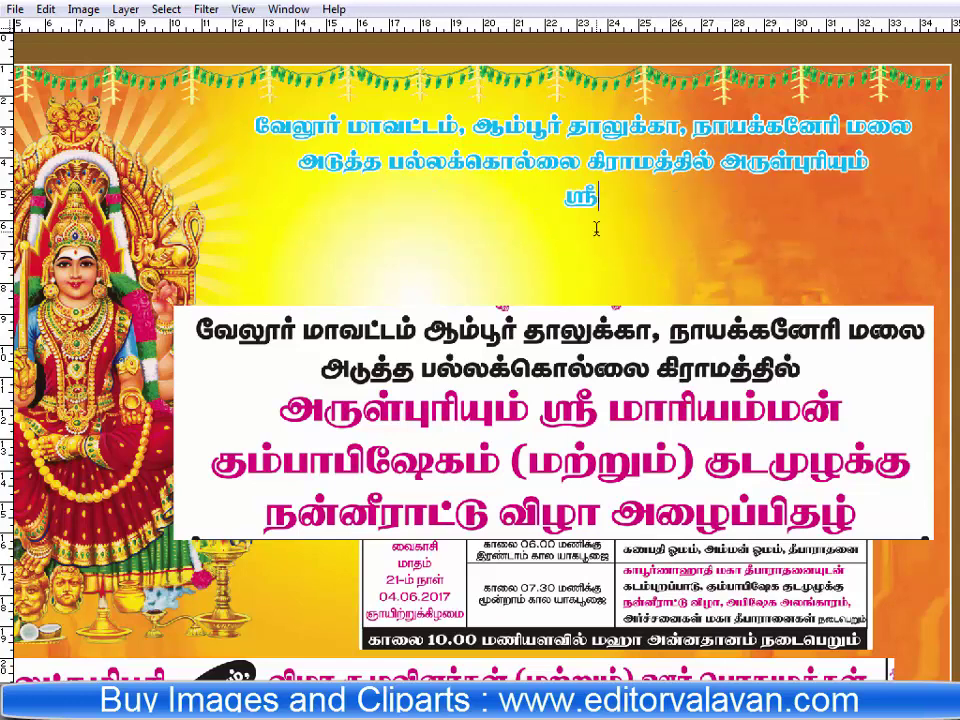
type(" மாரியம்மன் கு")
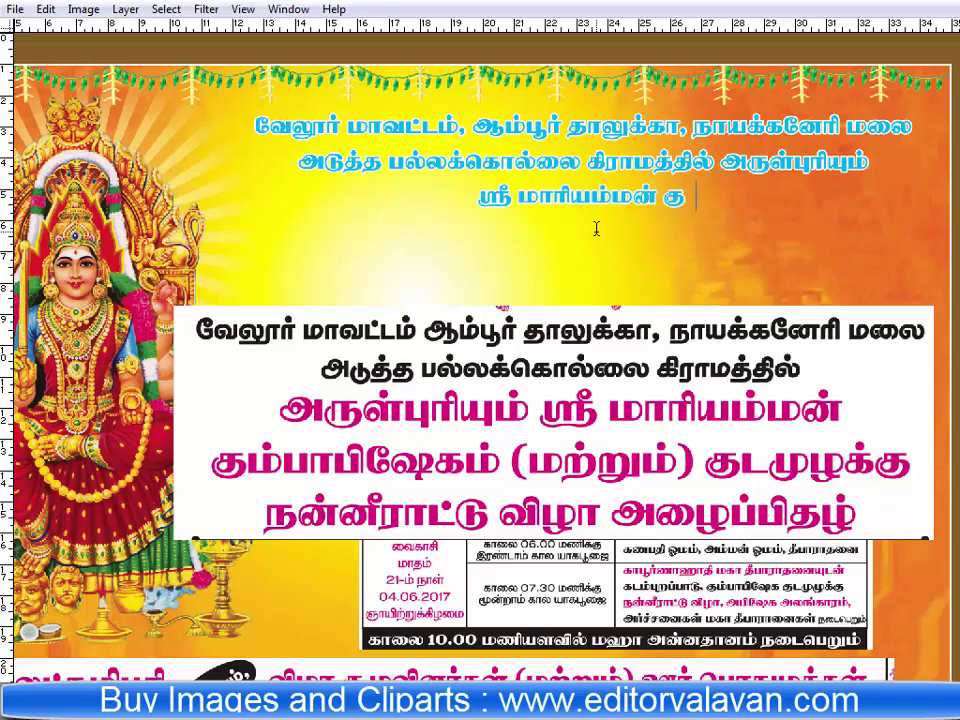
type("ம்")
key("BackSpace")
key("BackSpace")
key("BackSpace")
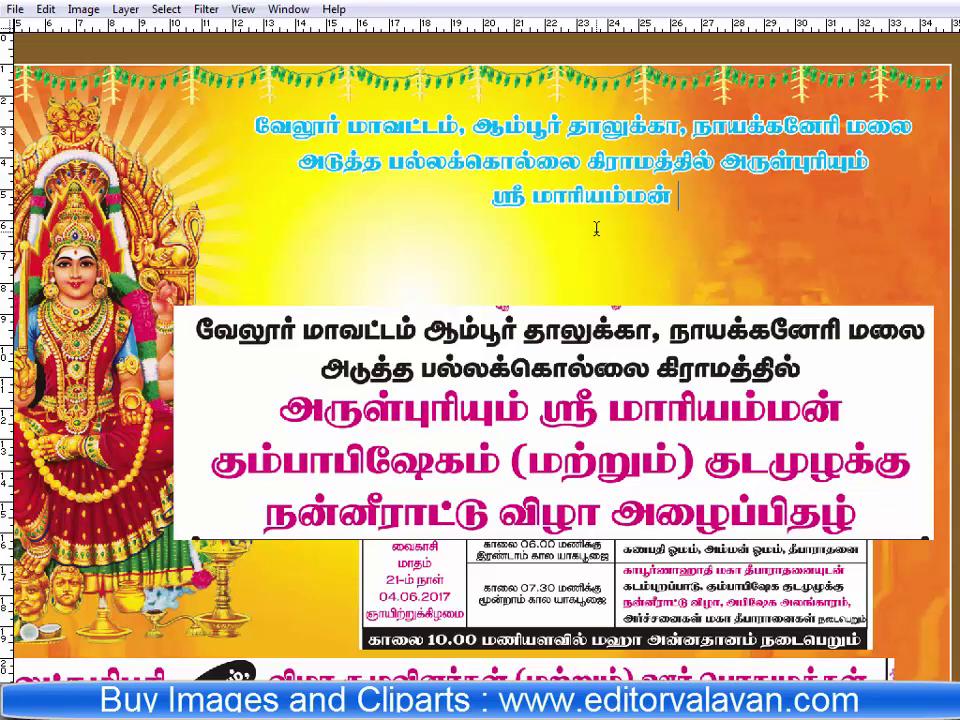
type("ஆ")
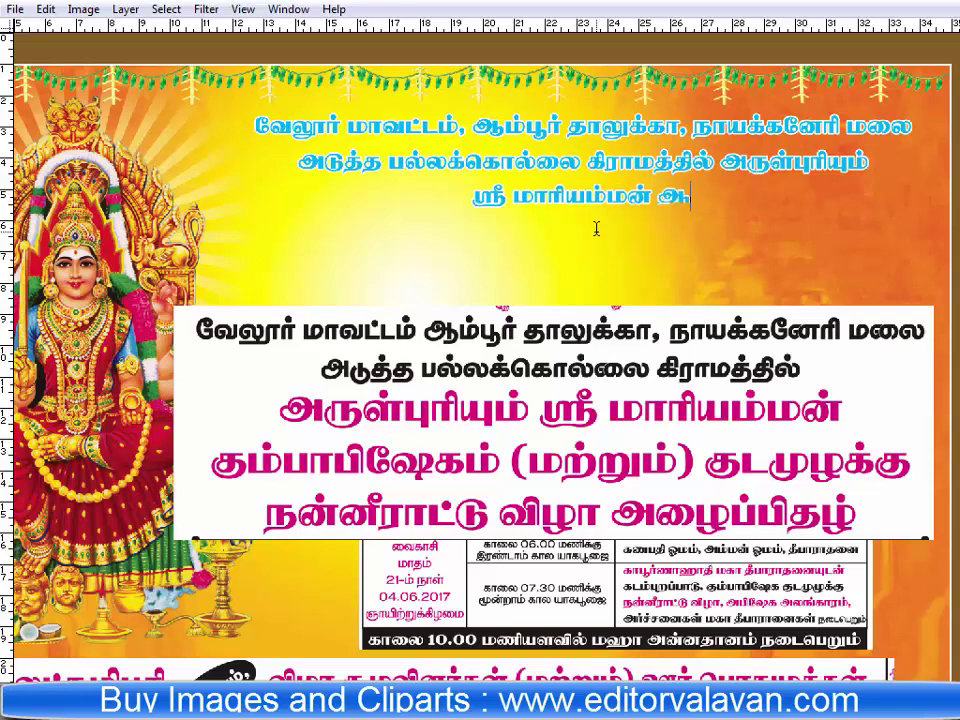
type("லய கு")
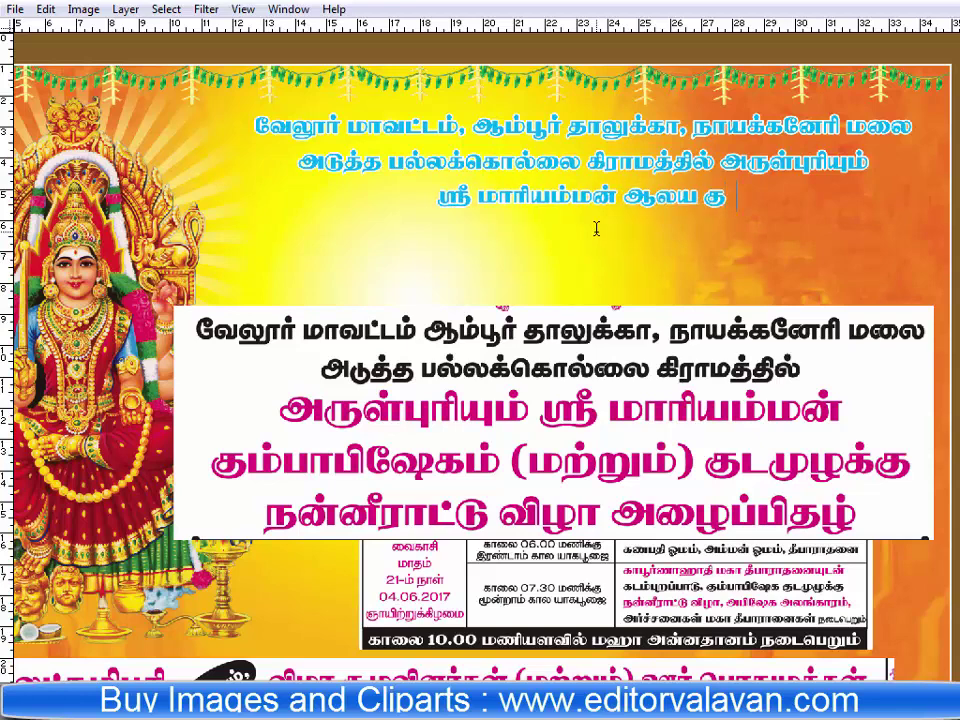
type("ம்பாபிேஷ")
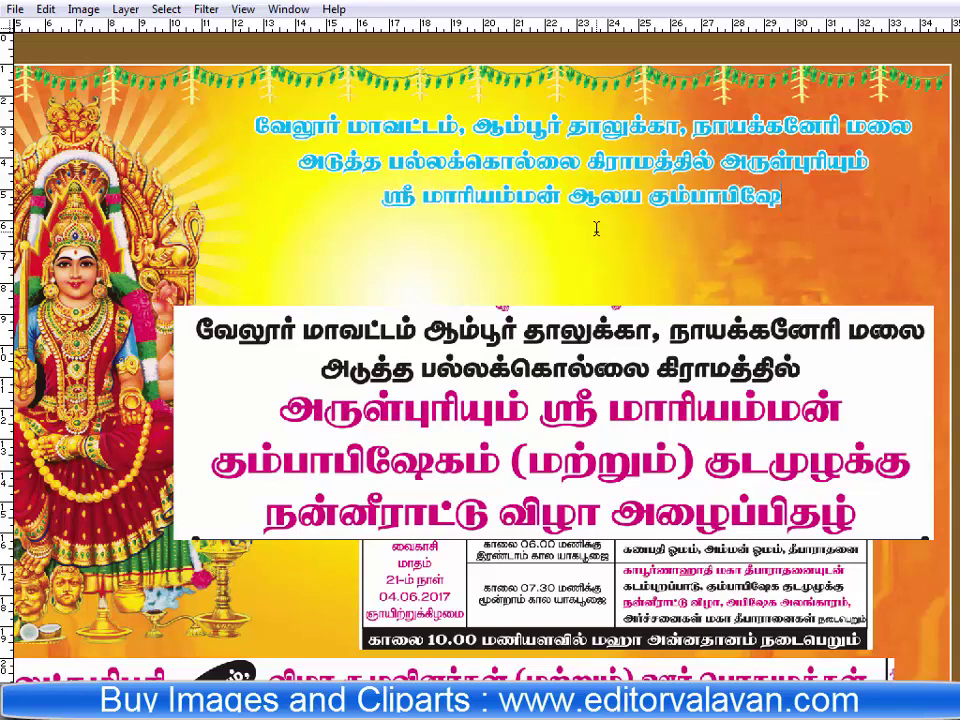
type("கம் மற்")
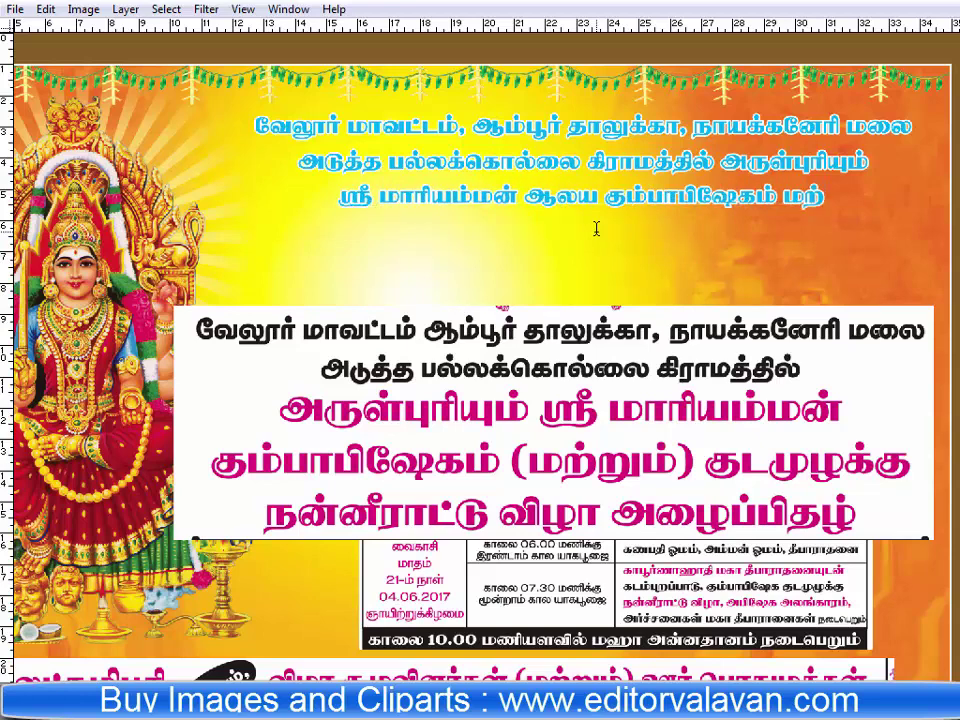
type("றும்")
Add the second line 'குடமுழுக்கு நன்னீராட்டு விழா' and enlarge both lines' font size.
key("Return")
type("ட")
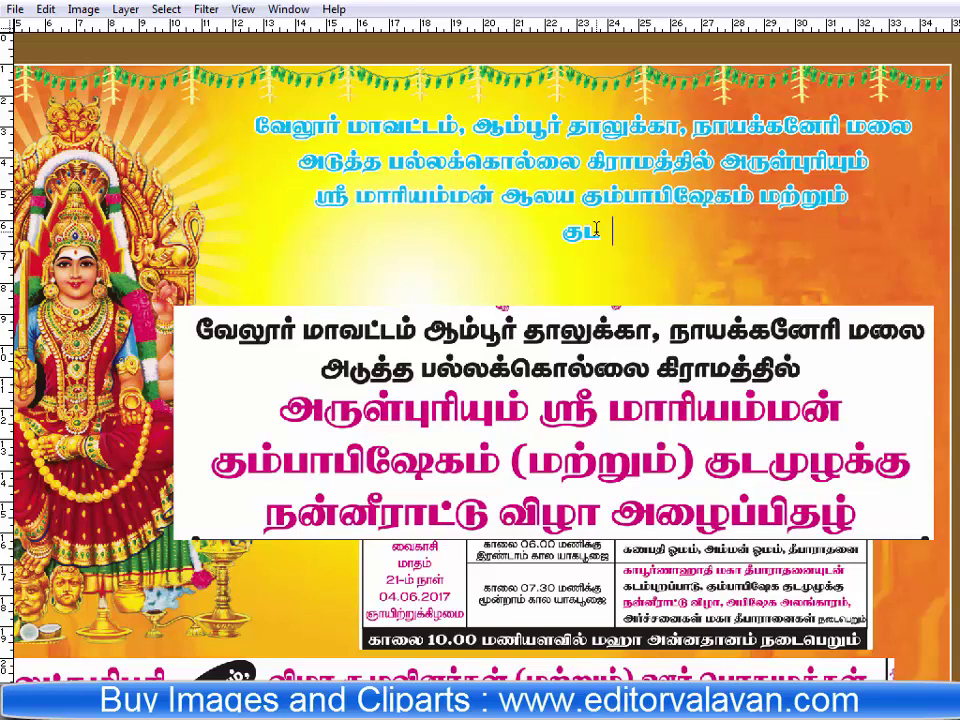
type("முழக")
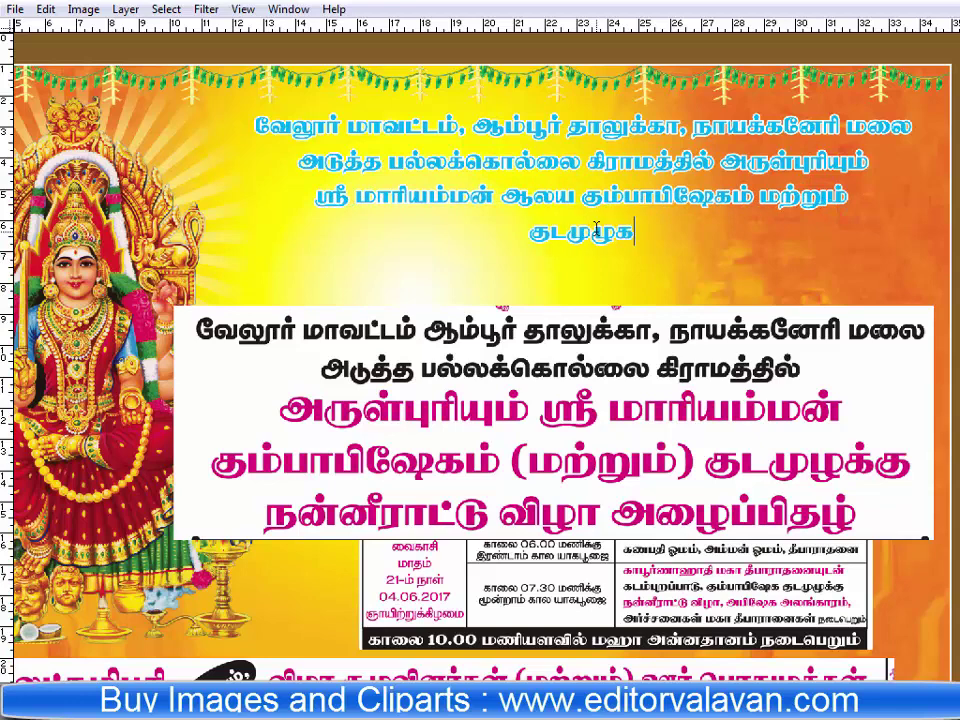
type("ுக்கு நன்ன")
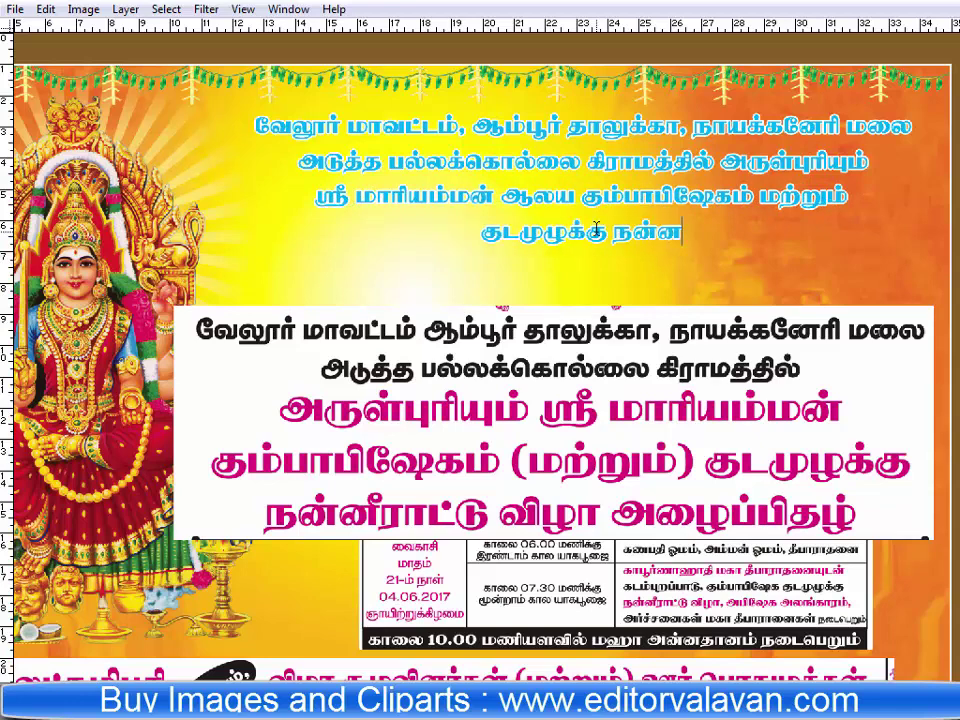
type("ீராட்டு வி")
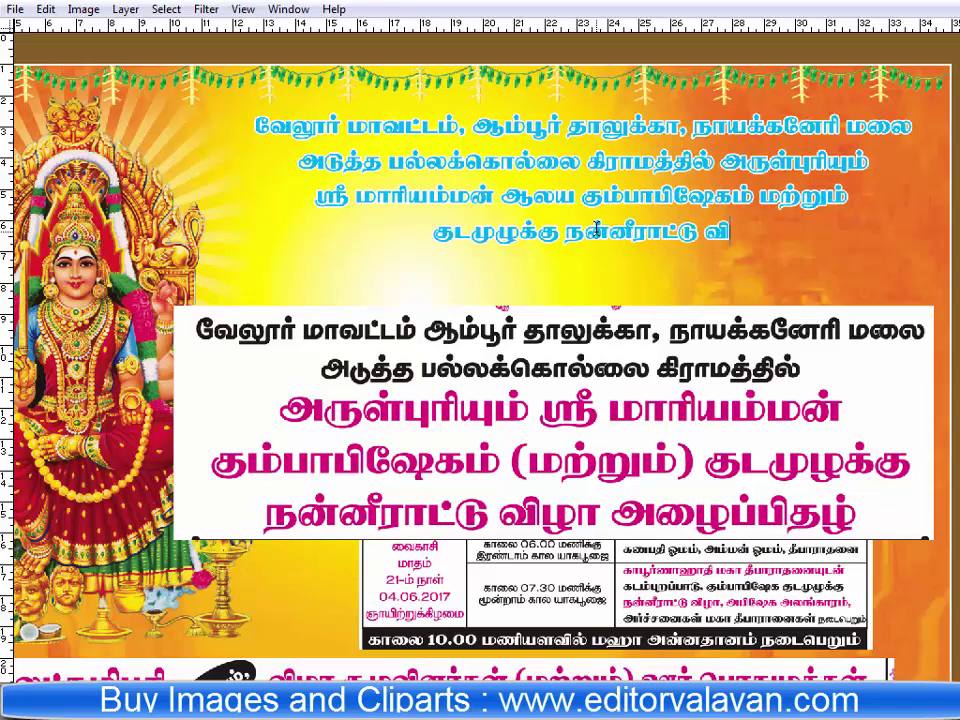
type("ழா")
left_click_drag(748, 232, 316, 195)
key("ctrl+shift+period")
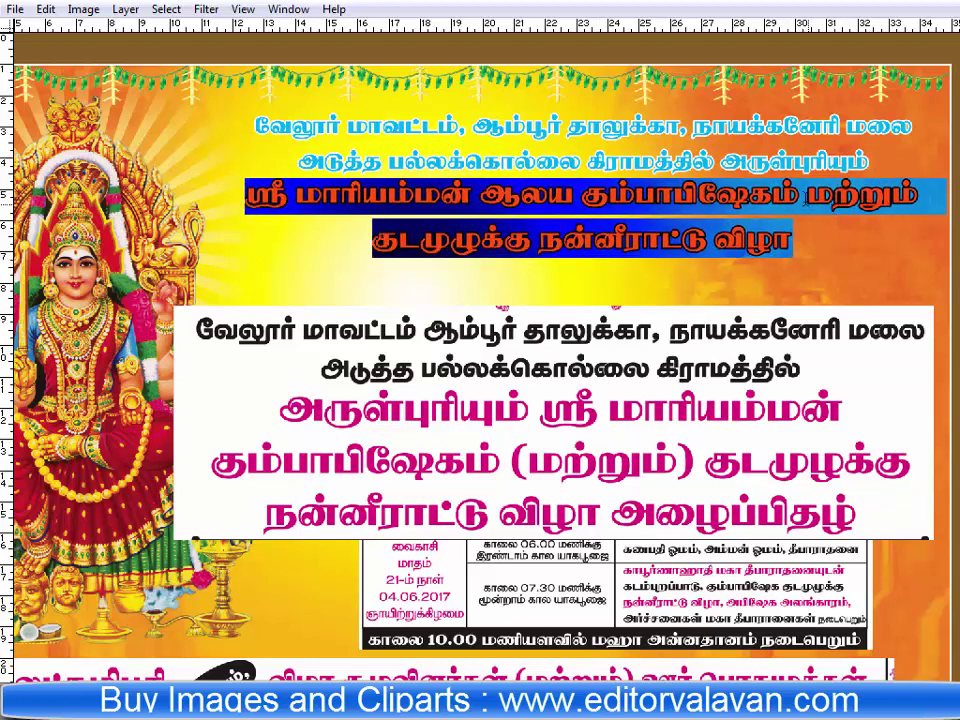
Move the line break so மற்றும் starts the fourth heading line.
left_click(807, 196)
key("Return")
key("End")
key("Delete")
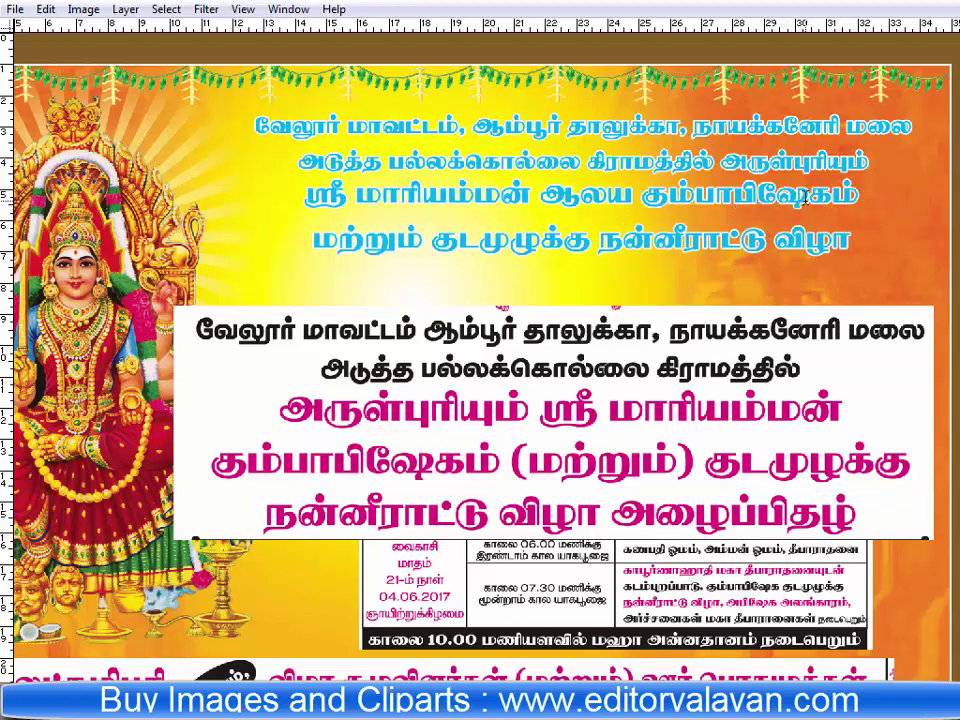
Select both new heading lines and step through the Character font list to try different fonts.
key("ctrl+a")
key("ctrl+t")
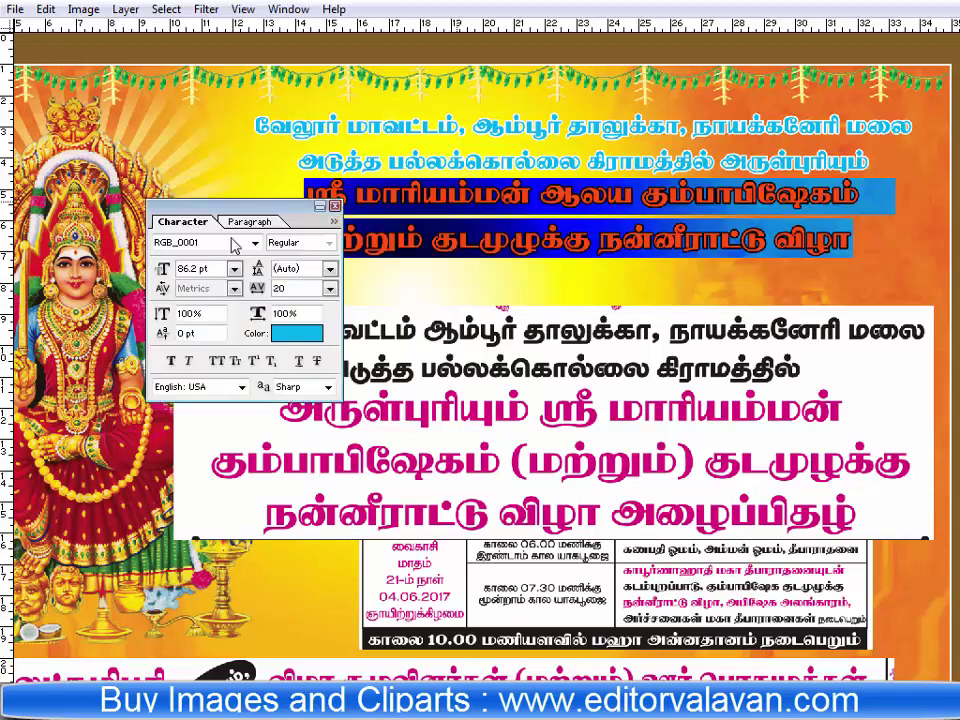
left_click(211, 247)
key("Down")
key("Down")
key("Down")
key("Down")
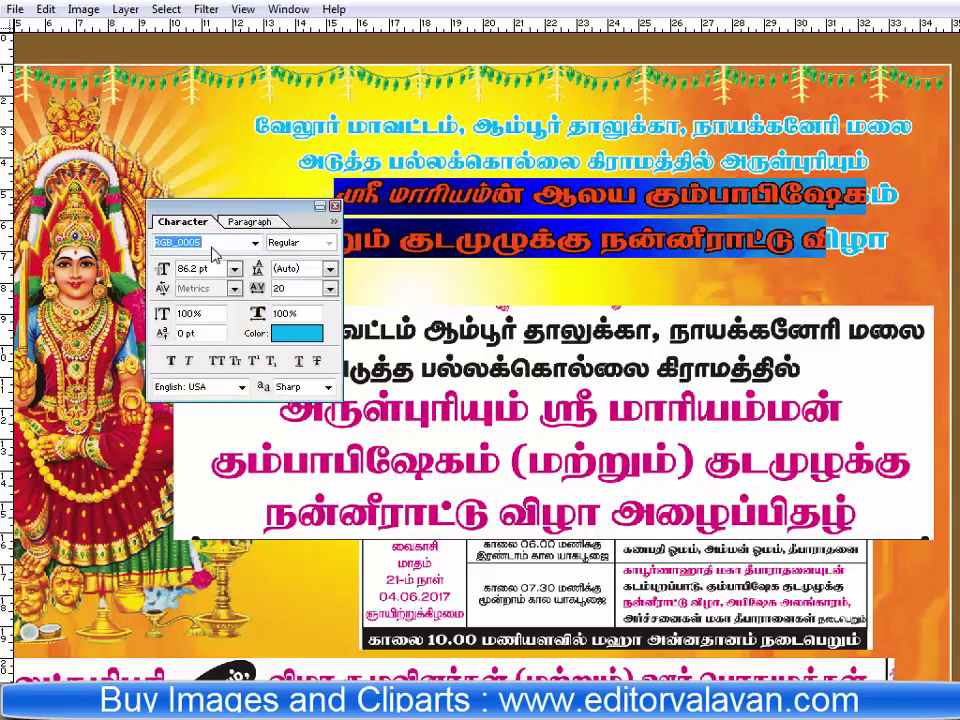
key("Down")
key("Down")
key("Down")
key("Down")
key("Down")
key("Down")
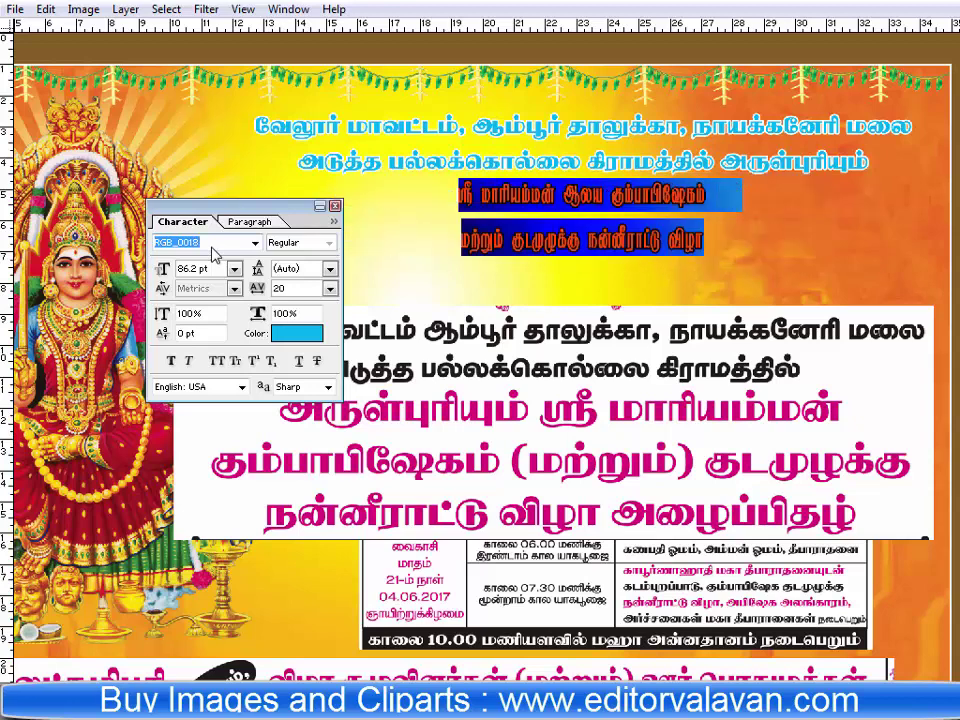
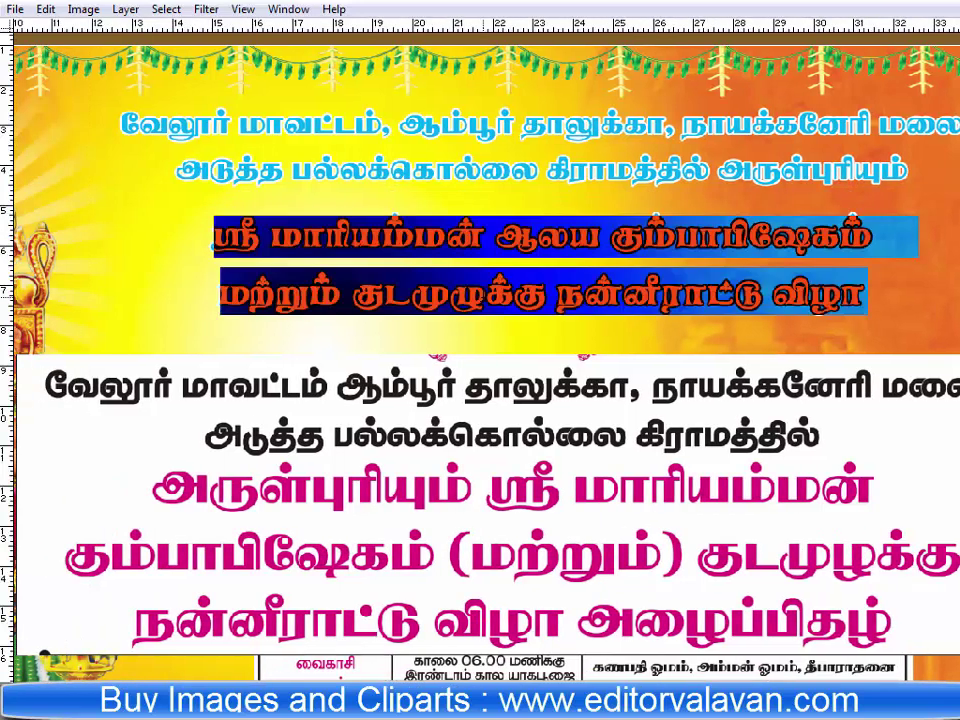
Compare several Tamil fonts on the two-line title and settle on RGB_0053.
key("Down")
key("Down")
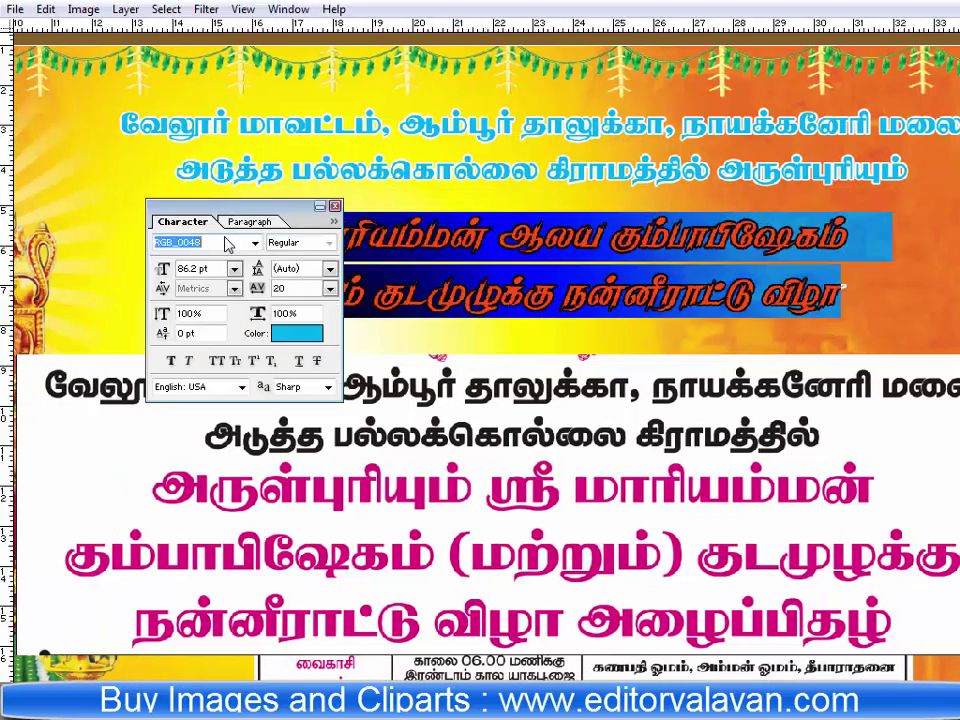
key("Down")
key("Down")
key("Down")
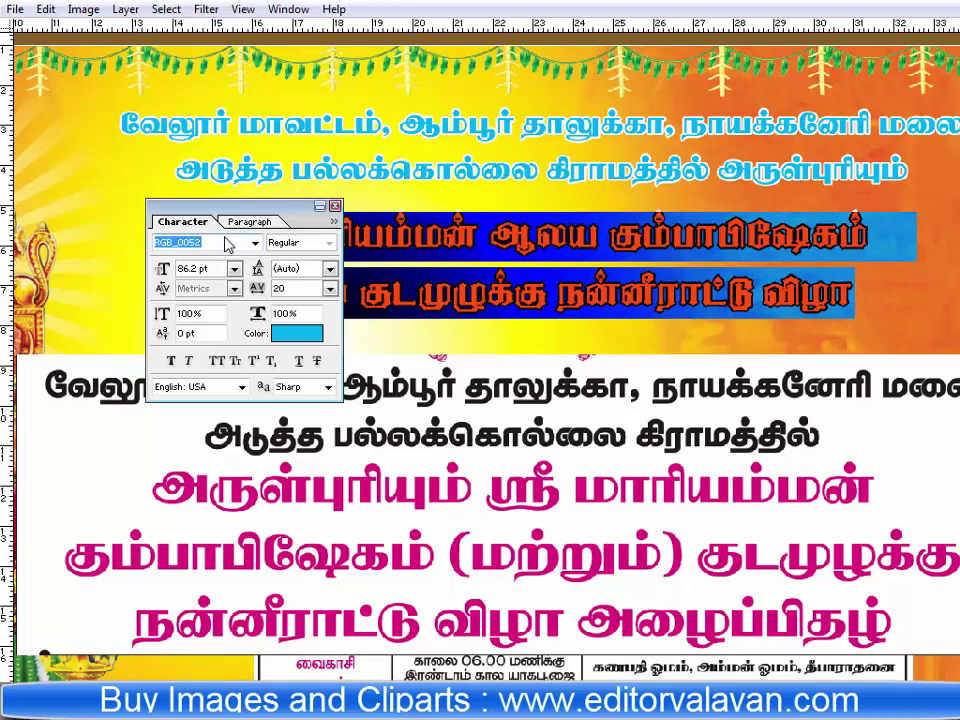
key("Down")
key("Down")
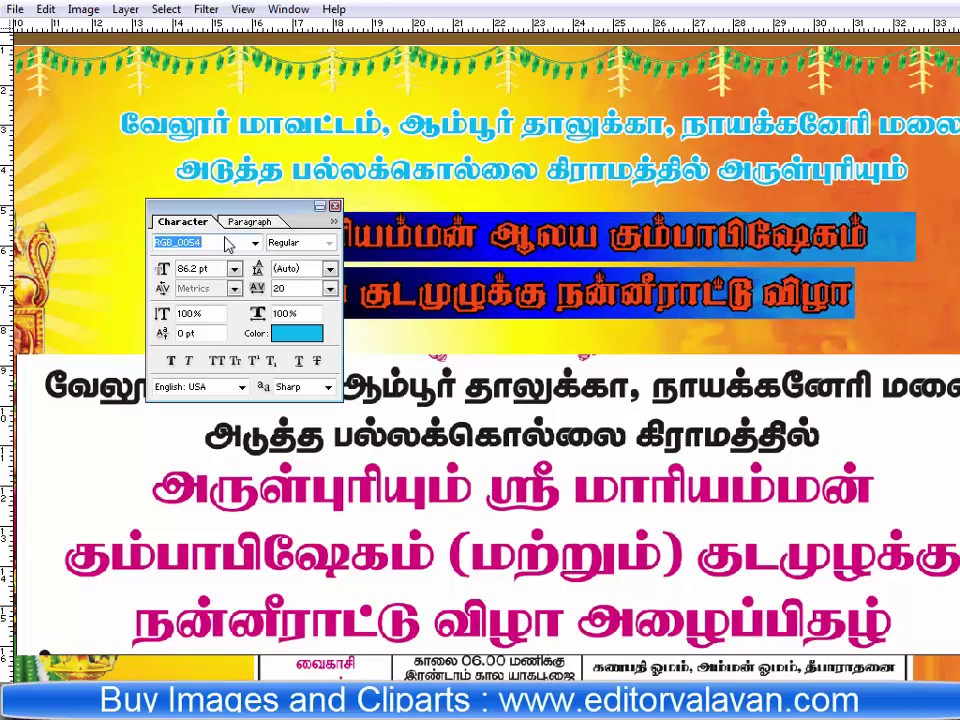
key("Up")
key("Down")
key("Up")
key("Down")
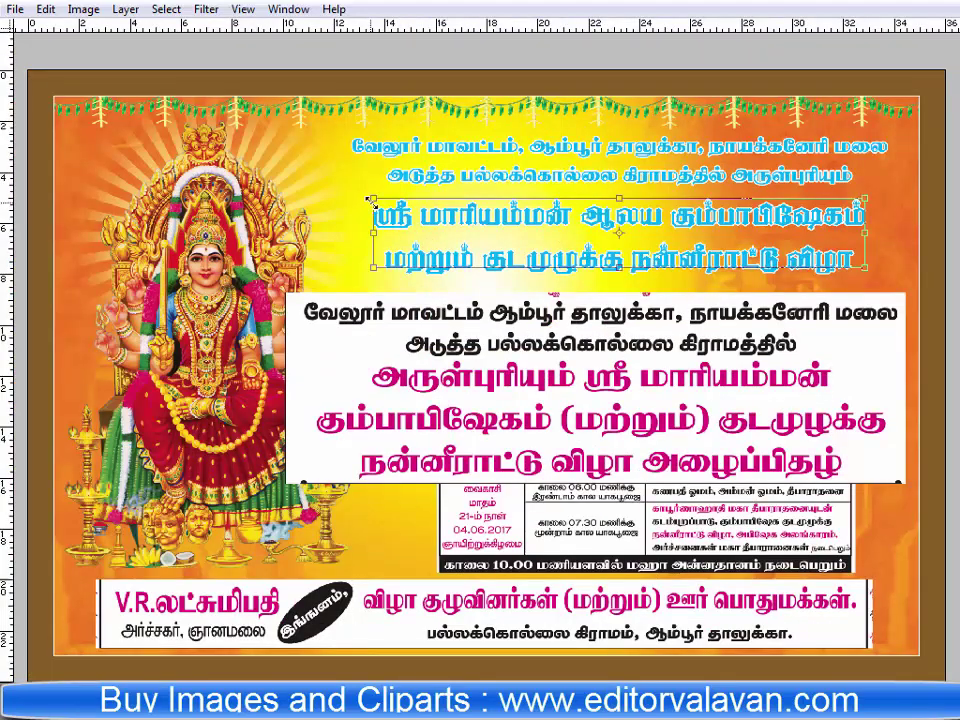
left_click(430, 241)
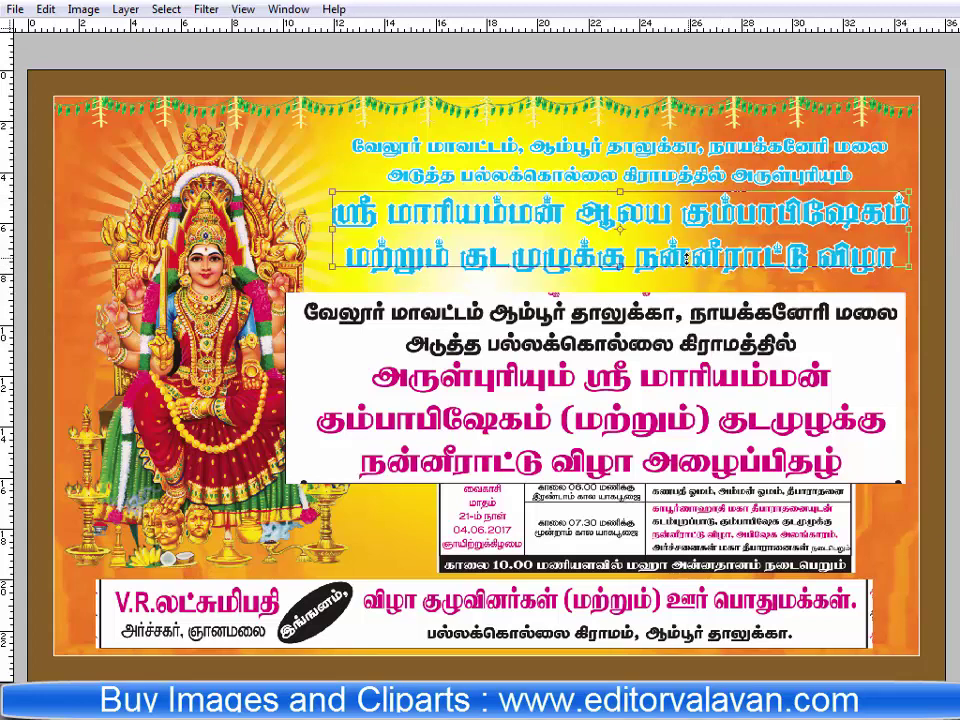
Give the title a white Stroke layer style.
key("Return")
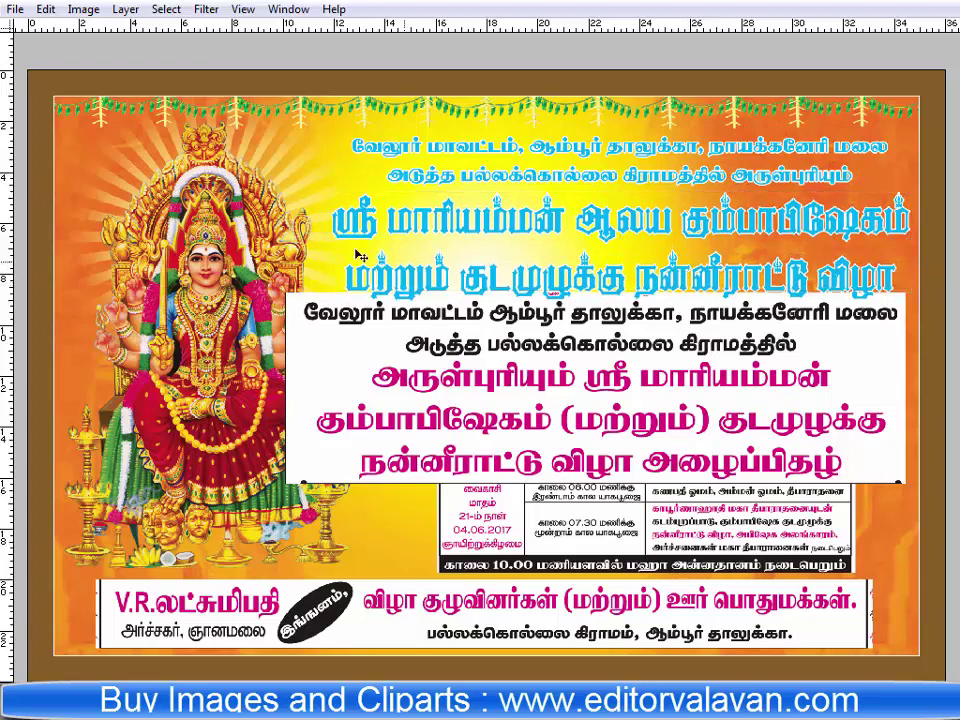
key("ctrl+plus")
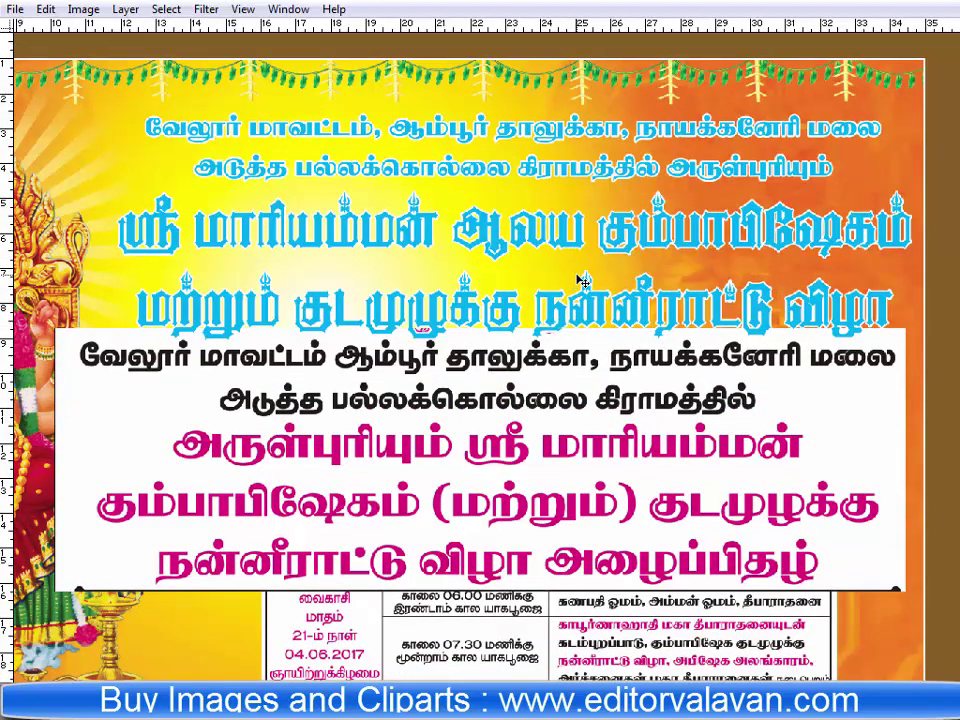
left_click(125, 9)
left_click(390, 312)
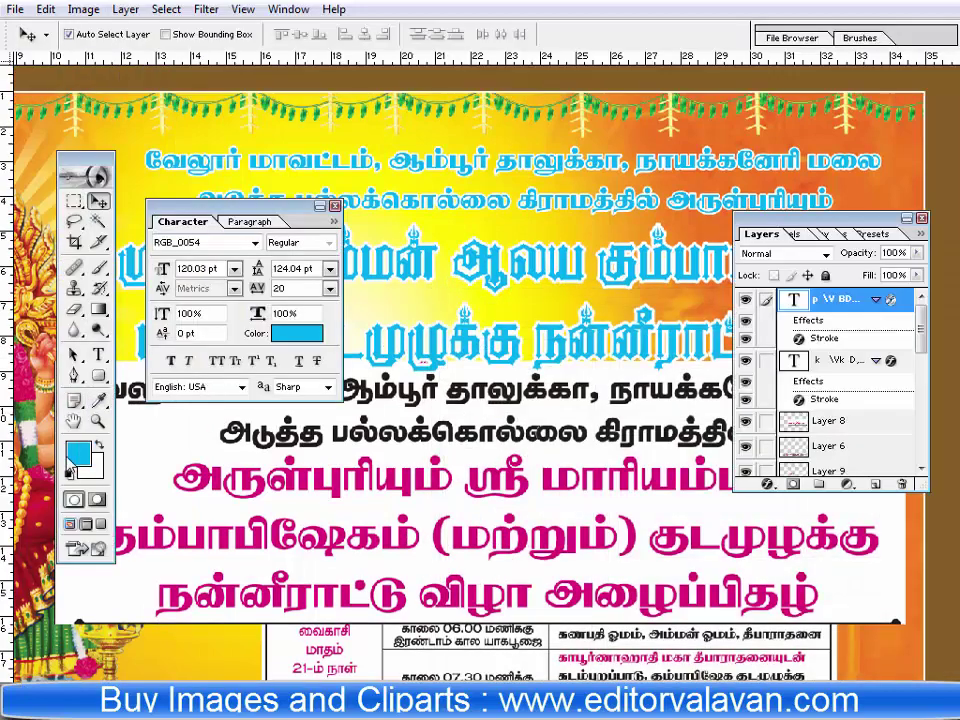
Set the title text colour to dark blue and view the whole poster.
left_click(80, 448)
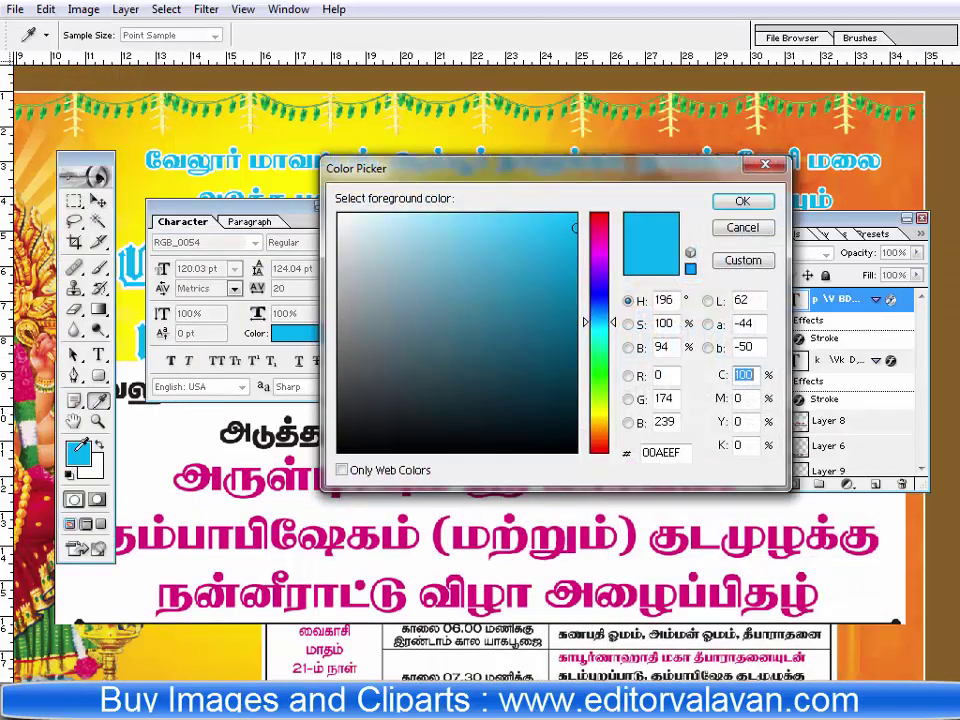
left_click(499, 315)
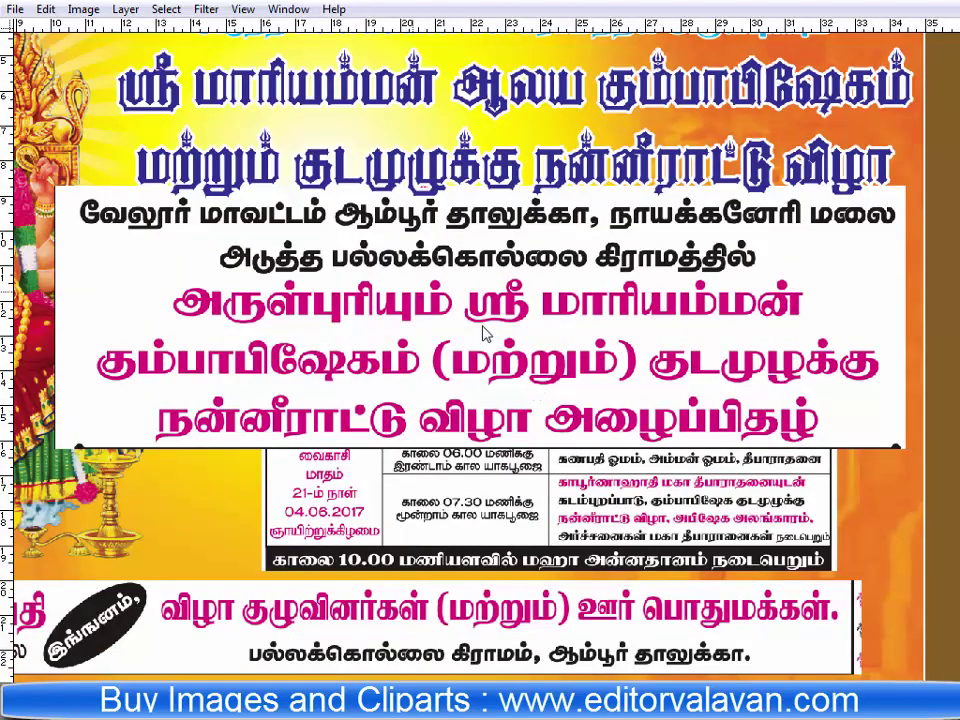
key("ctrl+minus")
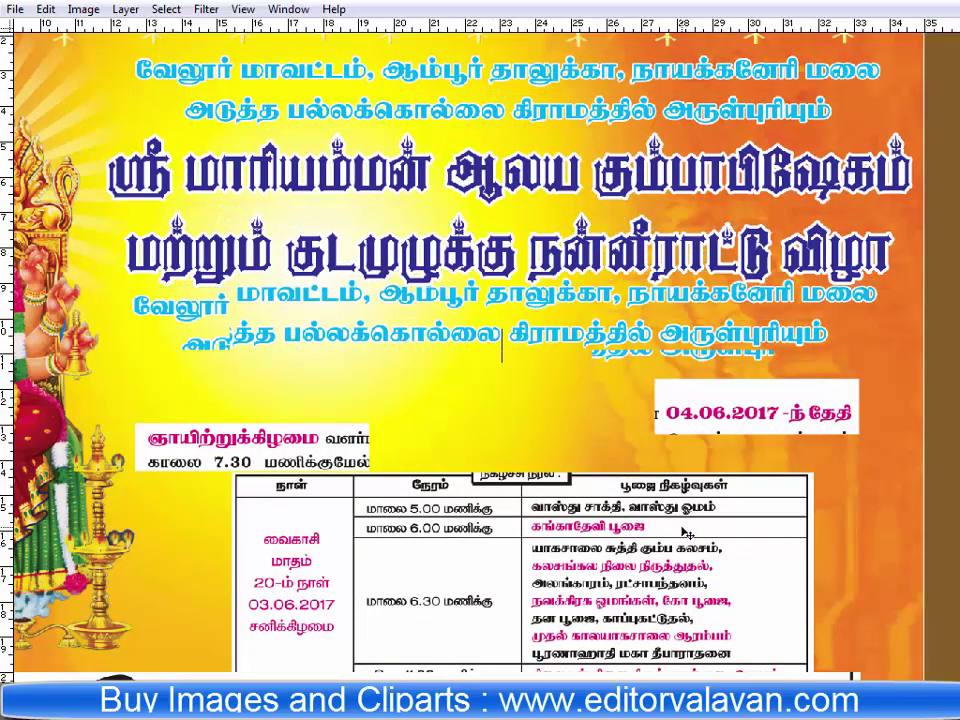
Replace the copied lines with the Sunday date text and give it a wider font.
key("ctrl+a")
type("நாள்")
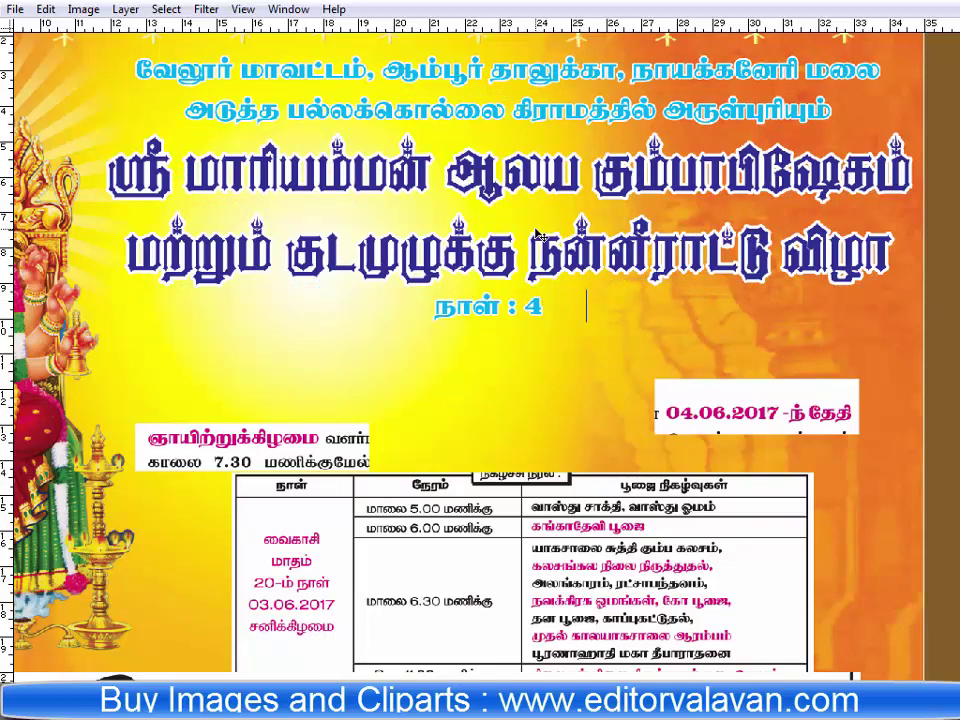
type("00")
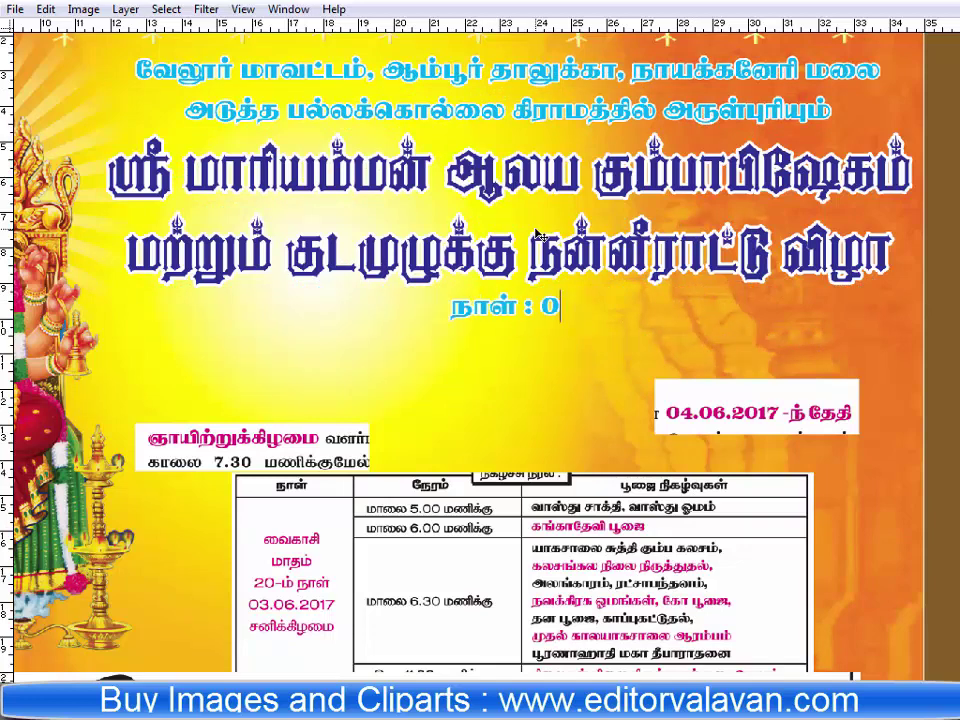
type("    06    20")
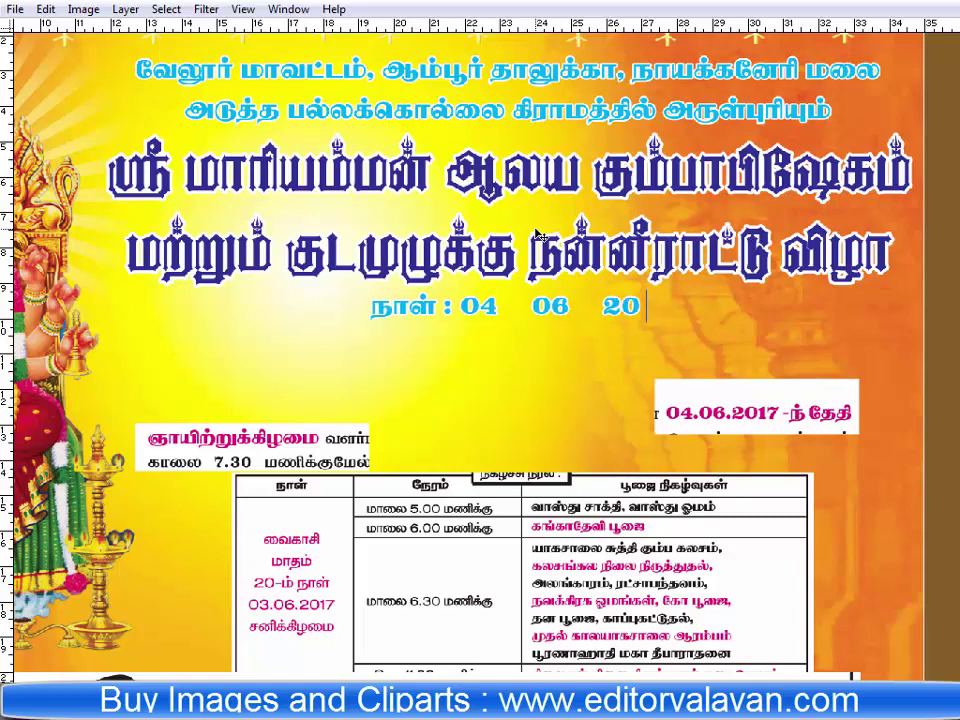
type("17 ஞாய")
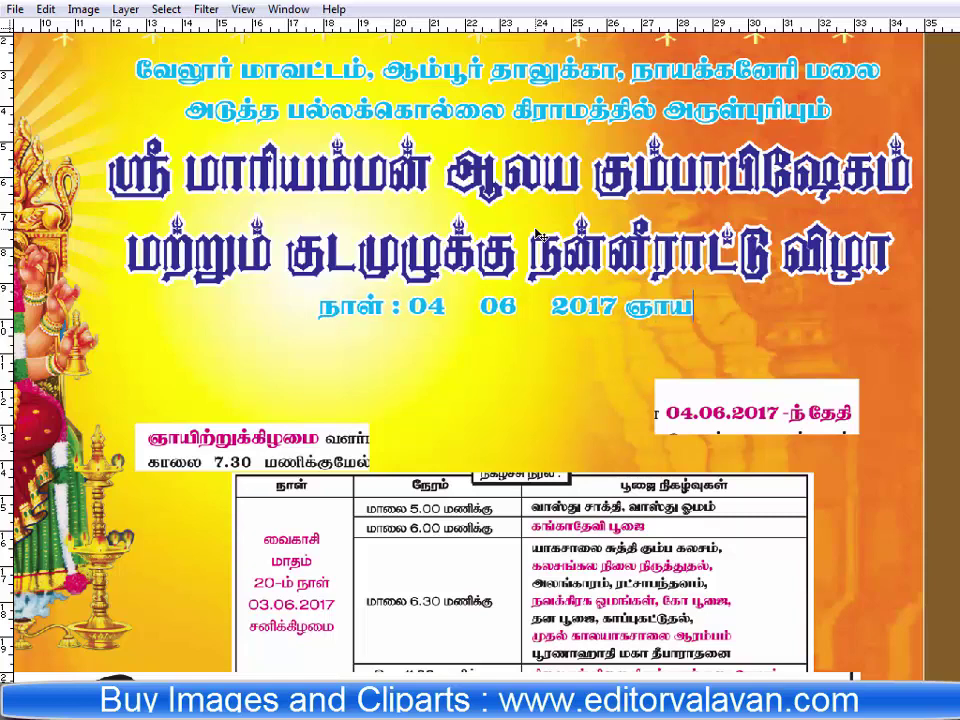
type("ிறு")
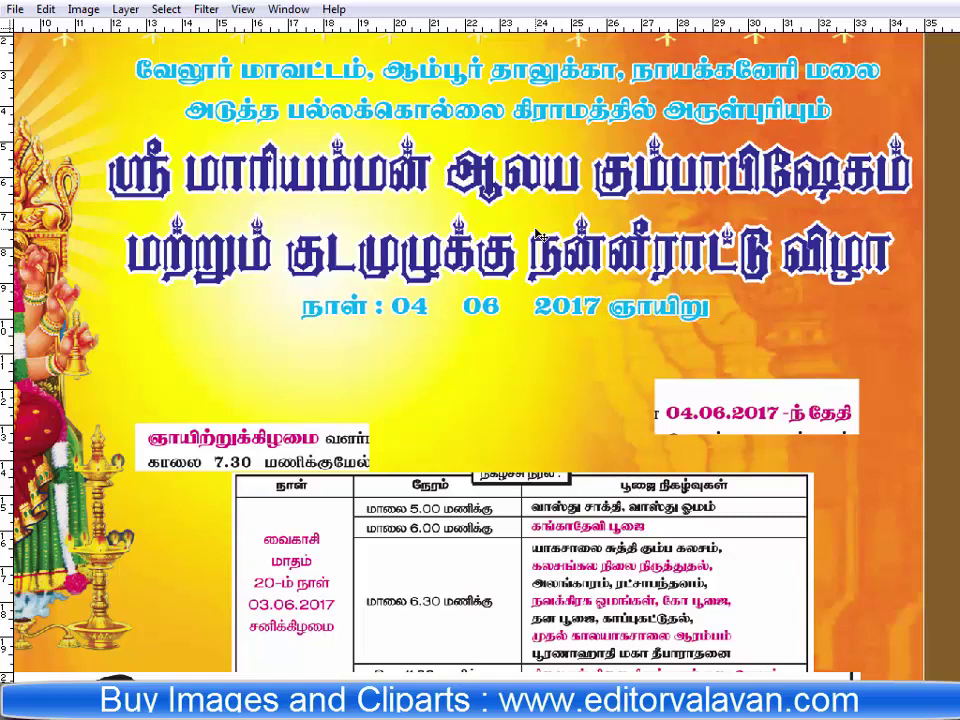
key("ctrl+a")
key("ctrl+t")
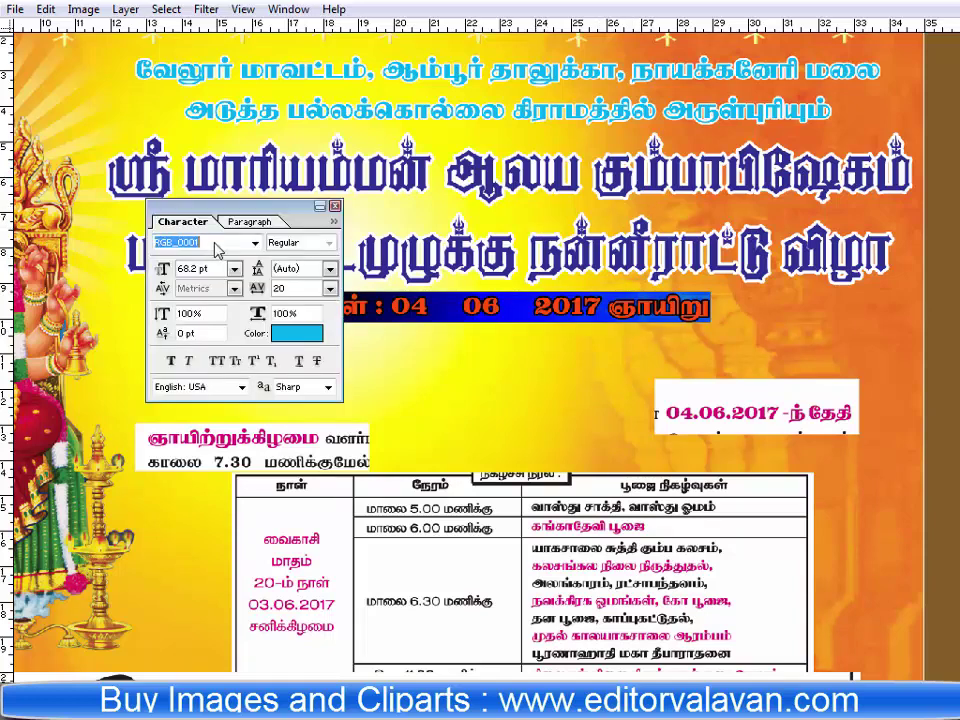
key("Down")
key("Down")
key("Down")
key("Down")
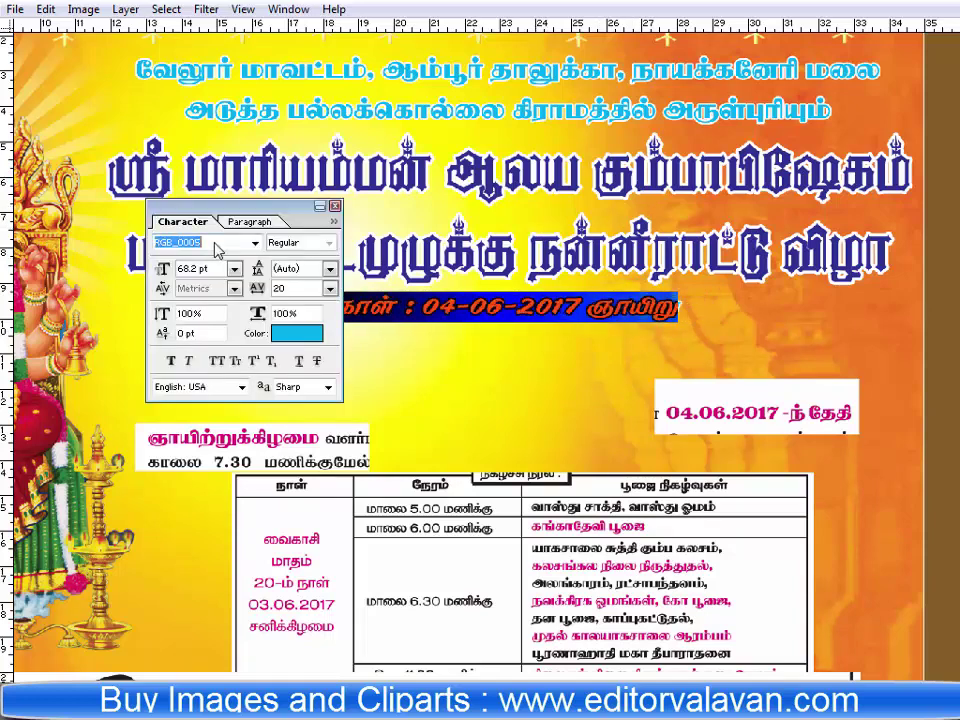
key("Down")
key("Down")
key("Down")
key("Down")
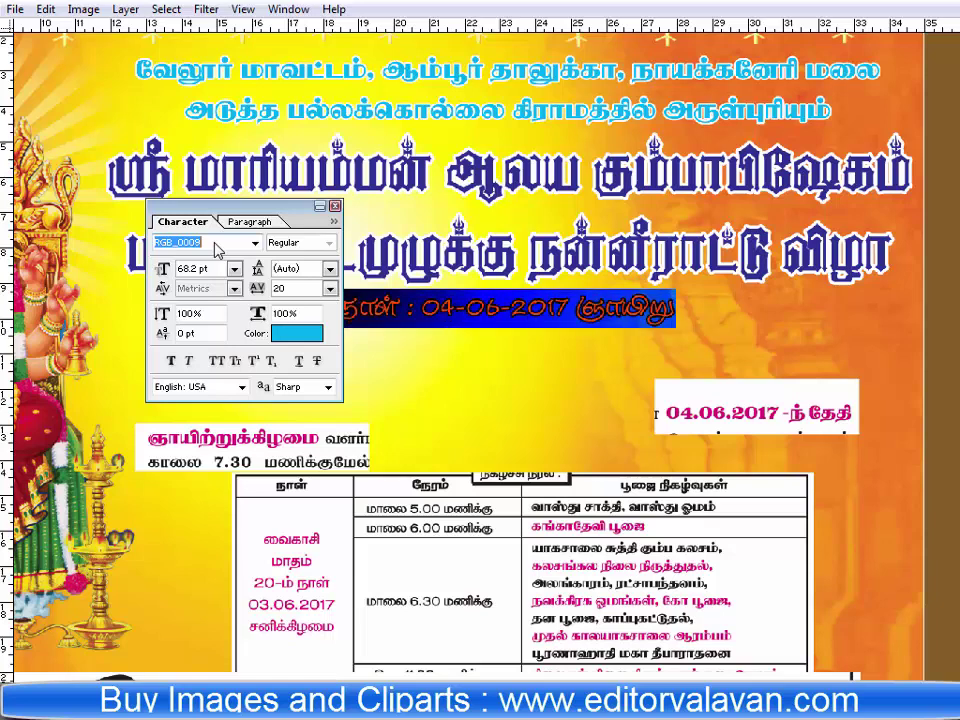
key("Down")
key("Down")
key("Down")
key("Down")
key("Down")
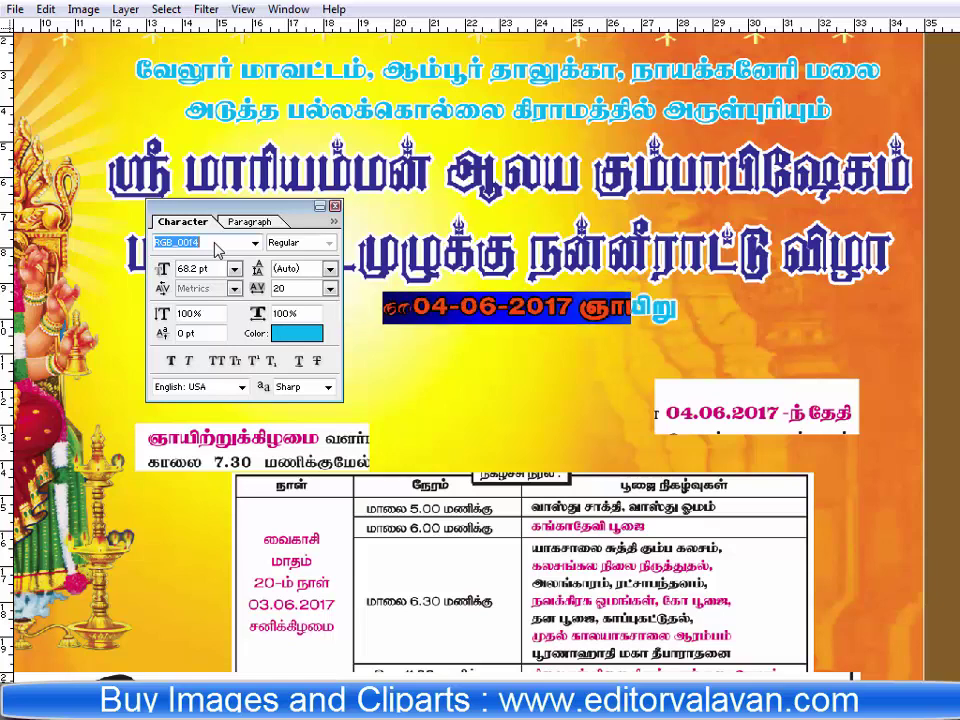
key("Up")
key("ctrl+t")
key("ctrl+h")
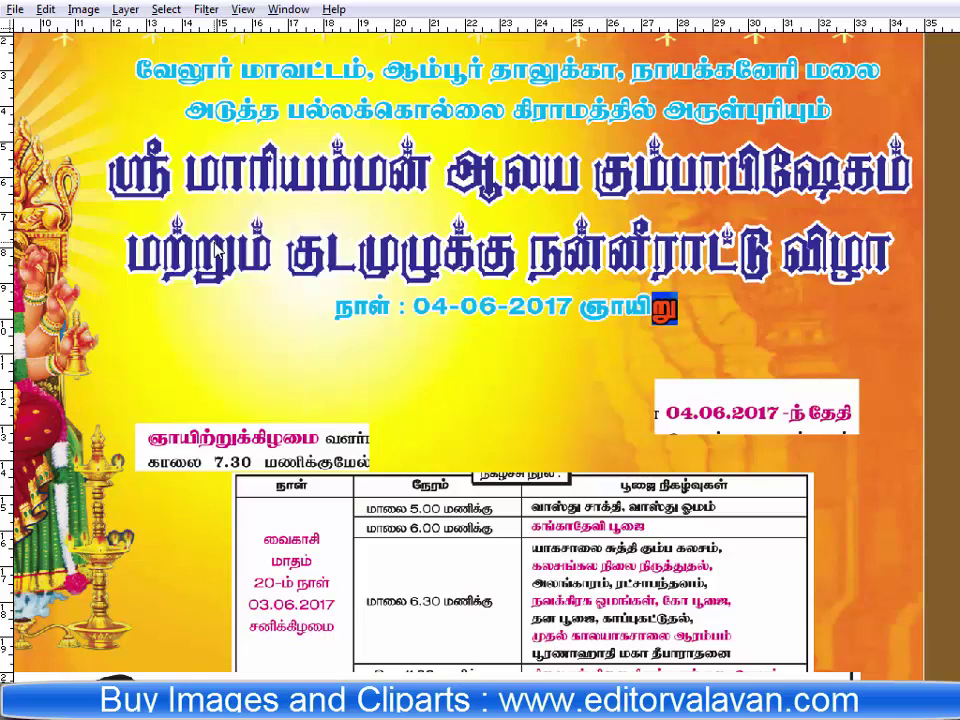
Add the morning 7.30 to 9.05 மணிக்குள timing to the date line.
type("ற்றுக்")
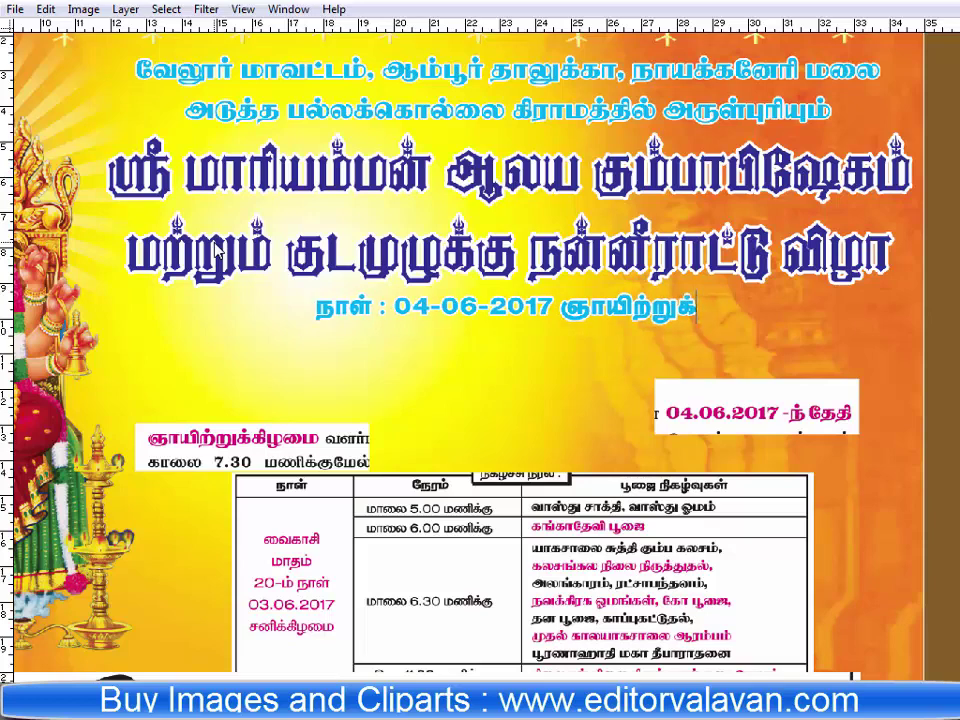
type("கிழமை")
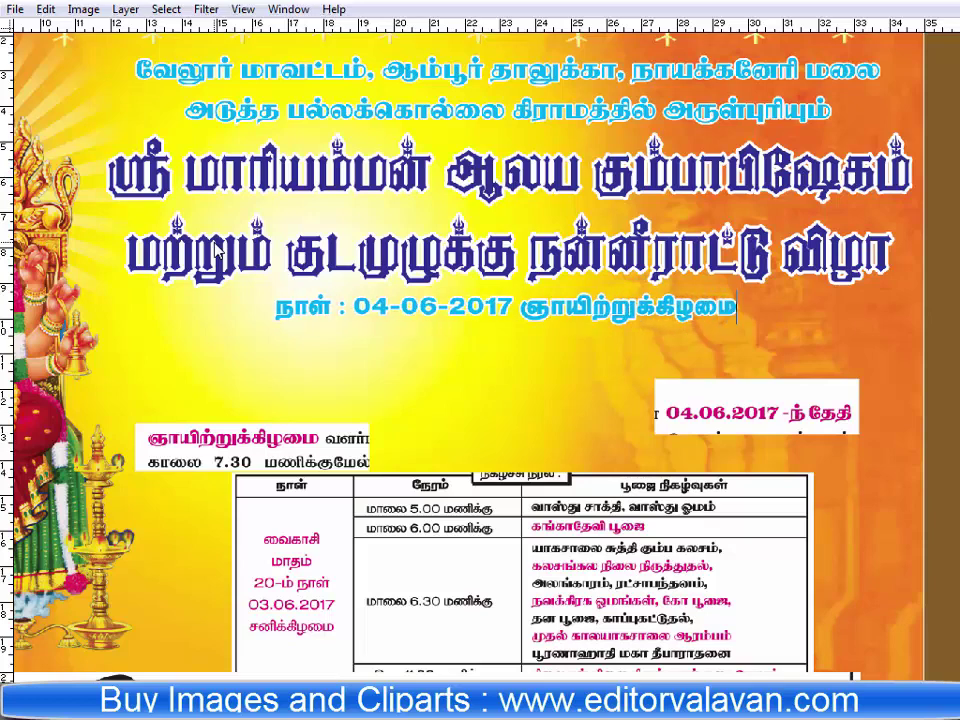
type(" காலை")
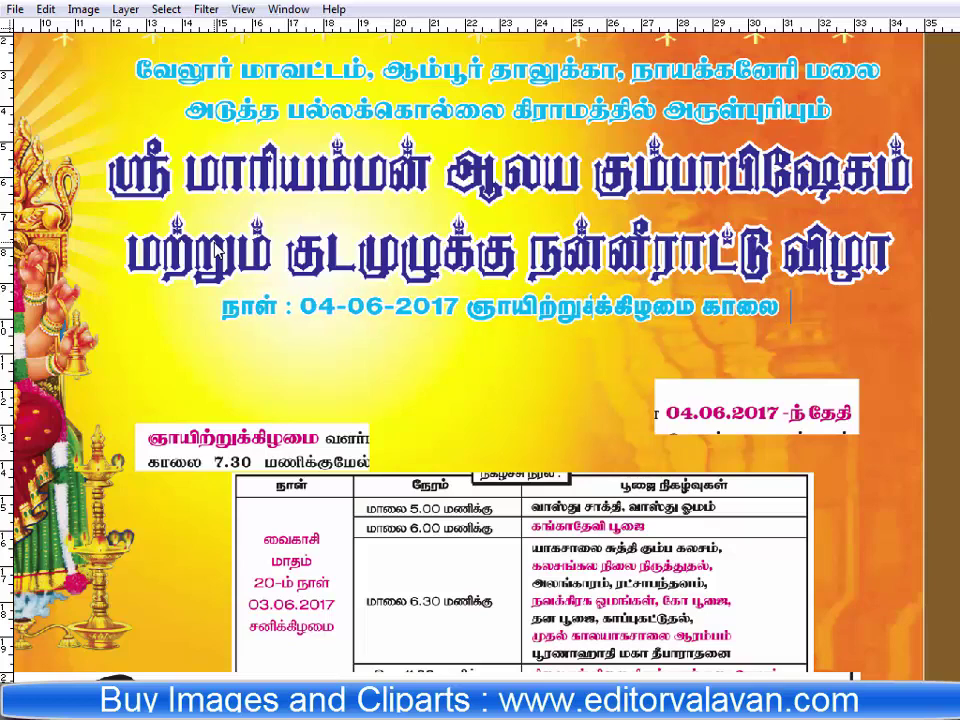
type(" 7.0300")
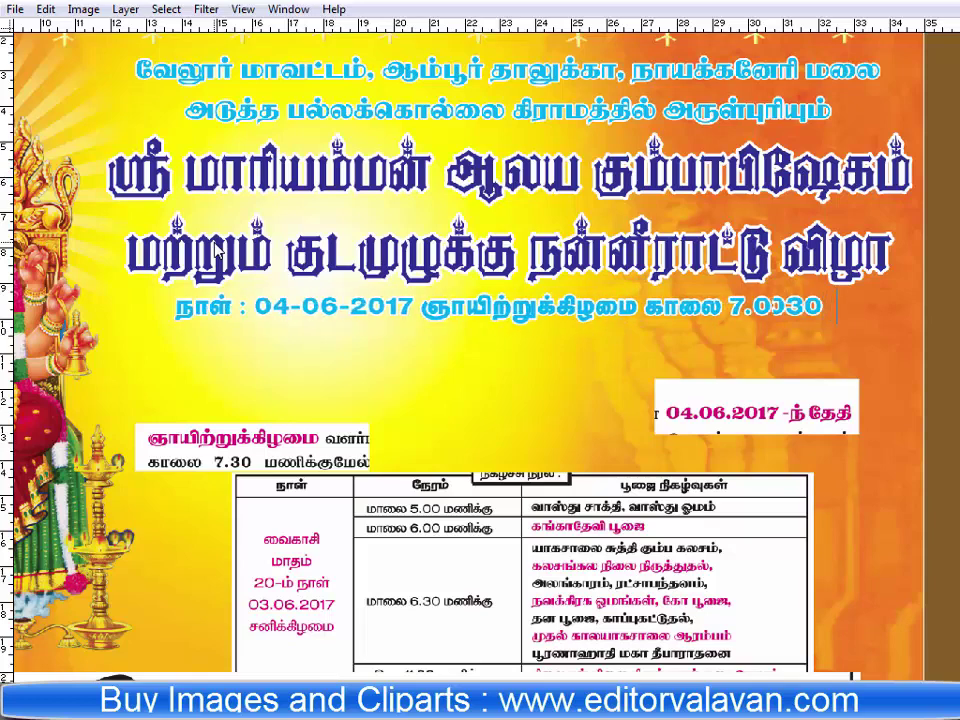
key("BackSpace")
type("ம")
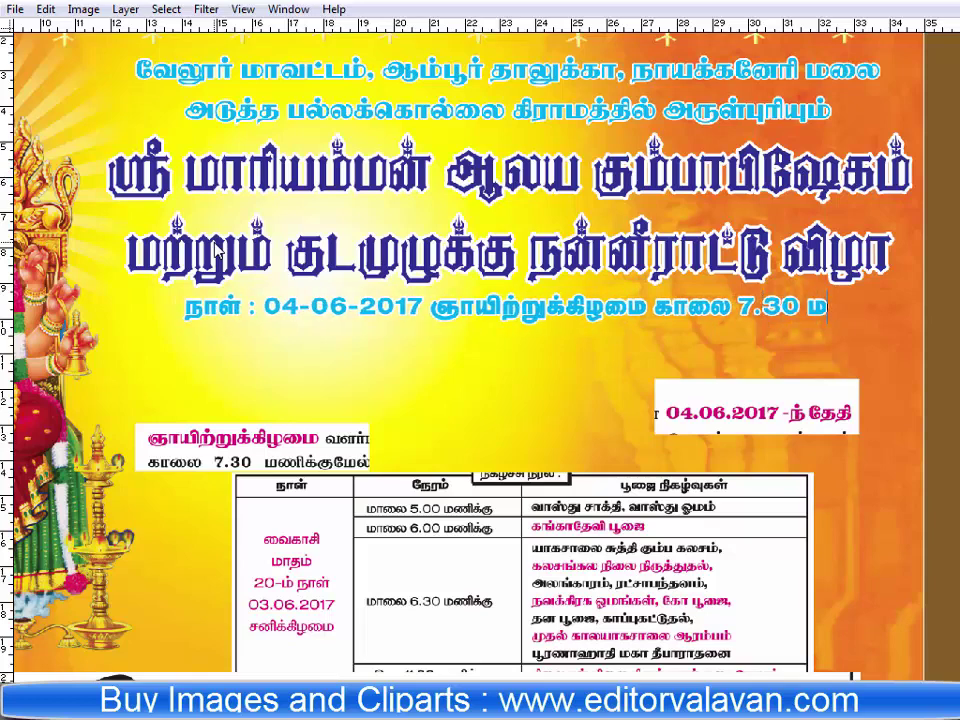
type("ணிக்குமேல்")
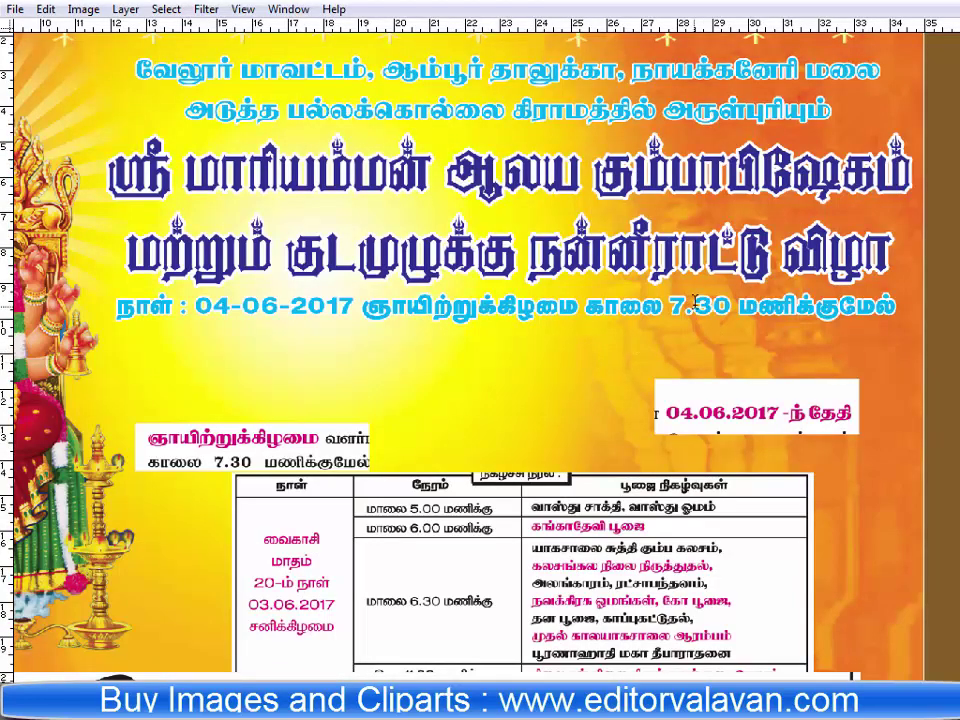
type("  9")
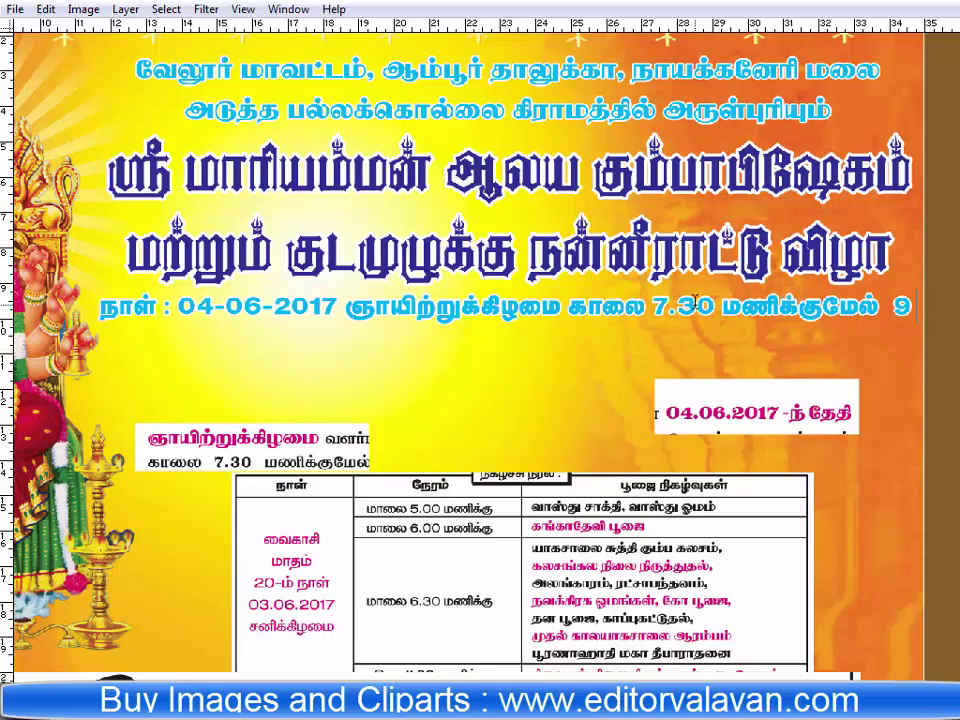
type(".05 மண")
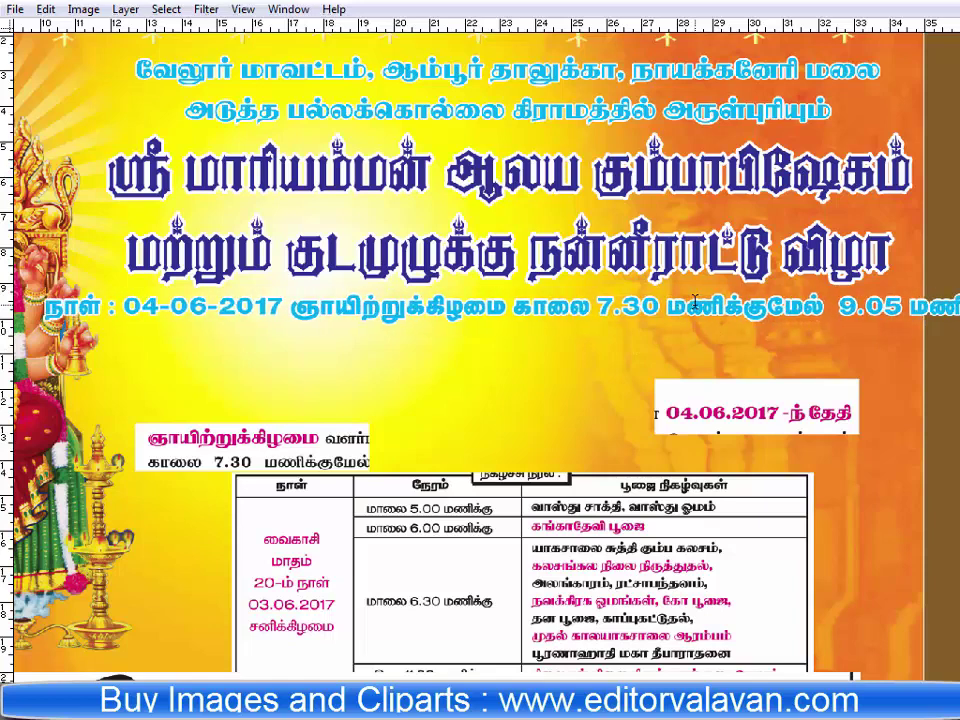
type("ிக்கு")
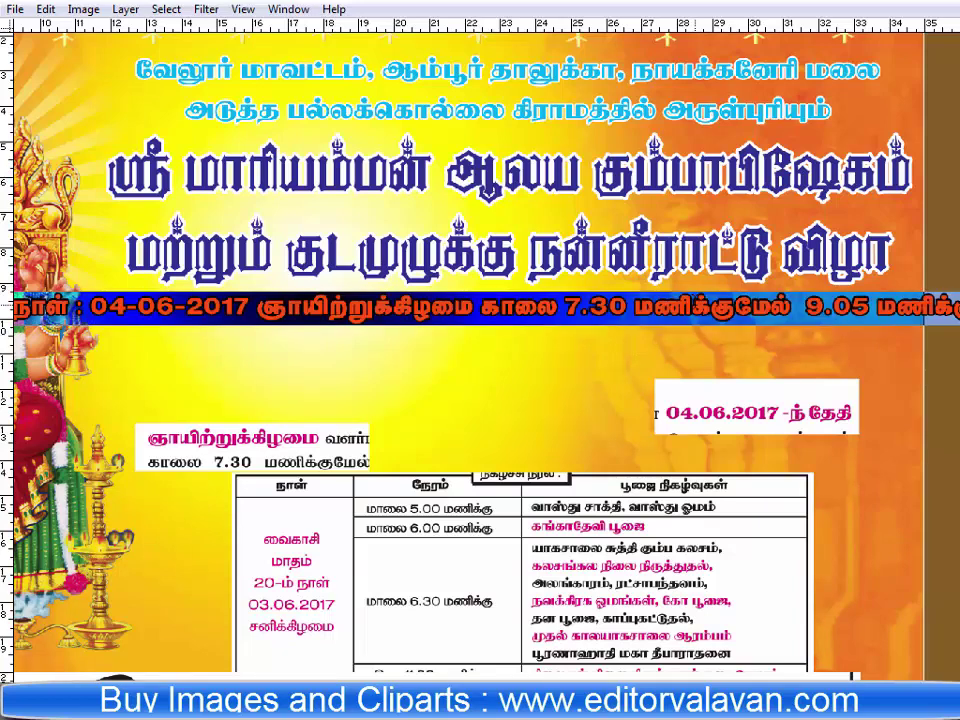
type("ள")
Retype the line's last character so it ends with மணிக்குள்.
left_click(694, 301)
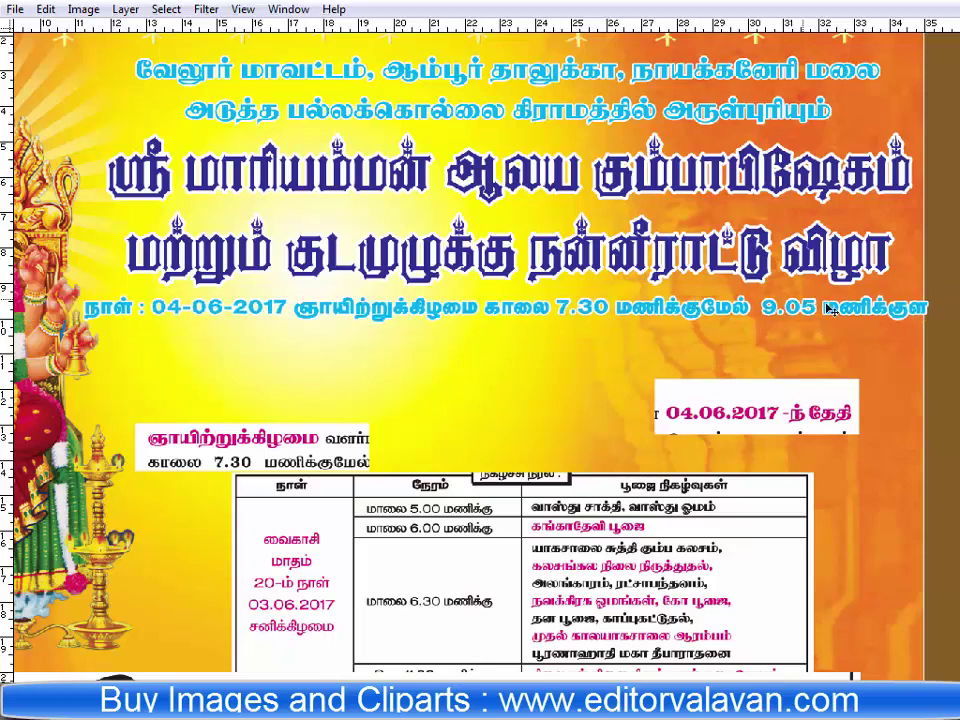
left_click_drag(913, 309, 958, 298)
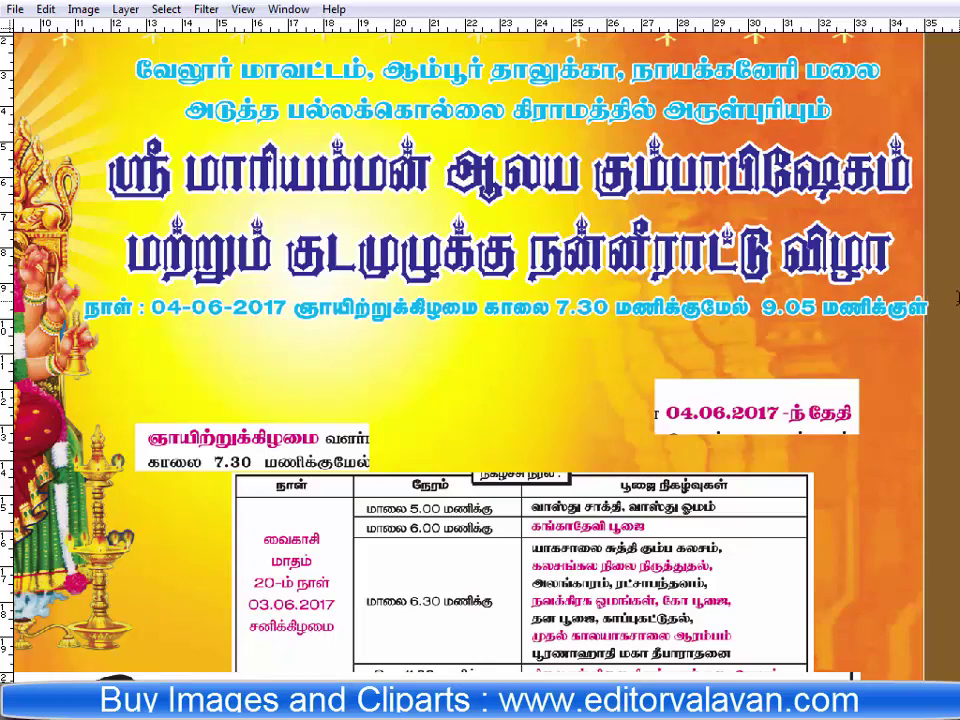
left_click(927, 308)
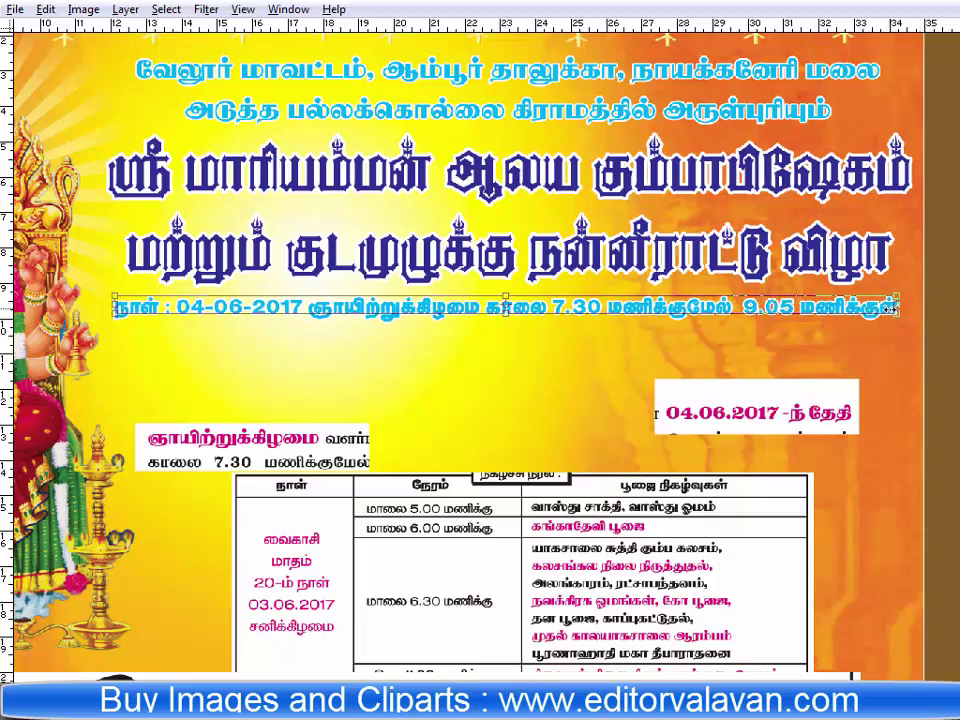
Commit the date line edit and zoom in on the schedule table area.
key("ctrl+Return")
key("ctrl+plus")
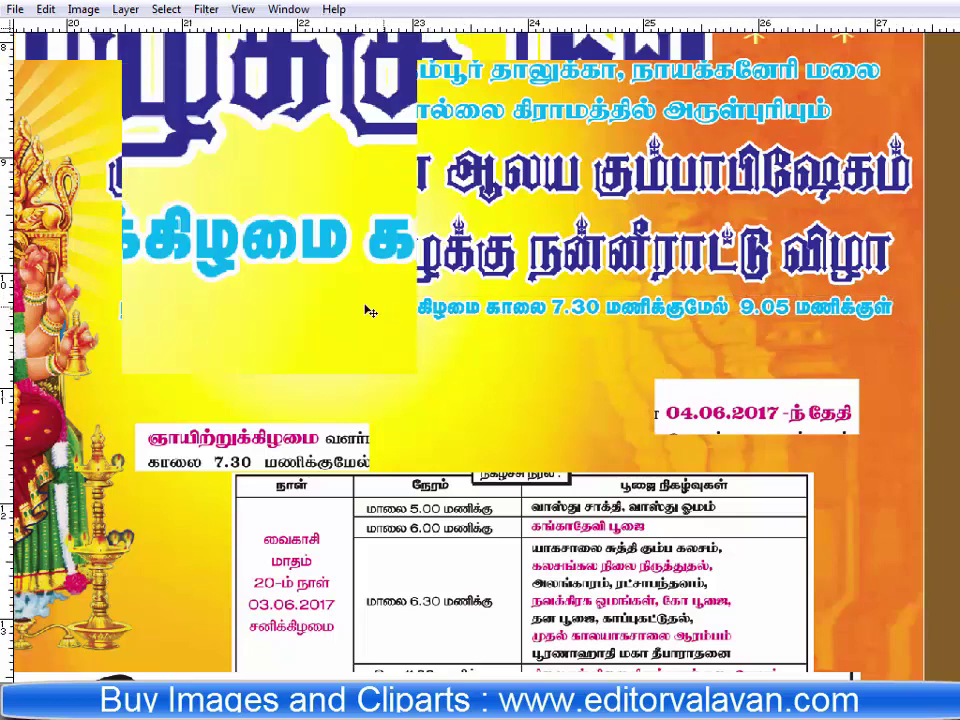
left_click(422, 257)
key("z")
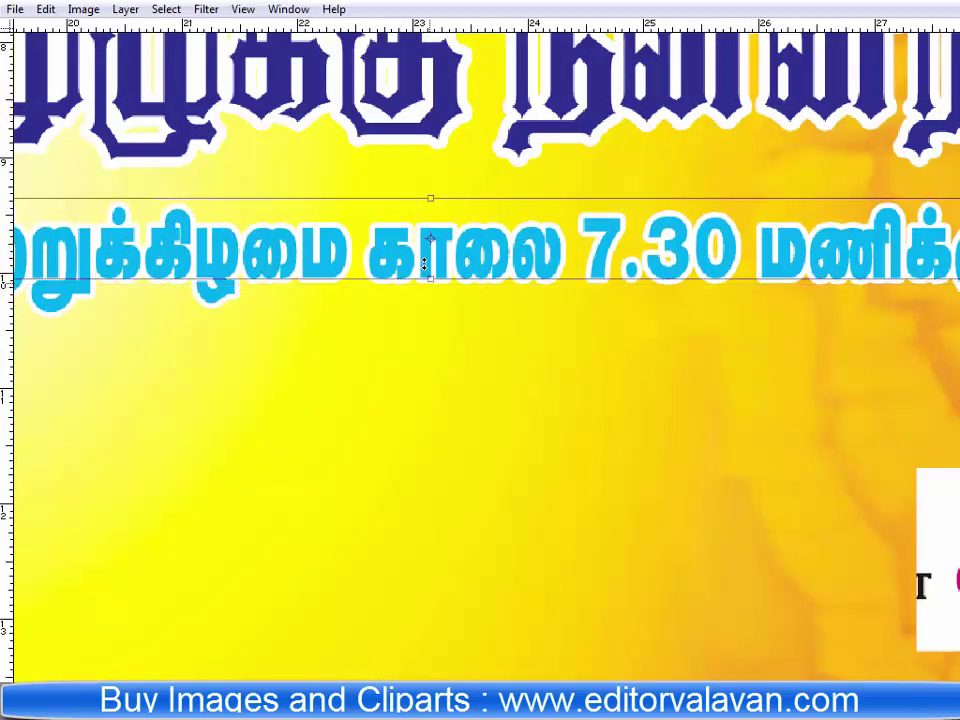
right_click(414, 260)
left_click(470, 272)
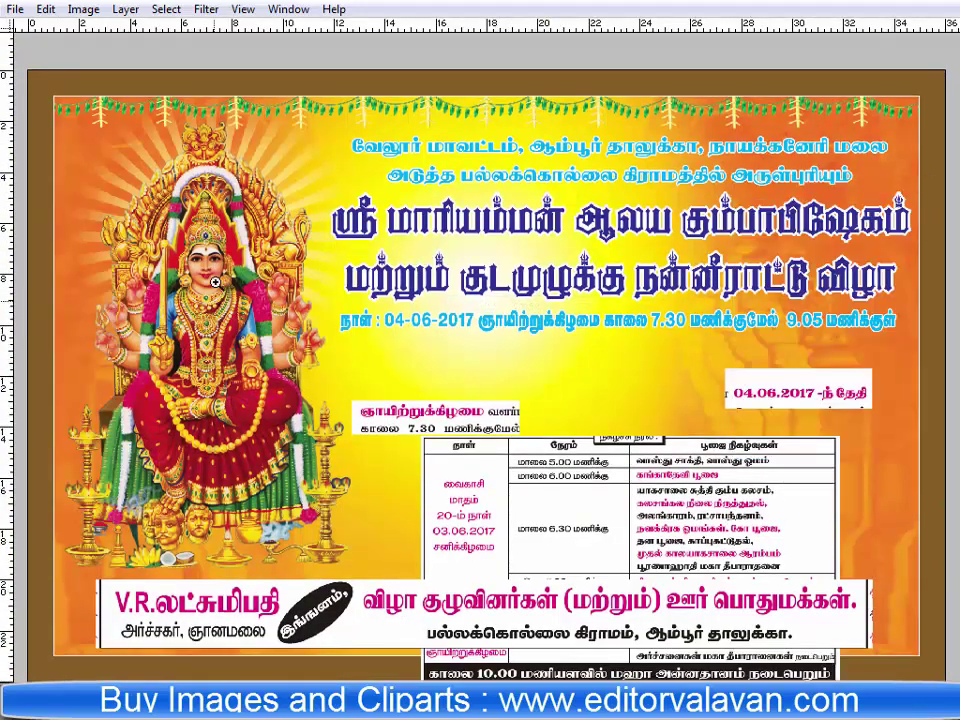
left_click(748, 508)
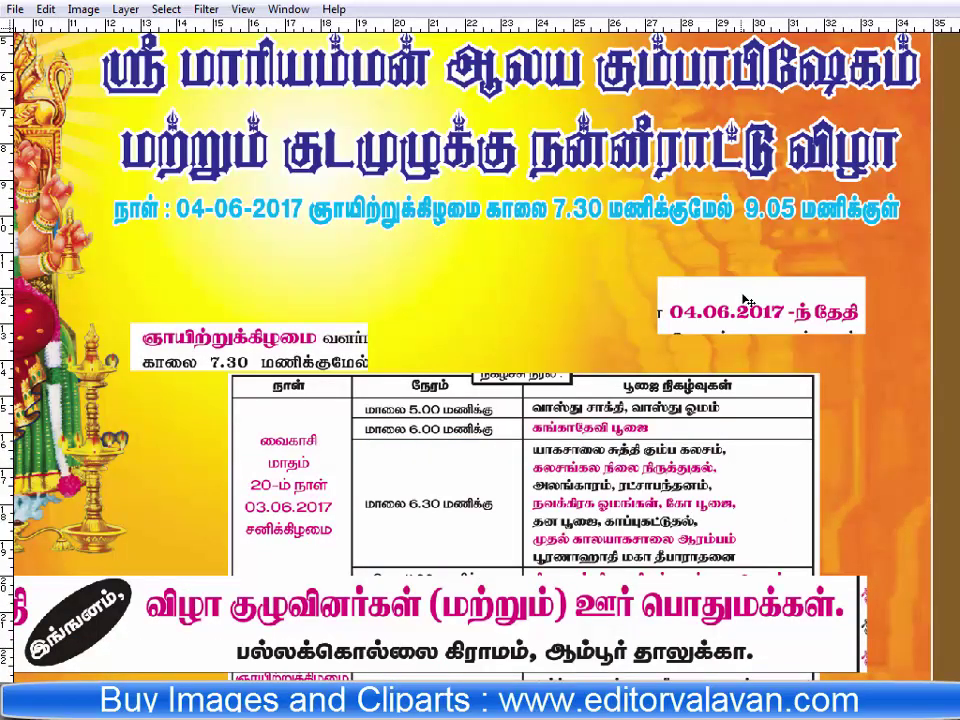
Hide the two small white date labels and move the schedule table up toward the date line.
left_click(125, 9)
left_click(150, 69)
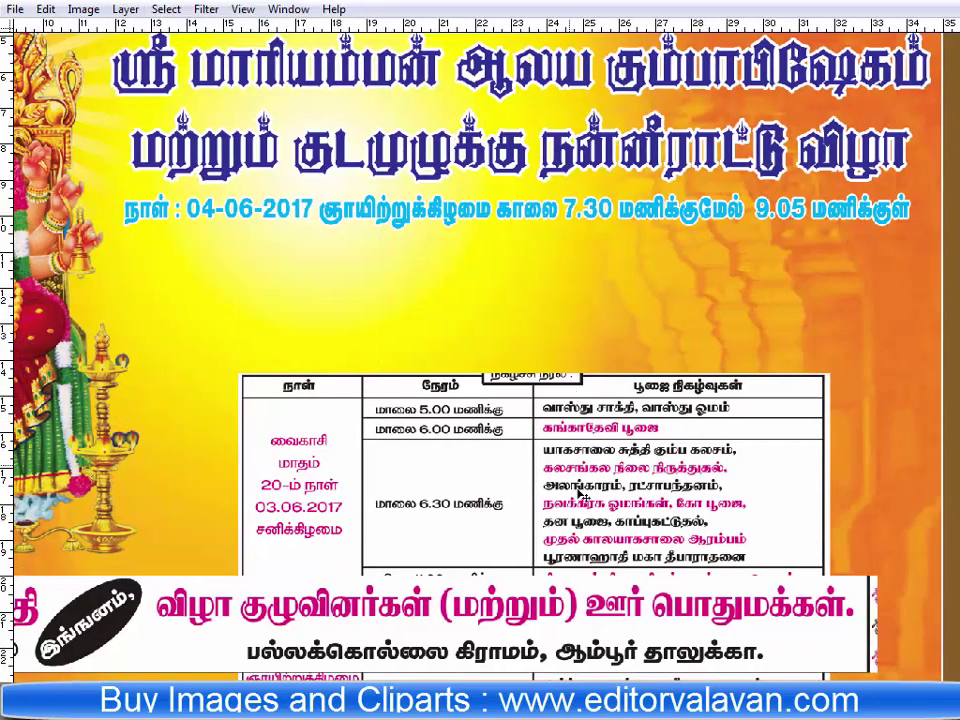
left_click_drag(578, 495, 612, 335)
key("ctrl+0")
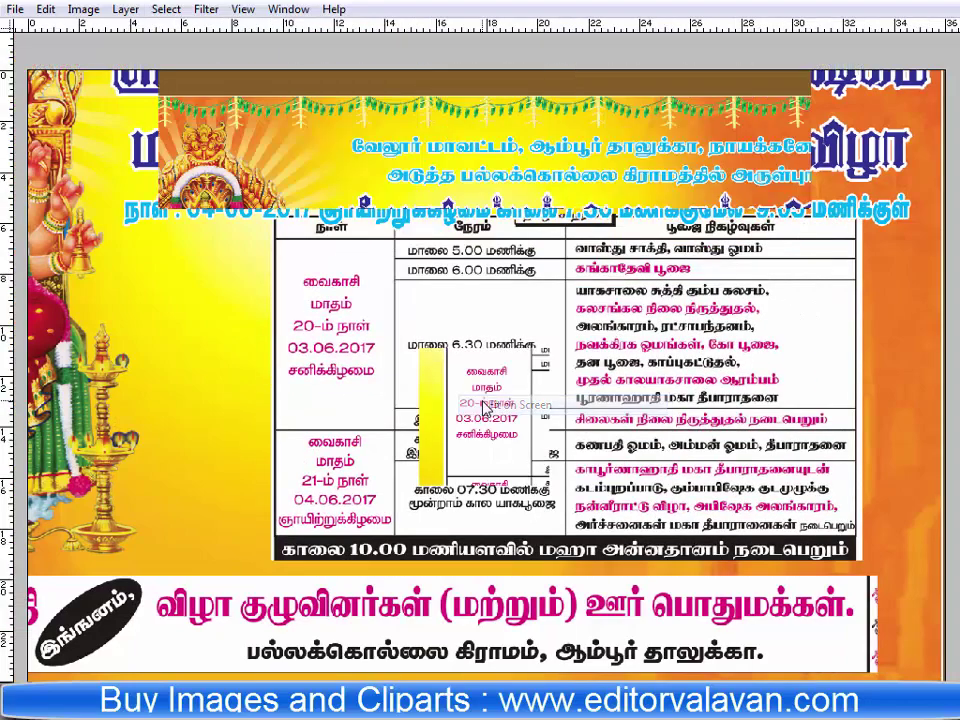
right_click(583, 425)
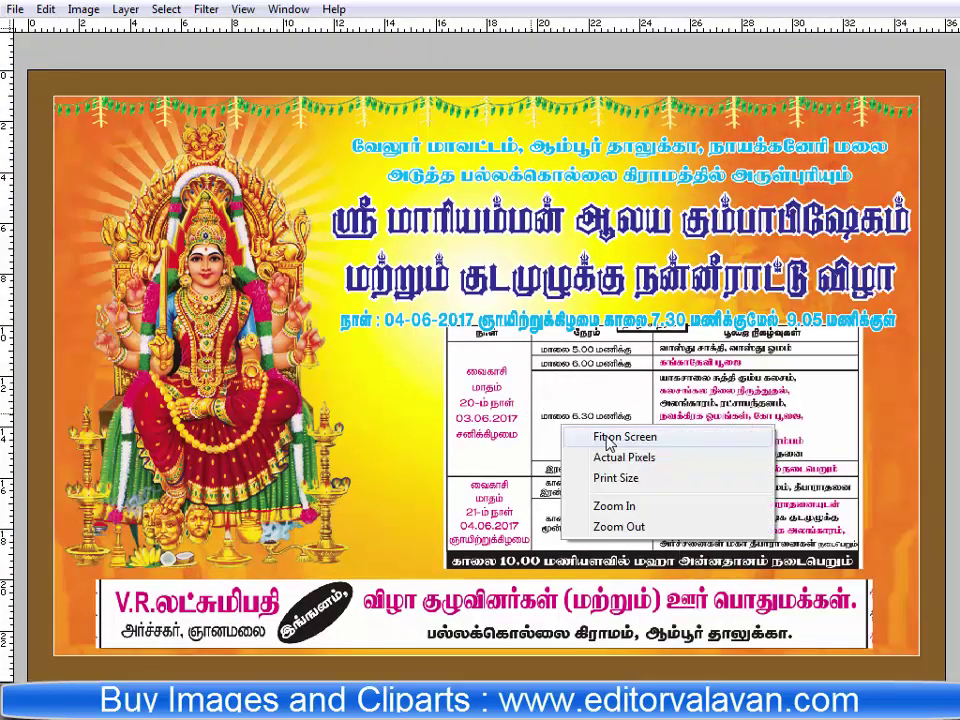
left_click(620, 437)
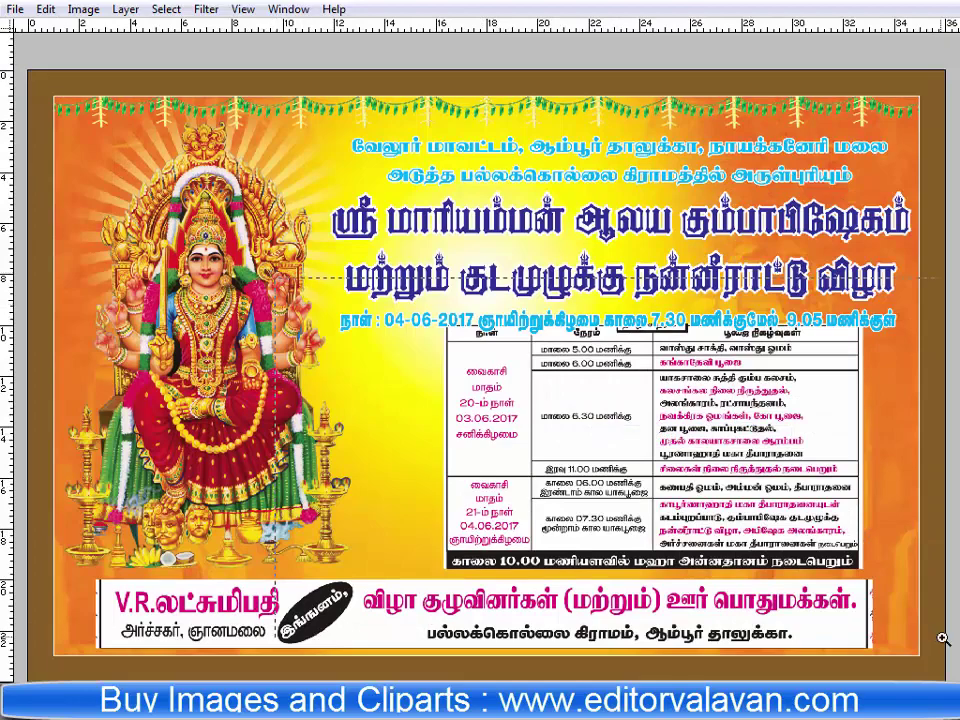
Drag the schedule table further up and left, revealing its bottom row.
key("ctrl+plus")
left_click_drag(491, 379, 520, 379)
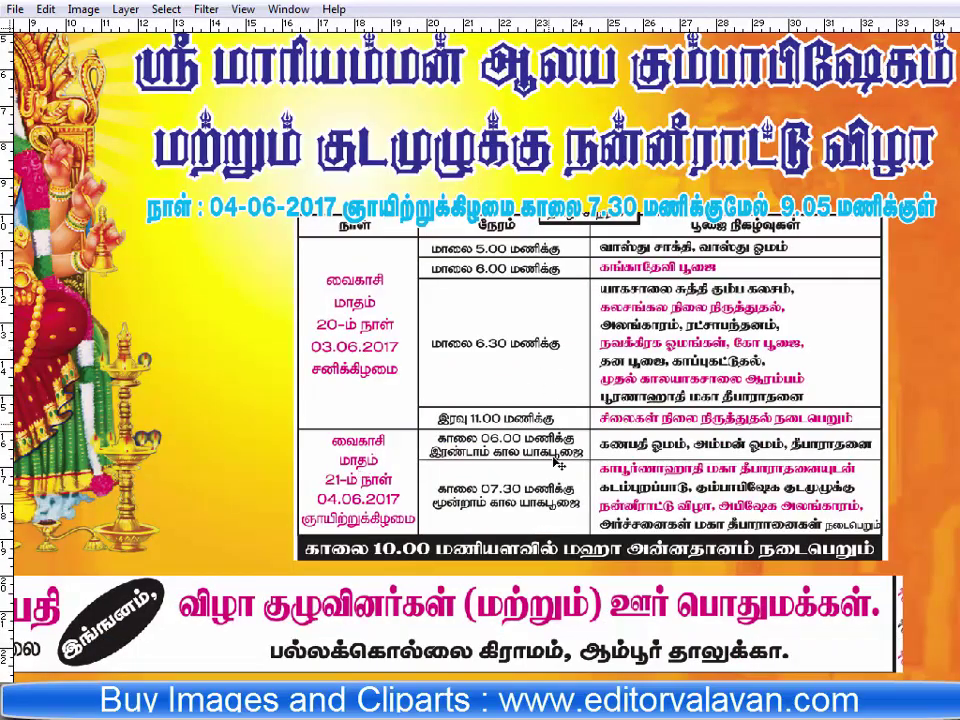
scroll(582, 428, "up", 3)
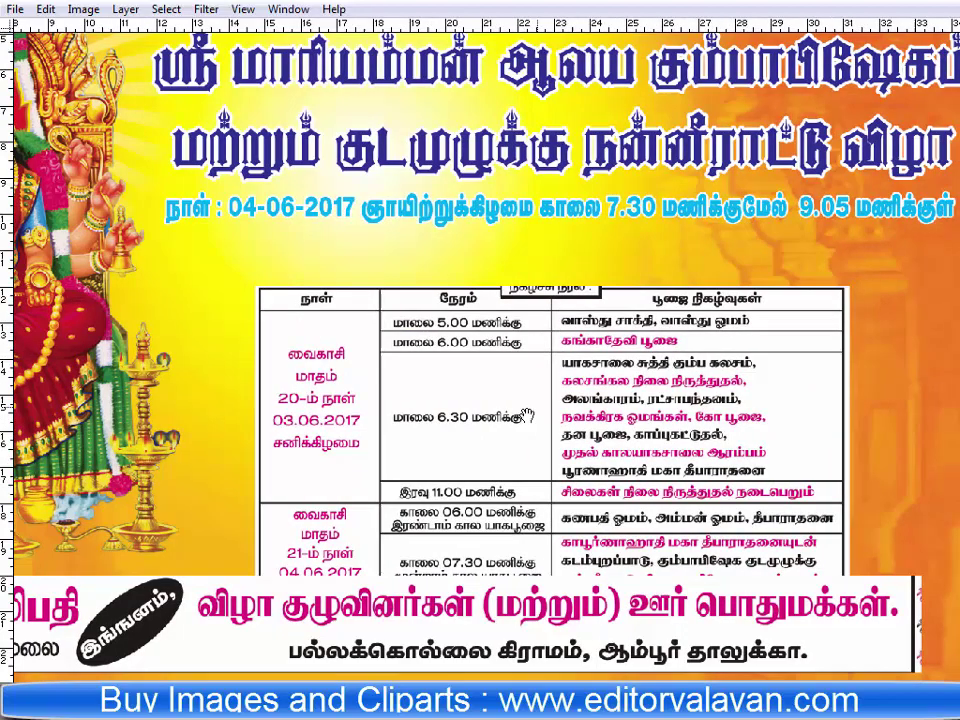
left_click_drag(607, 396, 572, 410)
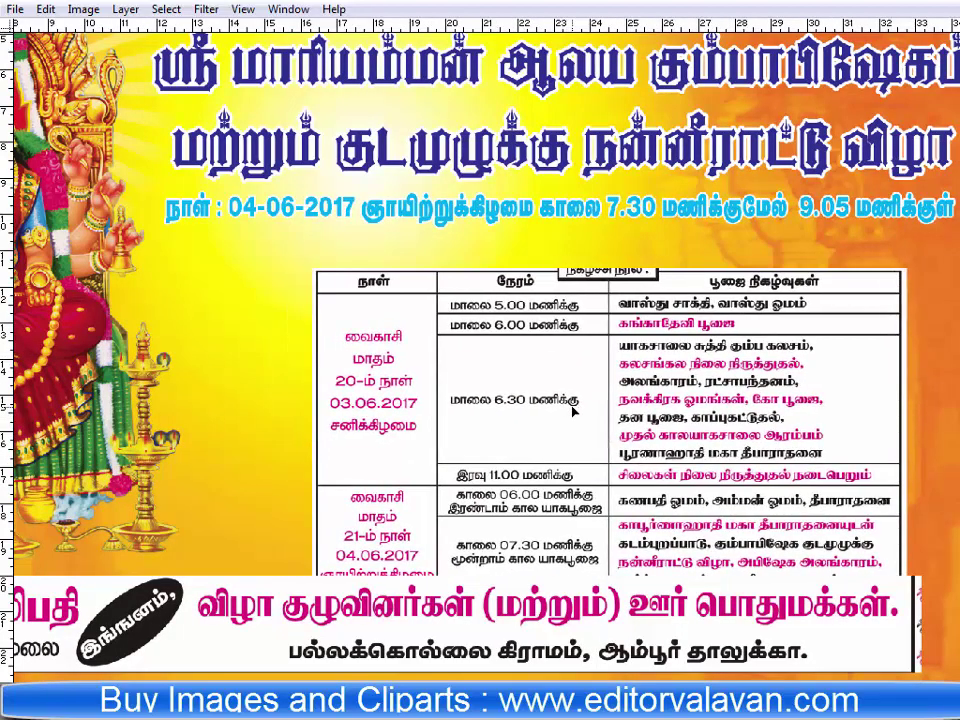
left_click_drag(575, 410, 455, 330)
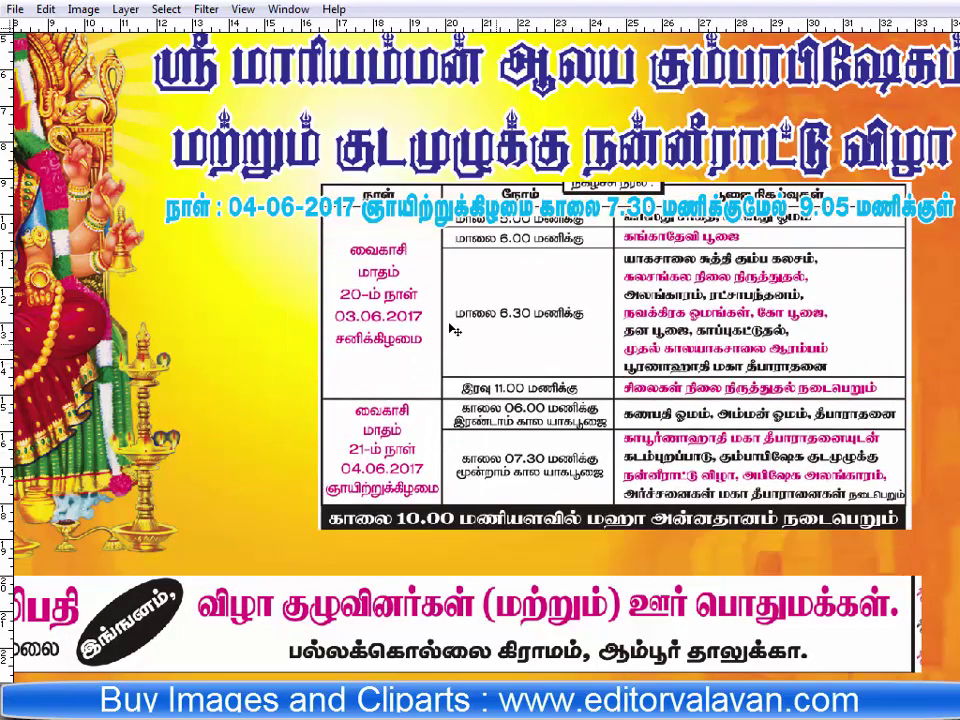
mouse_move(418, 451)
left_mouse_down()
mouse_move(557, 318)
mouse_move(540, 230)
left_mouse_up()
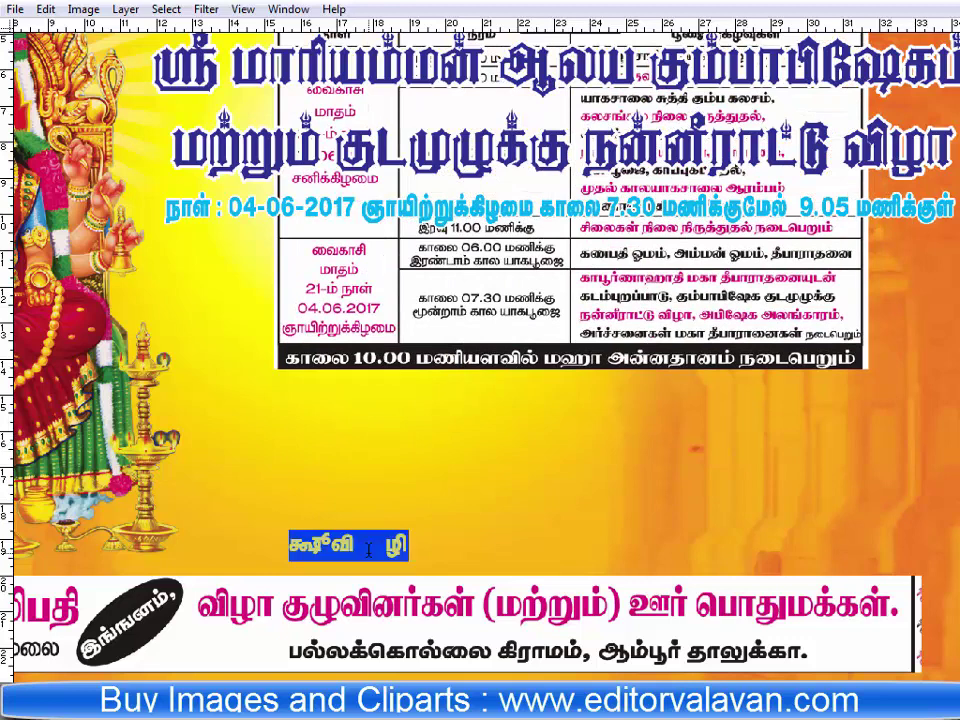
Type the caption காலை 10.00 மணியளவில் மஹா அன்னதானம்.
type("fgu")
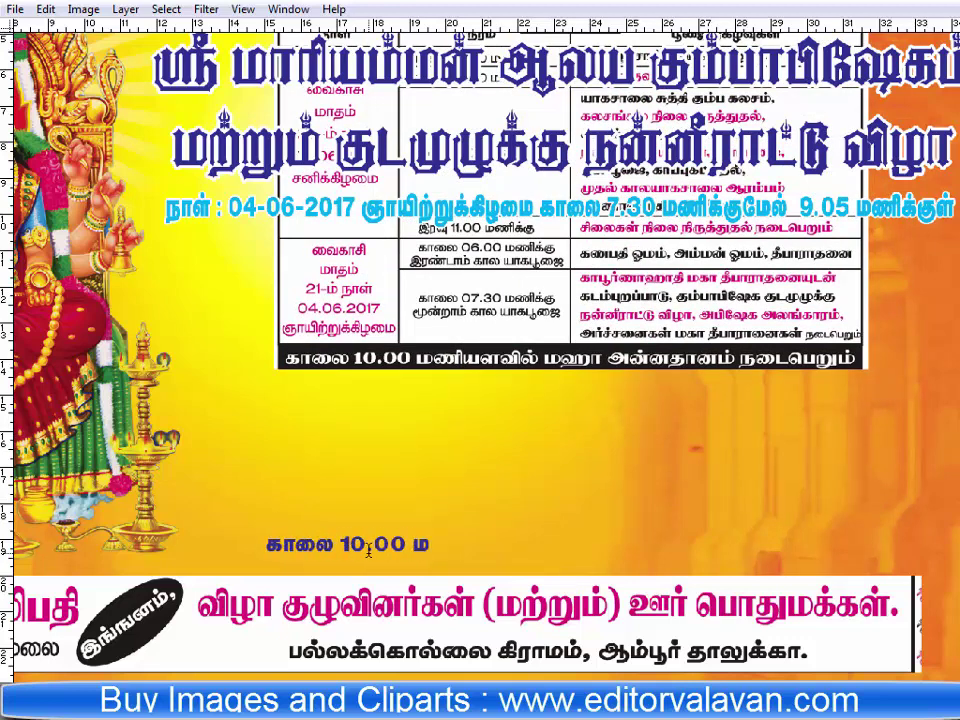
type("zpast")
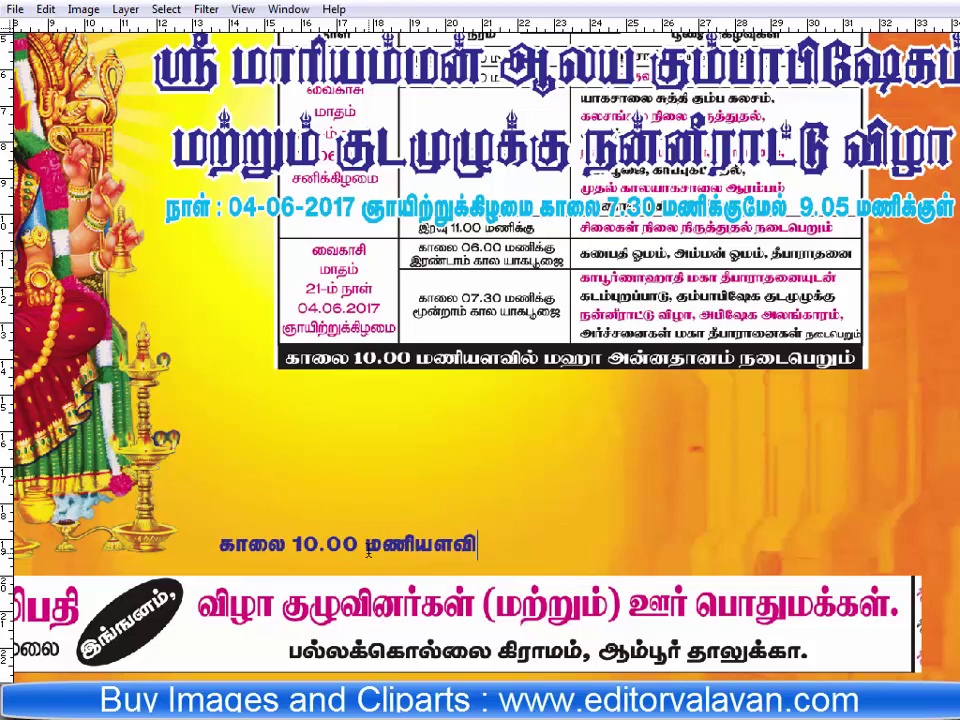
type("y; m")
key("BackSpace")
type("kqh")
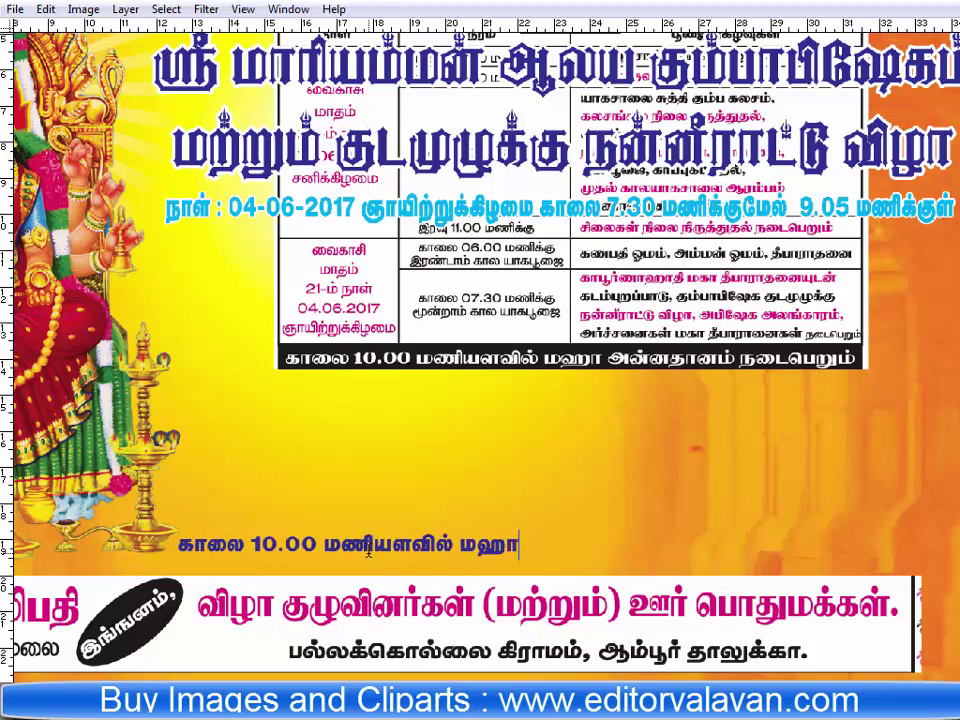
type(" m")
type("ன்னதானம்")
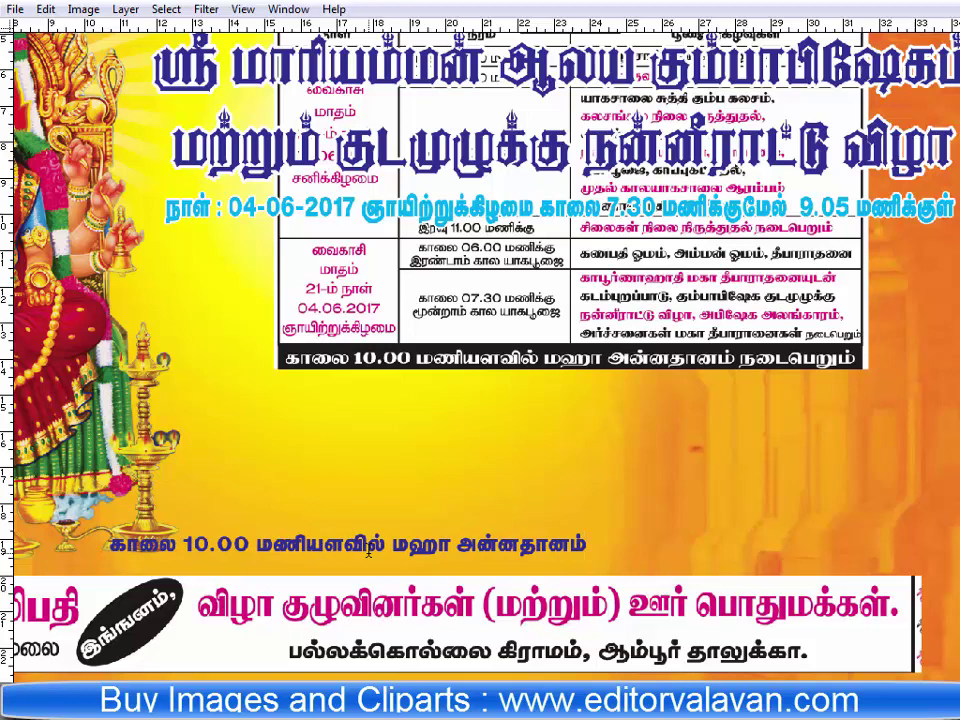
Select மஹா அன்னதானம், try several fonts and enlarge it to 140.2 pt.
left_click_drag(369, 551, 494, 546)
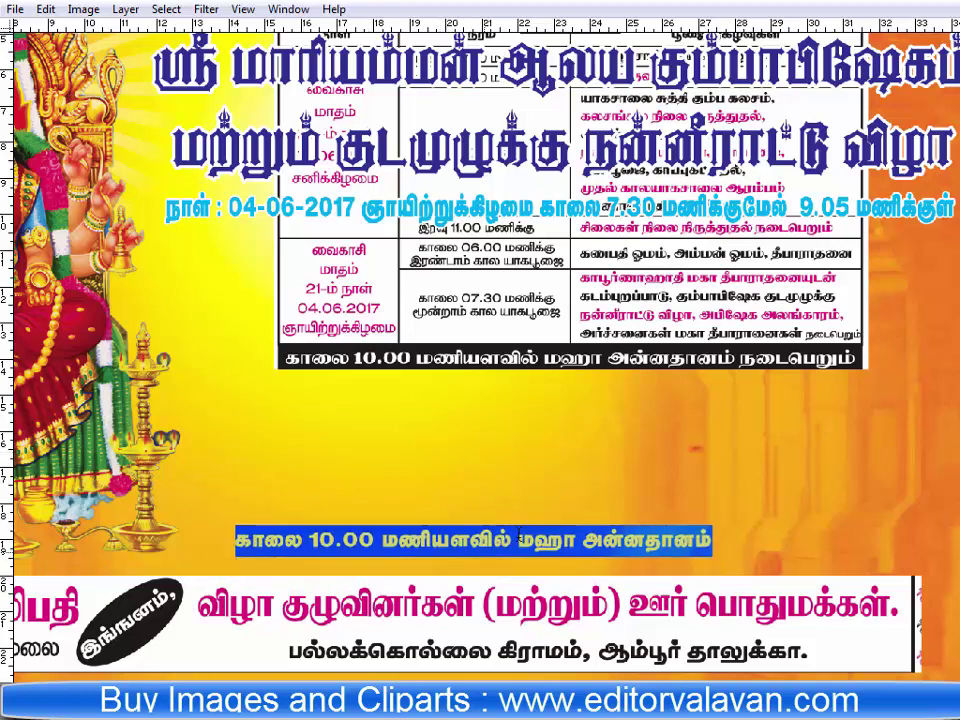
key("shift+End")
key("ctrl+t")
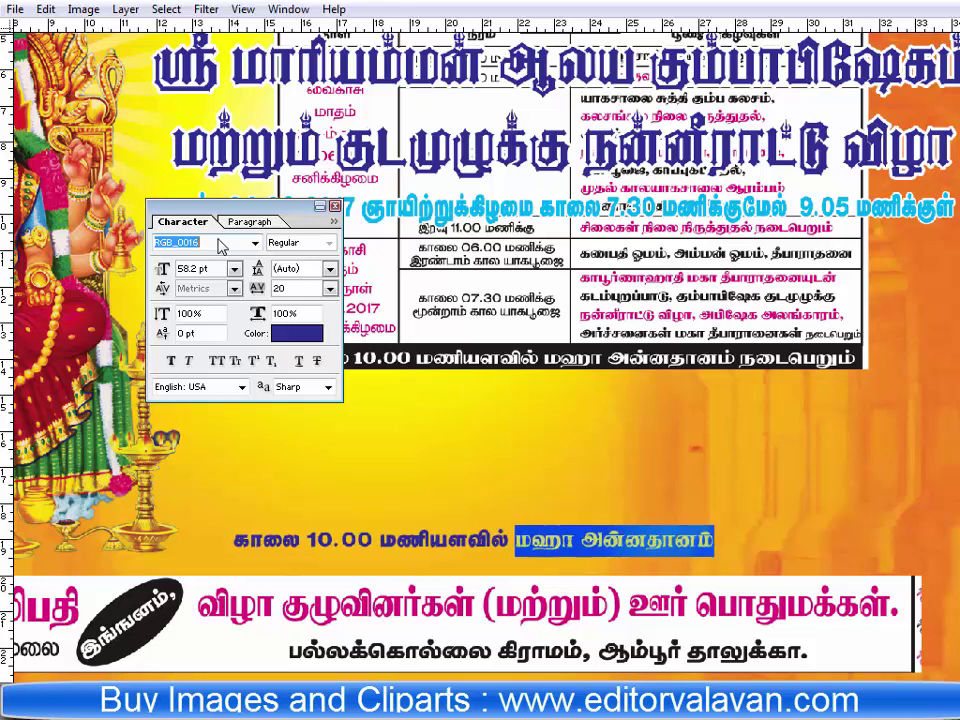
key("Down")
key("Down")
key("Down")
key("Down")
key("Down")
key("Down")
key("Down")
key("Down")
key("Down")
key("Down")
key("Down")
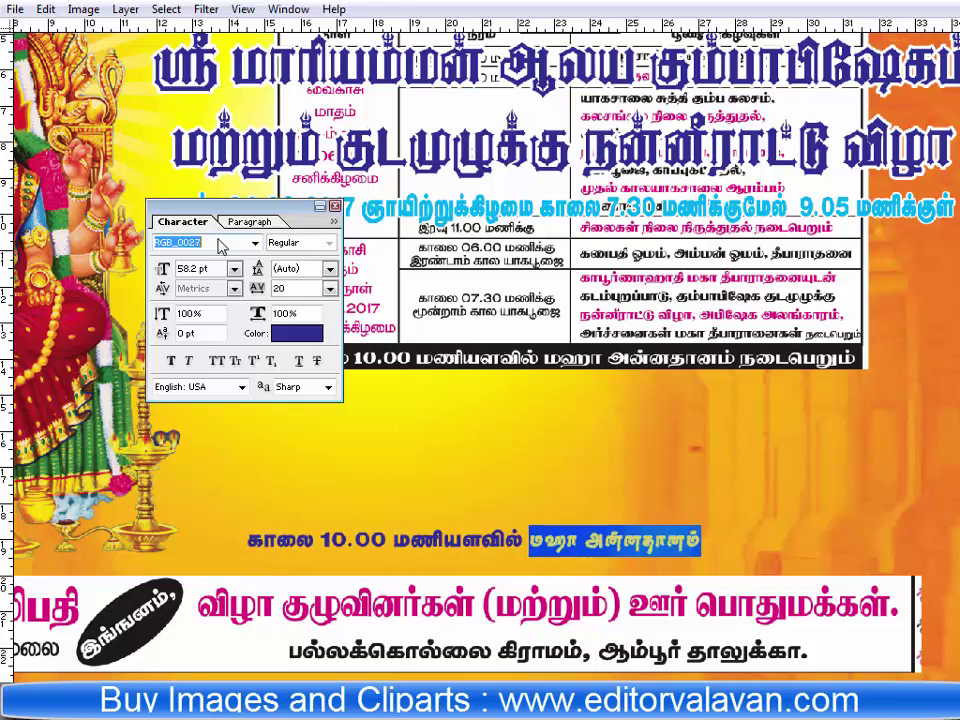
key("Down")
key("Down")
key("Down")
key("Down")
key("Down")
key("Down")
key("Down")
key("Down")
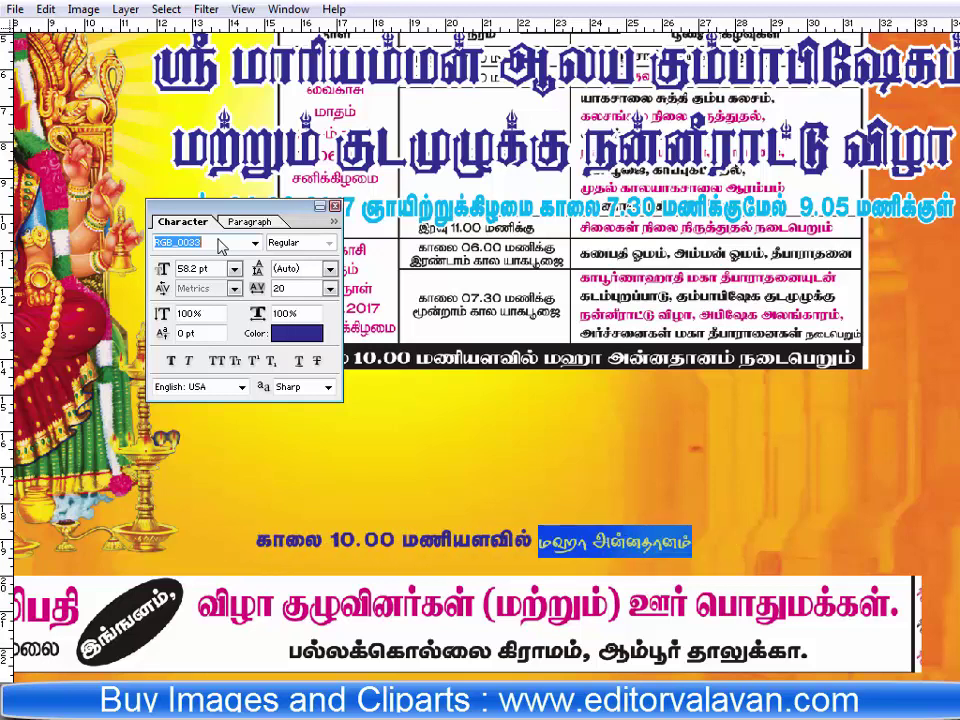
key("Down")
key("Down")
key("Down")
key("Down")
key("Down")
key("Down")
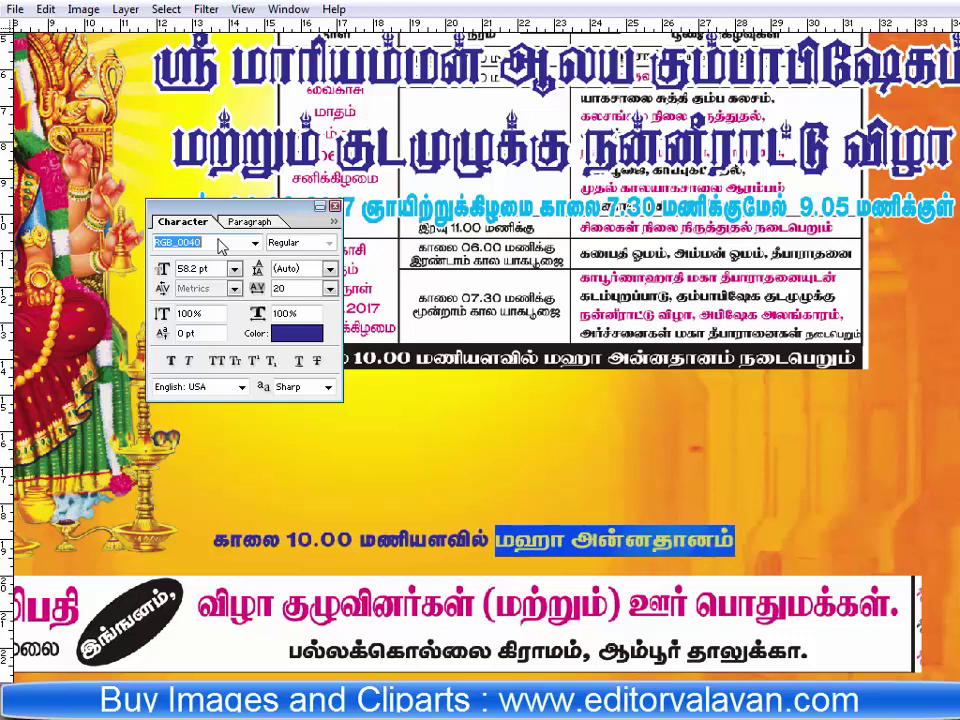
key("Down")
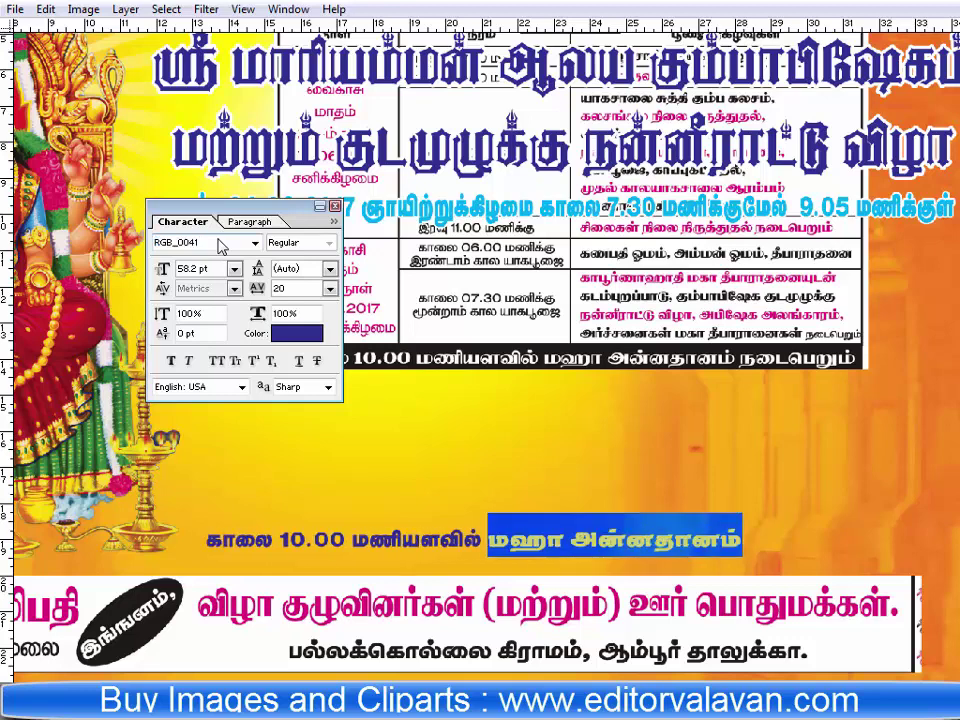
key("ctrl+shift+period")
key("ctrl+shift+period")
key("ctrl+shift+period")
key("ctrl+shift+period")
key("ctrl+shift+period")
key("ctrl+shift+period")
key("ctrl+shift+period")
key("ctrl+shift+period")
key("ctrl+shift+period")
key("ctrl+shift+period")
key("ctrl+shift+period")
key("ctrl+shift+period")
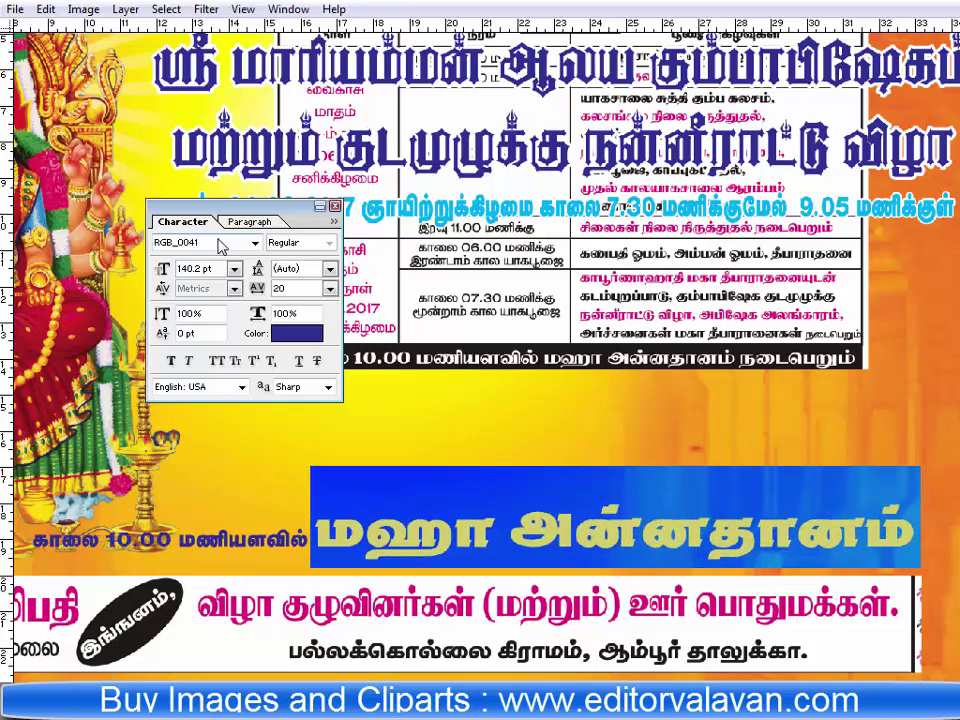
Keep the enlarged heading on its own line, commit the caption and close the Character panel.
key("Escape")
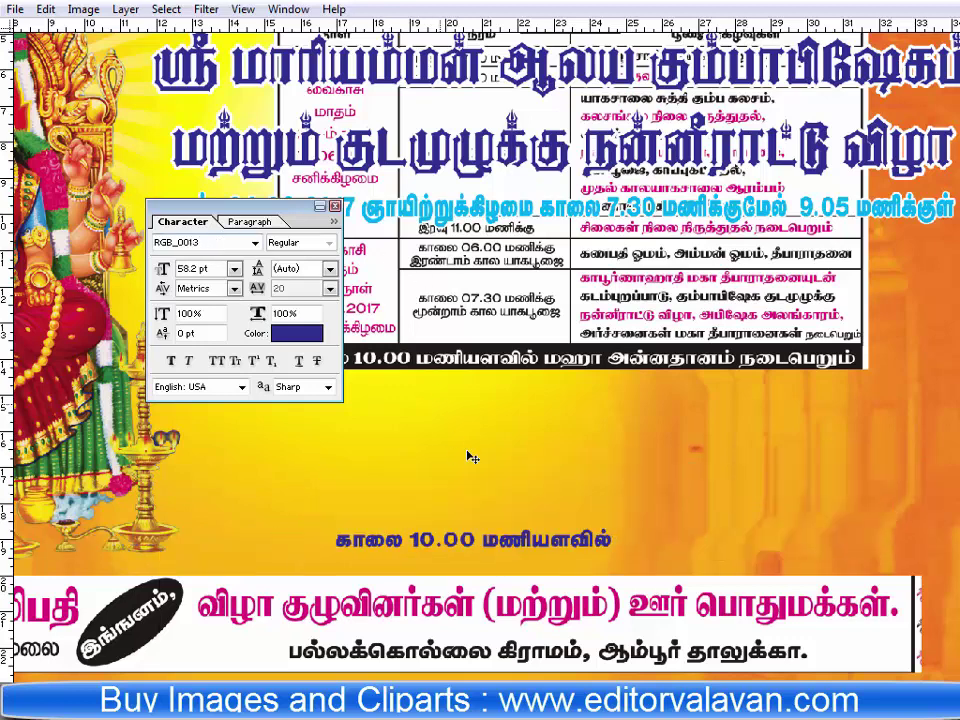
key("ctrl+a")
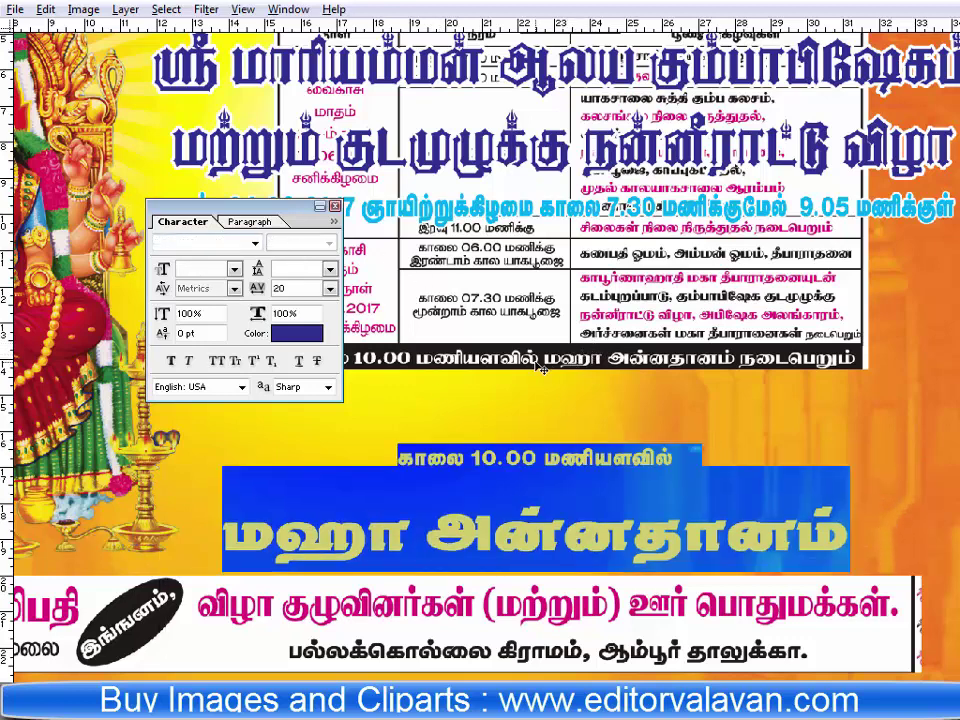
key("ctrl+h")
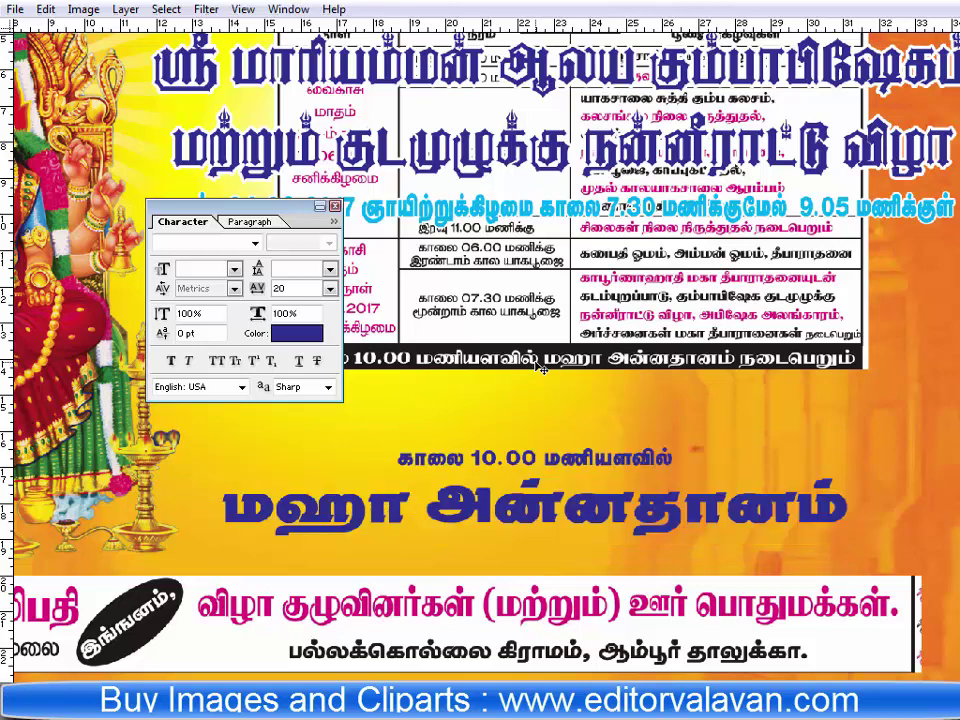
key("Tab")
key("Tab")
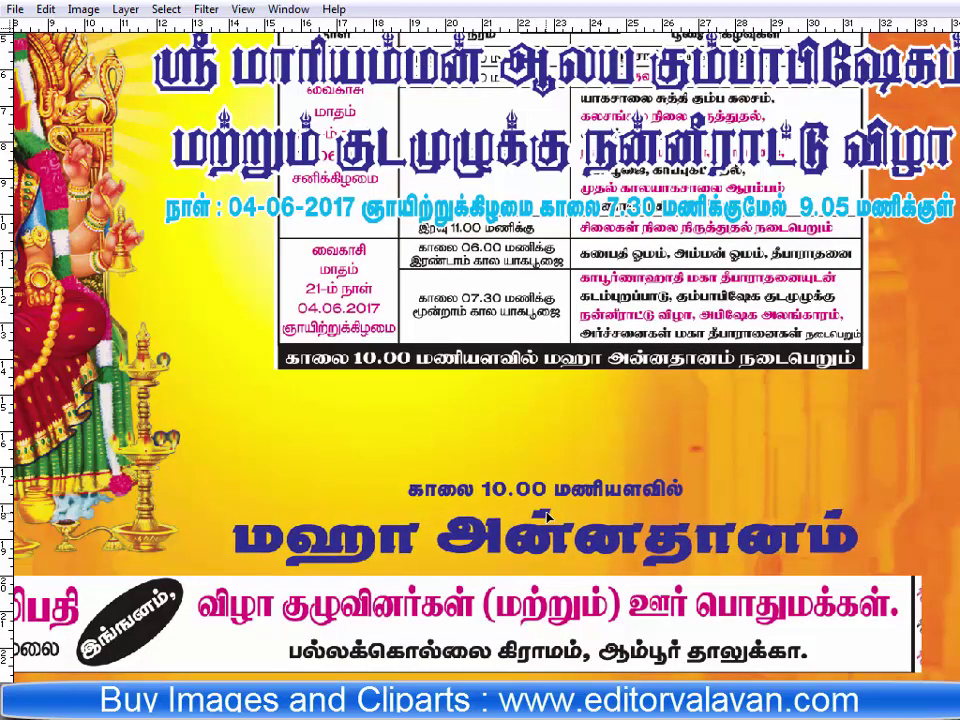
key("Tab")
key("Tab")
right_click(469, 430)
Fit the whole banner on screen and scroll to inspect the caption.
left_click(558, 465)
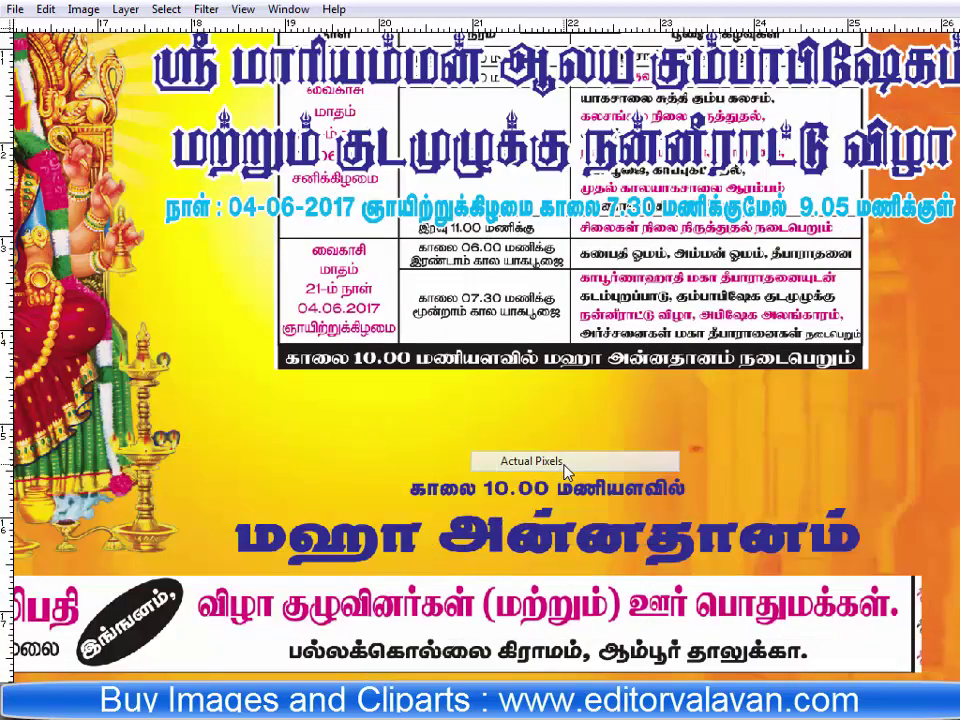
right_click(531, 459)
left_click(548, 460)
scroll(900, 615, "up", 2)
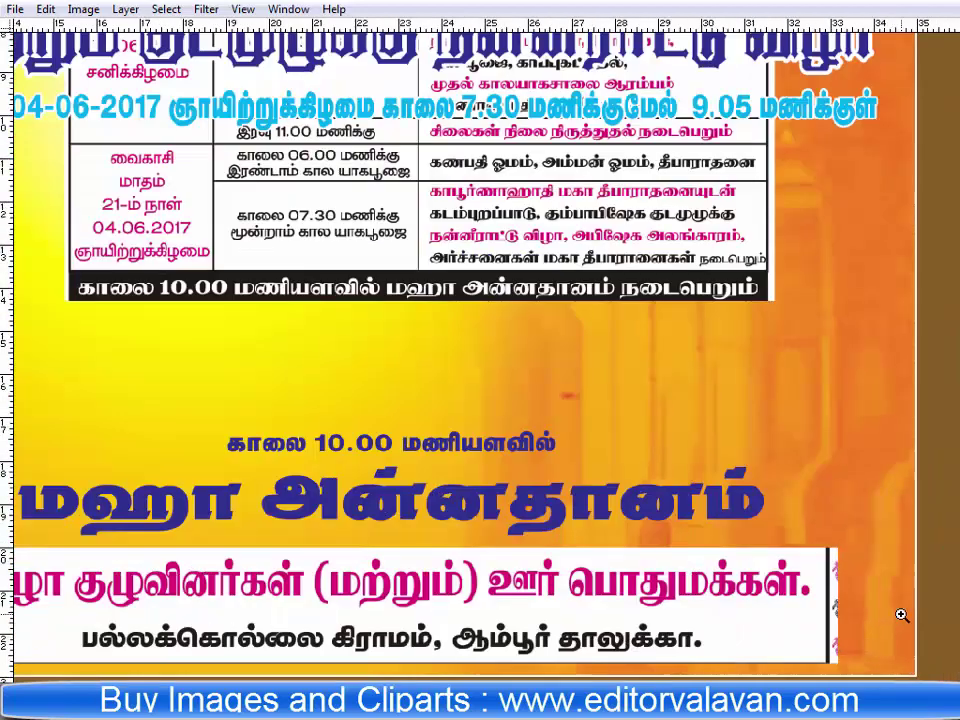
scroll(680, 480, "left", 3)
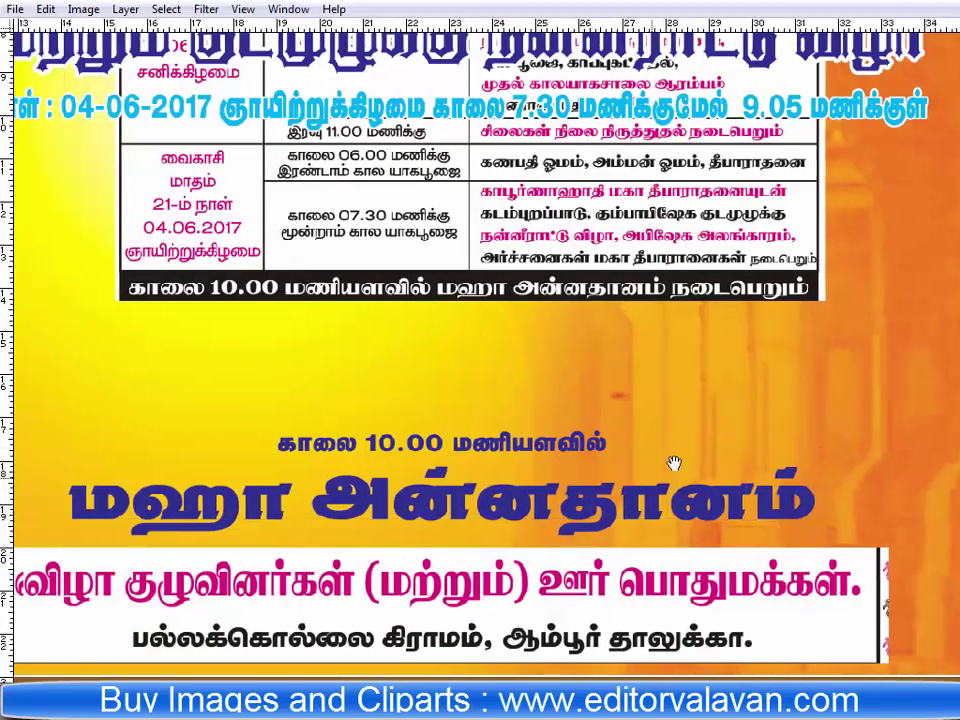
scroll(628, 508, "right", 2)
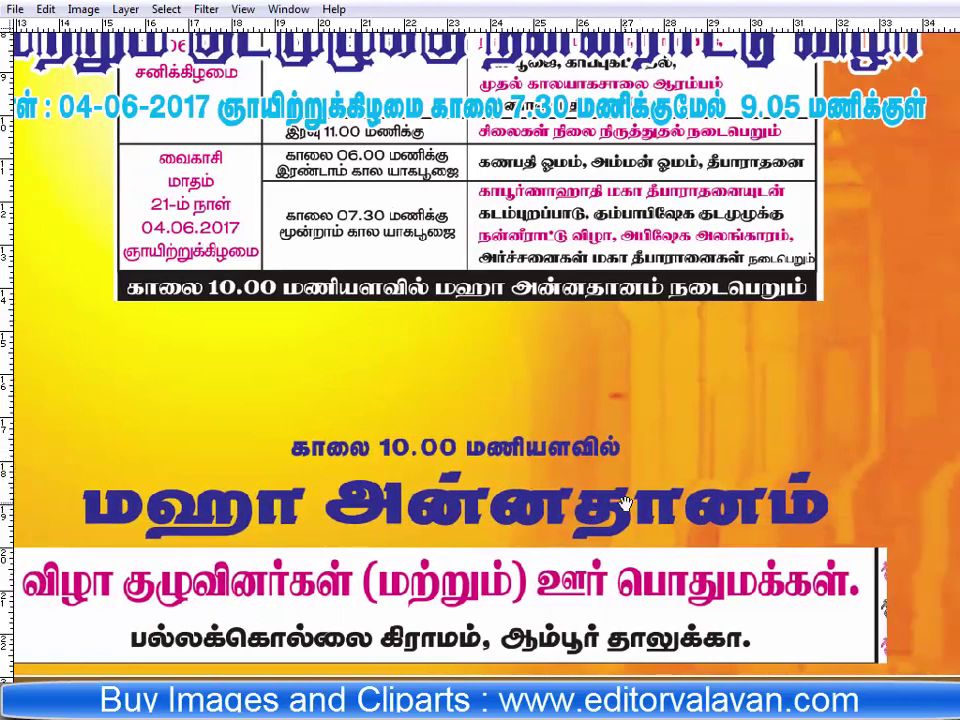
Change the மஹா அன்னதானம் stroke to 10 px white, then fit the banner on screen.
left_click(125, 9)
left_click(405, 272)
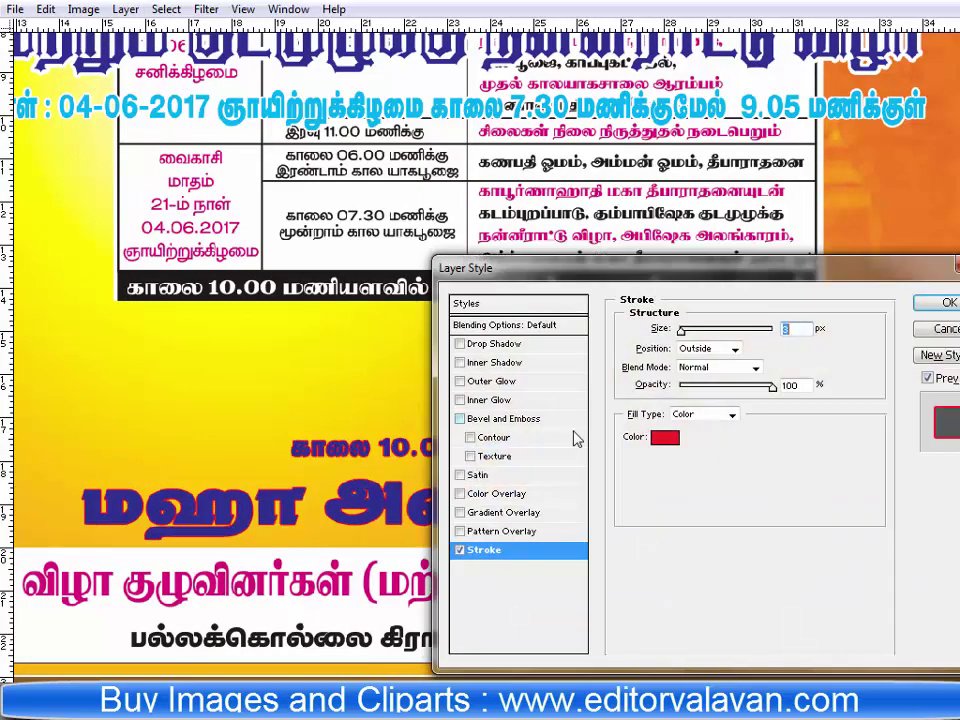
type("10")
left_click(664, 437)
left_click(349, 216)
left_click(739, 201)
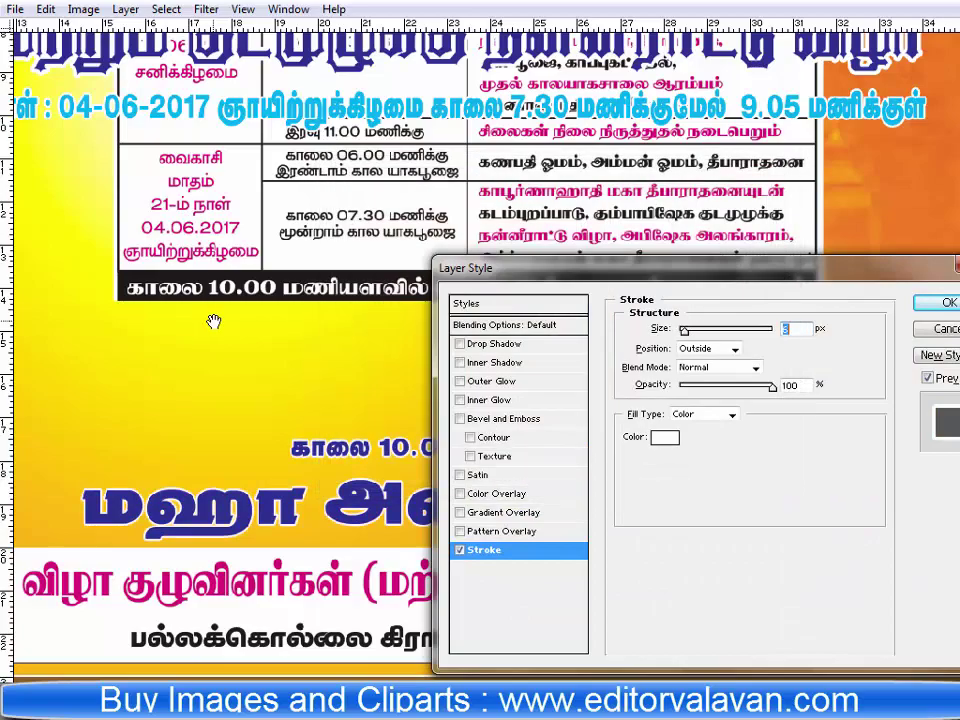
key("Return")
right_click(505, 390)
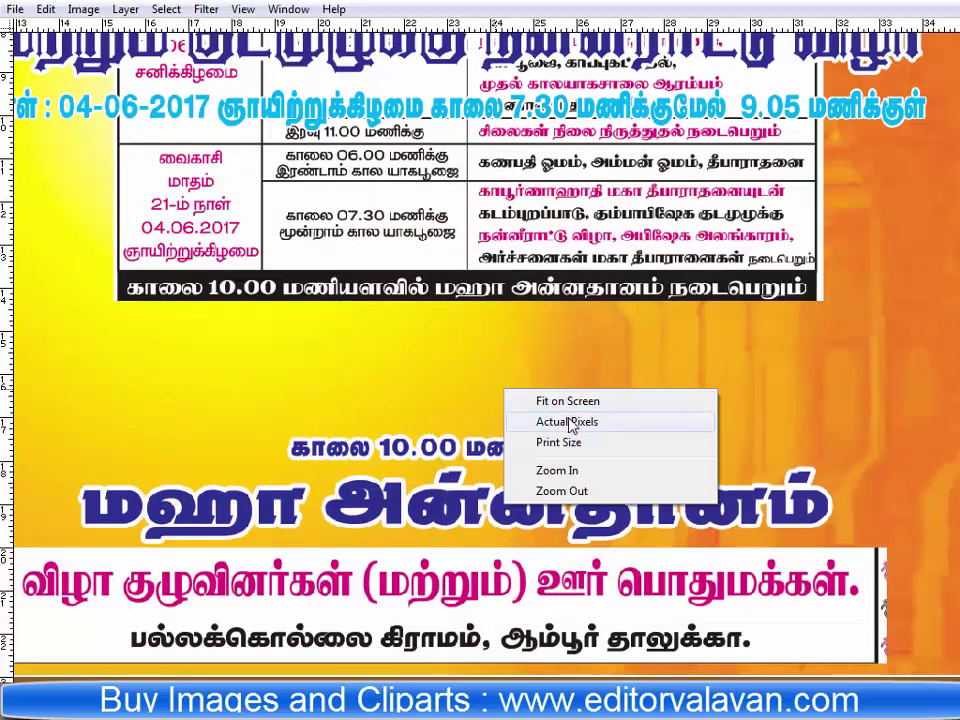
left_click(558, 421)
key("ctrl+0")
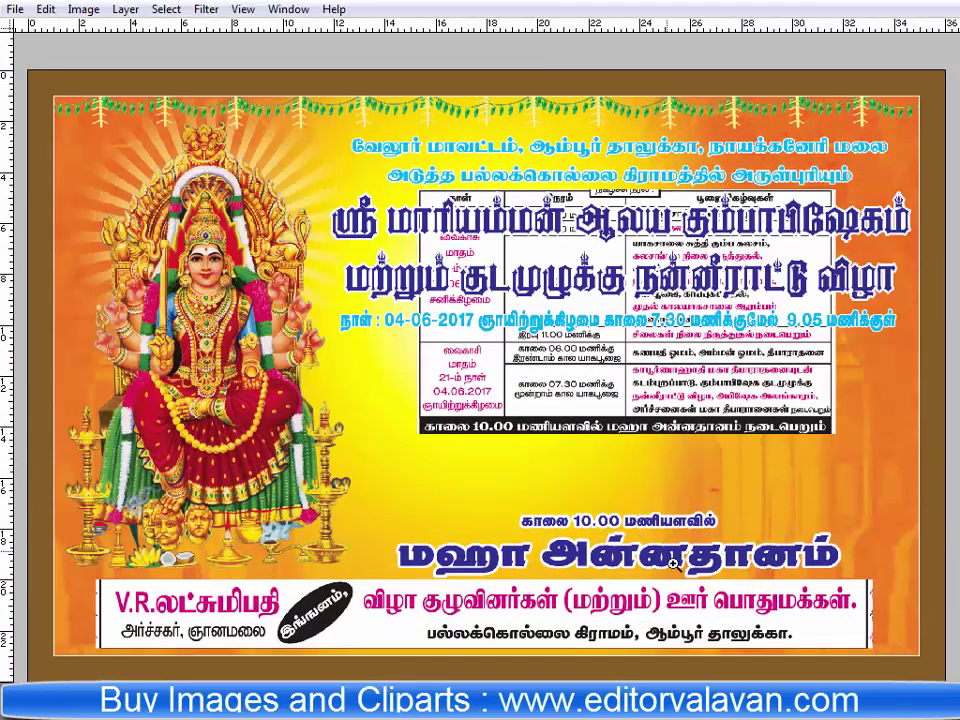
Prefix the caption line with 04-06-2017 and start choosing a new heading colour.
left_click(596, 531)
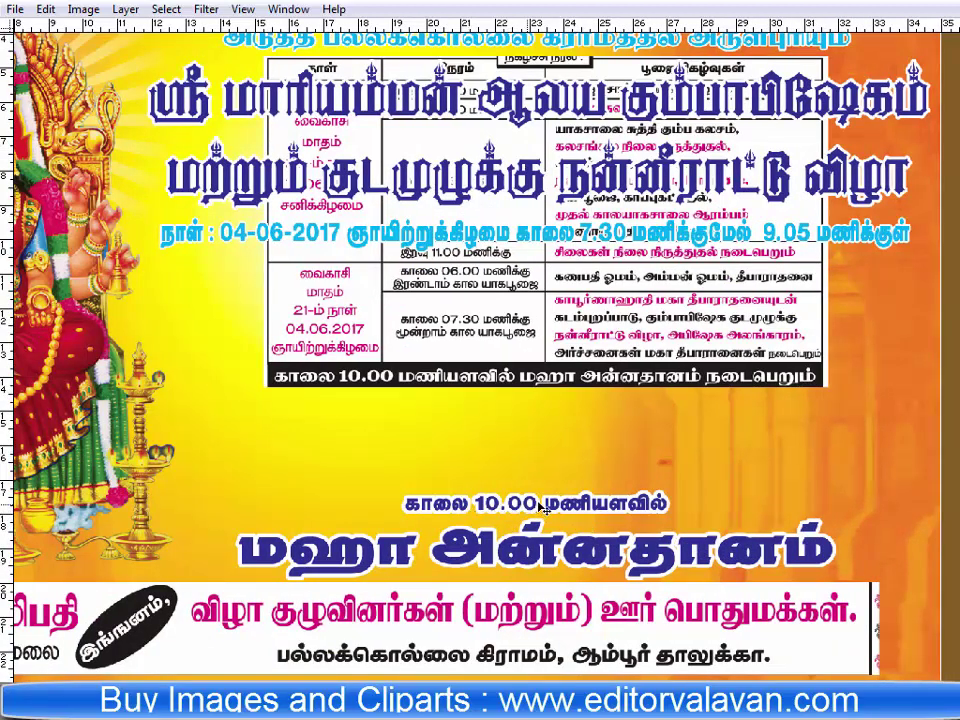
type("4-")
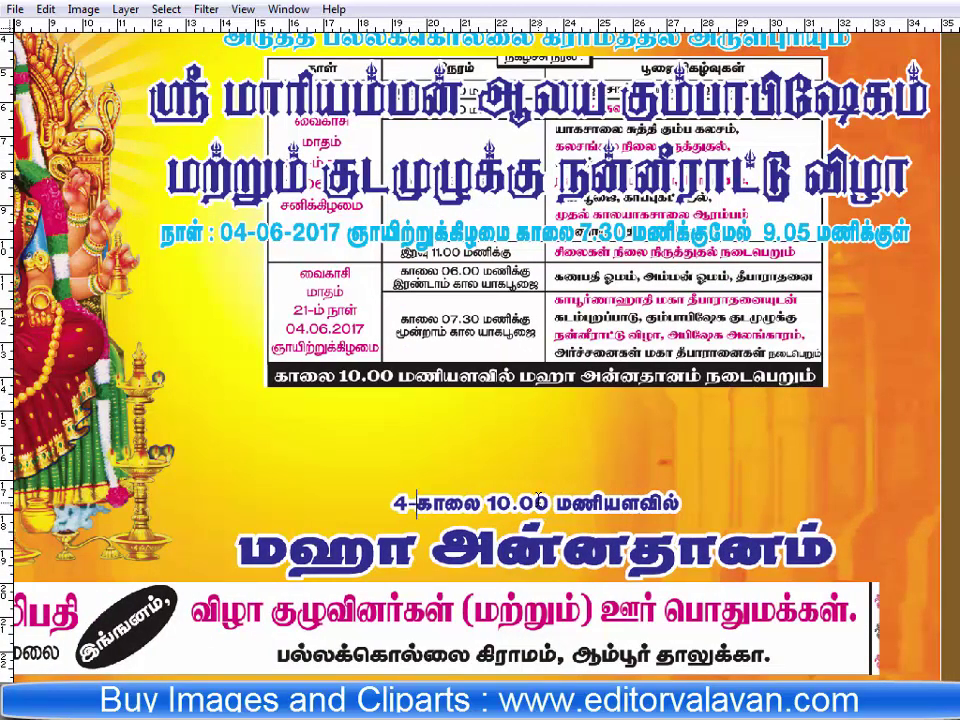
type("06-2017 காலை 1")
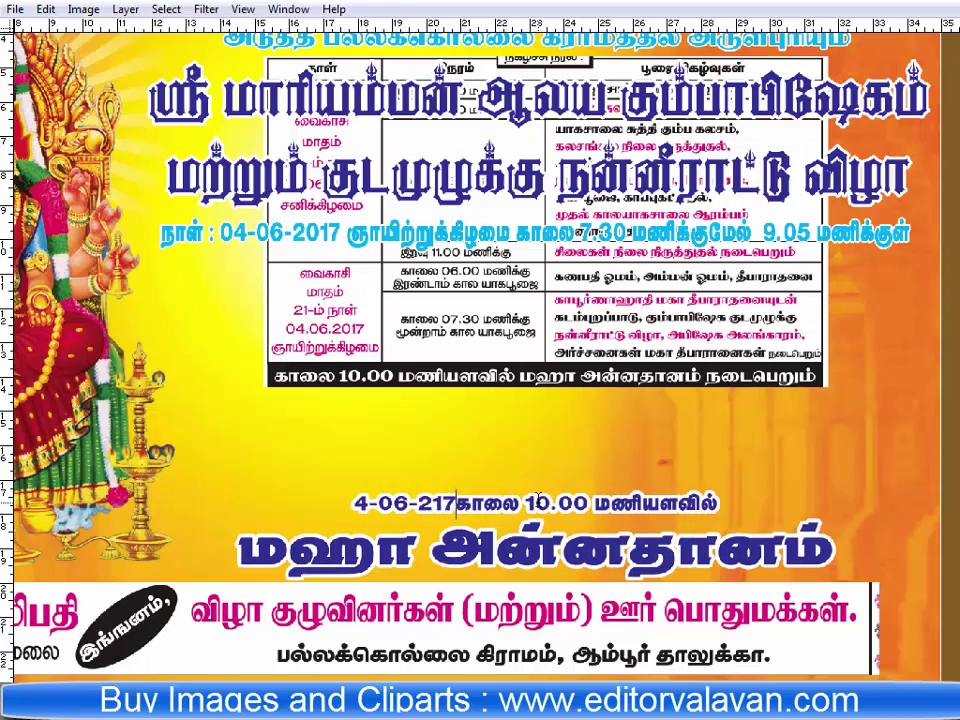
type("0")
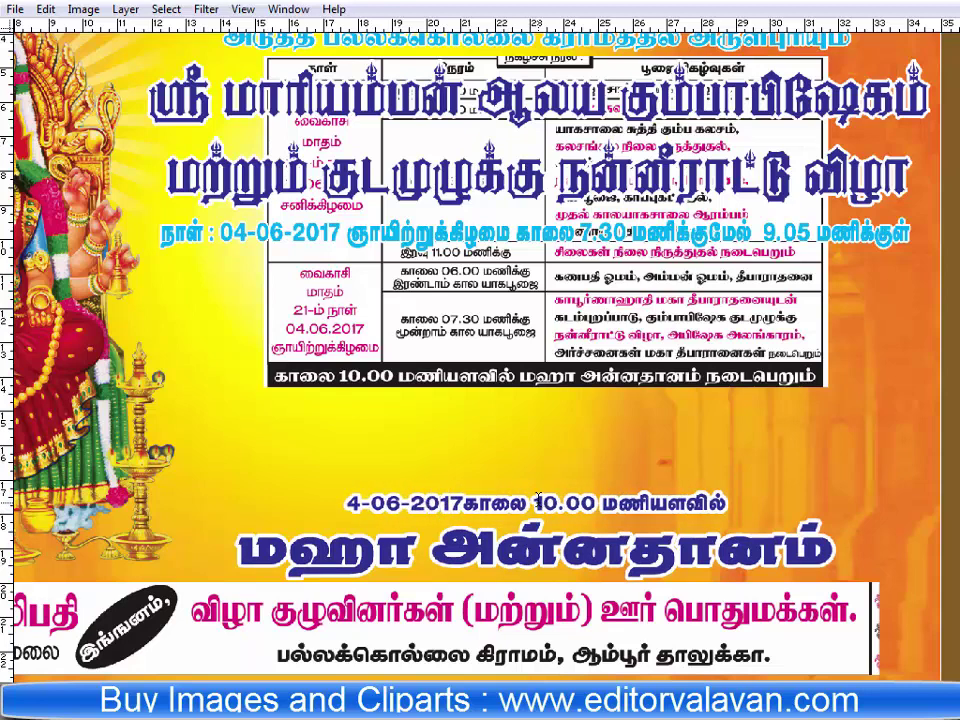
key("Right")
key("Right")
type("0")
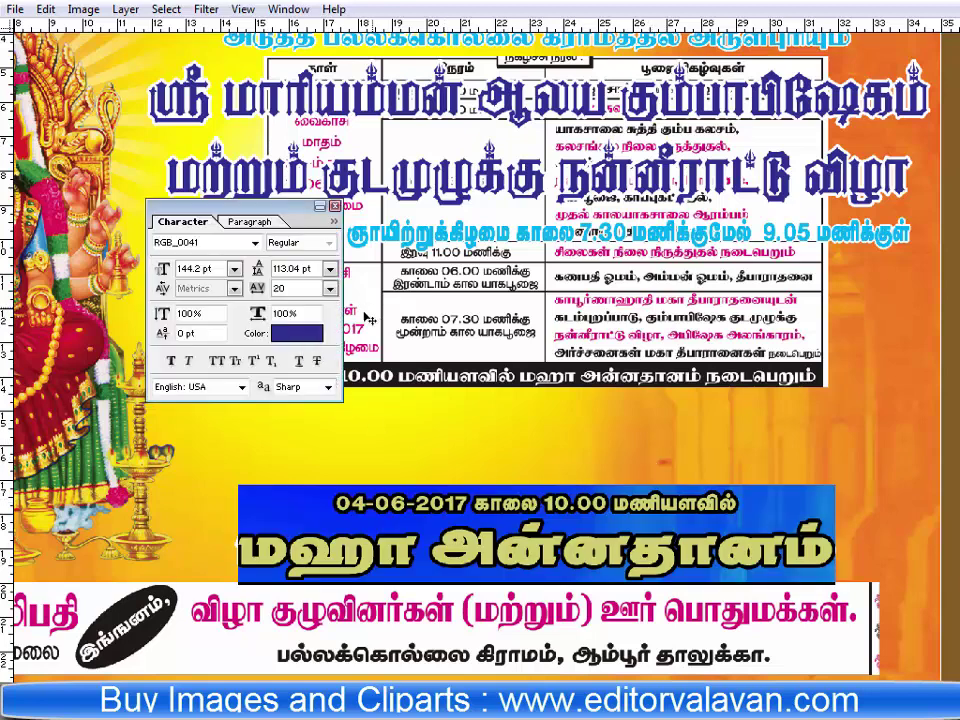
left_click(298, 333)
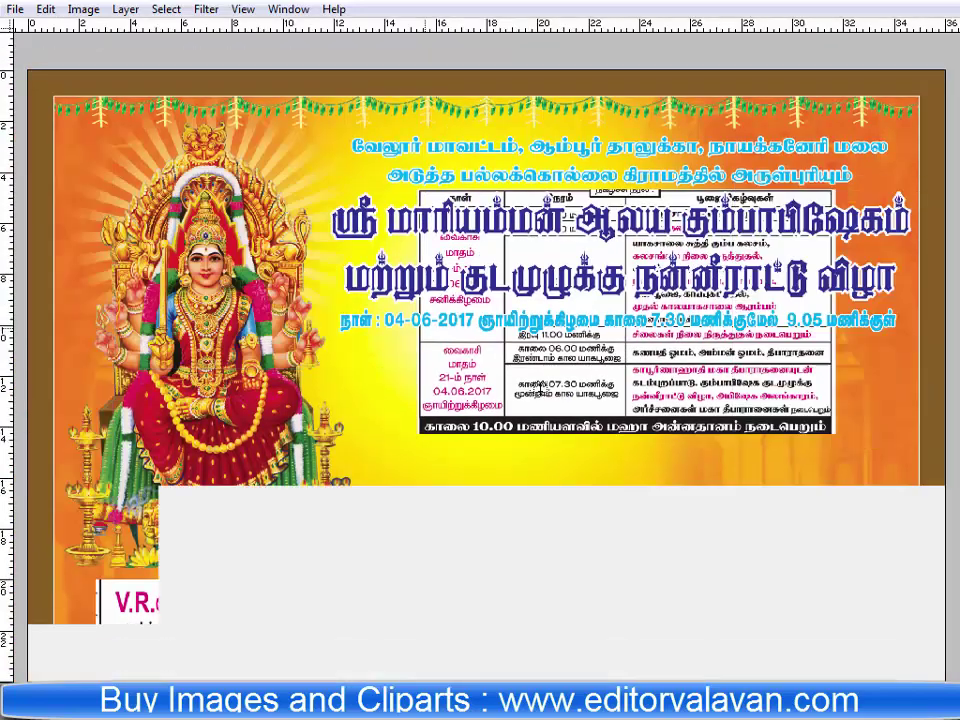
Zoom in and move the schedule table off the date text.
right_click(558, 385)
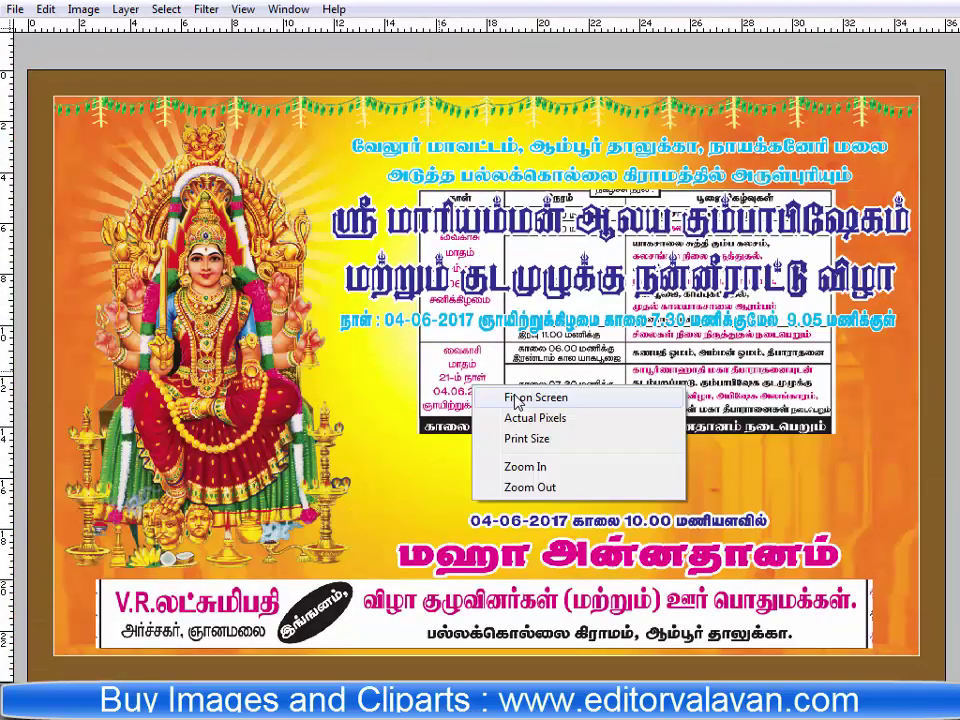
left_click(585, 465)
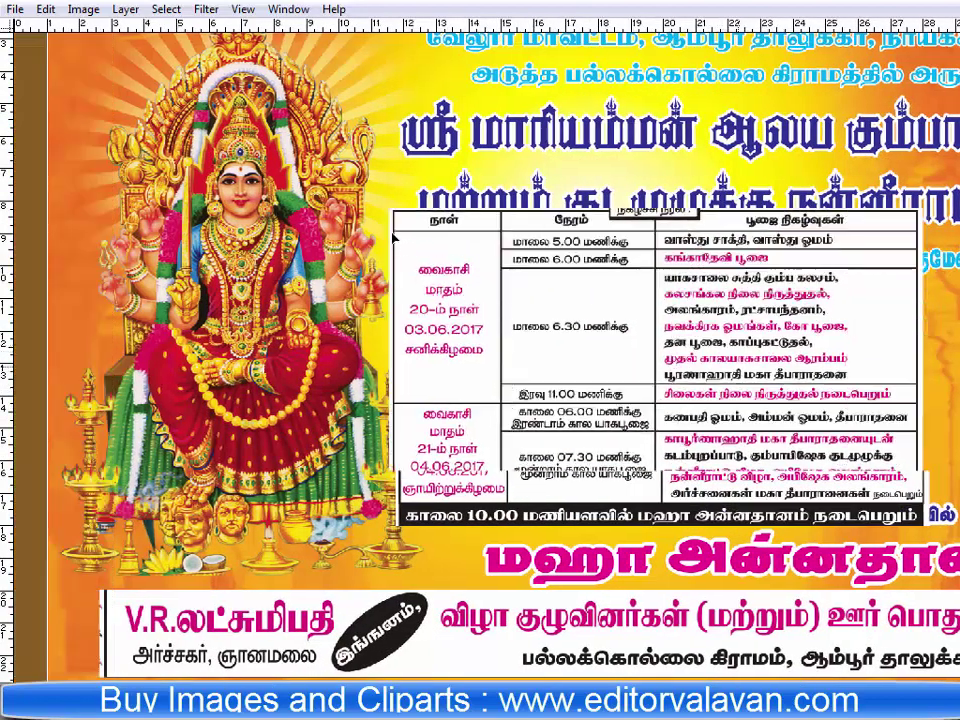
left_click_drag(745, 372, 441, 258)
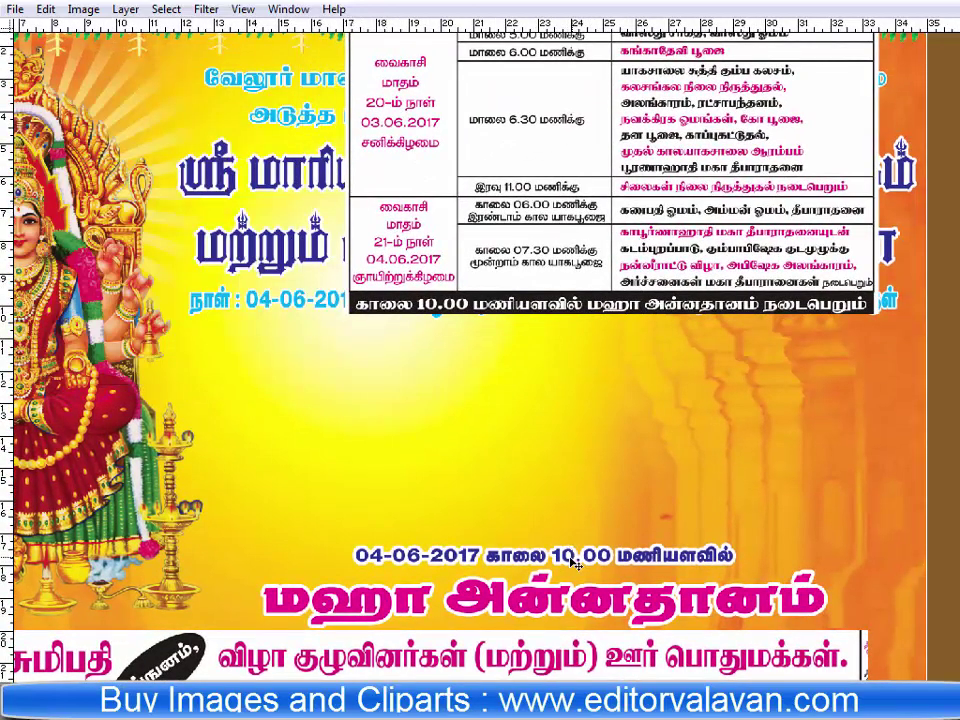
key("t")
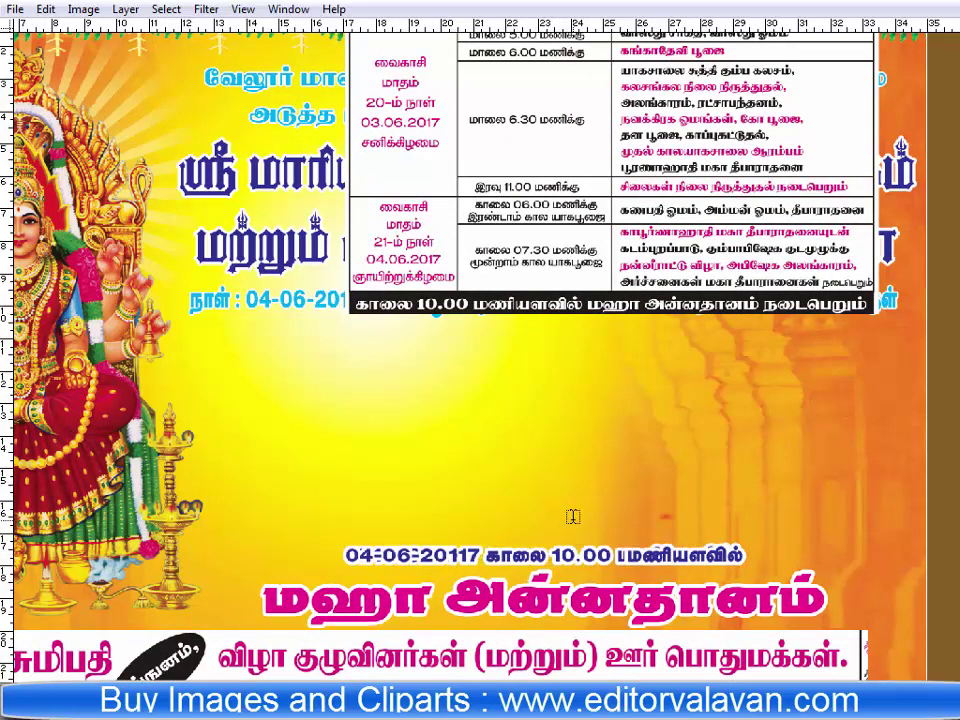
left_click(571, 425)
Duplicate the caption text and change its date to 03-06-2017.
key("ctrl+v")
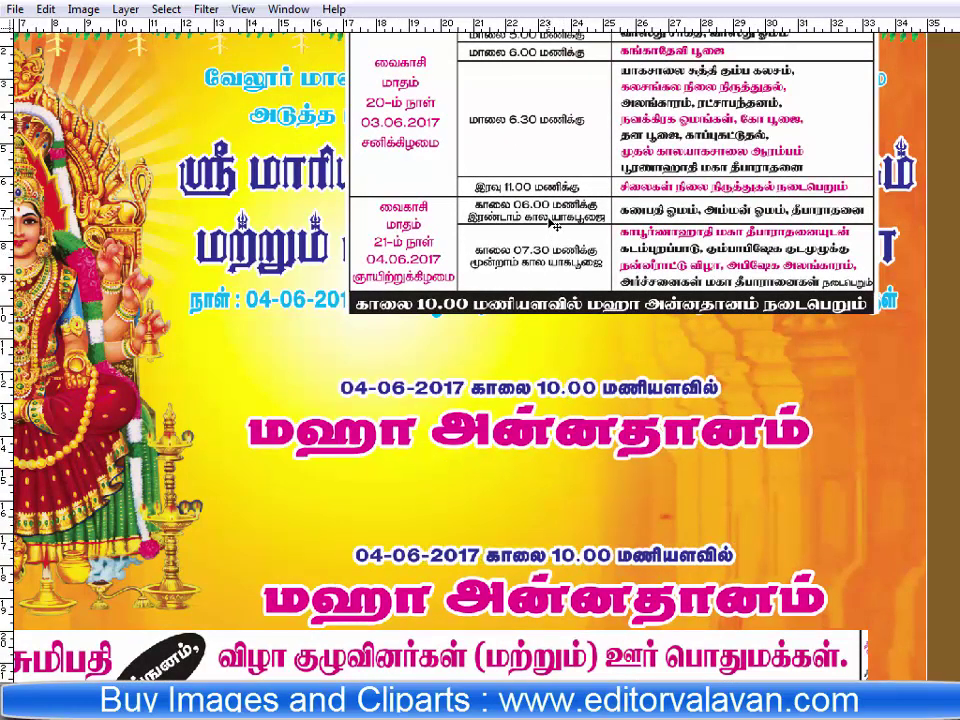
key("shift+Left")
type("3")
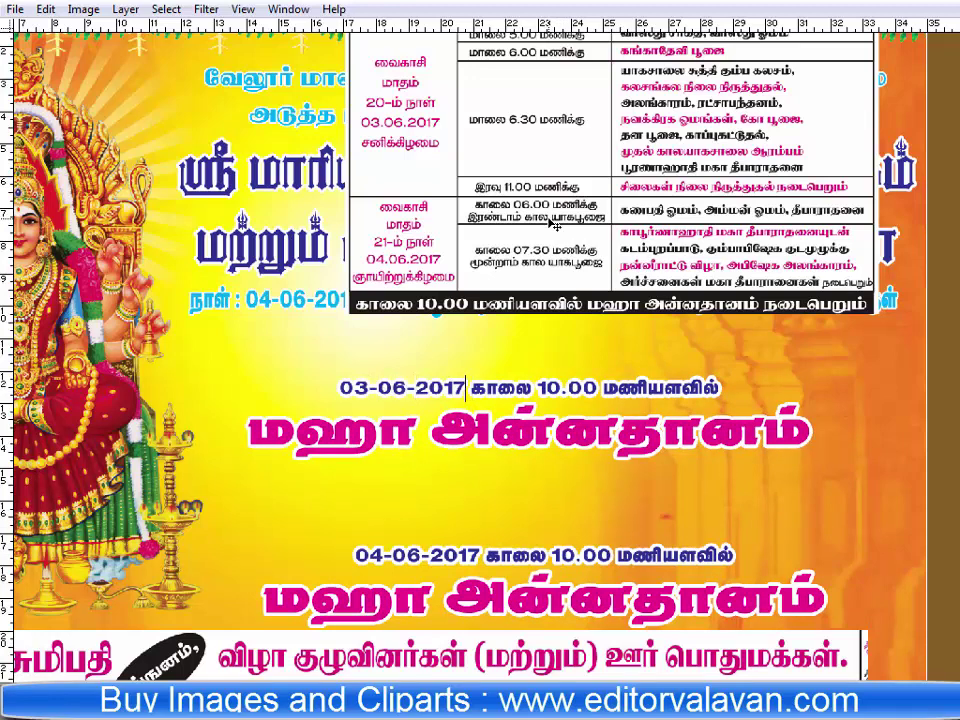
key("shift+Home")
key("BackSpace")
key("ctrl+a")
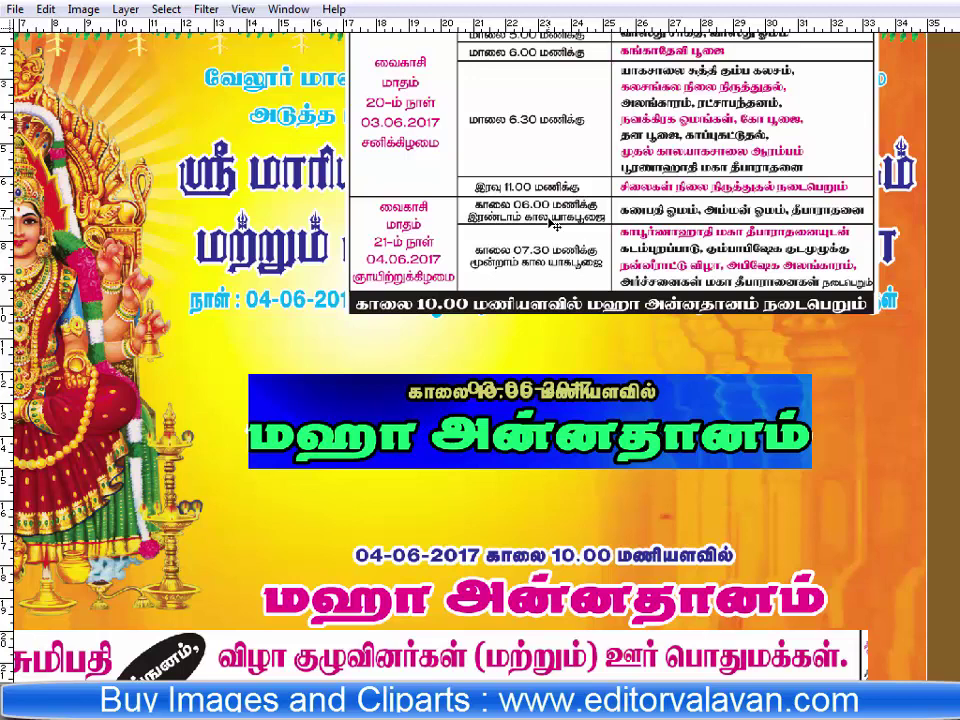
key("ctrl+z")
Reposition the copy, delete its heading line and keep date and time on two lines.
mouse_move(426, 206)
left_mouse_down()
mouse_move(440, 237)
mouse_move(332, 249)
left_mouse_up()
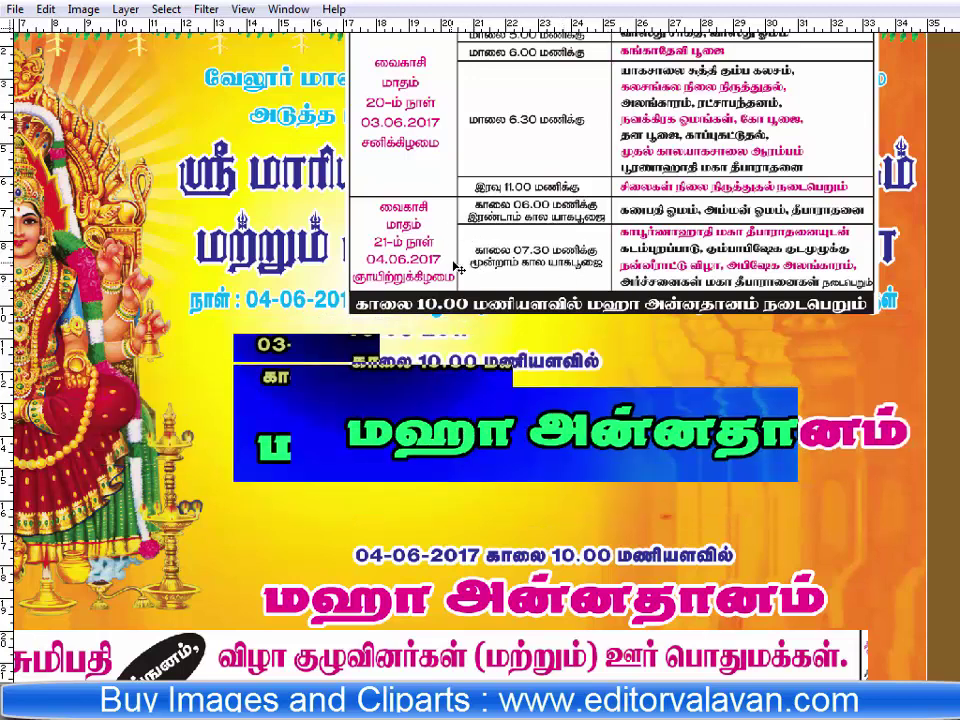
left_click(468, 440)
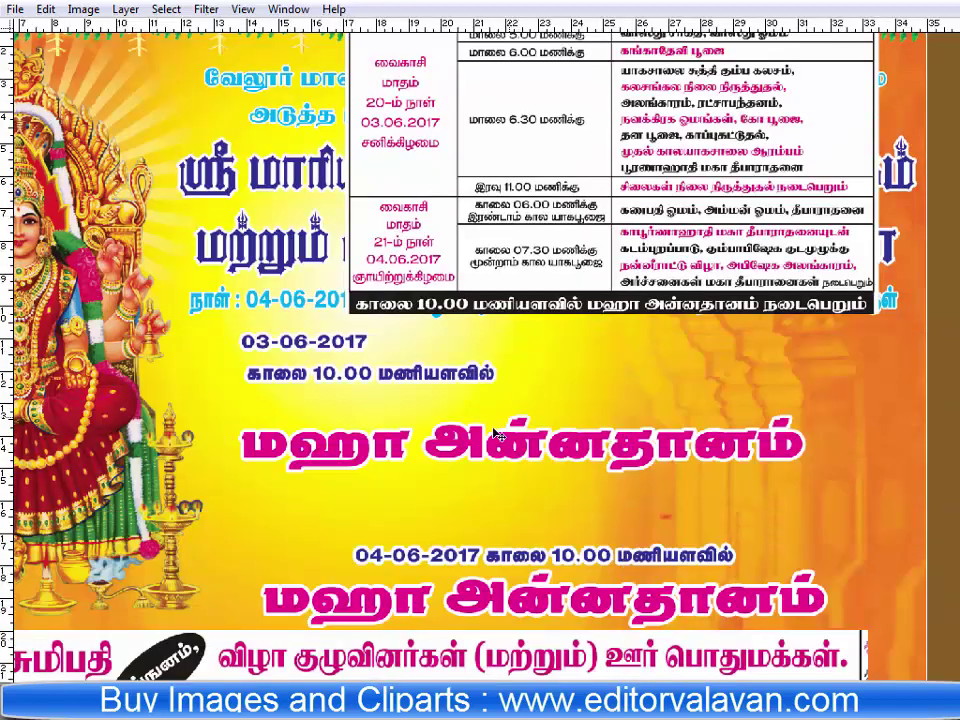
key("BackSpace")
key("BackSpace")
key("BackSpace")
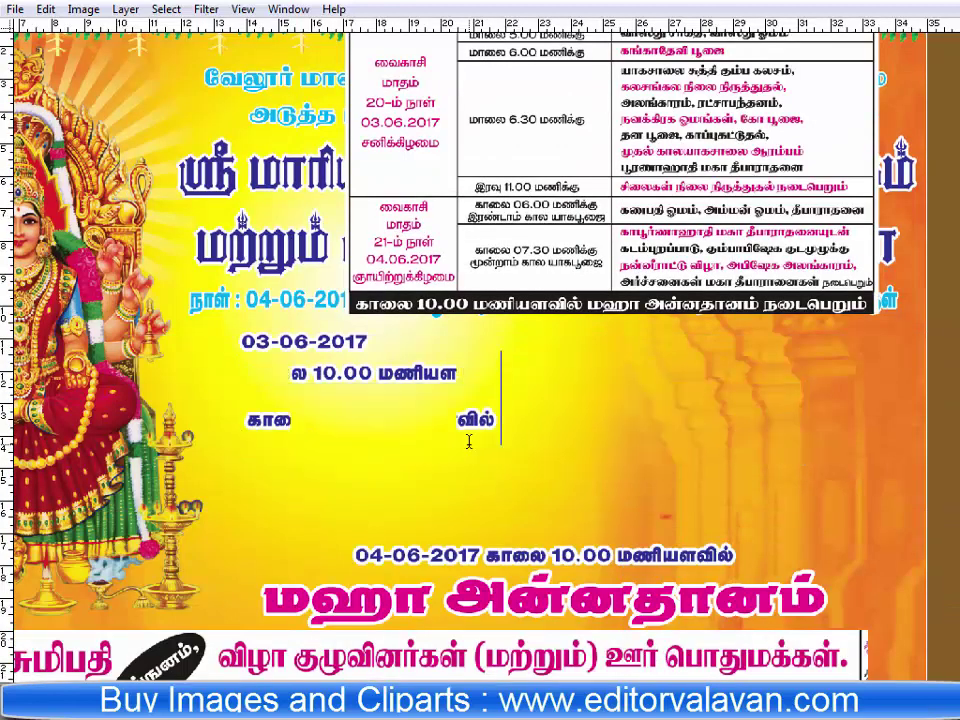
key("ctrl+a")
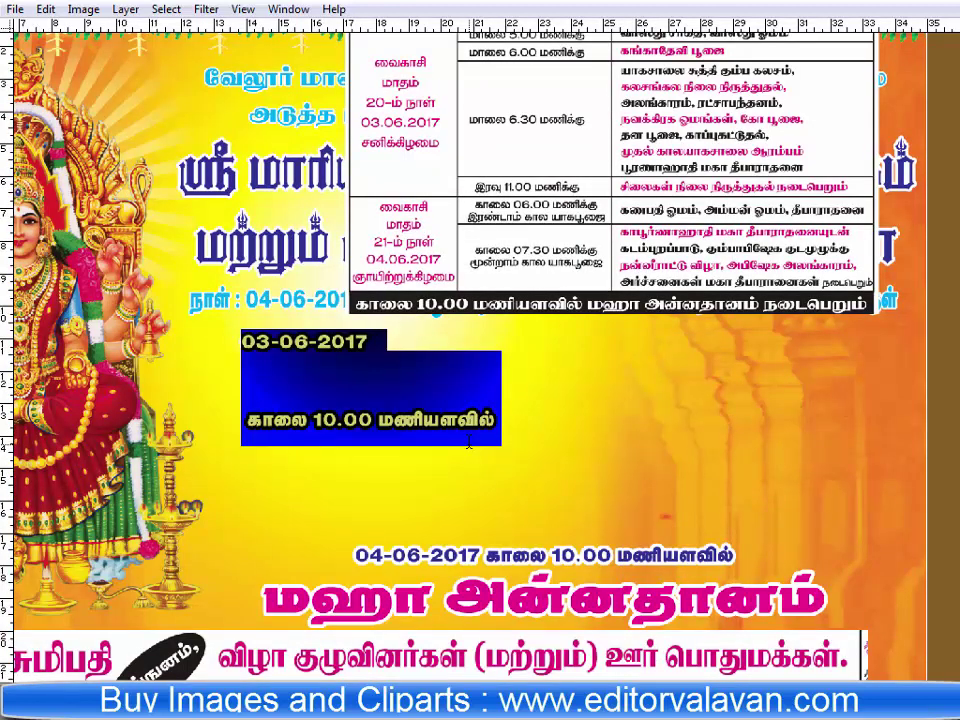
key("Up")
key("Delete")
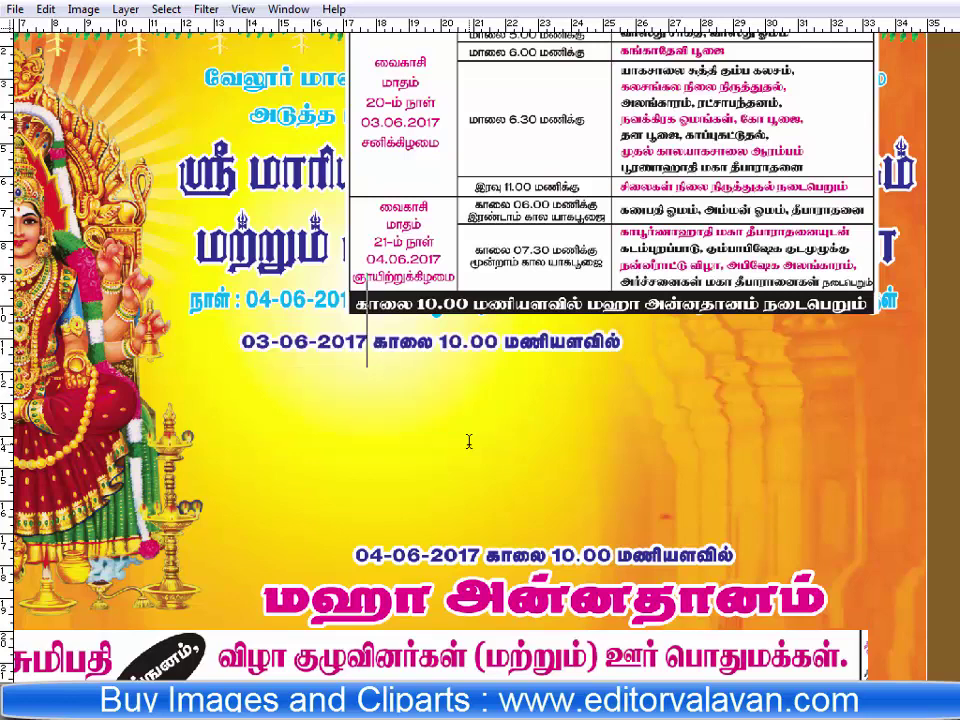
key("Return")
key("ctrl+a")
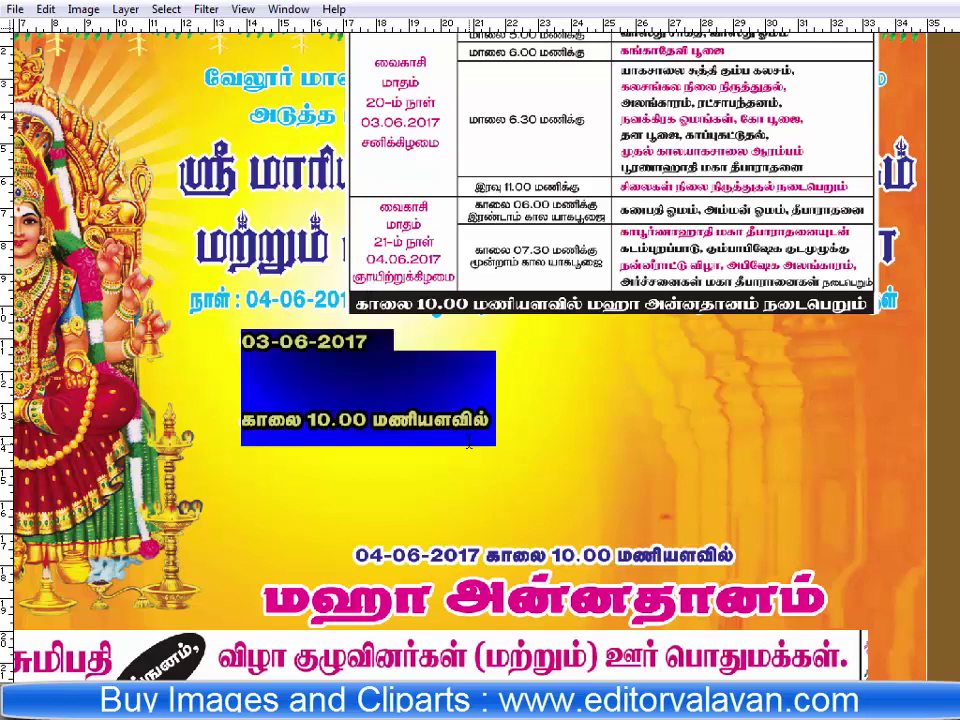
key("ctrl+t")
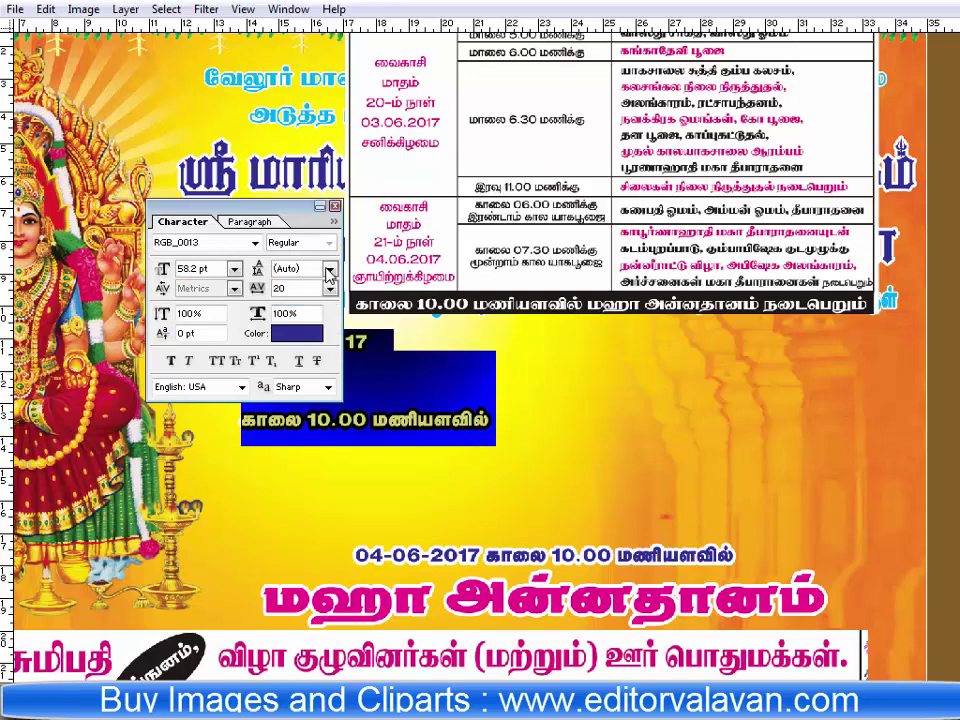
Set tracking to 0 and tighten the copied block's leading to 0 pt.
left_click(329, 289)
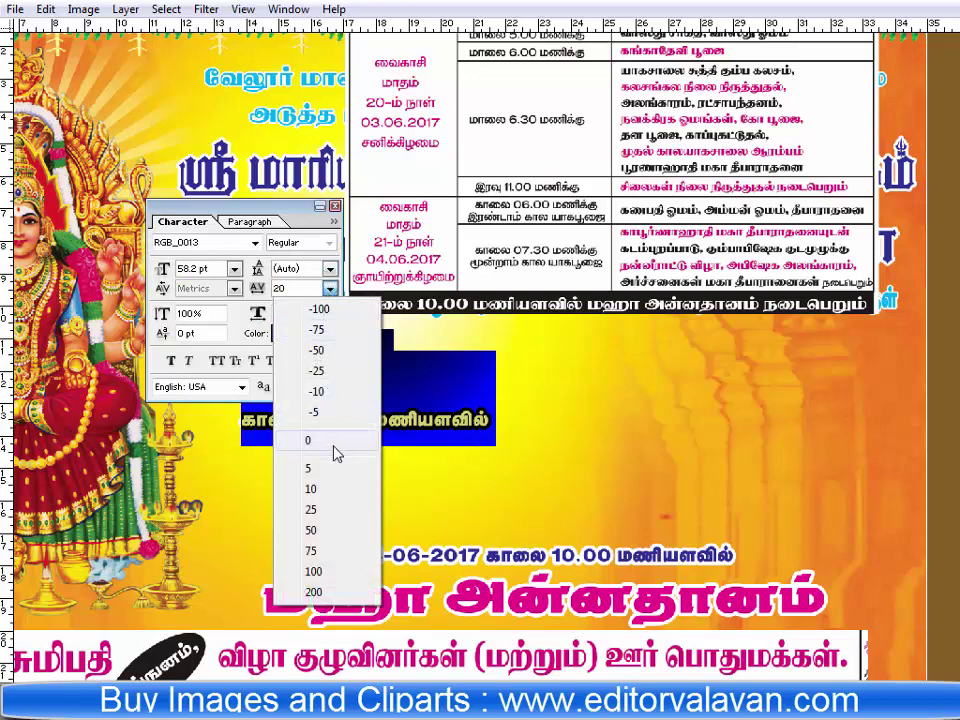
left_click(328, 441)
left_click(329, 268)
left_click(300, 320)
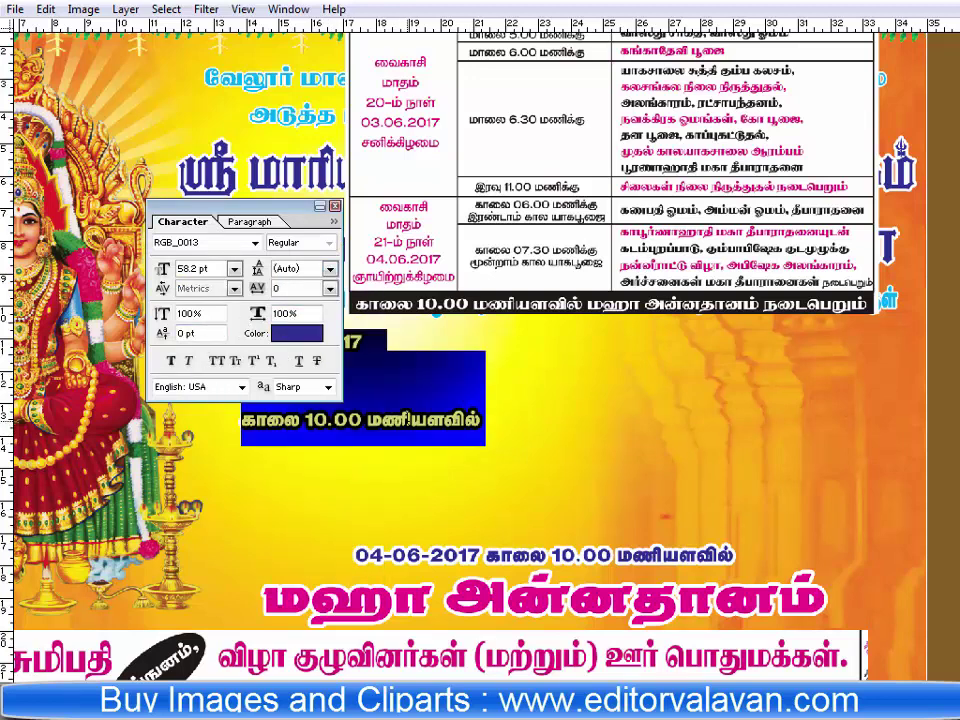
key("shift+Down")
key("shift+Down")
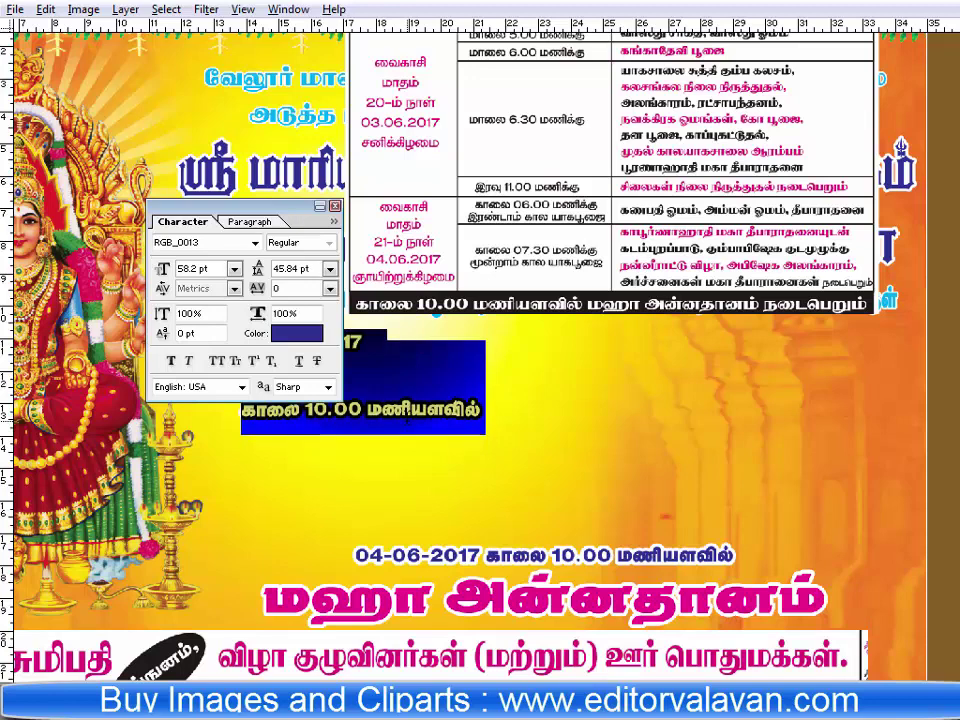
key("shift+Down")
key("shift+Down")
key("Down")
key("Down")
key("Down")
key("Down")
key("Down")
key("Down")
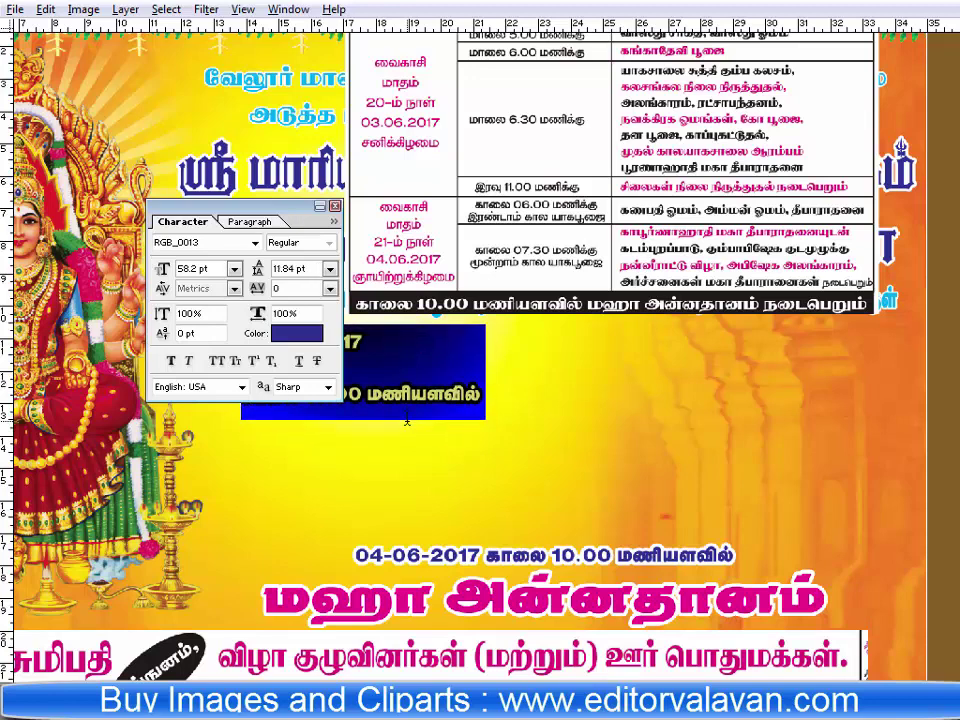
key("Down")
key("Down")
key("Down")
key("Down")
key("Down")
key("Down")
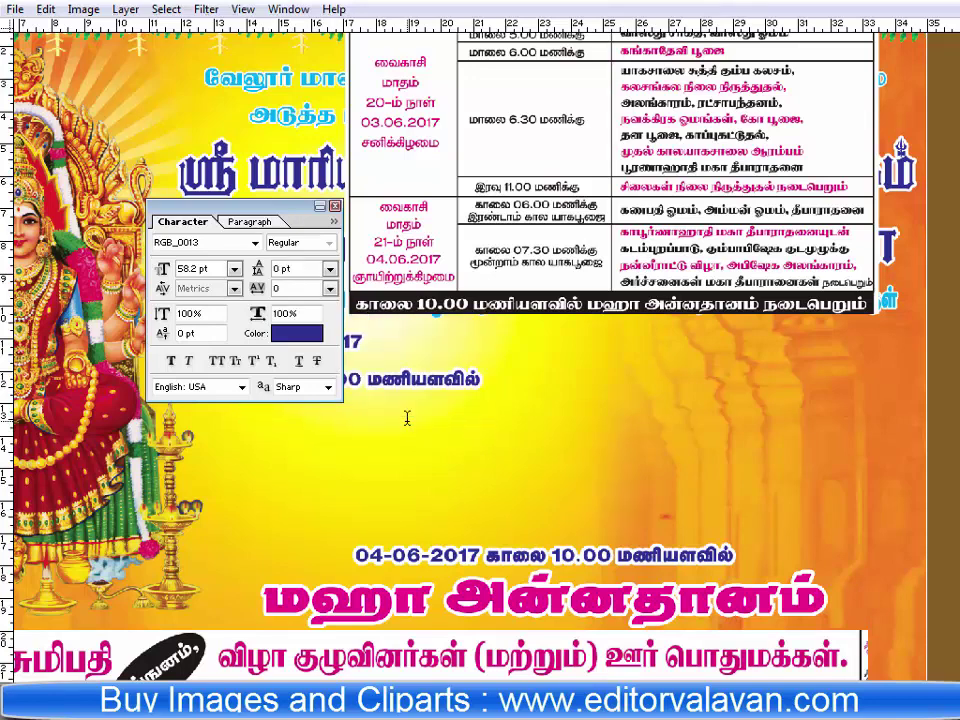
Commit the text and move the date block left below the date line.
key("ctrl+Return")
left_click_drag(232, 184, 192, 188)
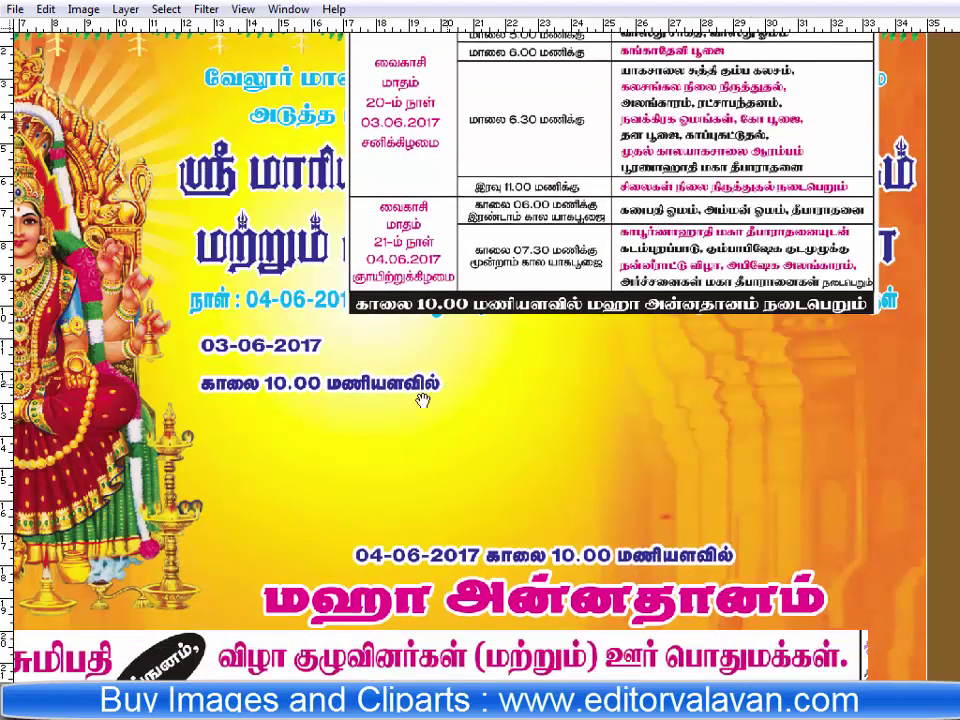
left_click_drag(414, 404, 414, 456)
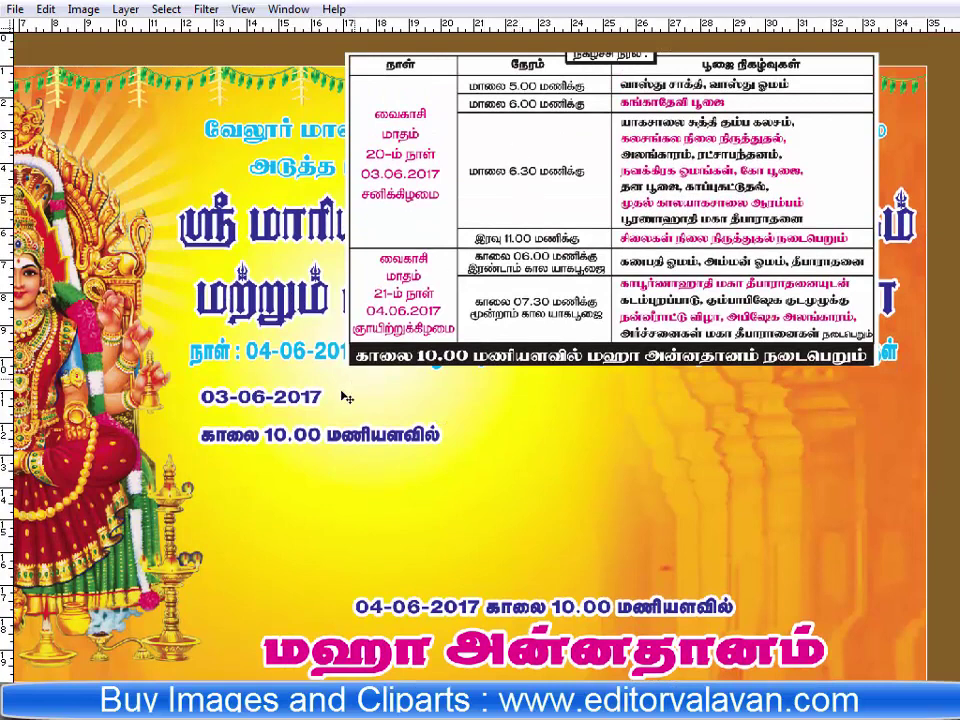
Retype the date line as 03-06-2017.
key("Home")
key("shift+Right")
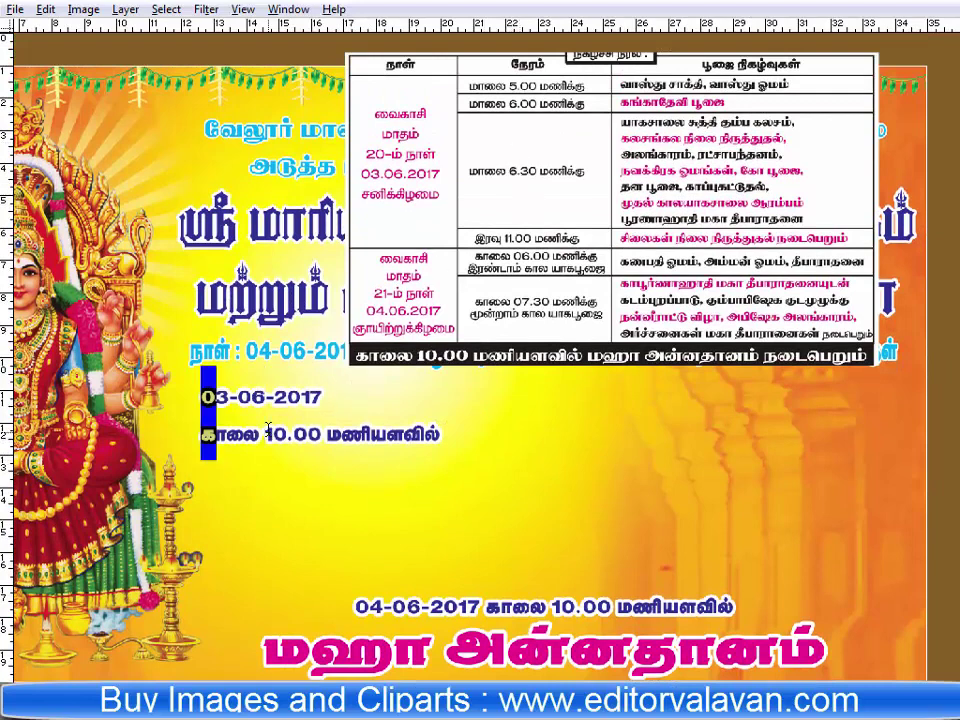
type("k")
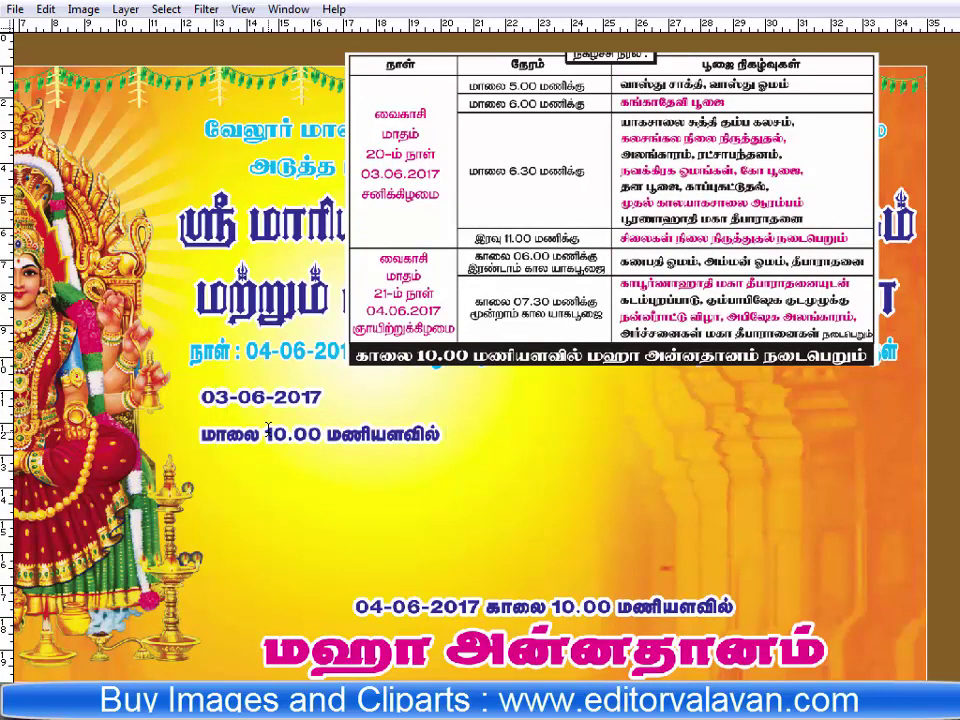
key("ctrl+a")
key("BackSpace")
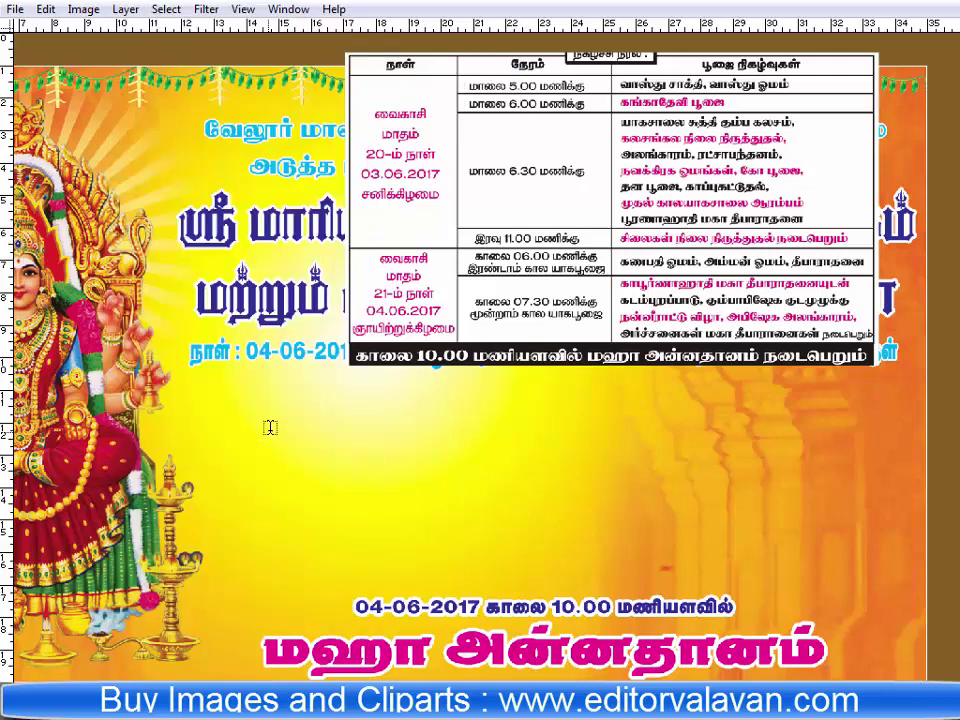
type("க")
type("ா")
key("BackSpace")
key("BackSpace")
key("ctrl+a")
type("3-")
type("6-2")
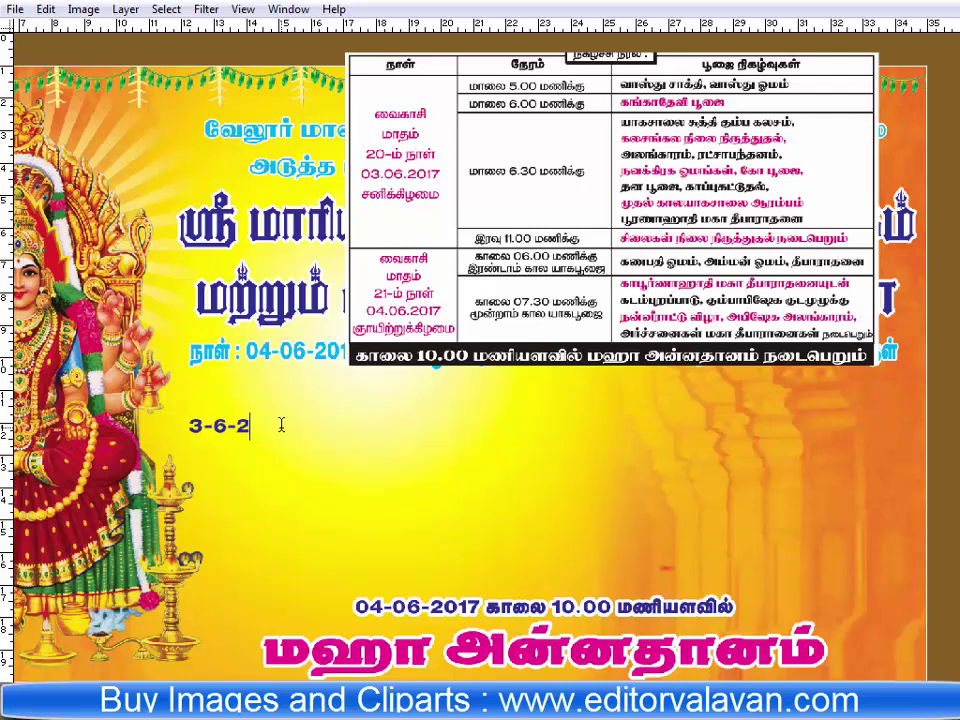
type("017")
key("Home")
type("03-")
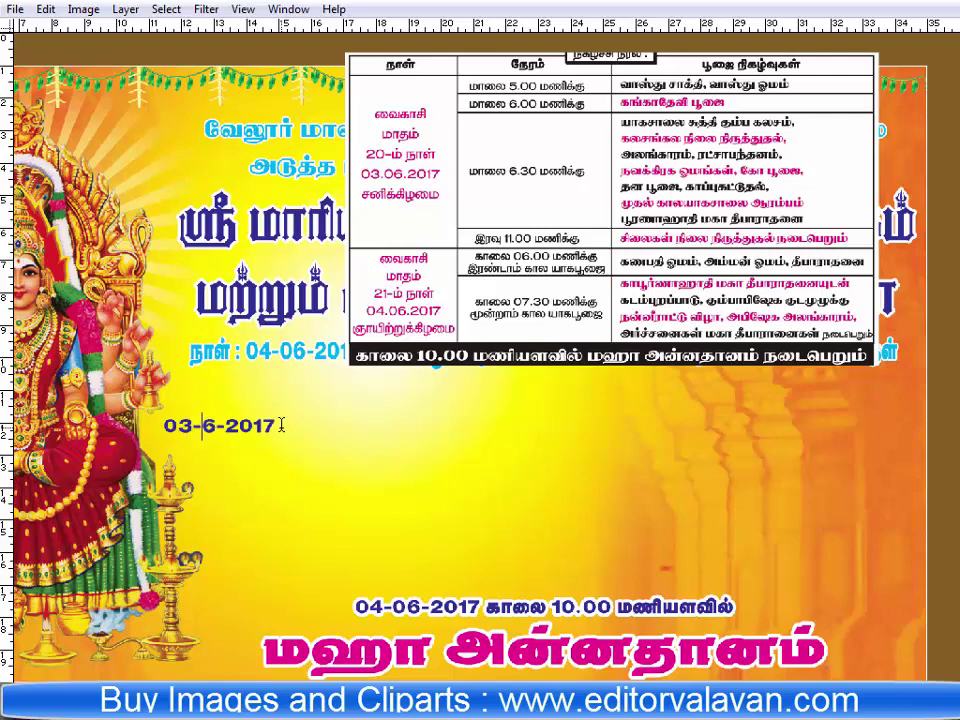
type("0")
key("shift+Right")
key("shift+Right")
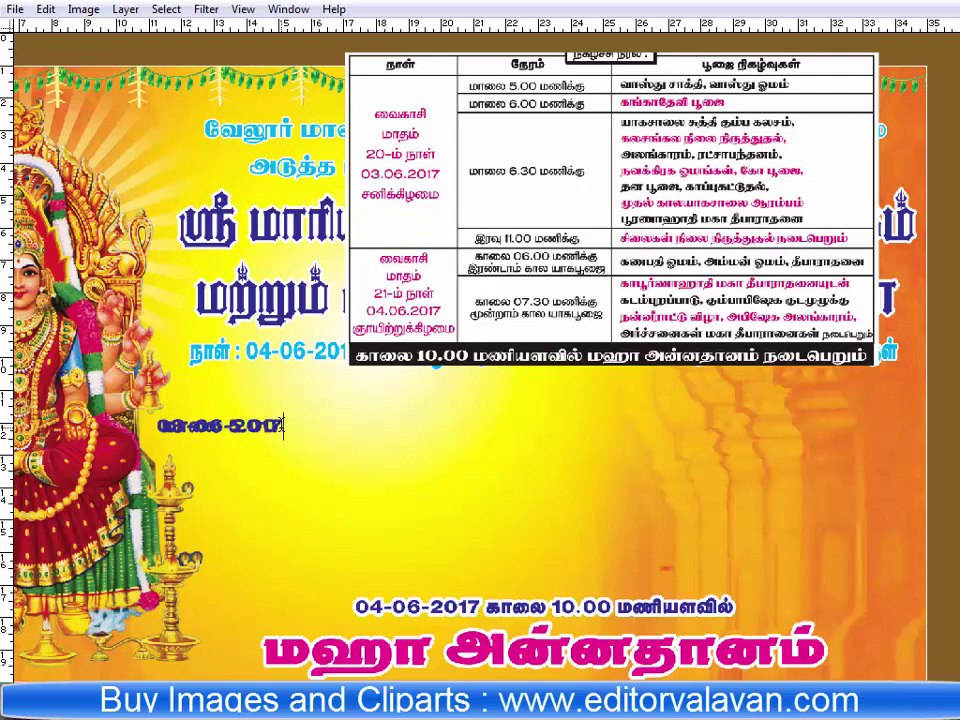
Add the time lines மாலை 5.00, 6.00 and 6.30 மணிக்கு below the date.
type("மாலை 5.00 மணிக்கு")
key("ctrl+a")
key("ctrl+c")
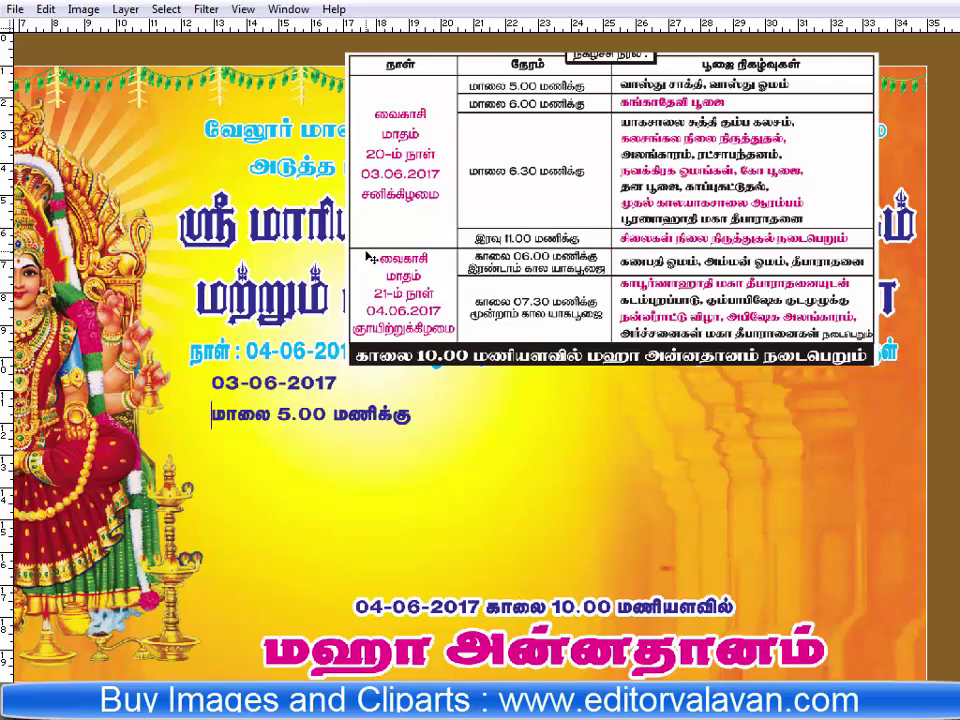
key("End")
key("ctrl+v")
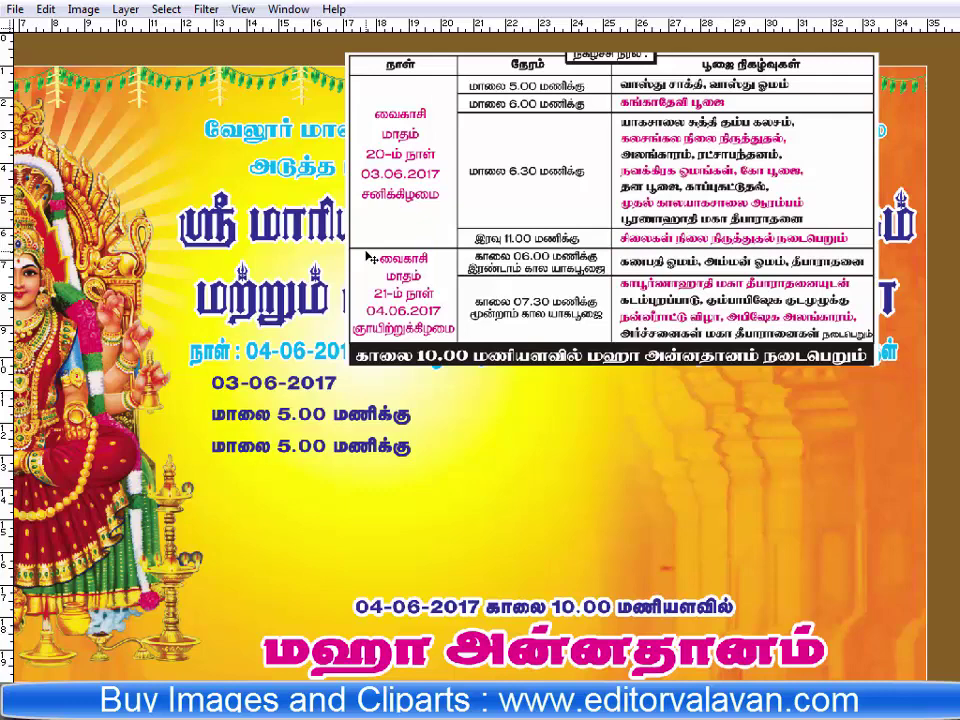
key("shift+Left")
type("6")
key("Return")
key("ctrl+v")
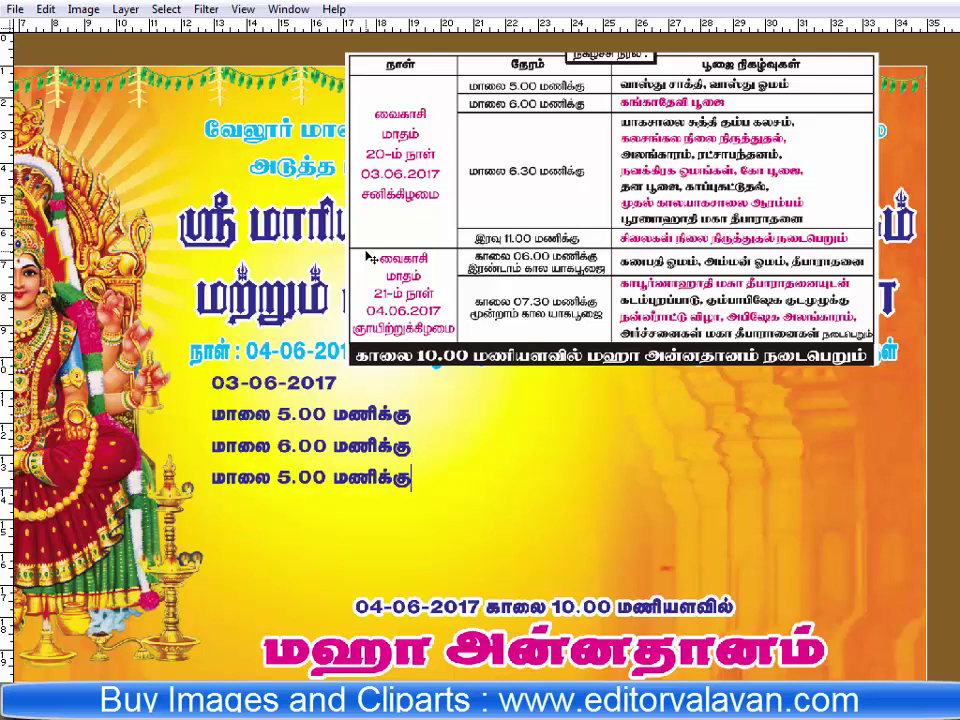
key("shift+Left")
type("6")
key("shift+Right")
type("3")
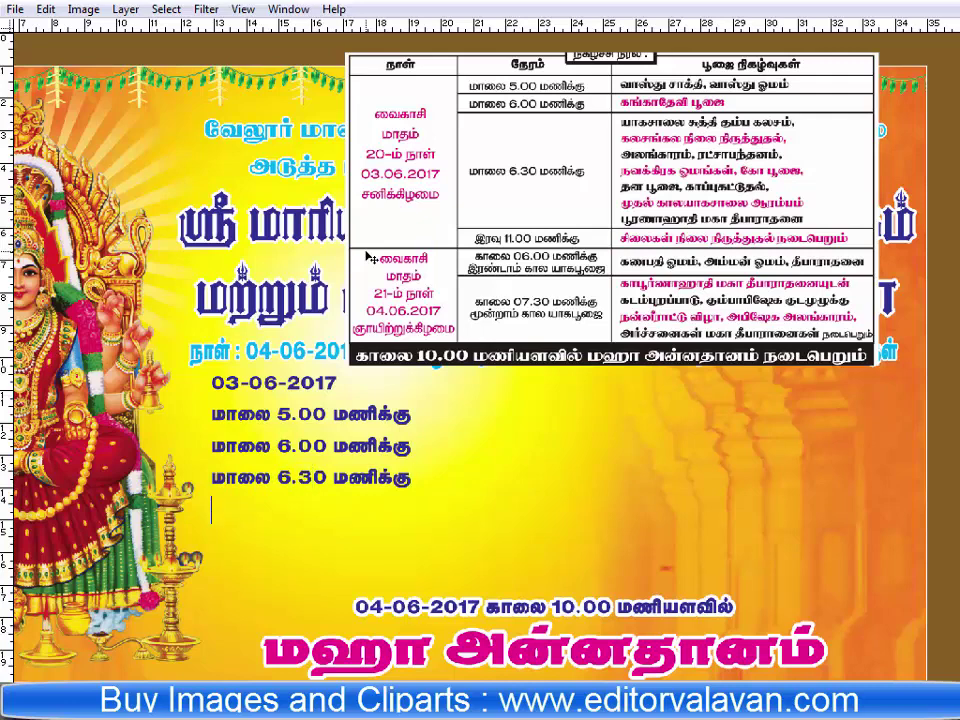
type("நமின்")
Add the இரவு 11.00 மணிக்கு line, commit the text, and scale the block down.
key("shift+Home")
type("இர")
type("வு ")
type("11.")
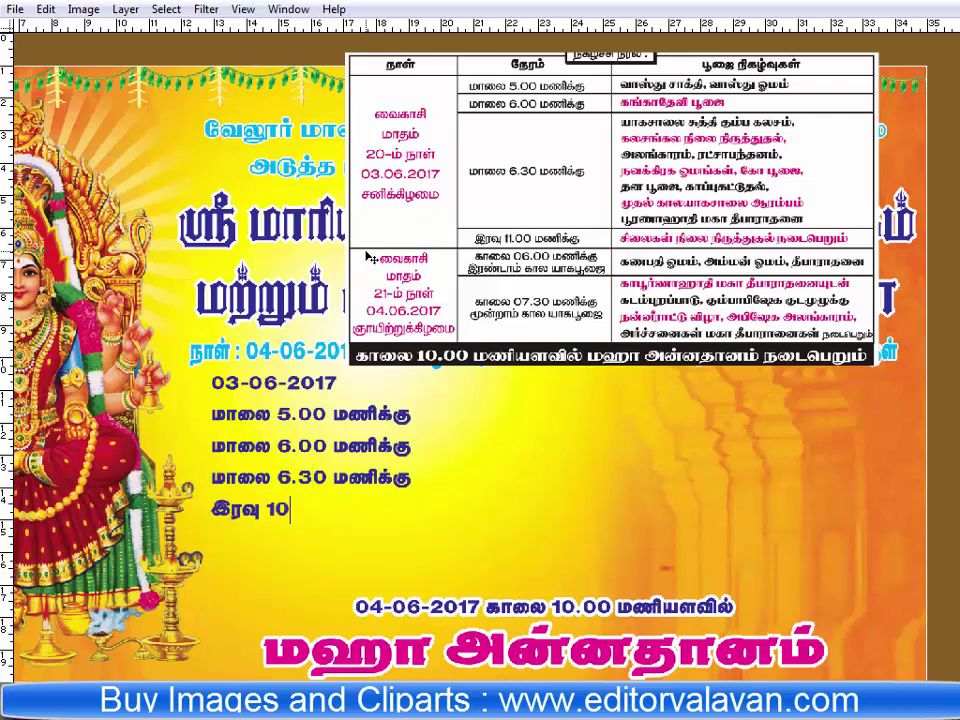
type("00 ")
type("மிண")
key("BackSpace")
key("BackSpace")
key("BackSpace")
type("மணி")
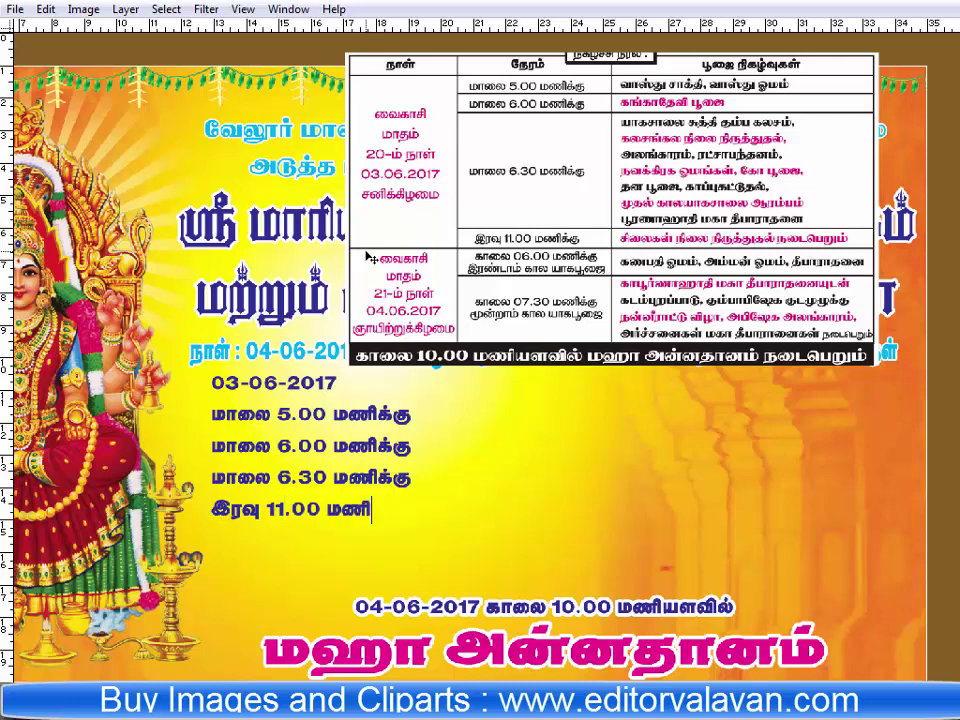
type("க்கு")
key("ctrl+Return")
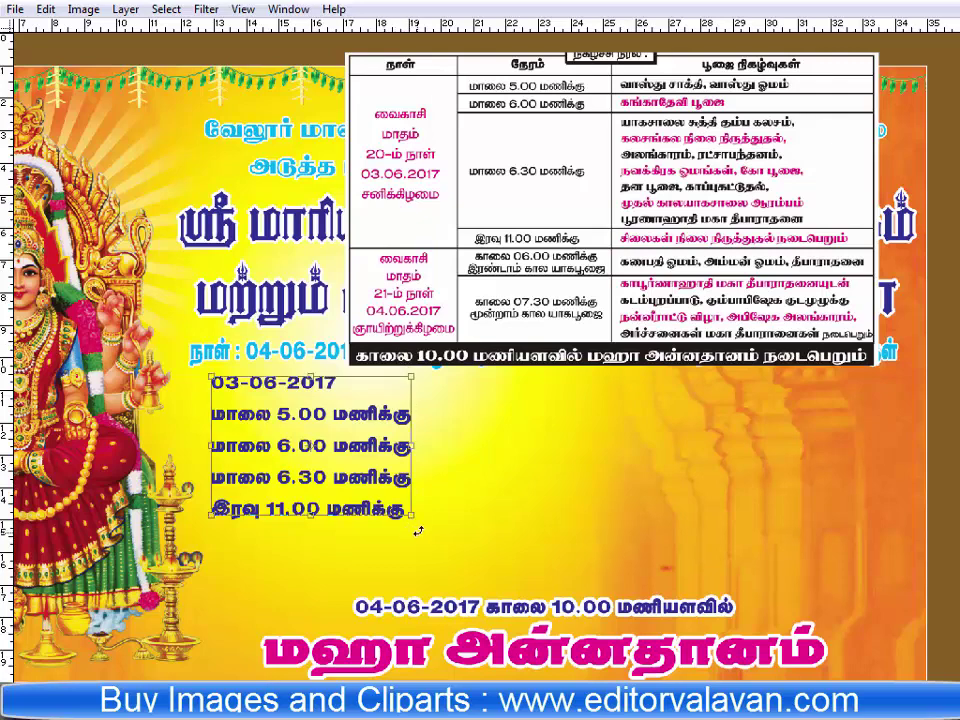
left_click_drag(412, 516, 352, 478)
Confirm the resize and paste a copy of the time list below the original.
key("Return")
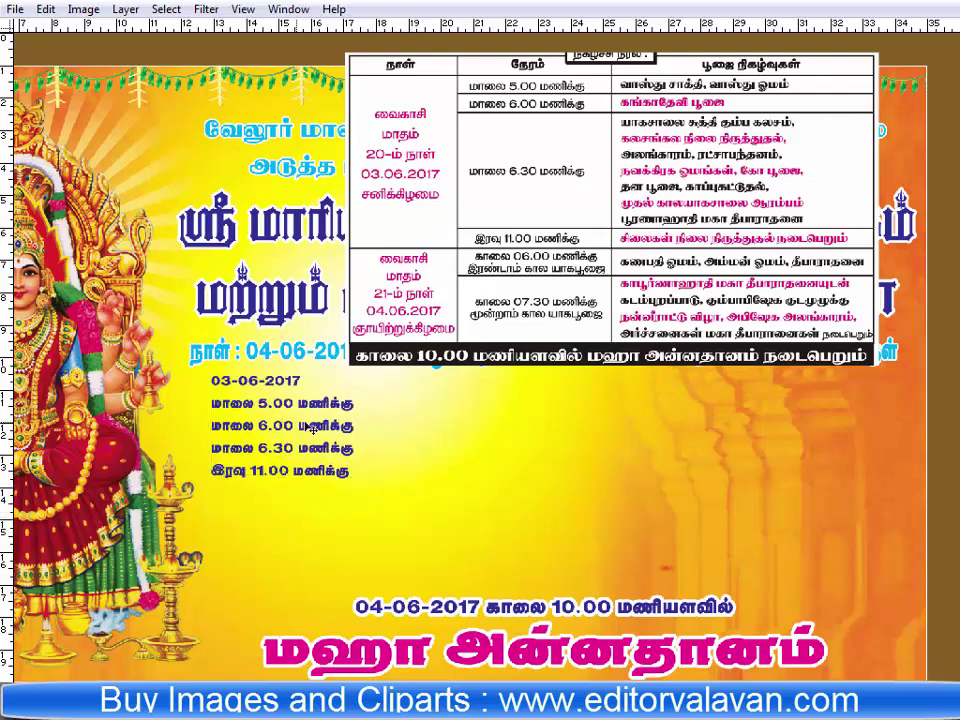
scroll(484, 377, "down", 2)
scroll(358, 446, "up", 1)
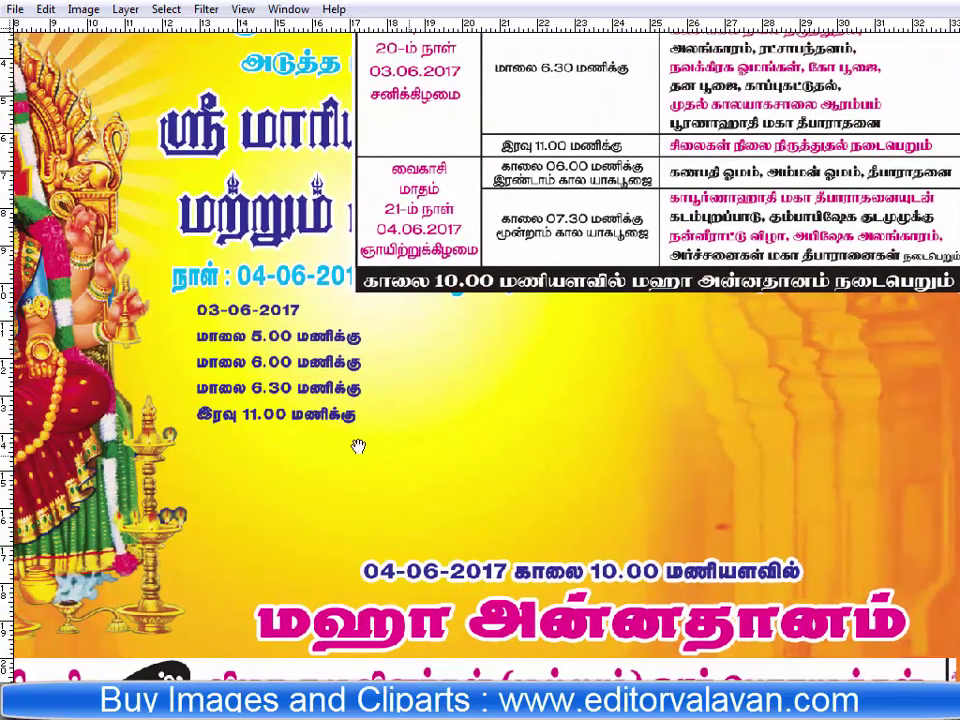
left_click(300, 410)
key("ctrl+a")
key("ctrl+c")
key("Right")
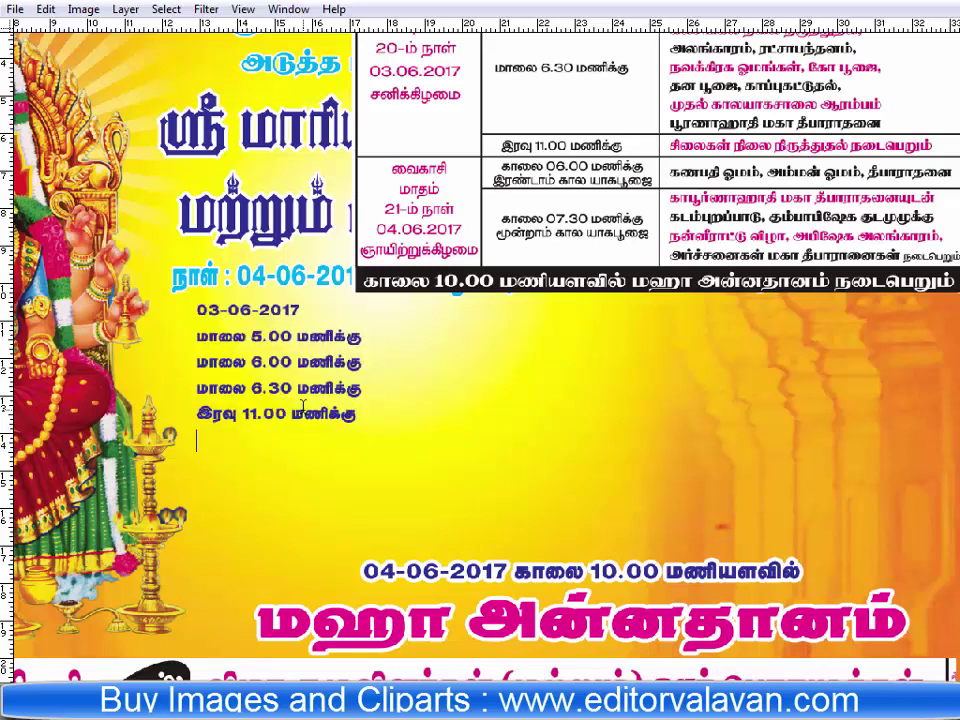
key("Return")
key("ctrl+v")
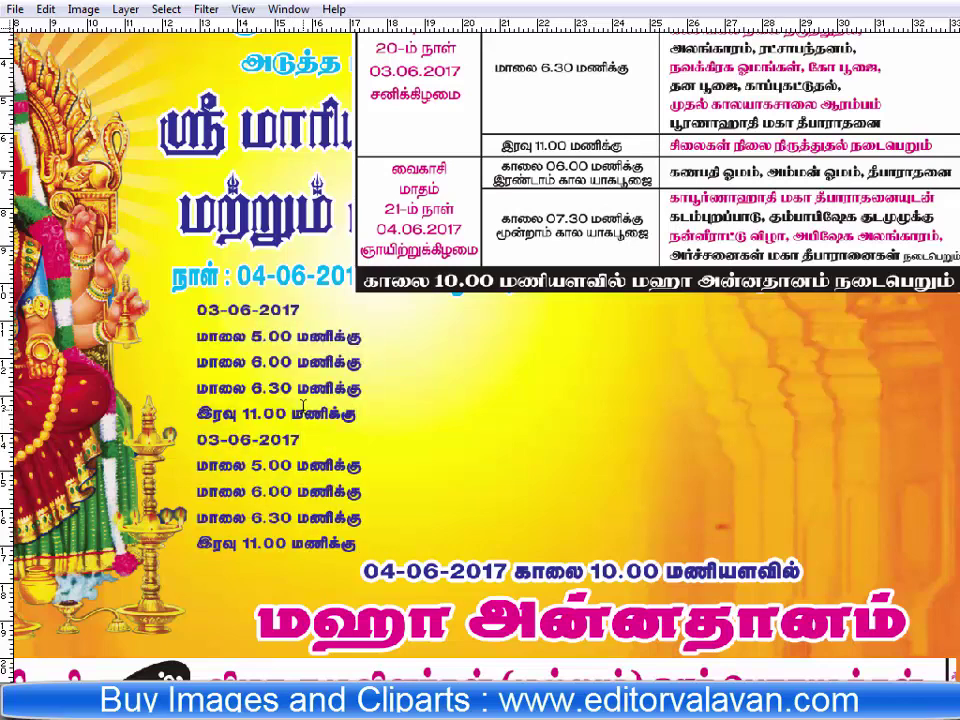
Change the copy's date to 04-06-2017 and its first time line to காலை.
key("shift+Right")
type("4")
key("shift+Right")
key("shift+Right")
key("shift+Right")
key("shift+Right")
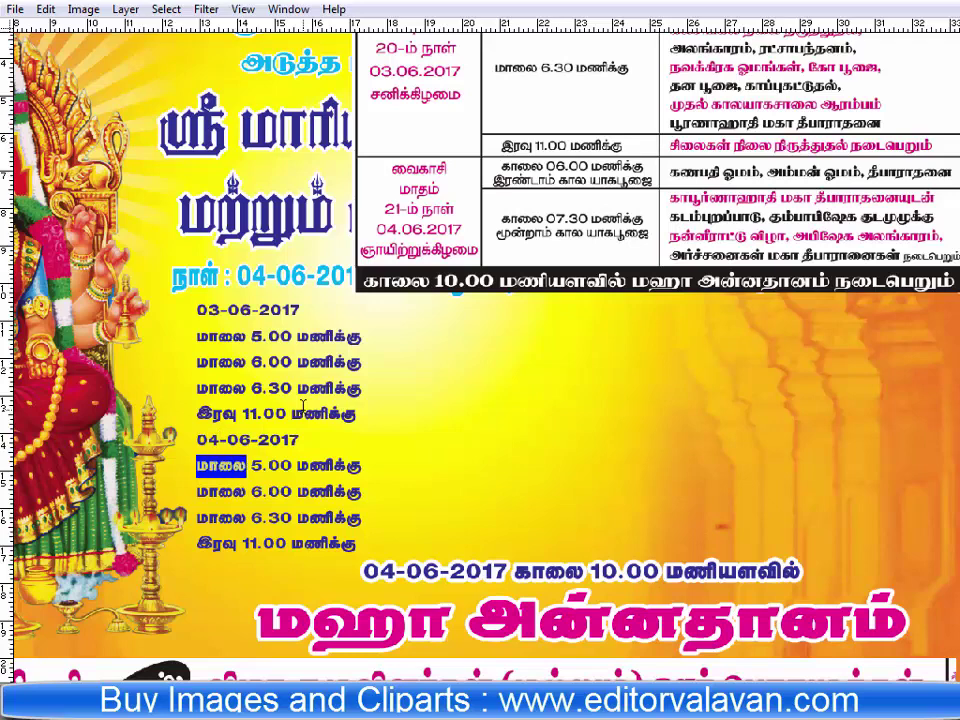
type("fhiy")
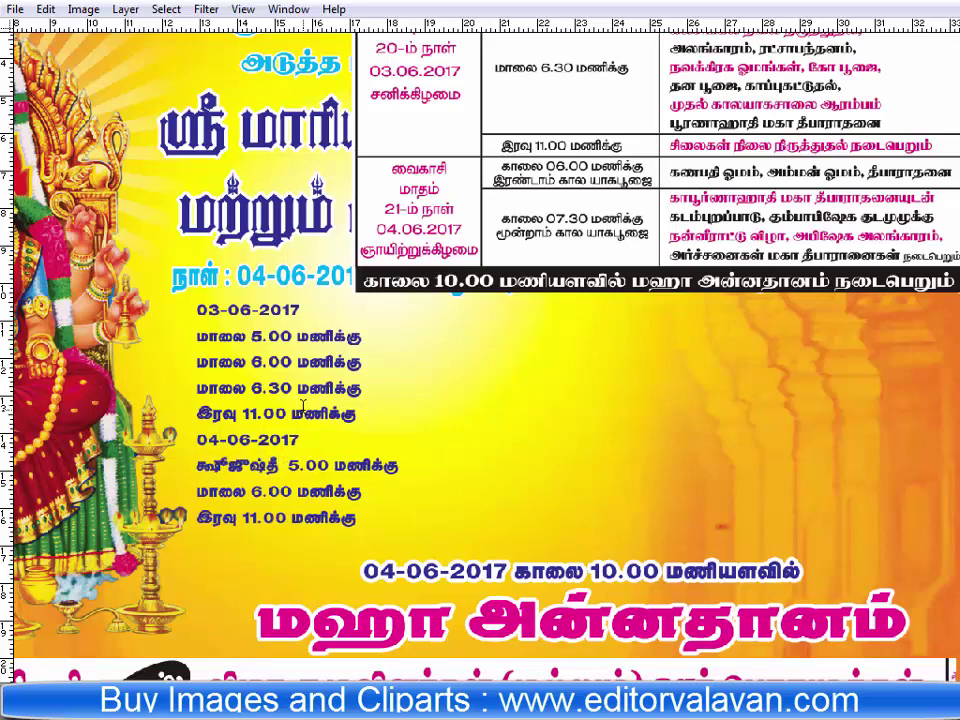
key("shift+Home")
type("fhiy")
key("shift+Right")
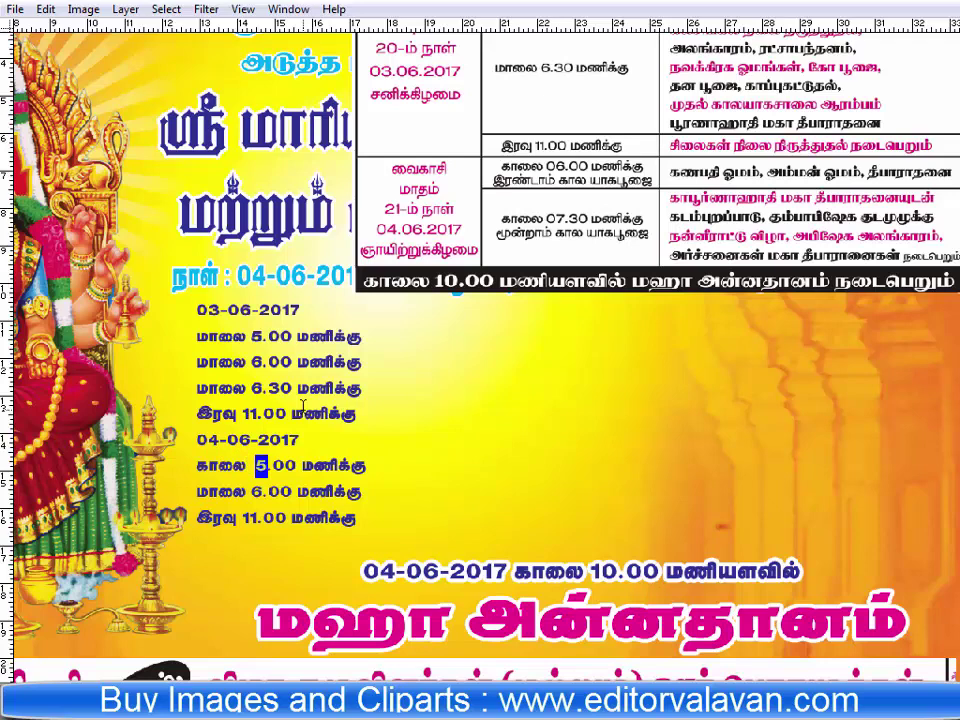
type("5")
Make the next copied entry 7.30 மணிக்கு and delete the copy's last two lines.
key("ctrl+z")
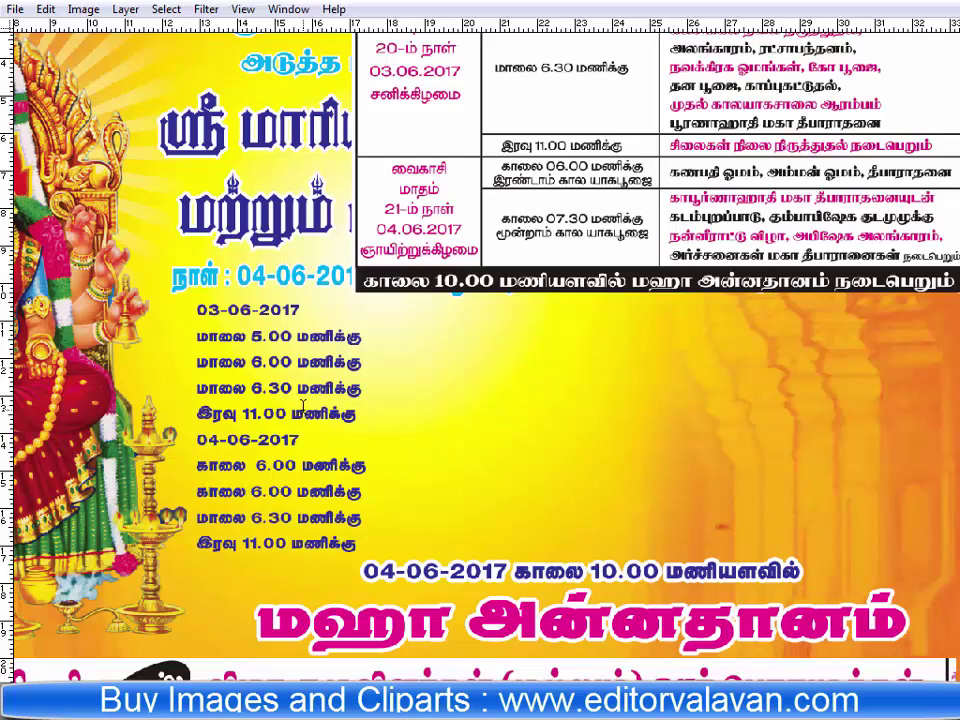
key("shift+Right")
type("7")
key("shift+Right")
type("3")
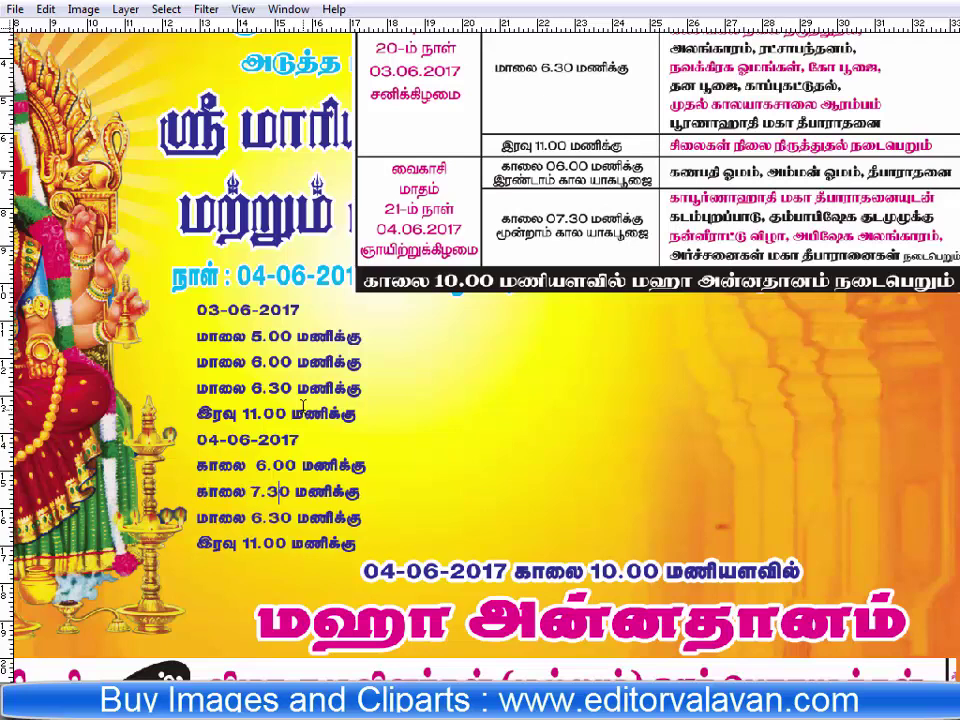
key("shift+Down")
key("shift+Down")
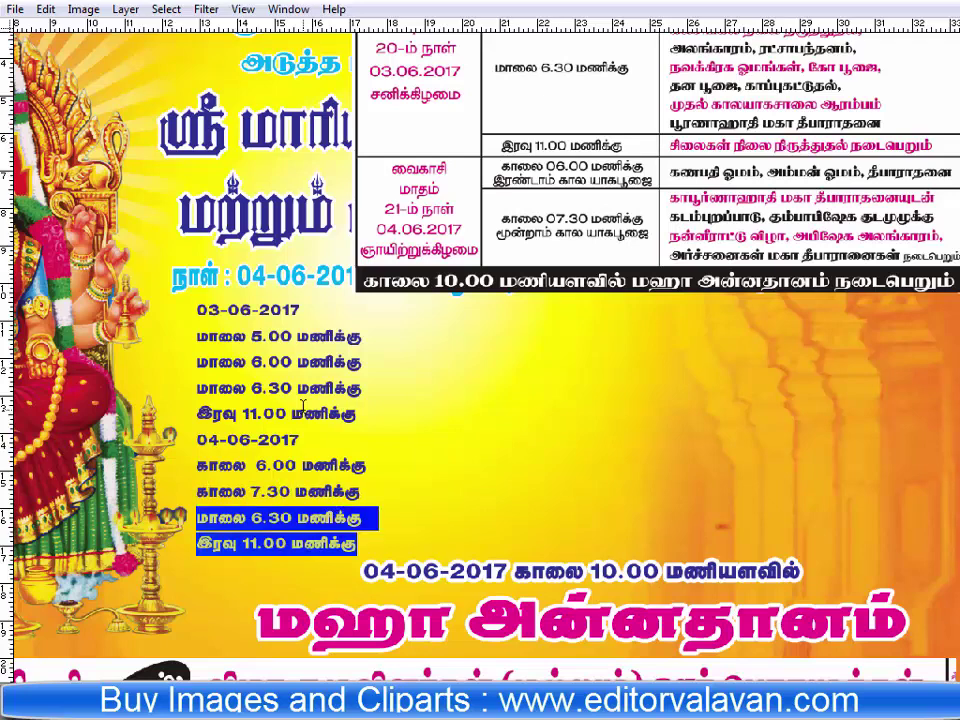
key("Delete")
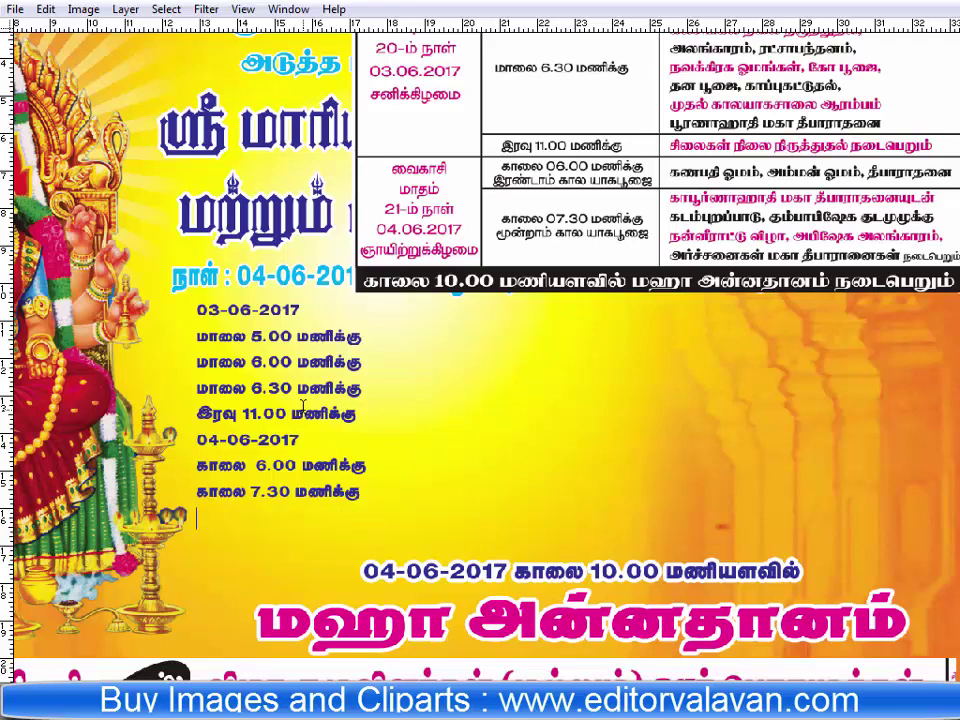
Fit the poster on screen and reposition the time list and schedule table.
key("ctrl+0")
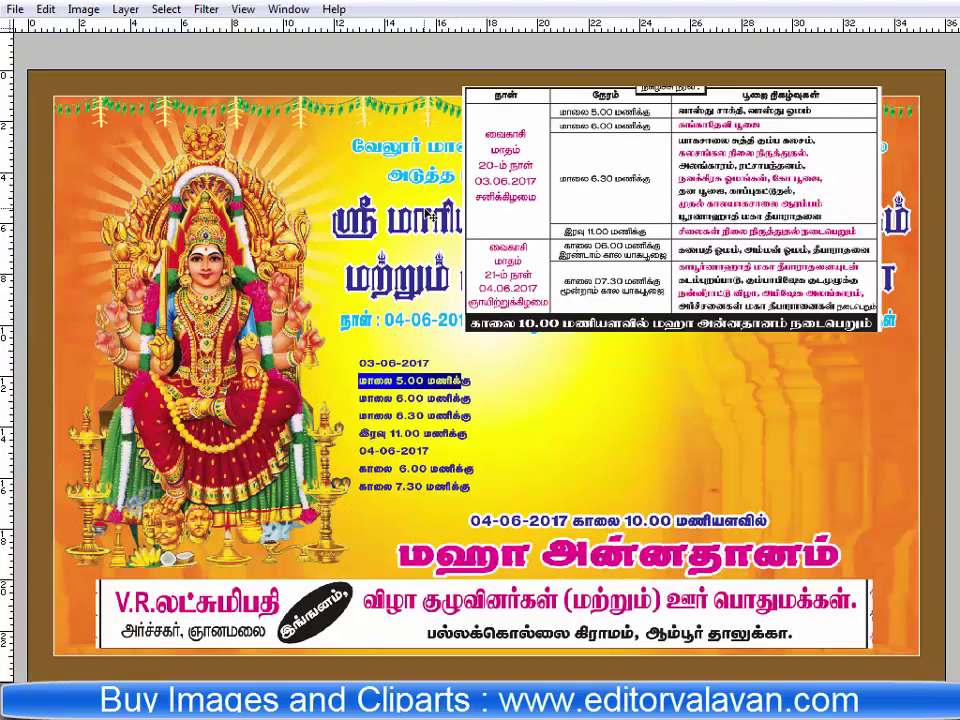
left_click_drag(424, 195, 428, 215)
mouse_move(536, 232)
left_mouse_down()
mouse_move(258, 300)
mouse_move(578, 209)
left_mouse_up()
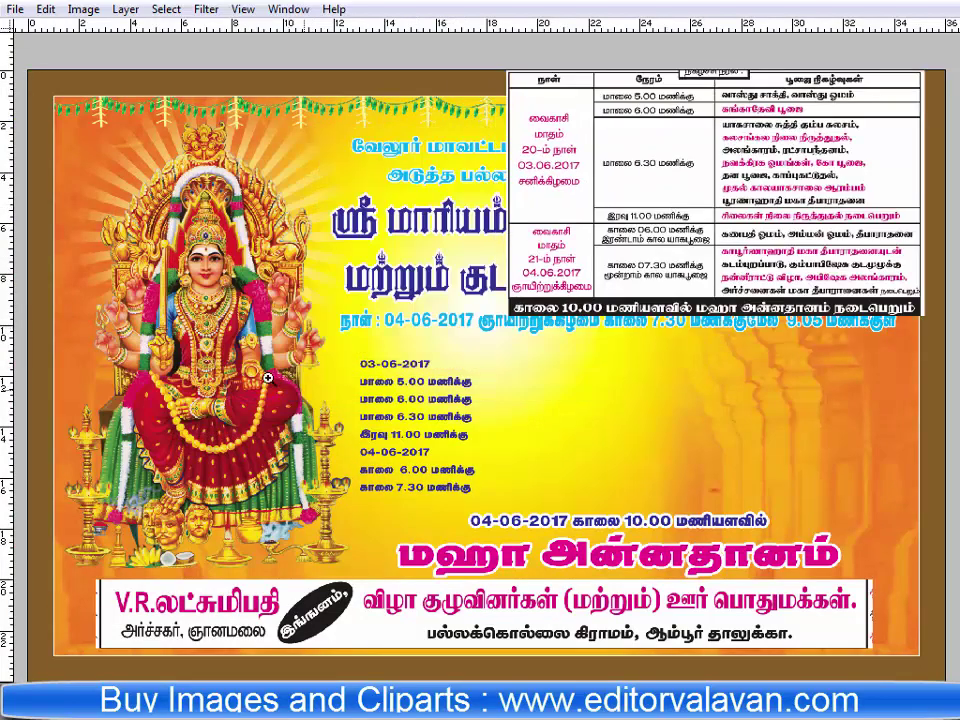
key("ctrl+plus")
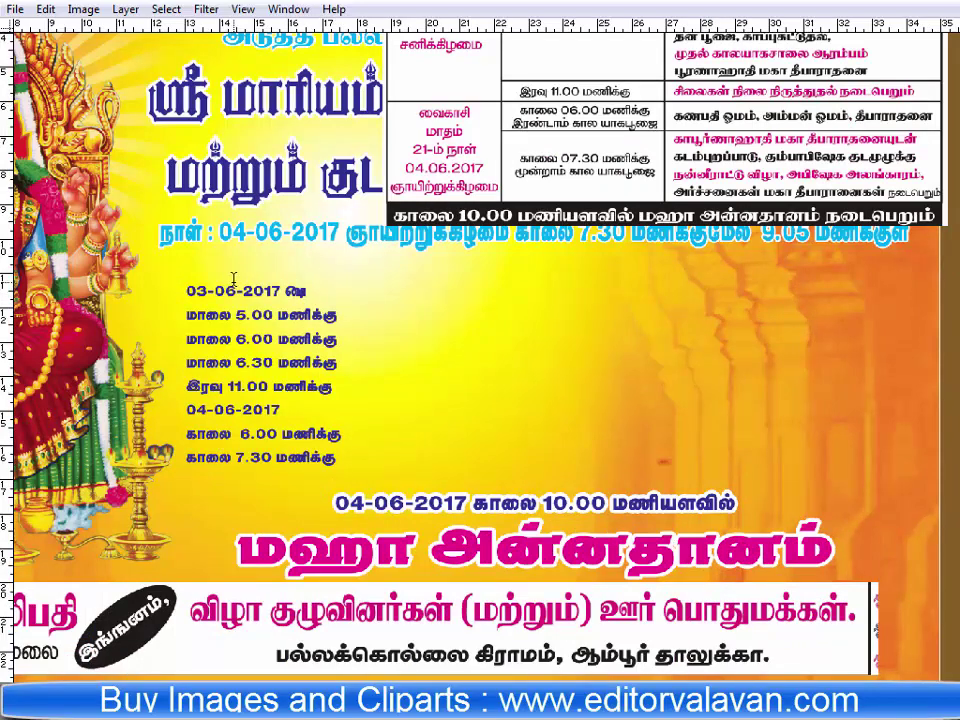
Tag the dates as 03-06-2017 சனி and 04-06-2017 ஞாயிறு, then drag the table.
type("சனிக்கிழமை")
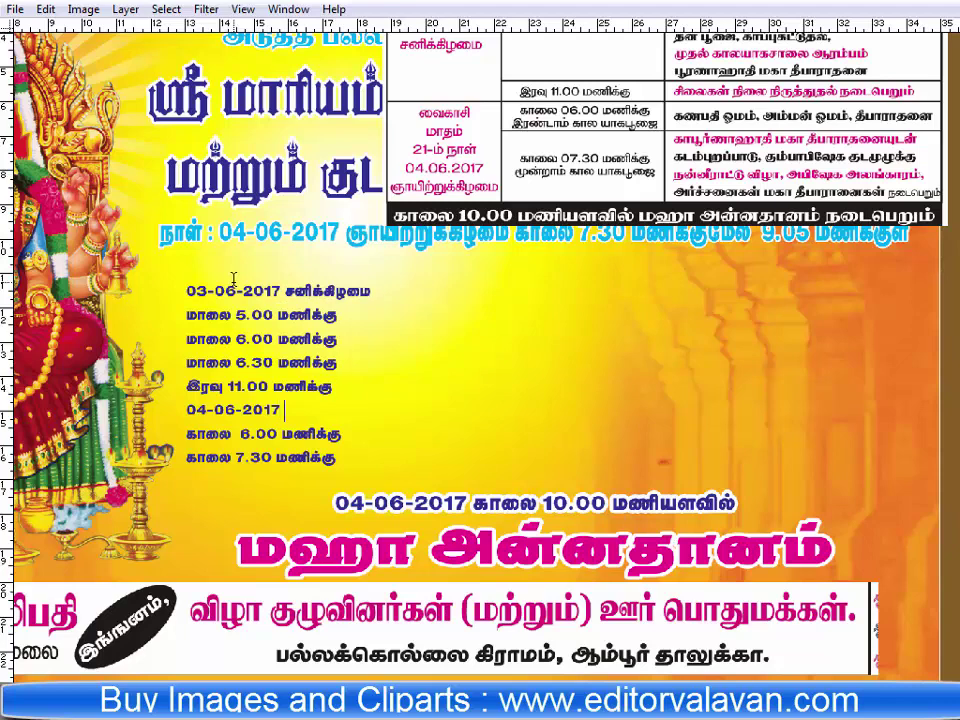
type("ாயிற்று ")
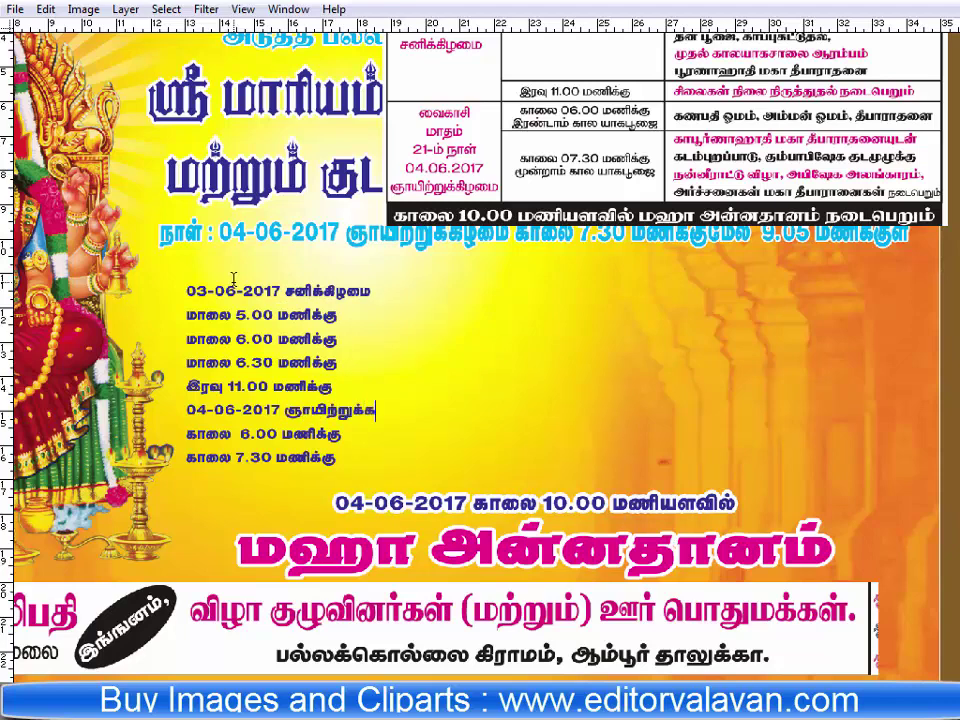
type("ழமை")
key("shift+Left")
key("shift+Left")
key("shift+Left")
key("shift+Left")
key("shift+Left")
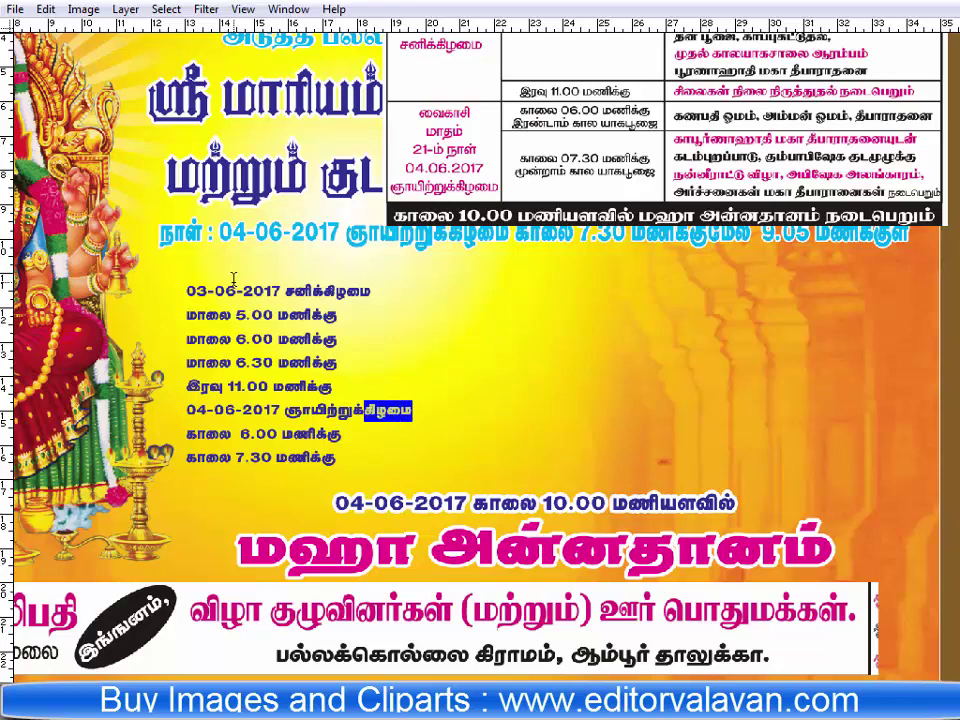
key("shift+Left")
key("shift+Left")
key("shift+Left")
type("று")
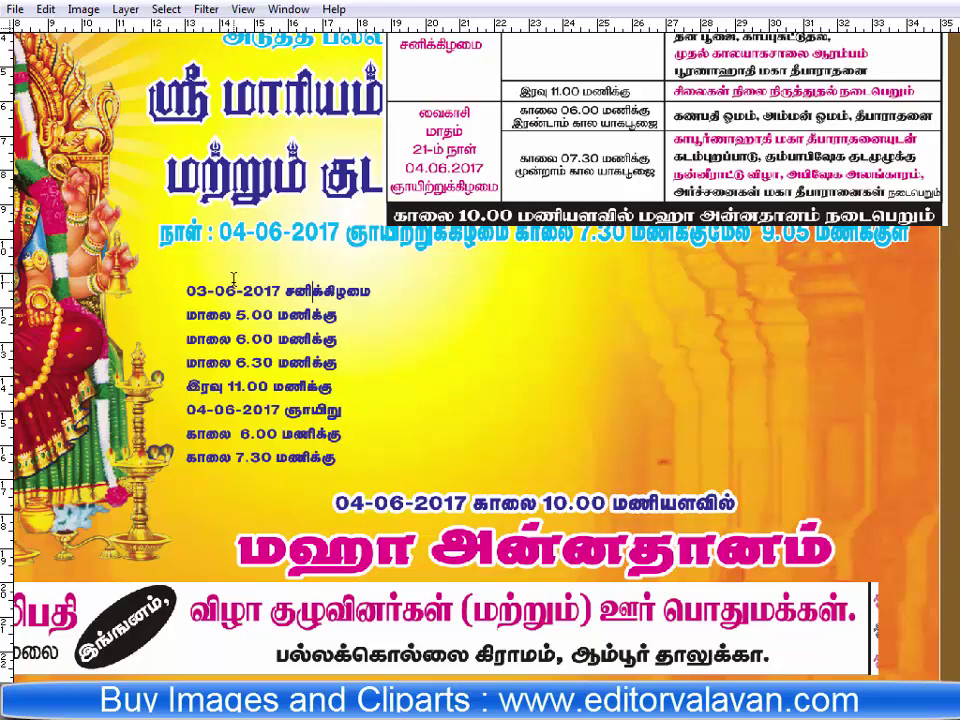
key("shift+Left")
key("shift+Left")
key("shift+Left")
key("BackSpace")
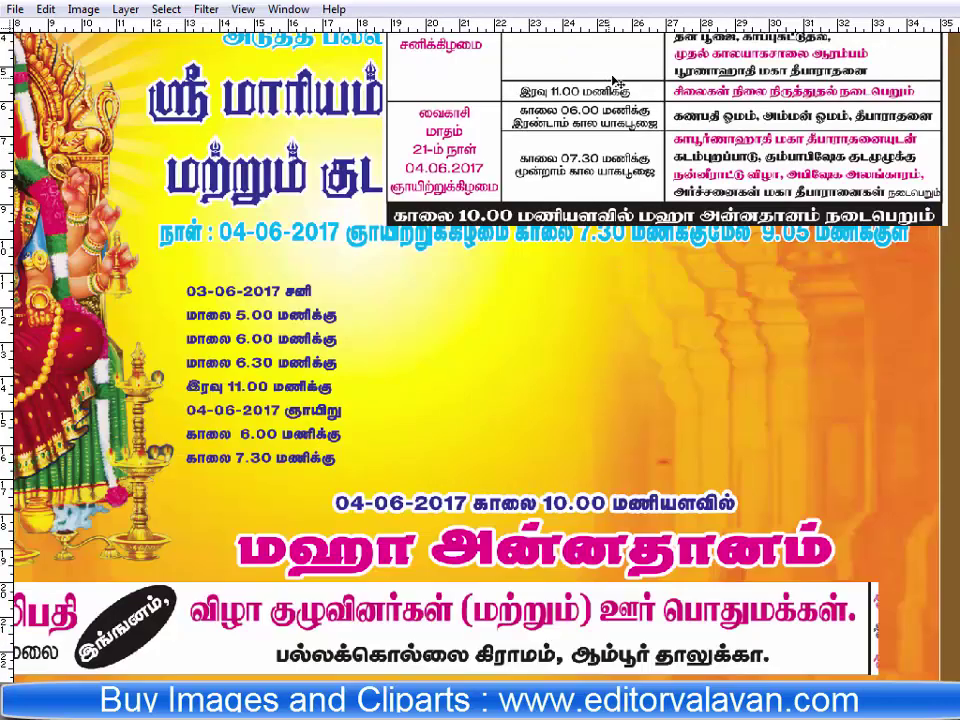
left_click_drag(617, 82, 461, 253)
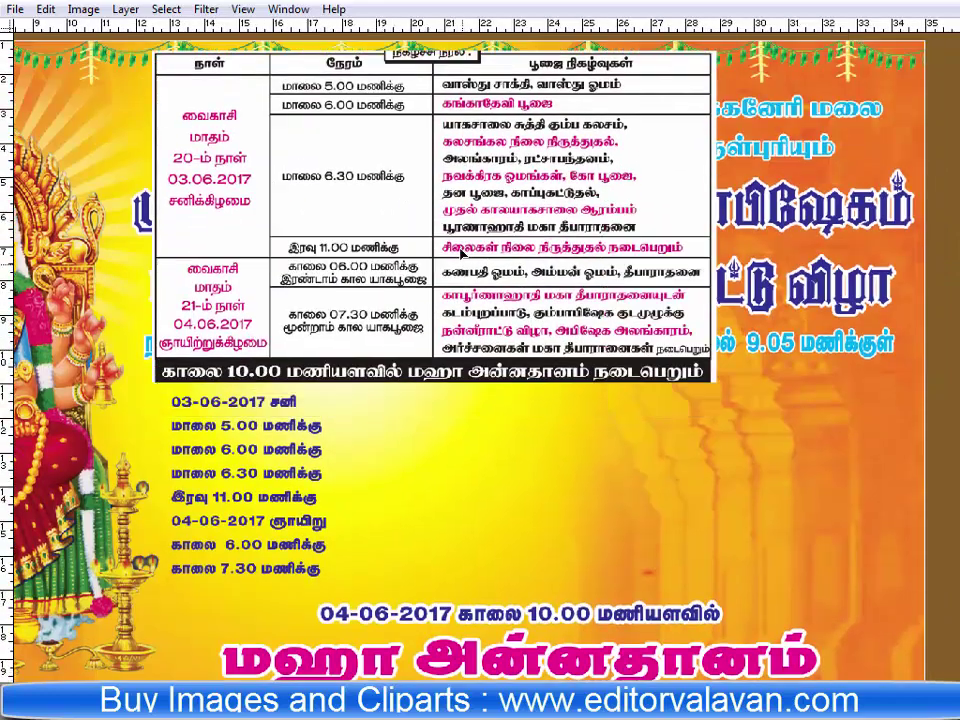
Duplicate the dated schedule block and place the copy beside it.
scroll(369, 454, "up", 1)
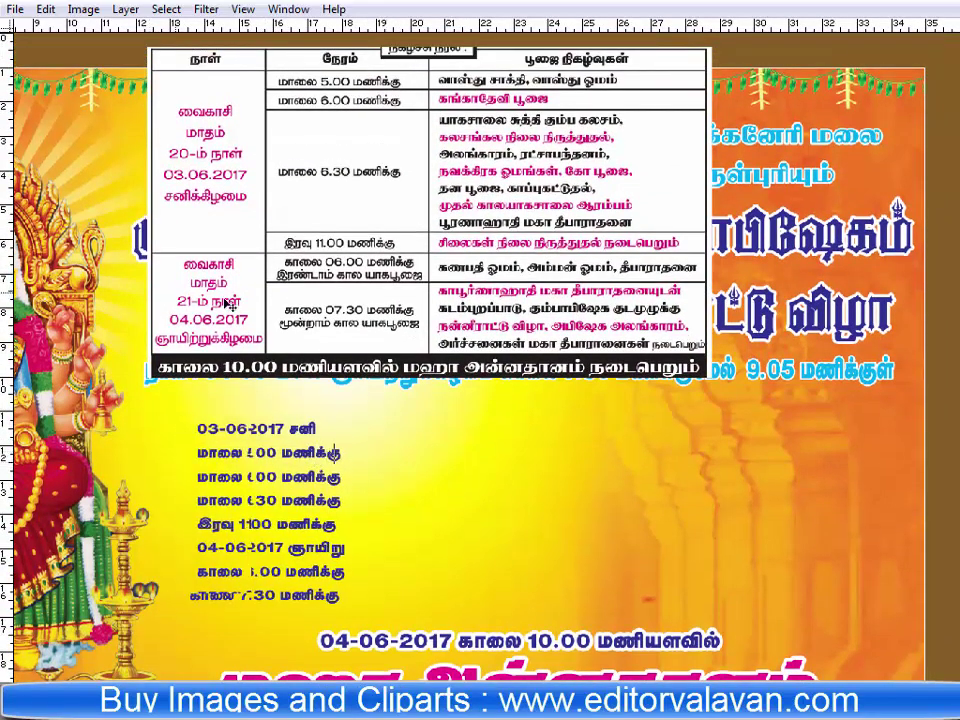
key("shift+Right")
key("shift+Right")
key("shift+Right")
key("ctrl+z")
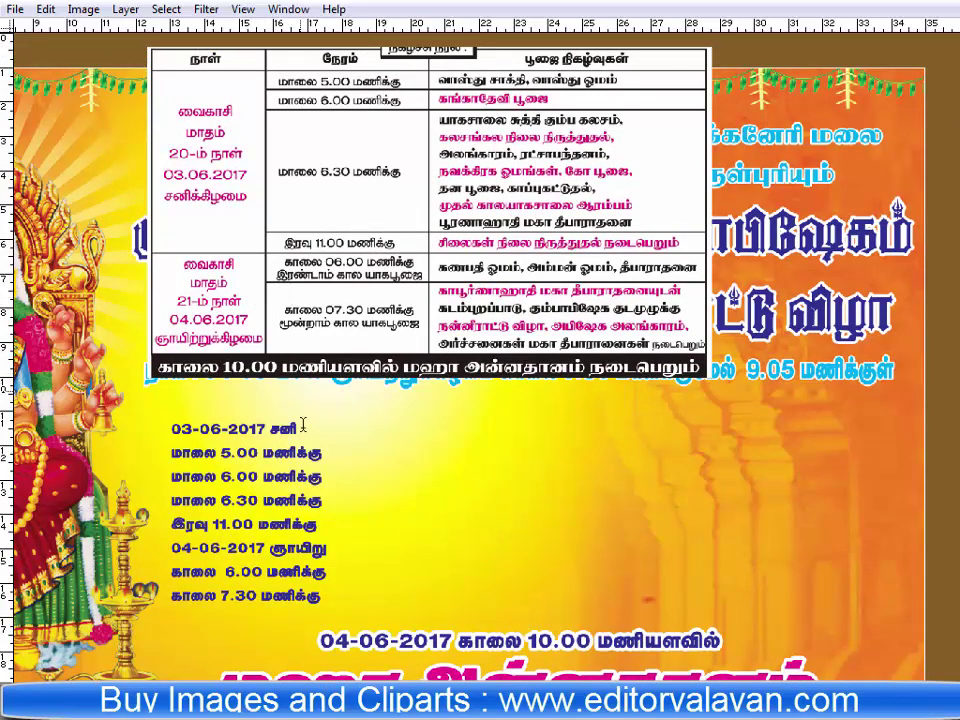
key("ctrl+j")
key("shift+Right")
key("shift+Right")
key("shift+Right")
key("shift+Right")
key("shift+Right")
key("shift+Right")
key("shift+Right")
key("shift+Right")
key("shift+Right")
Replace the copy's text with events: வாஸ்து சாந்தி, வாஸ்து ஓமம், கங்காதேவி பூஜை, and onward.
key("ctrl+a")
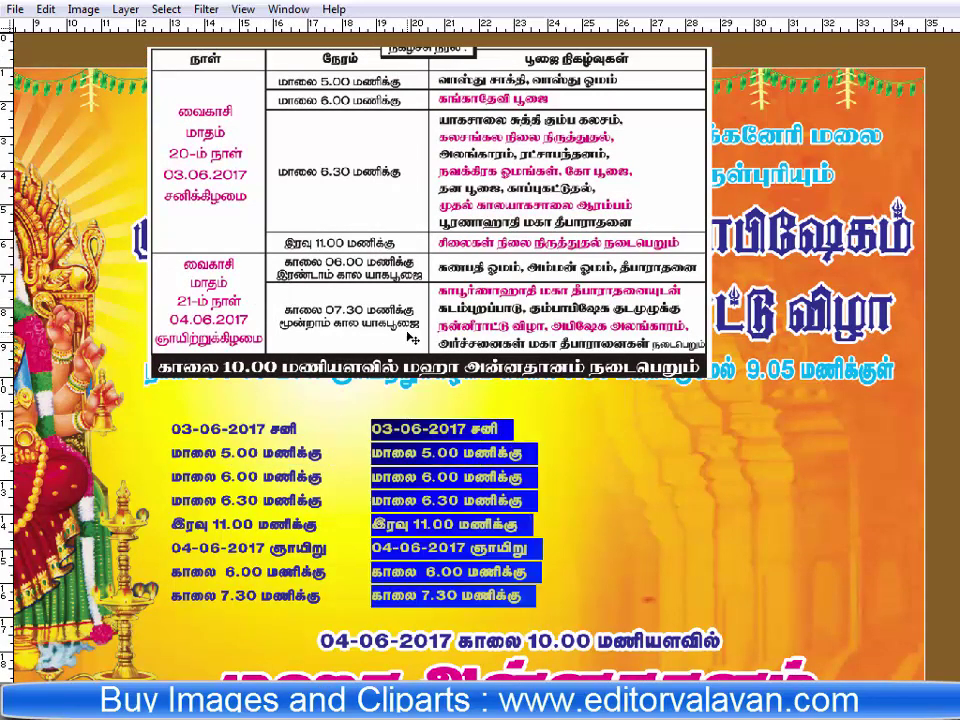
type("வா")
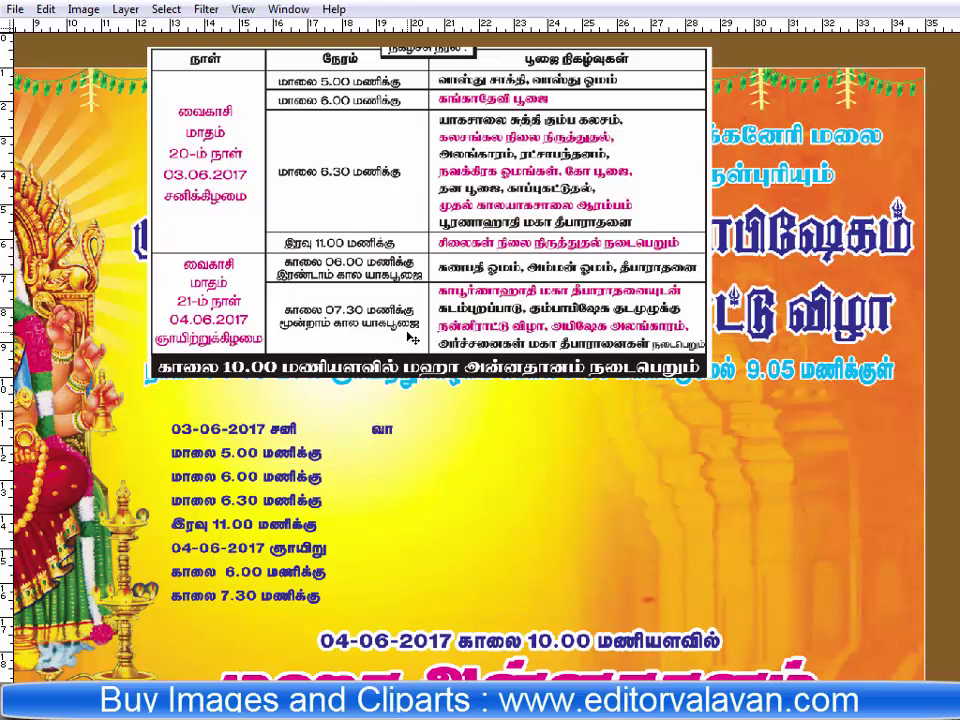
type("ஸ்து சாந்தி")
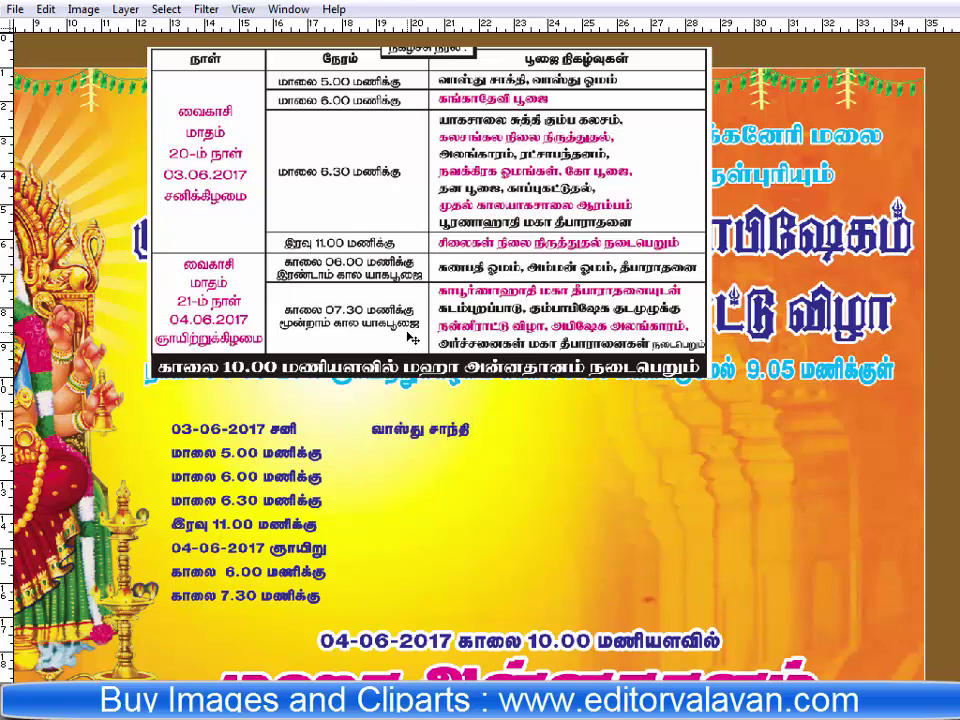
type(", வாஸ்து ஓமம்")
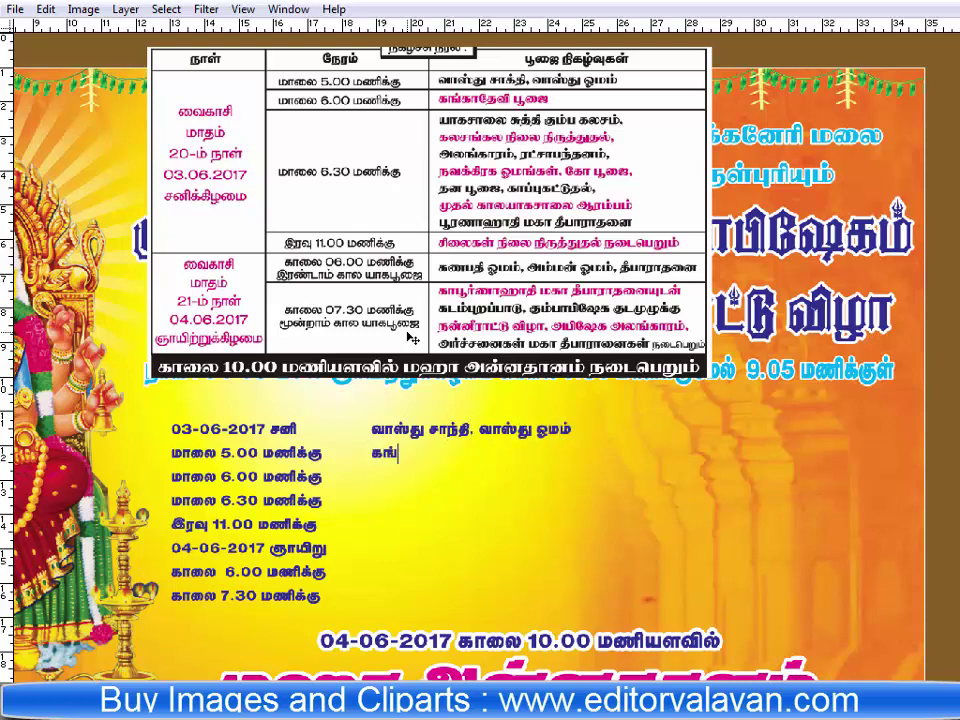
type("காதேவி பூ")
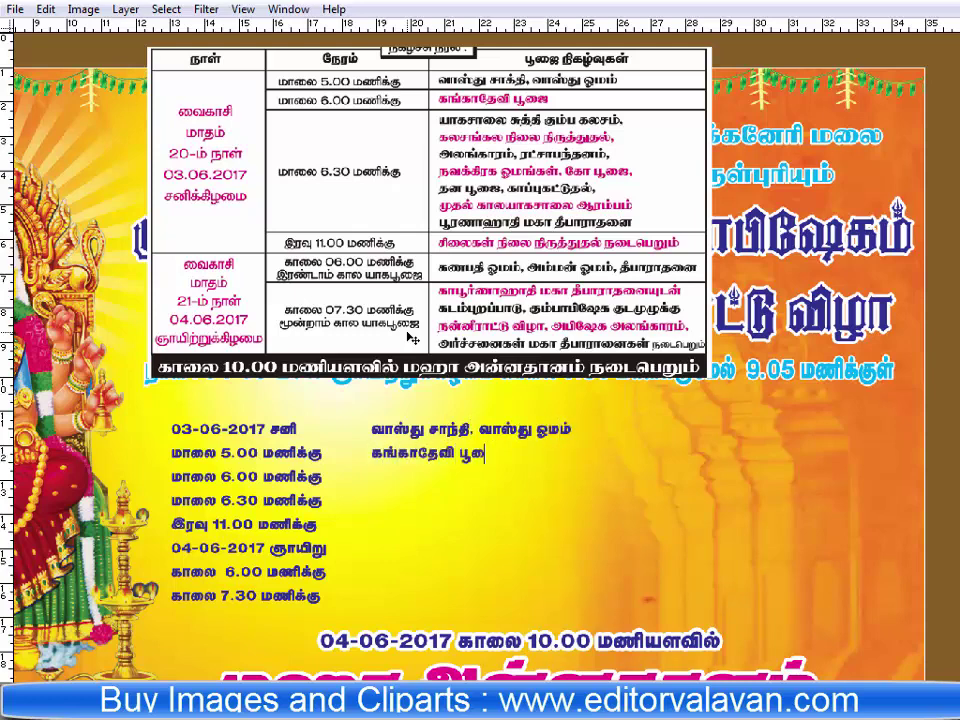
type("ஜ")
type("ை")
type("யாக")
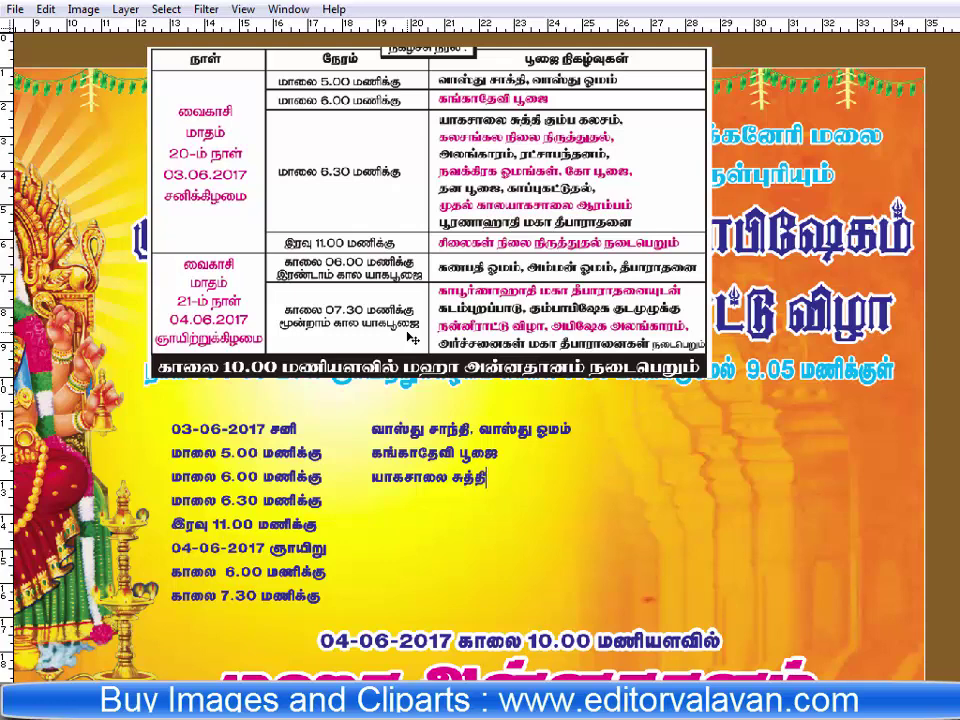
type("த்தி கும்பகலசம், ")
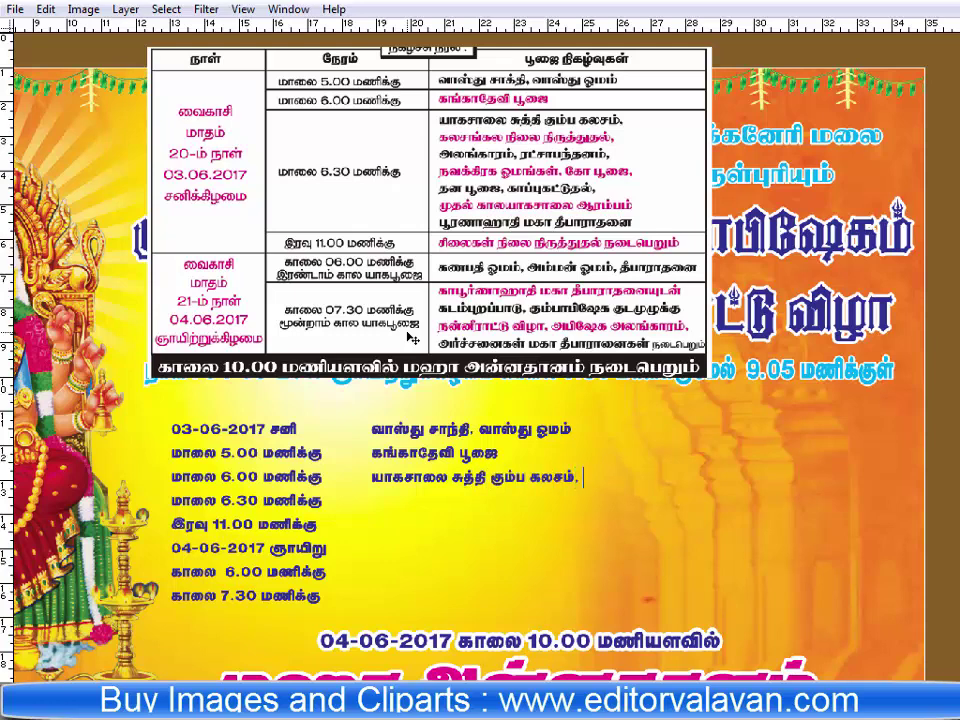
type("கலசங்கல ந")
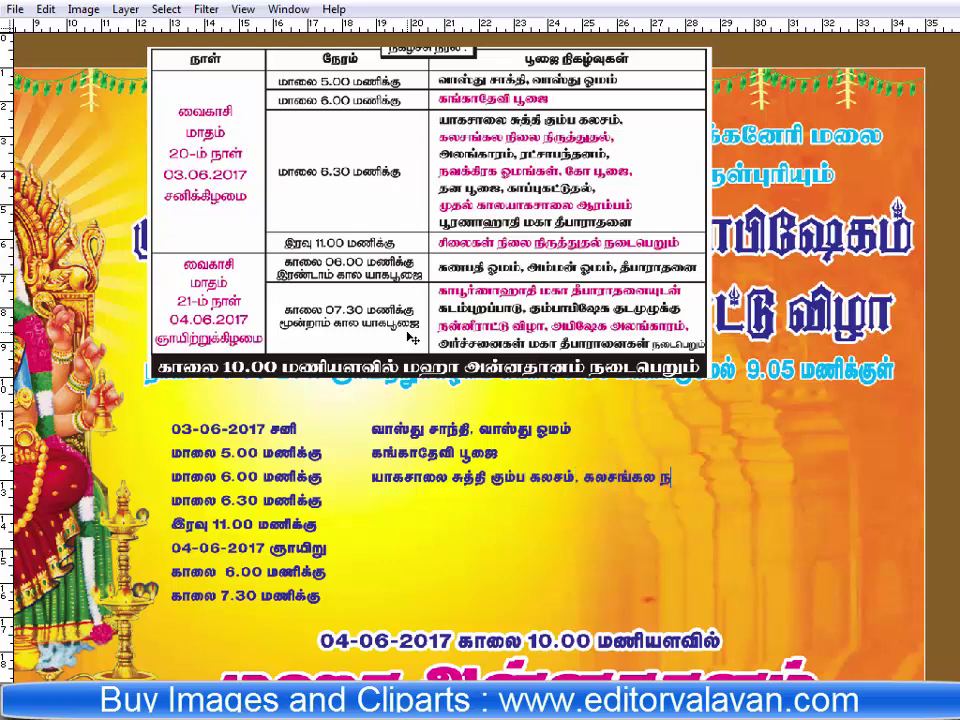
type("ிலை நிறுத்துதல")
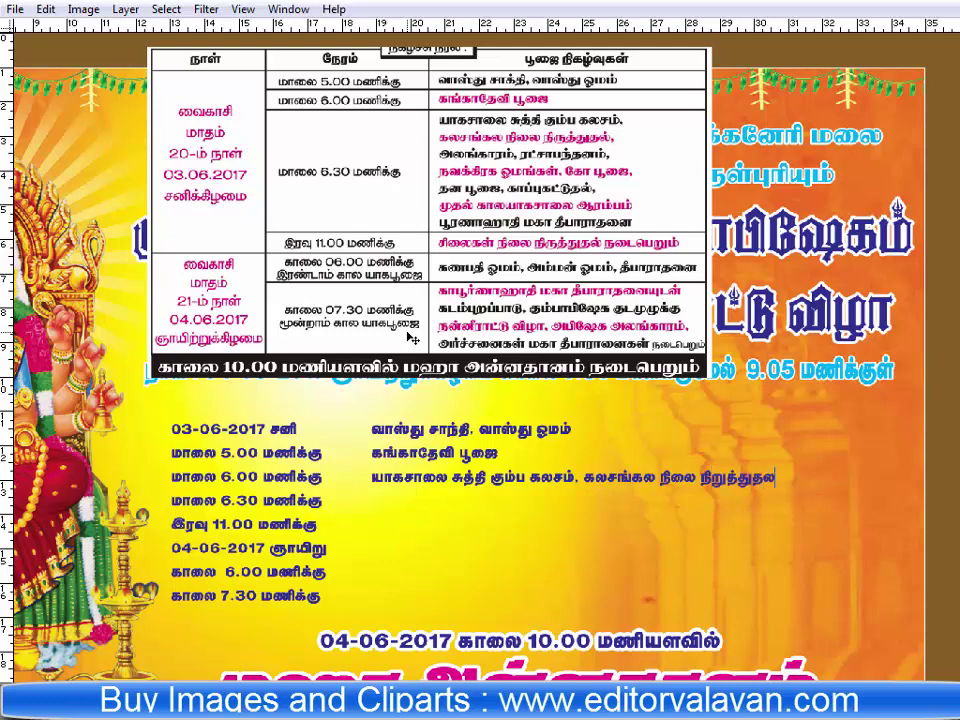
type("், அலங")
type("்கார")
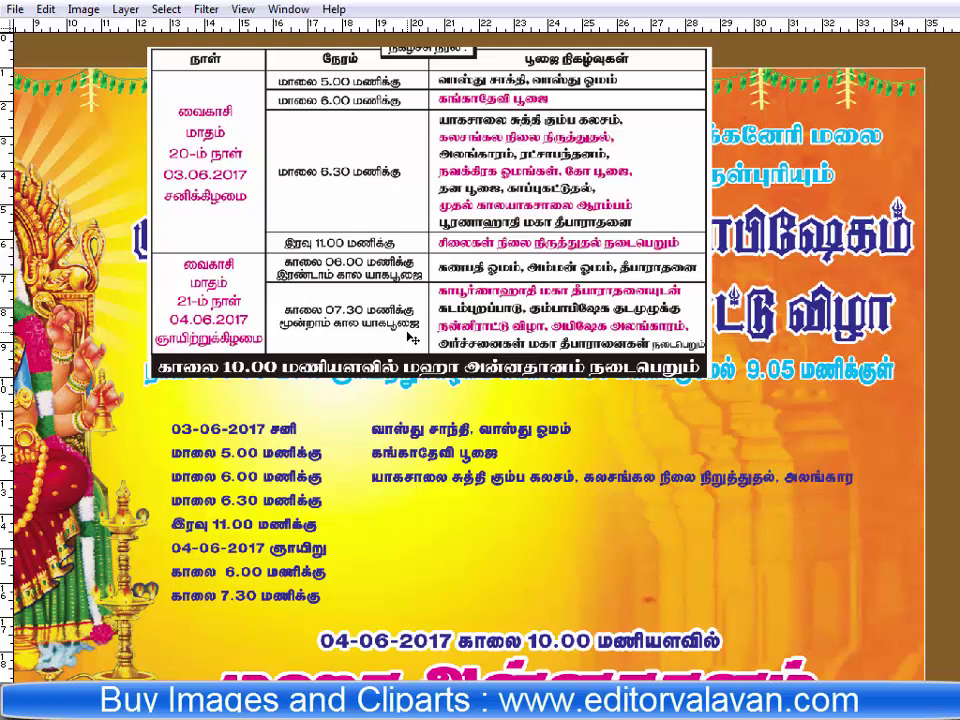
type("ம், ரட்சாபந்தன")
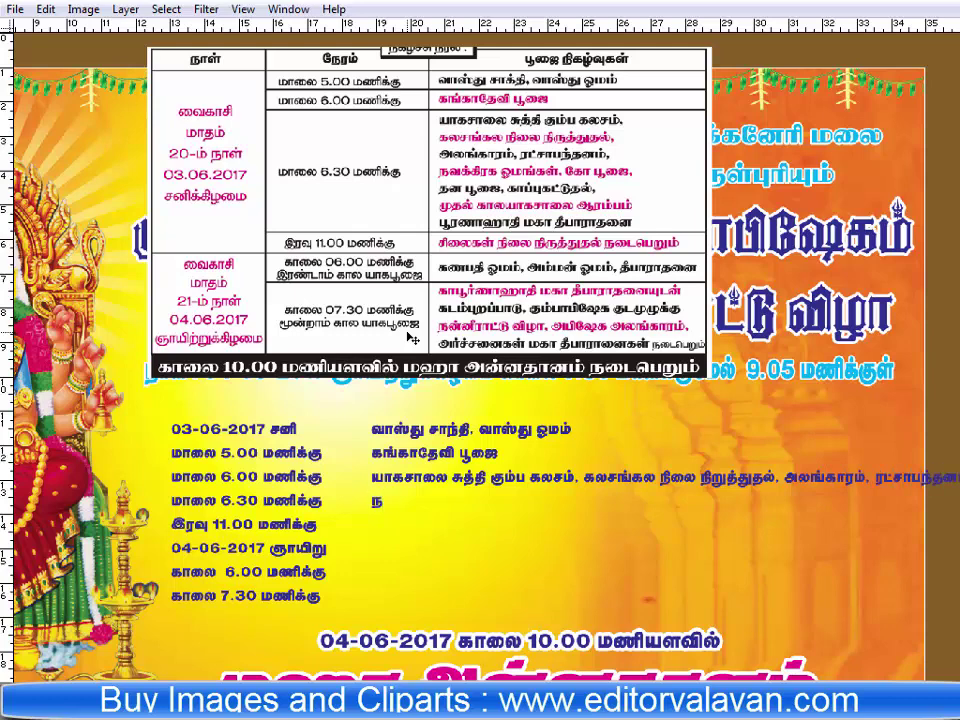
type("வக்கிரக")
type(" ஓமங்கள்")
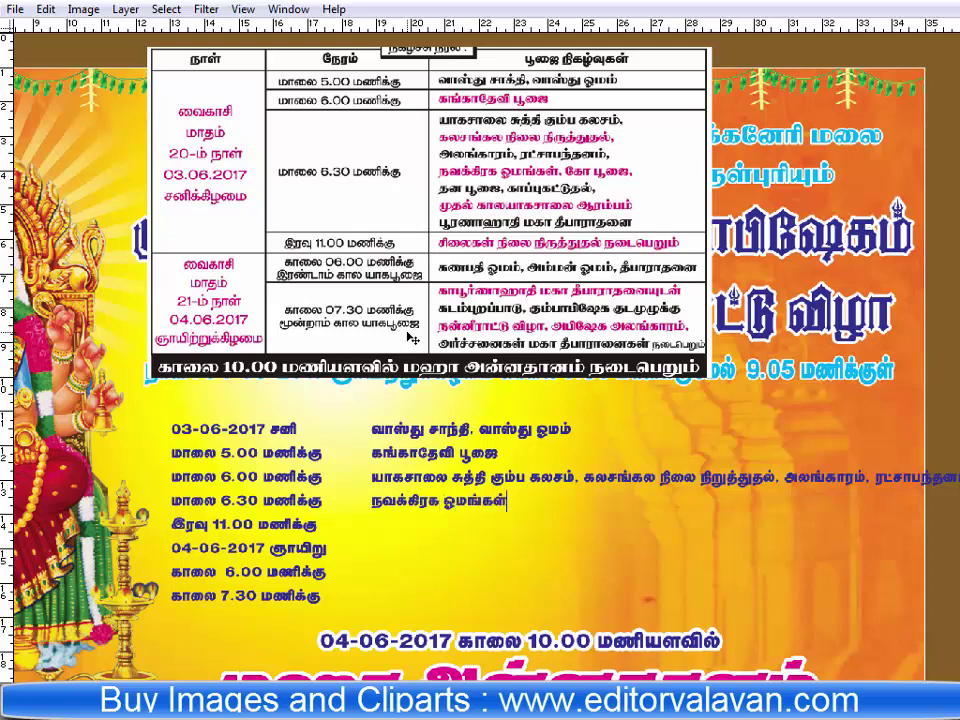
type("கா")
type("ஜை, தன")
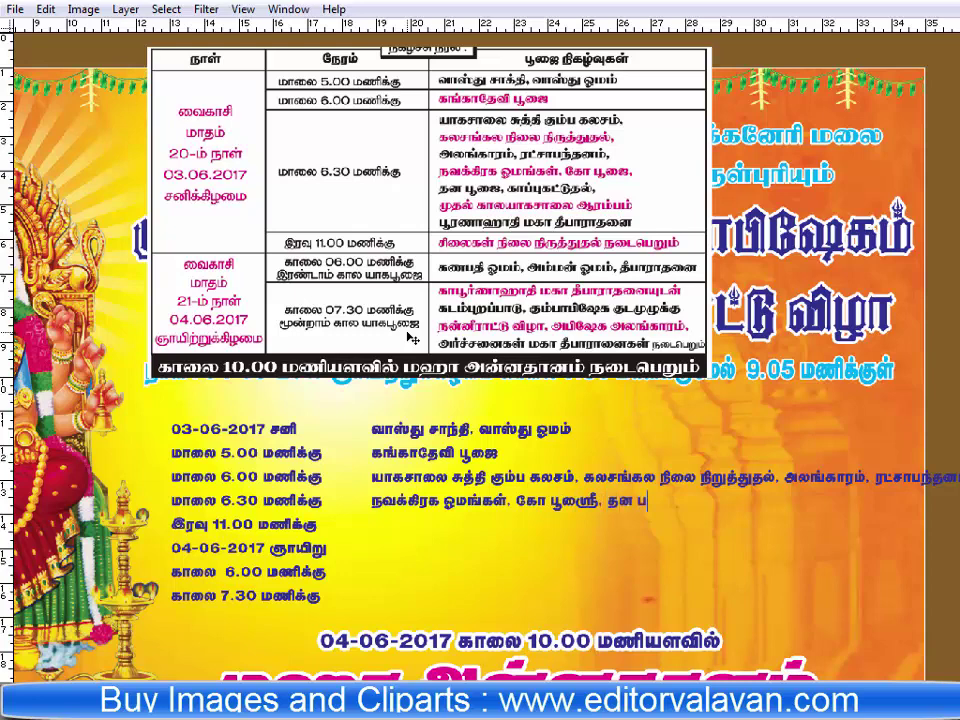
type("ஜை,காப்")
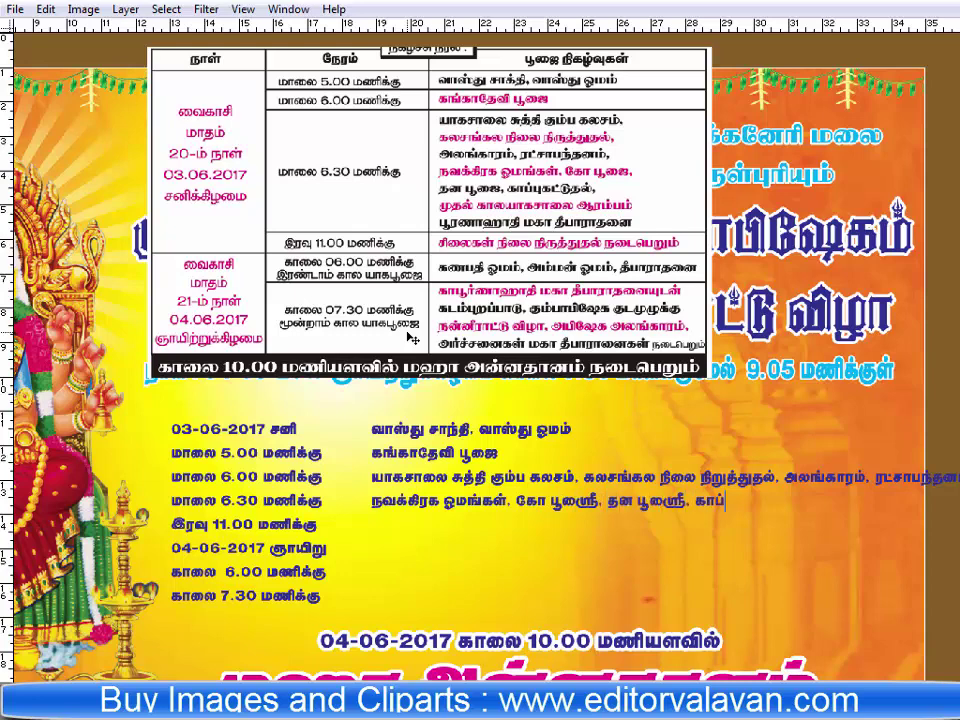
type("பு கட்டுதல்,")
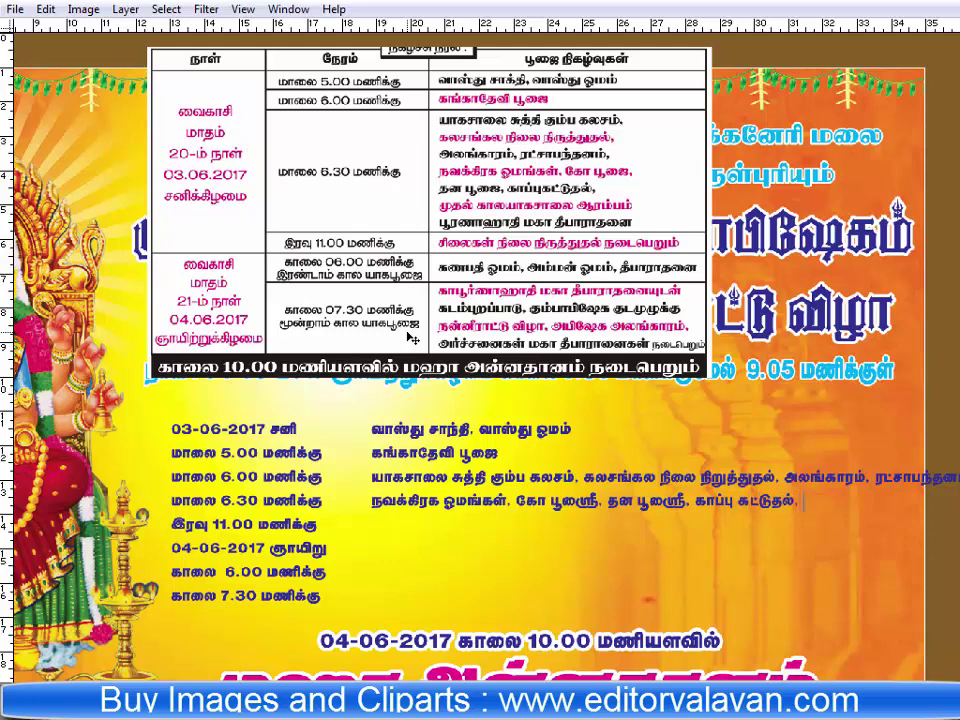
type("முதல் கால யாக சாலை")
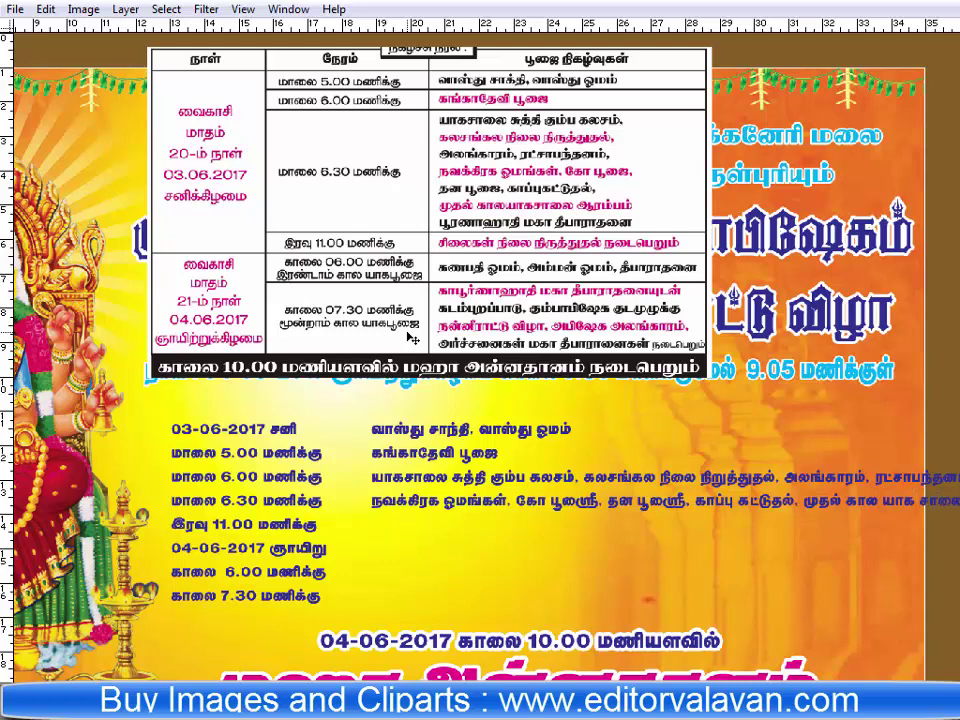
type("ரணா")
type("ஹுதி.")
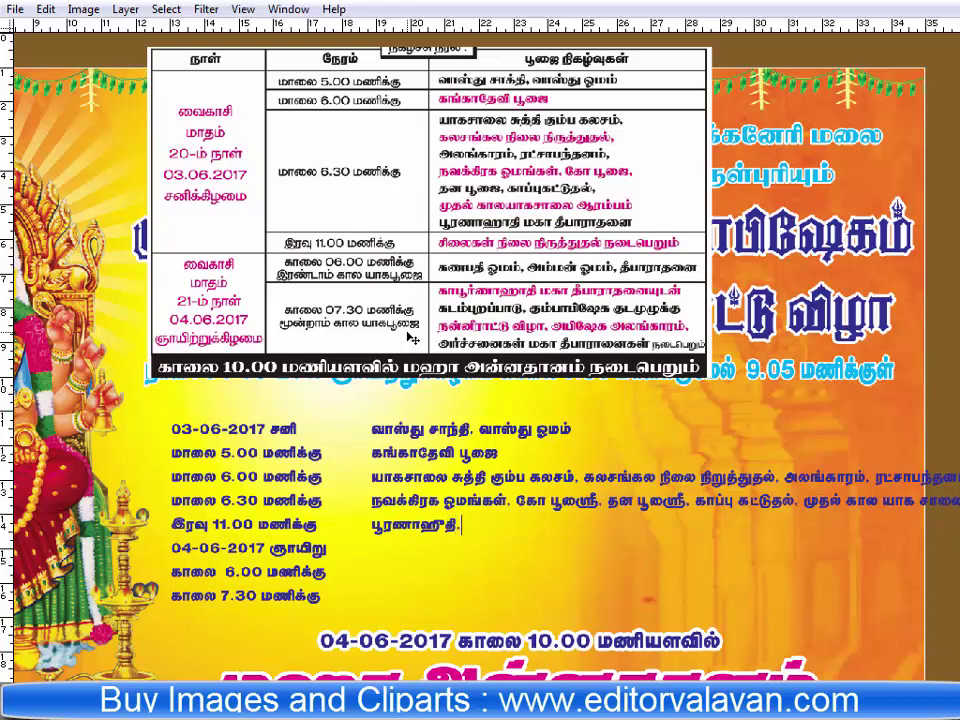
type(" மகா தீபா")
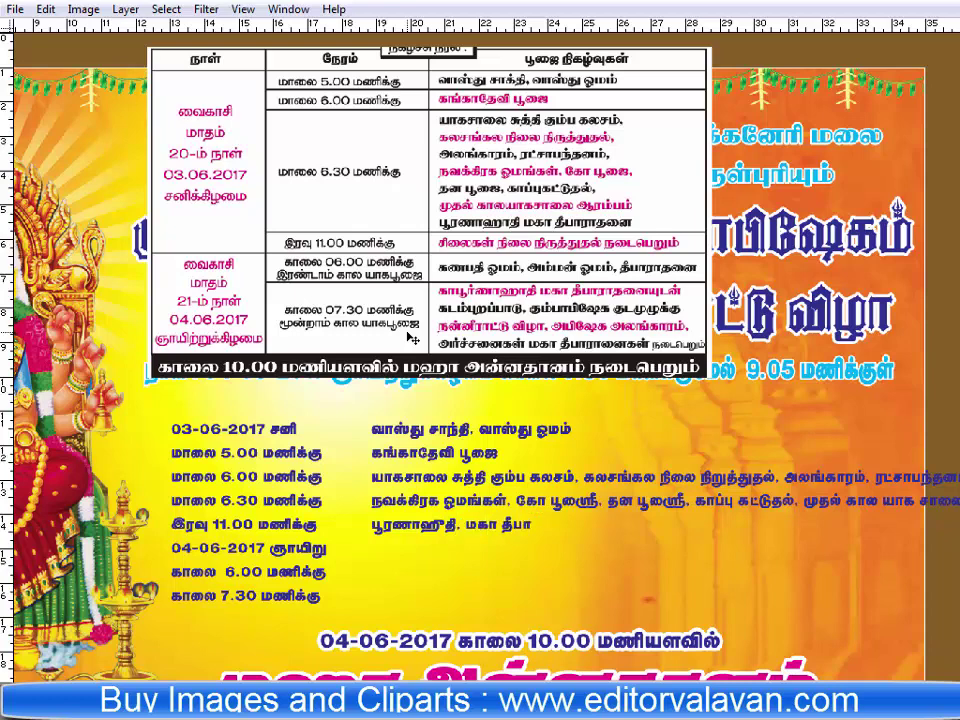
type("ராதனை")
Type the remaining event lines, from சிலைகள் நிலை நிறுத்துதல் through குடமுழுக்கு.
key("ctrl+a")
key("Right")
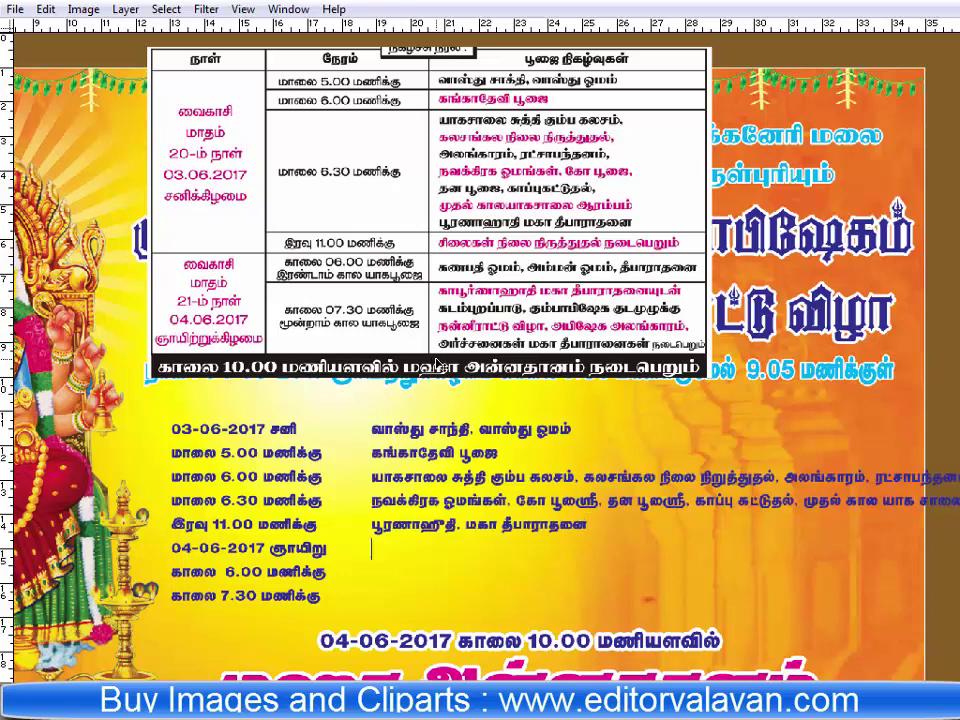
type("சிலைகள்")
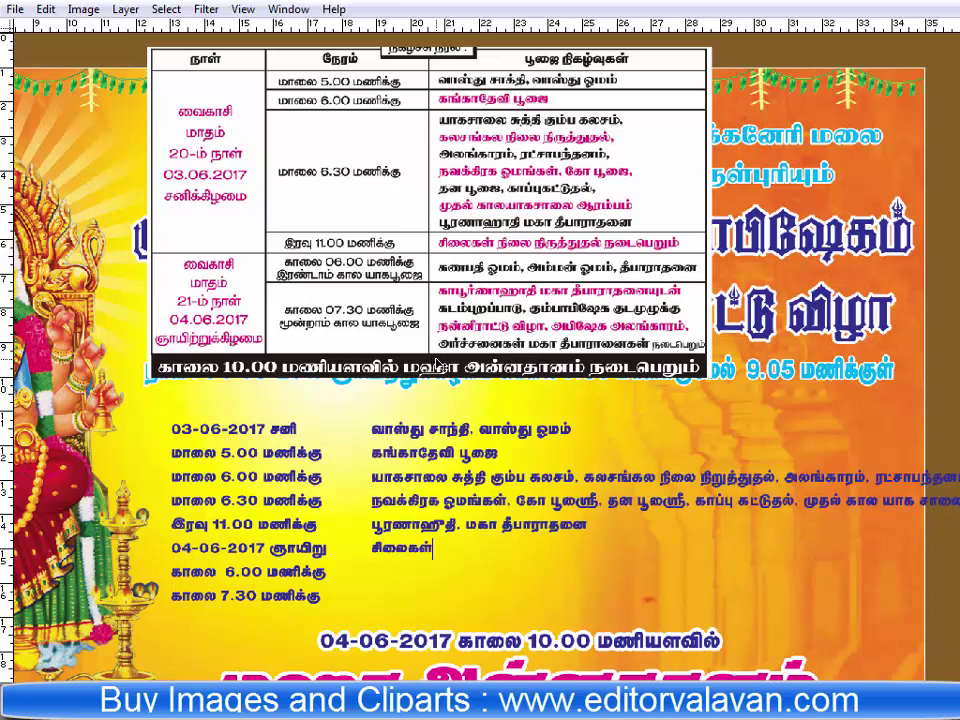
type(" நிலை நிறுத்துதல் ந")
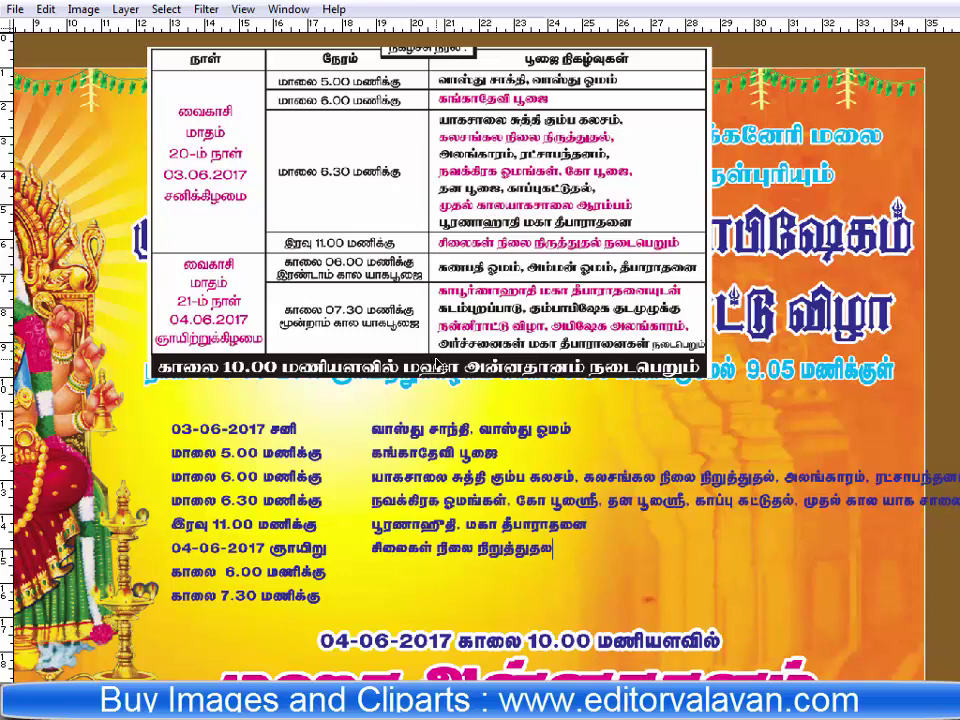
type("டைபெறு")
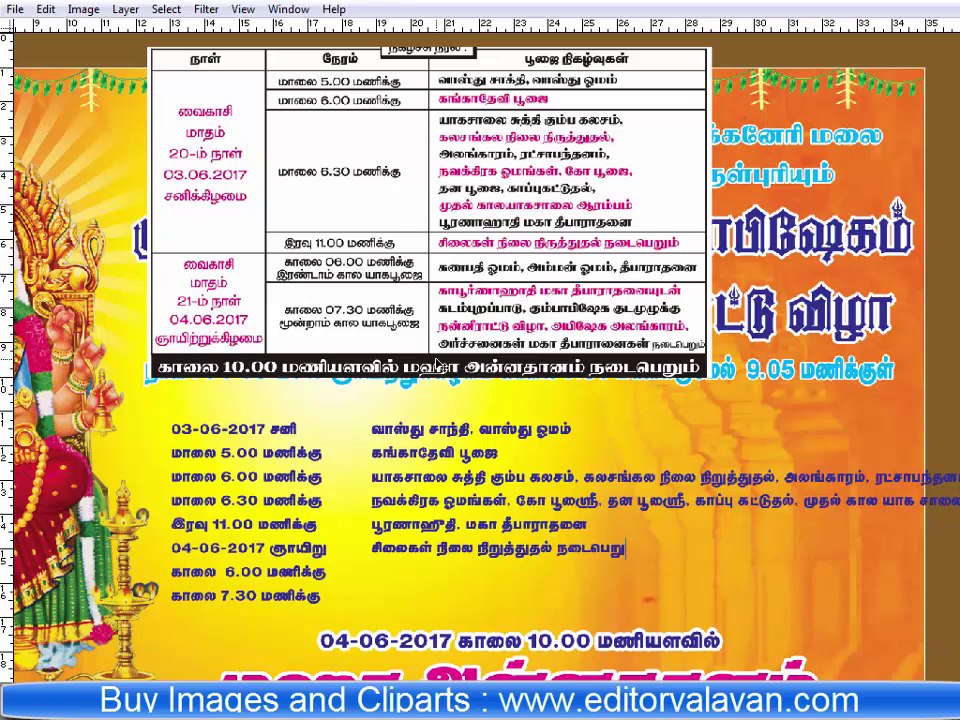
type("ம்")
key("Return")
type("ணபதி ஓ")
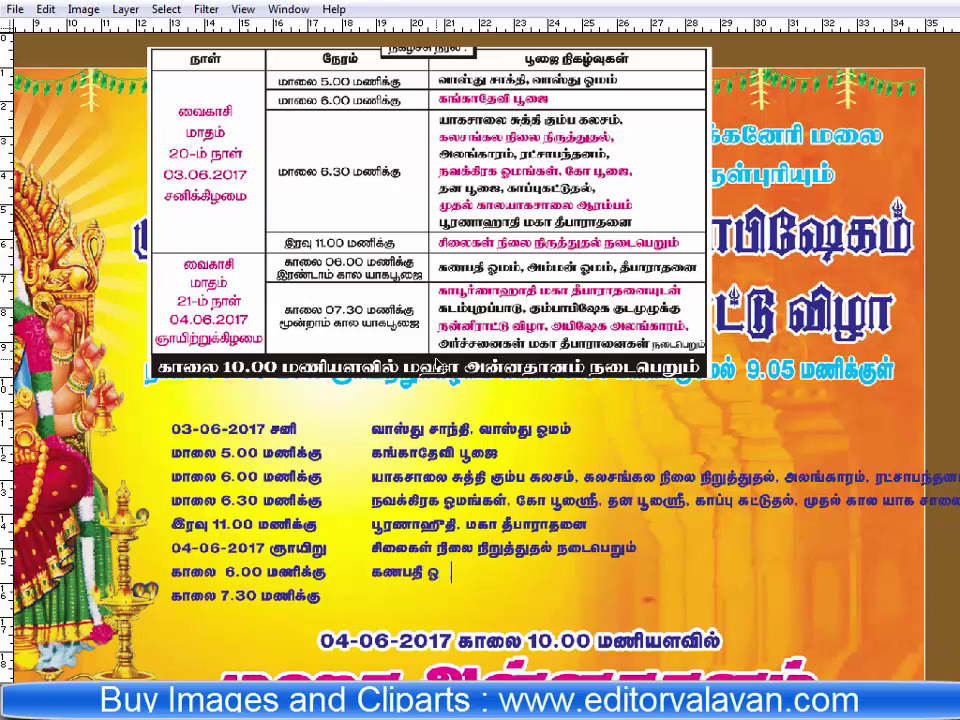
type("மம், அம்மன் ஓ")
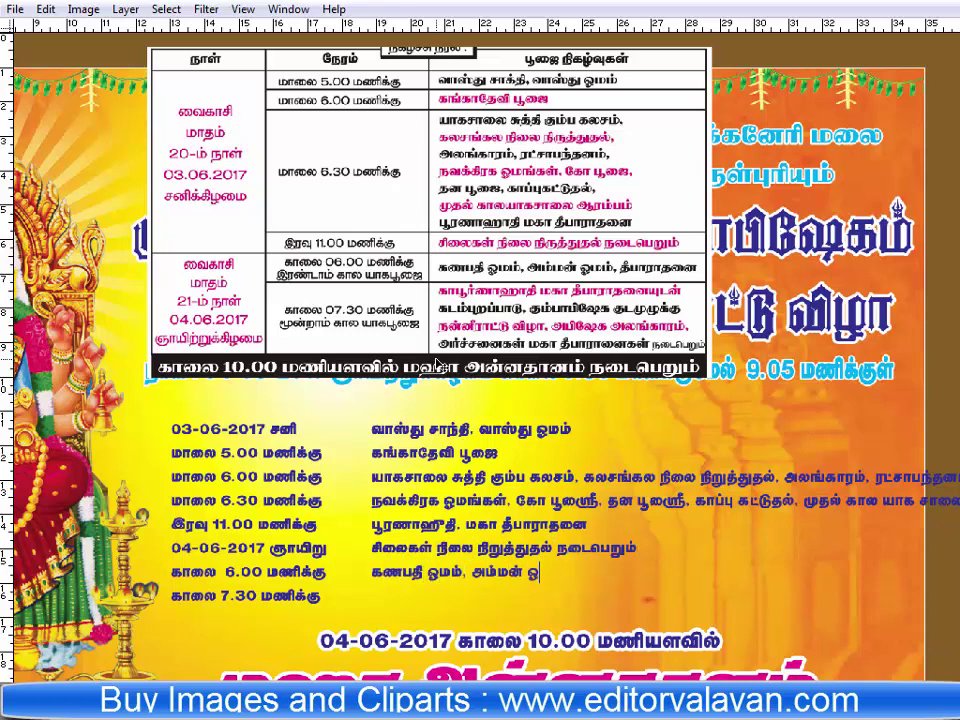
type("ம், தீபாராத")
type("ன")
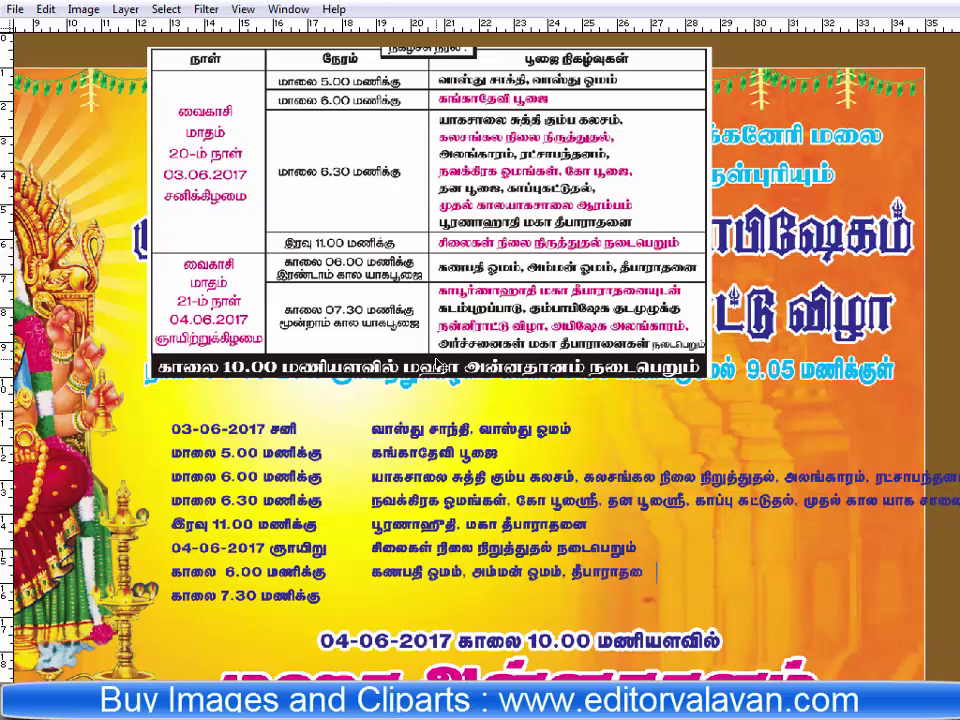
type("ை")
key("Return")
type("காப")
type("ூர்ணா")
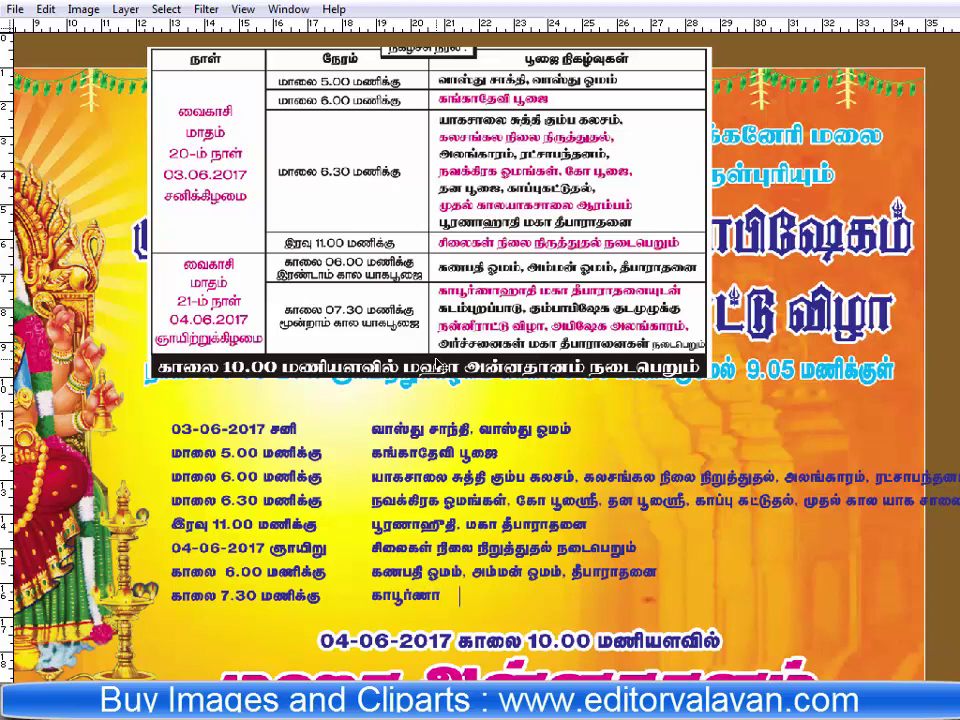
type("ஹு")
type("தி,")
type(" மகா தீ")
type("பா")
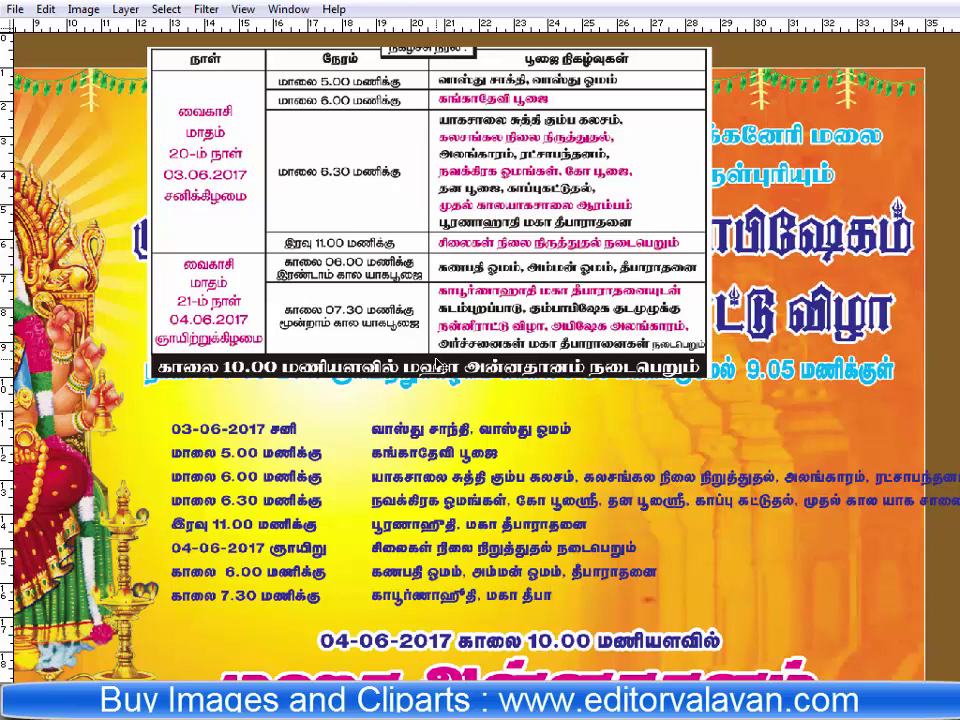
type("ராதனையுடன்")
type(" கடம்")
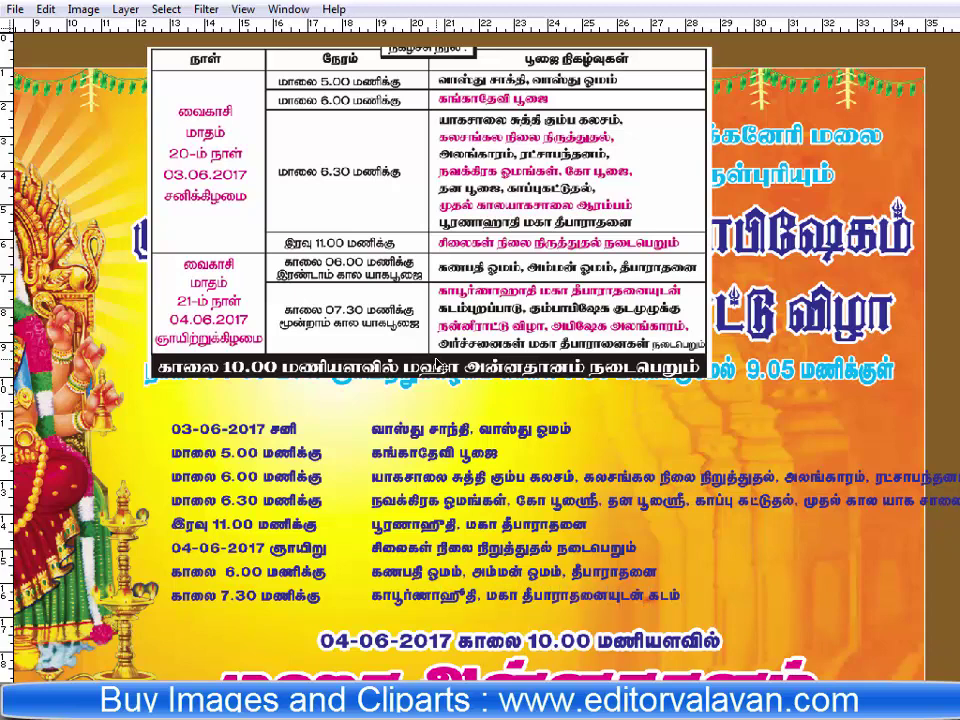
type(" புறப்பாடு. கும்")
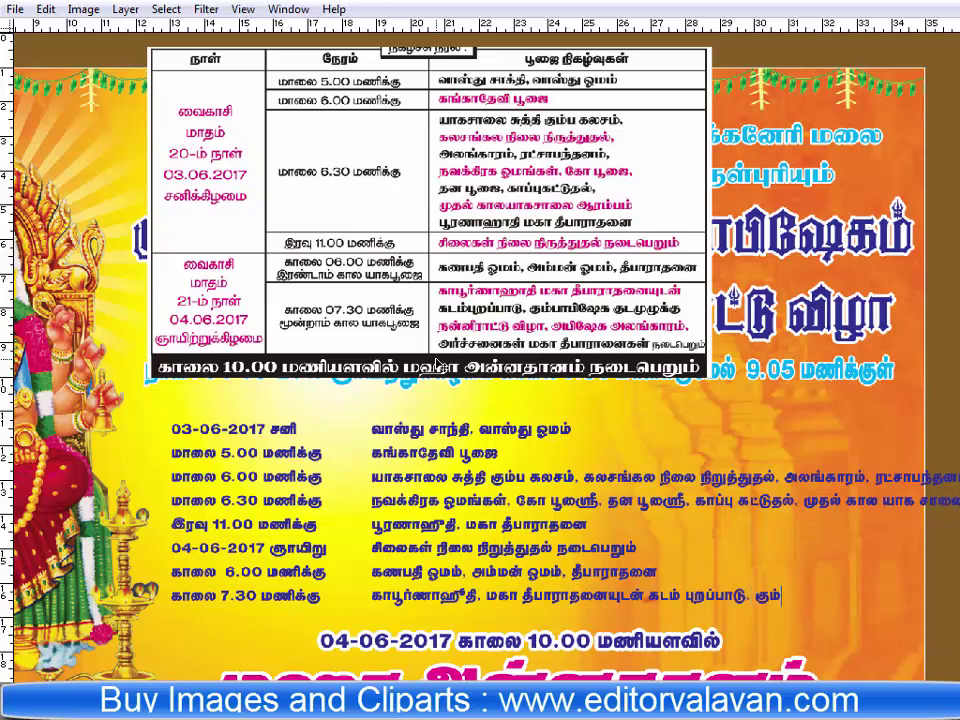
type("பாபிஷேக")
type(" குடமுழு")
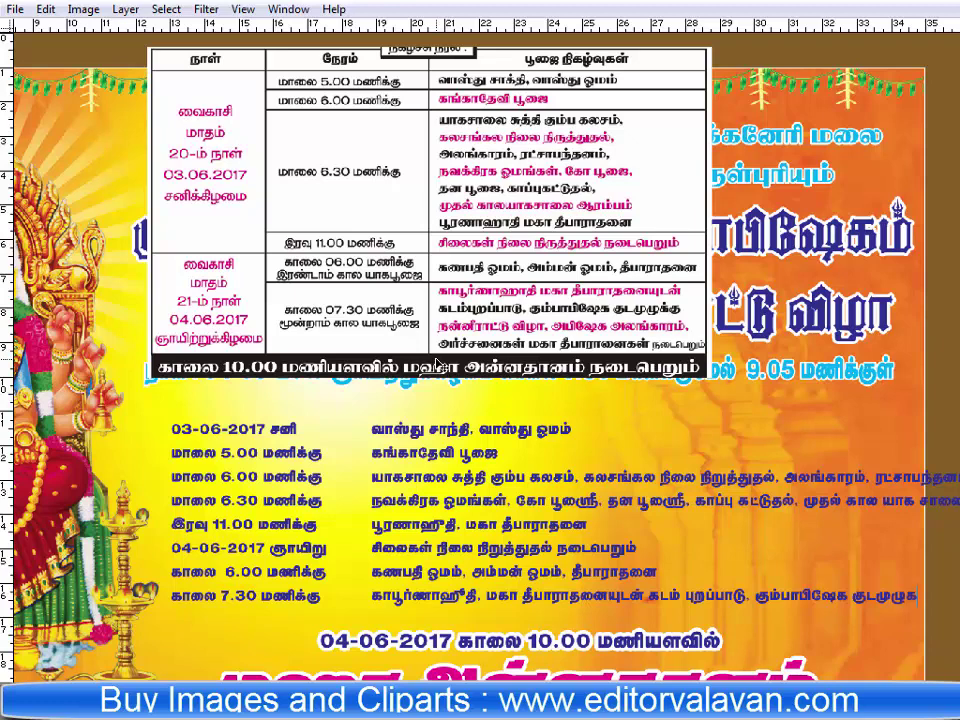
type("க்கு")
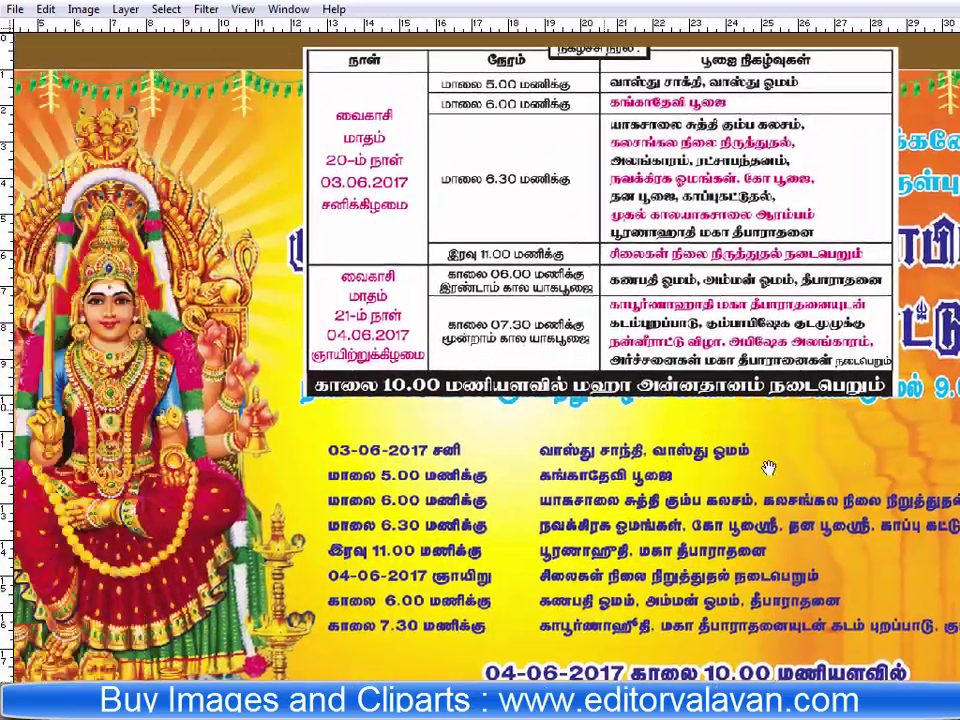
Fit the poster on screen and move the reference table down-left off the schedule.
right_click(620, 428)
left_click(643, 439)
left_click_drag(568, 220, 183, 420)
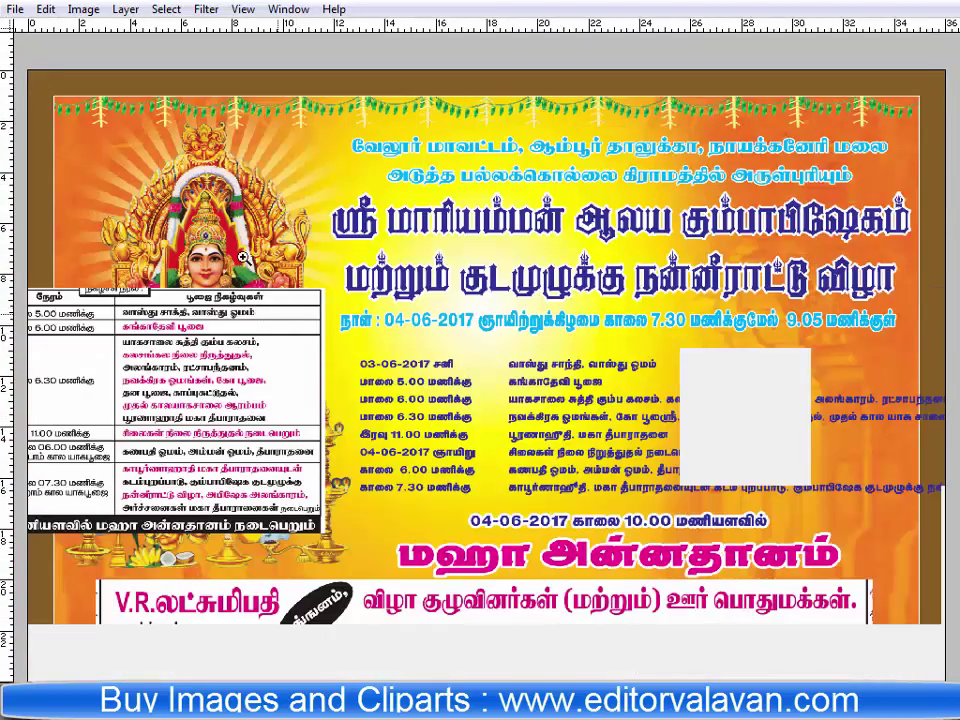
scroll(290, 372, "up", 3)
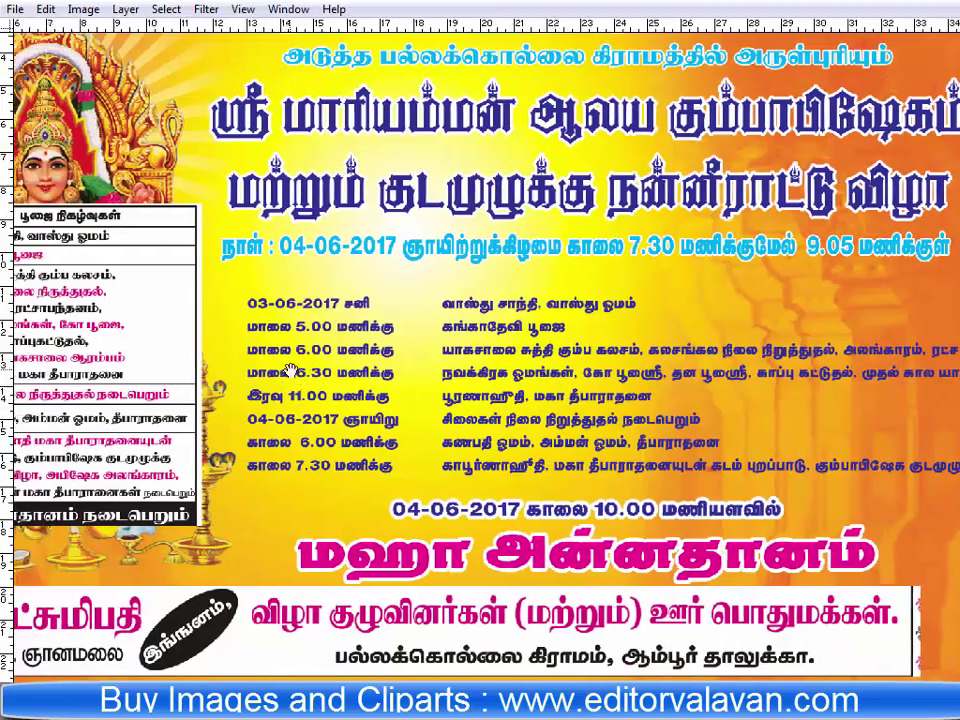
Fill a rectangle covering the whole schedule with white on a new layer.
left_click_drag(230, 268, 588, 450)
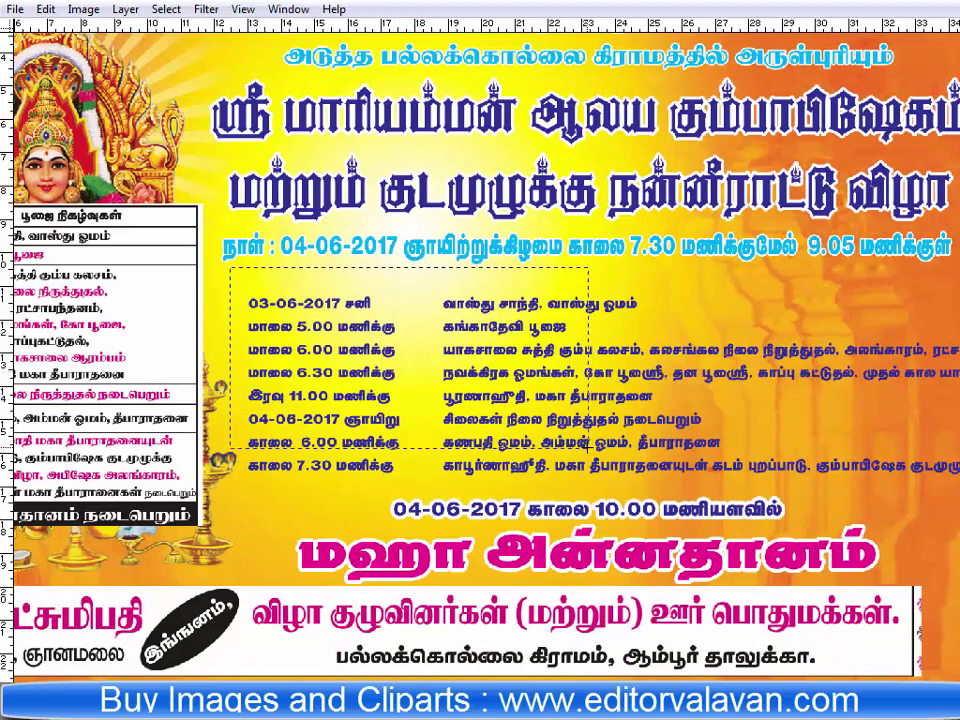
mouse_move(225, 270)
left_mouse_down()
mouse_move(910, 518)
mouse_move(911, 541)
left_mouse_up()
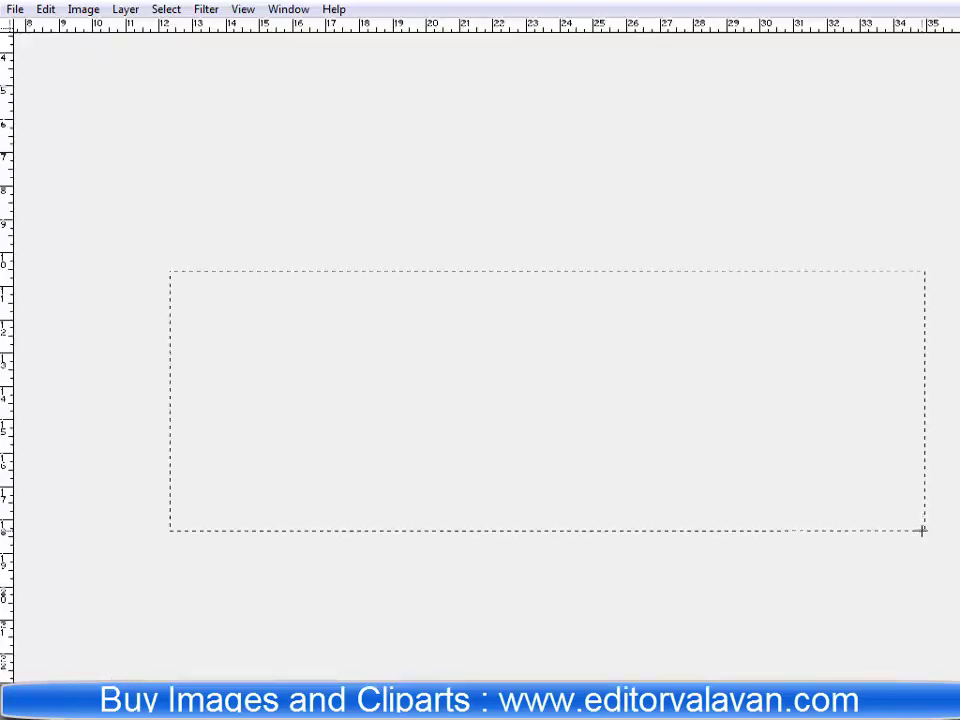
key("ctrl+shift+n")
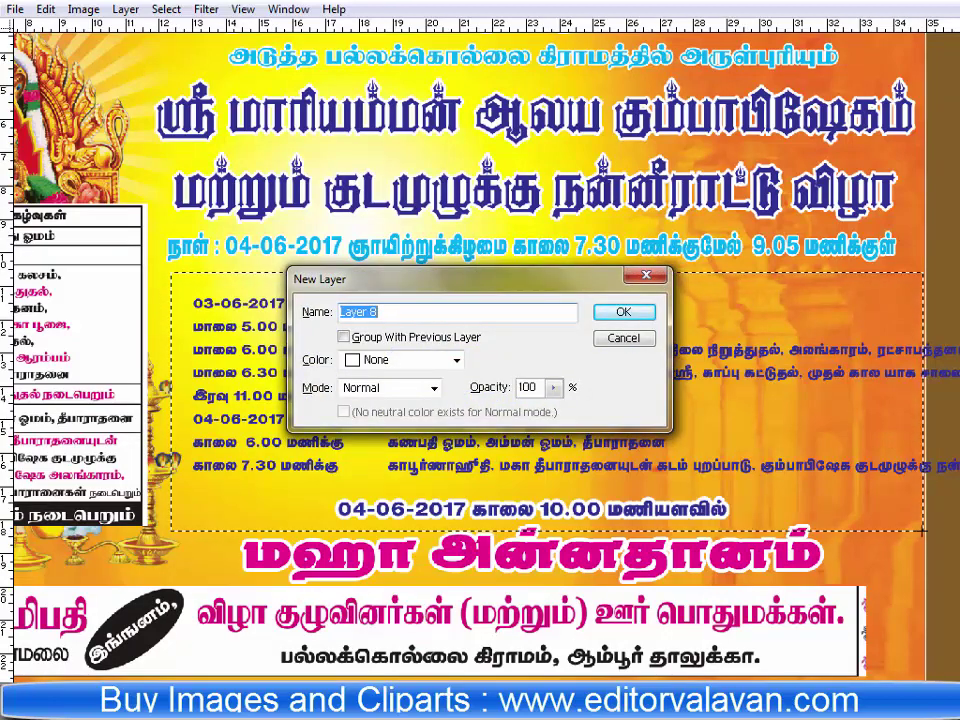
key("Return")
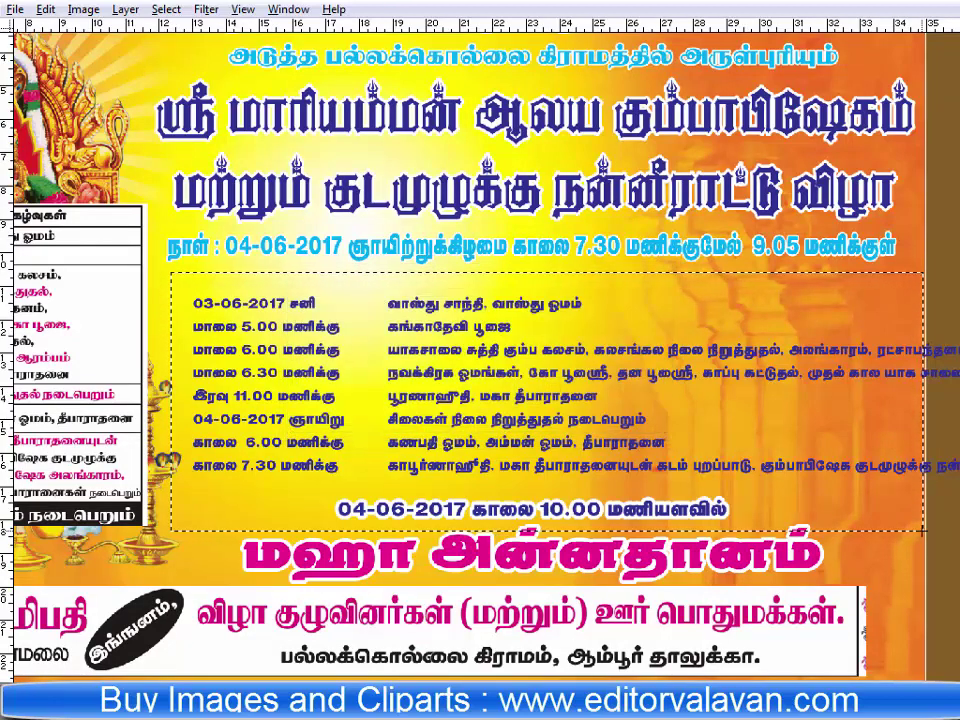
key("alt+BackSpace")
key("ctrl+z")
key("Tab")
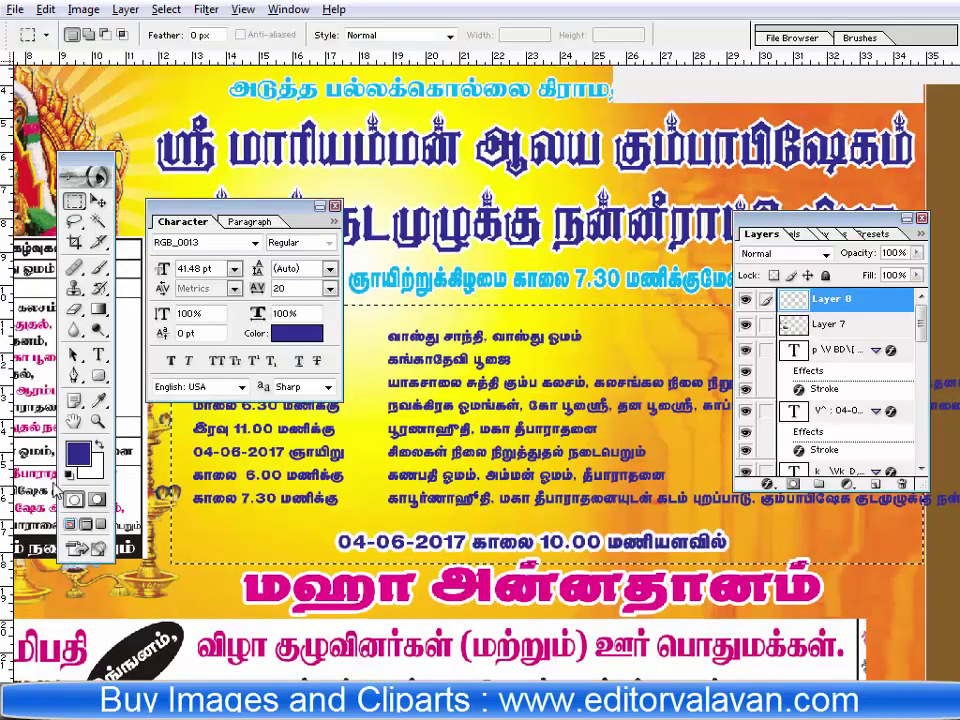
key("ctrl+BackSpace")
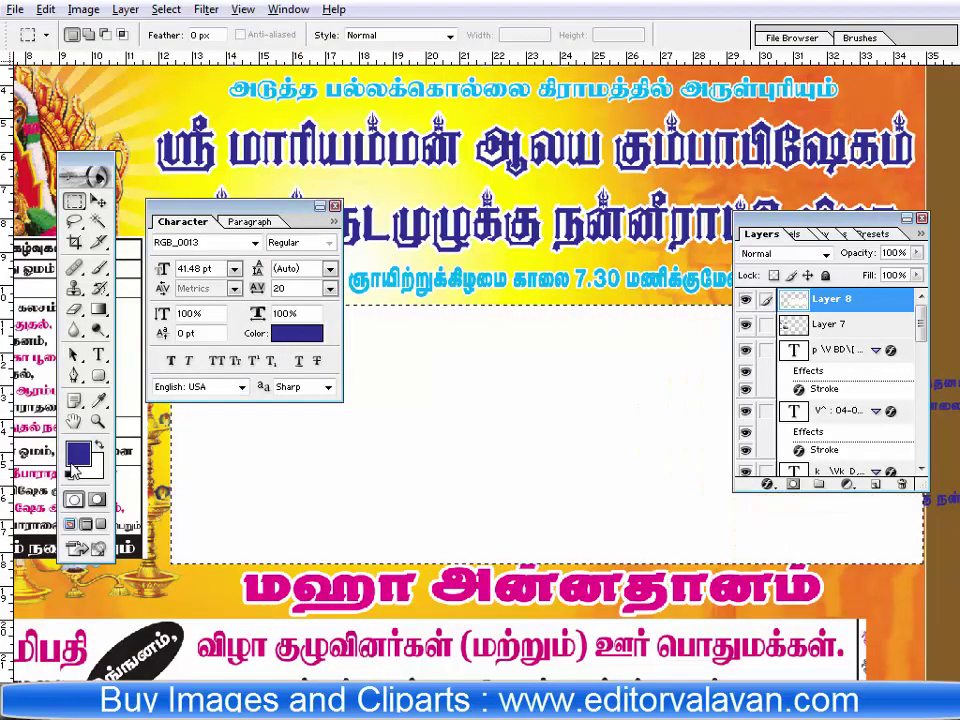
key("Tab")
key("ctrl+d")
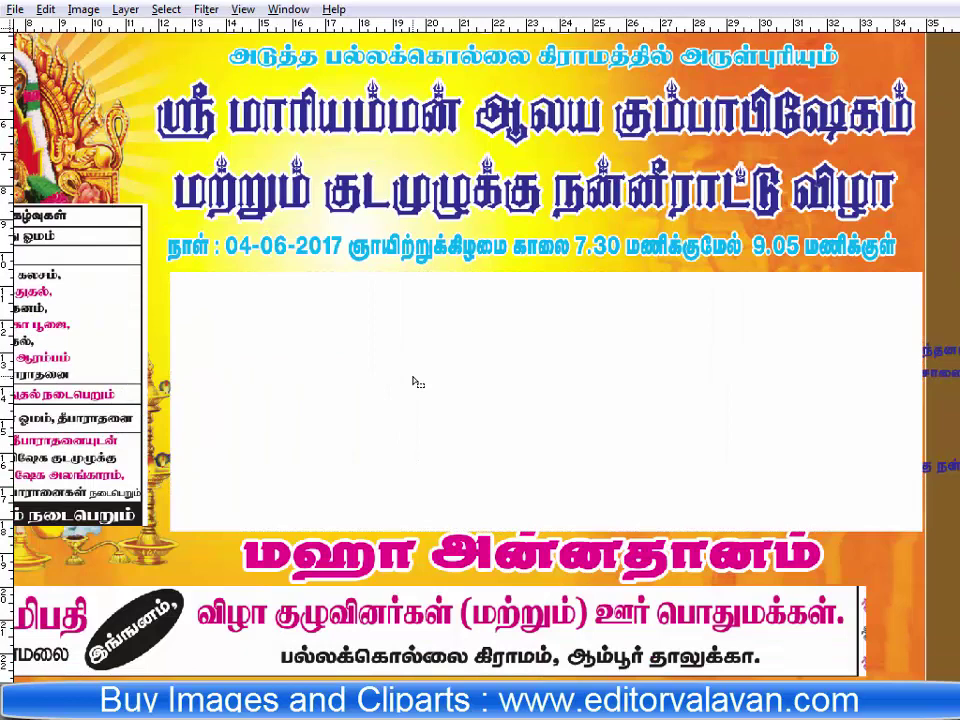
Add a red stroke layer style to the white panel and select Layer 8.
key("alt+l")
key("y")
key("k")
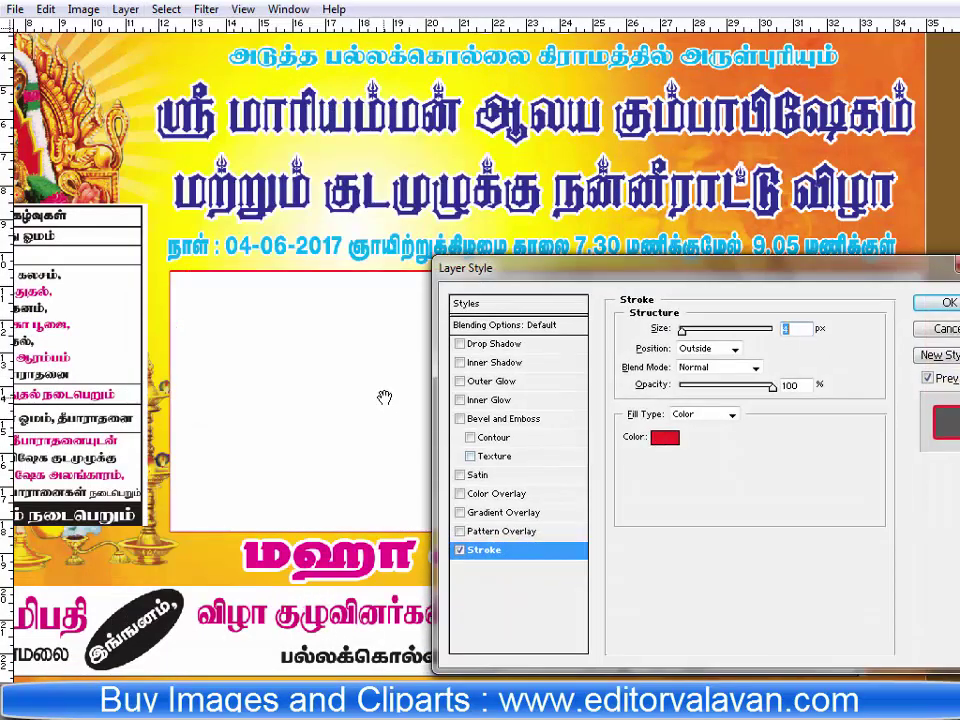
left_click(938, 316)
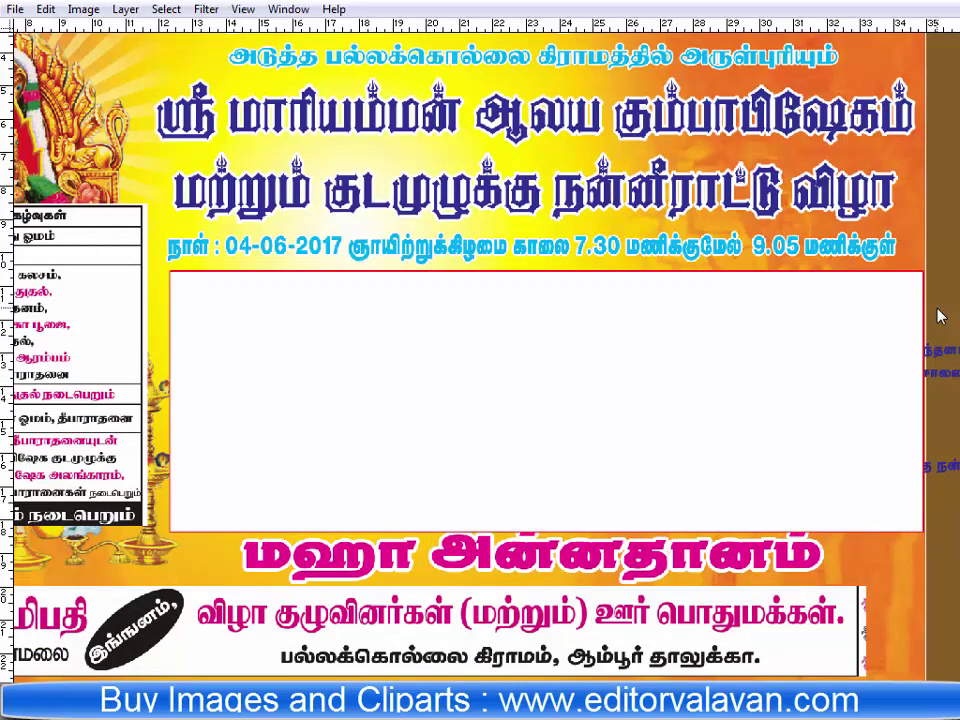
key("Tab")
key("Tab")
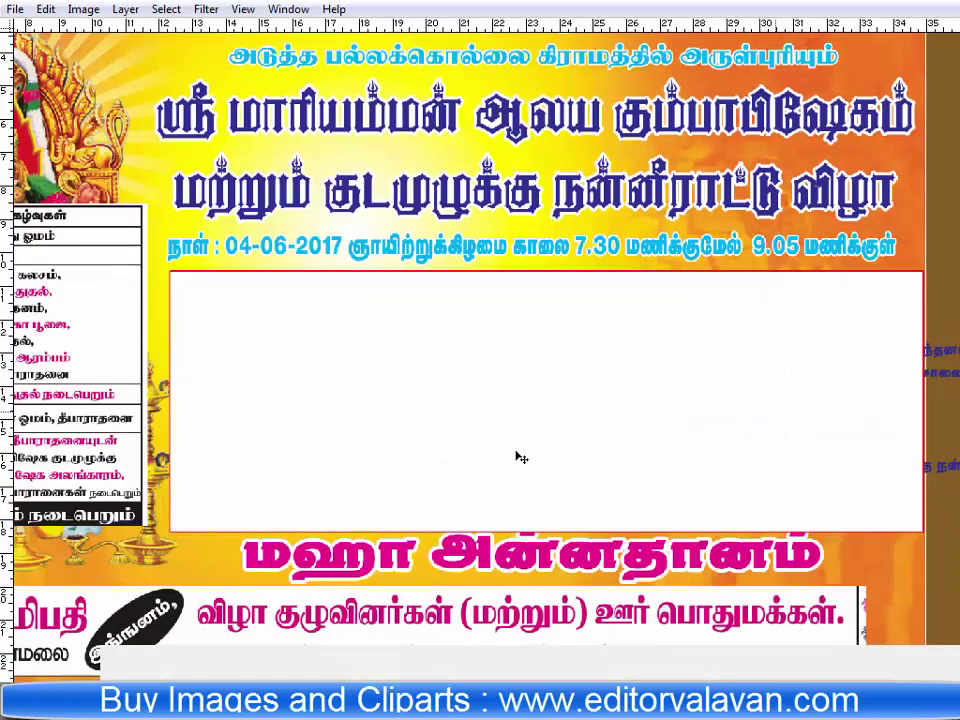
right_click(519, 455)
left_click(574, 466)
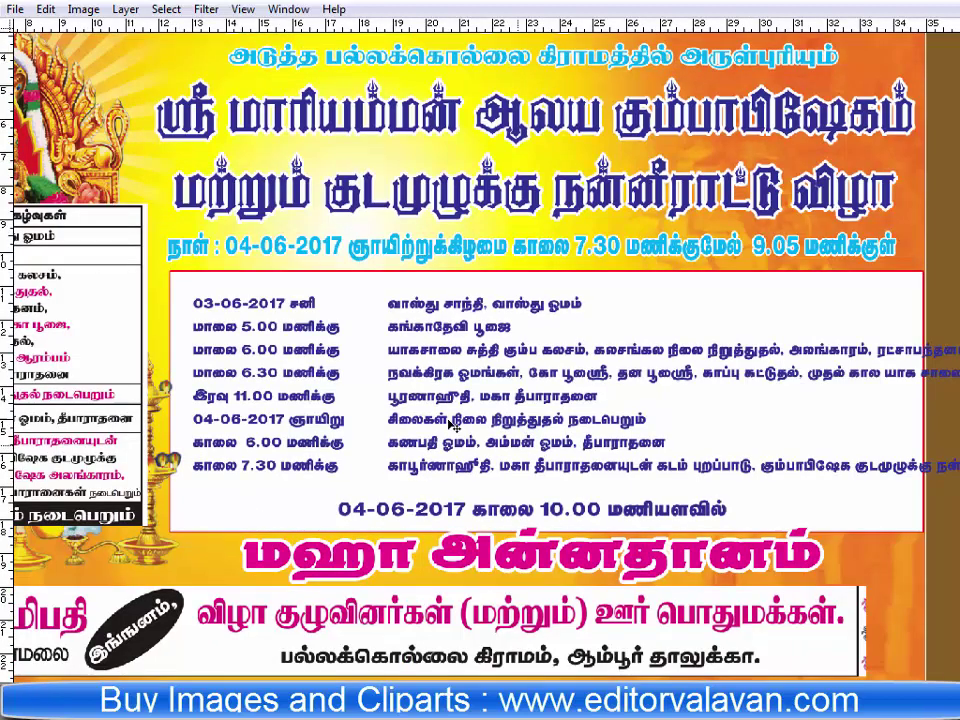
Move the two-line main title up and raise the date line beneath it.
right_click(535, 437)
left_click(555, 451)
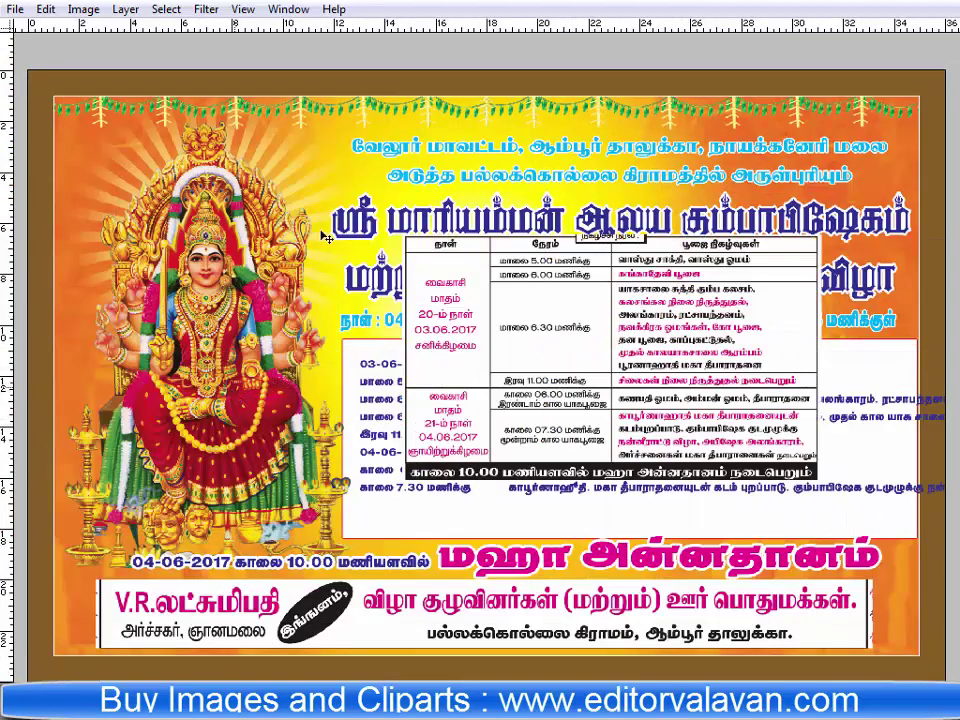
left_click(337, 133)
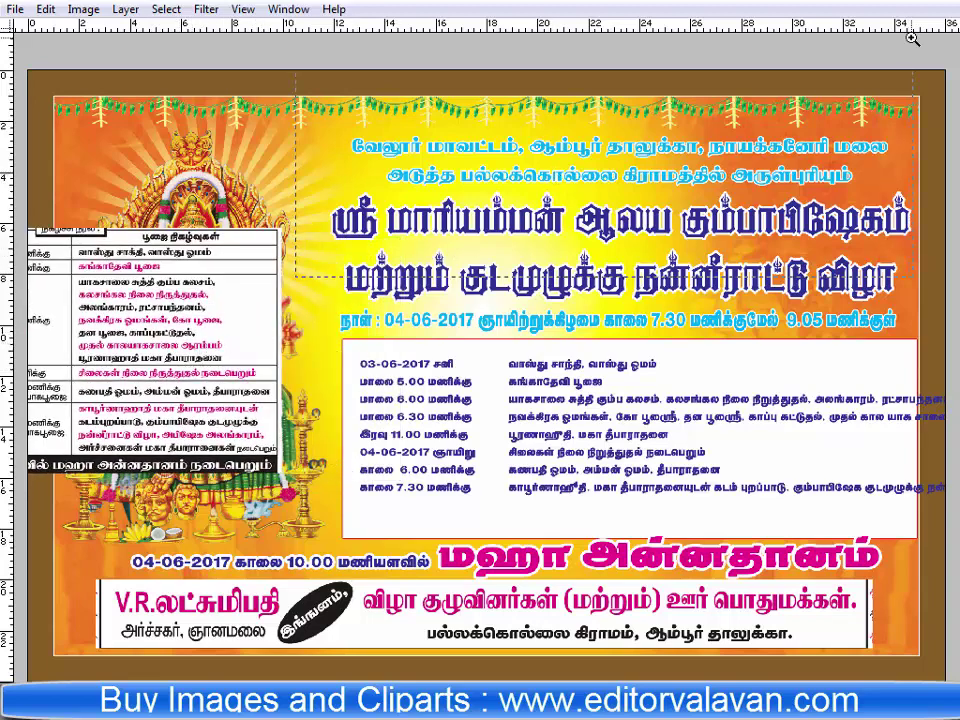
left_click(850, 130)
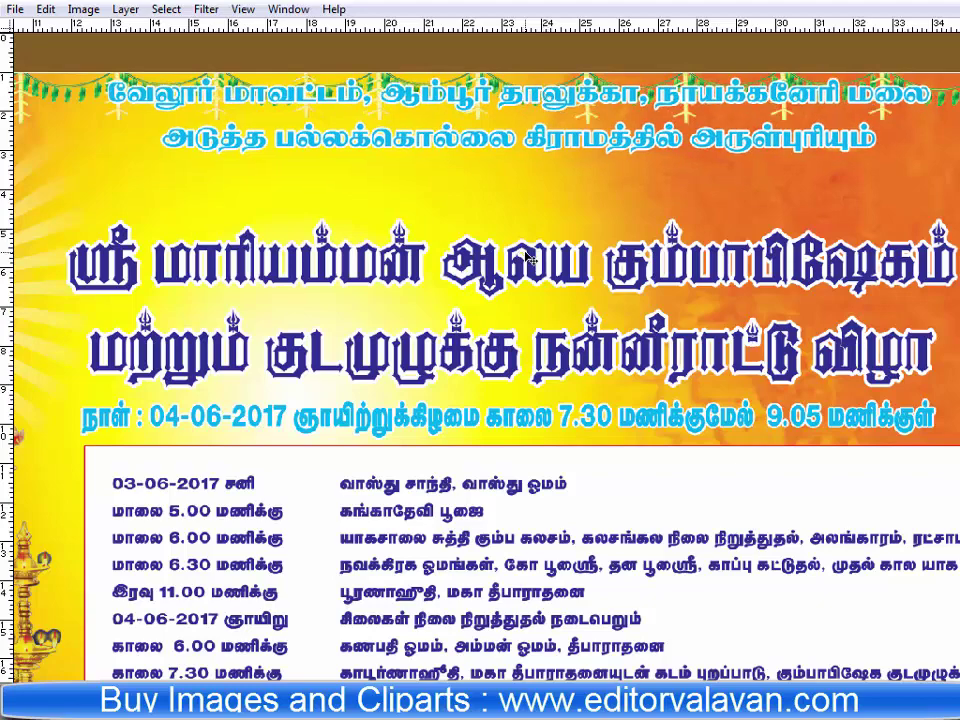
left_click_drag(522, 254, 532, 184)
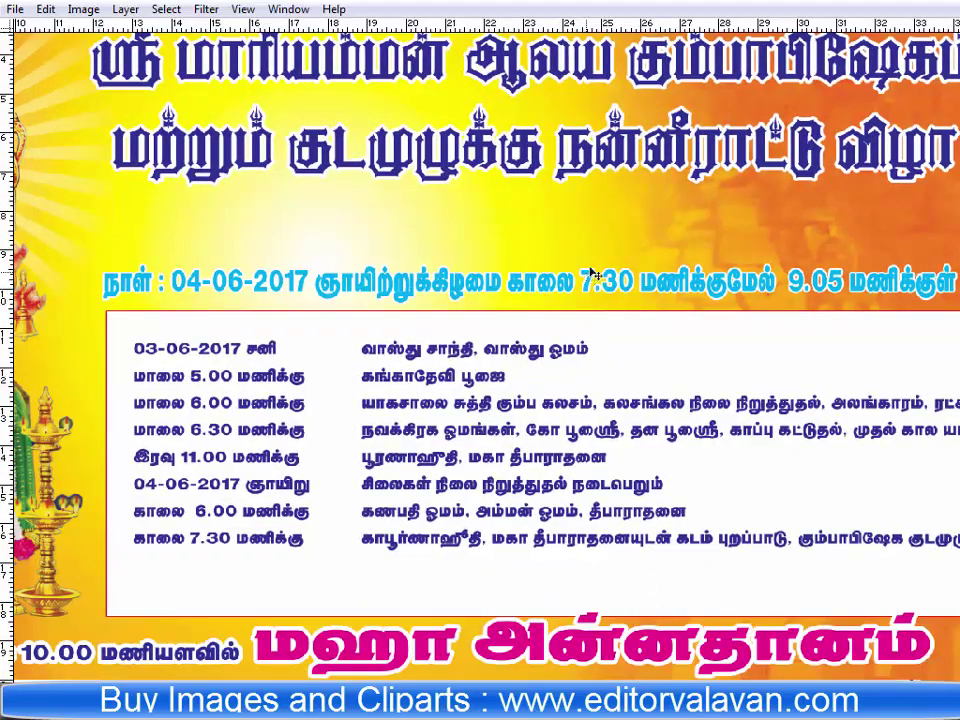
left_click_drag(591, 287, 541, 185)
Stretch the white schedule panel's top edge upward to add space above the rows.
right_click(541, 185)
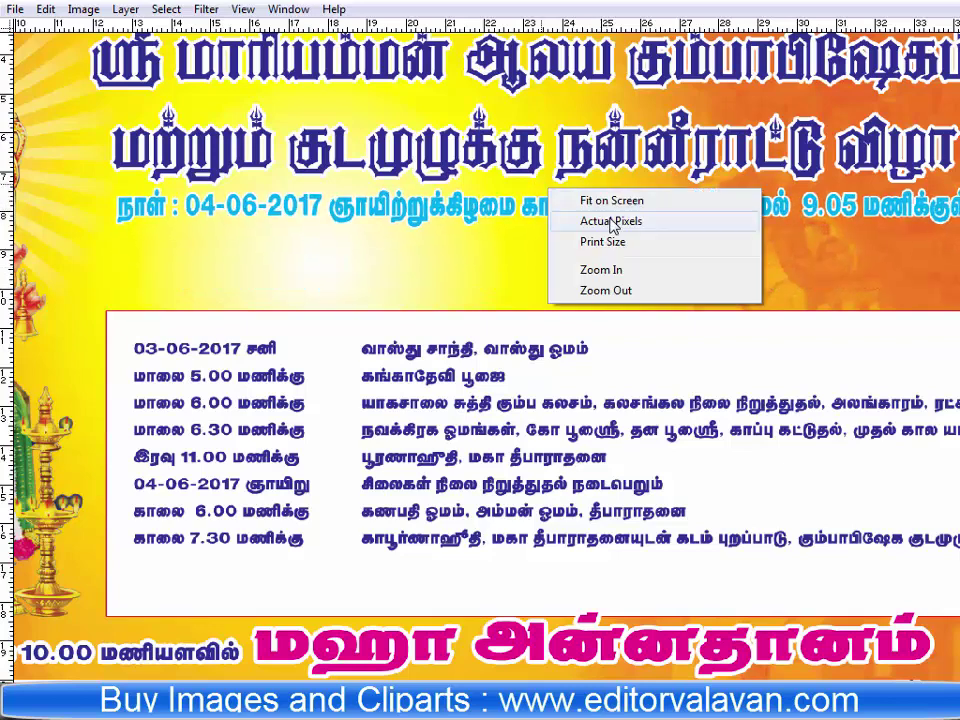
left_click(557, 221)
right_click(550, 234)
left_click(561, 250)
left_click(594, 418)
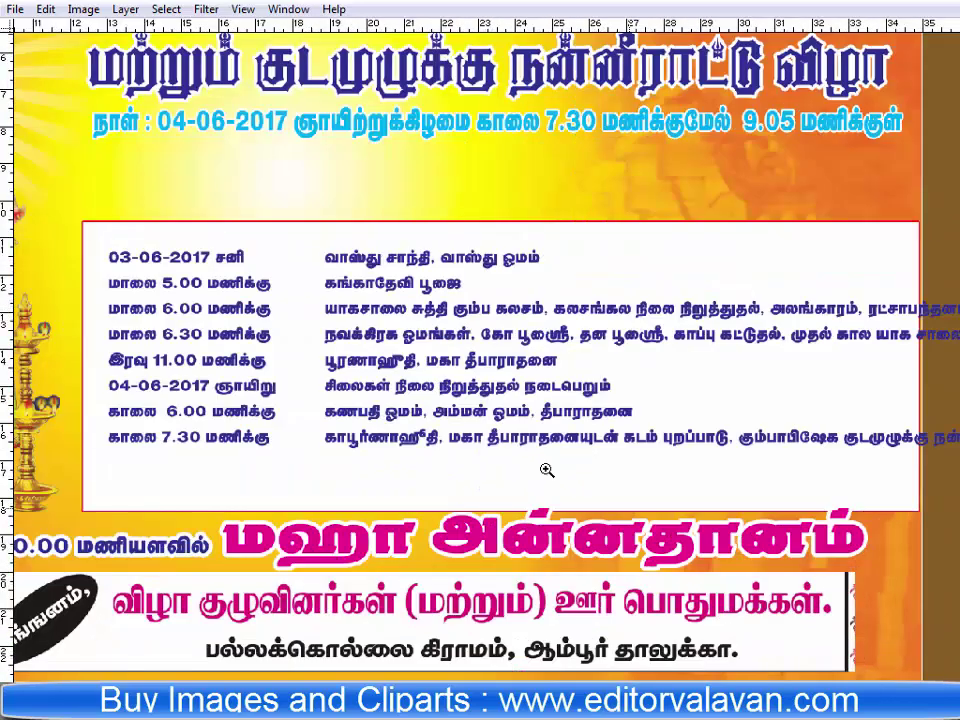
key("v")
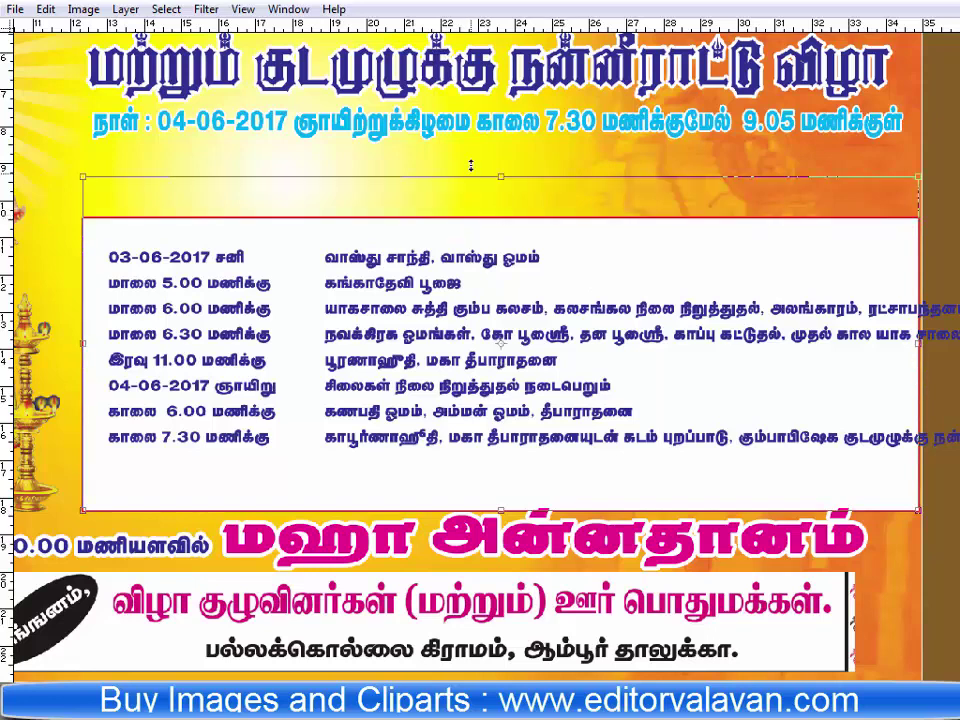
left_click_drag(468, 219, 466, 148)
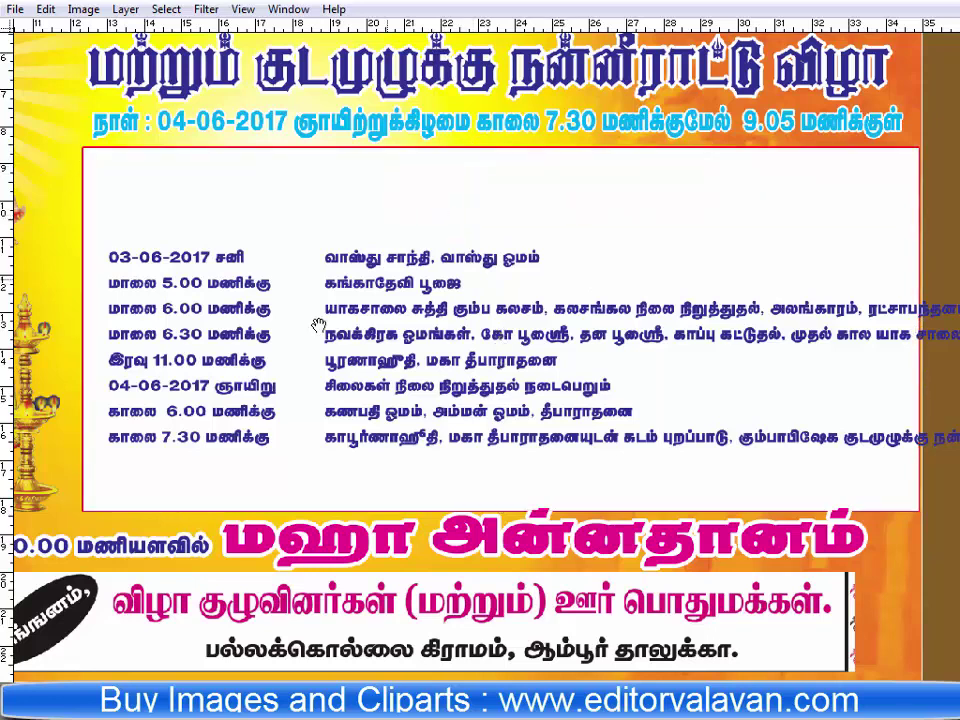
scroll(288, 304, "left", 5)
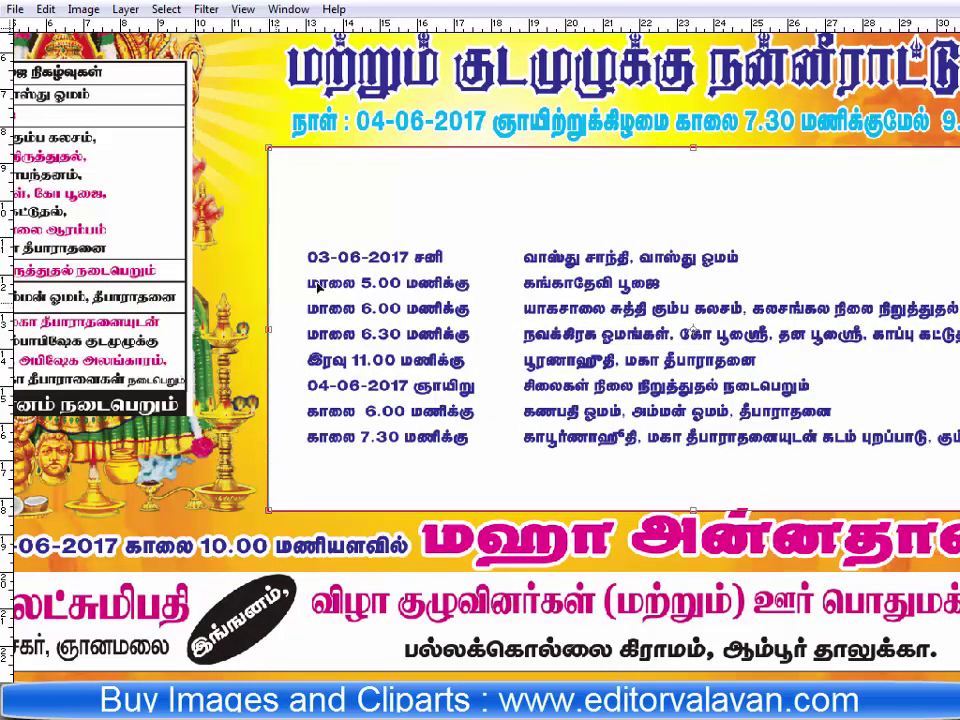
right_click(335, 290)
left_click(398, 305)
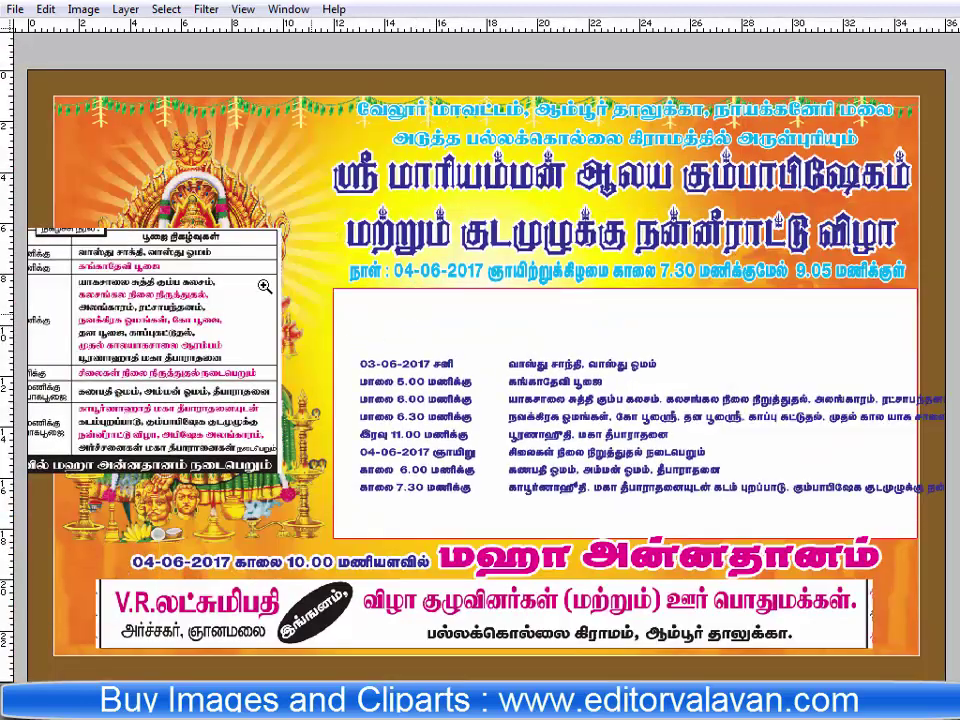
left_click(489, 400)
Type the heading நிகழ்ச்சி நிரல் inside the white schedule panel.
left_click(448, 220)
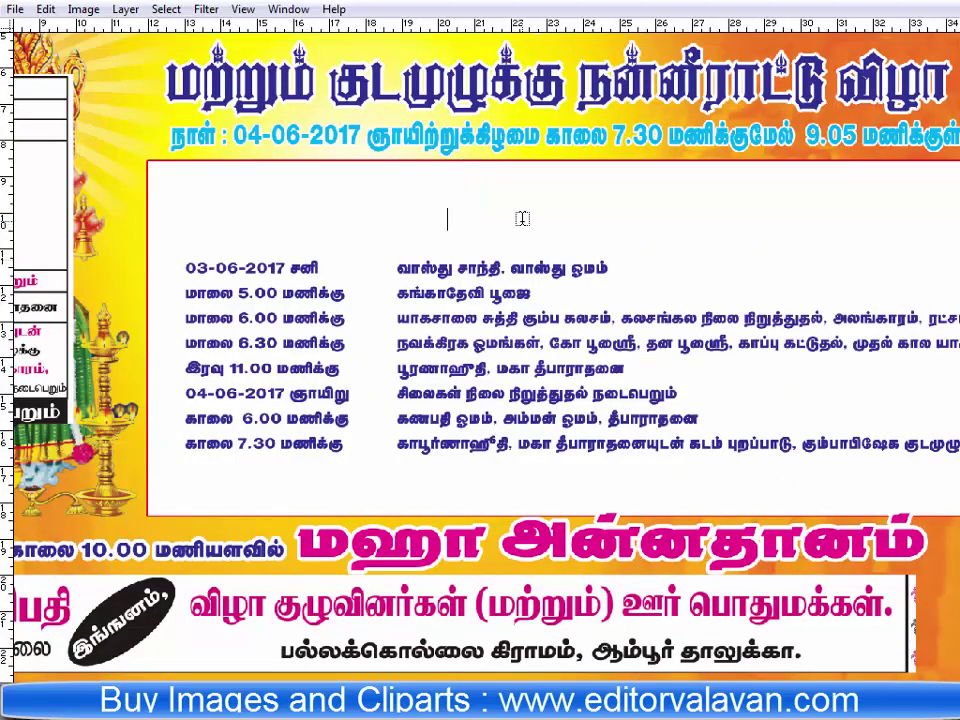
type("சஷ்டி விழா")
key("ctrl+a")
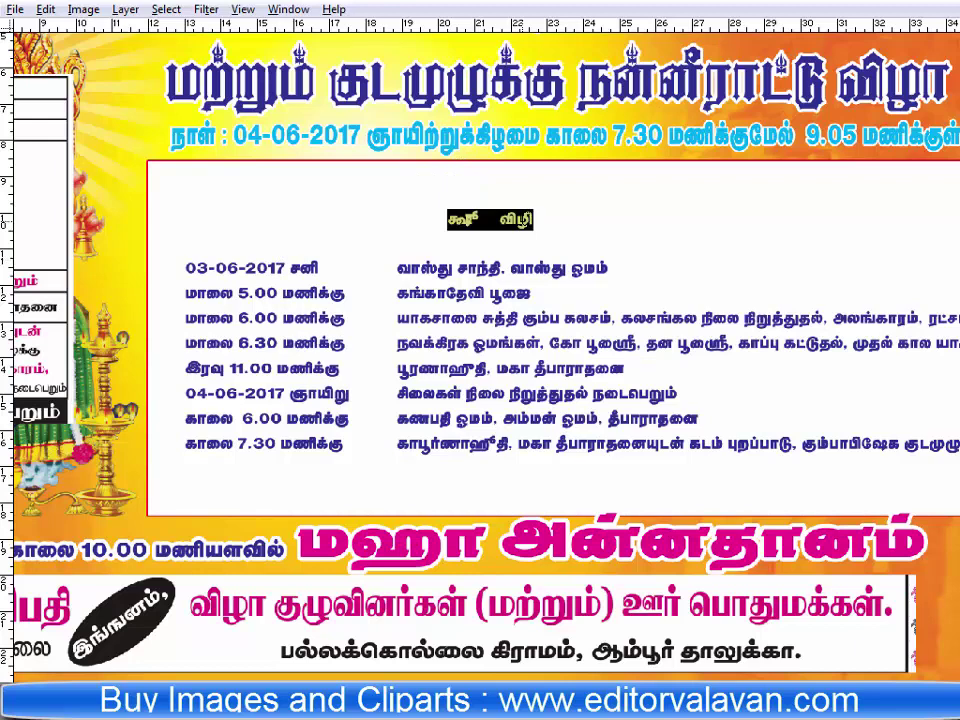
type("நிகழ்ச்சி நி")
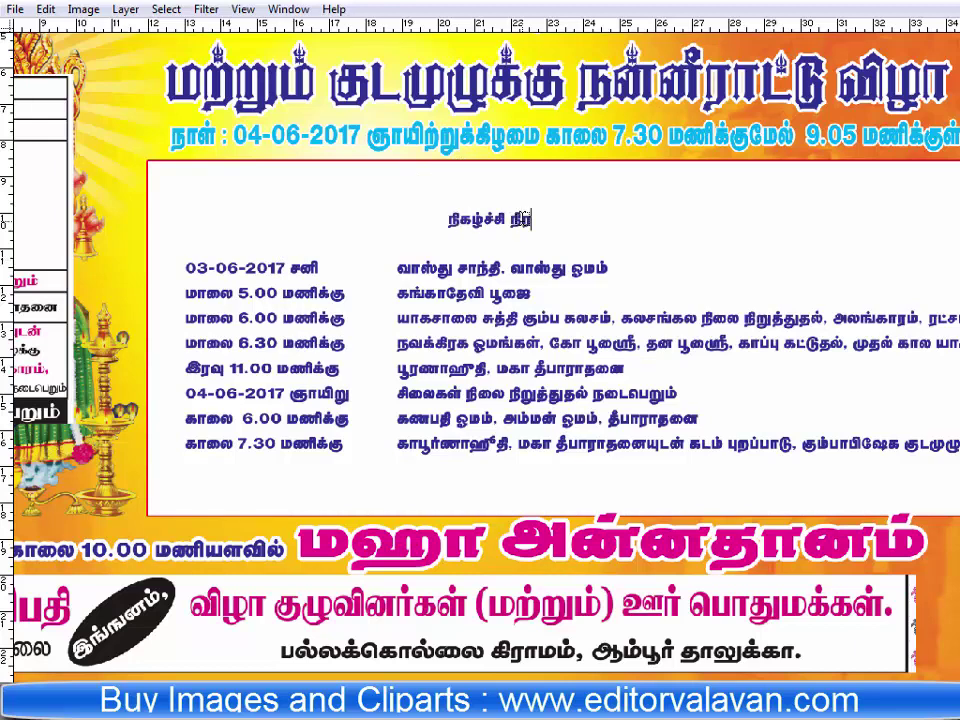
type("ரல்")
key("ctrl+t")
key("ctrl+t")
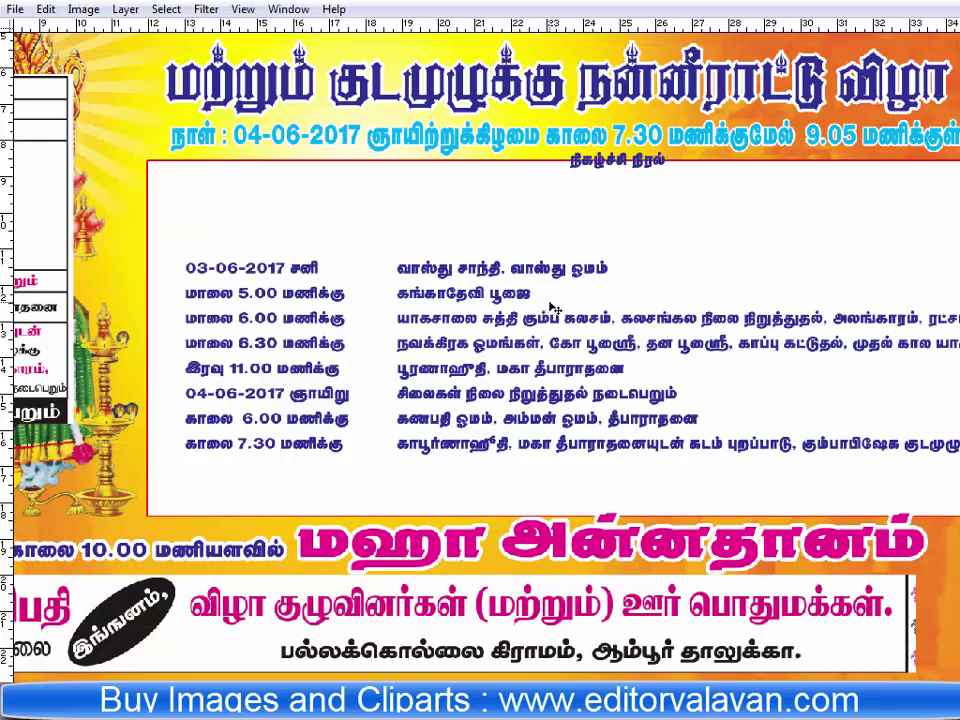
Zoom in and nudge the heading slightly left onto the panel's top border.
key("ctrl+plus")
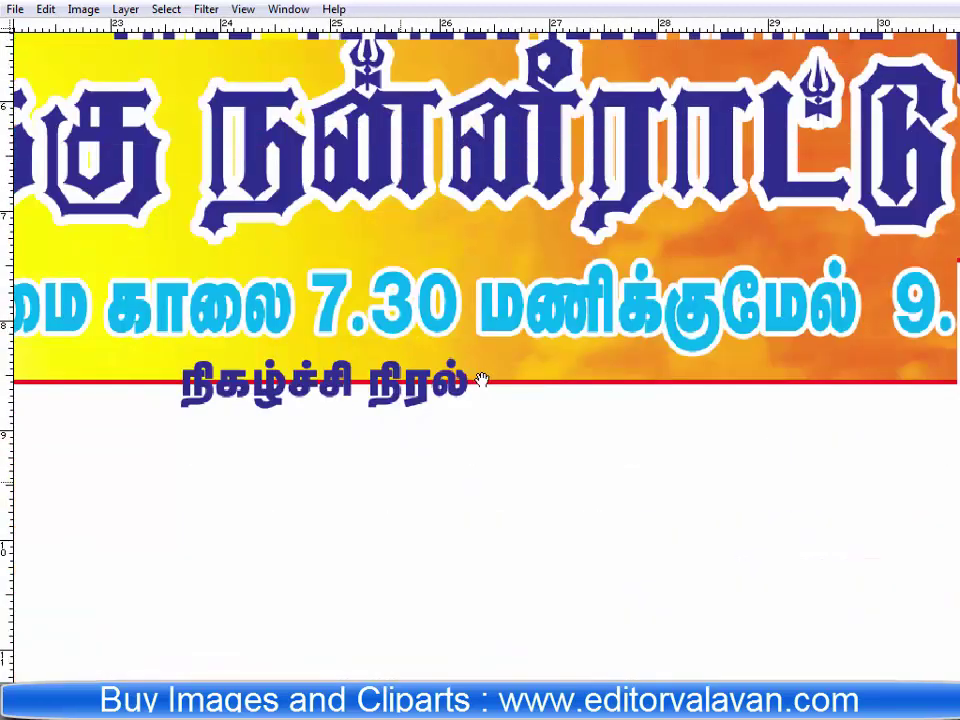
key("ctrl+plus")
left_click_drag(467, 404, 417, 402)
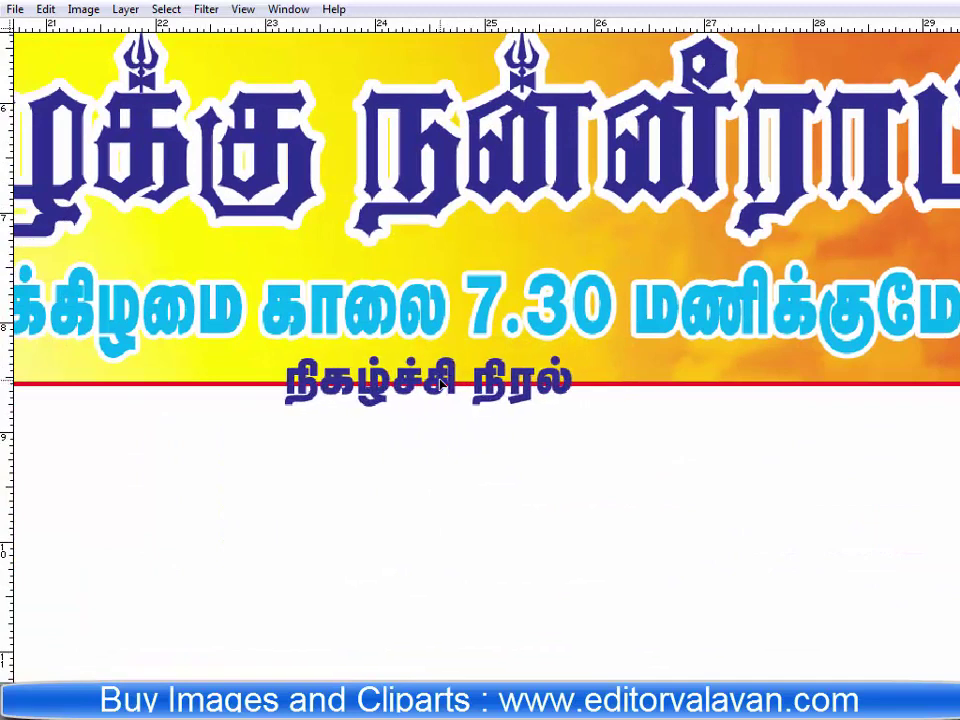
Fill a white box behind the நிகழ்ச்சி நிரல் heading and give it a red stroke.
mouse_move(488, 424)
left_mouse_down()
mouse_move(476, 407)
mouse_move(588, 406)
left_mouse_up()
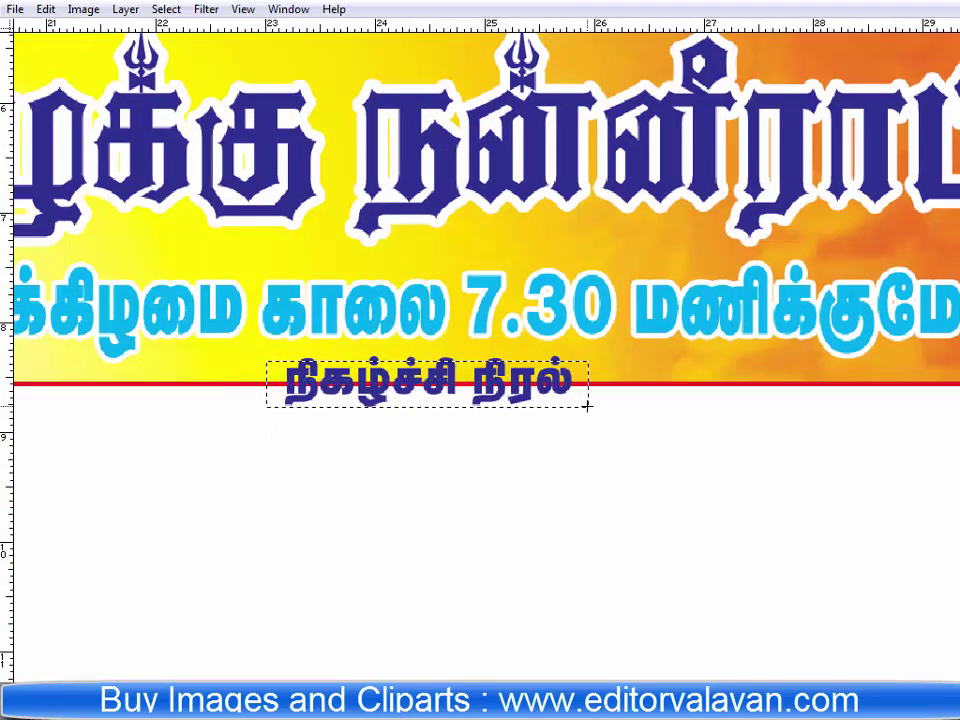
key("alt+BackSpace")
key("ctrl+BackSpace")
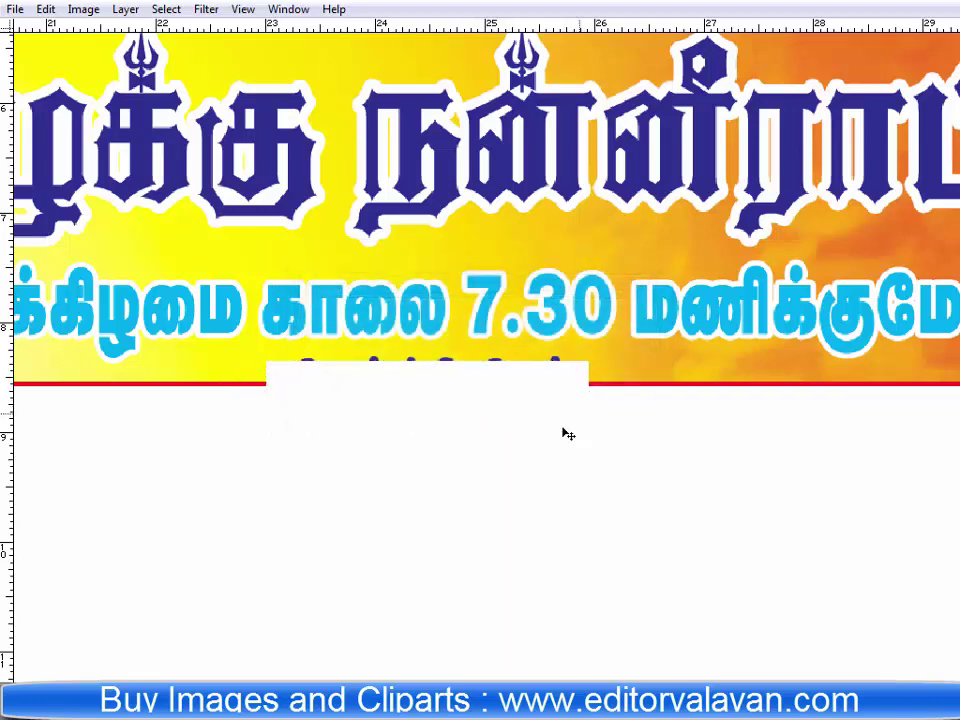
key("alt+l")
key("y")
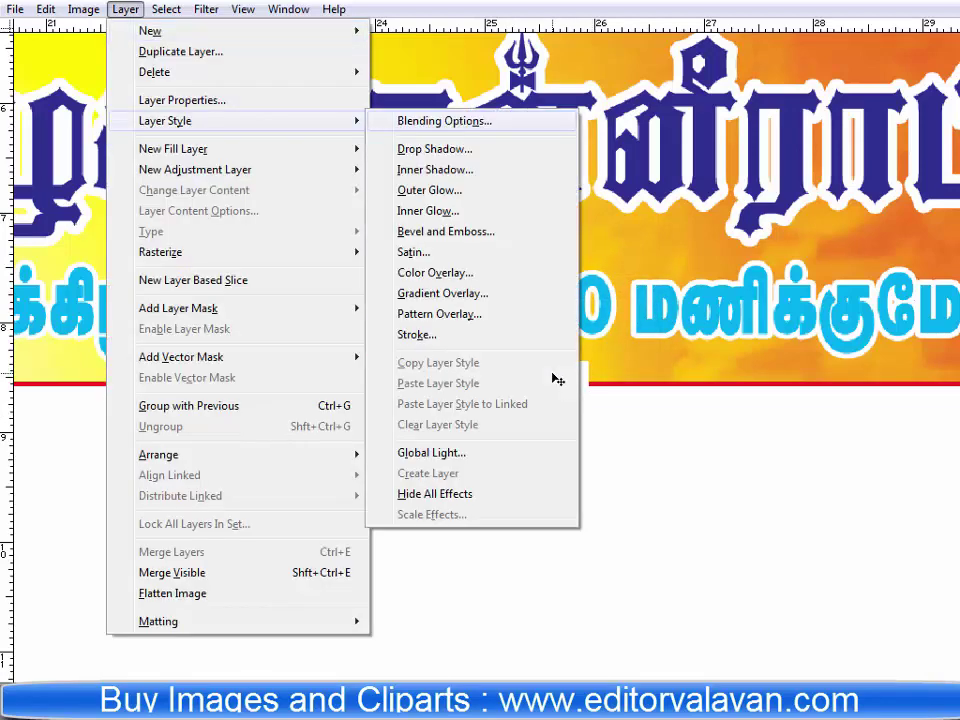
key("k")
key("Return")
Make the box slightly taller, seat it on the panel edge, and bring the heading in front.
key("ctrl+t")
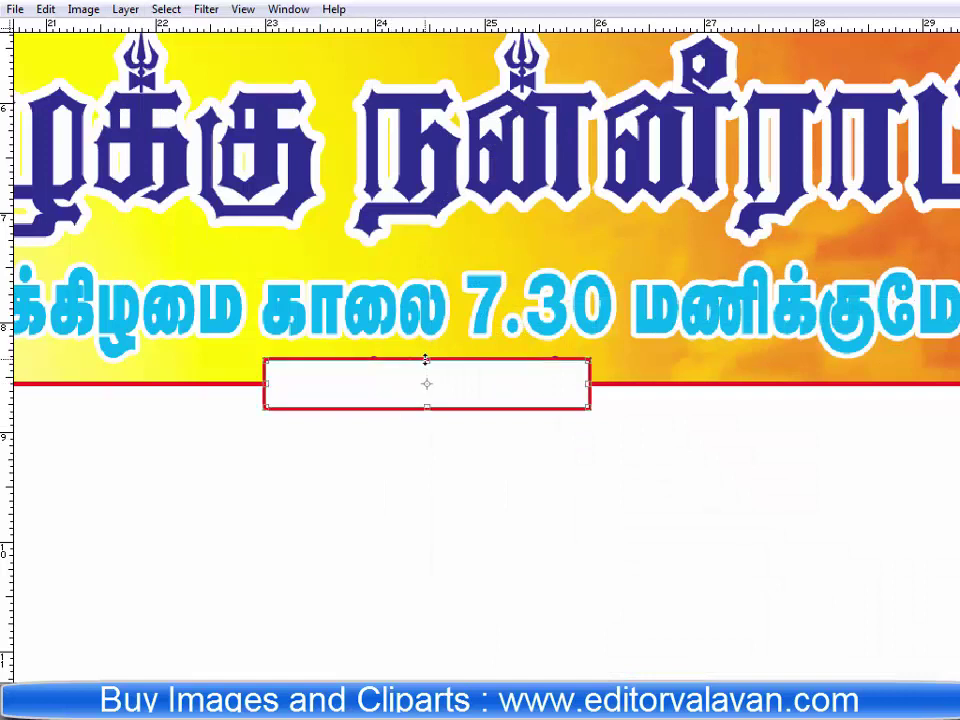
key("Return")
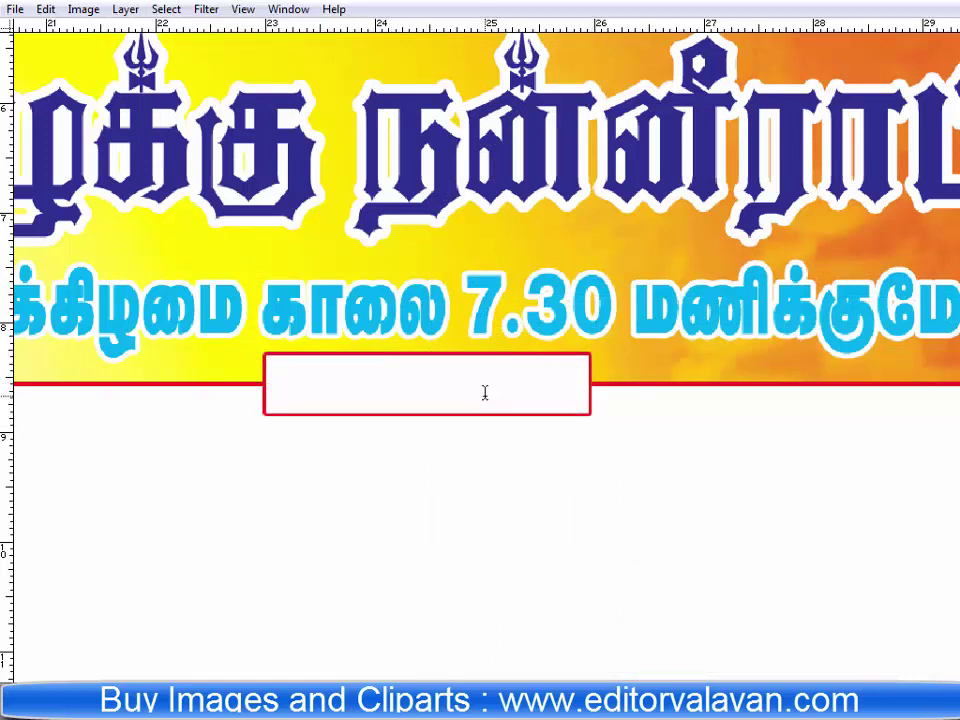
mouse_move(484, 392)
left_mouse_down()
mouse_move(476, 538)
mouse_move(435, 399)
left_mouse_up()
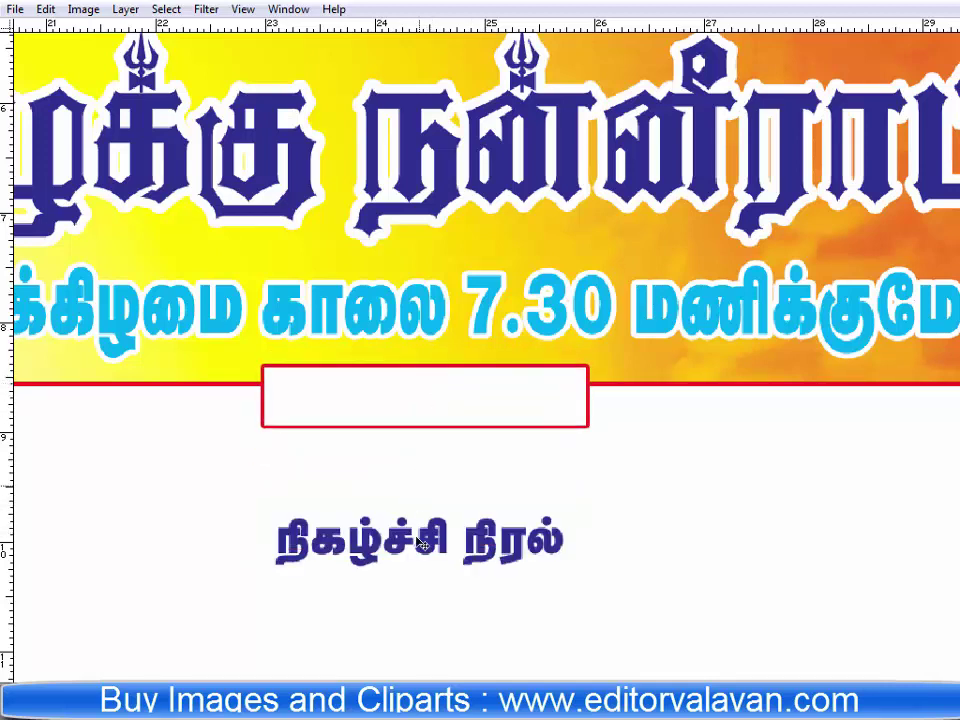
left_click_drag(440, 548, 441, 410)
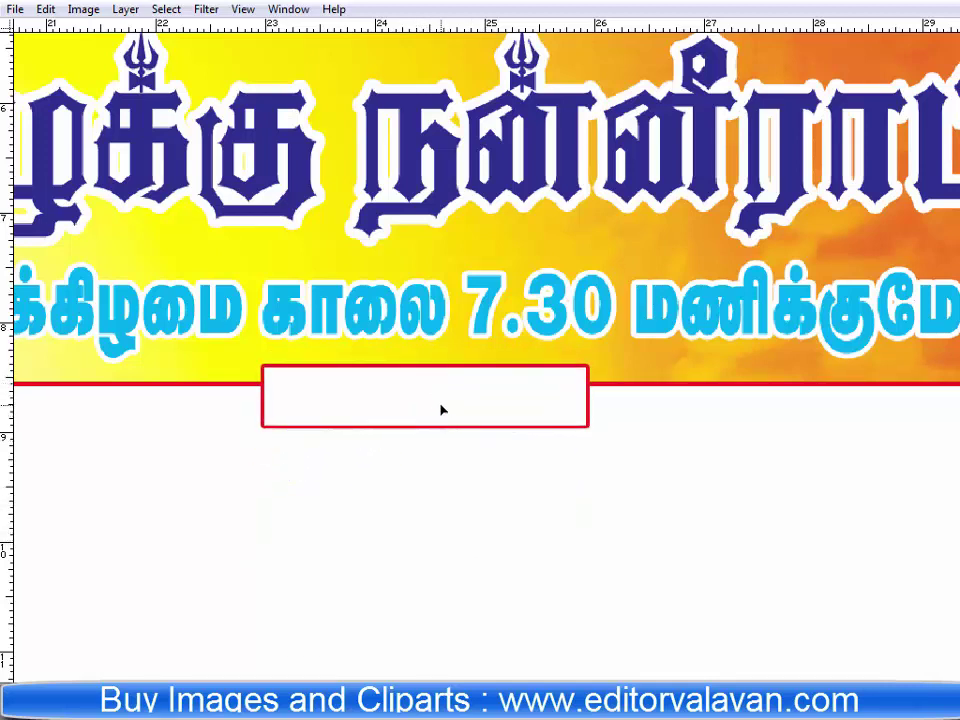
key("ctrl+bracketright")
left_click(412, 416)
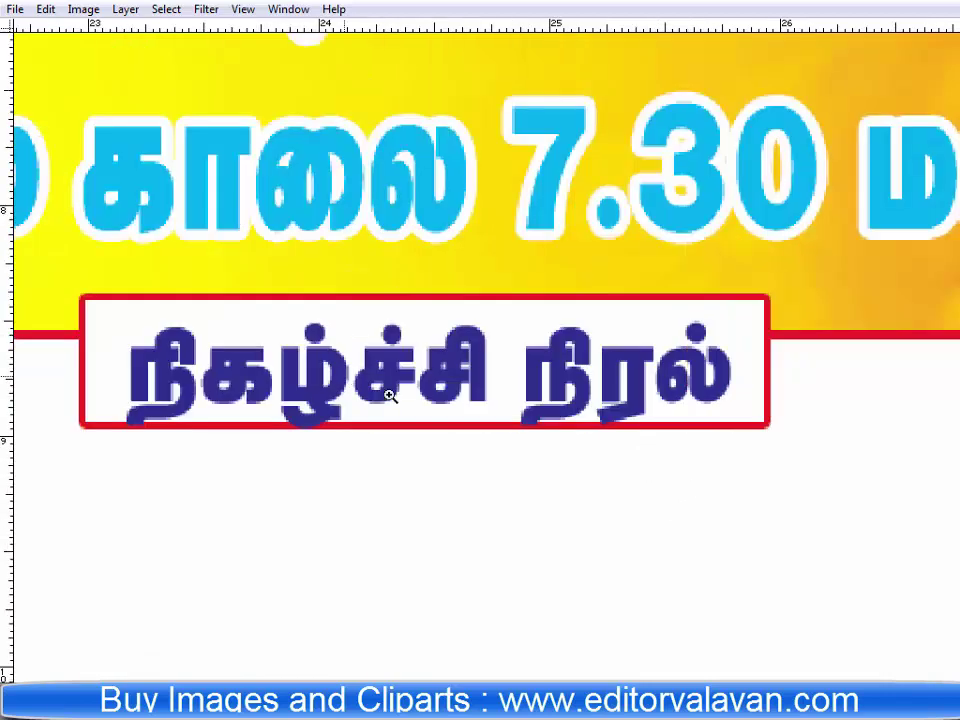
right_click(388, 355)
left_click(444, 387)
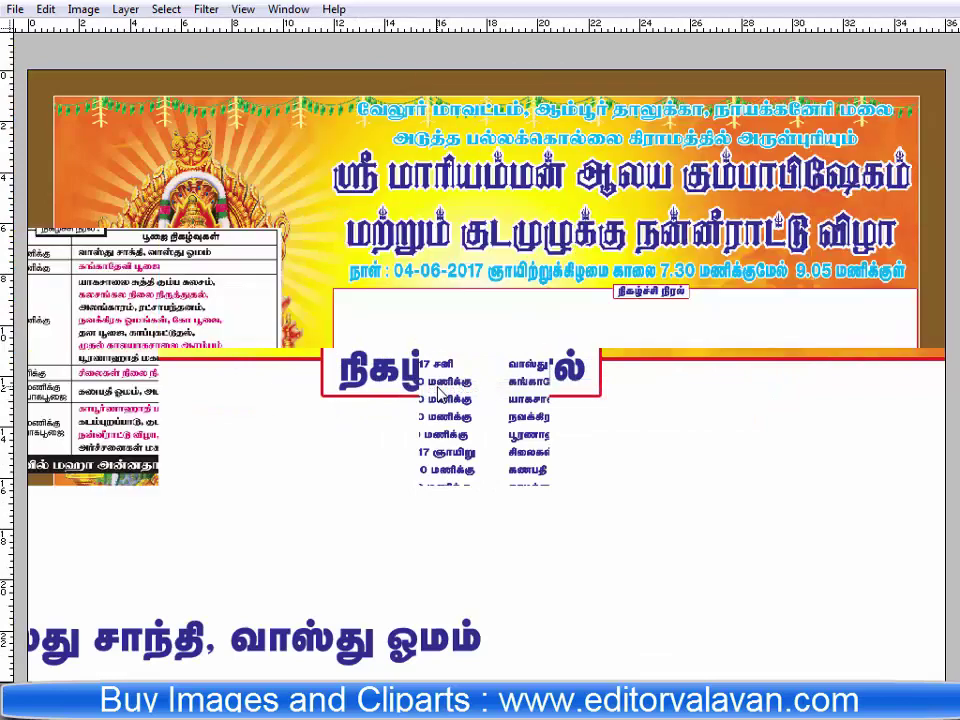
Save the banner to the Desktop as the PSD file 'Single Bit Poster Koil'.
key("ctrl+shift+s")
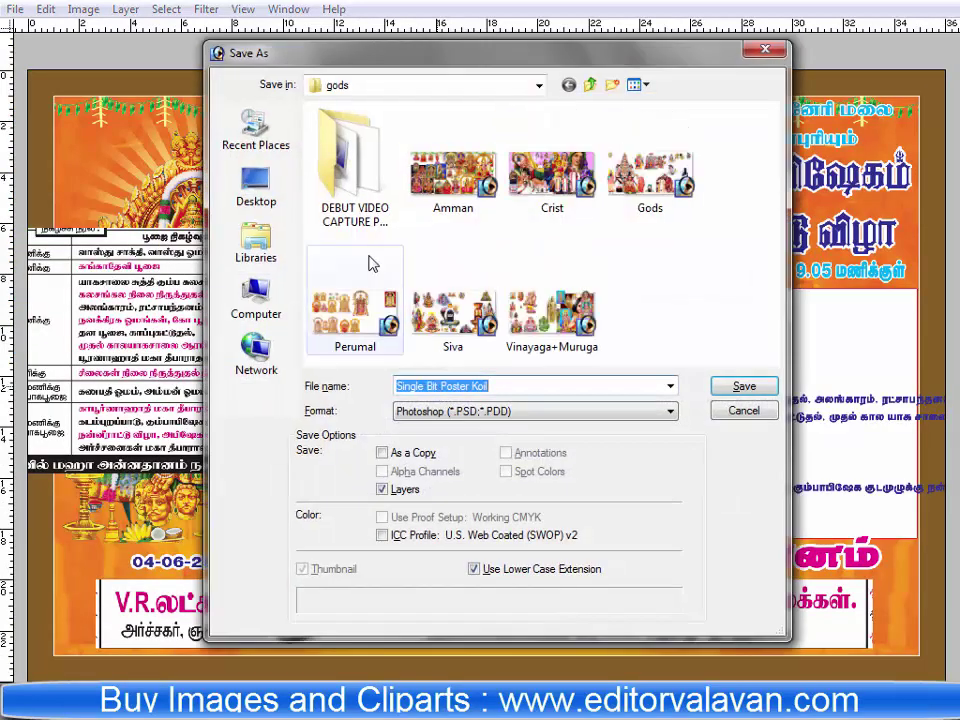
left_click(256, 188)
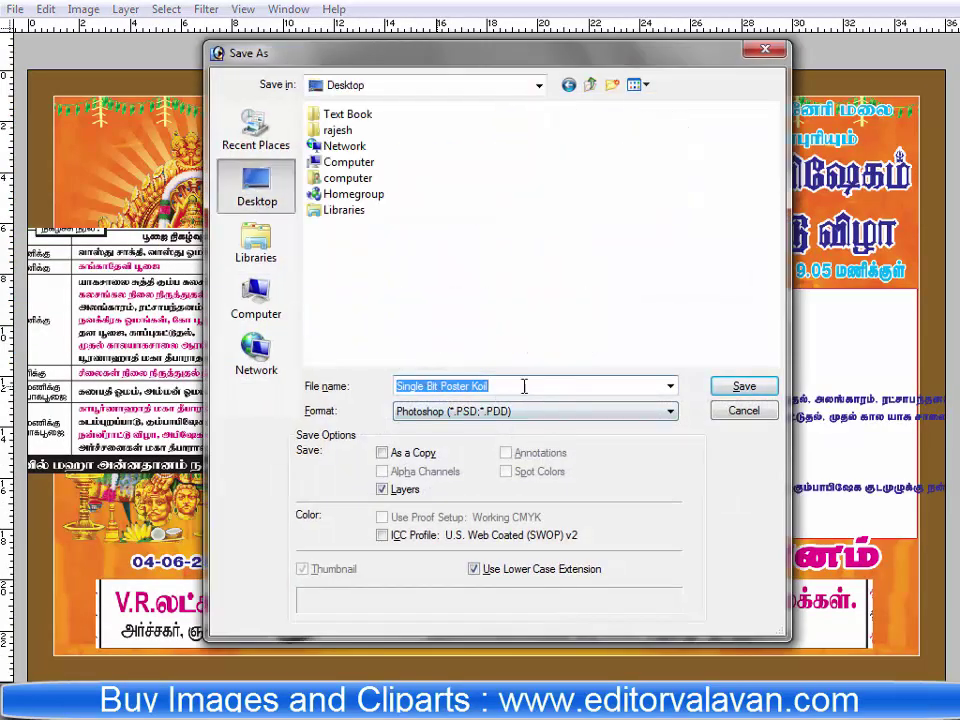
left_click(744, 386)
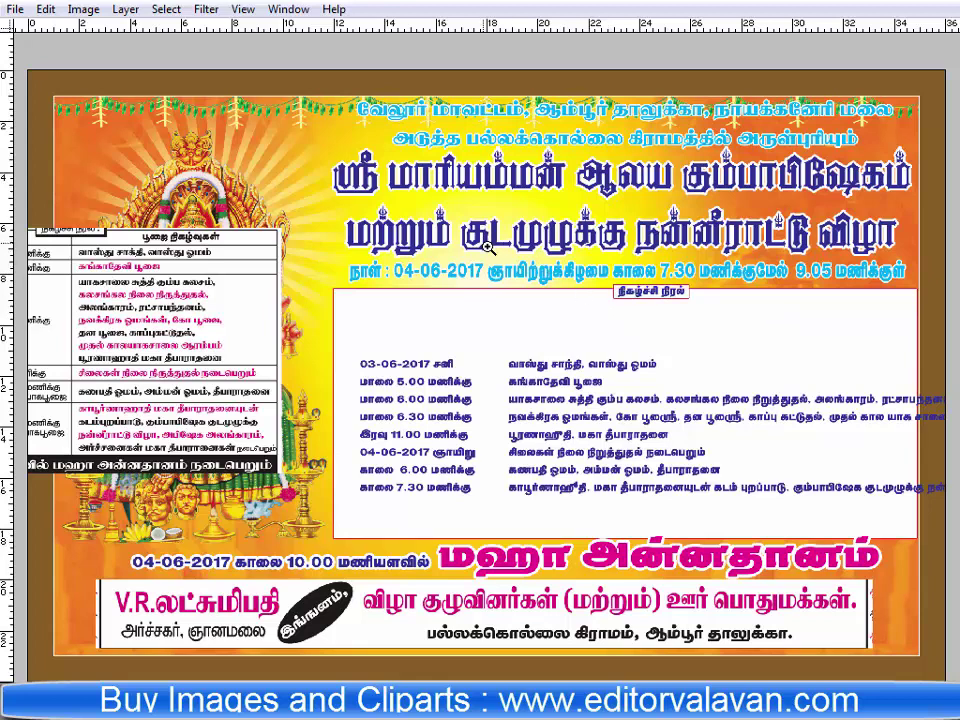
scroll(600, 310, "up", 3)
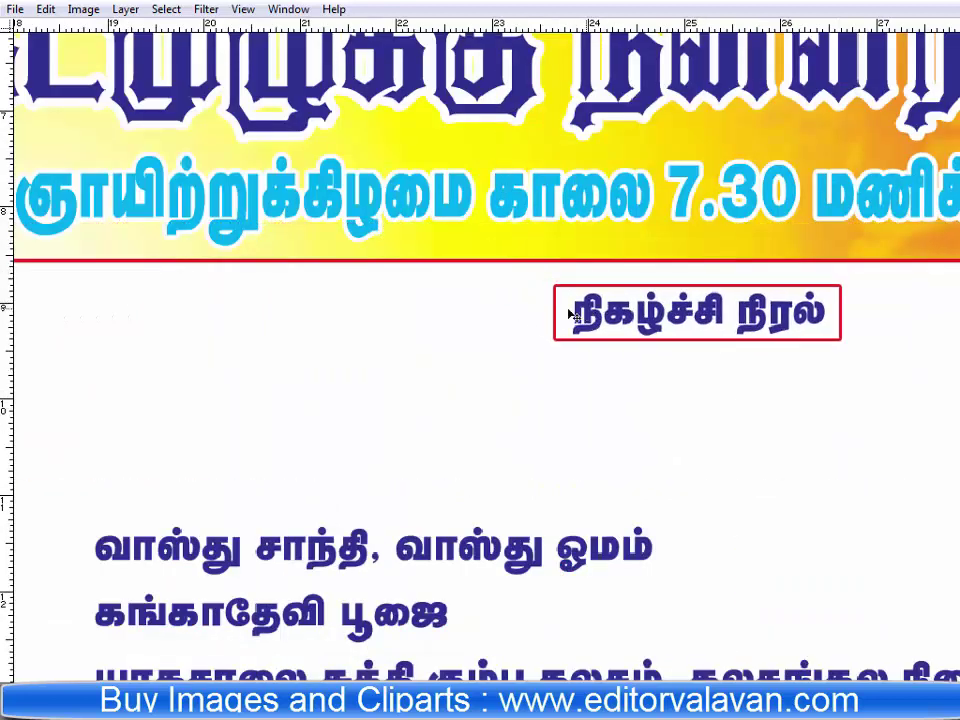
key("Tab")
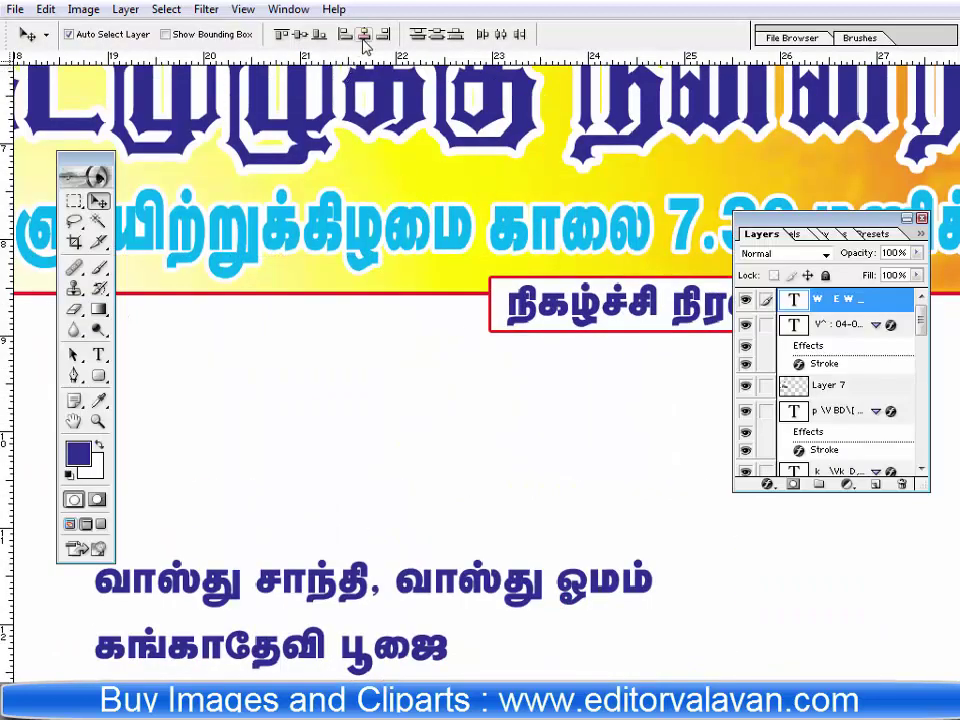
Move the date/time column up to the schedule panel's top-left corner.
key("Tab")
right_click(456, 304)
left_click(510, 326)
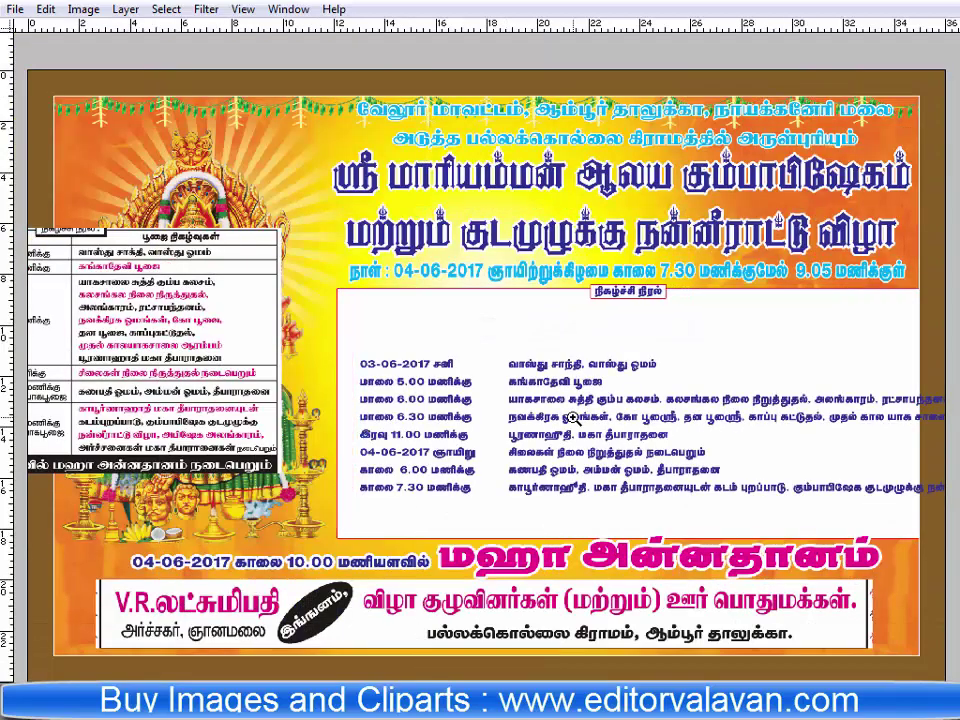
key("Tab")
key("Tab")
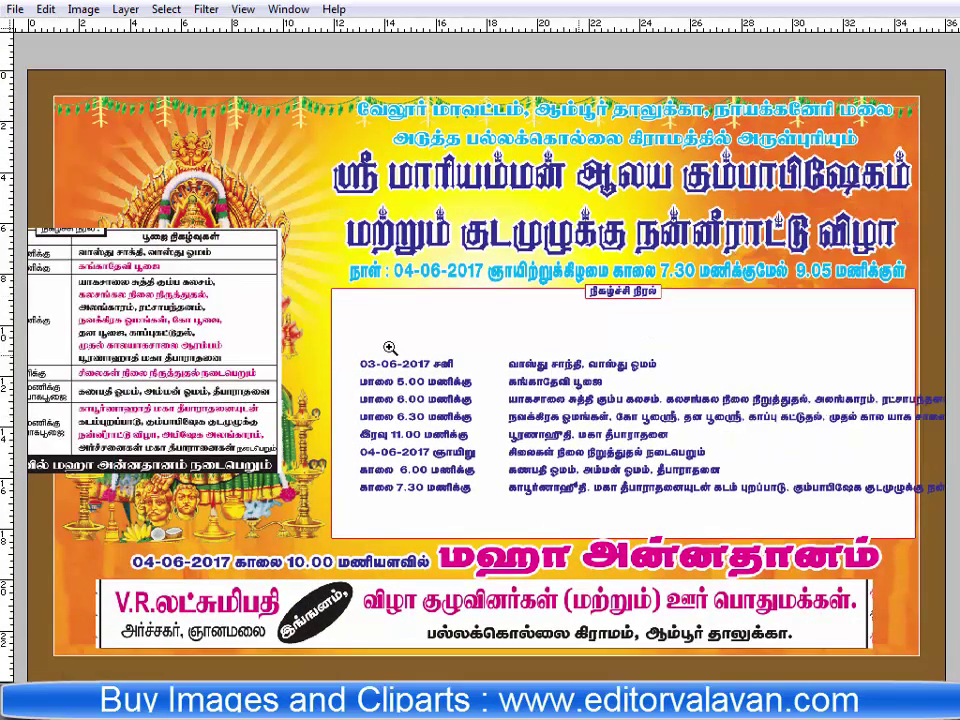
left_click(812, 484)
scroll(318, 389, "left", 3)
scroll(285, 305, "left", 2)
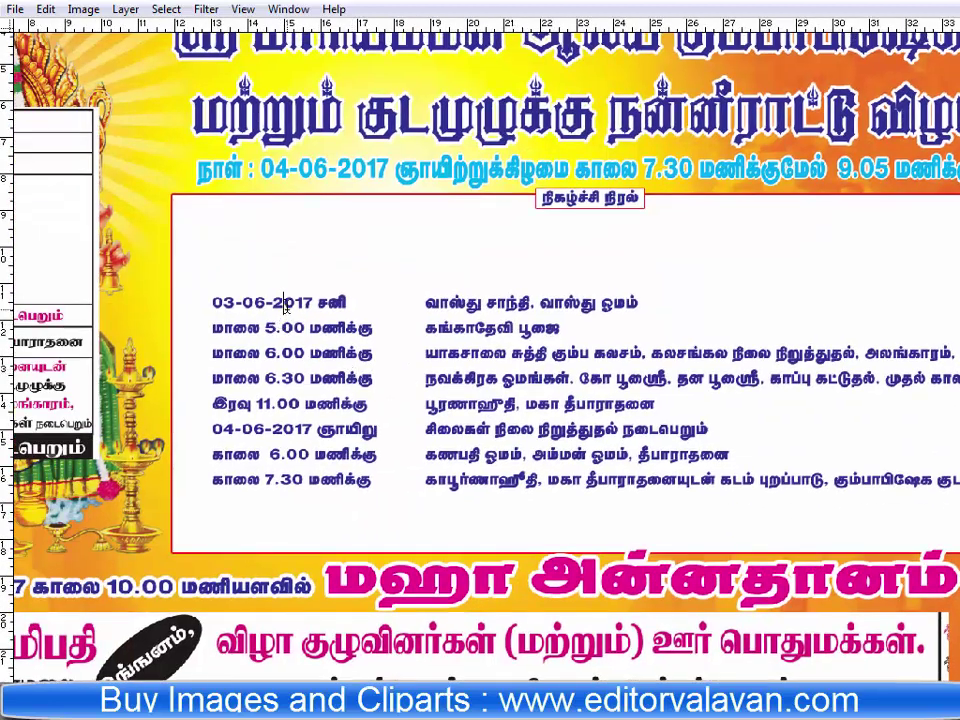
left_click_drag(285, 302, 262, 224)
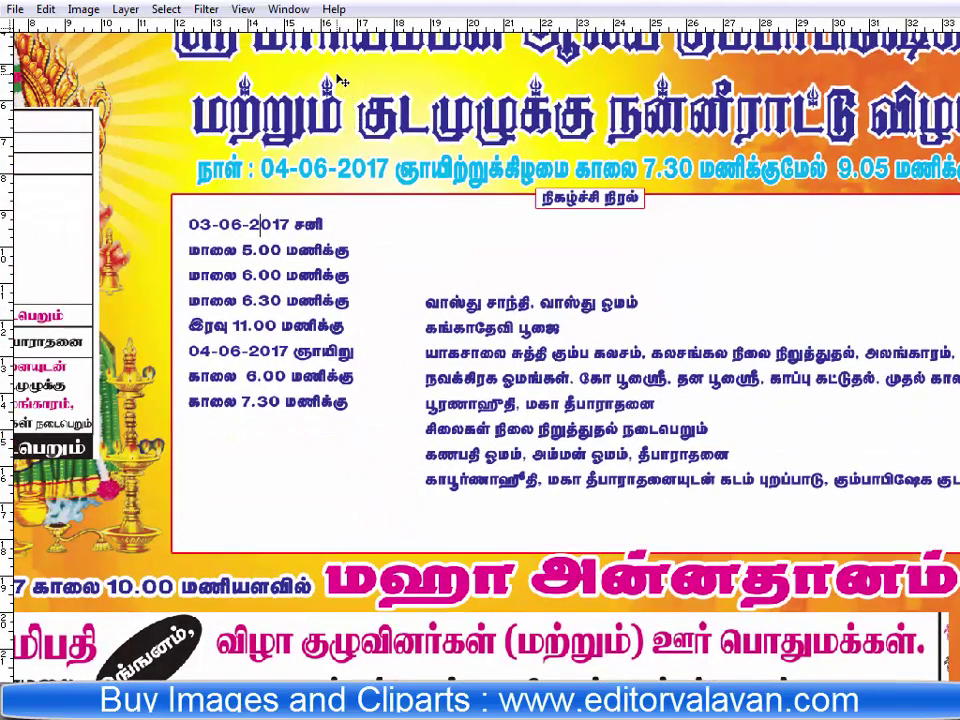
Scale the date/time column up slightly and commit the text change.
key("ctrl+t")
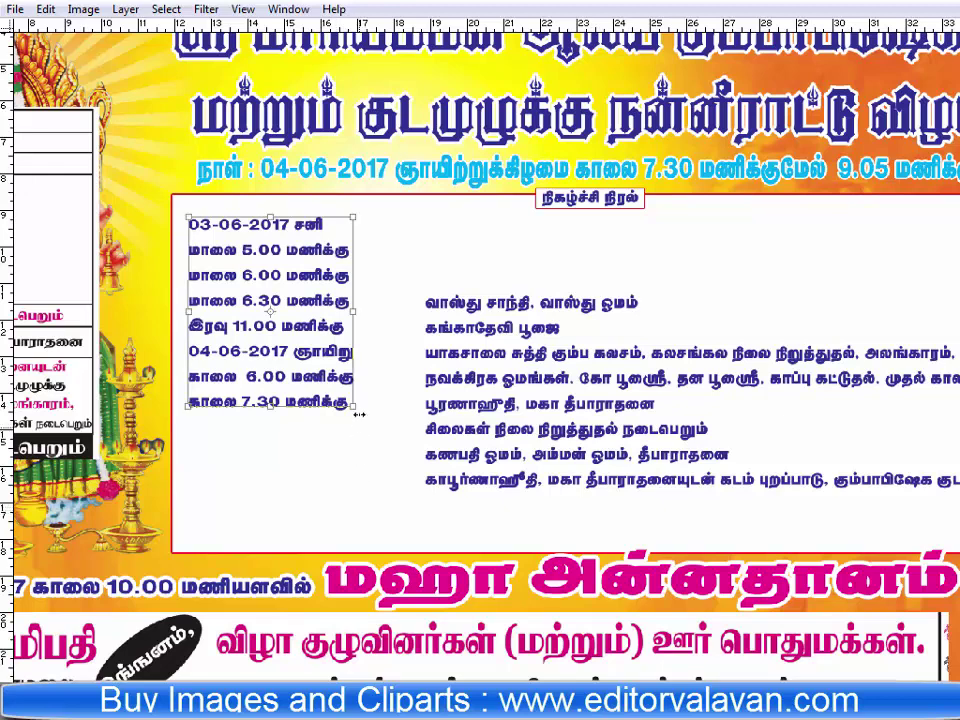
left_click_drag(350, 401, 360, 412)
key("Return")
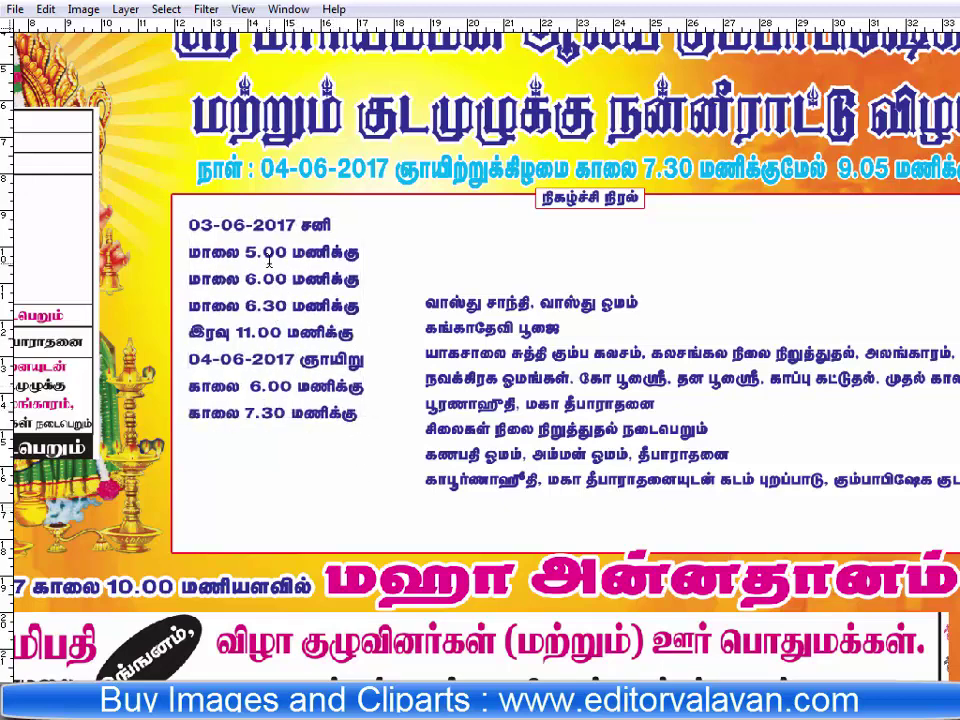
key("ctrl+a")
key("ctrl+Return")
Pan across the schedule panel to view the program columns and title.
left_click_drag(498, 328, 468, 383)
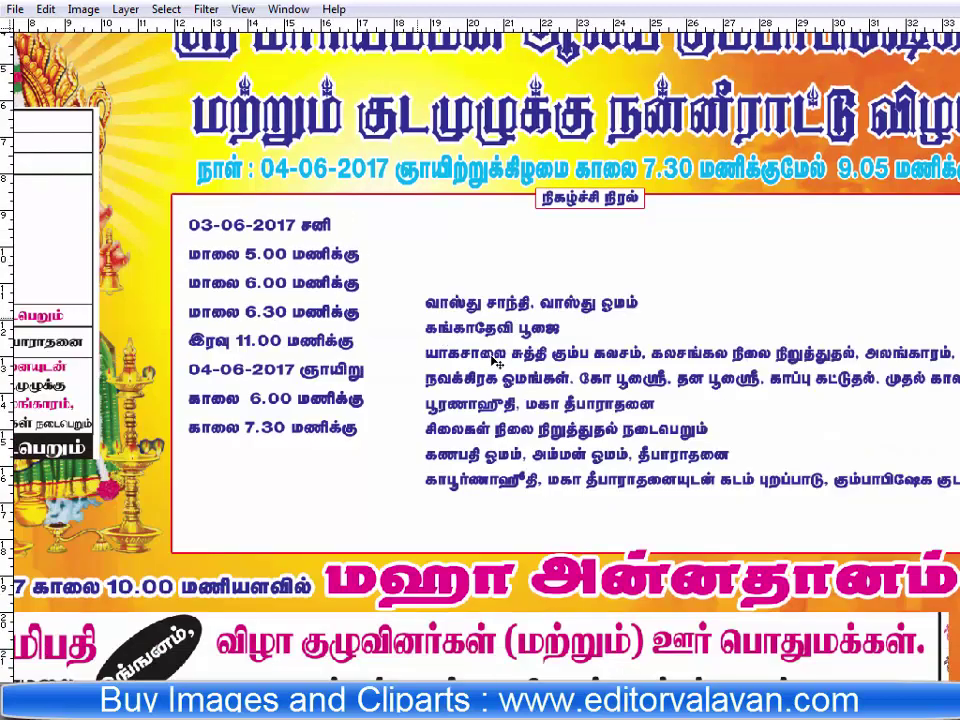
left_click_drag(383, 338, 692, 323)
mouse_move(413, 270)
left_mouse_down()
mouse_move(192, 260)
mouse_move(212, 277)
left_mouse_up()
left_click_drag(431, 290, 370, 287)
left_click_drag(489, 432, 467, 363)
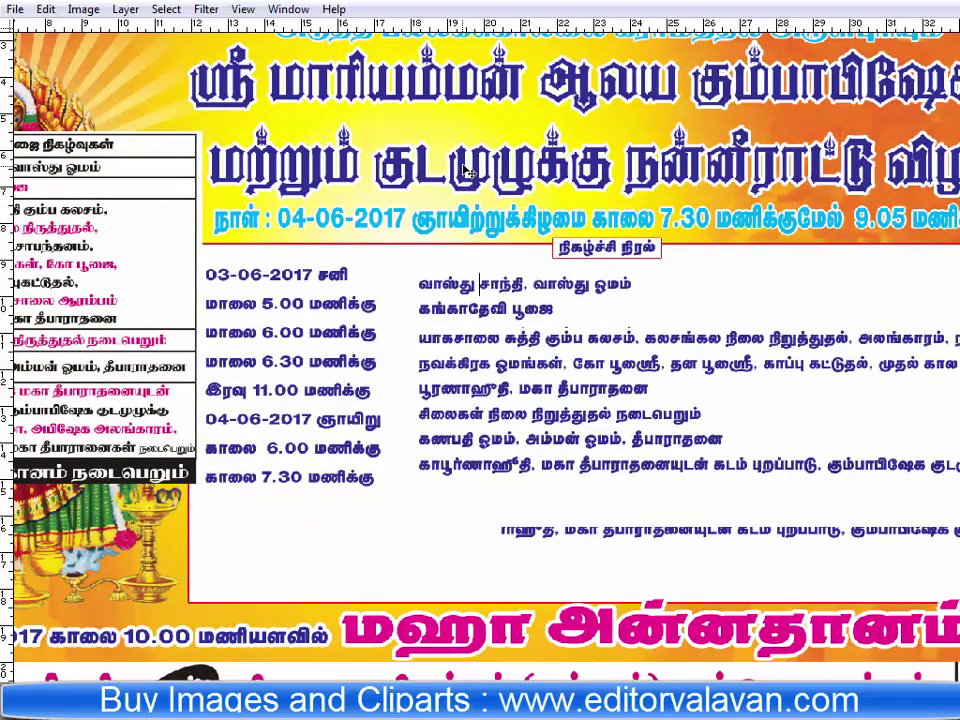
key("t")
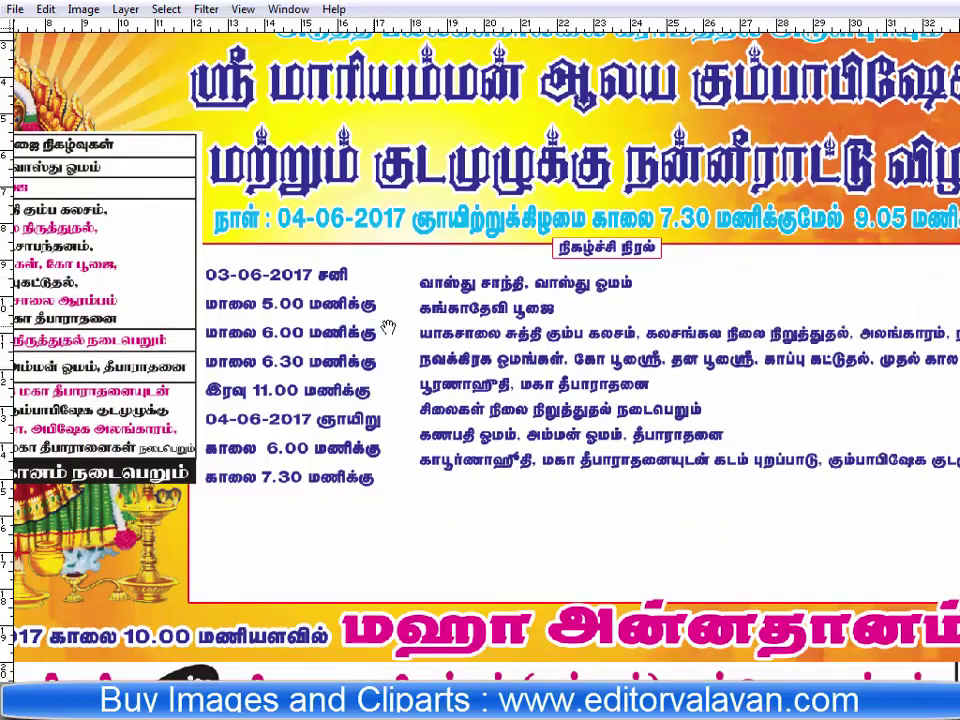
left_click_drag(387, 328, 523, 328)
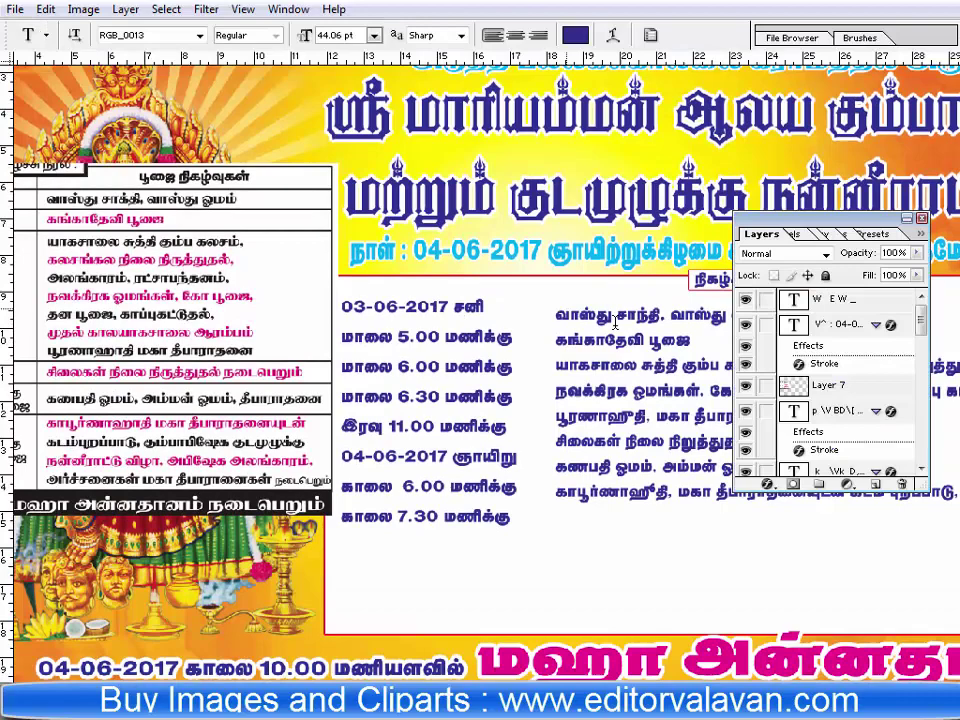
mouse_move(757, 366)
left_mouse_down()
mouse_move(512, 378)
mouse_move(763, 430)
left_mouse_up()
left_click_drag(590, 387, 416, 324)
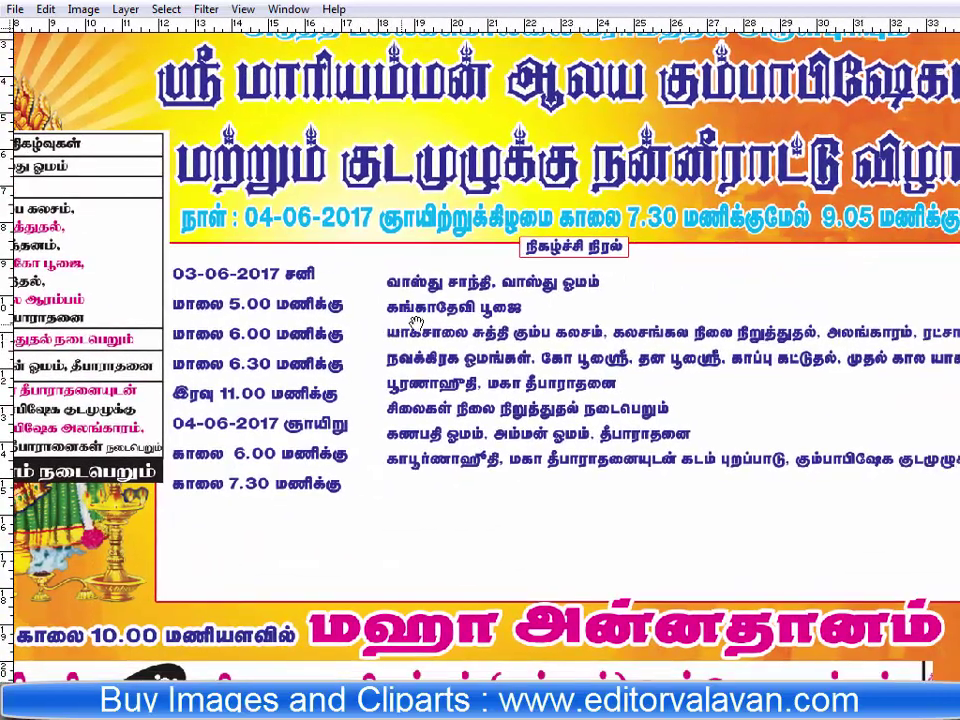
left_click_drag(451, 282, 440, 305)
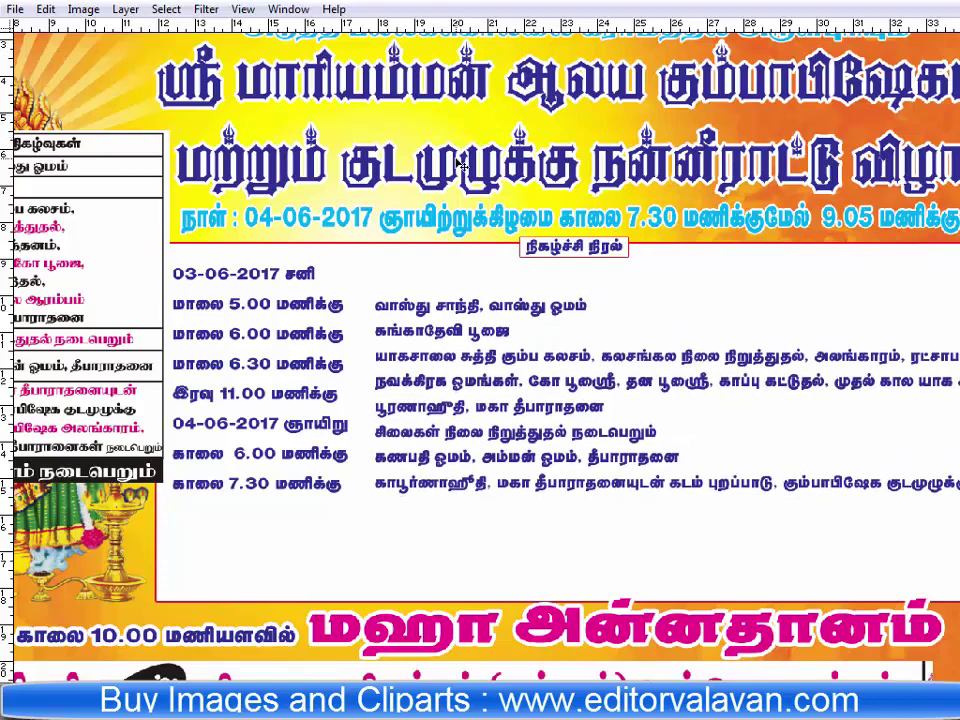
left_click_drag(358, 268, 655, 259)
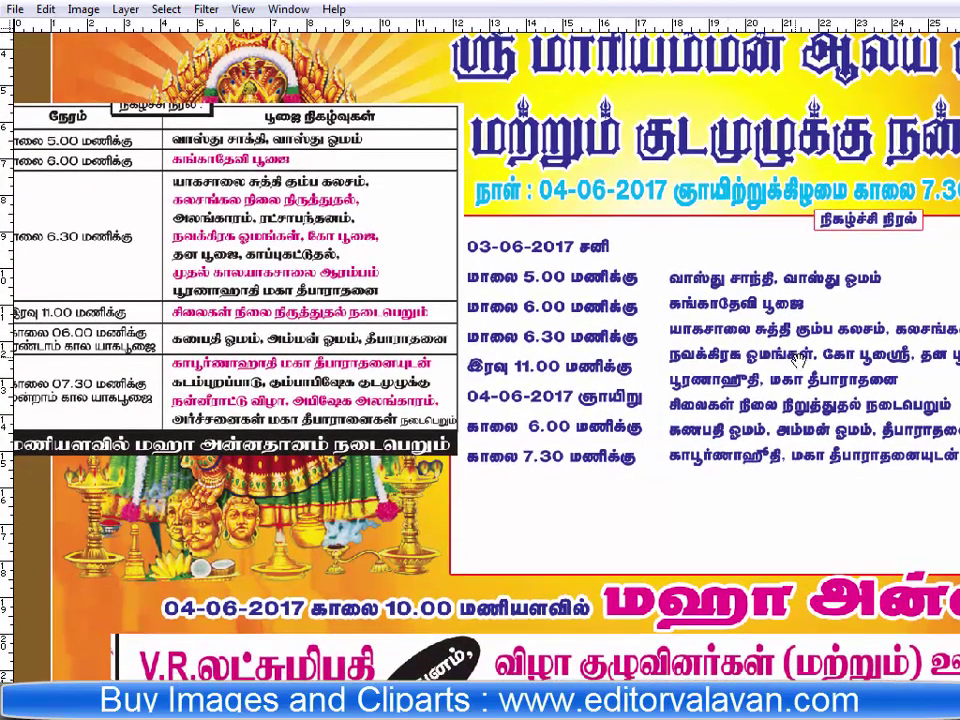
left_click_drag(732, 376, 486, 311)
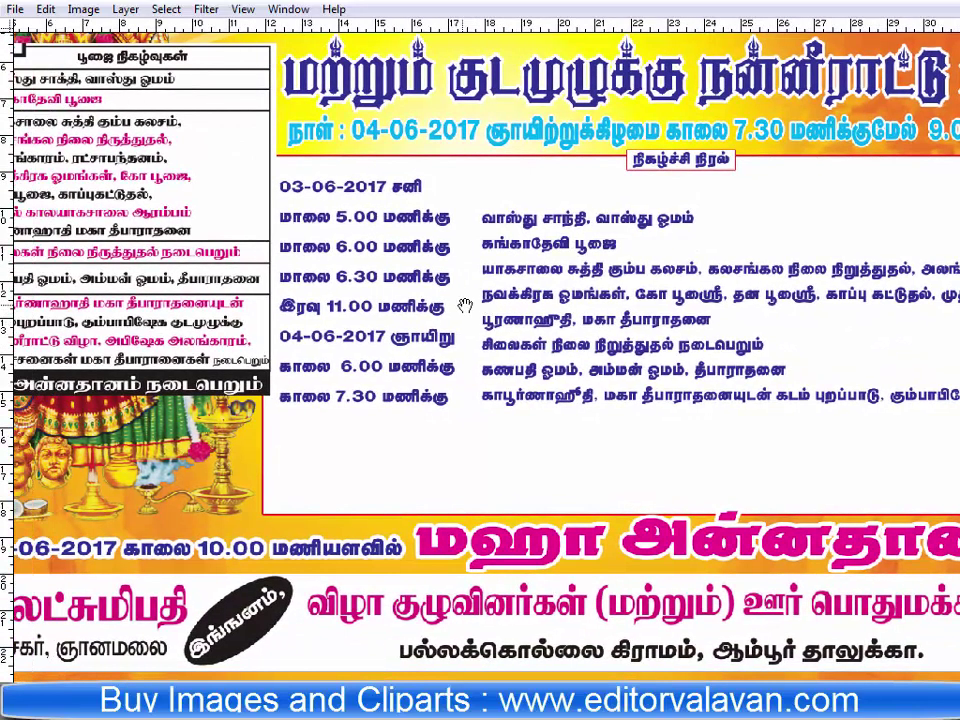
mouse_move(422, 328)
left_mouse_down()
mouse_move(650, 325)
mouse_move(500, 325)
left_mouse_up()
left_click_drag(695, 352, 622, 344)
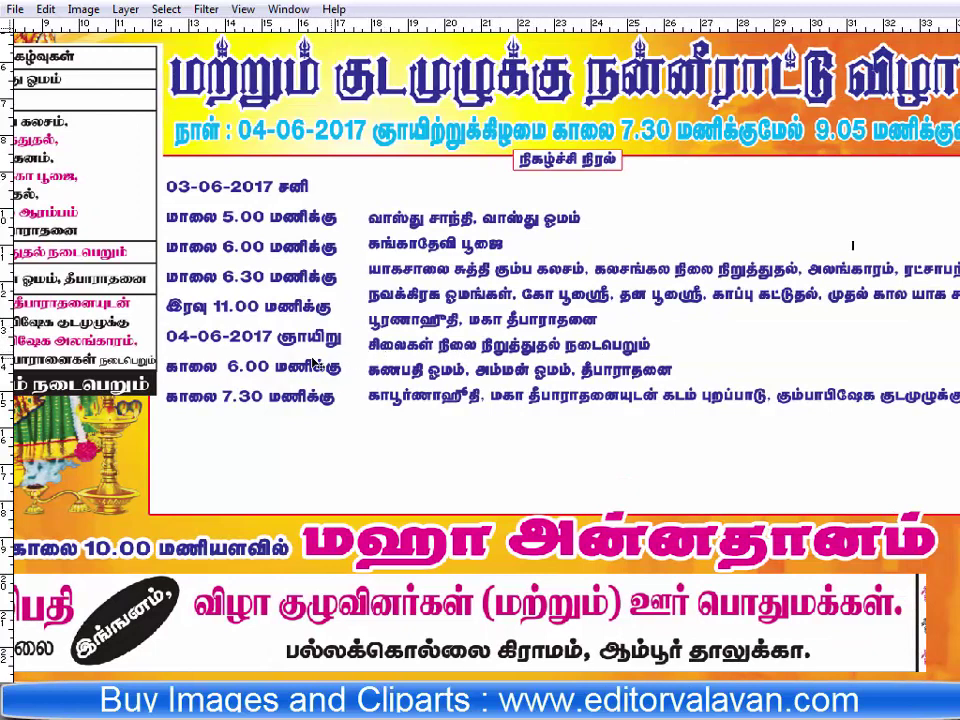
left_click_drag(519, 367, 449, 367)
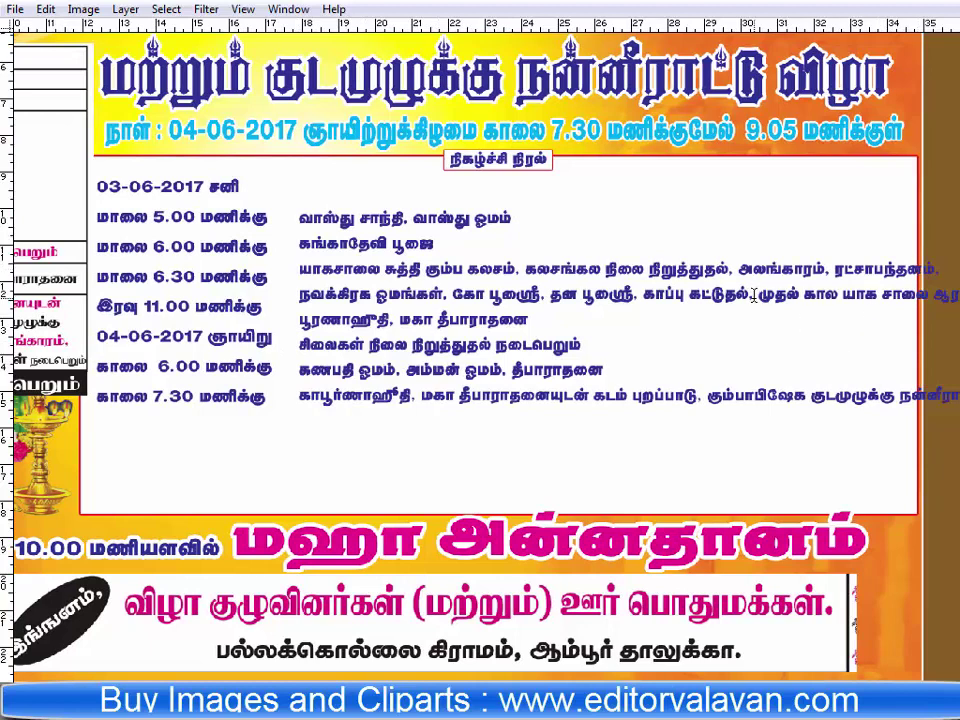
Break முதல் கால யாக சாலை ஆரம்பம் onto a new line and join பூரணாஹுதி, மகா தீபாராதனை upward.
key("Return")
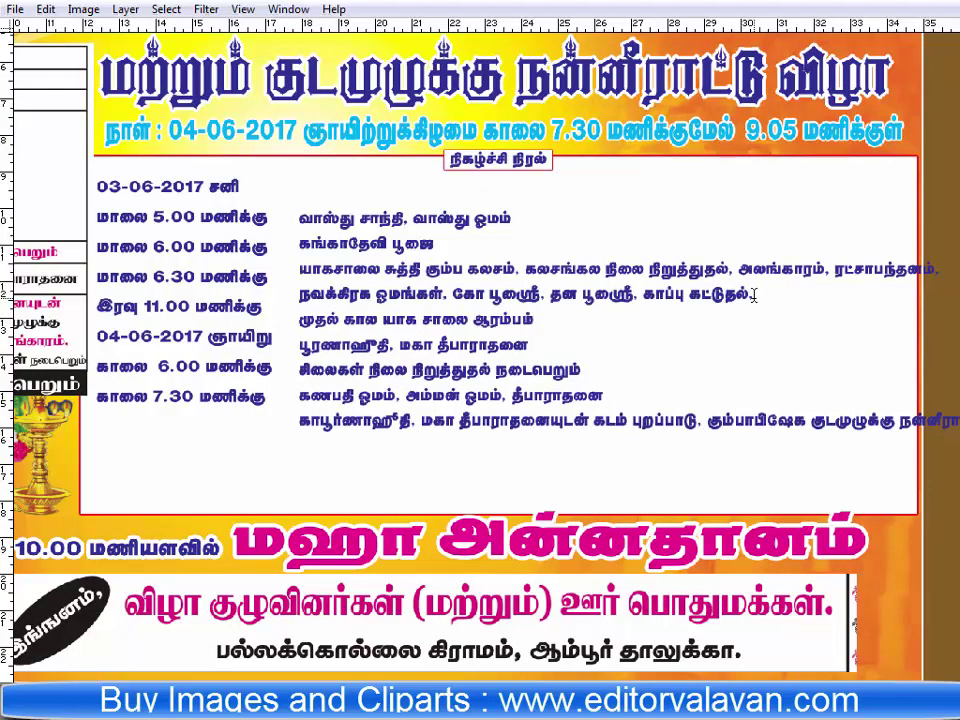
key("Delete")
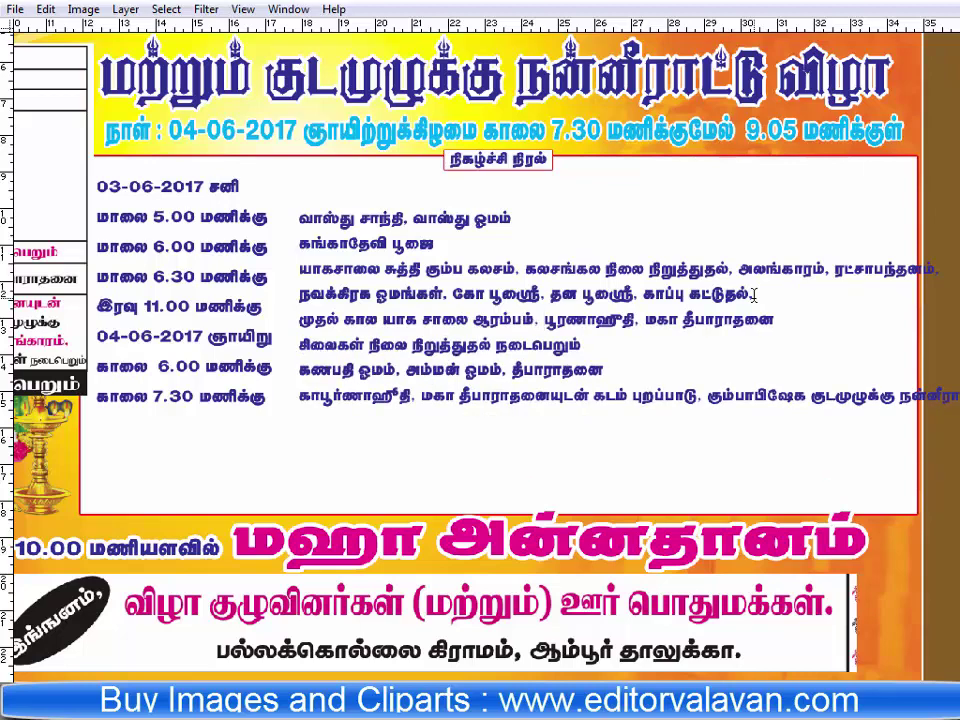
key("ctrl+Return")
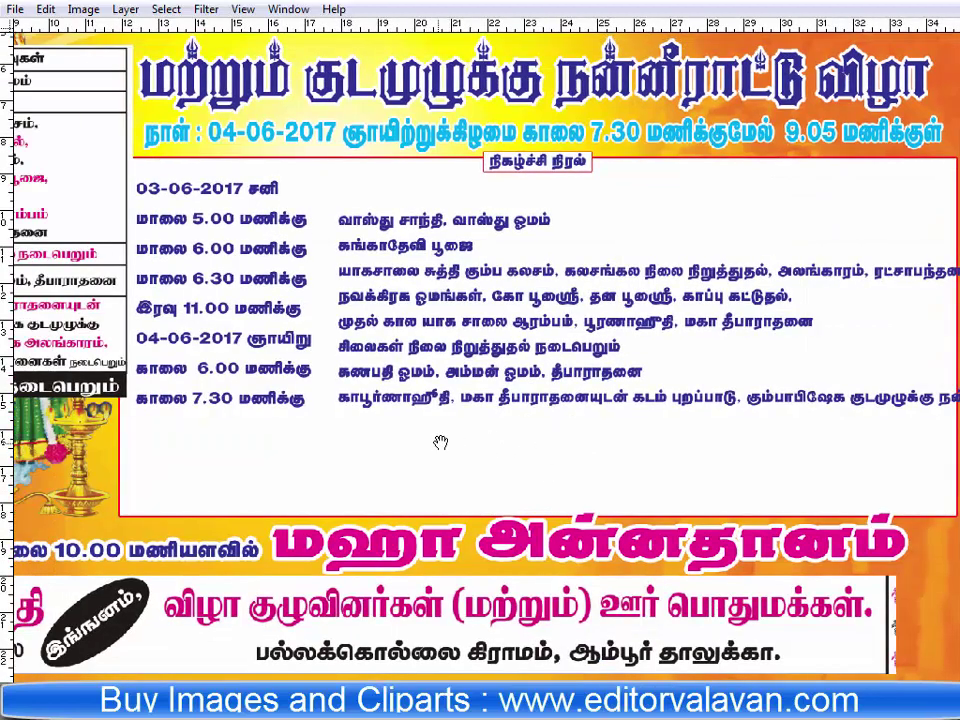
left_click_drag(387, 444, 432, 442)
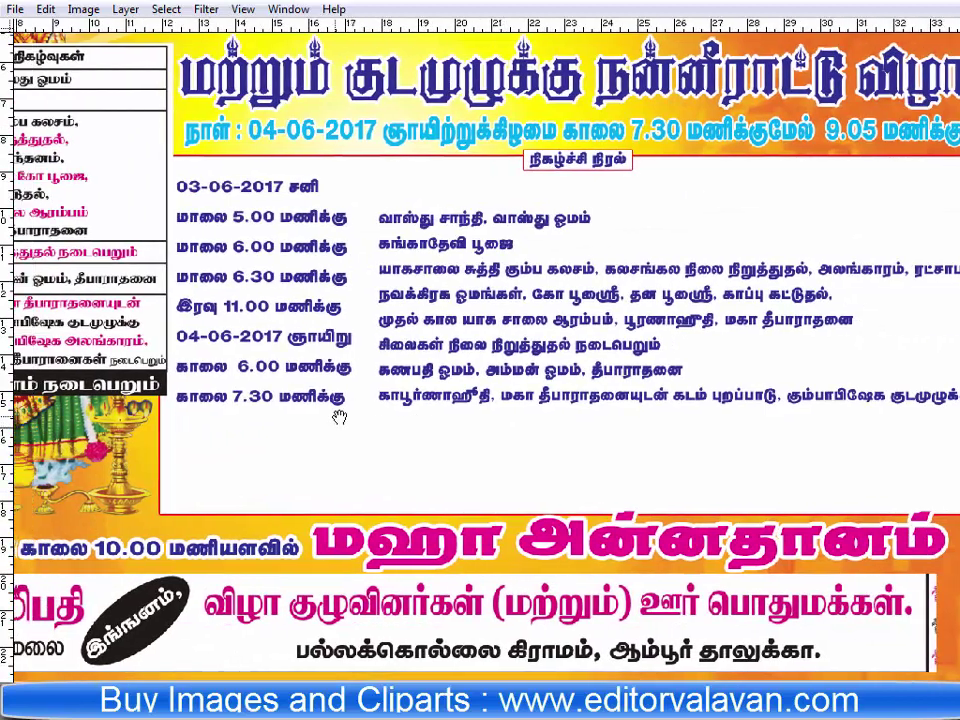
Adjust blank-line spacing in the times column above 04-06-2017 ஞாயிறு and இரவு 11.00 மணிக்கு.
double_click(315, 333)
key("Return")
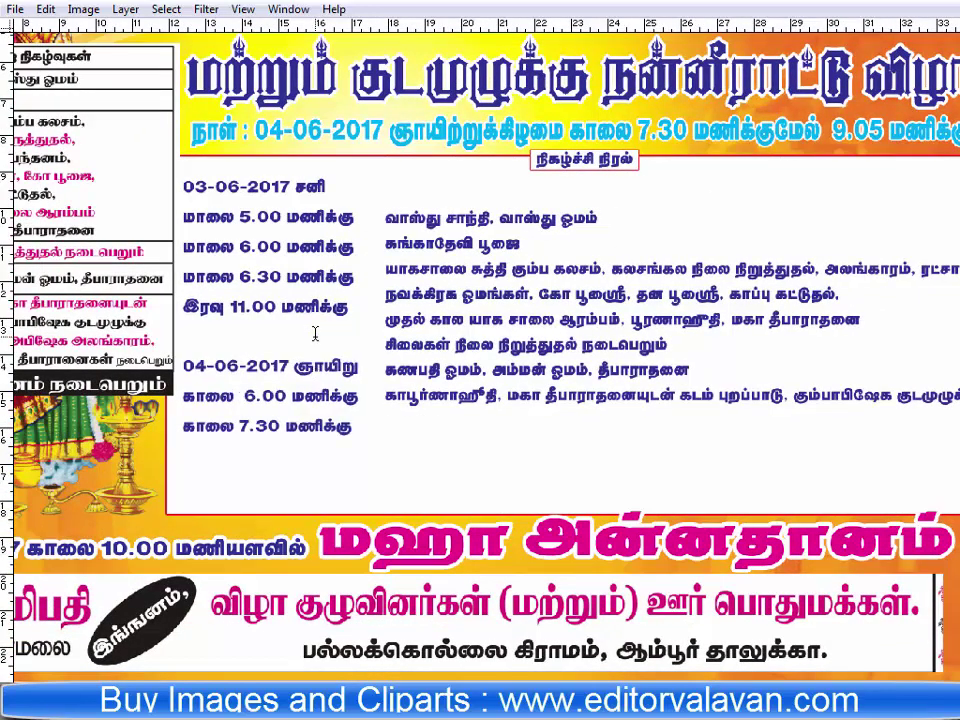
key("Up")
key("Return")
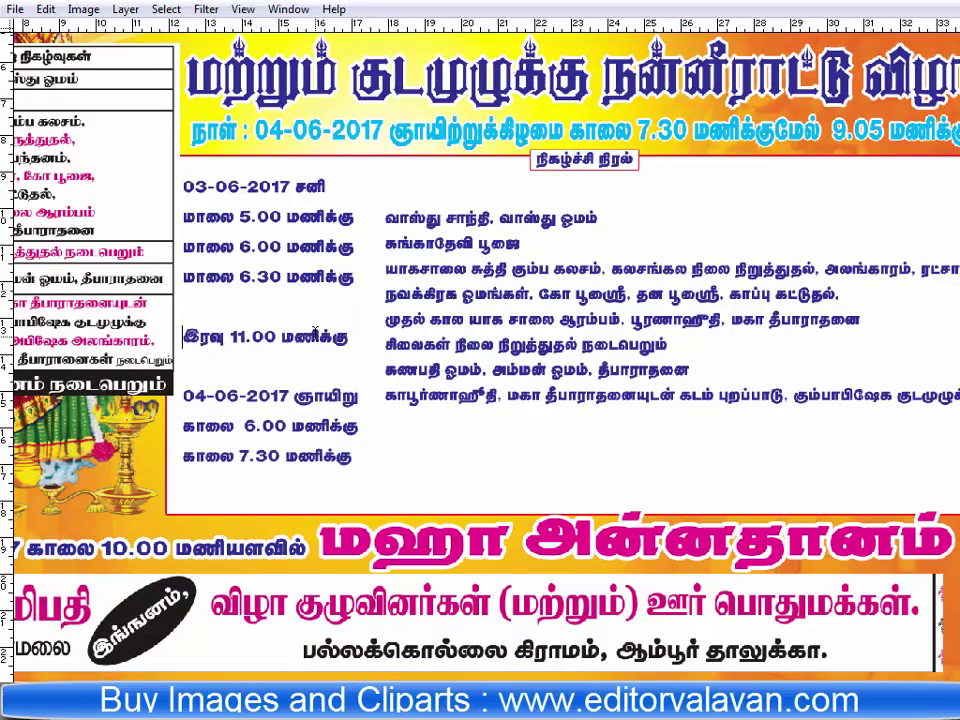
key("Delete")
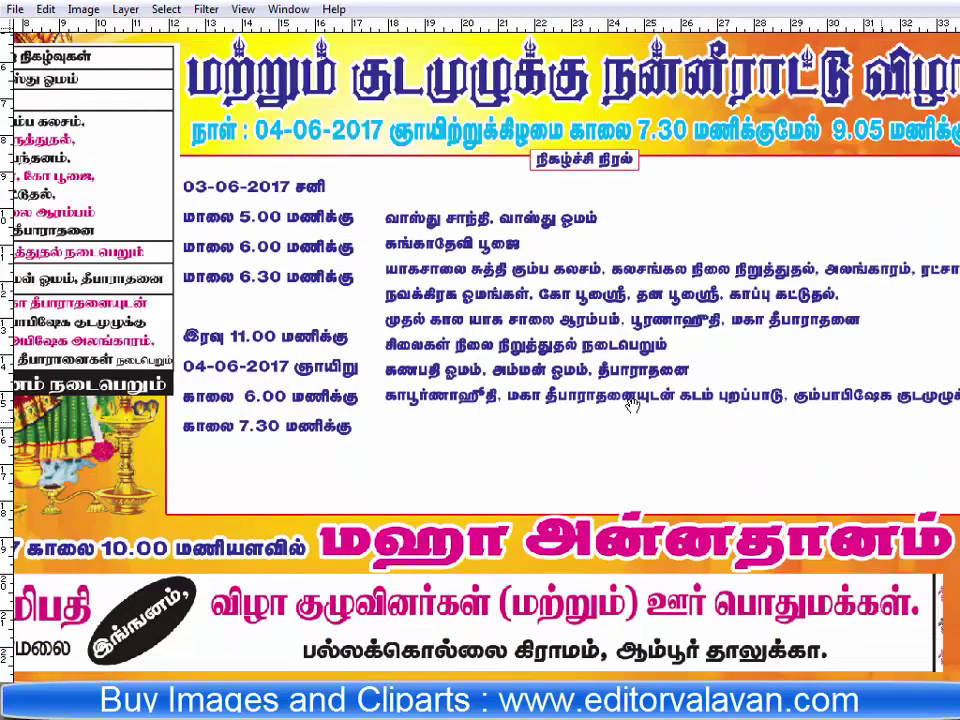
scroll(707, 397, "right", 2)
Wrap கும்பாபிஷேக and அர்ச்சனைகள் onto new lines and join ரட்சாபந்தனம், with நவக்கிரக ஓமங்கள்.
left_click(711, 395)
key("Return")
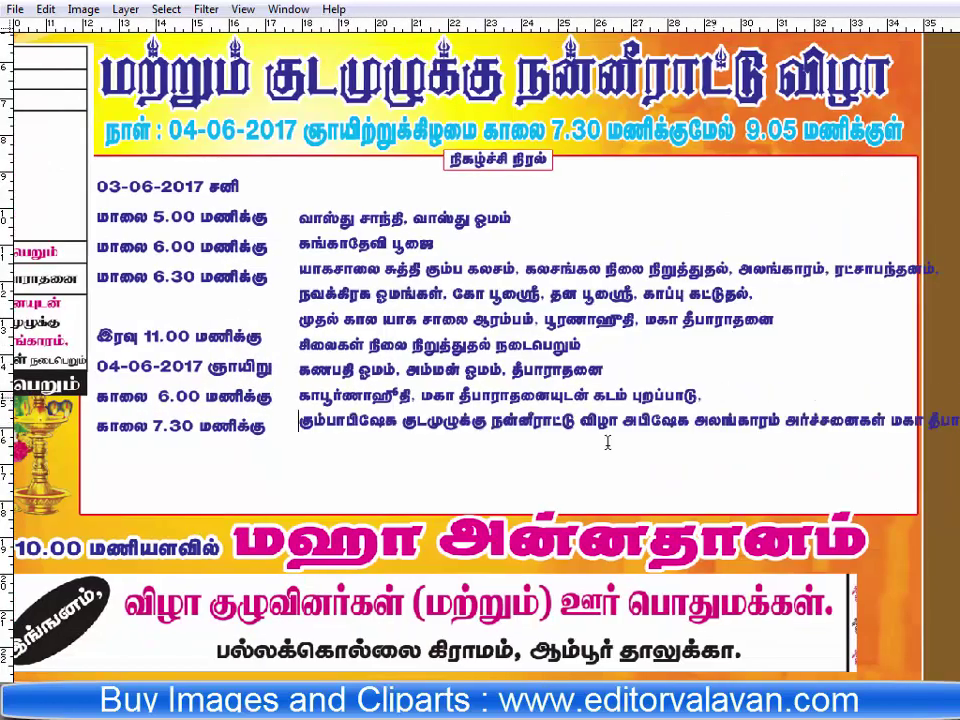
left_click(789, 422)
key("Return")
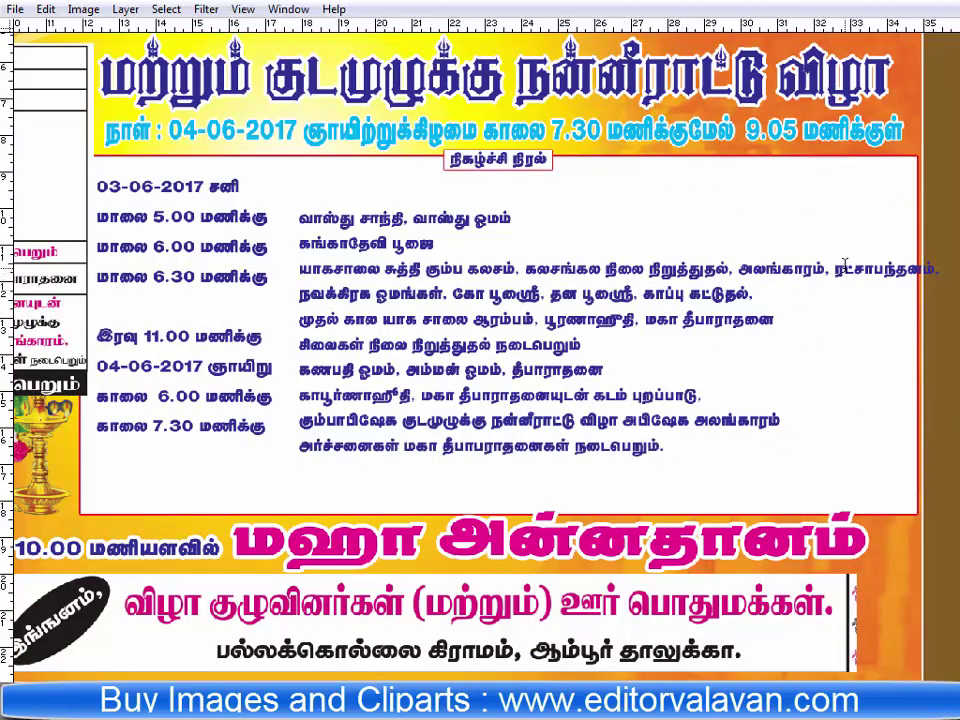
key("Return")
key("End")
key("Delete")
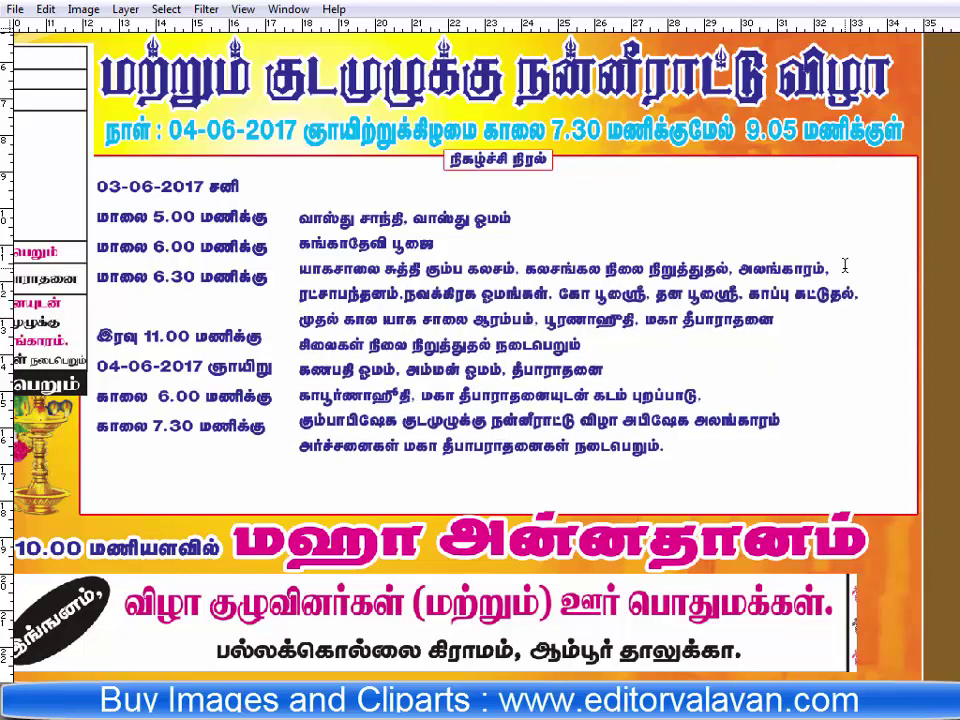
Scale the description block larger and stretch it toward the panel's top and bottom.
key("ctrl+Return")
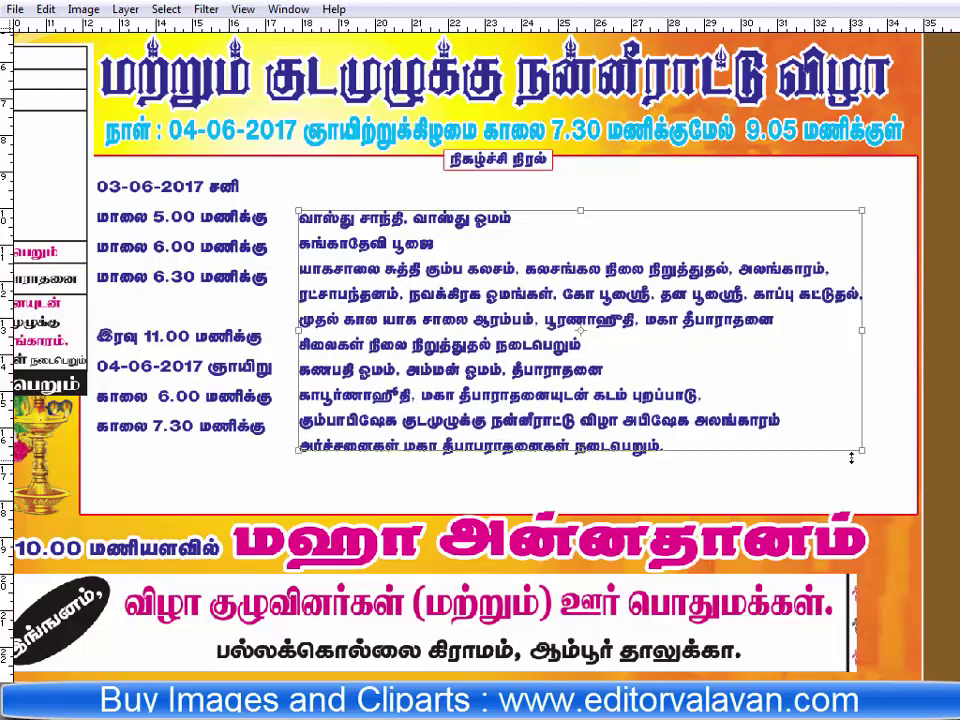
left_click_drag(851, 457, 914, 470)
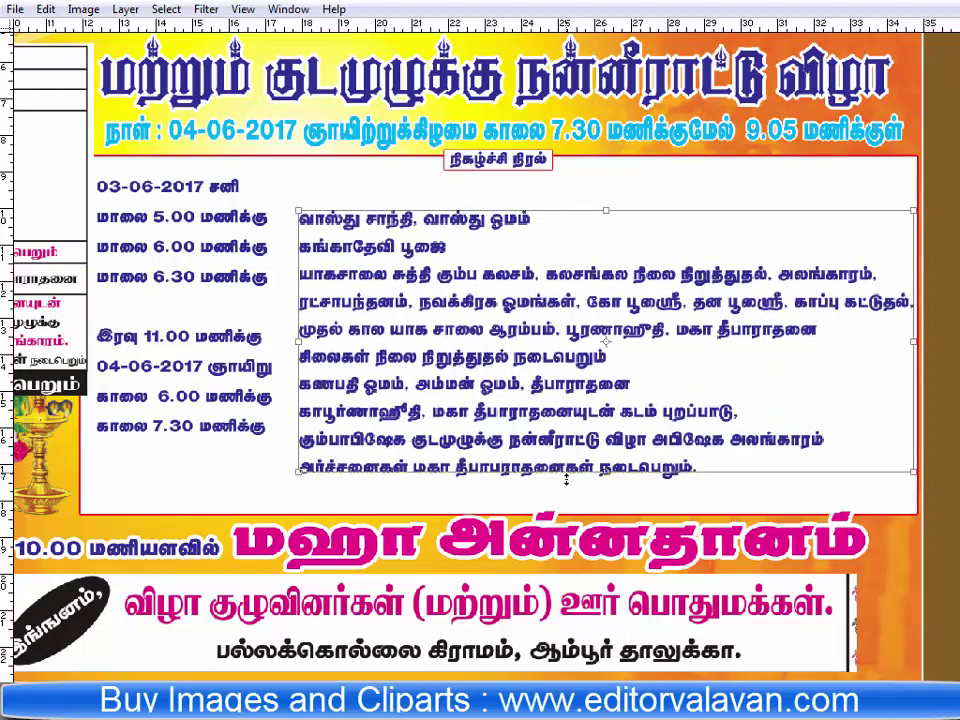
left_click_drag(566, 480, 566, 497)
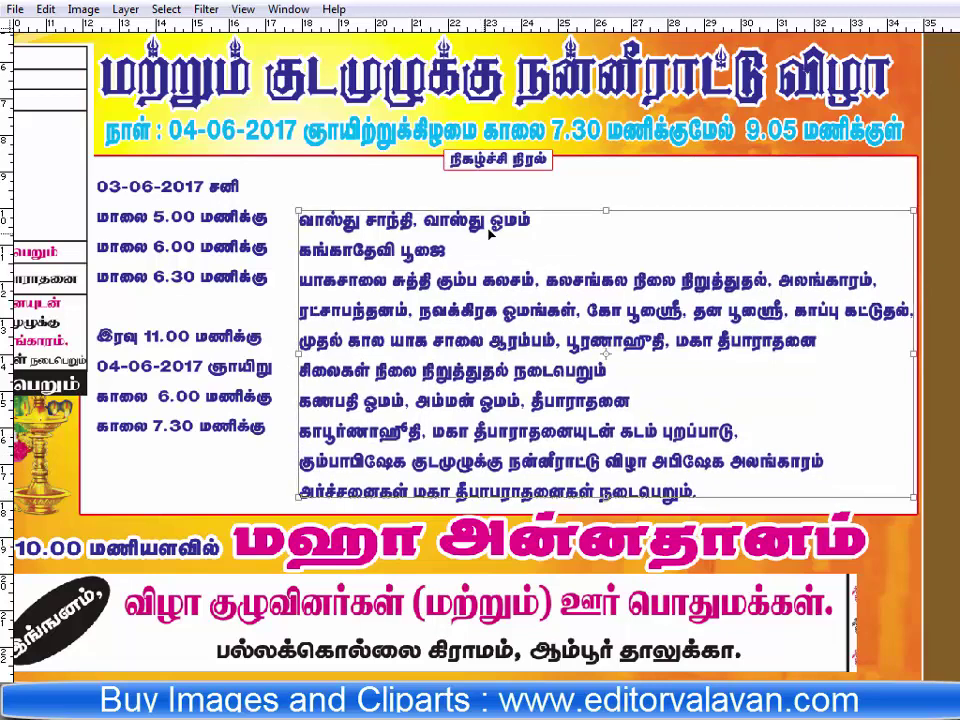
left_click_drag(507, 208, 507, 199)
Scale up the red-boxed நிகழ்ச்சி நிரல் label and nudge it into place above the schedule.
key("Return")
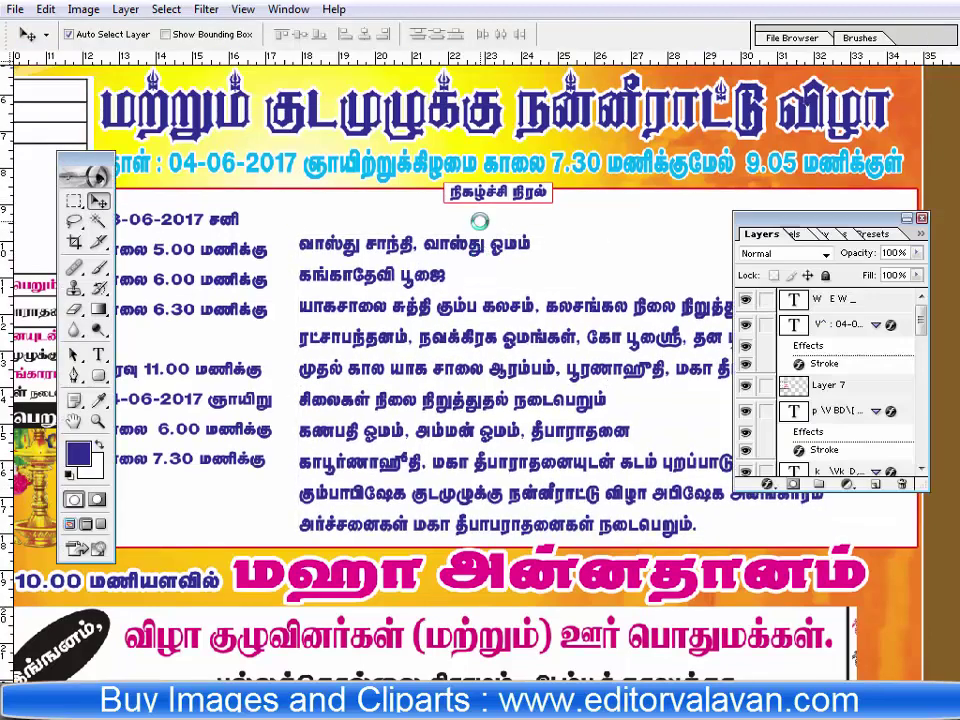
scroll(490, 376, "left", 6)
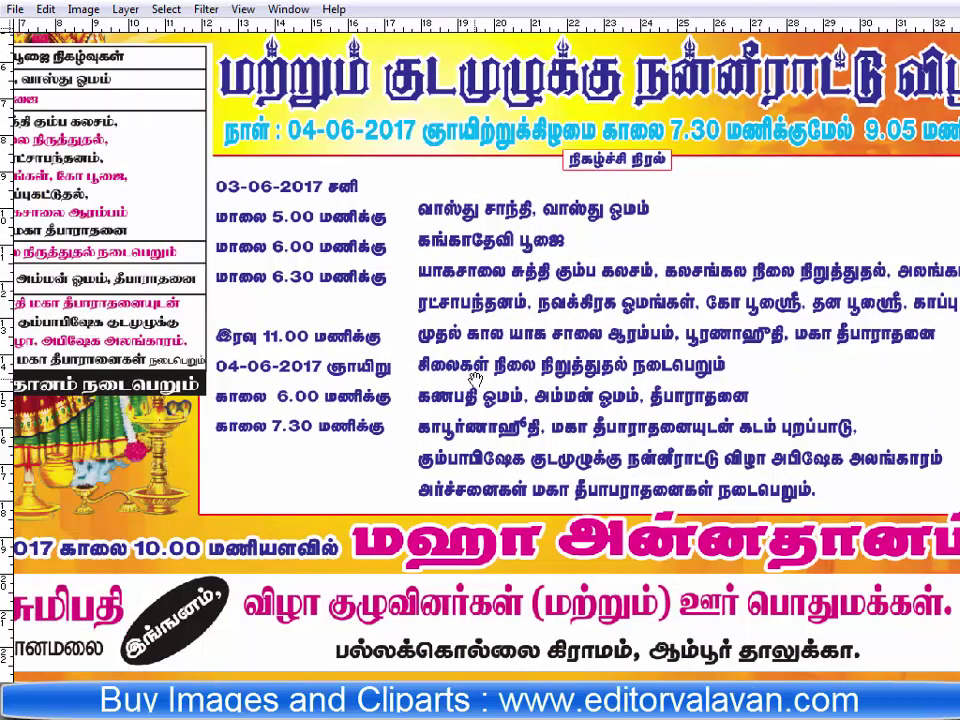
scroll(490, 376, "right", 3)
scroll(771, 540, "up", 3)
scroll(700, 300, "down", 2)
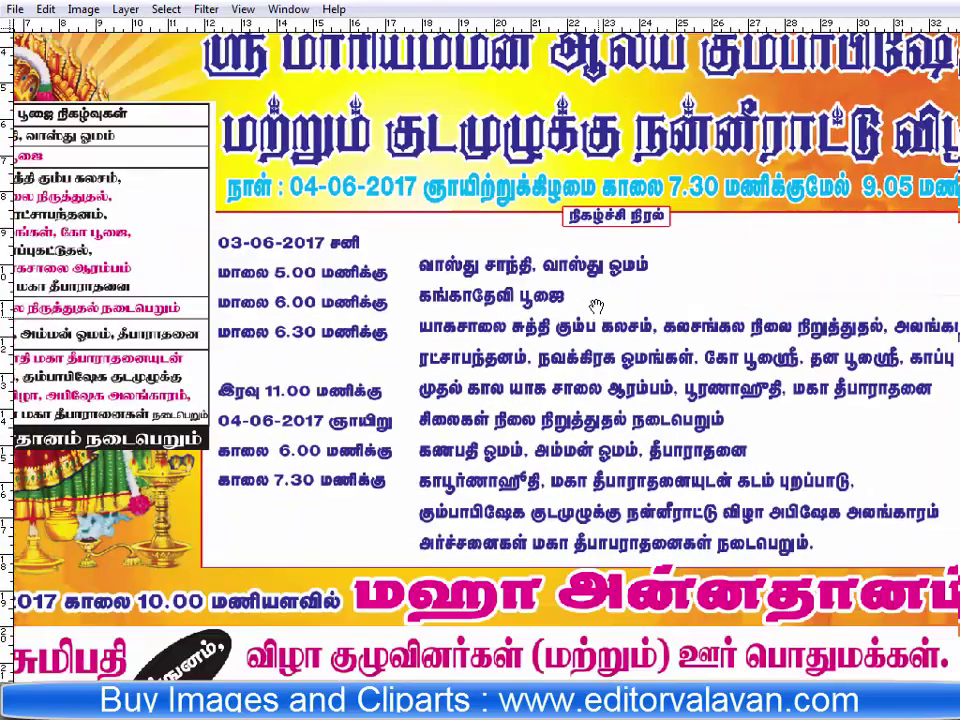
scroll(513, 230, "up", 3)
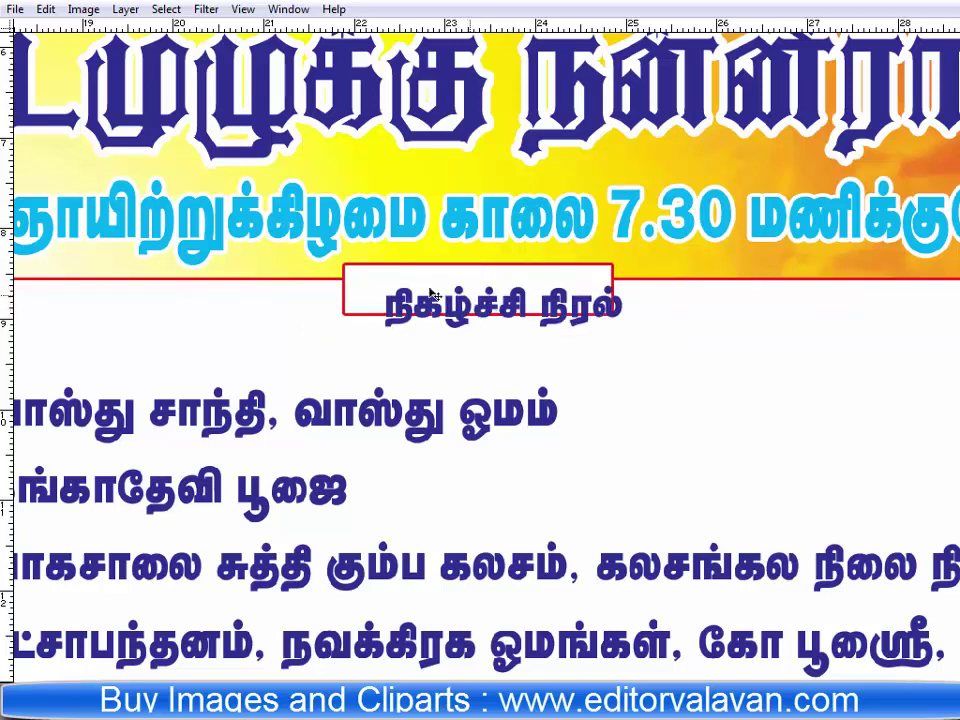
key("ctrl+t")
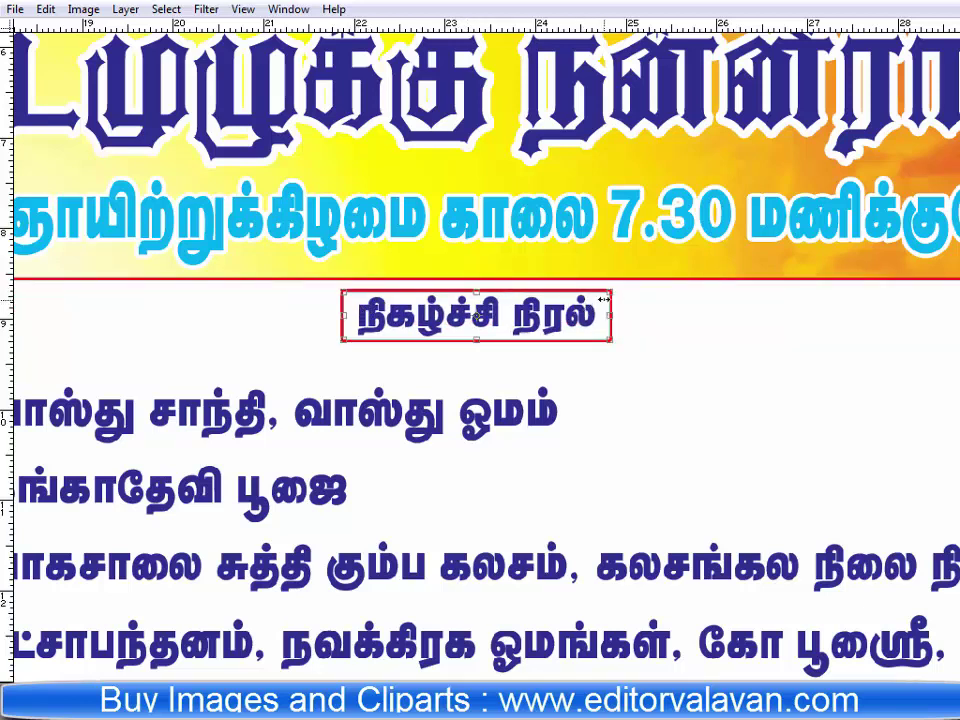
left_click_drag(611, 266, 683, 279)
key("Return")
left_click_drag(505, 320, 508, 316)
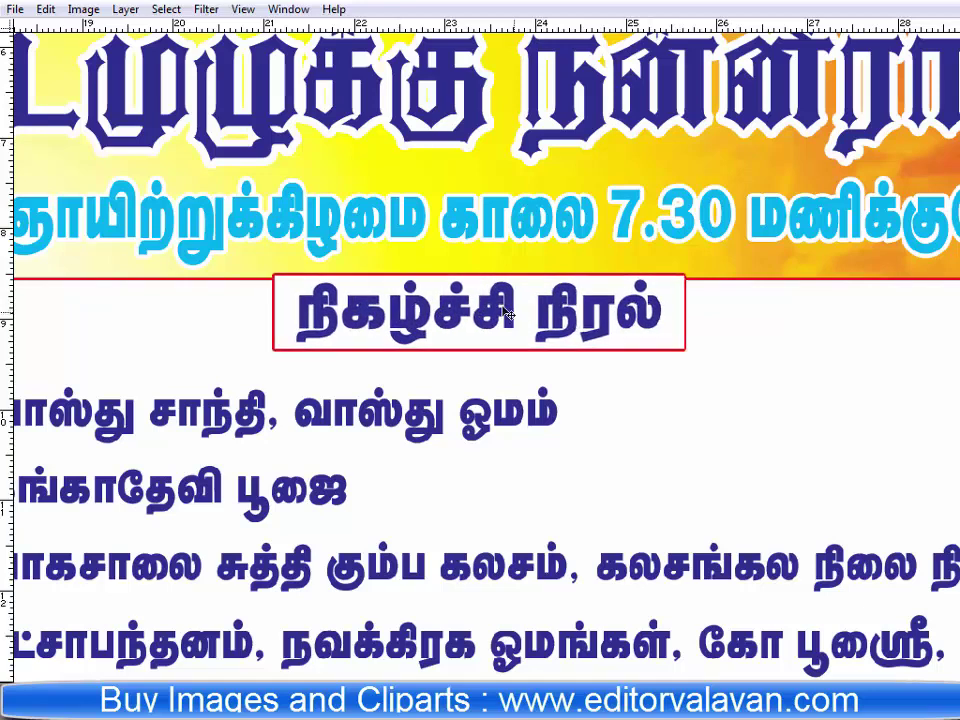
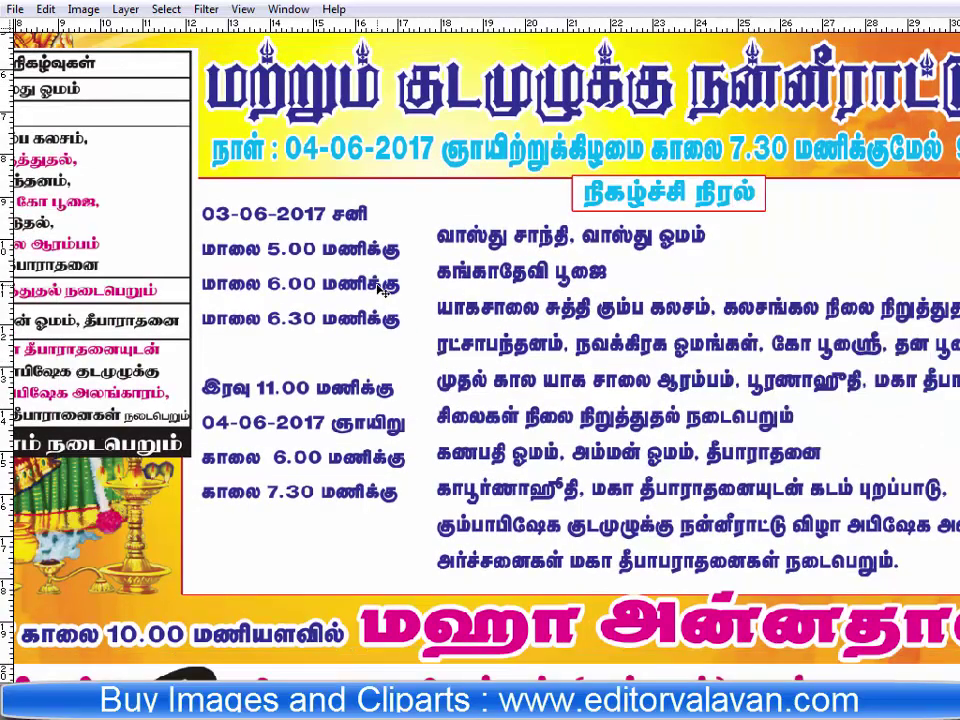
Colour the மாலை 5.00 மணிக்கு time line magenta.
scroll(380, 287, "left", 3)
left_click_drag(446, 160, 453, 146)
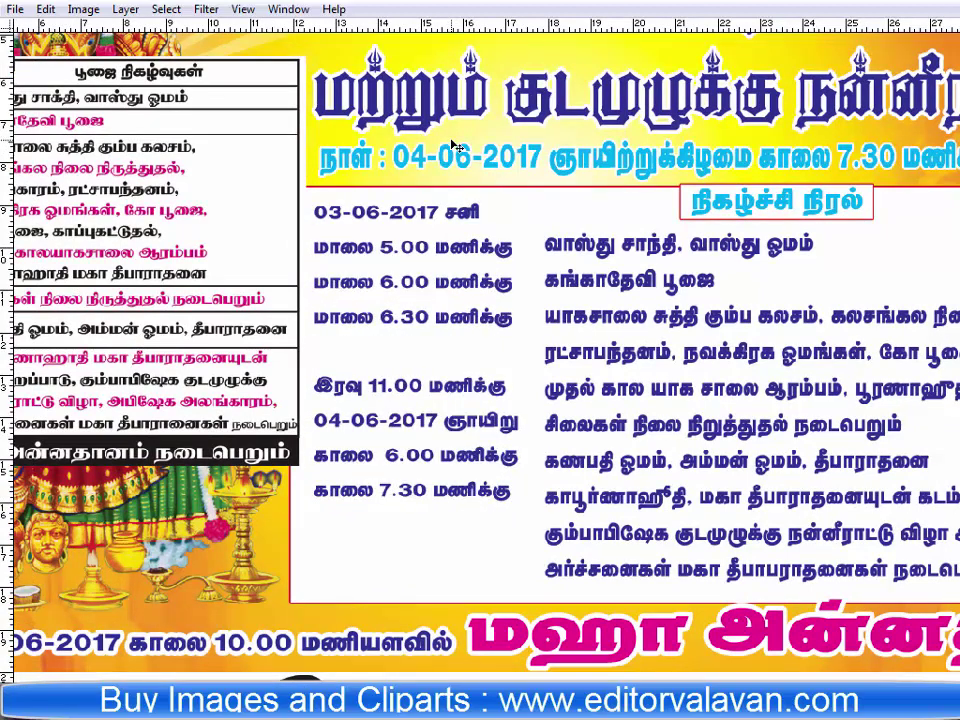
key("shift+End")
key("ctrl+t")
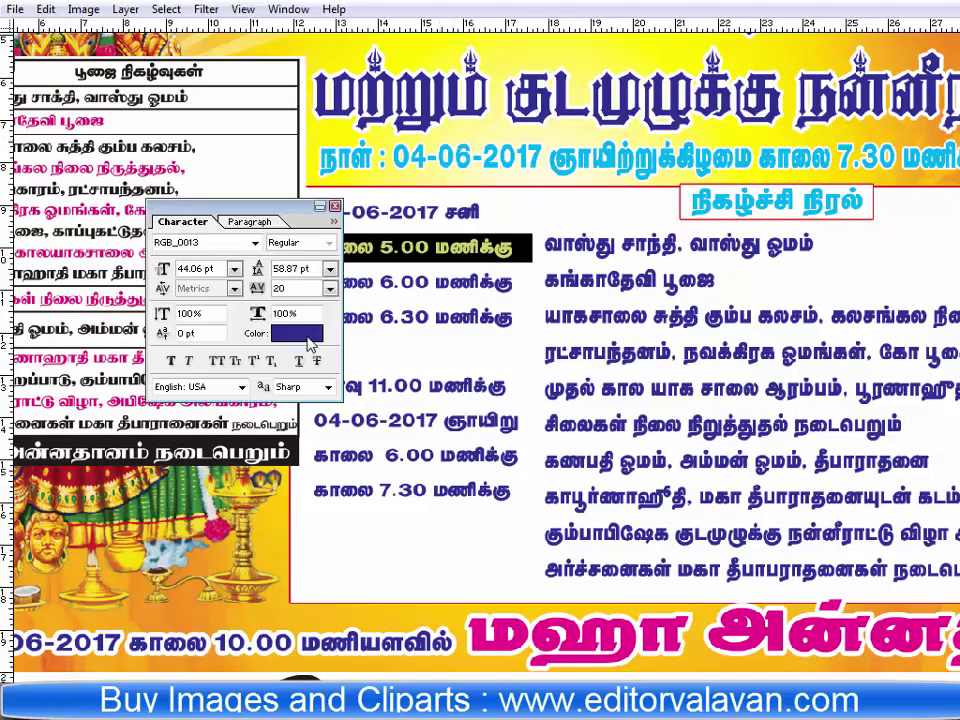
left_click(300, 334)
left_click(598, 229)
left_click(731, 199)
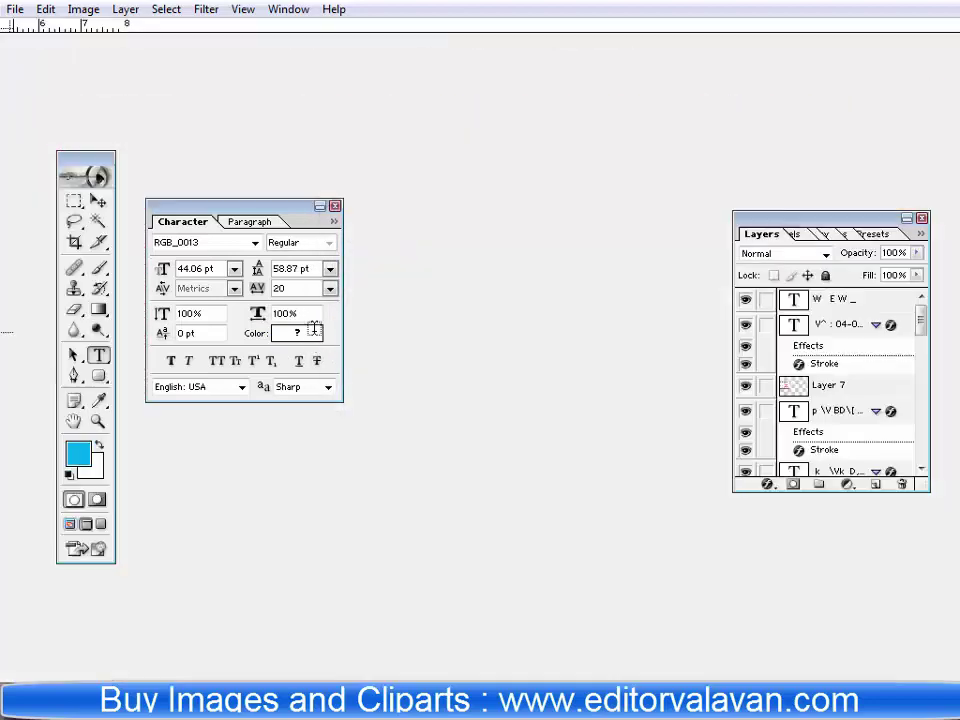
key("v")
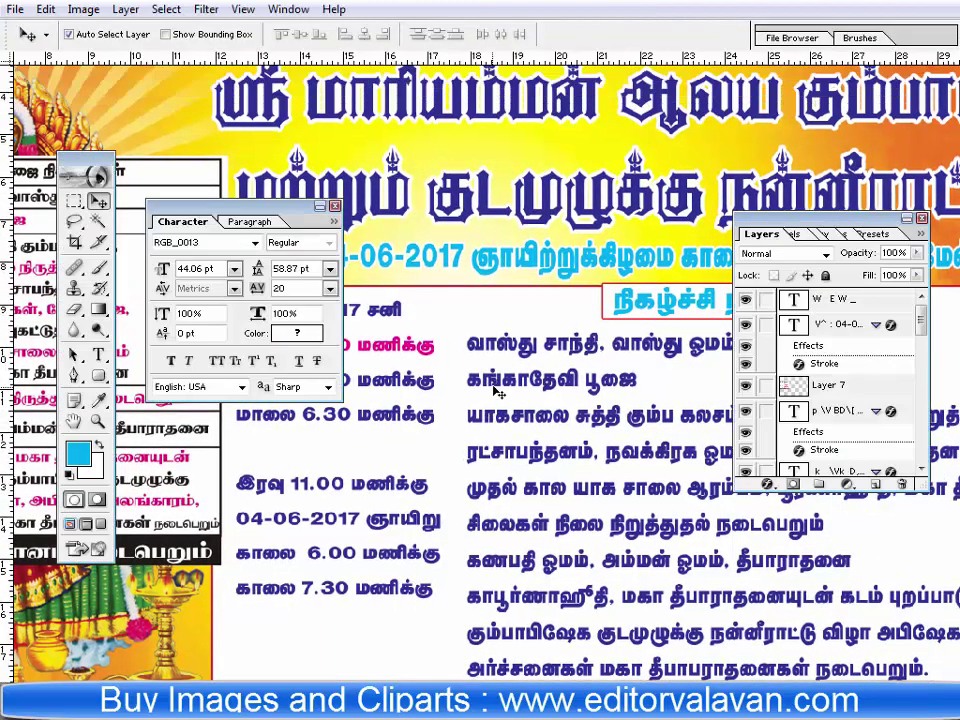
key("Tab")
Colour the வாஸ்து சாந்தி, வாஸ்து ஓமம் event line magenta.
left_click_drag(548, 304, 834, 304)
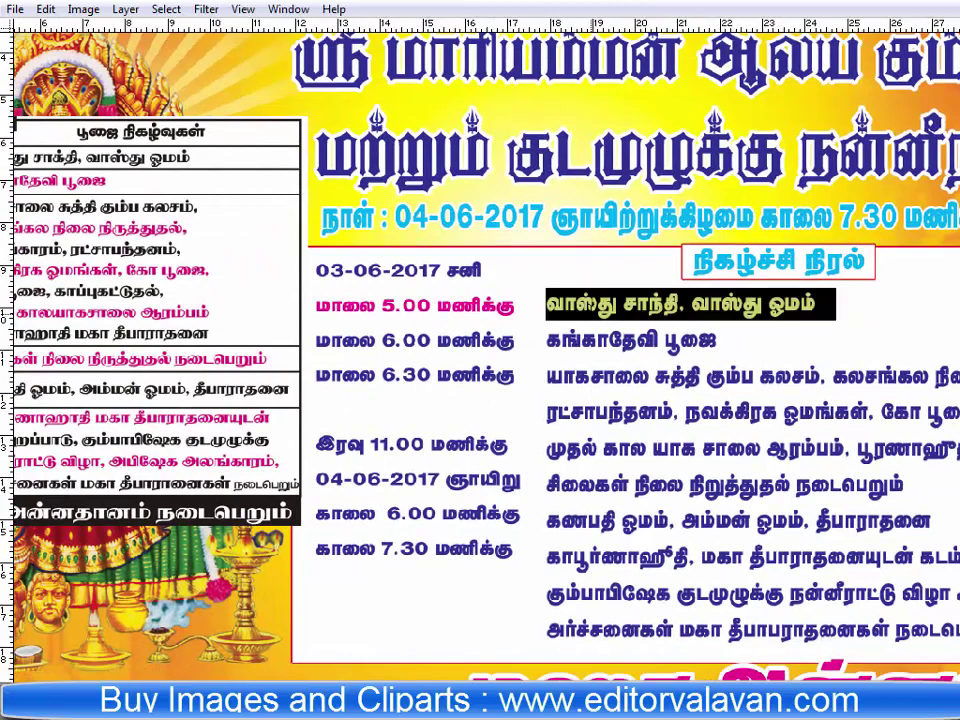
key("ctrl+t")
left_click(297, 338)
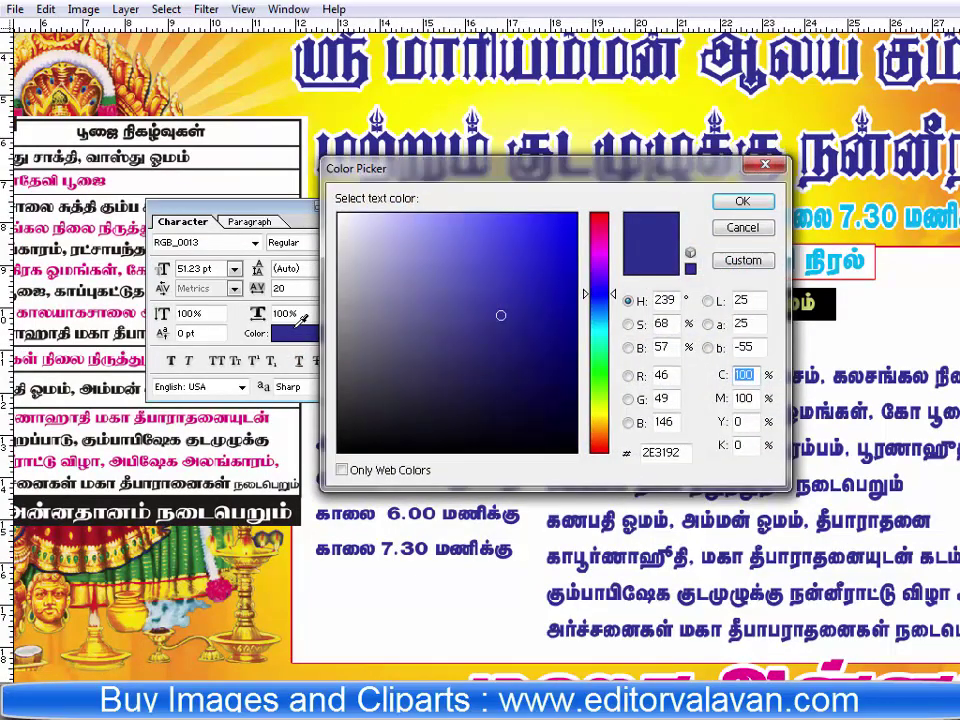
key("Return")
key("Tab")
key("Tab")
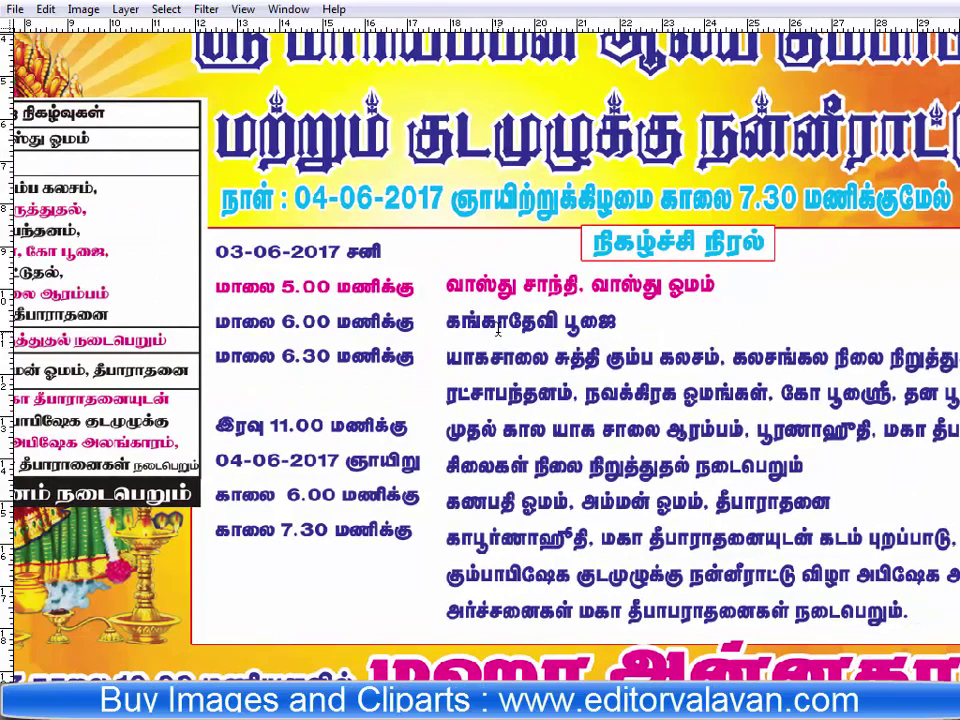
triple_click(498, 330)
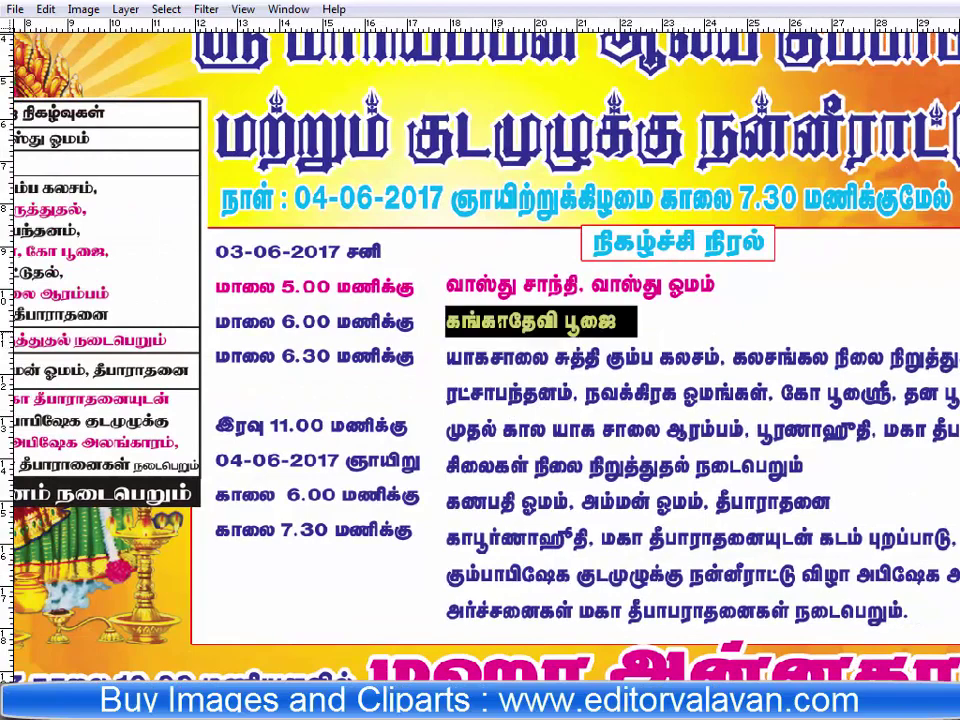
key("ctrl+h")
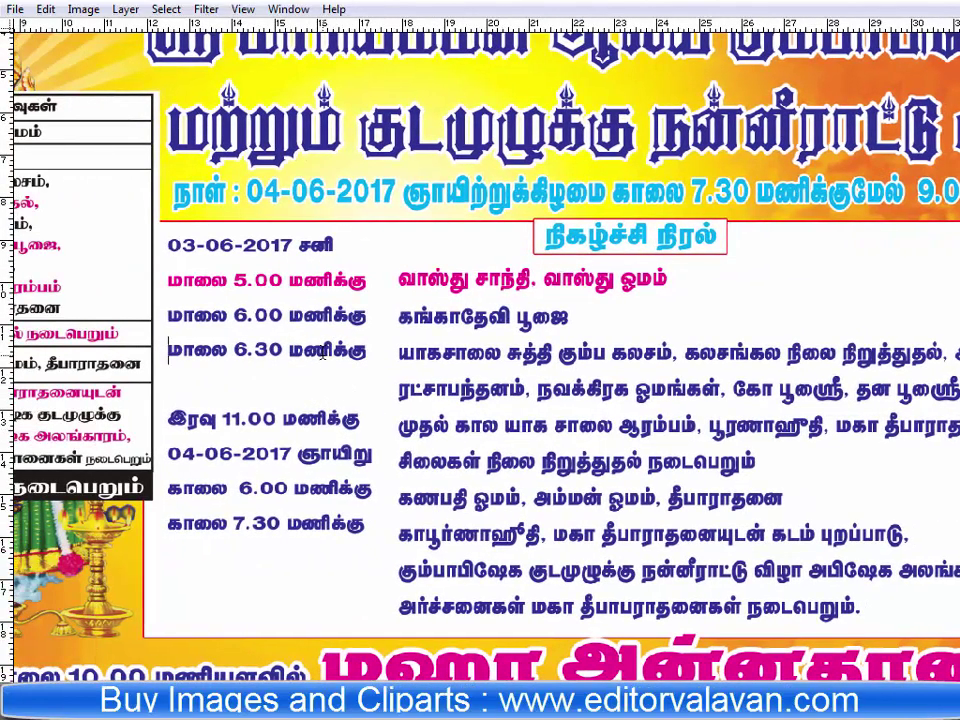
Colour the மாலை 6.30 மணிக்கு time line red (0/100).
triple_click(316, 352)
key("ctrl+t")
left_click(296, 333)
type("0")
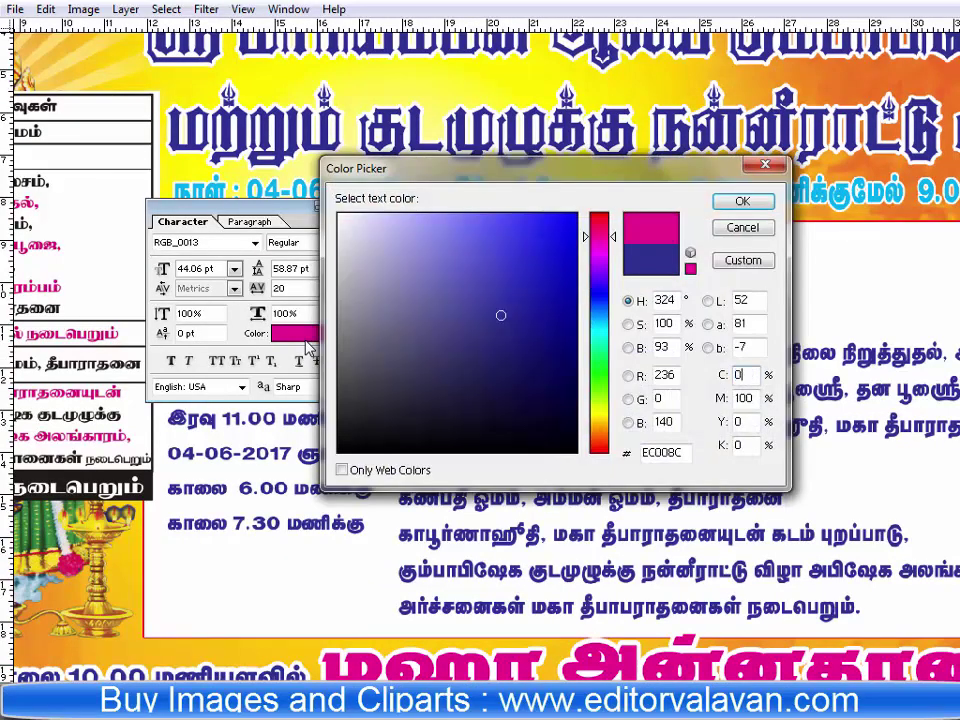
type("100")
key("Return")
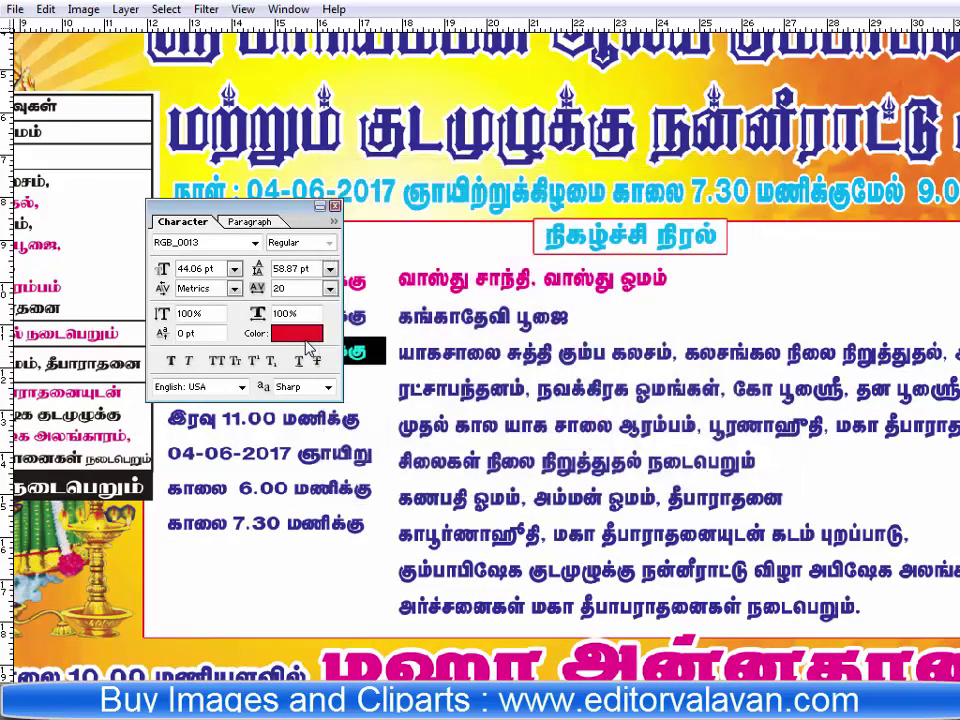
key("Tab")
key("Tab")
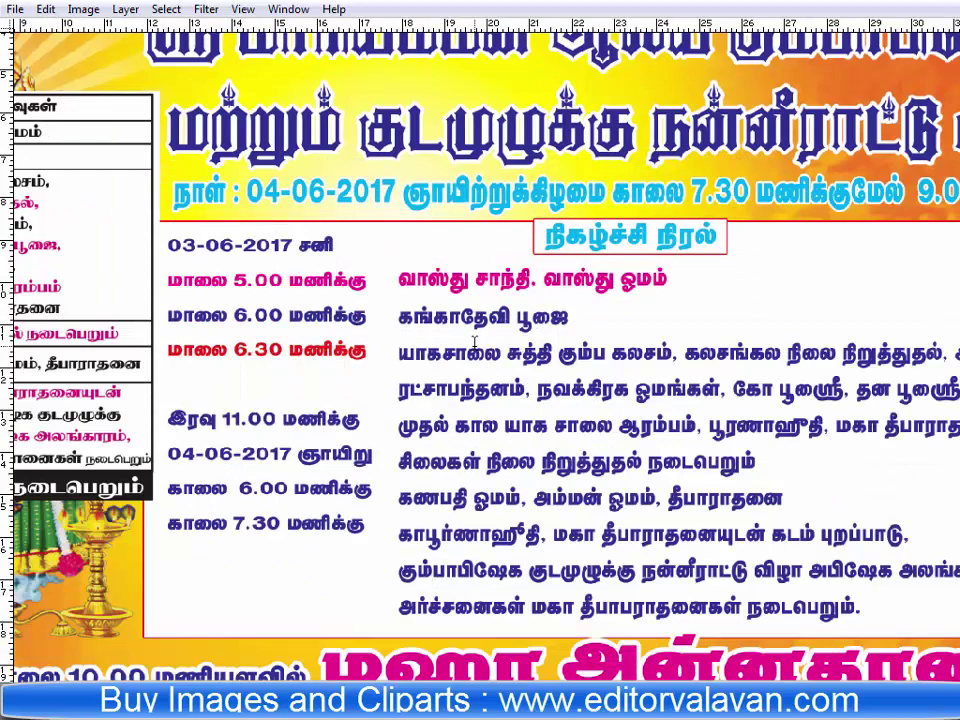
key("ctrl+minus")
Colour the three யாகசாலை event lines red (C0, M100, Y10).
triple_click(474, 348)
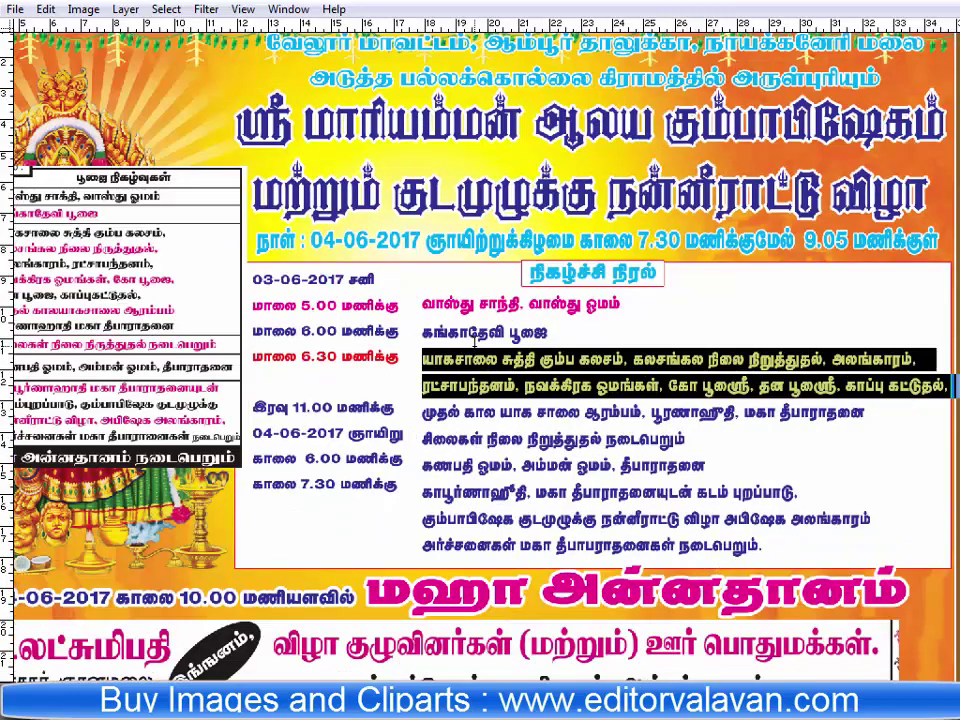
key("shift+Down")
key("ctrl+t")
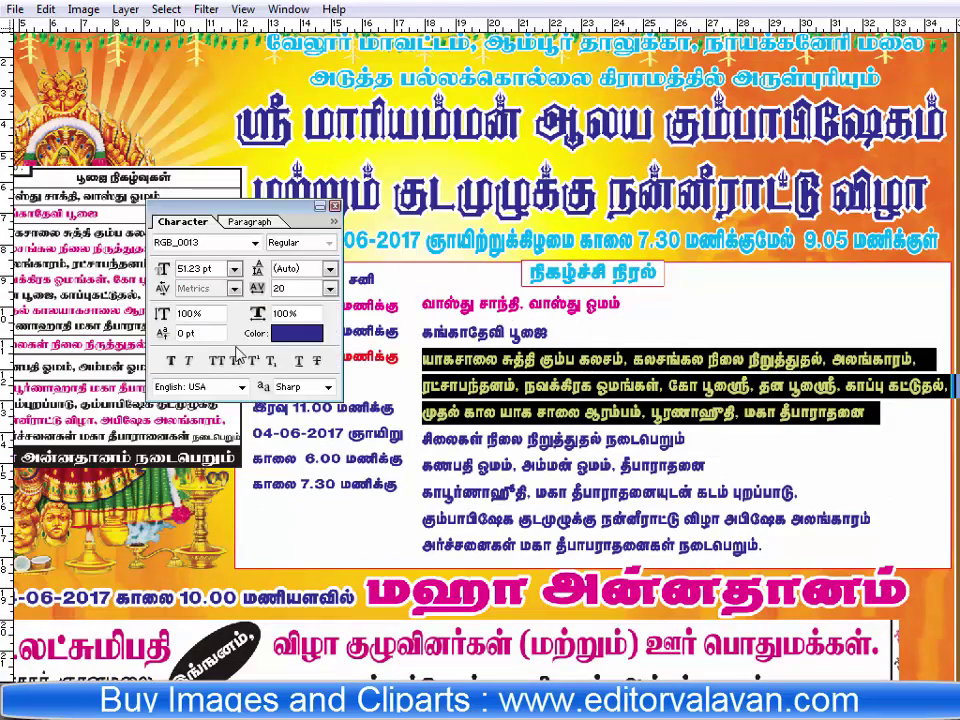
left_click(300, 347)
type("00")
key("Tab")
type("100")
key("Tab")
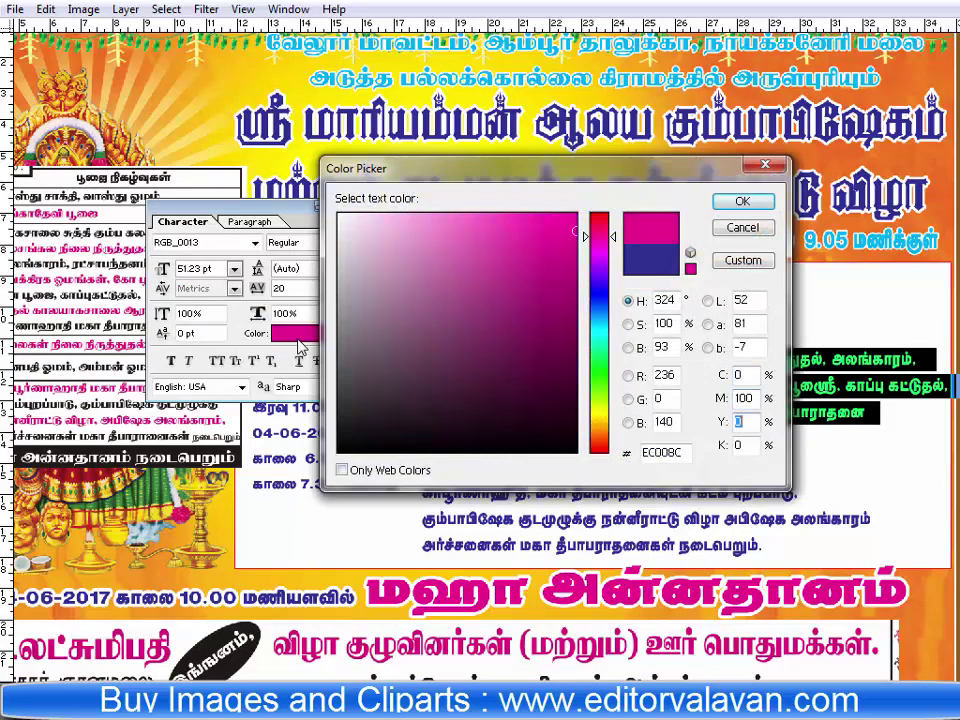
type("10")
key("Return")
key("ctrl+t")
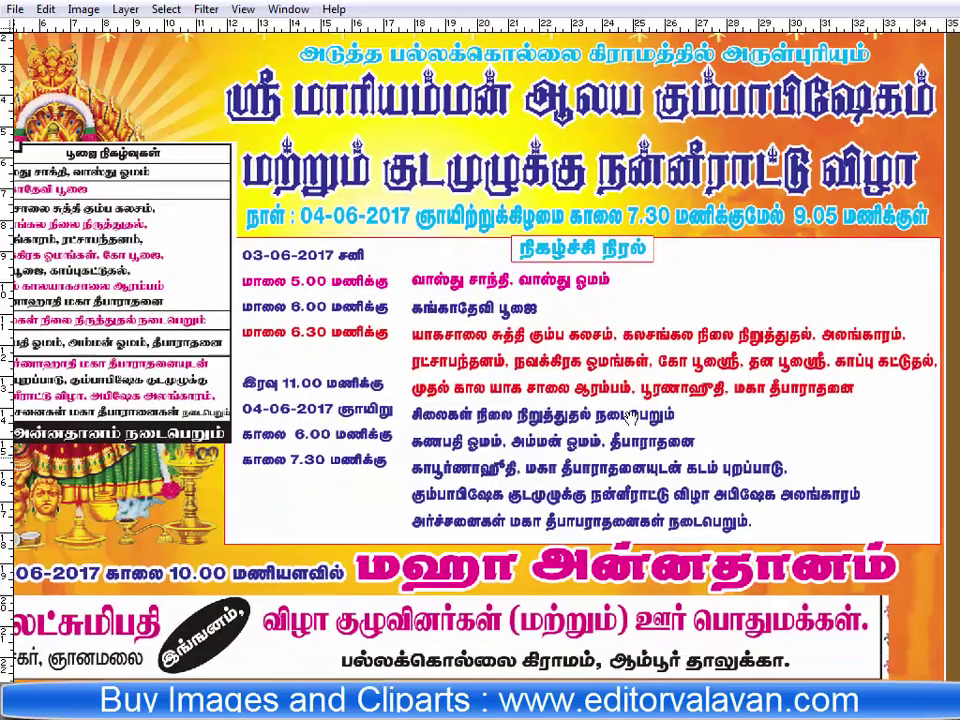
Add one blank line above இரவு 11.00 மணிக்கு to realign the time column.
scroll(535, 422, "up", 1)
key("Return")
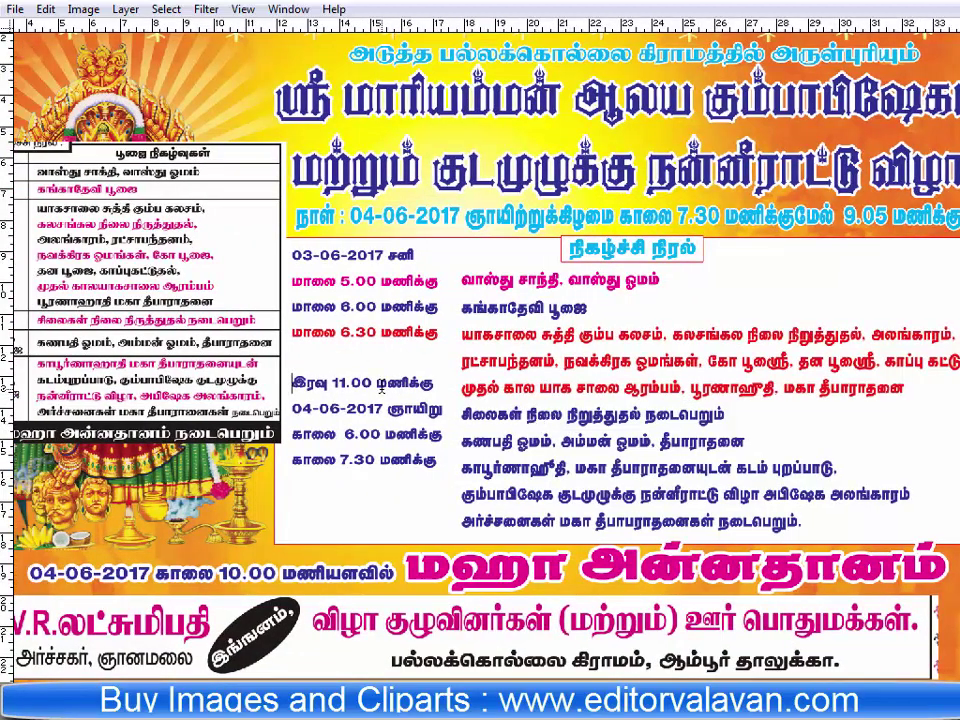
key("Return")
key("BackSpace")
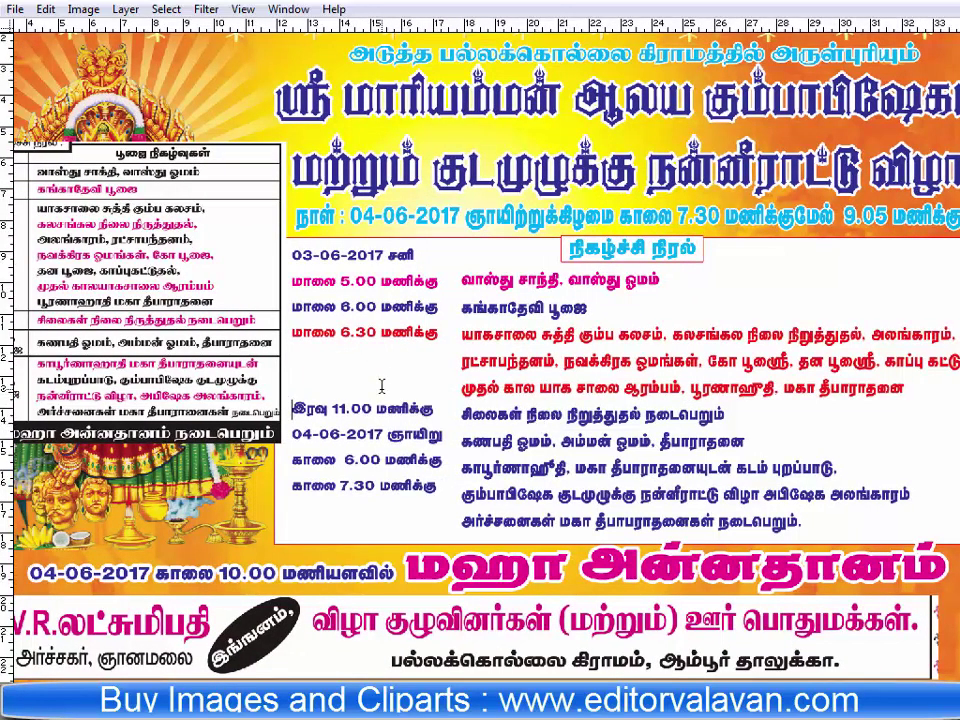
key("shift+End")
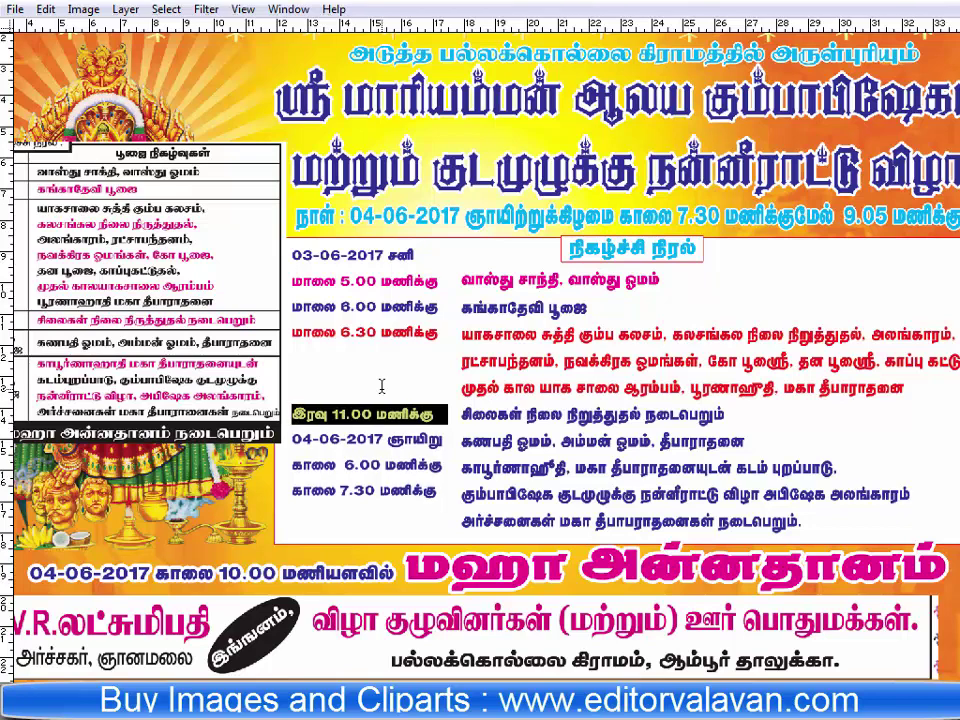
key("ctrl+Return")
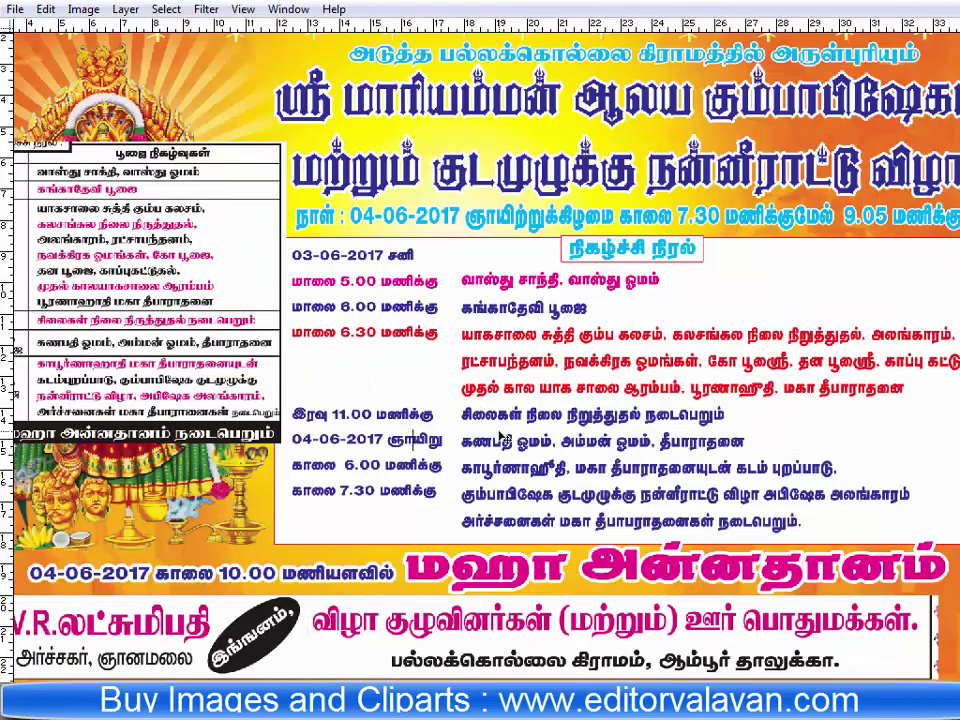
Move கணபதி ஓமம் to the 6.00 row and restore காயூர்னாஹுதி beside 7.30.
key("Return")
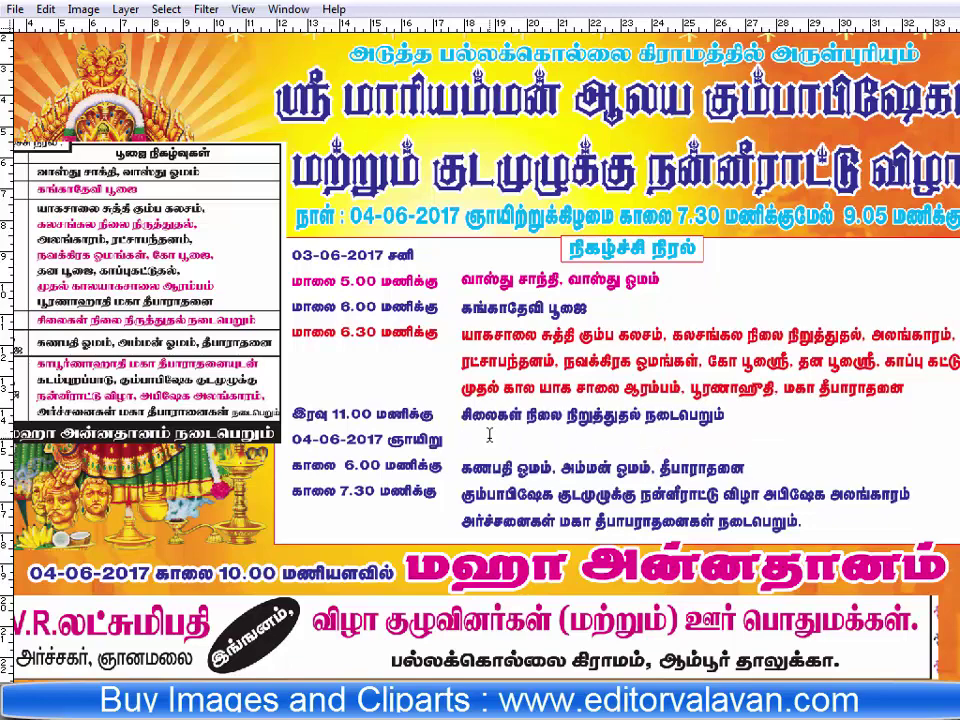
key("ctrl+v")
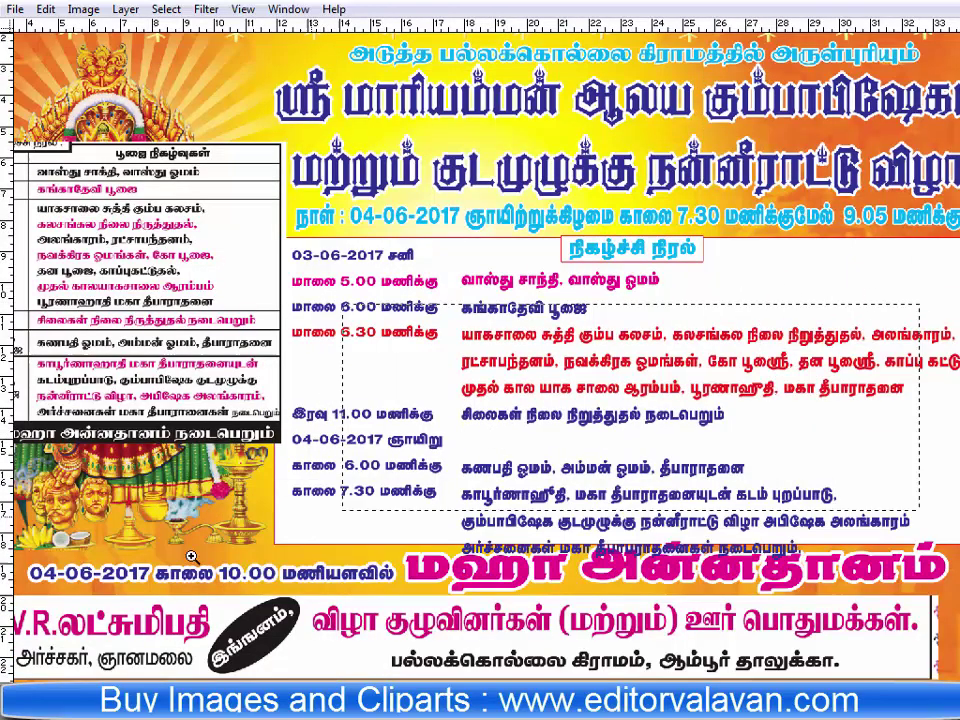
left_click(790, 291)
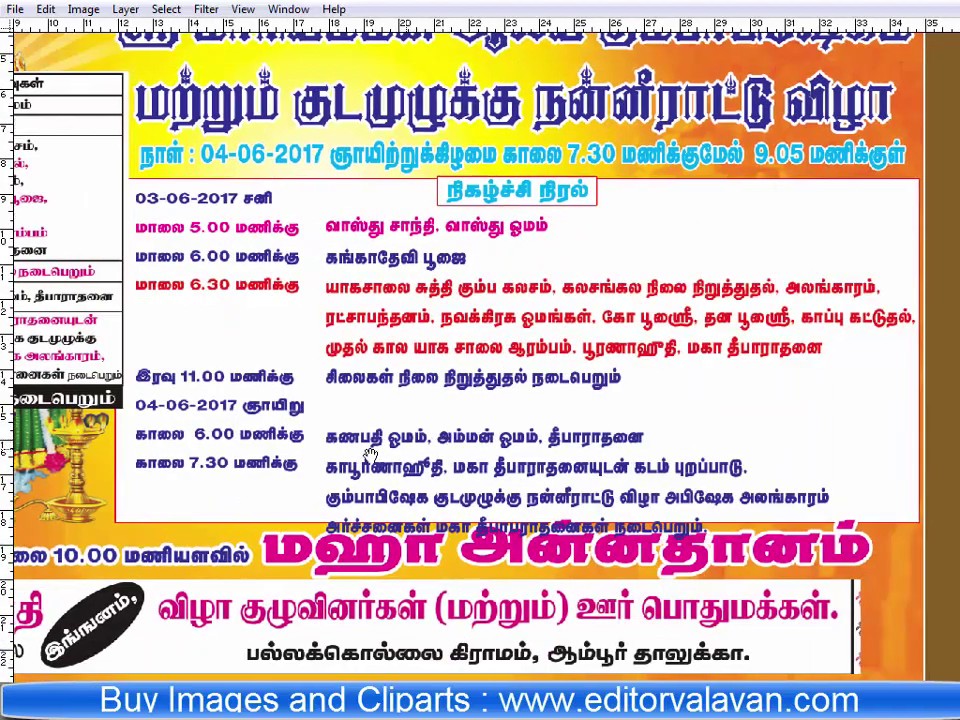
left_click_drag(370, 455, 436, 455)
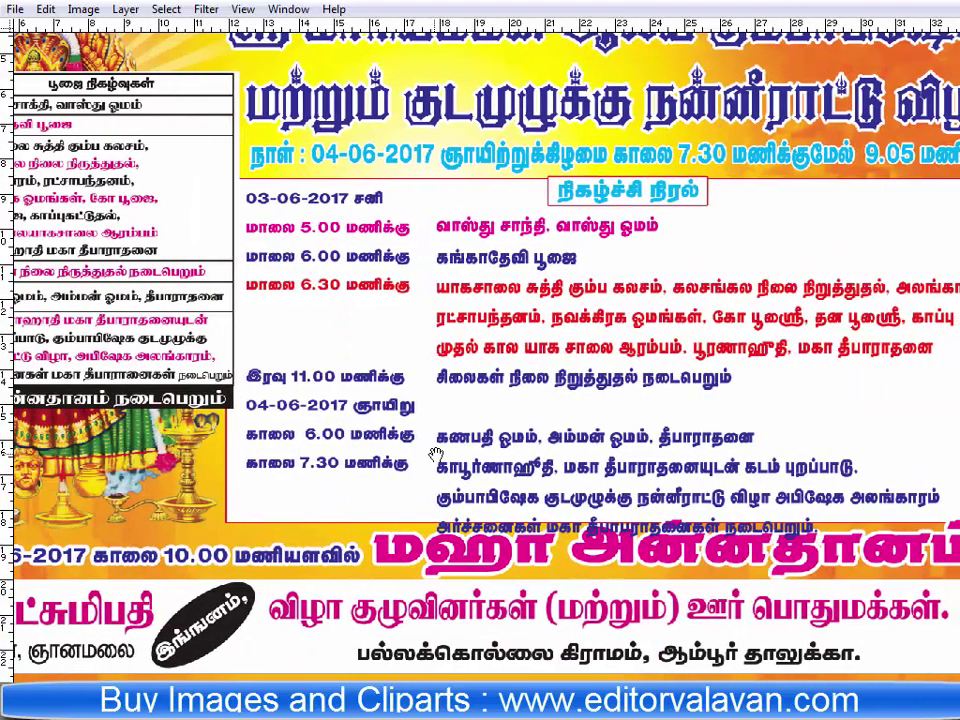
Colour the காலை 6.00 மணிக்கு line and the next schedule line magenta.
left_click_drag(246, 436, 430, 436)
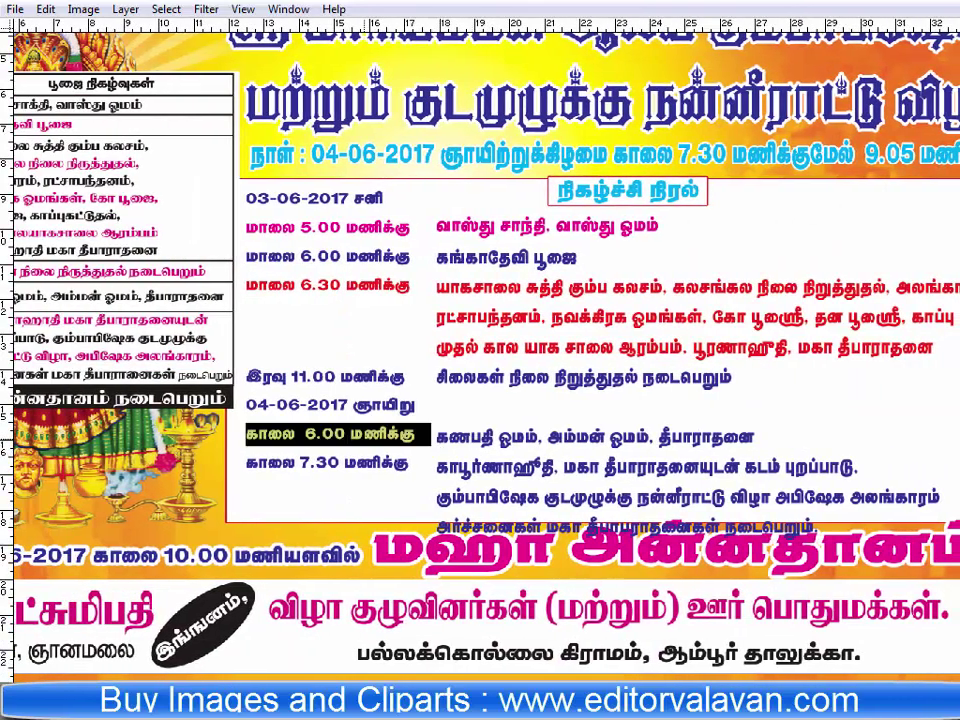
key("ctrl+t")
left_click(300, 336)
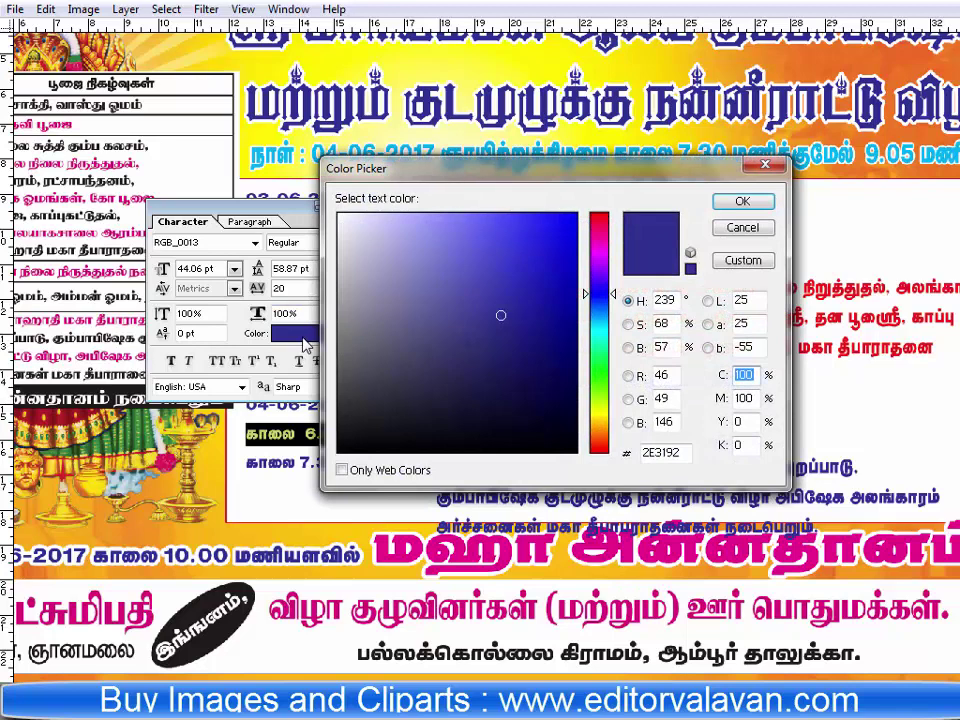
type("0")
key("Return")
key("ctrl+Return")
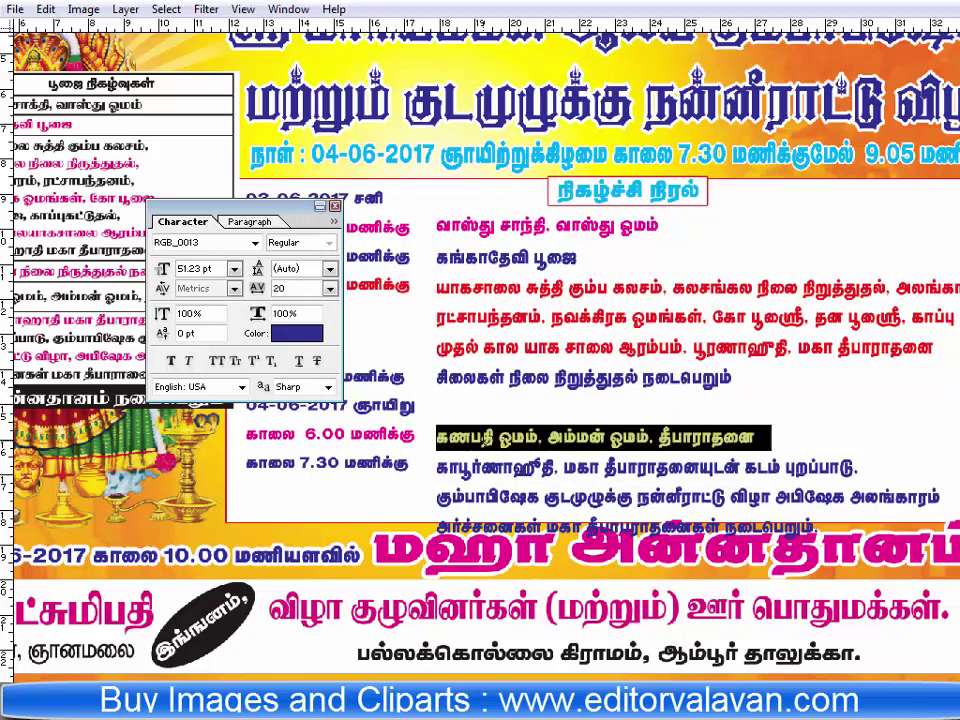
left_click(300, 333)
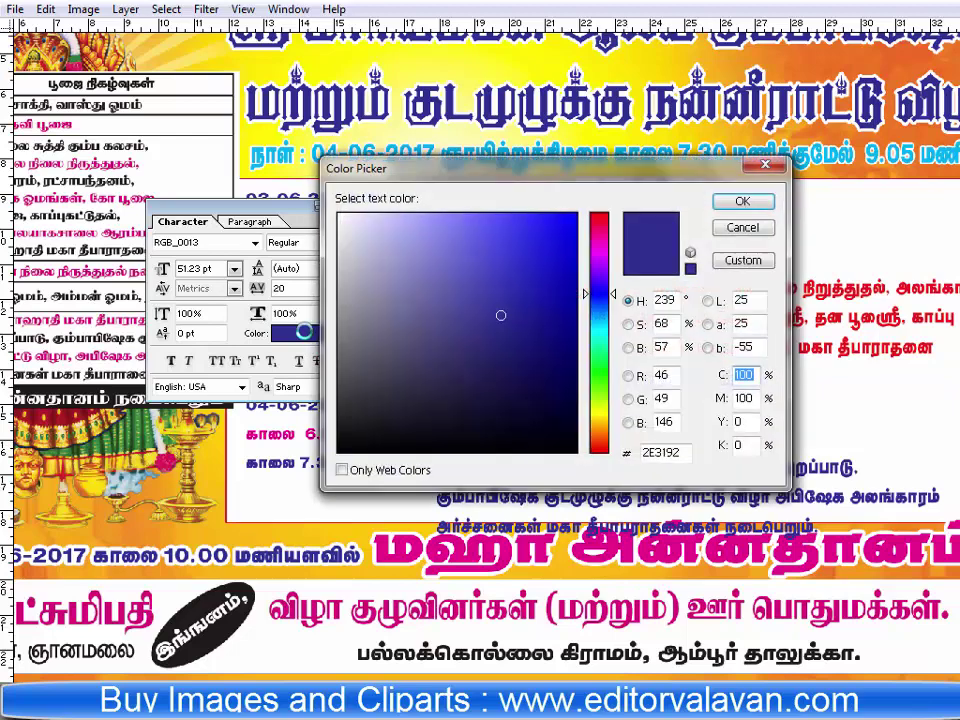
type("0")
key("Return")
key("Tab")
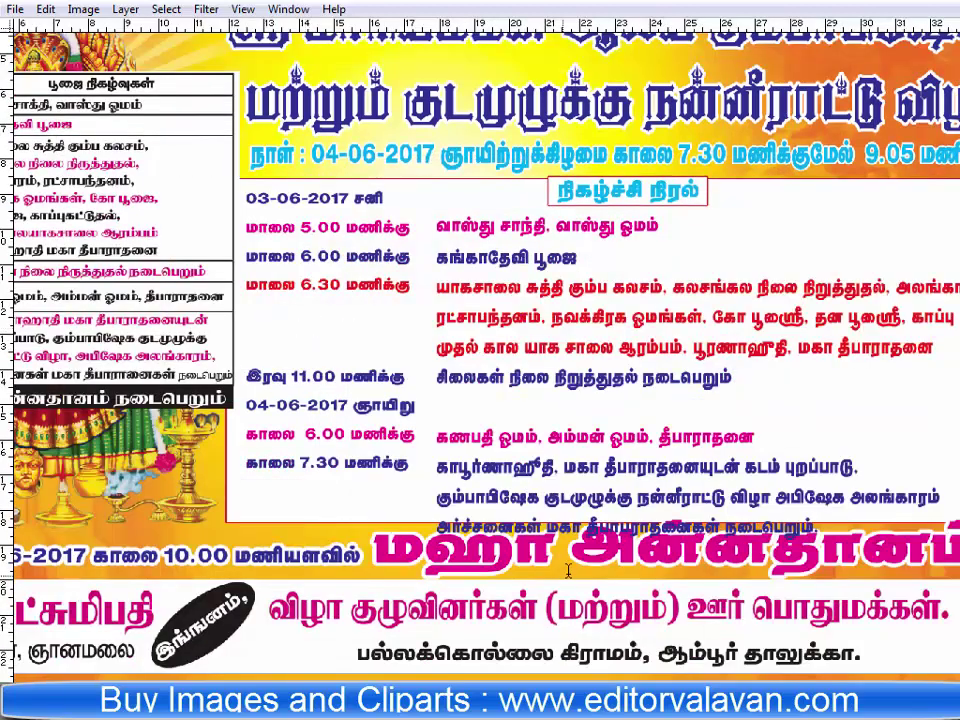
Colour the 04-06-2017 ஞாயிறு date line red (C0, M100).
triple_click(365, 408)
key("ctrl+t")
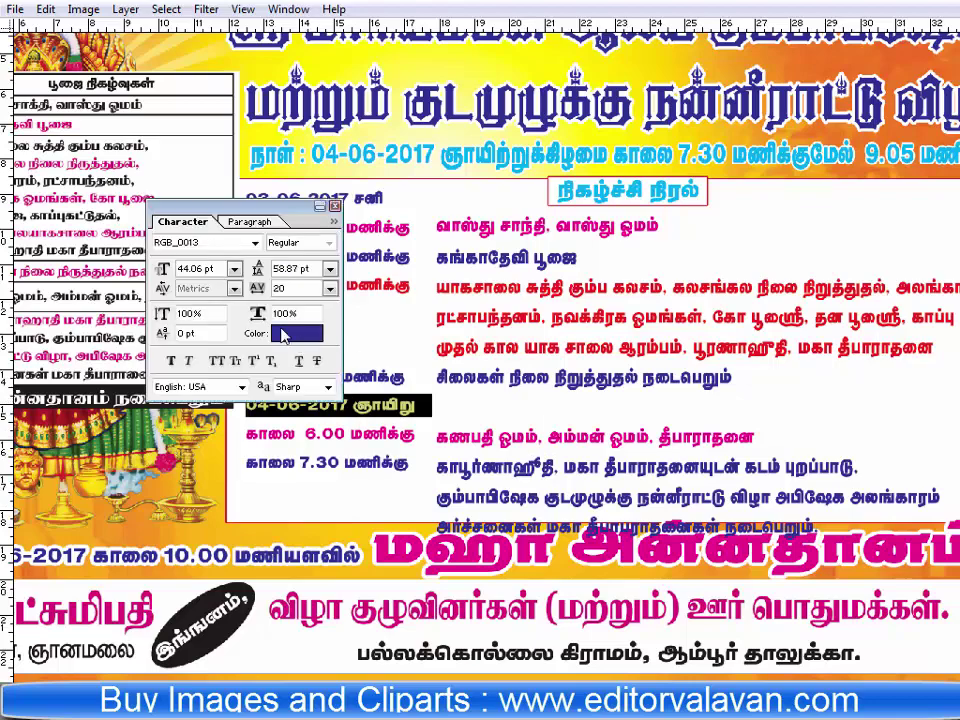
left_click(284, 334)
type("0")
key("Tab")
key("Tab")
type("100")
key("Return")
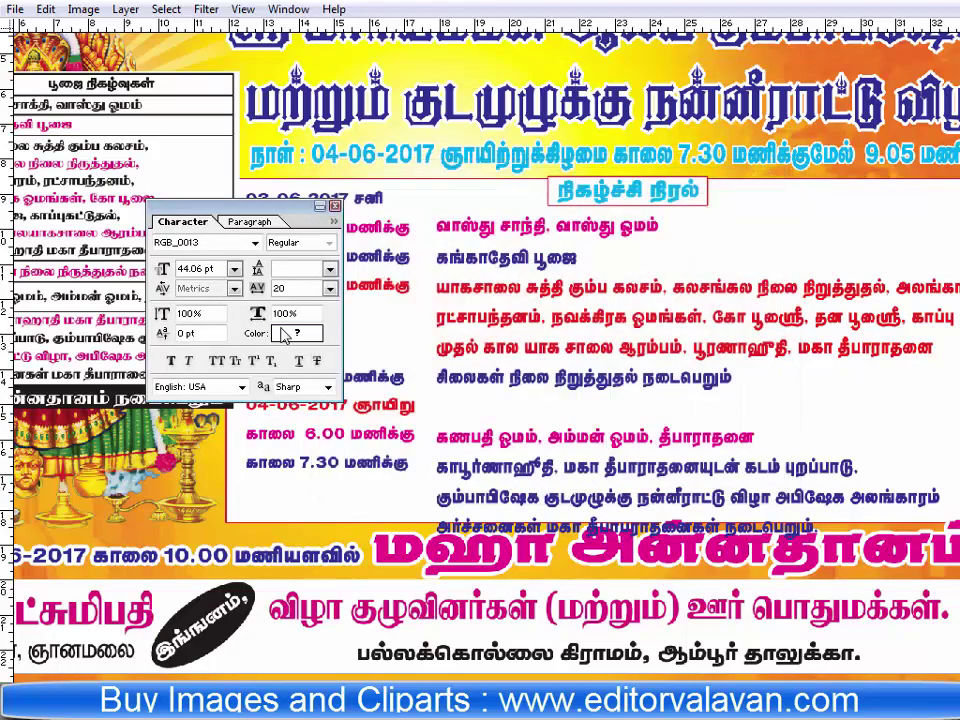
key("ctrl+t")
key("Tab")
key("Tab")
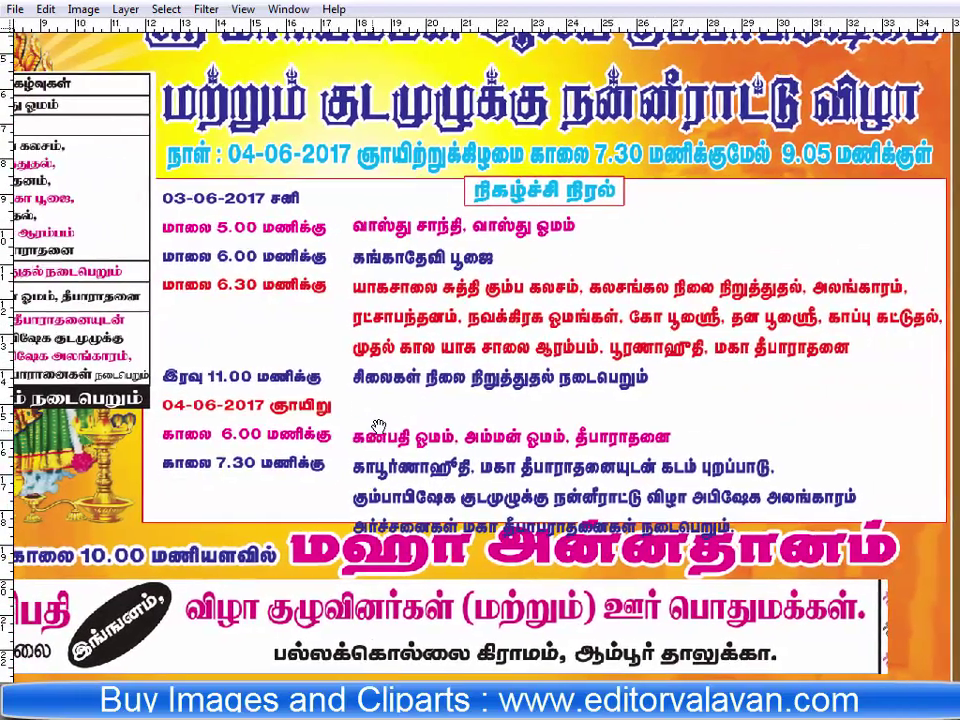
Select the 03-06-2017 schedule text layer and squash its height to fit the box.
scroll(378, 428, "left", 2)
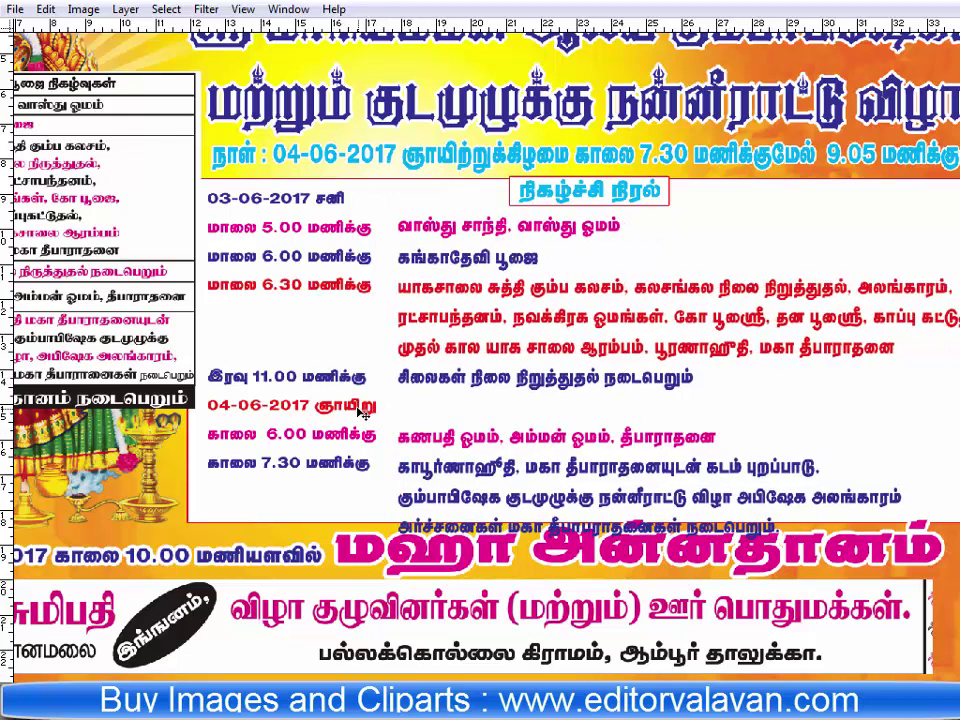
right_click(376, 414)
left_click(378, 419)
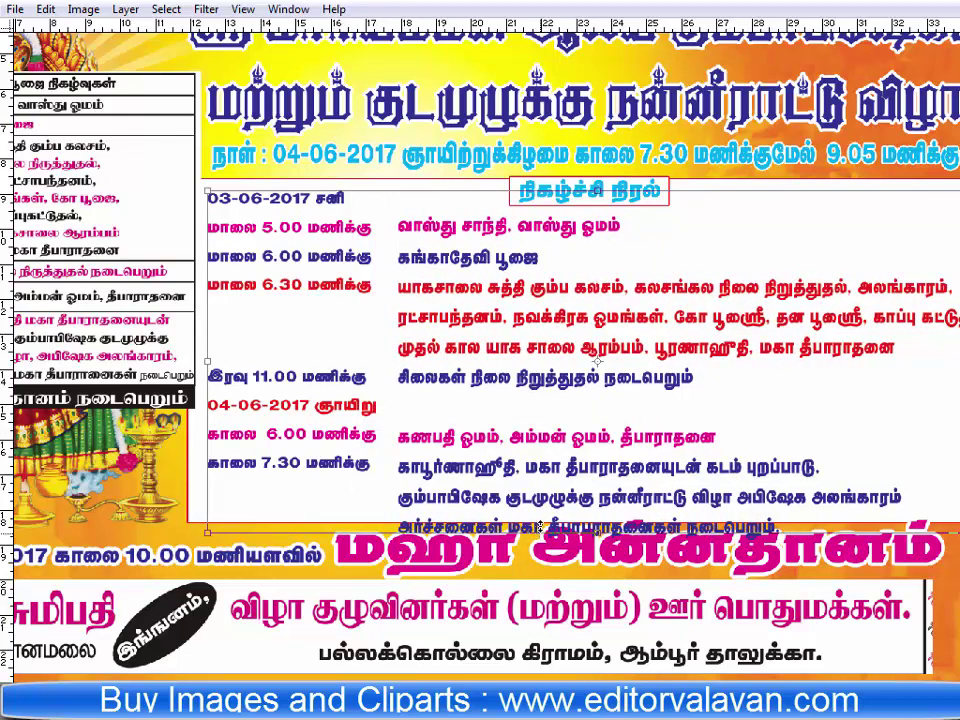
left_click_drag(541, 527, 543, 514)
Apply the schedule text resize and delete the old schedule table layer.
key("Return")
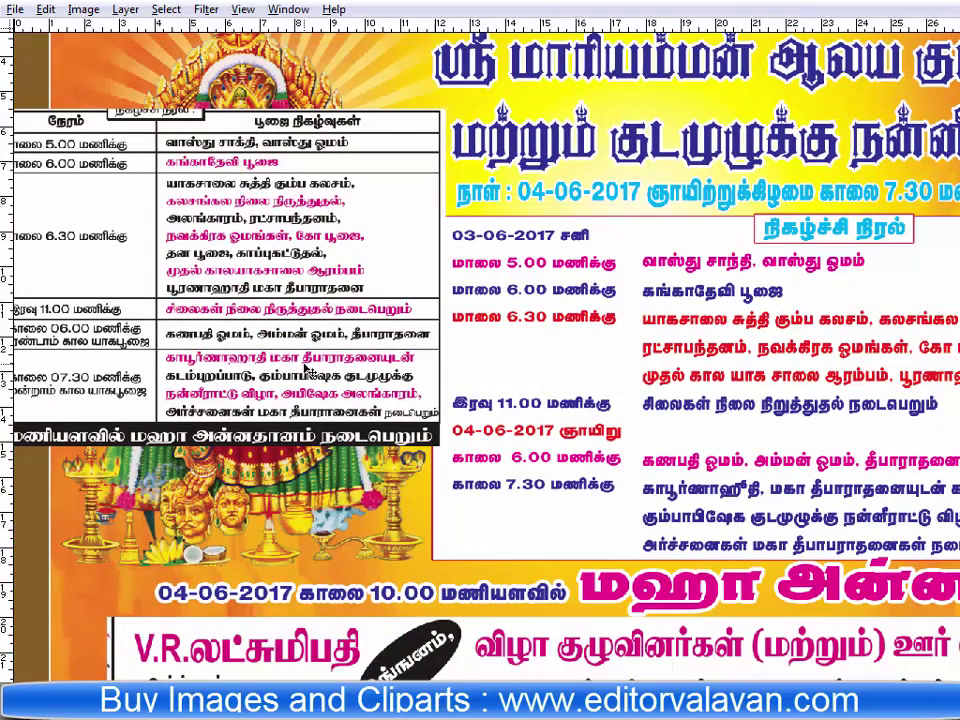
left_click(125, 9)
mouse_move(154, 72)
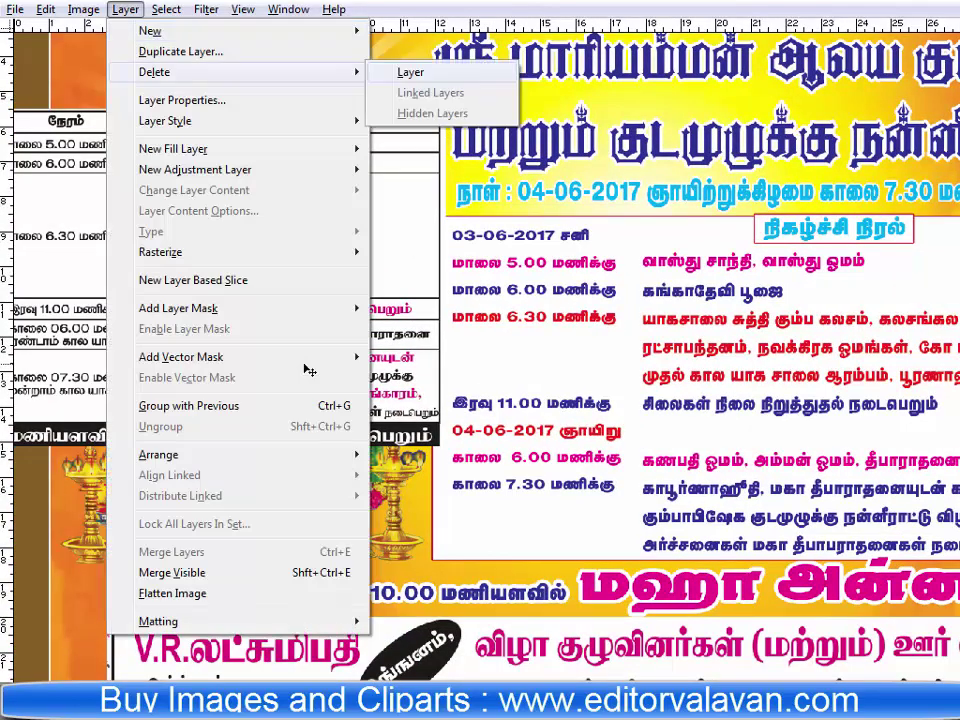
left_click(407, 71)
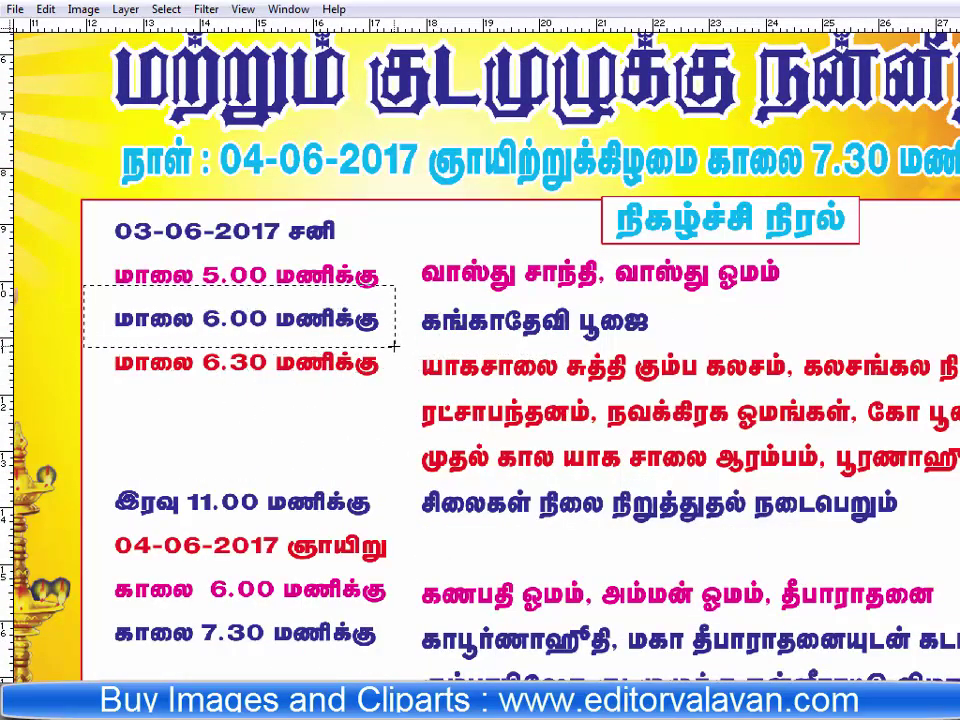
scroll(400, 344, "right", 5)
scroll(900, 300, "right", 3)
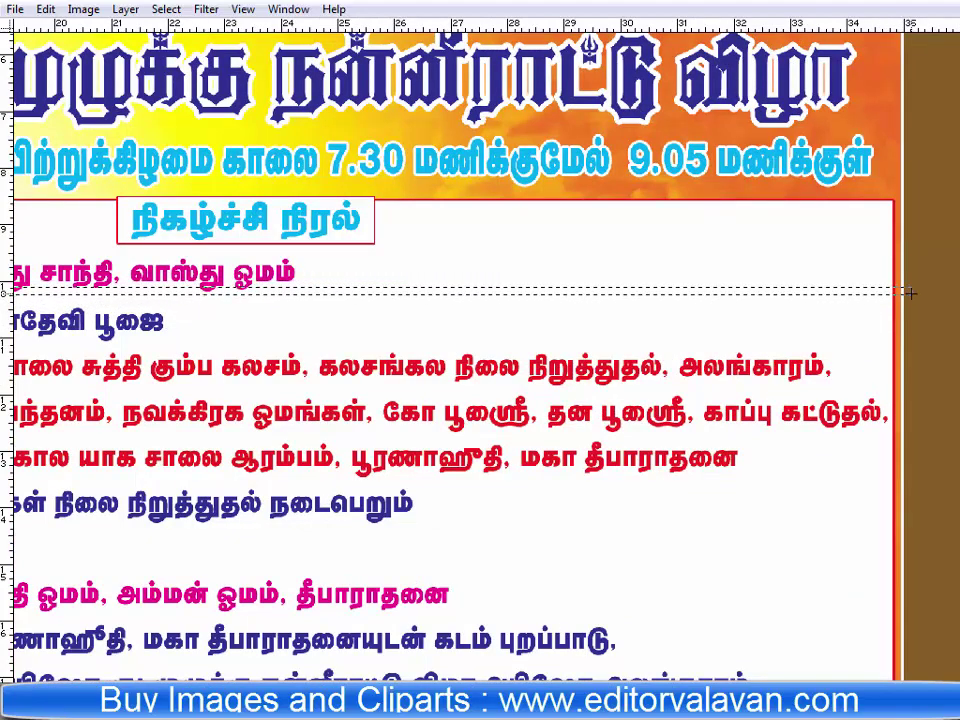
scroll(810, 400, "left", 4)
left_click(158, 253, "alt")
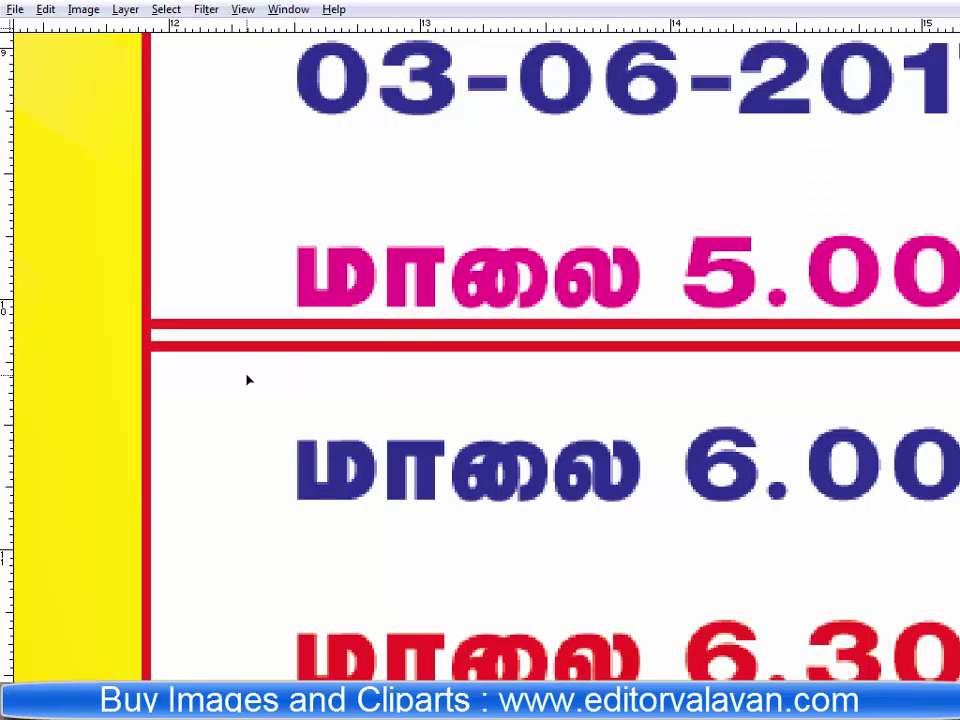
Undo the red lines under the 5.00 row and sample the border red as foreground.
key("ctrl+z")
key("Tab")
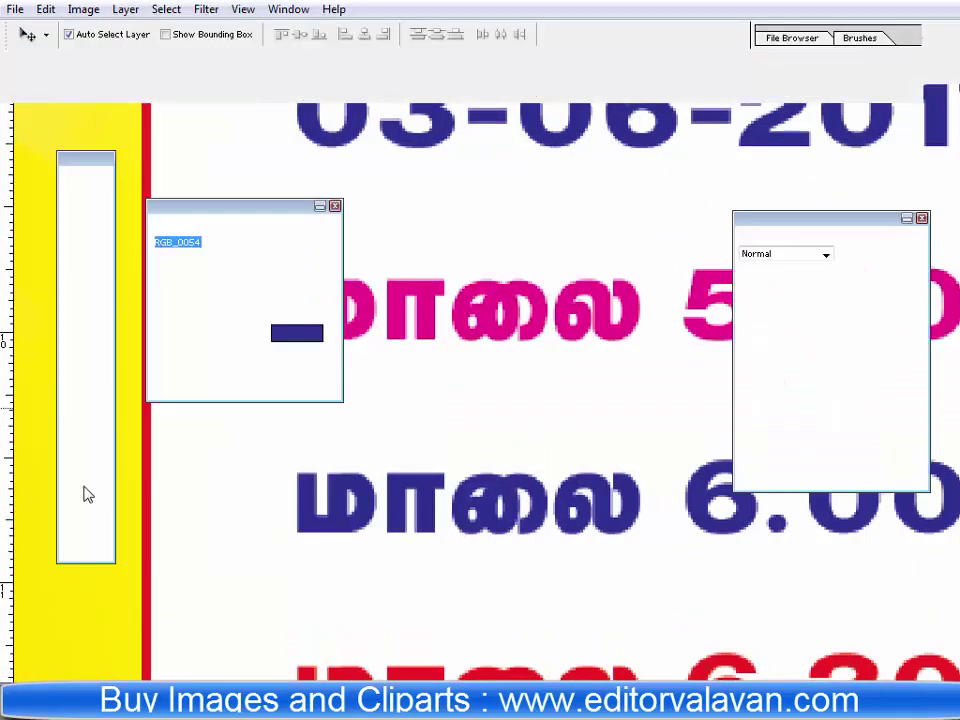
left_click(98, 400)
left_click(92, 466)
left_click(150, 460)
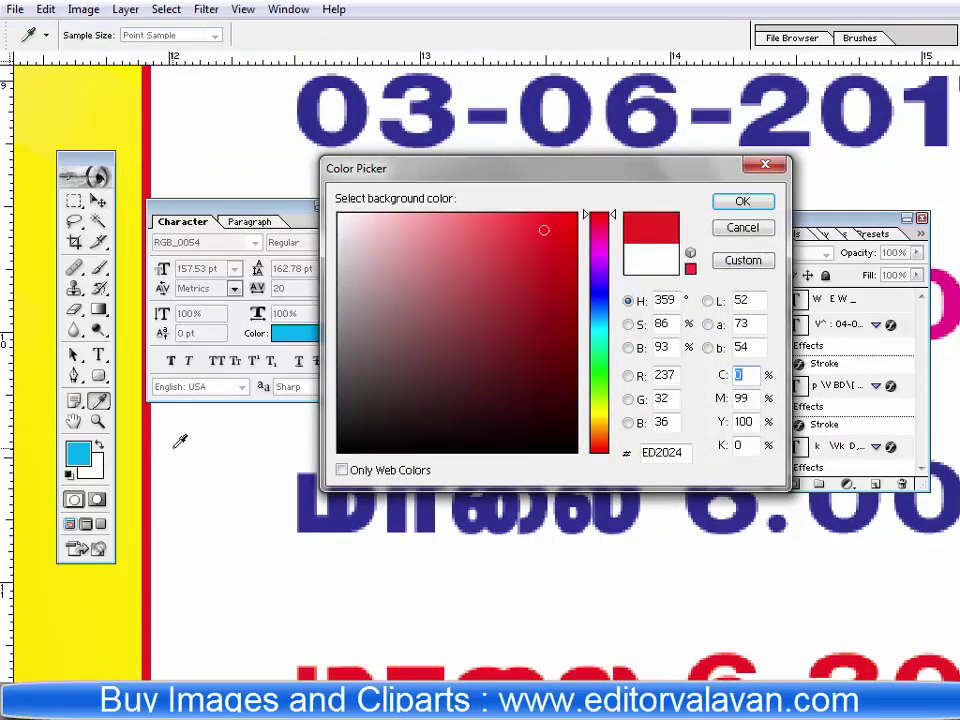
key("Return")
key("Tab")
key("Tab")
key("v")
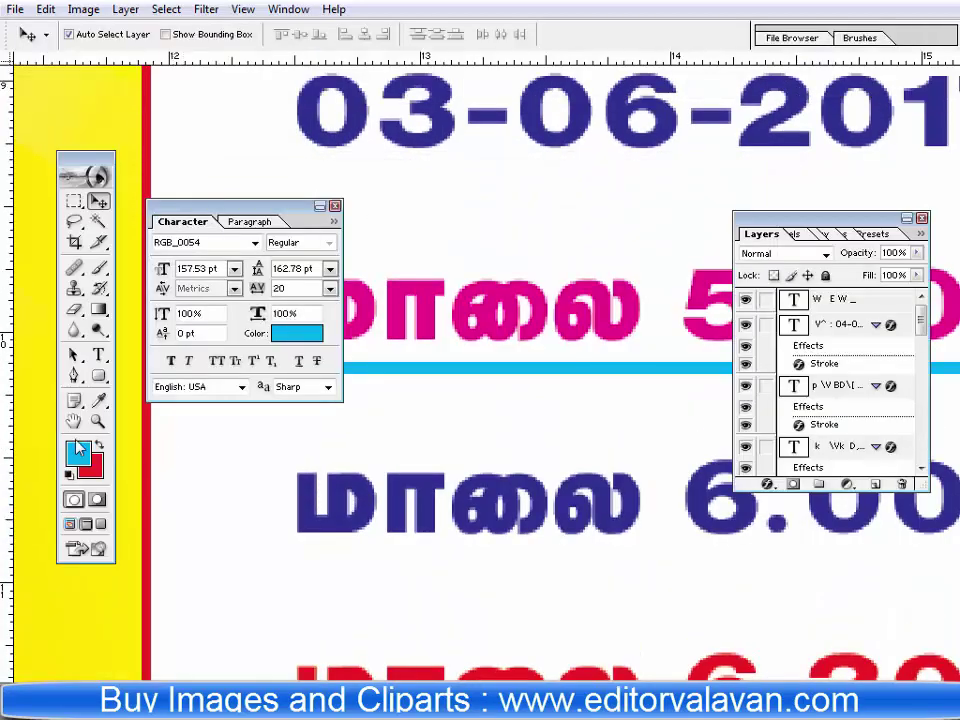
left_click(99, 451)
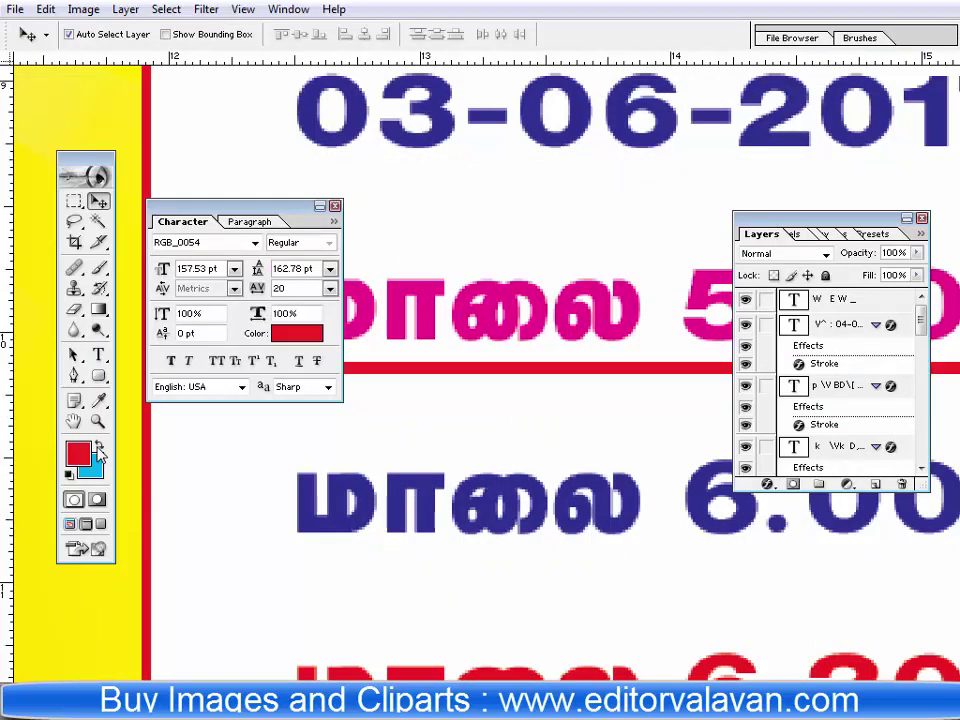
key("ctrl+0")
key("Tab")
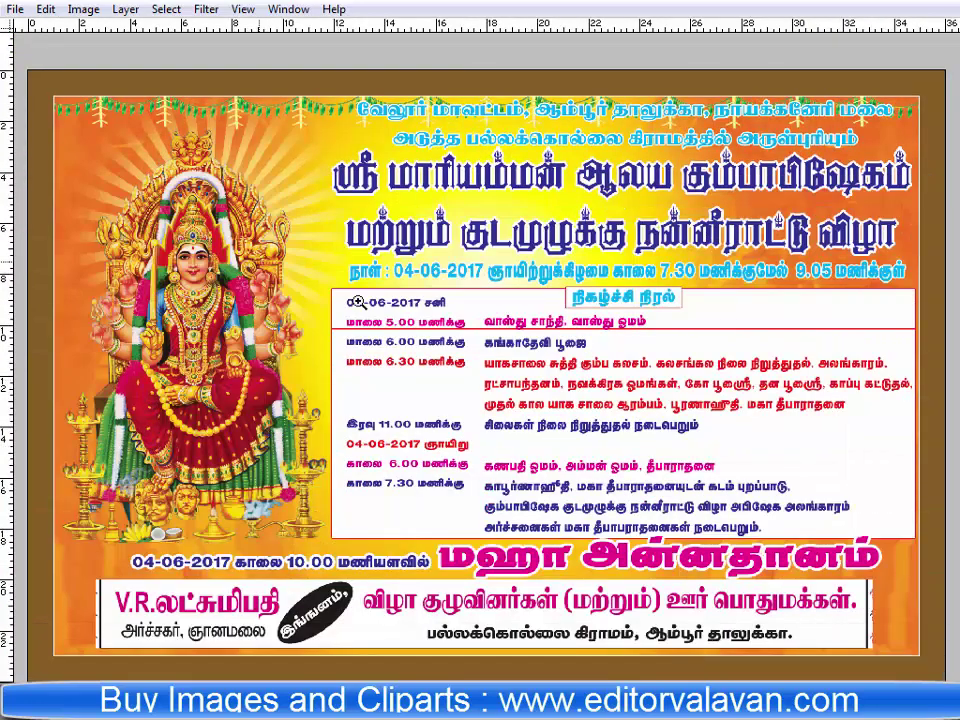
Place red divider copies below the 6.00 row, between 6.30 and 11.00, and below 11.00.
left_click(596, 352)
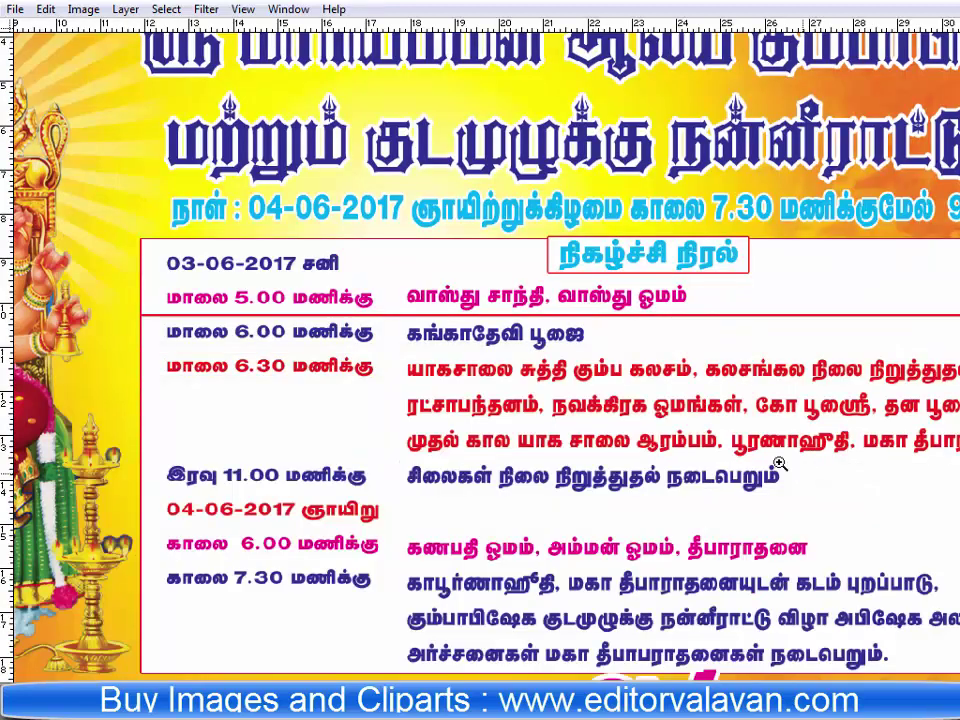
left_click_drag(652, 439, 328, 215)
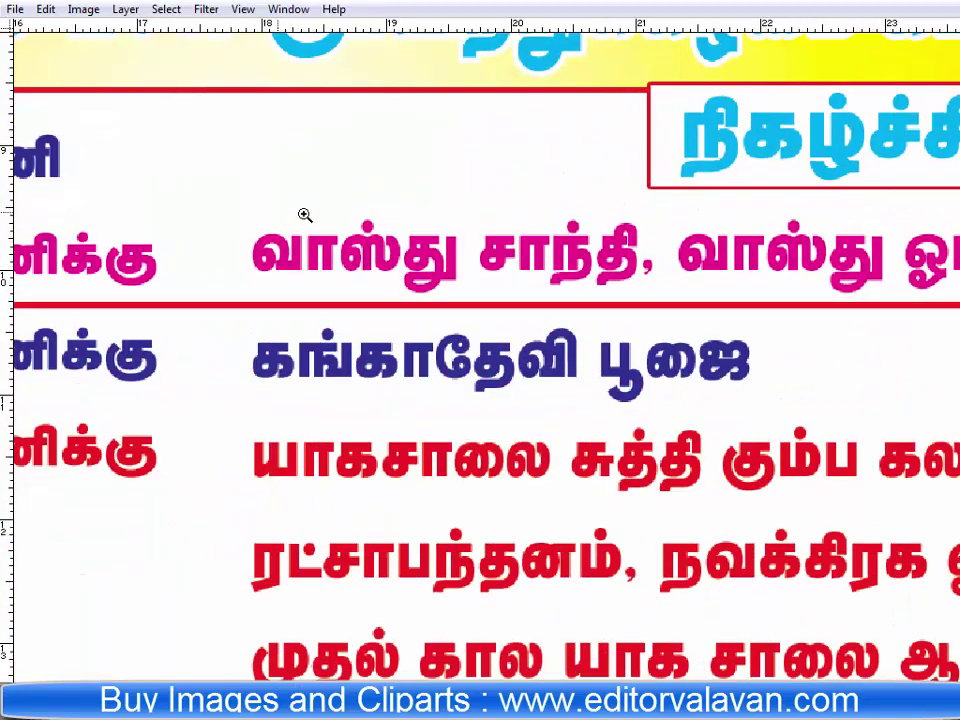
left_click(536, 321)
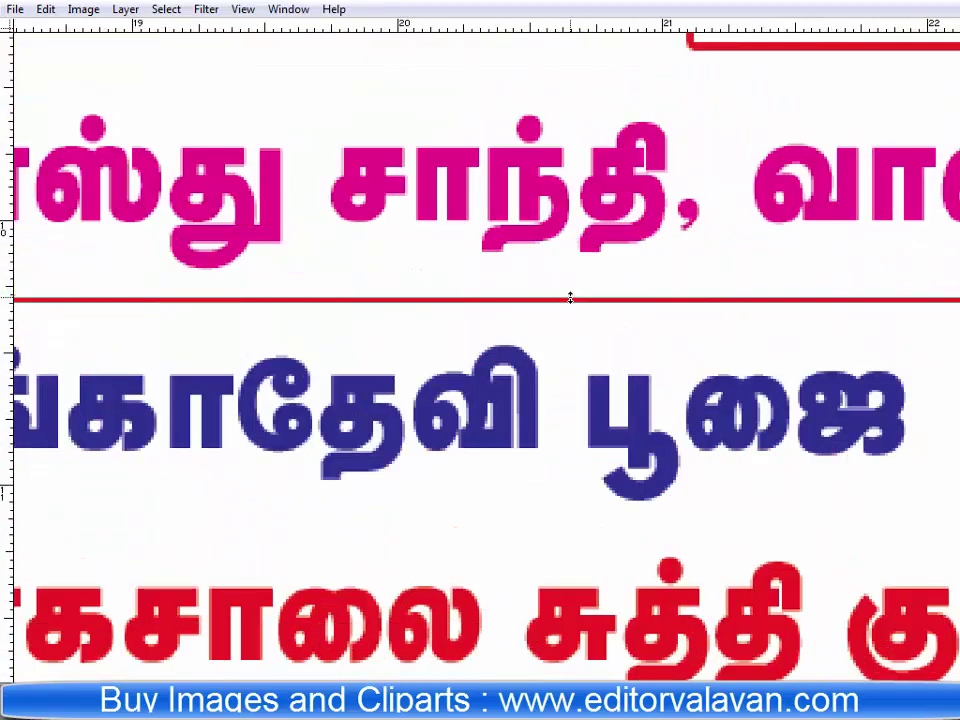
key("ctrl+minus")
key("ctrl+minus")
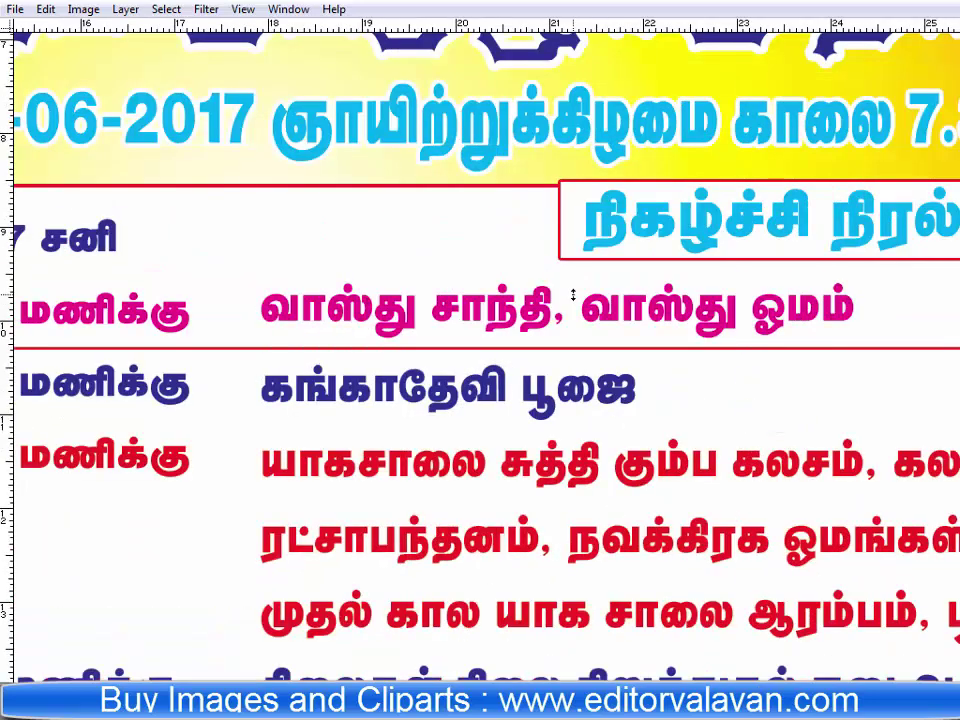
key("ctrl+minus")
left_click_drag(418, 362, 528, 324)
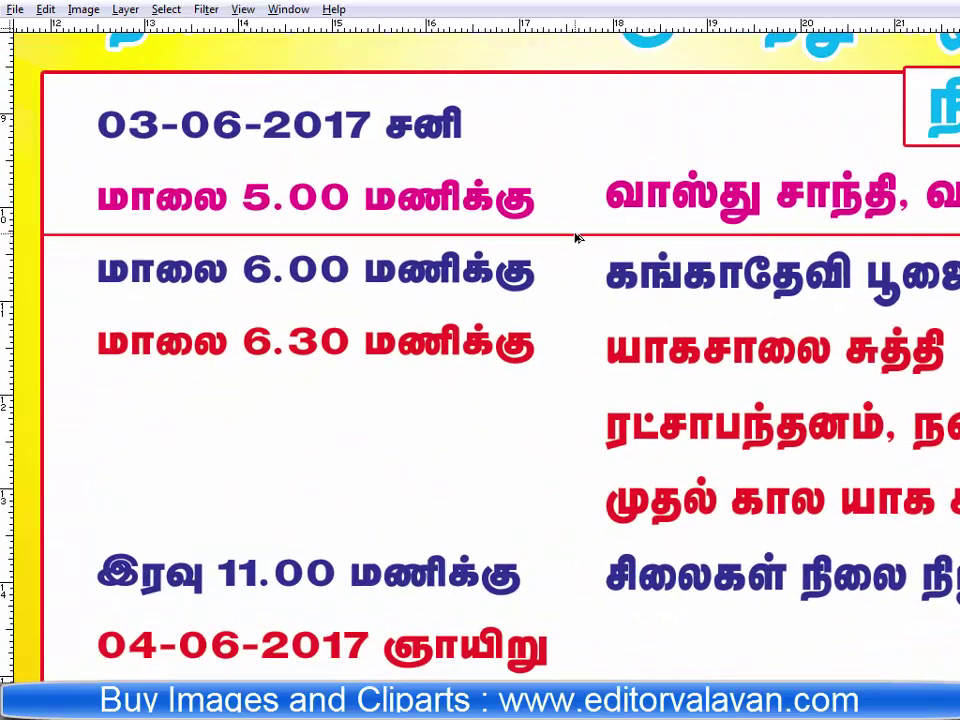
left_click_drag(577, 239, 573, 318)
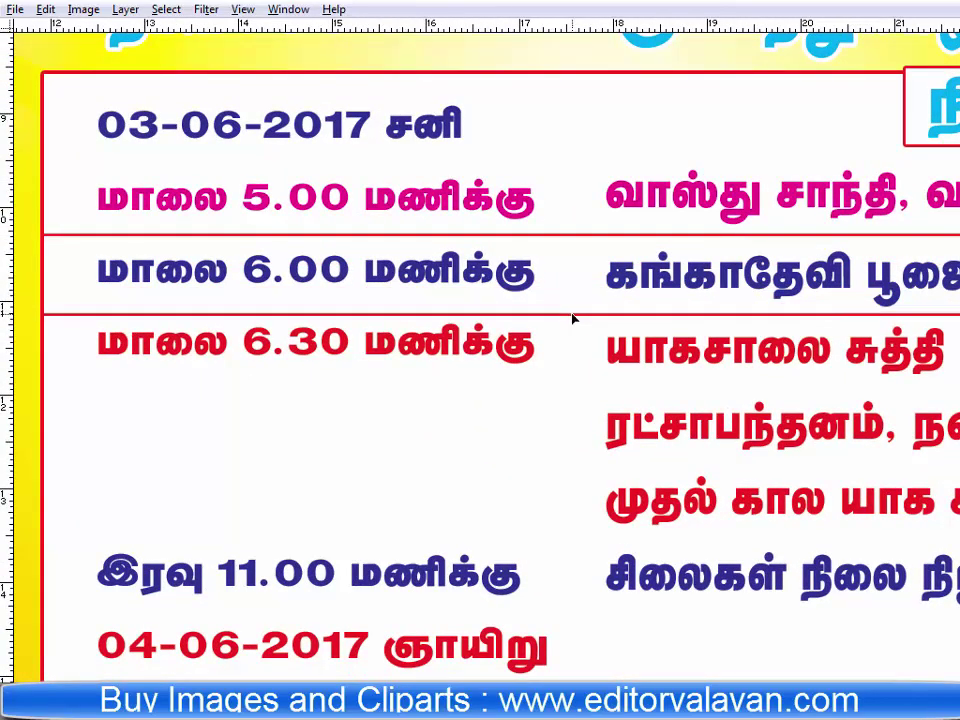
left_click_drag(612, 408, 536, 150)
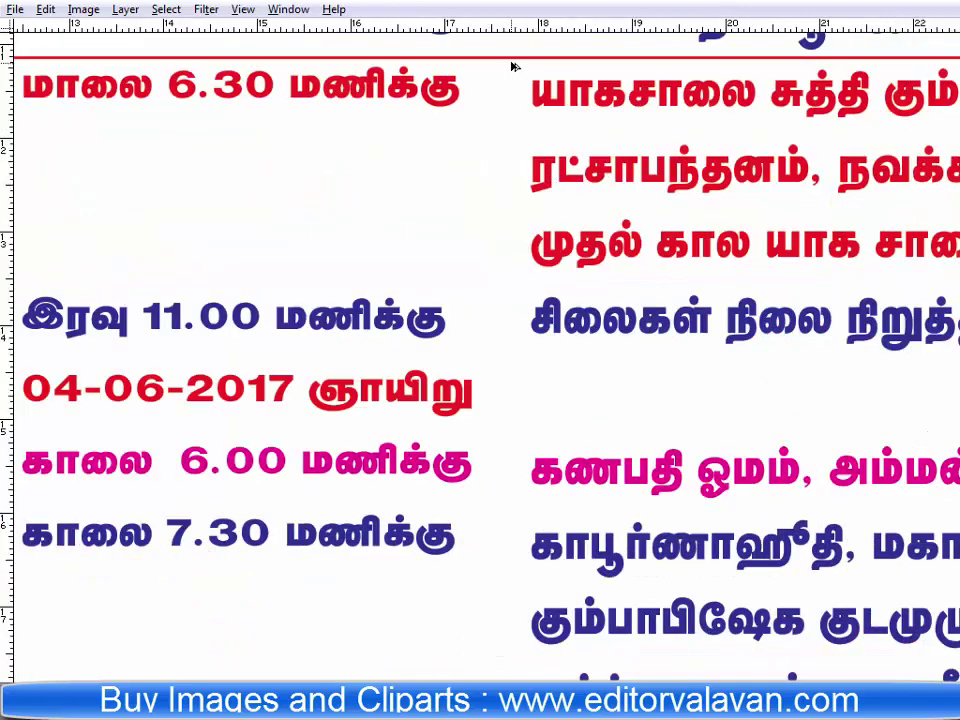
left_click_drag(518, 63, 505, 350)
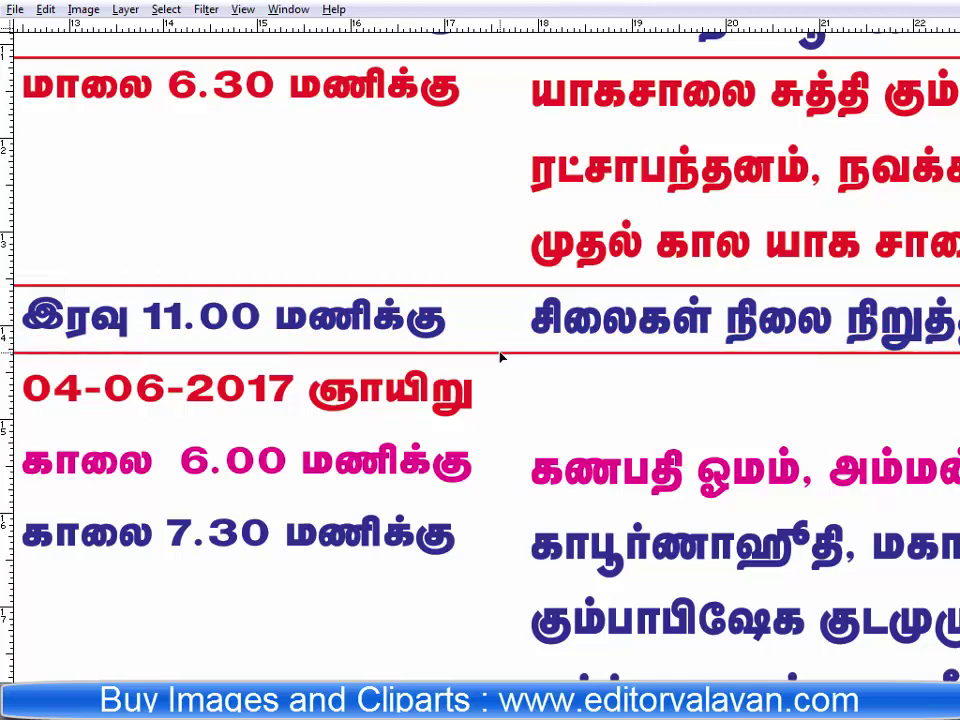
left_click_drag(518, 433, 556, 249)
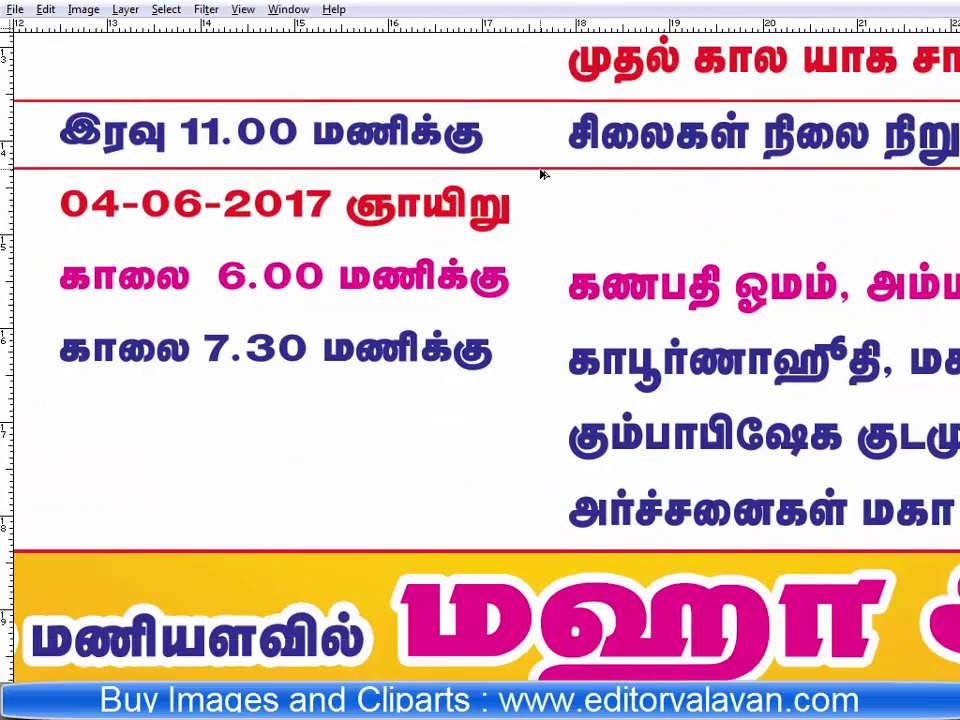
left_click_drag(547, 172, 535, 326)
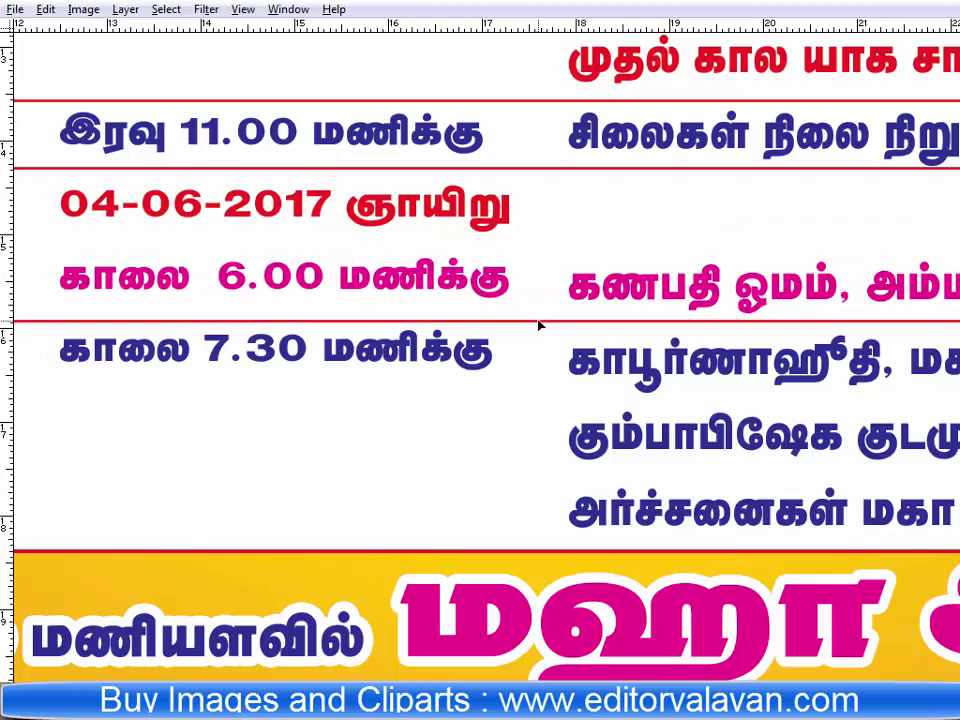
Fit the whole banner on screen and hide the palettes.
key("z")
right_click(540, 326)
key("Tab")
key("ctrl+0")
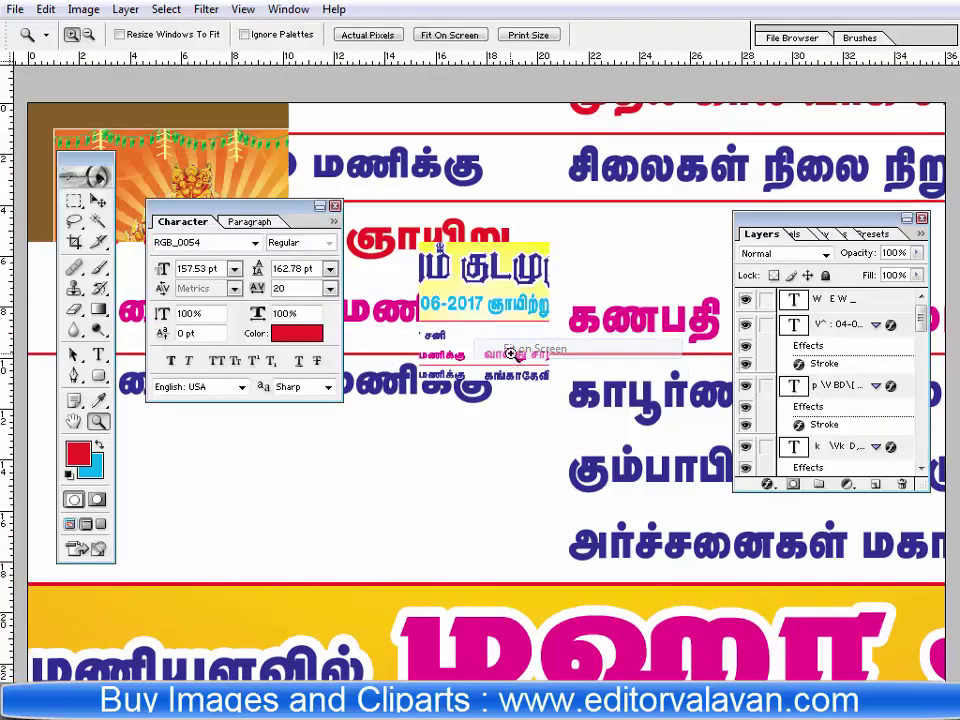
key("Tab")
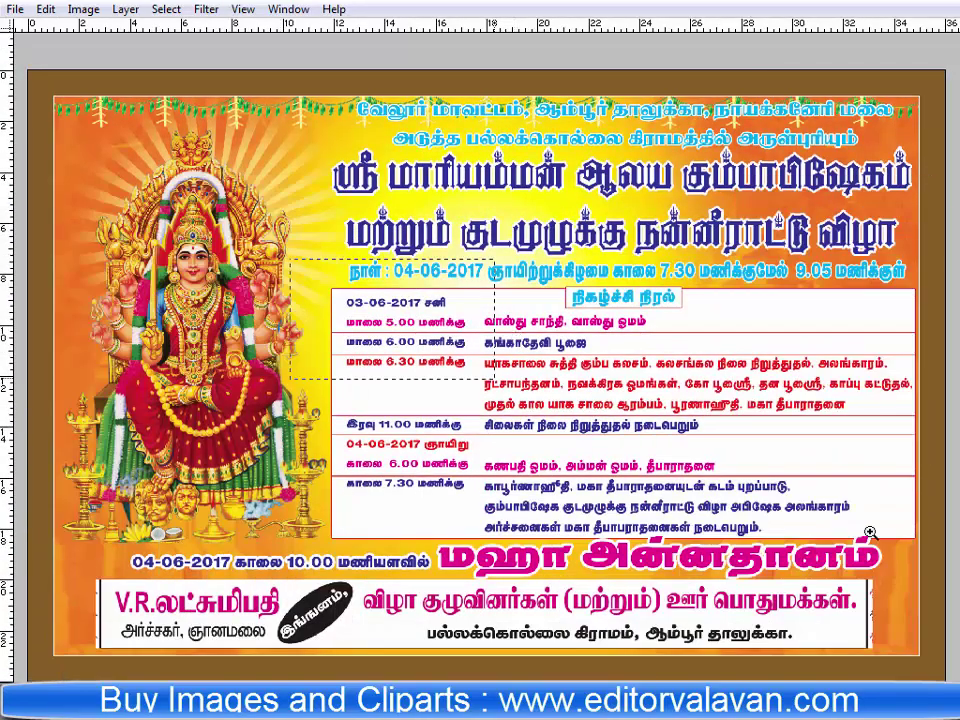
Fill a single-column strip down the table with red between times and events.
left_click(870, 533)
left_click(591, 450)
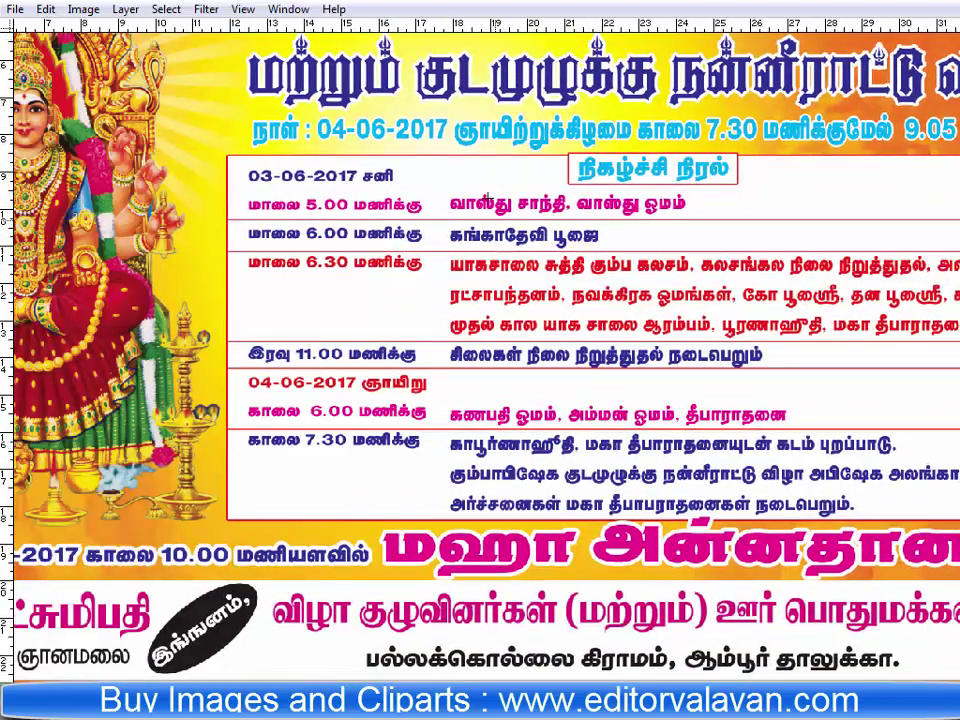
left_click_drag(433, 147, 433, 563)
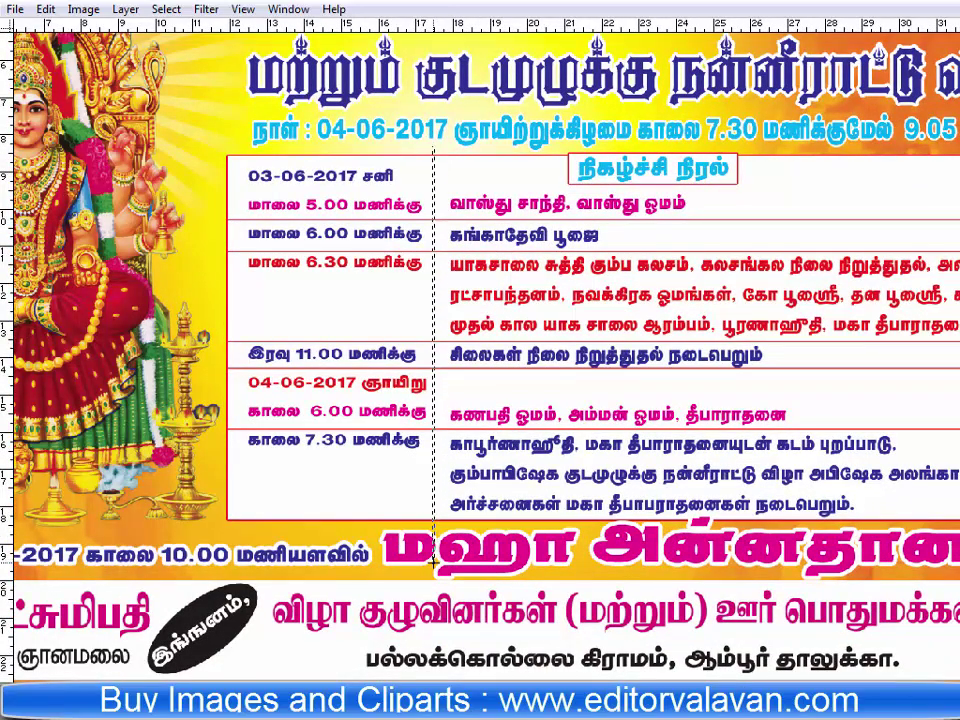
key("alt+BackSpace")
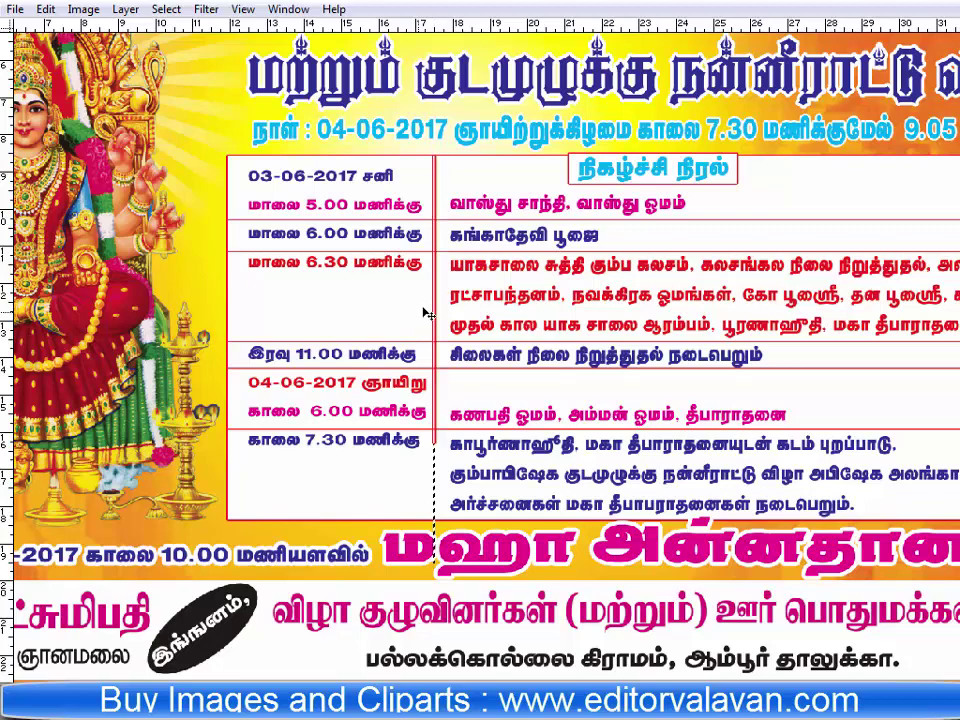
key("ctrl+d")
key("alt+l")
key("Escape")
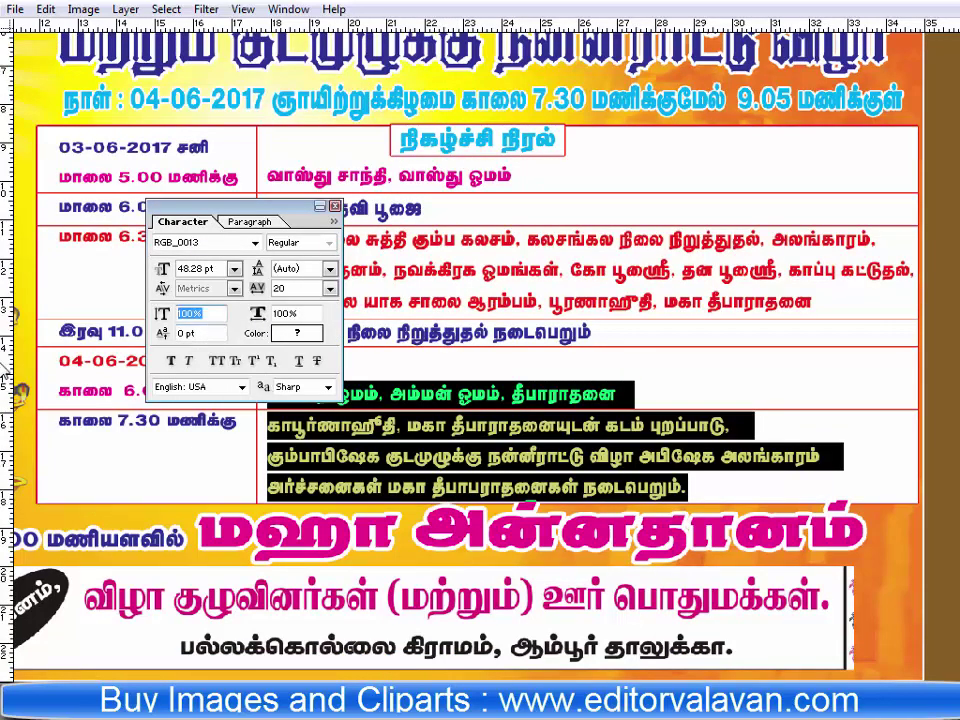
Change the horizontal width scale of the selected schedule text and commit.
type("150")
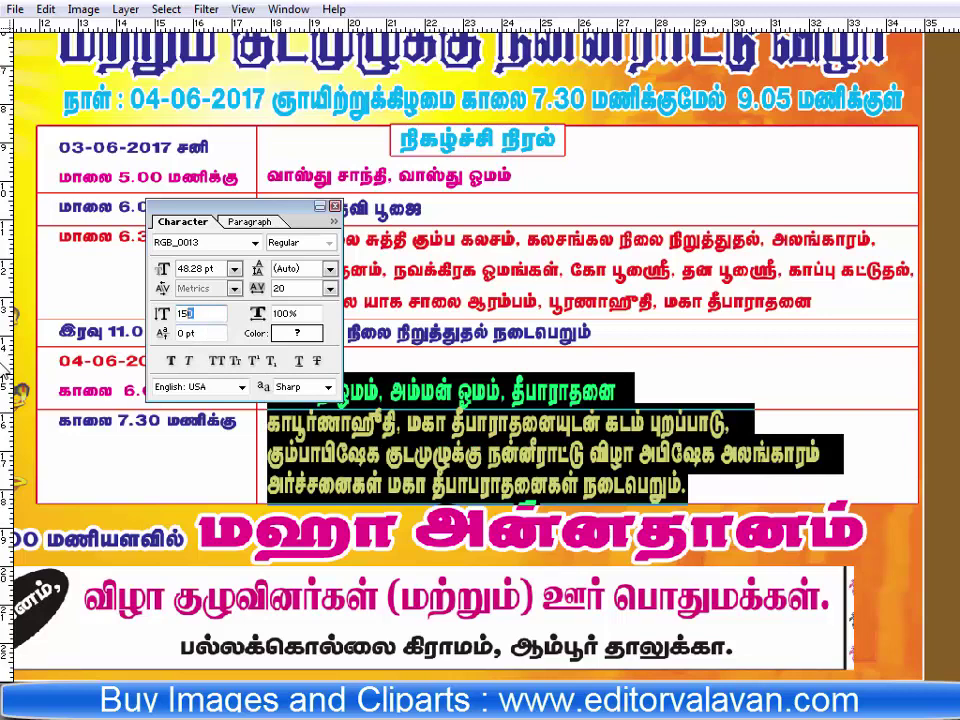
type("120")
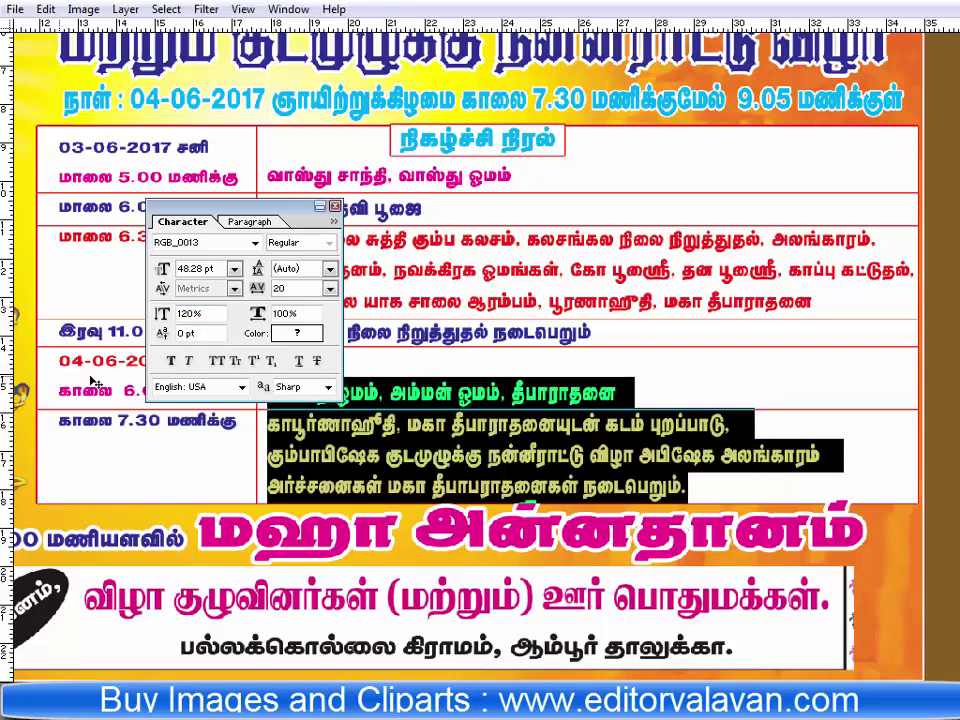
left_click(317, 314)
type("150")
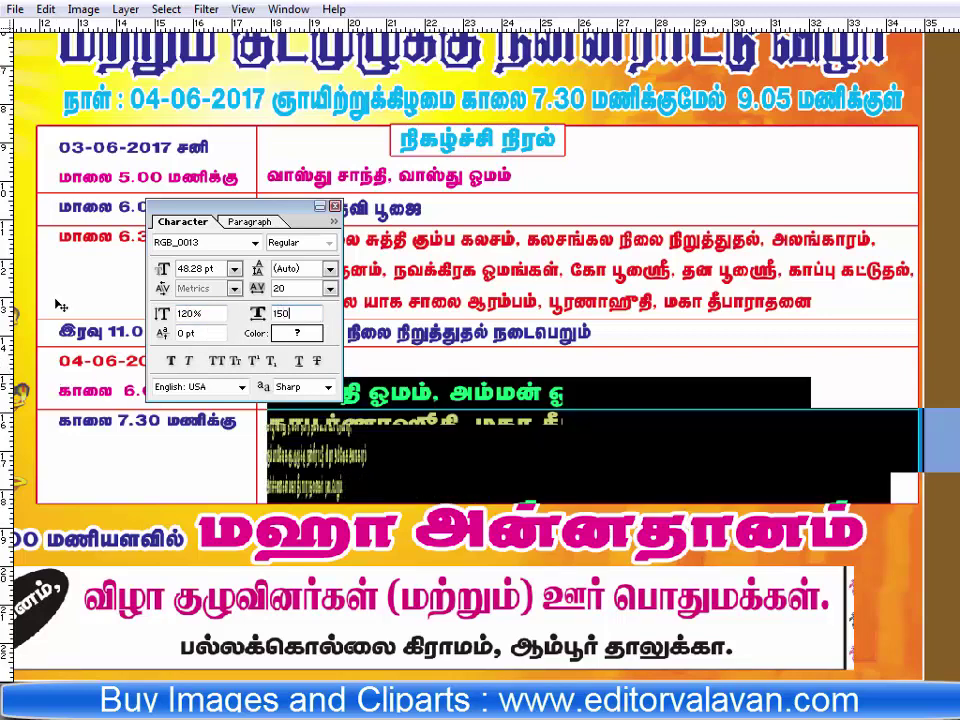
type("120")
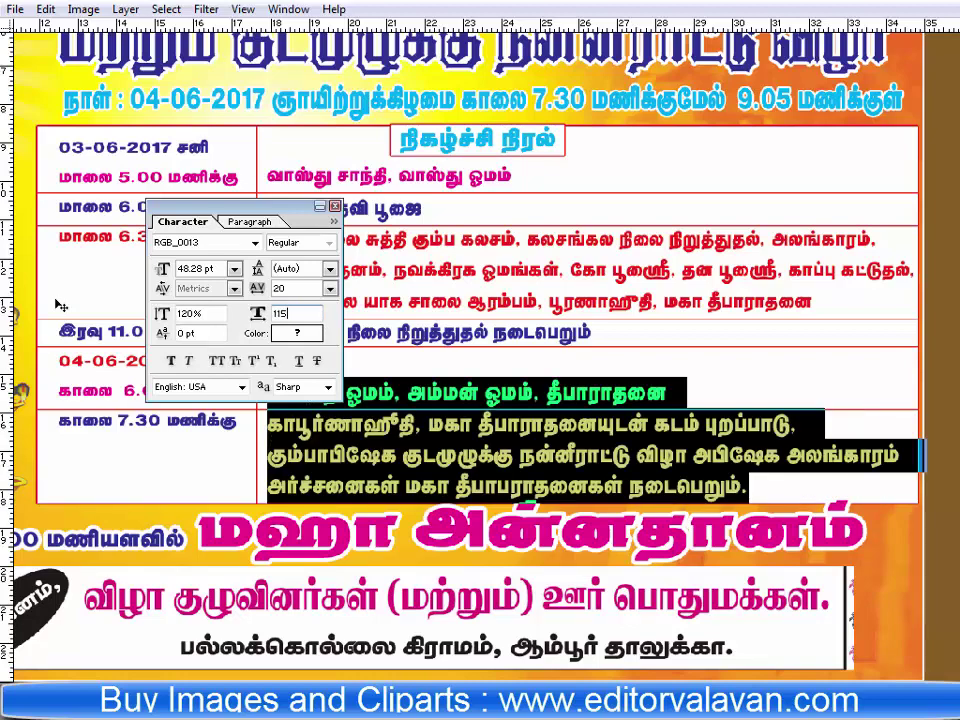
key("ctrl+Return")
scroll(325, 205, "up", 1)
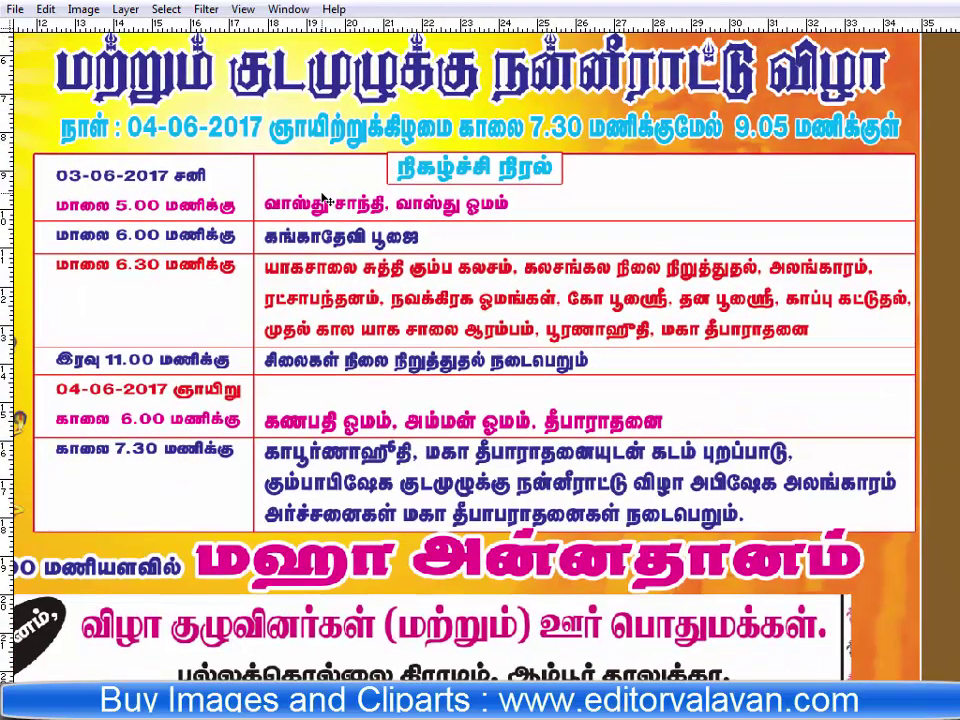
Set the first two event lines to 115% width with 0 tracking.
left_click_drag(265, 203, 437, 237)
key("ctrl+t")
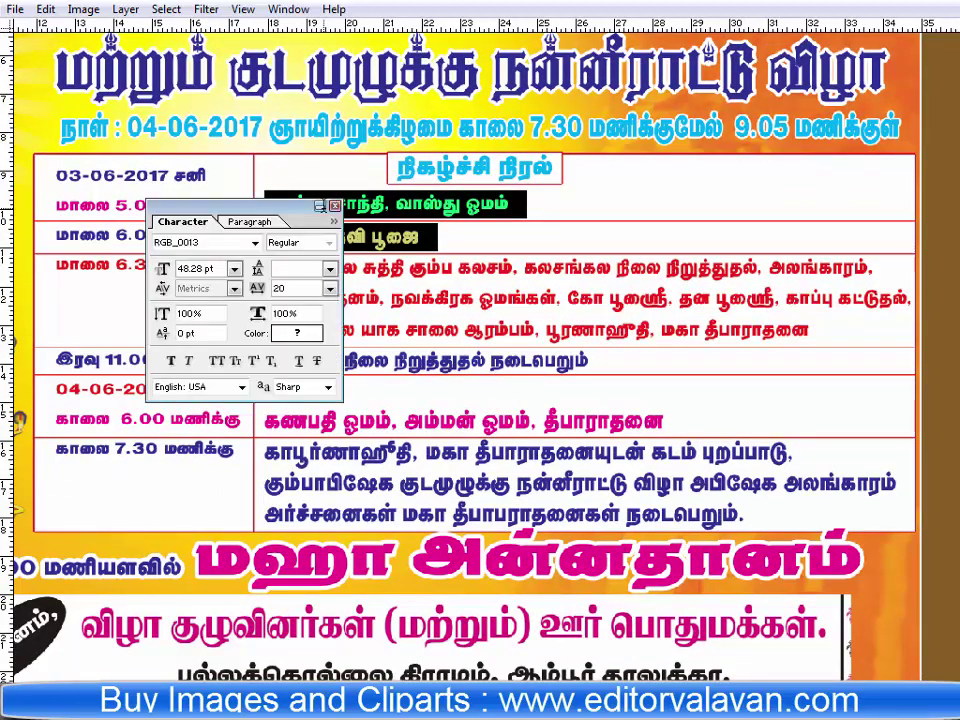
double_click(318, 317)
type("115")
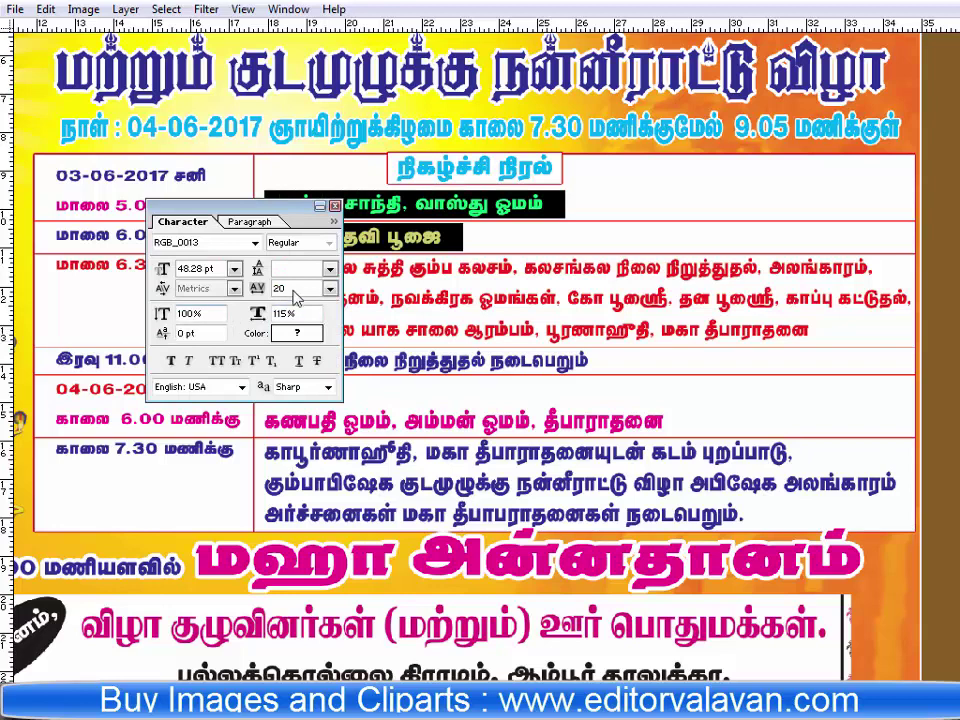
double_click(280, 288)
type("0")
key("ctrl+Return")
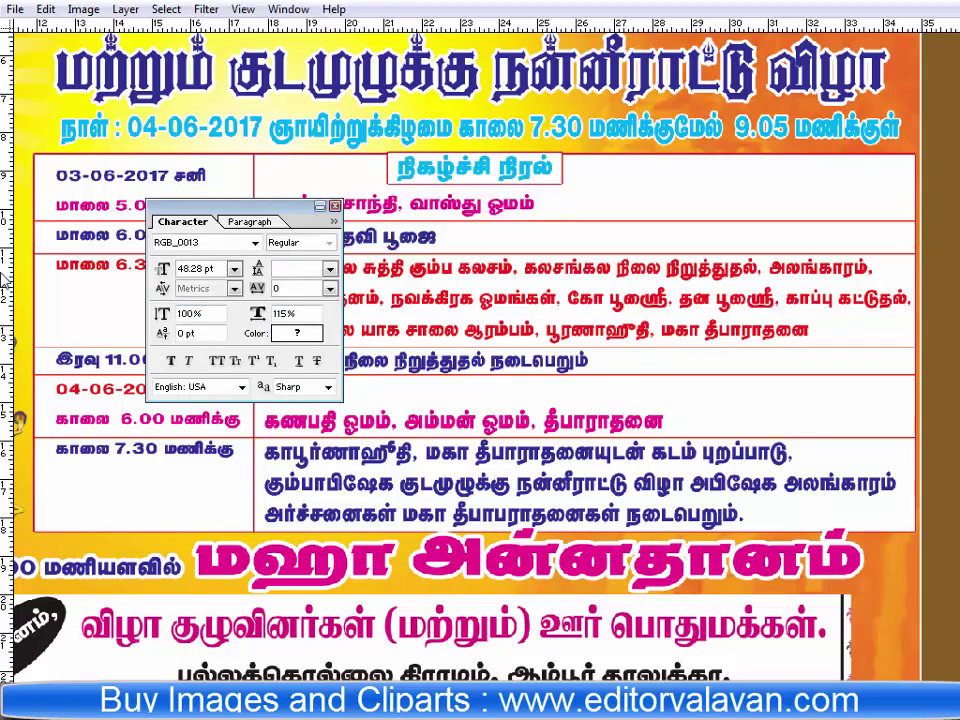
key("Tab")
key("Tab")
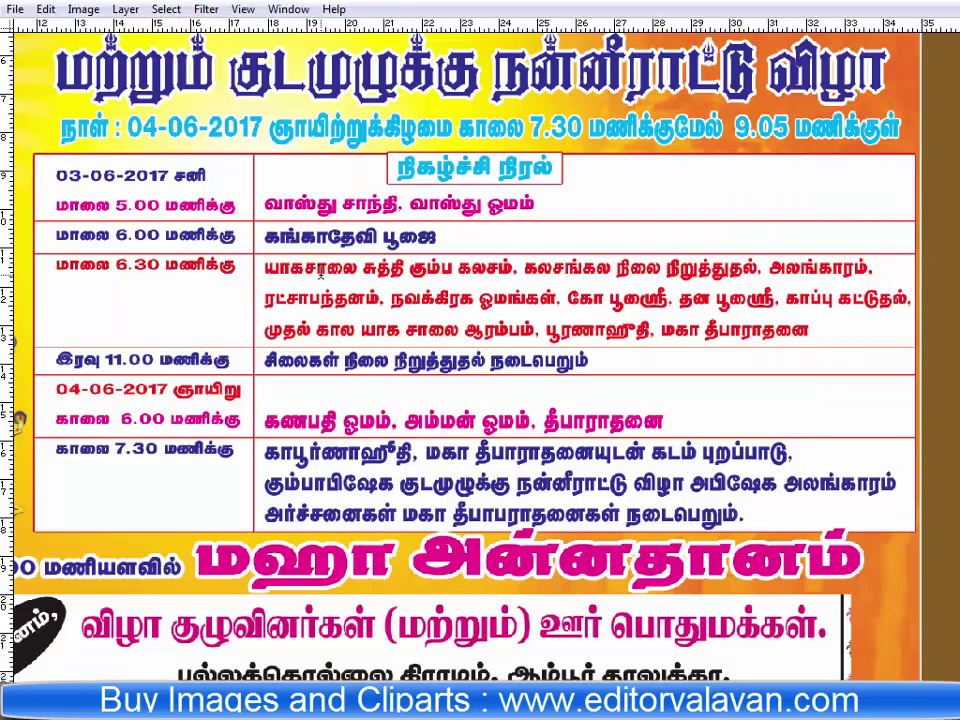
Give four event lines 0 tracking and 102% width, then fit the banner on screen.
key("shift+Down")
key("shift+Down")
key("shift+Down")
key("shift+Down")
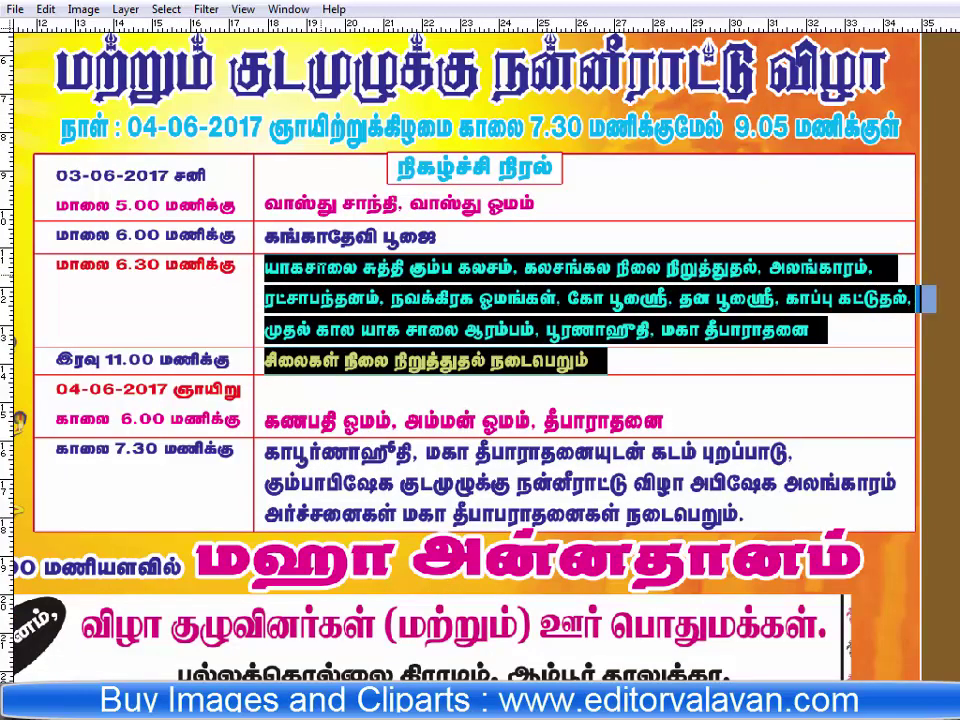
key("ctrl+t")
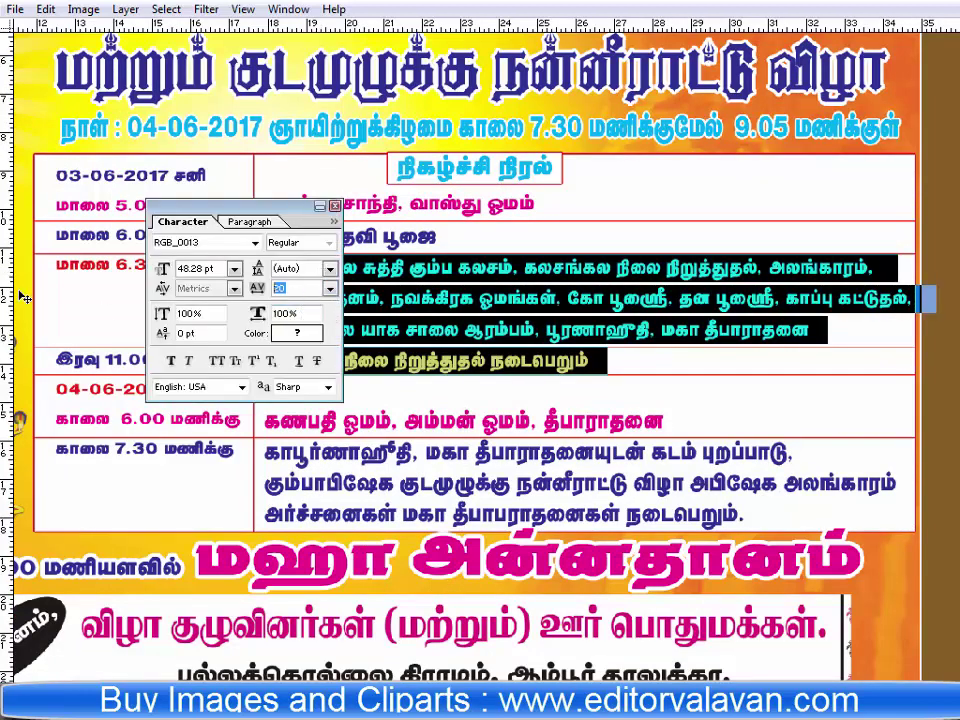
type("0")
key("Return")
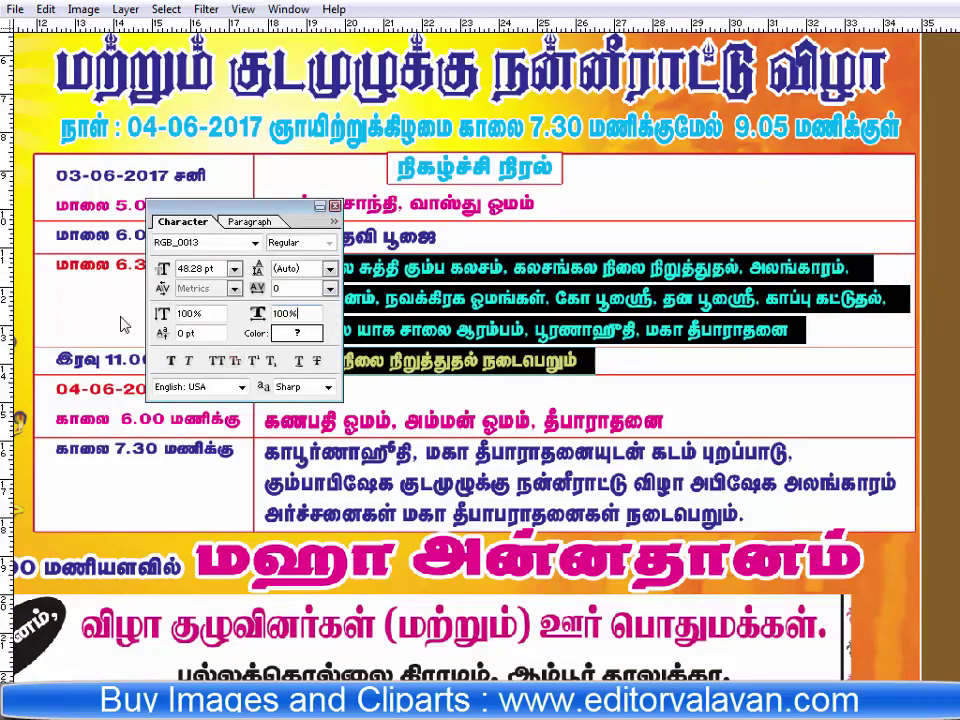
type("102")
key("Return")
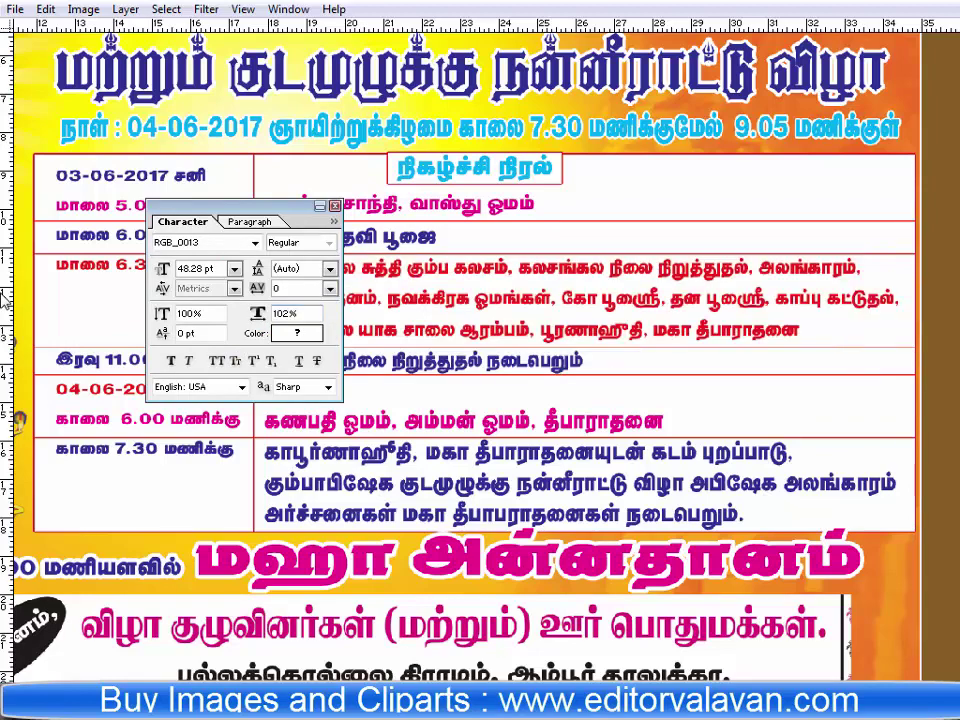
key("ctrl+t")
key("ctrl+0")
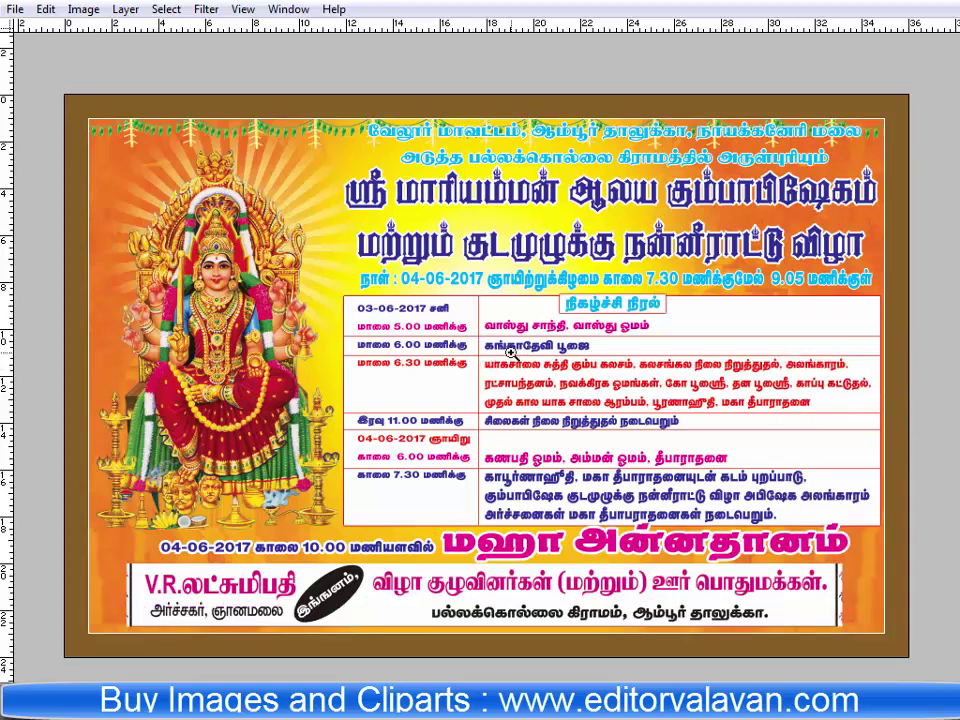
Reposition the name block and retype a title copy as the bottom-left red priest caption.
left_click_drag(506, 601, 533, 414)
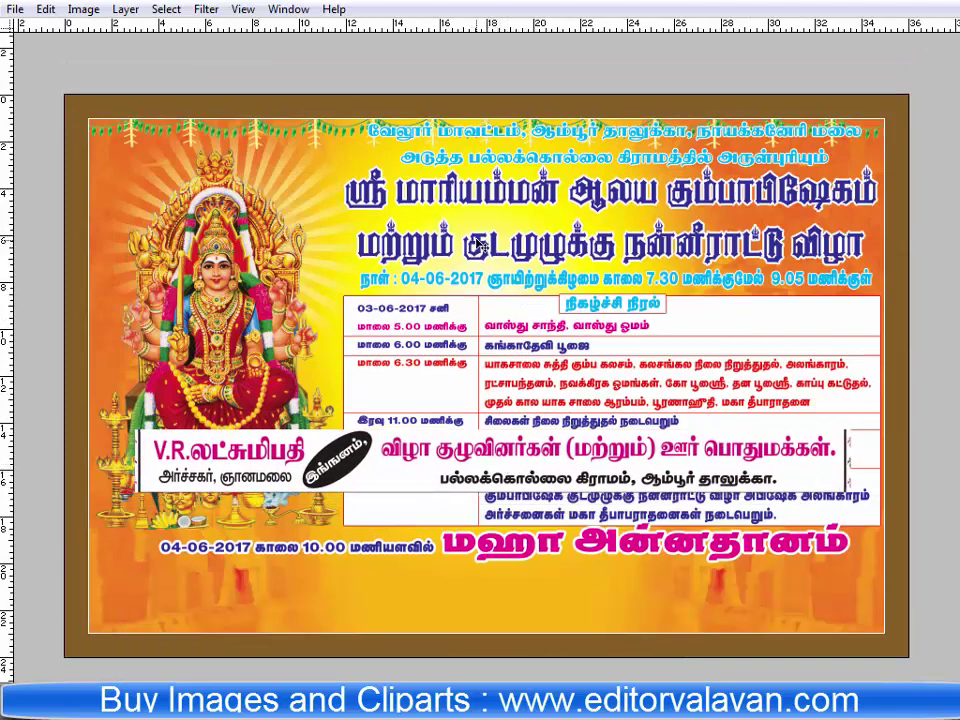
left_click_drag(483, 243, 398, 558)
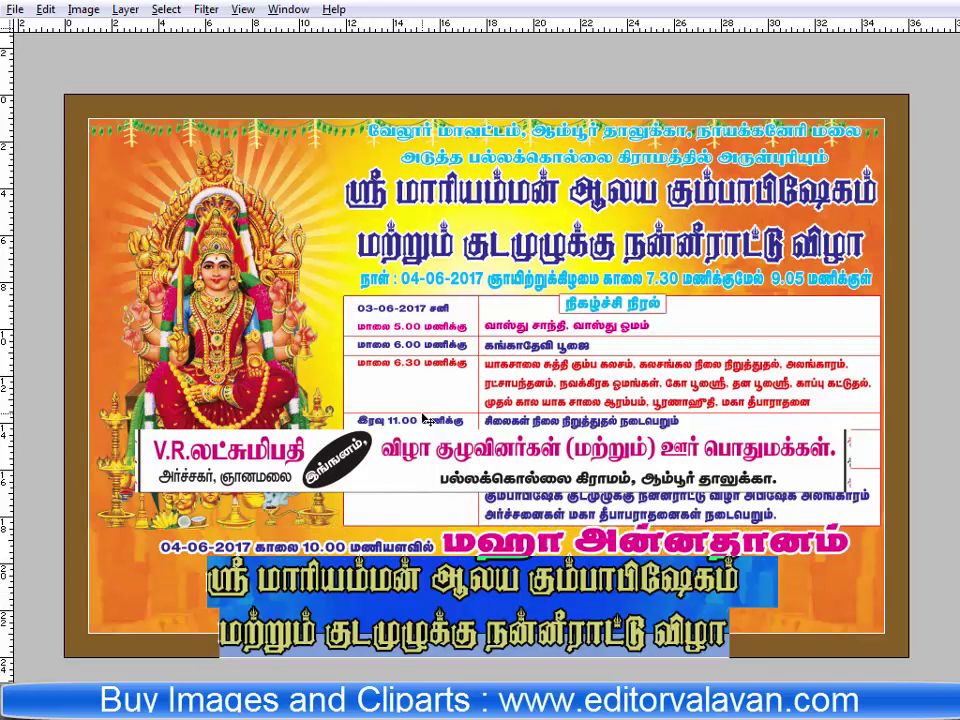
type("லட்சு")
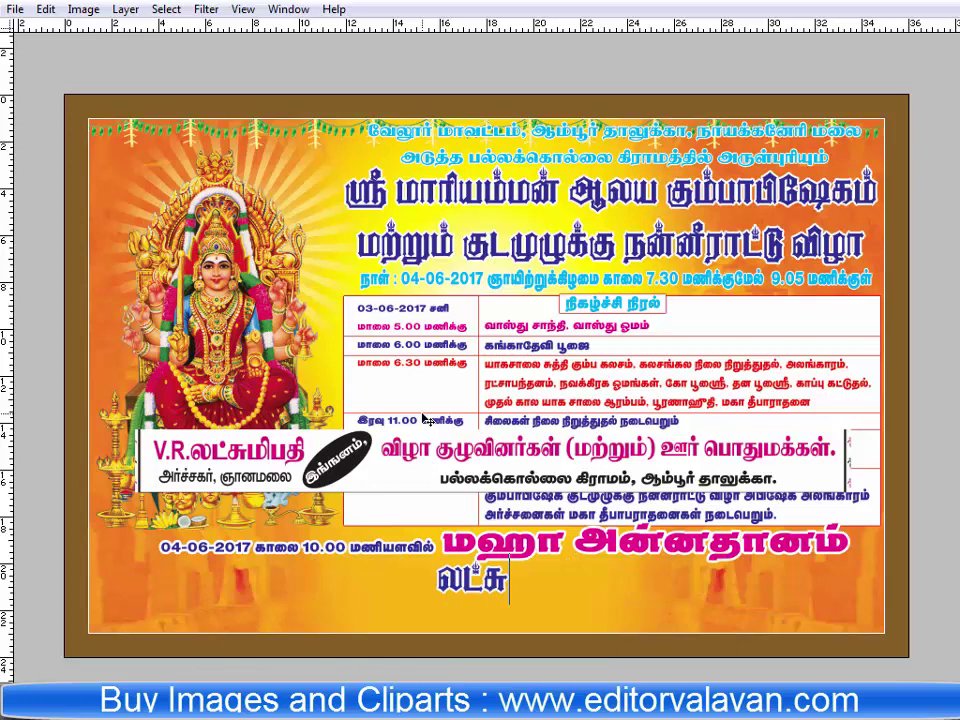
type("மிபதி")
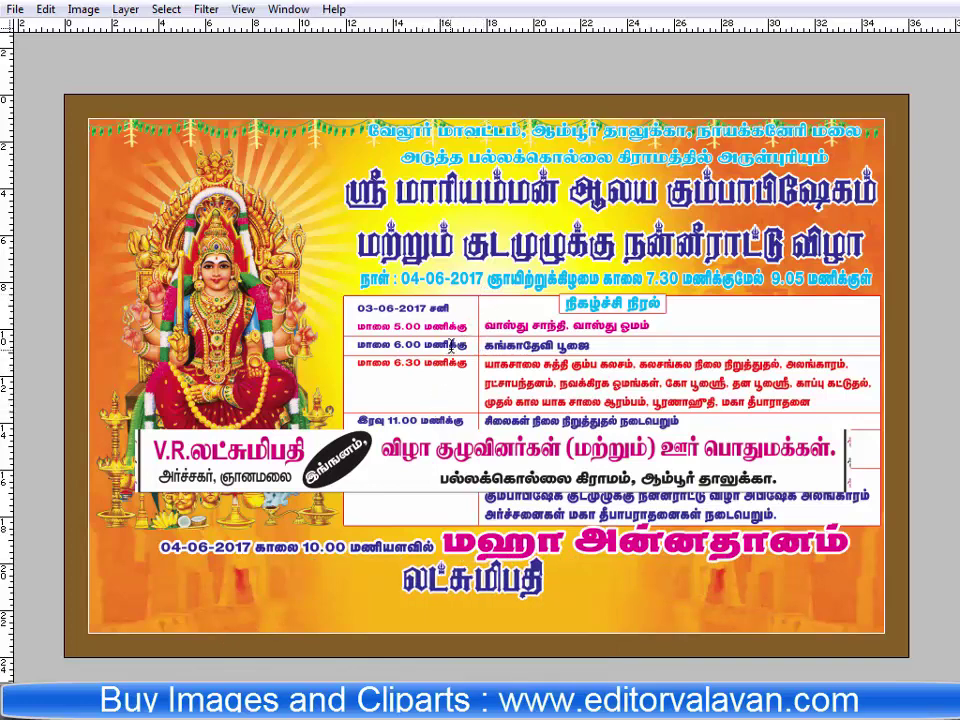
key("BackSpace")
key("BackSpace")
key("BackSpace")
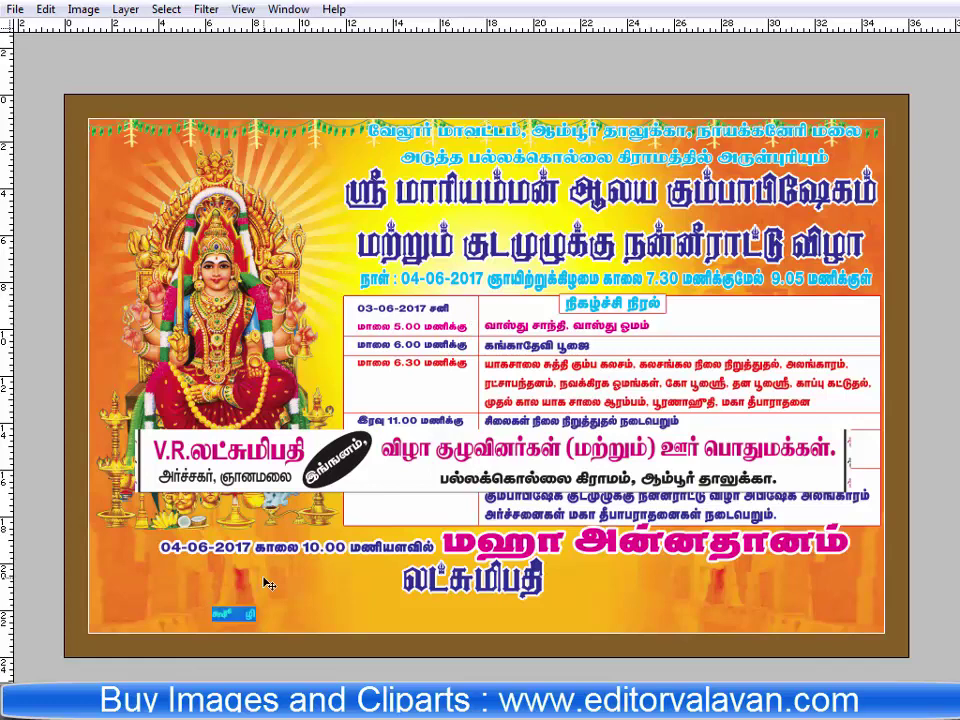
type("அர்ச்சகர், ஞானமலை")
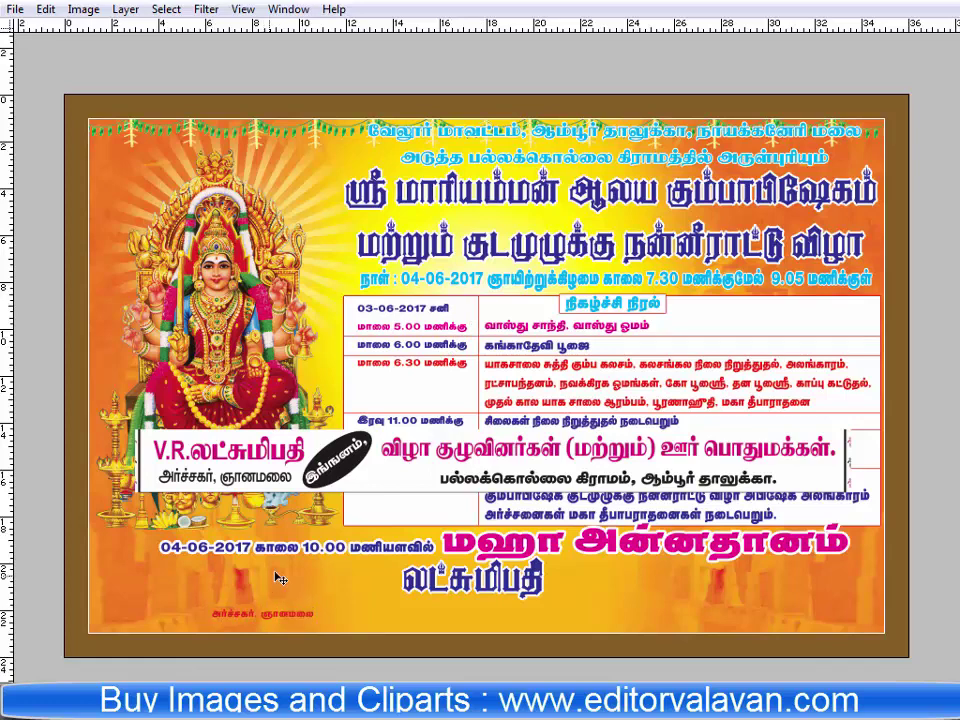
left_click_drag(280, 578, 250, 548)
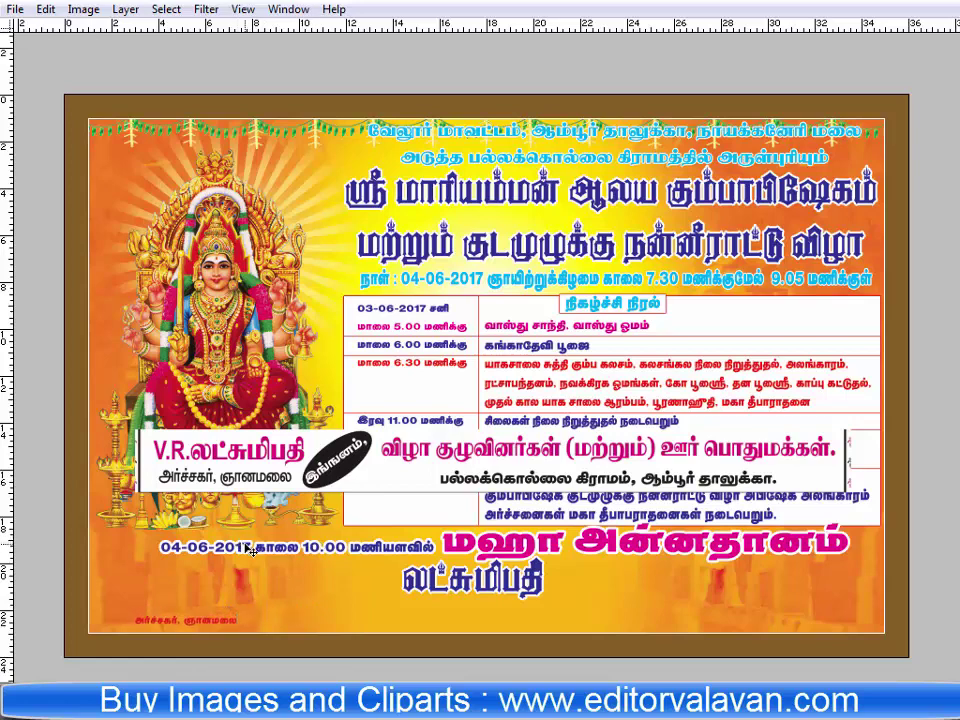
key("Tab")
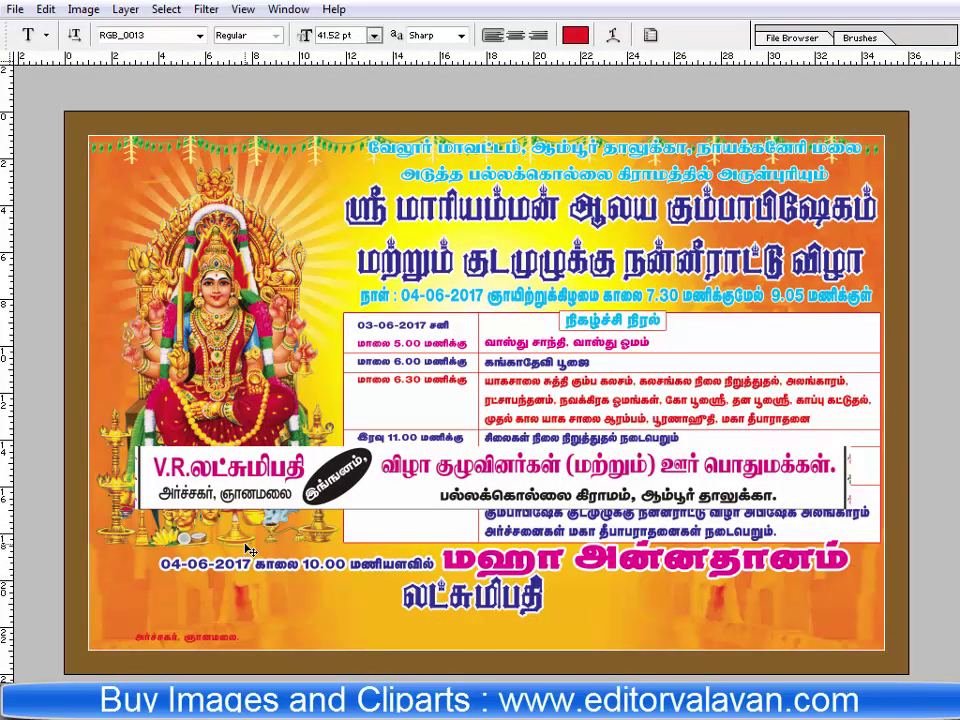
Give the large blue லட்சுமிபதி name a 7 px white stroke outline.
key("h")
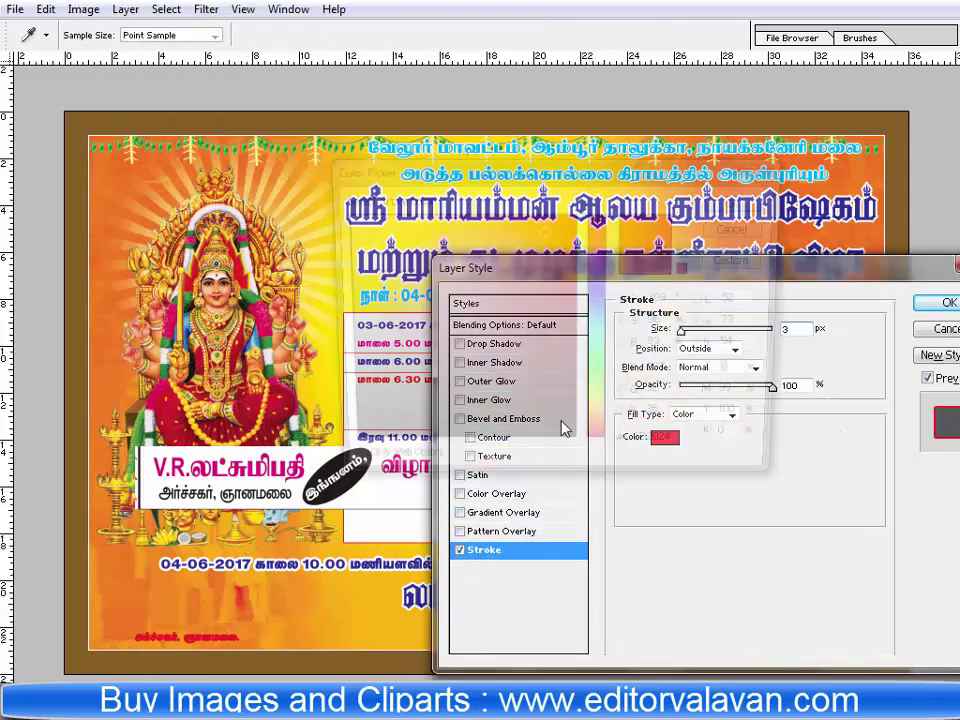
left_click(665, 437)
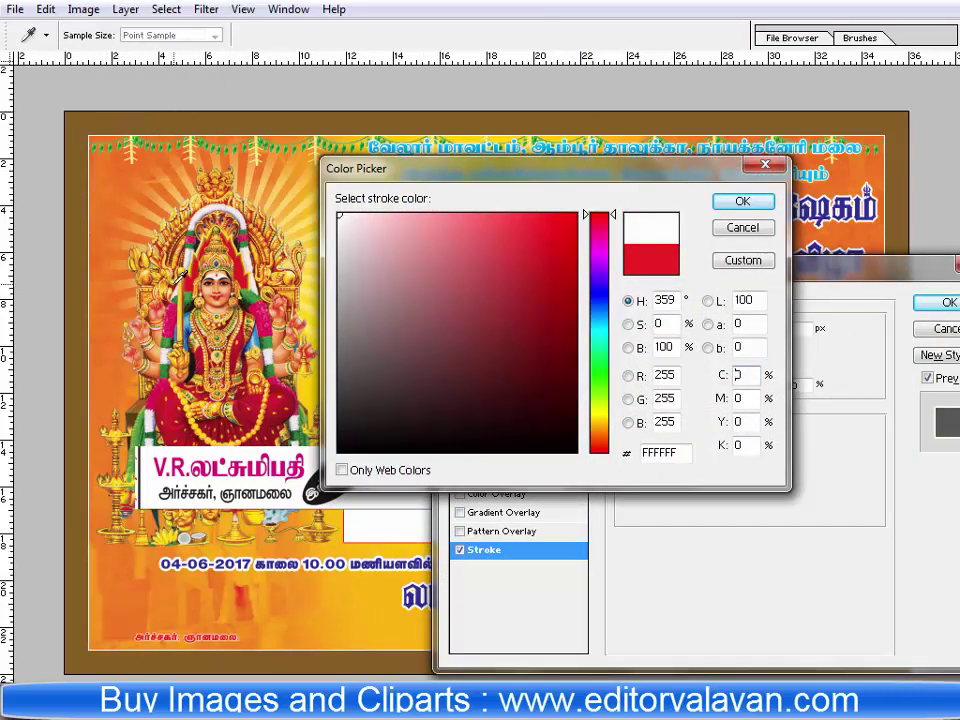
left_click(136, 213)
type("200")
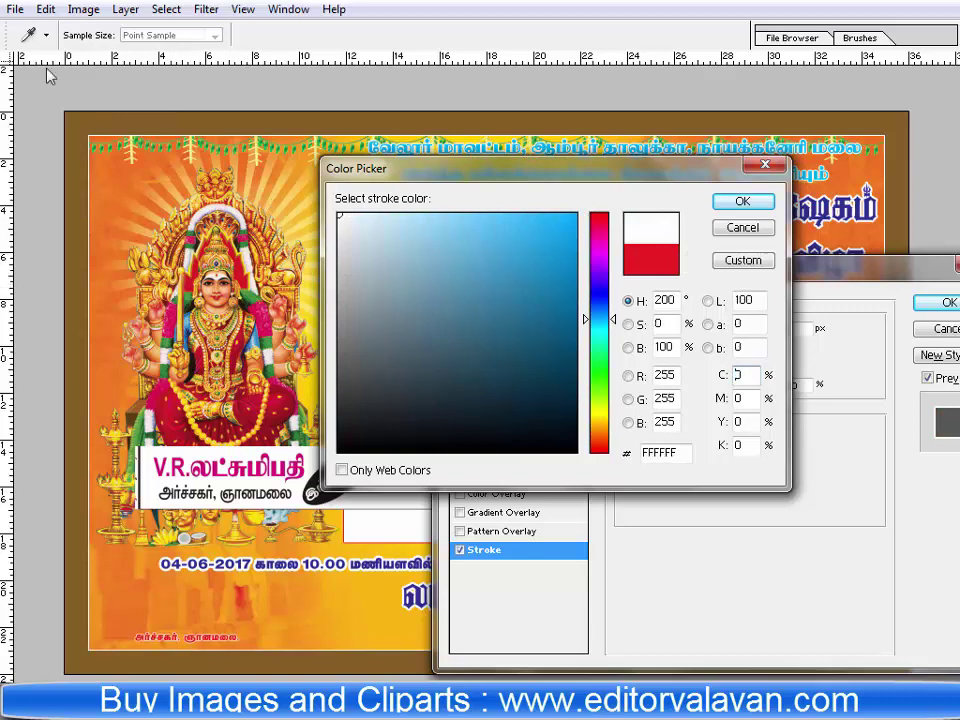
key("Return")
type("7")
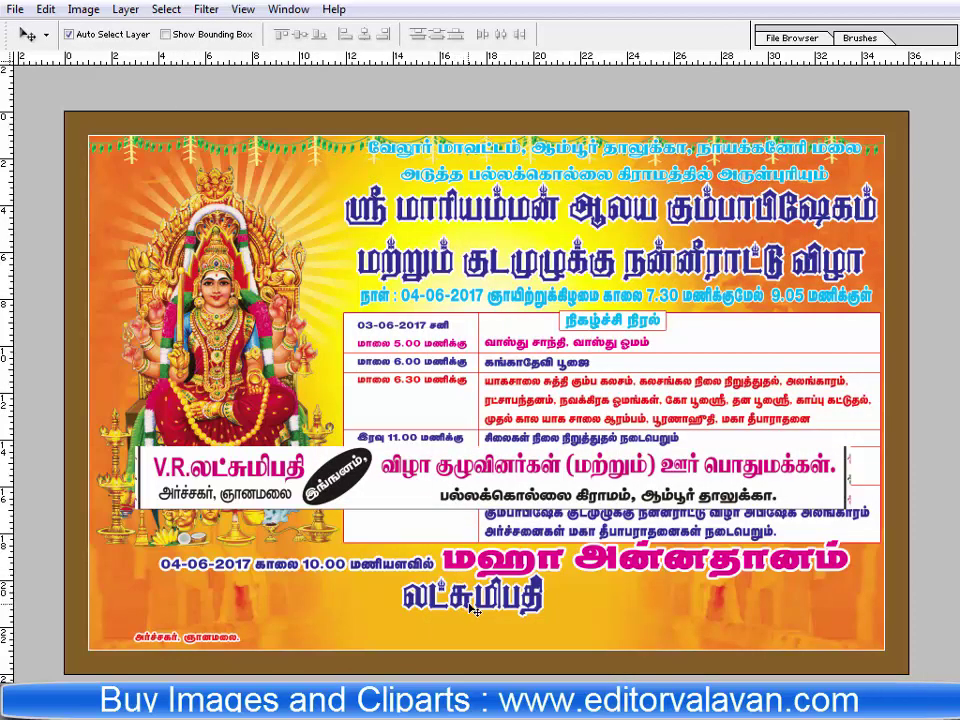
key("t")
Move the name to the bottom-left corner and select its text for a font change.
left_click_drag(390, 445, 218, 442)
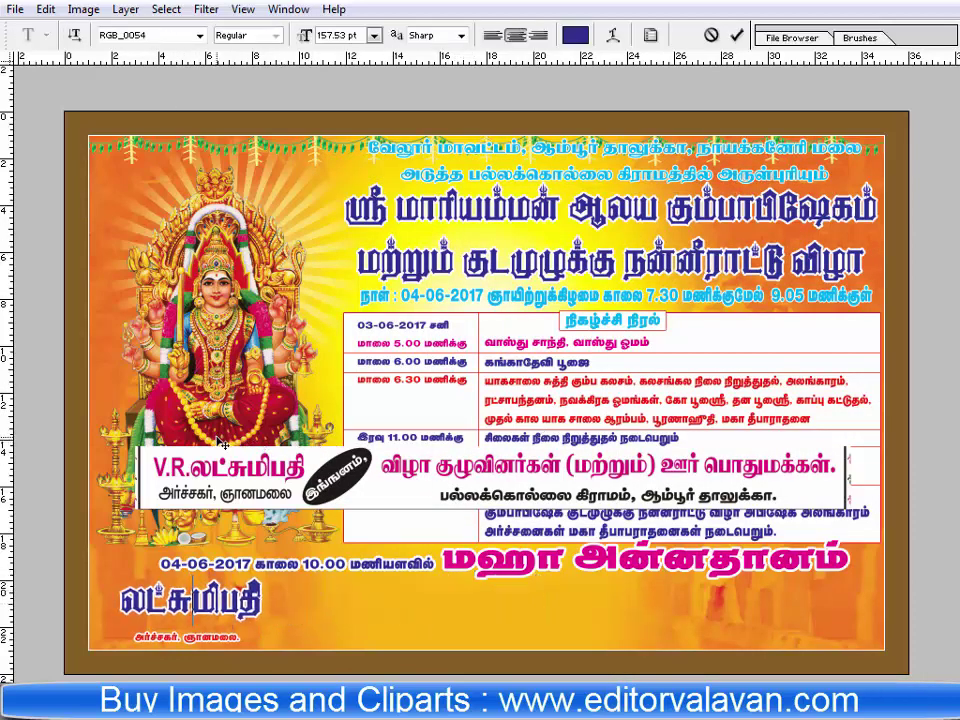
key("ctrl+a")
key("ctrl+t")
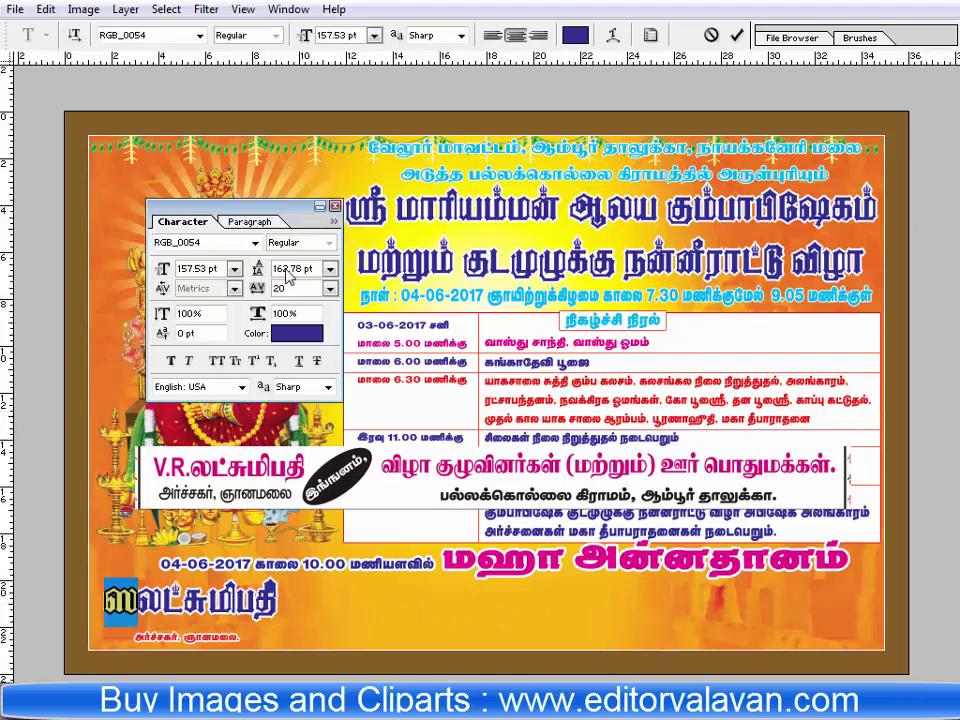
left_click(216, 244)
Add V.R. initials before the name in Arial Black.
type("Arial")
key("Return")
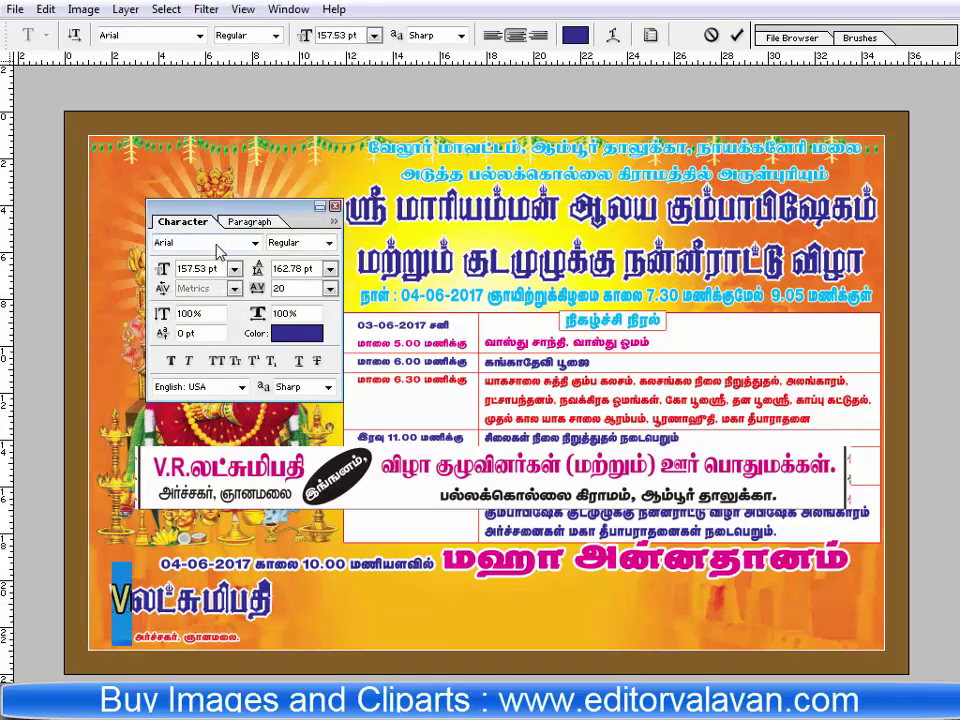
left_click(300, 243)
left_click(285, 338)
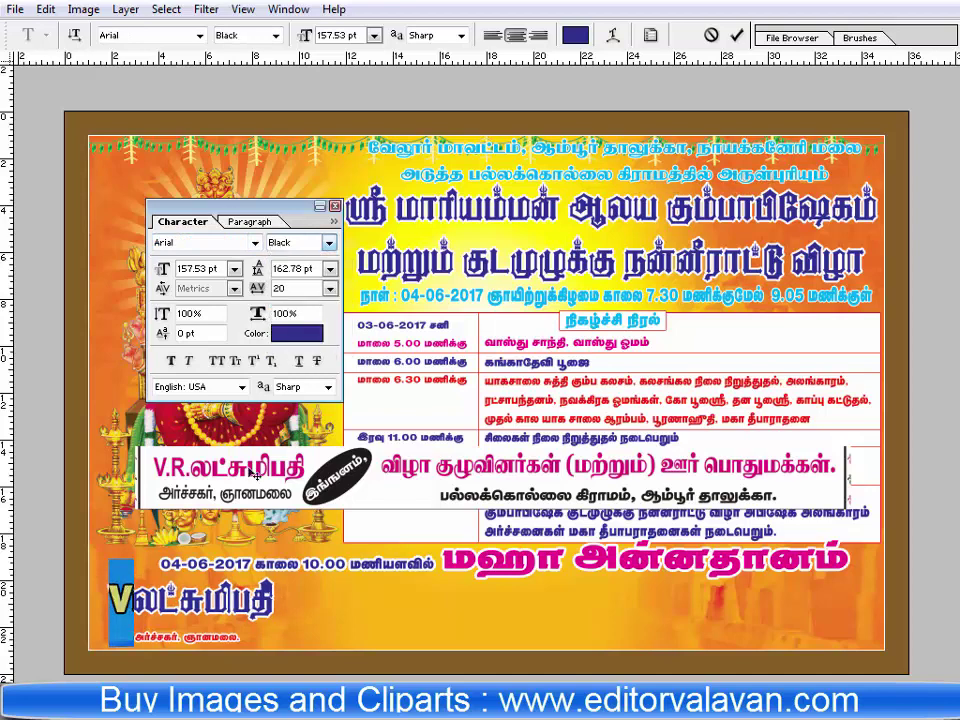
key("Right")
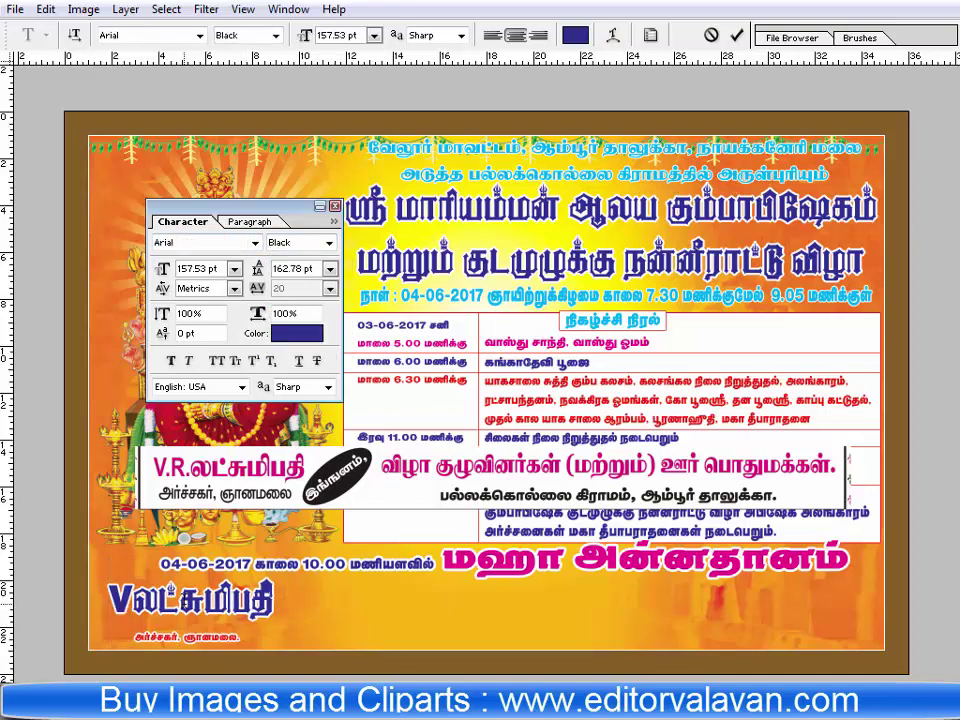
type(".R")
key("shift+Left")
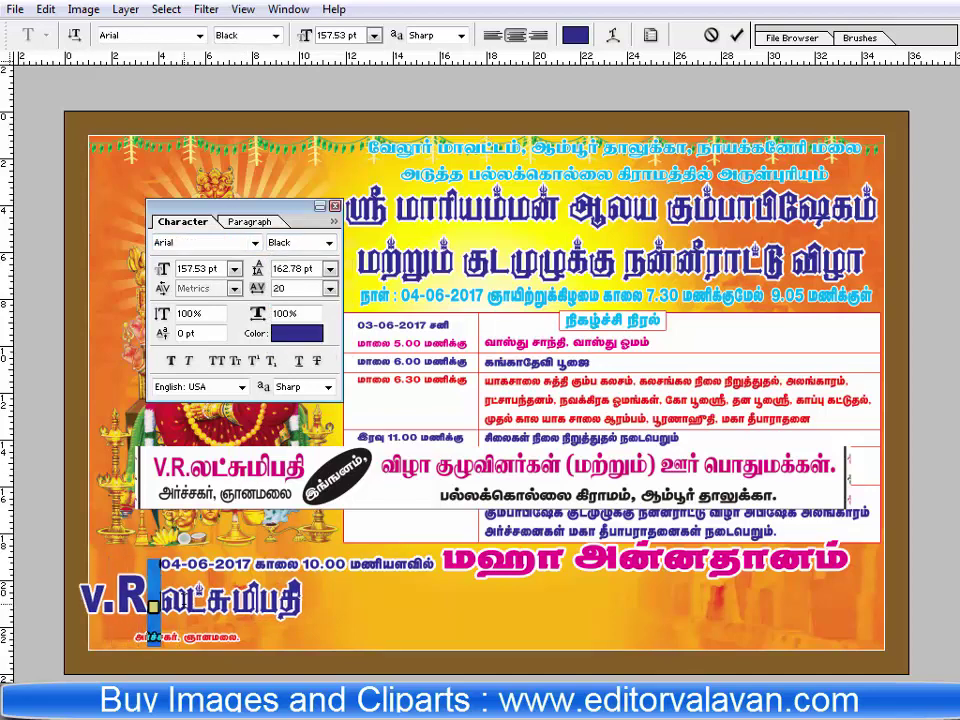
key("shift+Left")
key("shift+Left")
type("V.R")
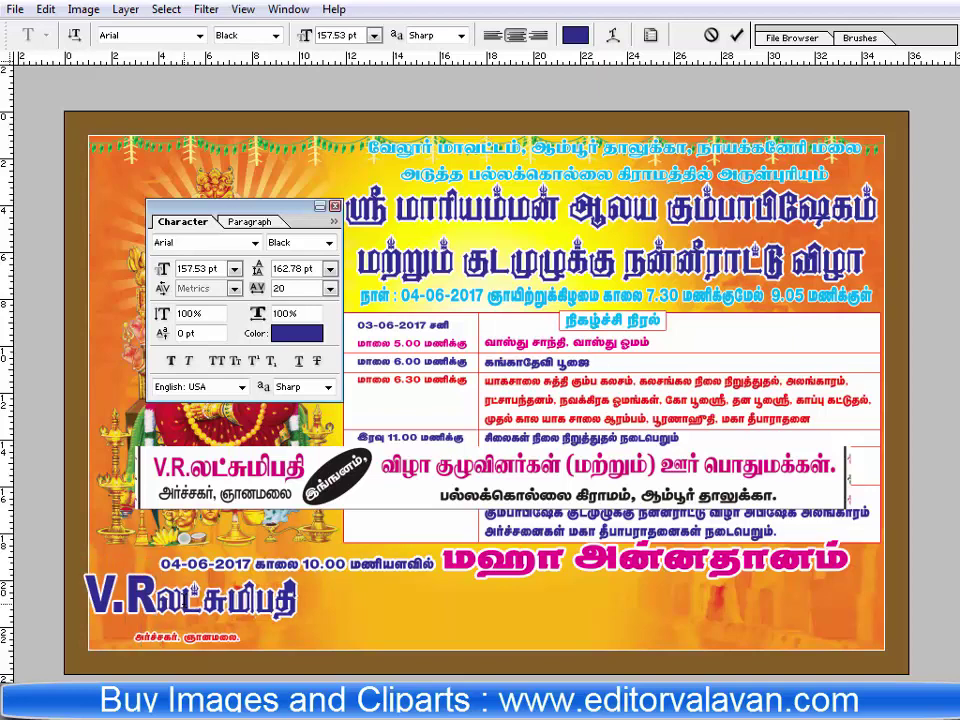
type(".")
Switch the Tamil part of the name to the RGB_0001 font.
key("ctrl+shift+End")
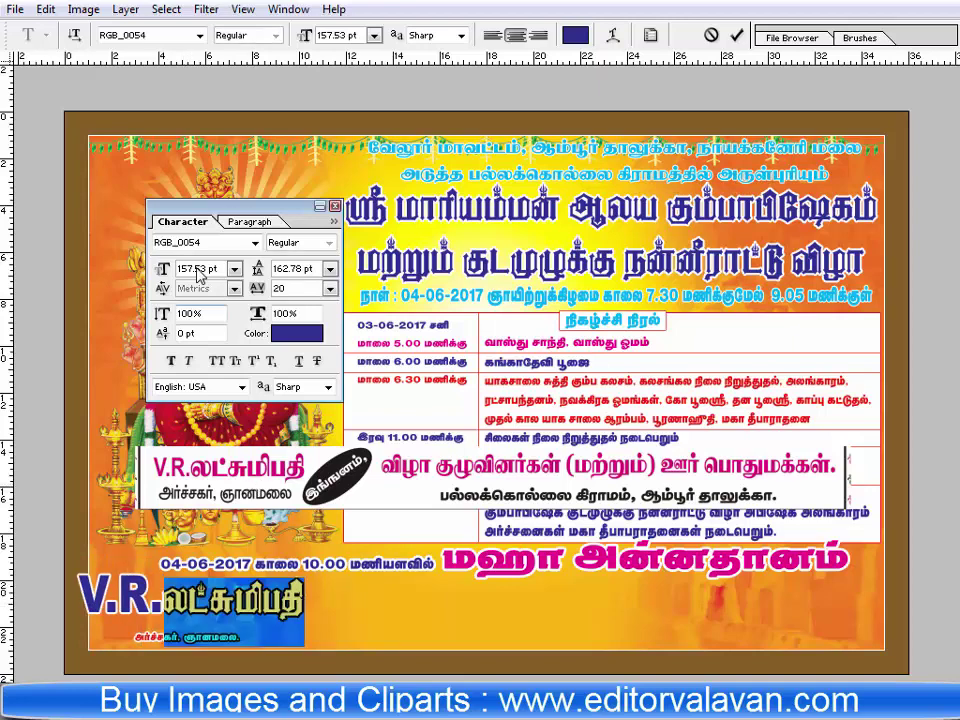
left_click(227, 247)
key("Return")
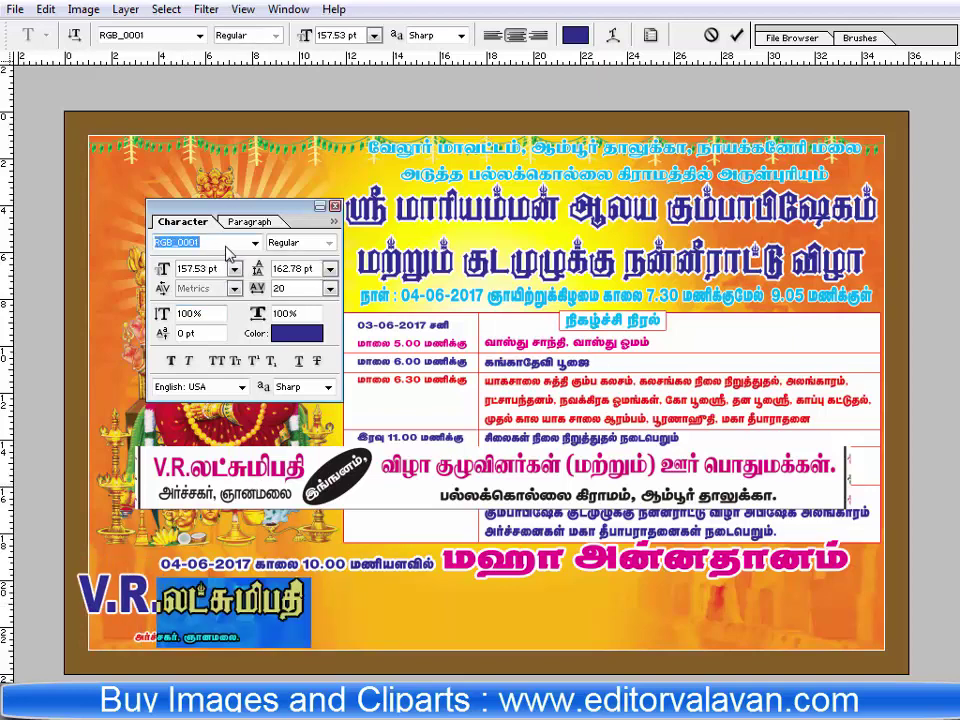
Shrink the V.R. initials and nudge the name slightly right and down.
key("Left")
key("shift+Left")
key("shift+Left")
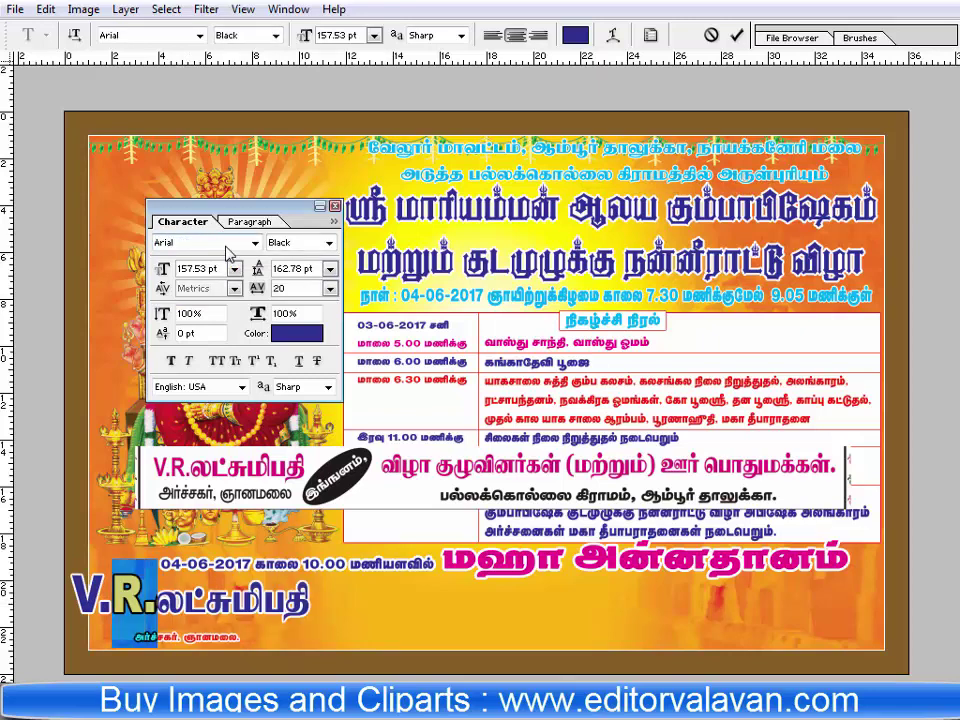
key("shift+Left")
key("shift+Left")
key("ctrl+shift+comma")
key("ctrl+shift+comma")
key("ctrl+alt+shift+comma")
key("ctrl+alt+shift+comma")
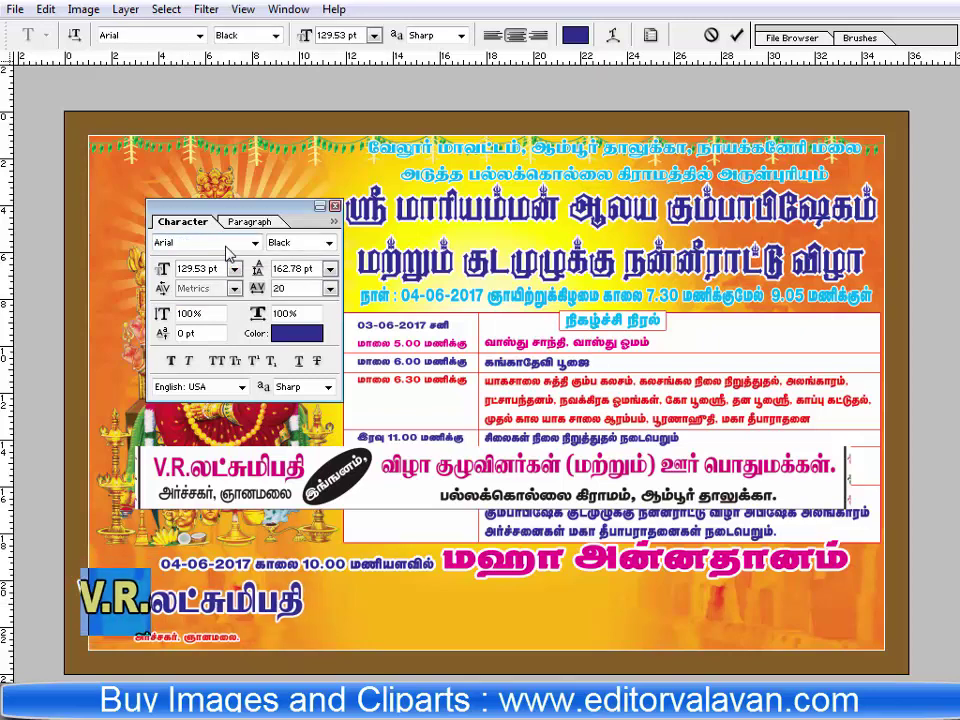
key("ctrl+alt+shift+comma")
key("ctrl+alt+shift+comma")
key("Tab")
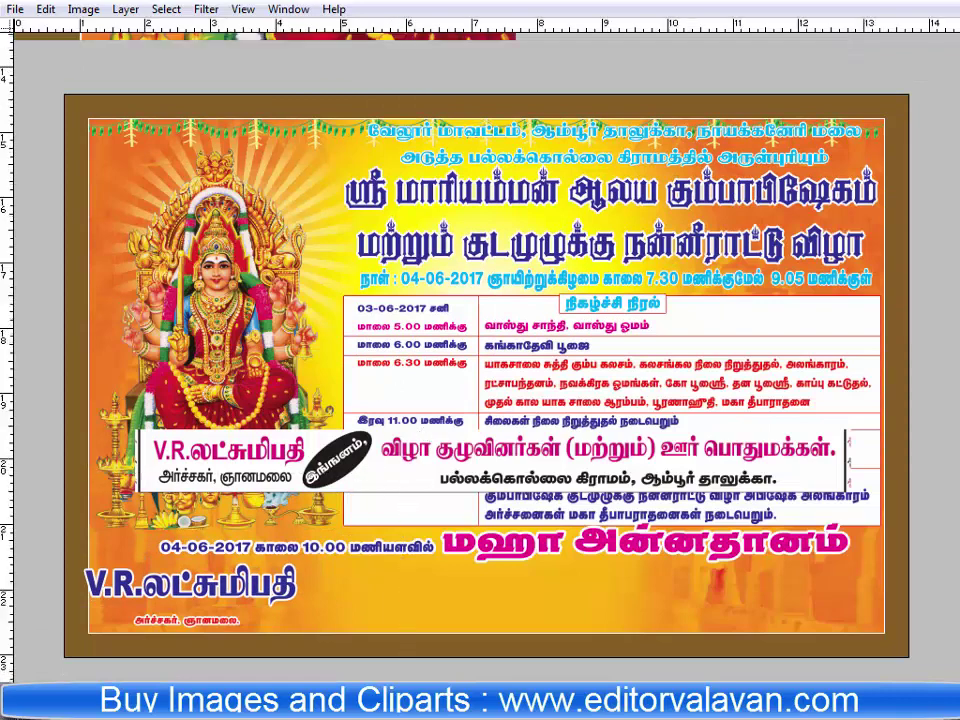
key("ctrl+plus")
key("ctrl+plus")
left_click_drag(167, 548, 202, 568)
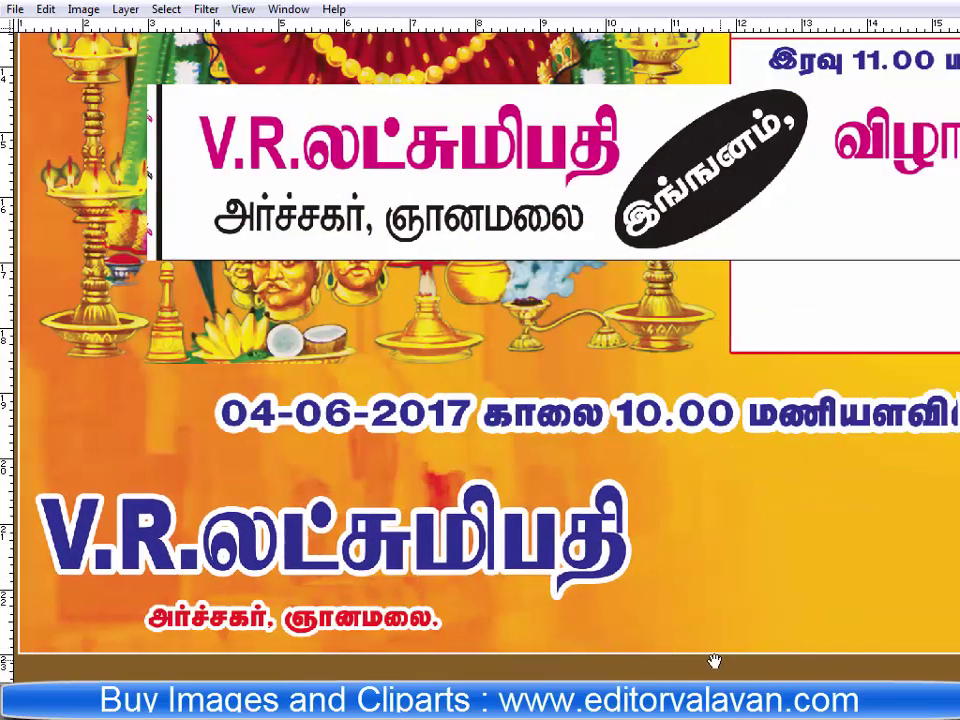
Enlarge the red caption below the name.
scroll(714, 660, "right", 3)
left_click(358, 618)
key("ctrl+a")
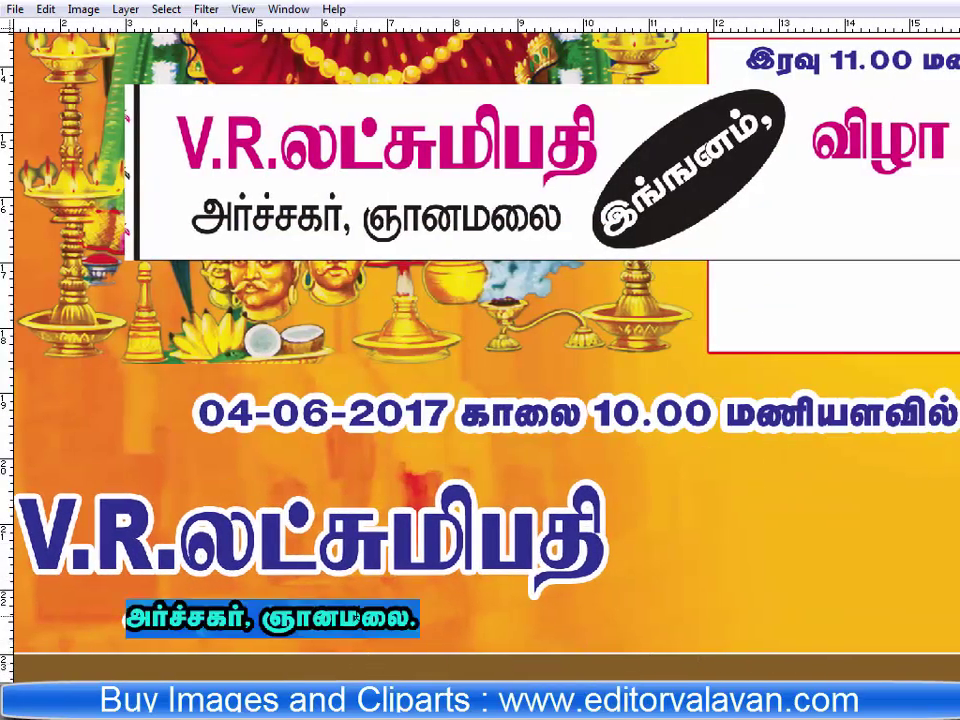
key("ctrl+shift+period")
key("ctrl+shift+period")
key("ctrl+shift+period")
key("ctrl+shift+period")
key("ctrl+Return")
View the lower-left at actual pixels and shift the white name bar left.
key("ctrl+0")
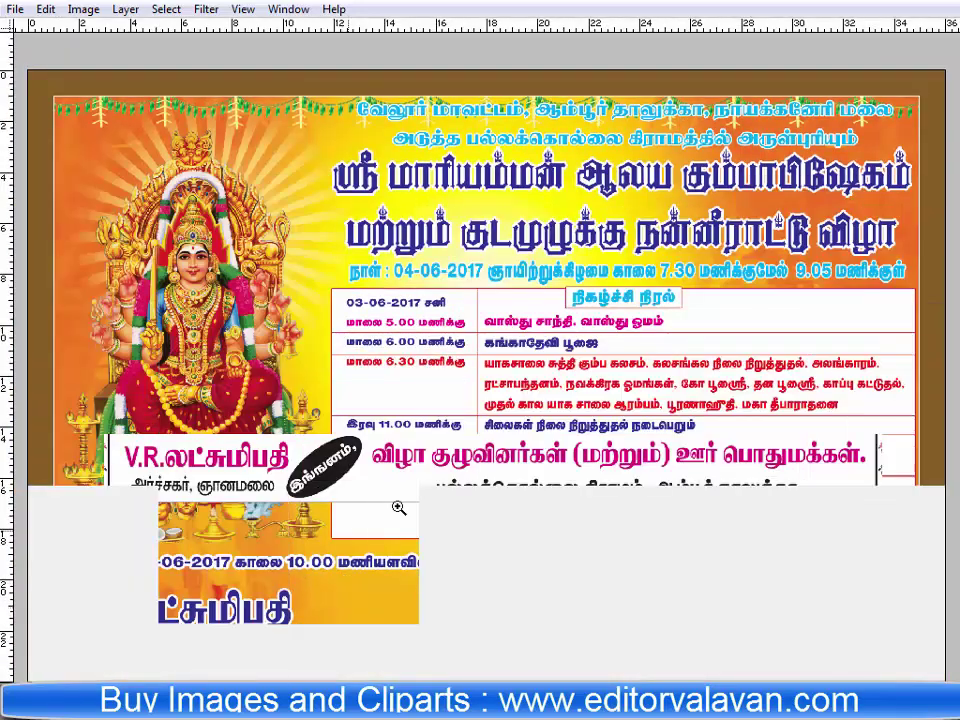
left_click(398, 508)
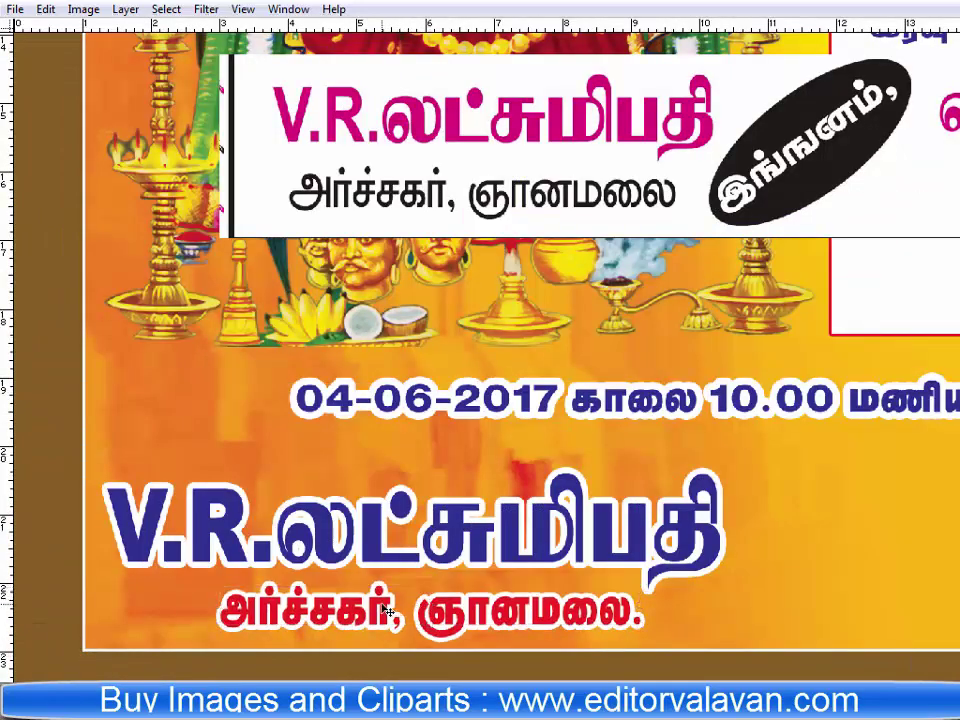
right_click(239, 475)
left_click(262, 505)
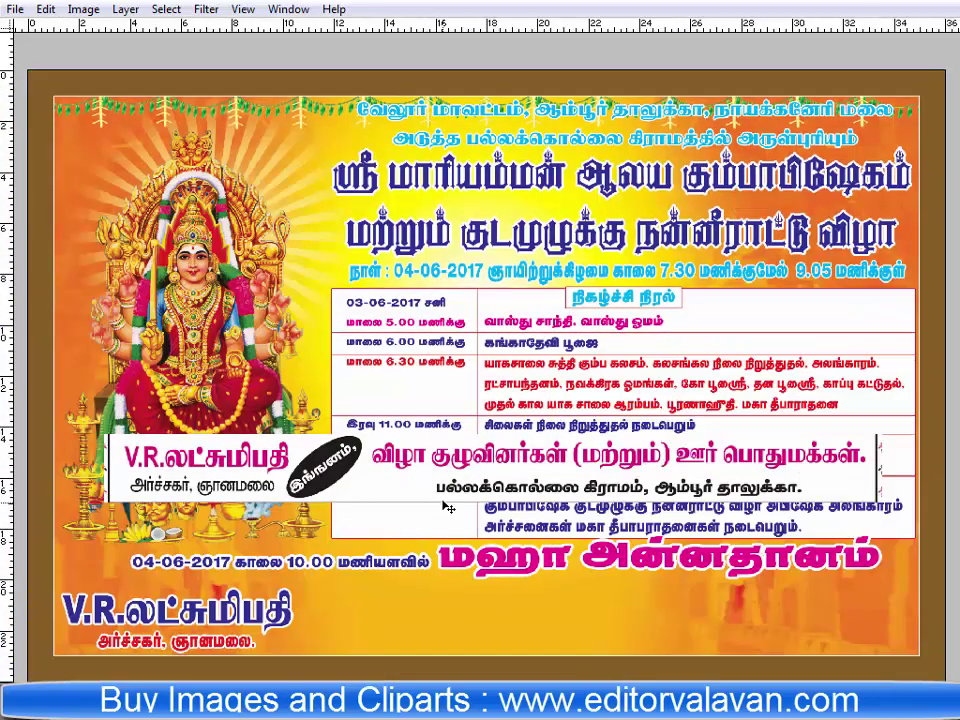
left_click_drag(430, 495, 430, 478)
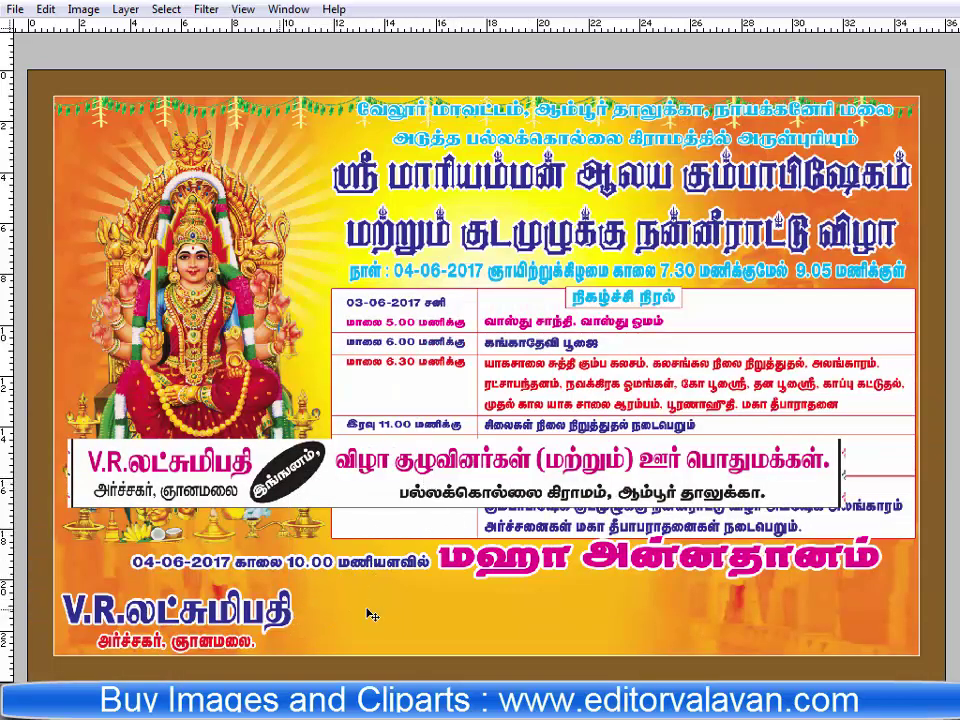
Duplicate the name text and retype it as 'விழா குழுவினர்கள் (மற்றும்) ஊர் பொதுமக்கள்'.
left_click_drag(370, 614, 428, 624)
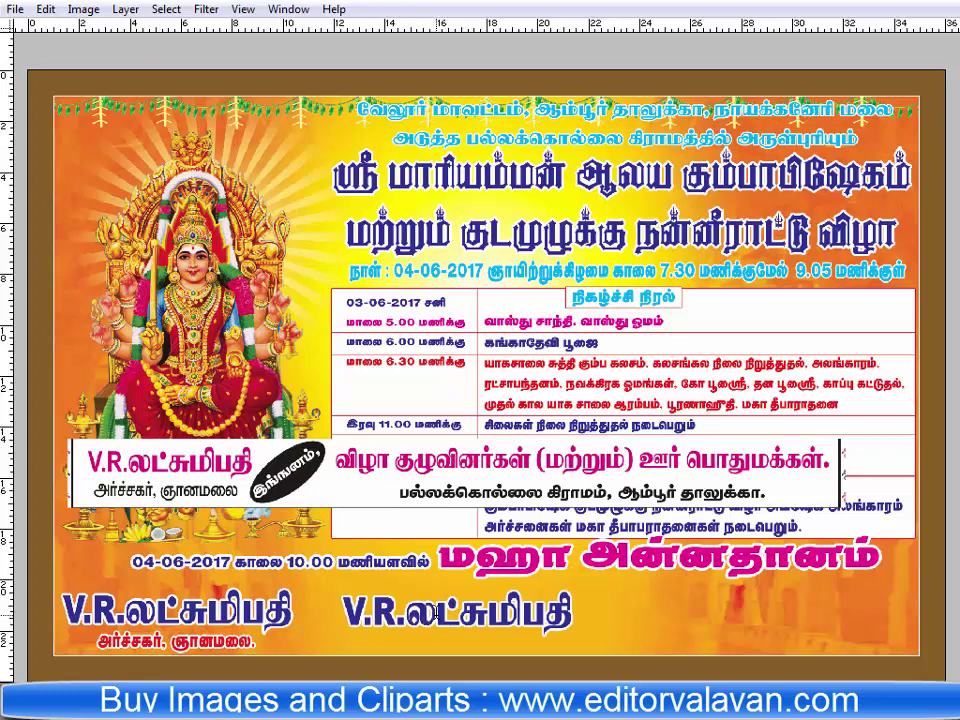
key("Delete")
key("Delete")
key("Delete")
type("வி")
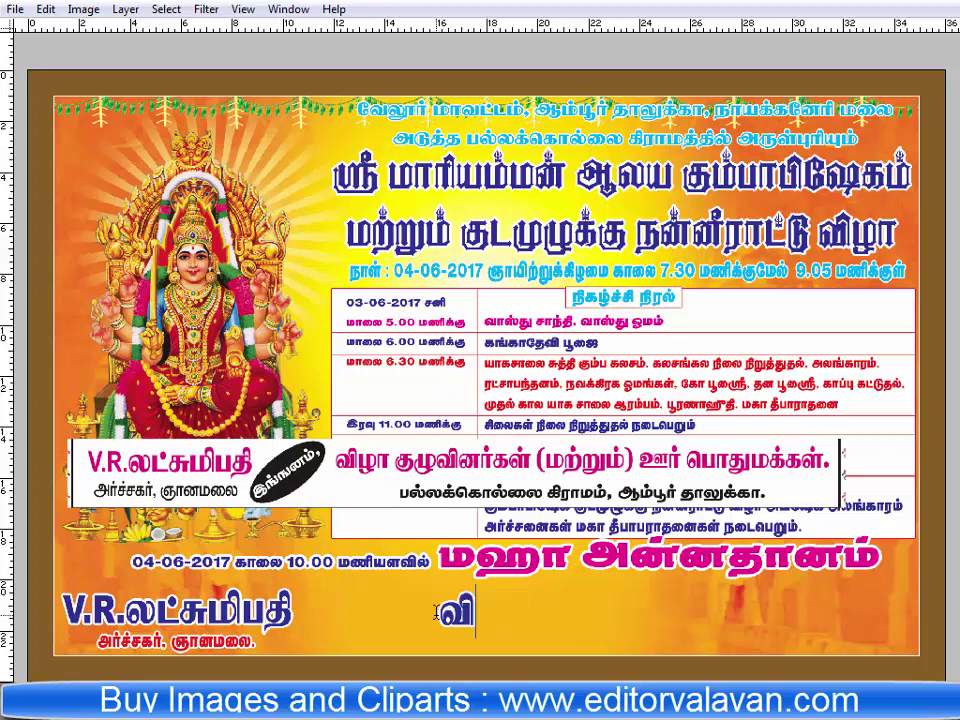
type("ழா குழுவின")
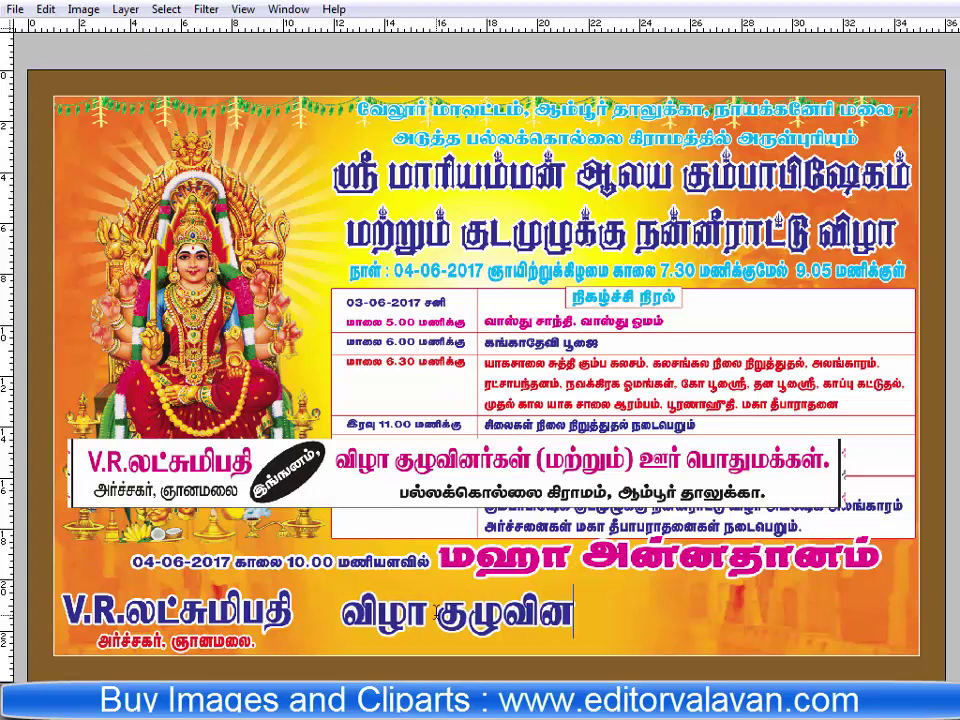
type("ர்கள் (மற்")
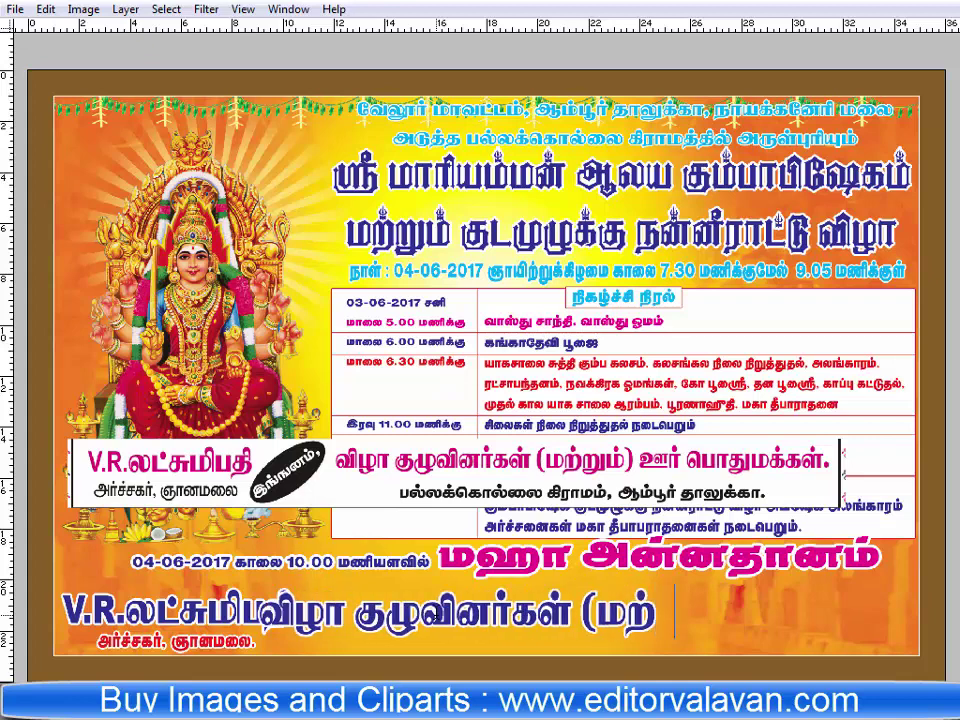
type("றும்) ஊர்")
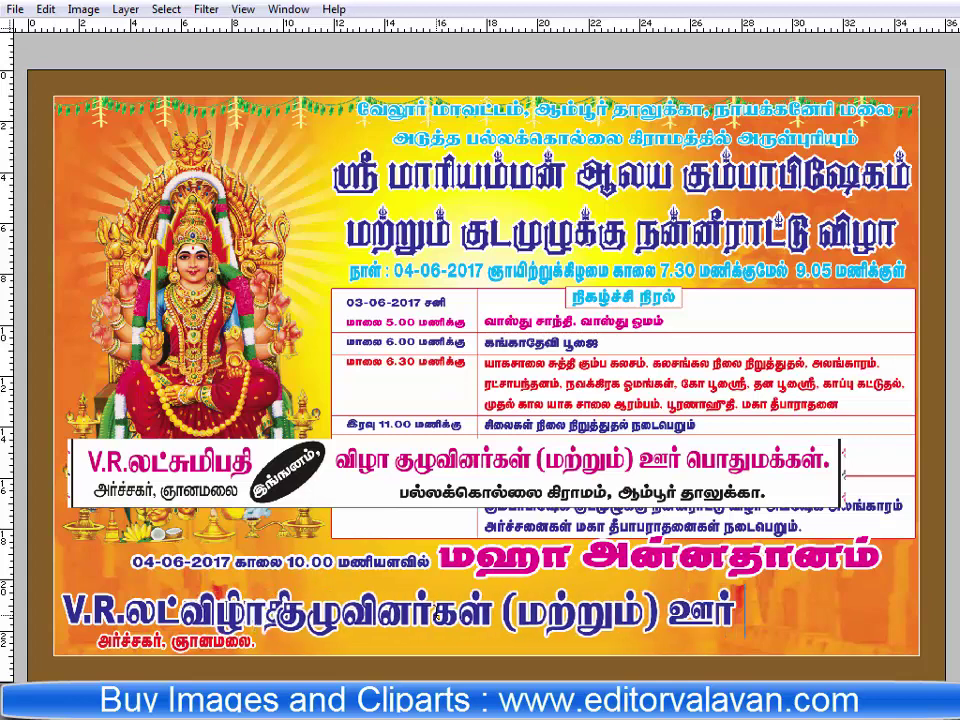
key("BackSpace")
key("BackSpace")
key("BackSpace")
key("BackSpace")
key("BackSpace")
type(" ஊர் பொதுமக்கள்")
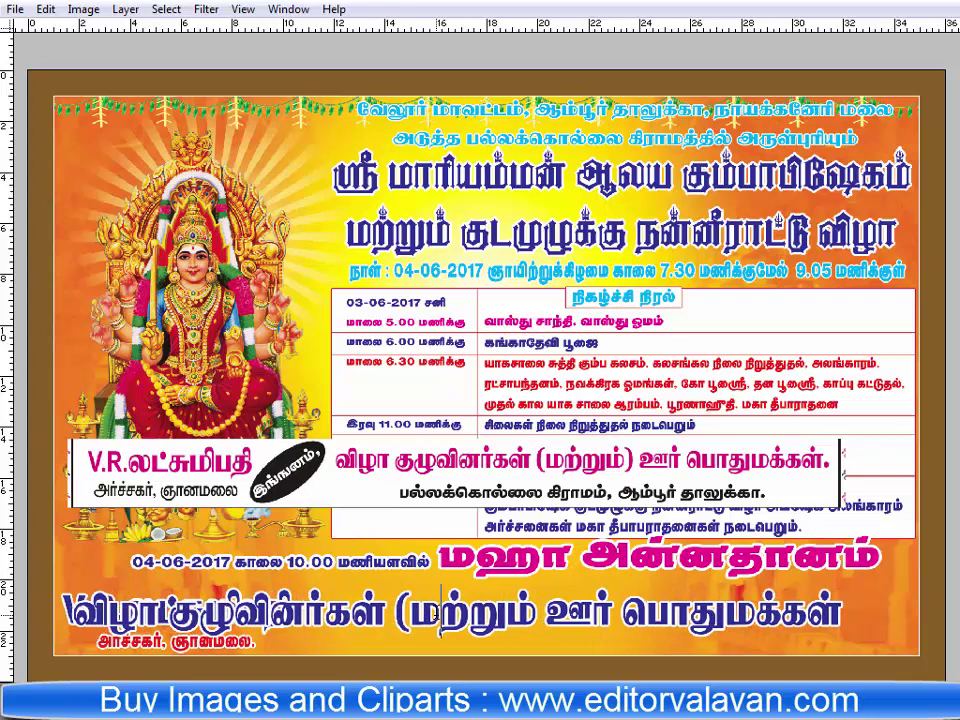
Remove the parentheses around மற்றும் and give it a decorative font.
key("BackSpace")
key("ctrl+Left")
key("BackSpace")
key("ctrl+shift+Right")
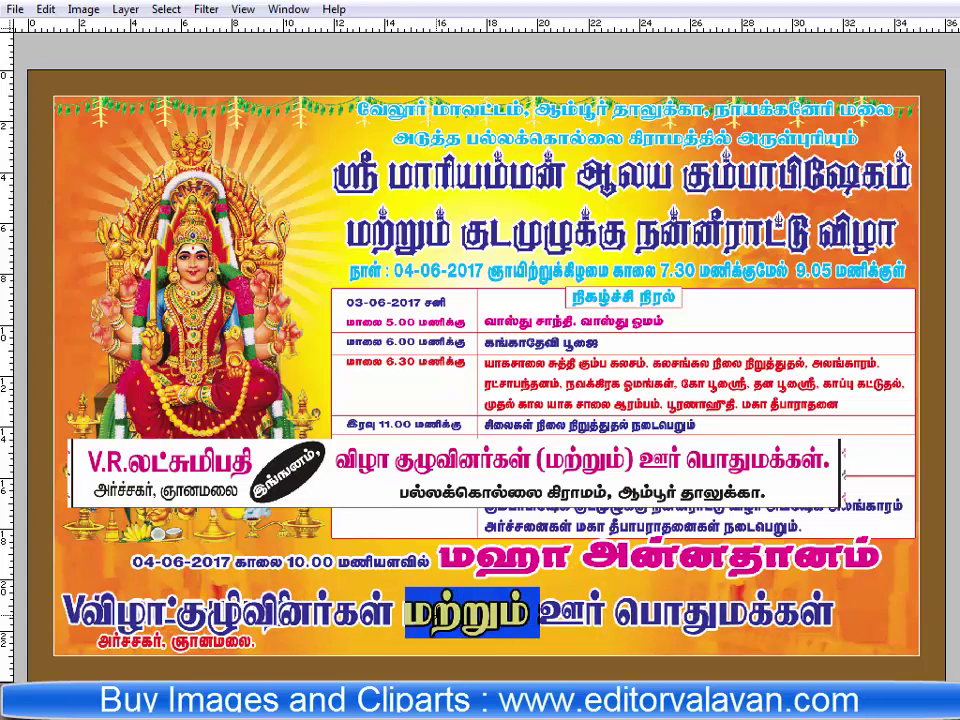
key("ctrl+t")
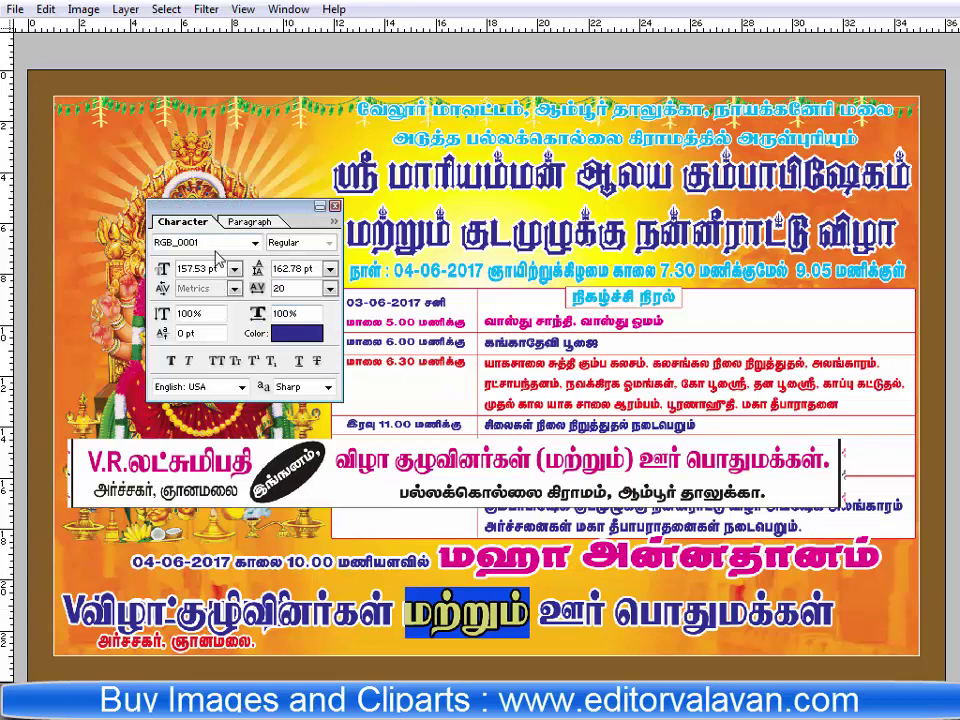
left_click(216, 250)
key("Down")
key("Down")
key("Down")
key("Down")
key("Down")
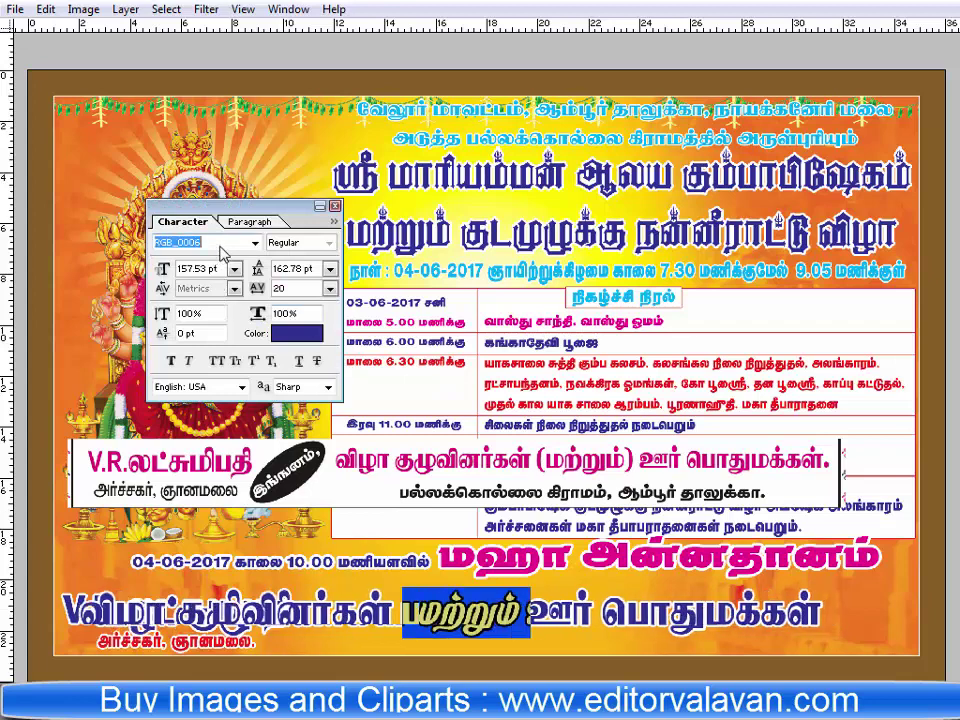
key("Down")
key("Down")
key("Down")
key("Tab")
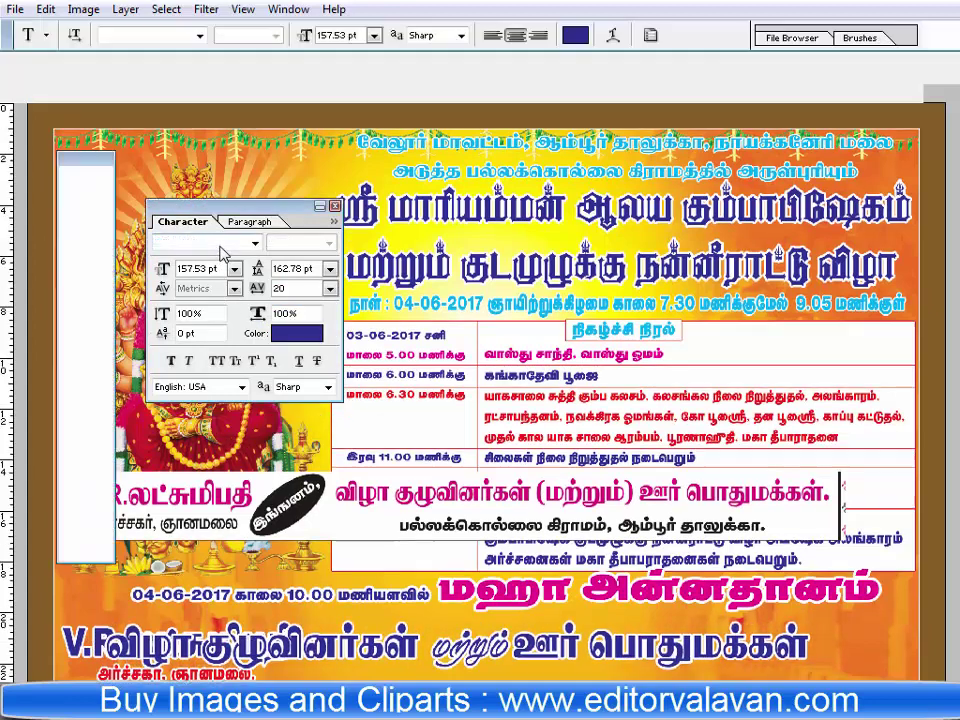
key("Tab")
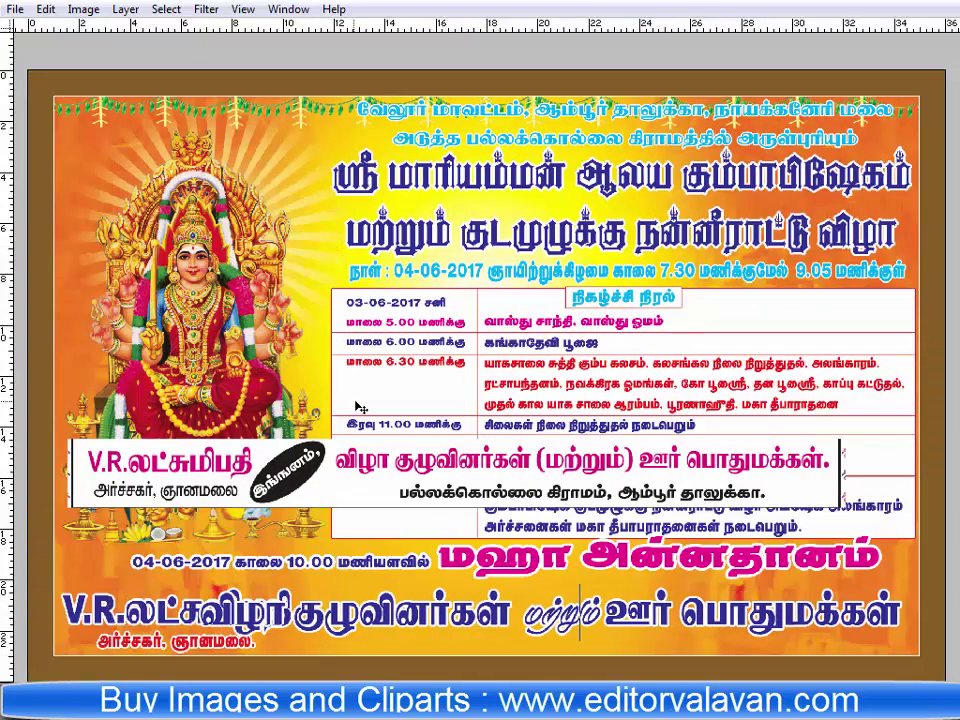
Move the organisers' line right and add 'பல்லக்கொல்லை கிராமம், ஆம்பூர் தாலுக்கா' beneath it.
left_click(251, 584)
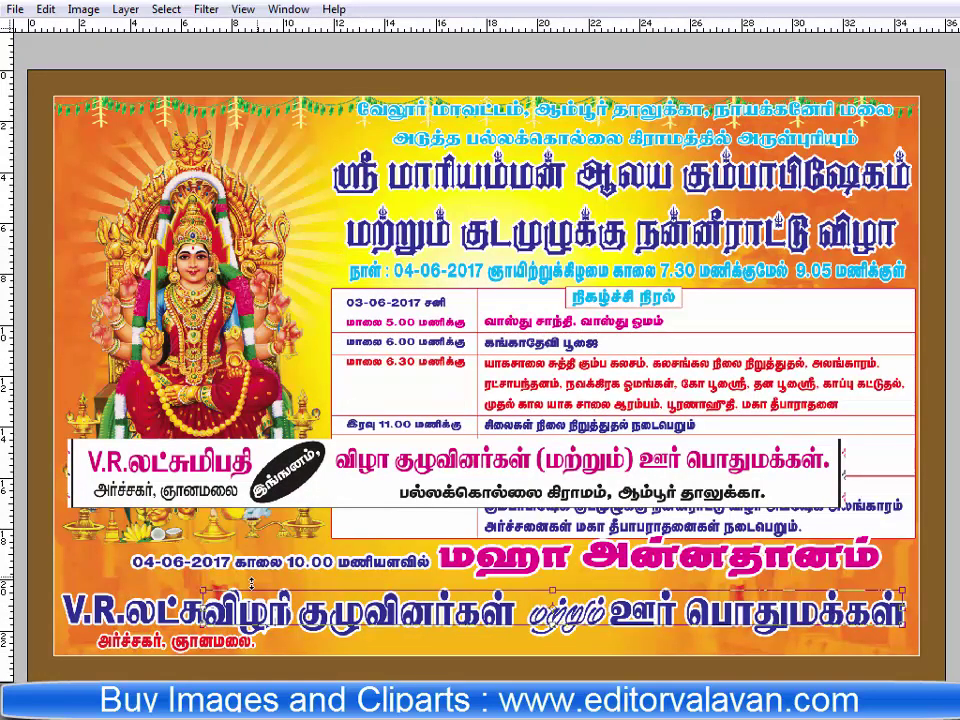
left_click_drag(206, 612, 330, 610)
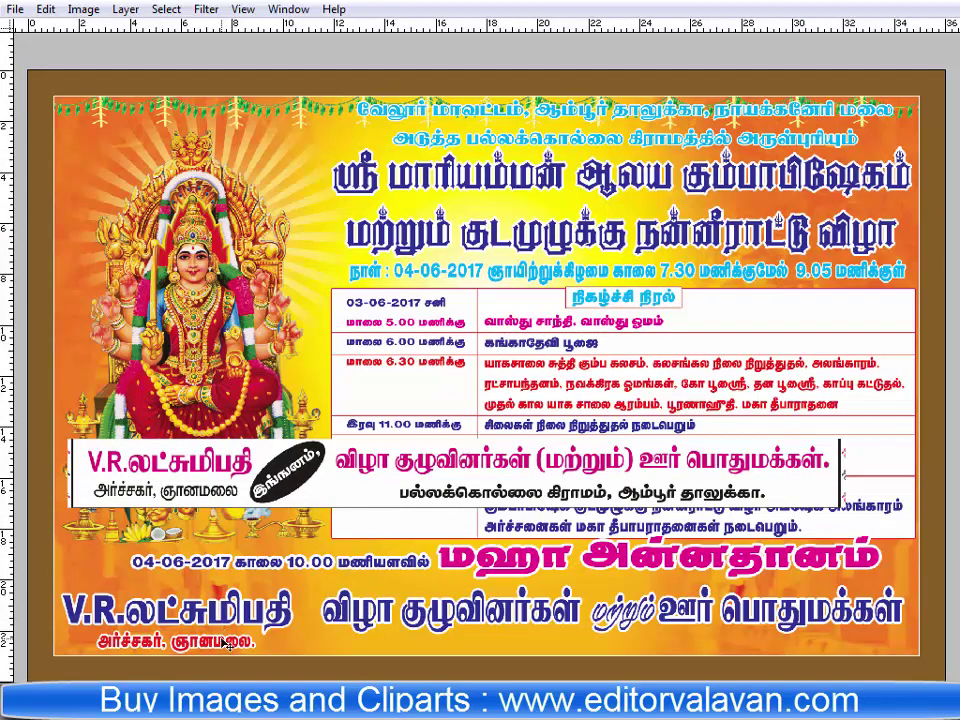
left_click_drag(228, 645, 661, 643)
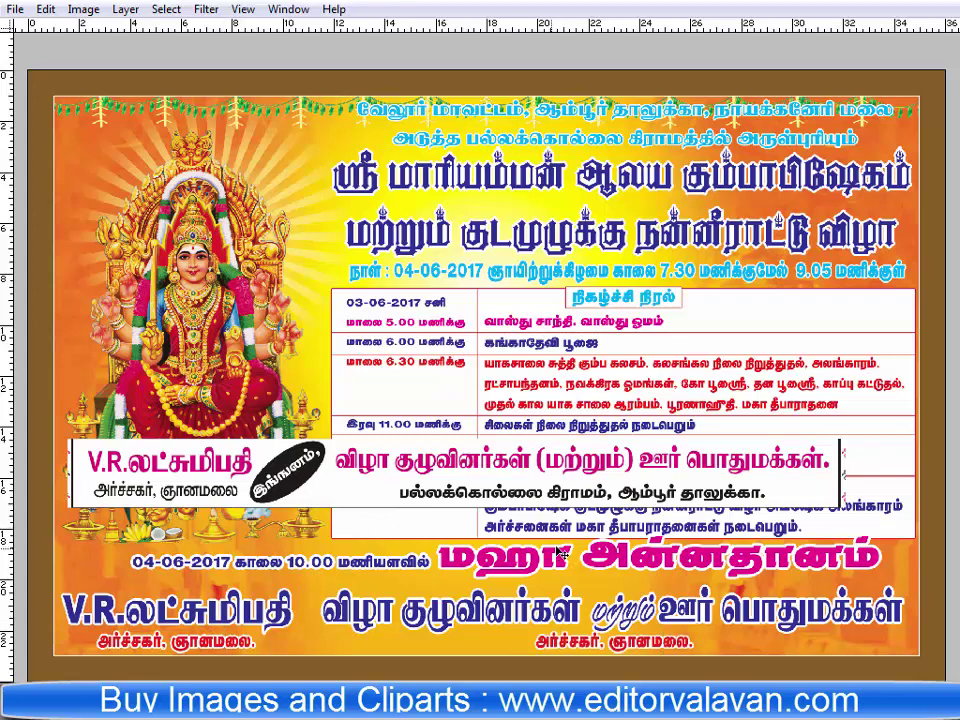
key("Return")
type("பல்ல")
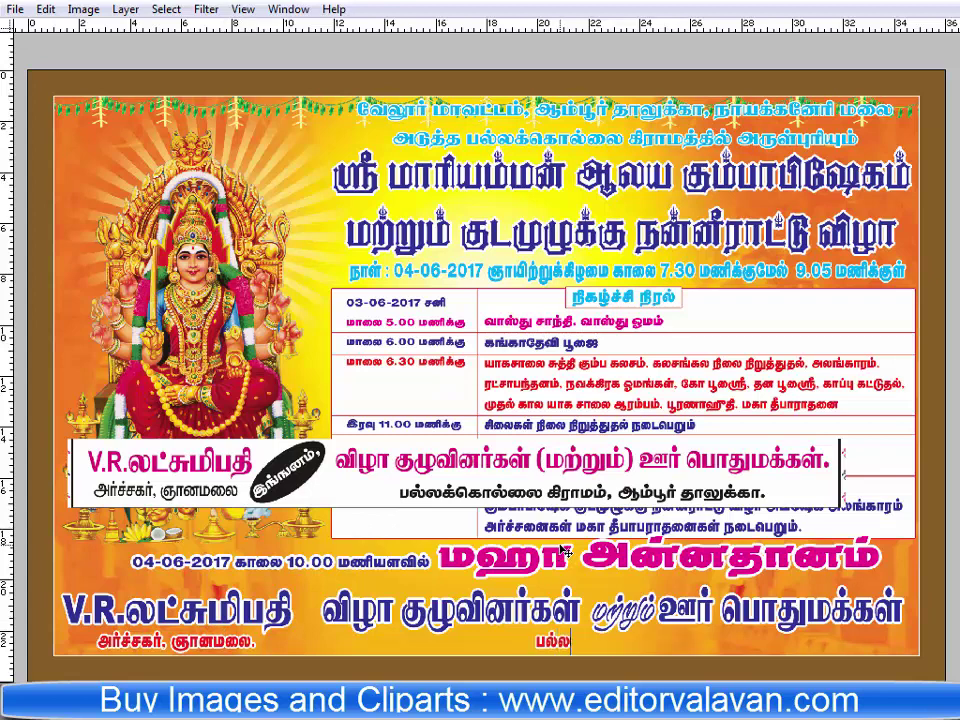
type("க்கொல்லை")
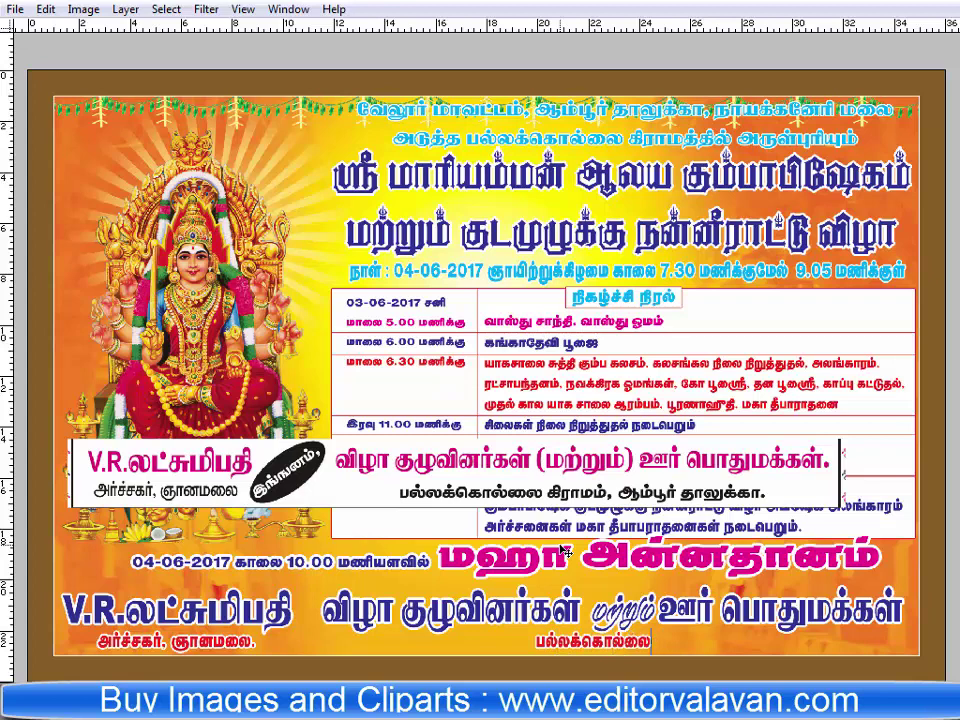
type(" கிராமம், ஆம்பூ")
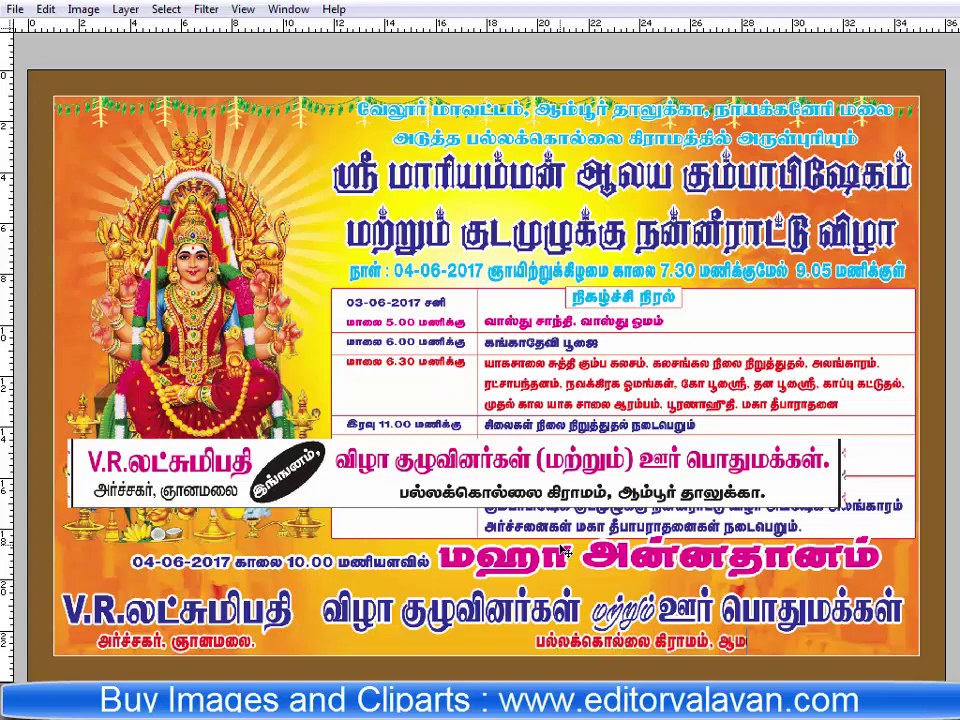
type("ர் தாலுக்கா")
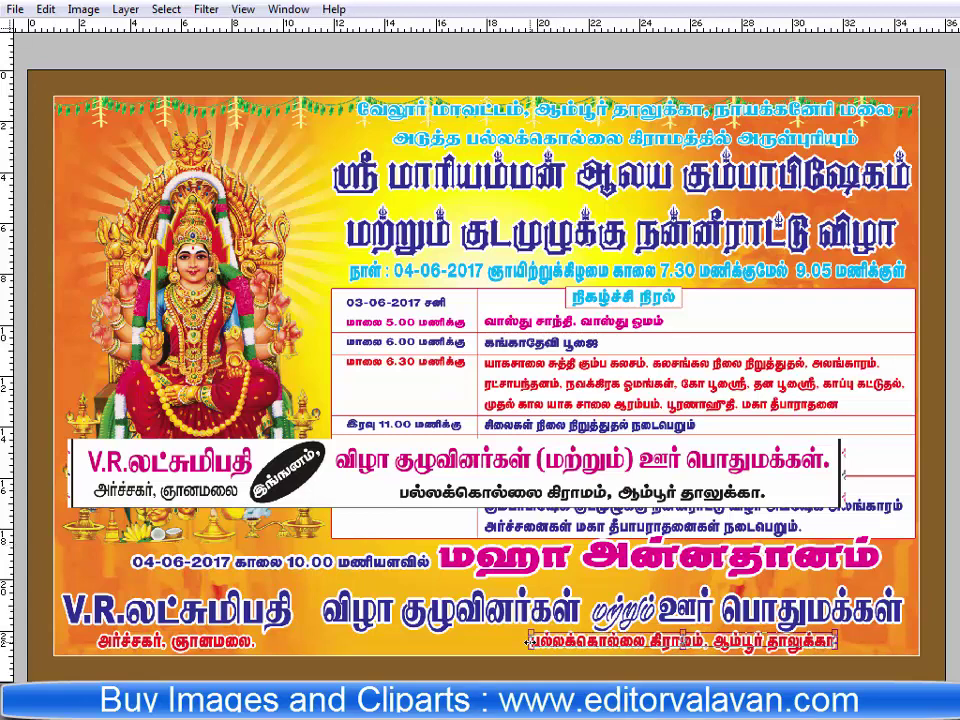
left_click_drag(540, 648, 367, 655)
scroll(540, 627, "up", 2)
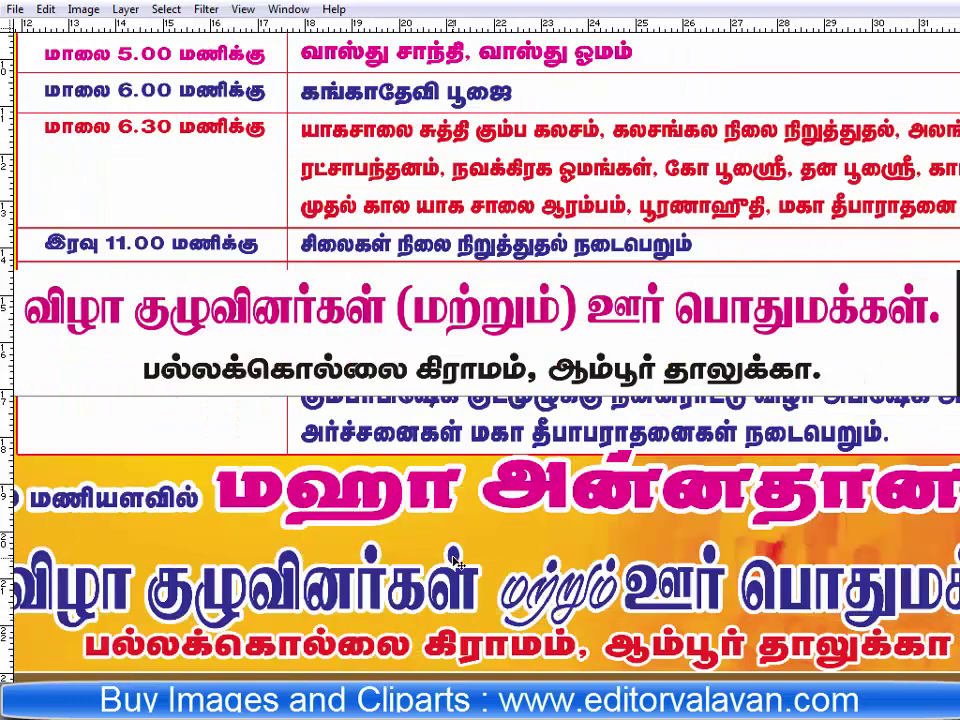
key("Tab")
key("Tab")
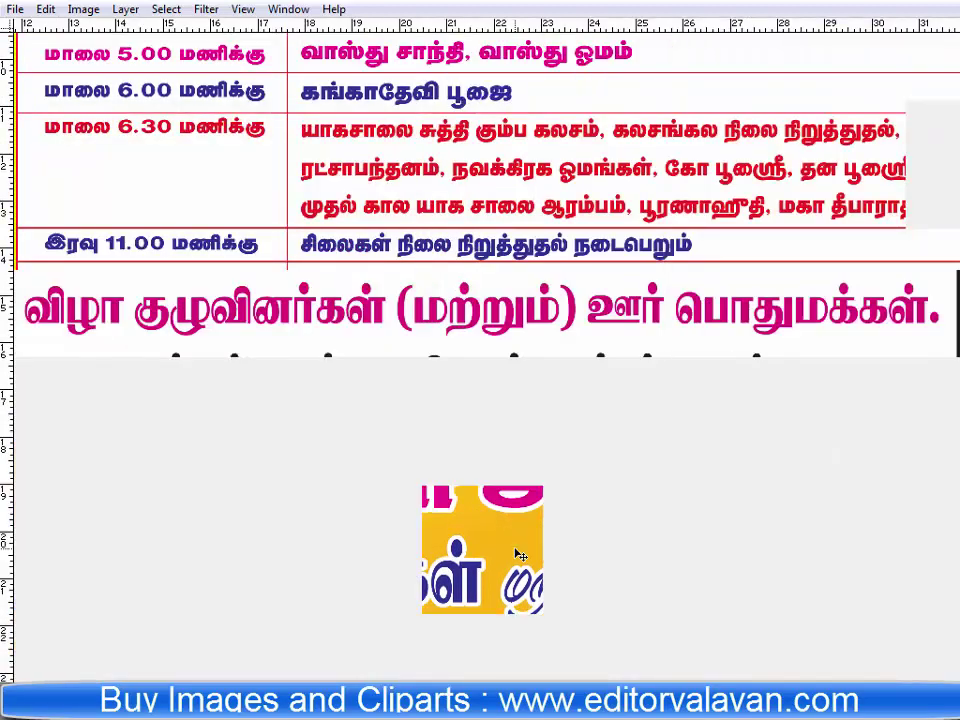
key("ctrl+0")
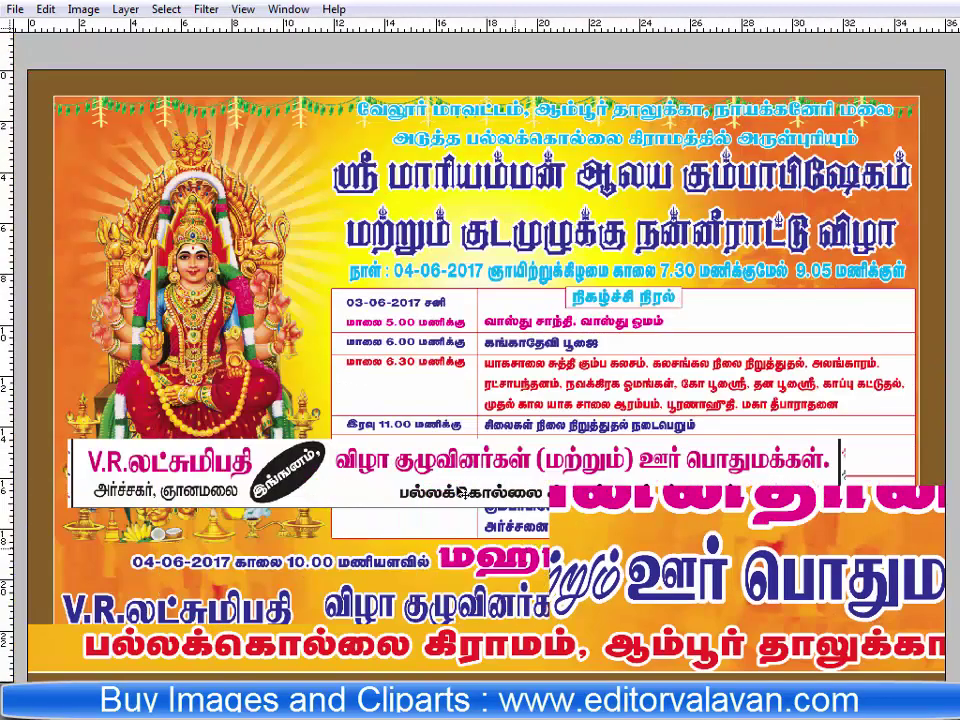
Delete the reference banner overlay layer and fit the poster on screen.
left_click(125, 9)
left_click(407, 71)
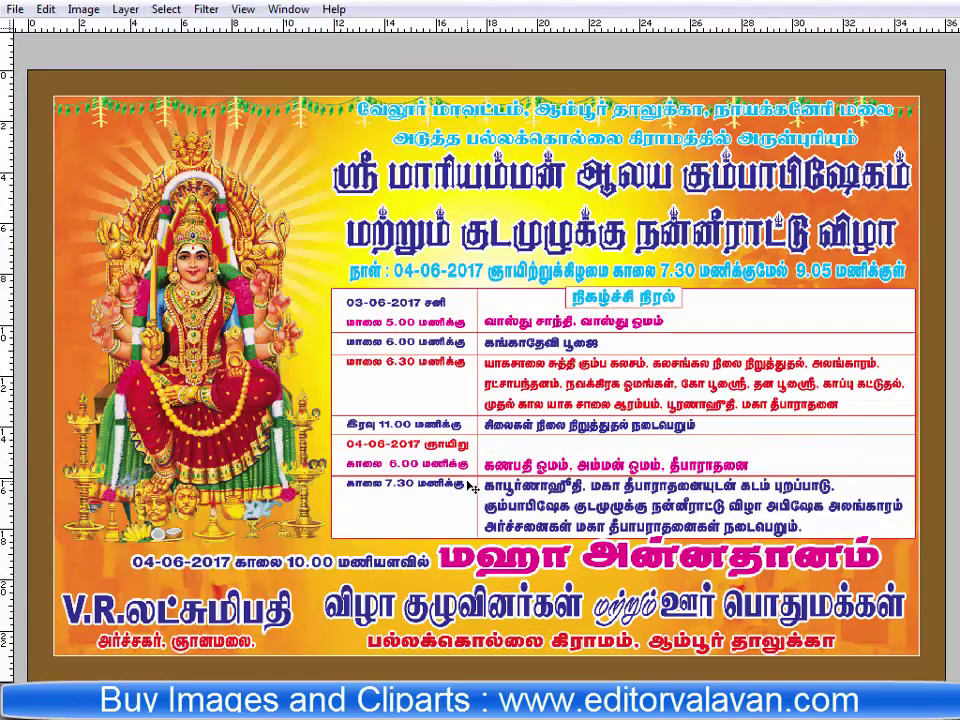
key("Tab")
key("Tab")
right_click(397, 404)
left_click(436, 413)
key("Tab")
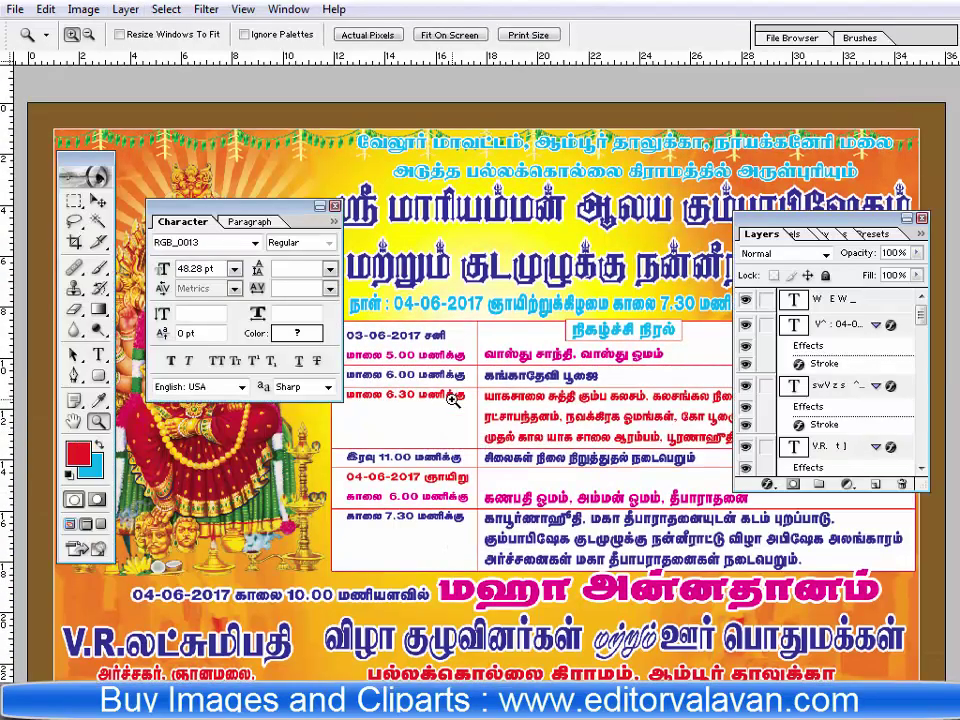
key("Tab")
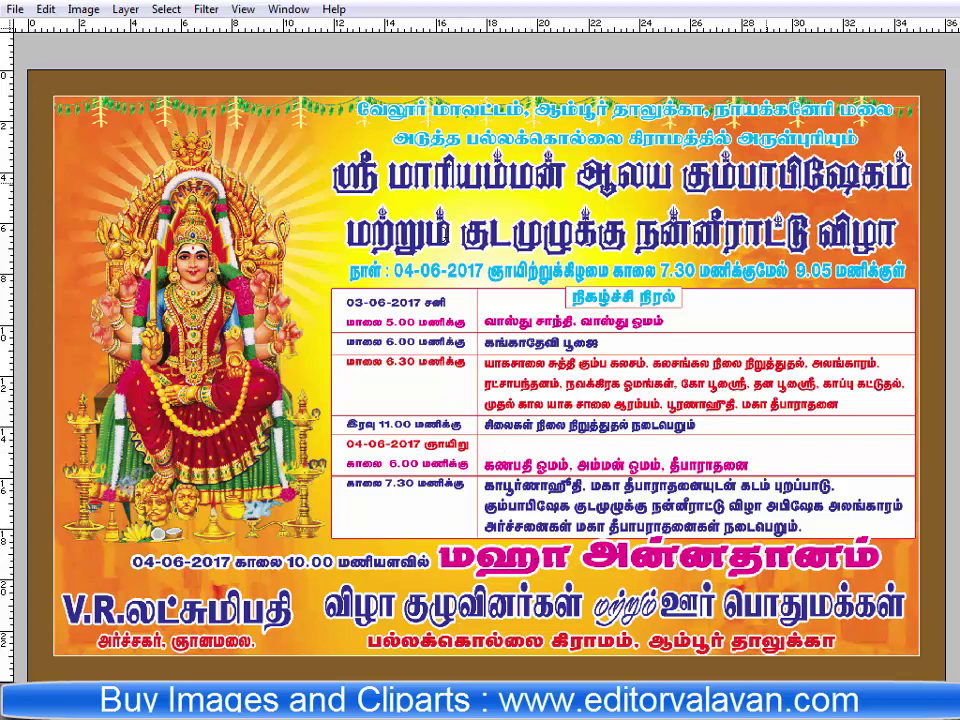
Change மற்றும் in the title's second line to the RGB_0002 font.
left_click_drag(455, 232, 250, 248)
key("ctrl+t")
left_click(212, 250)
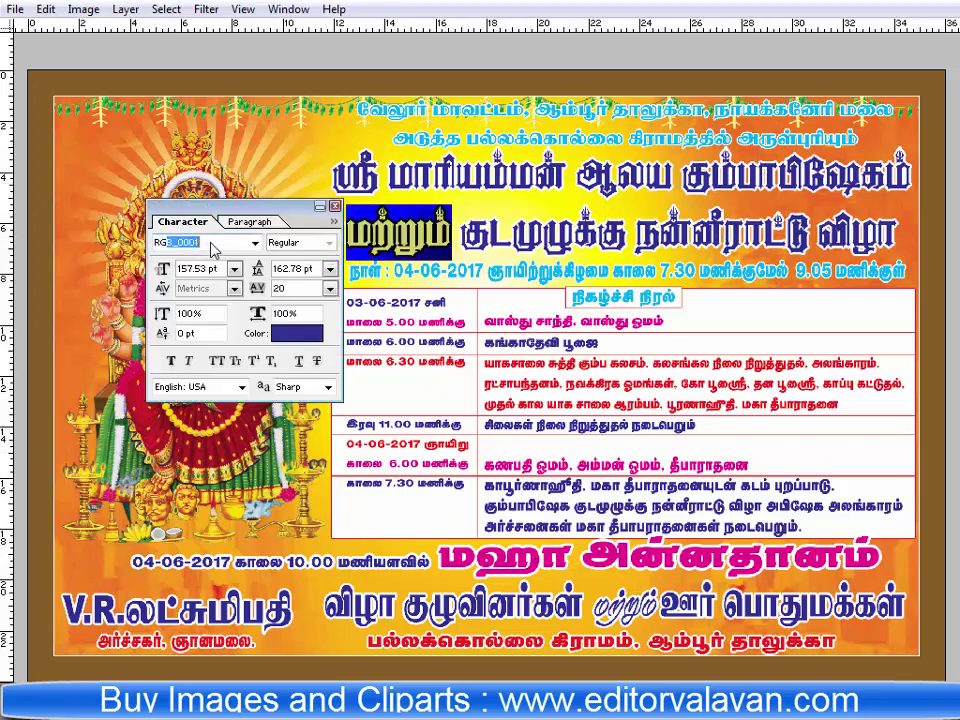
key("Down")
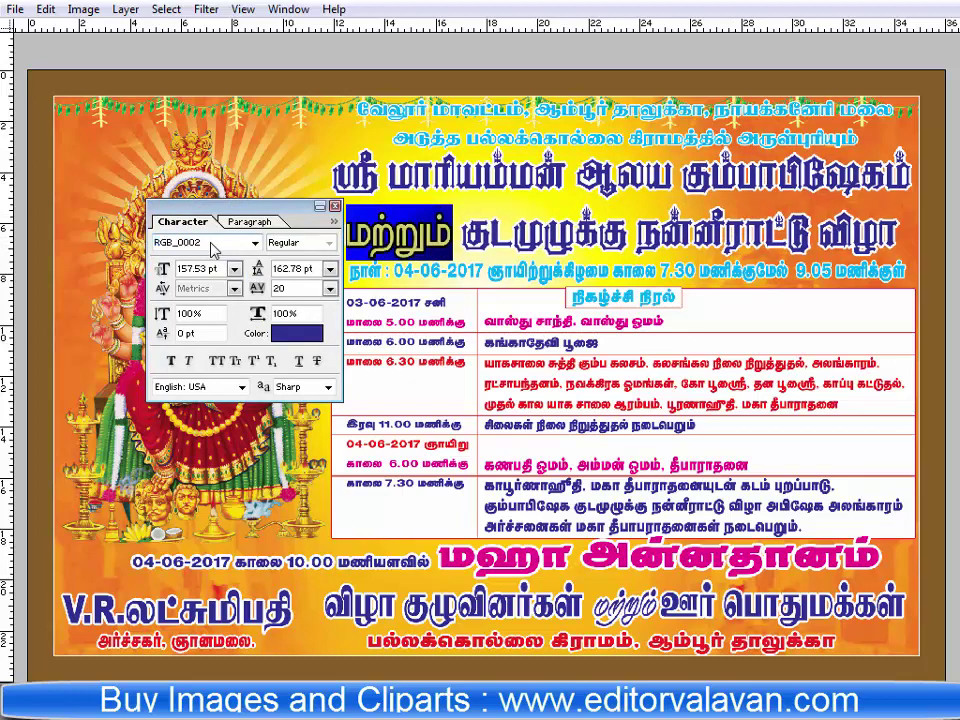
key("ctrl+Return")
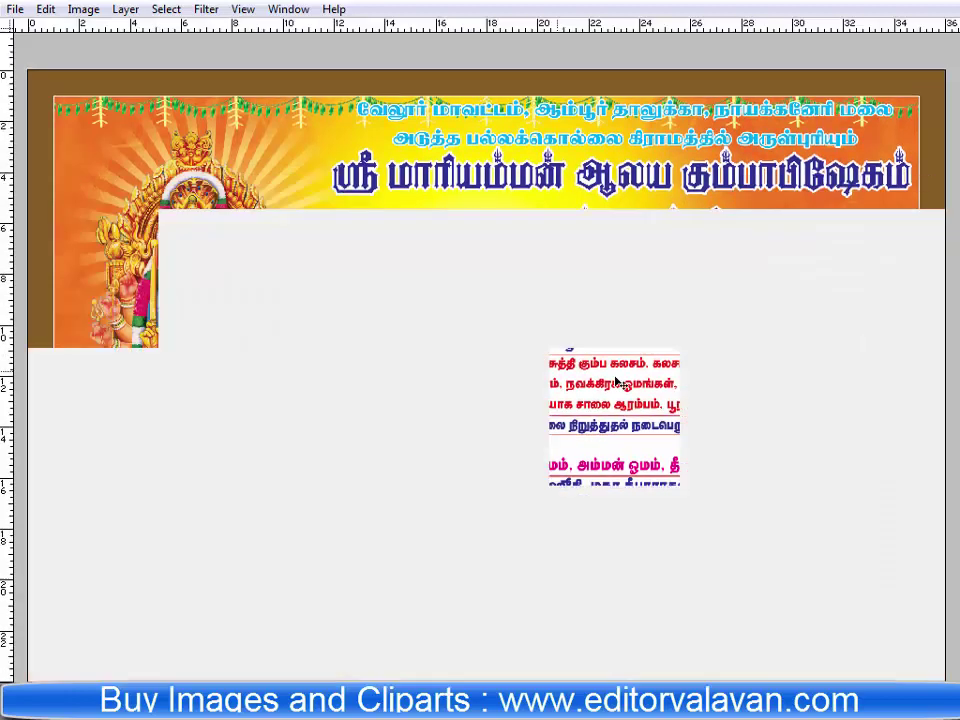